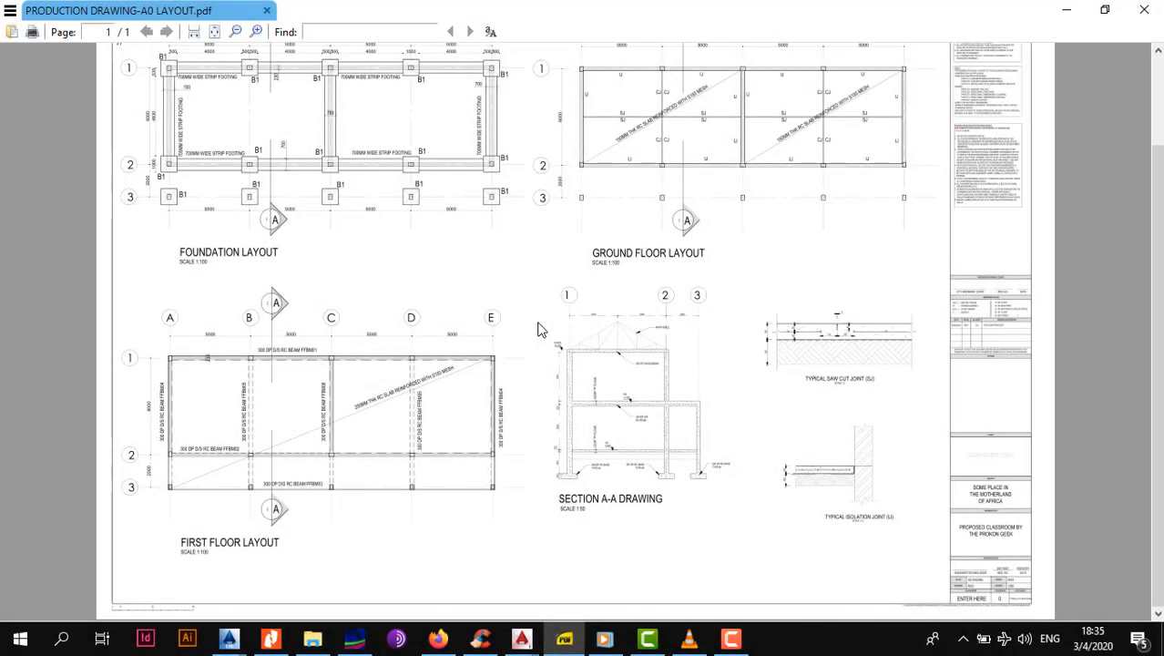
{"action": "scroll", "coordinate": [463, 182], "scroll_direction": "up", "scroll_amount": 2, "text": "ctrl"}
{"action": "scroll", "coordinate": [531, 278], "scroll_direction": "up", "scroll_amount": 1, "text": "ctrl"}
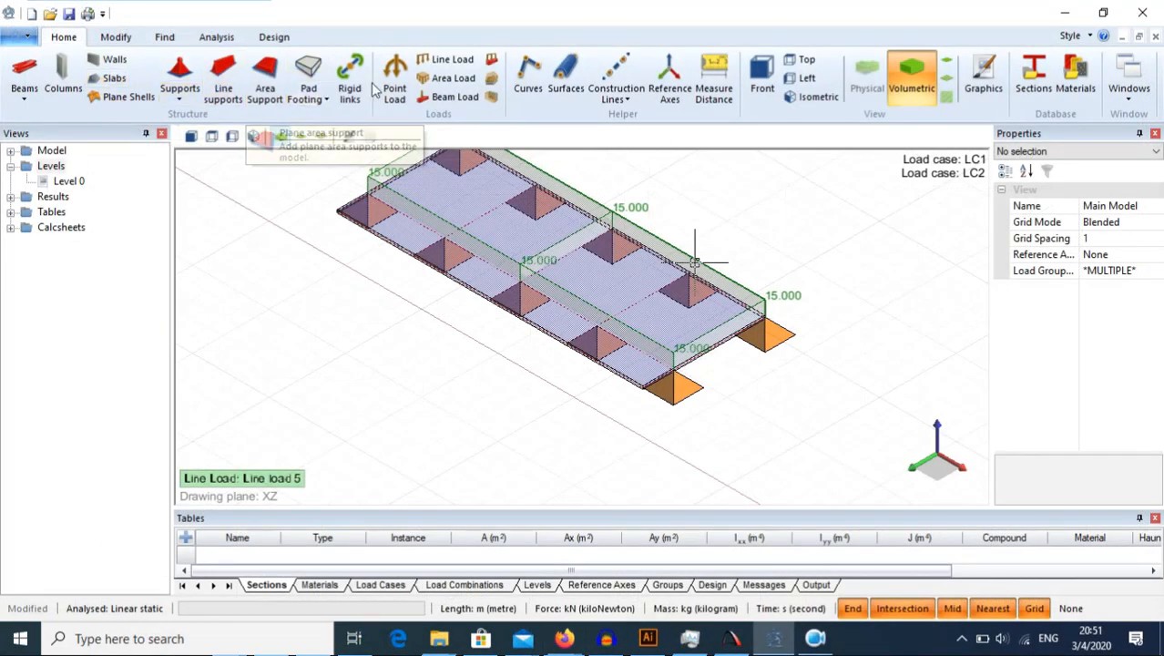
{"action": "left_click", "coordinate": [197, 84]}
{"action": "left_click", "coordinate": [228, 116]}
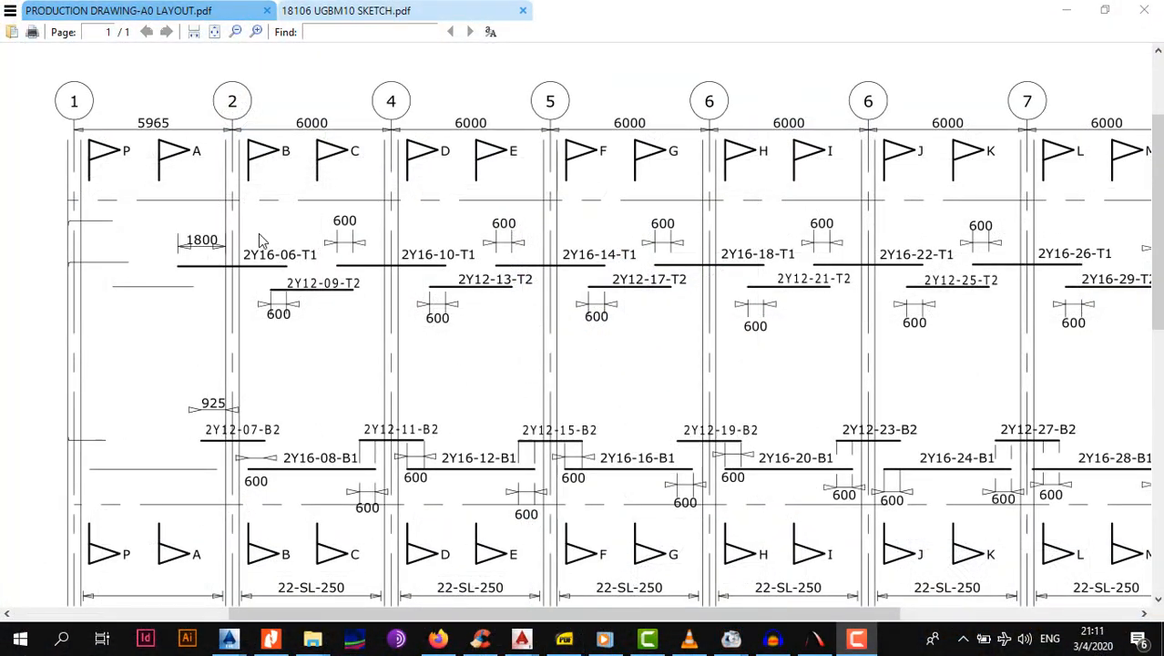
Examine the UGBM10 beam reinforcement sketch along its spans and the matching bar bending schedule.
{"action": "left_click_drag", "start_coordinate": [393, 287], "coordinate": [346, 257]}
{"action": "left_click_drag", "start_coordinate": [470, 362], "coordinate": [364, 328]}
{"action": "left_click_drag", "start_coordinate": [715, 341], "coordinate": [626, 313]}
{"action": "left_click_drag", "start_coordinate": [852, 369], "coordinate": [826, 343]}
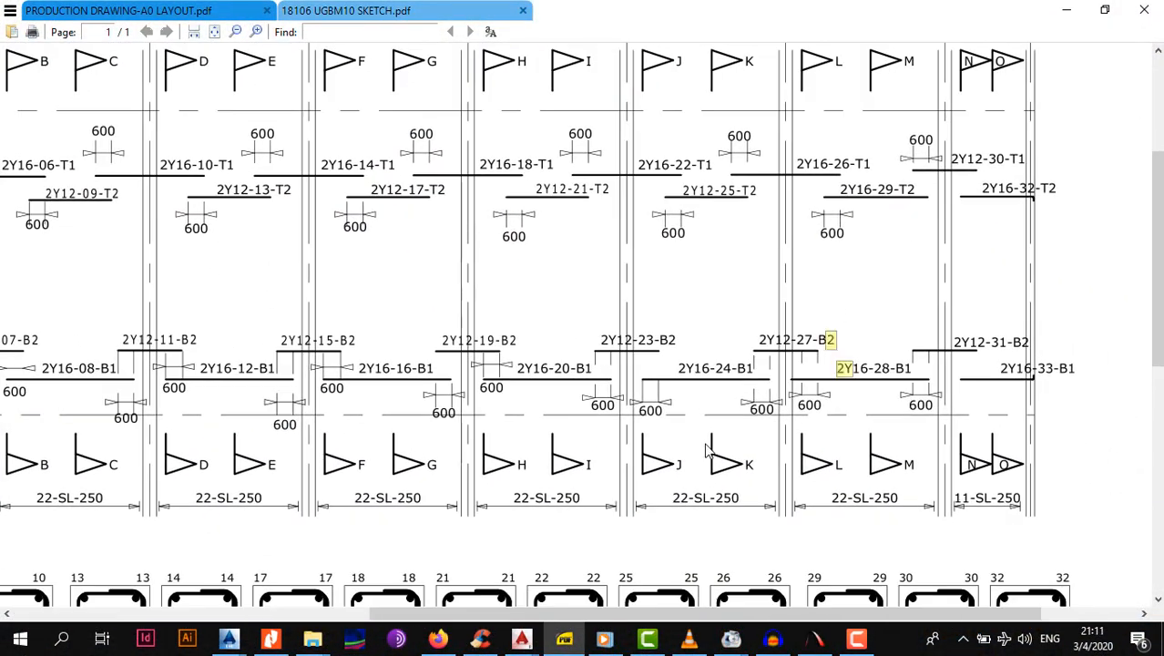
{"action": "left_click_drag", "start_coordinate": [706, 448], "coordinate": [797, 266]}
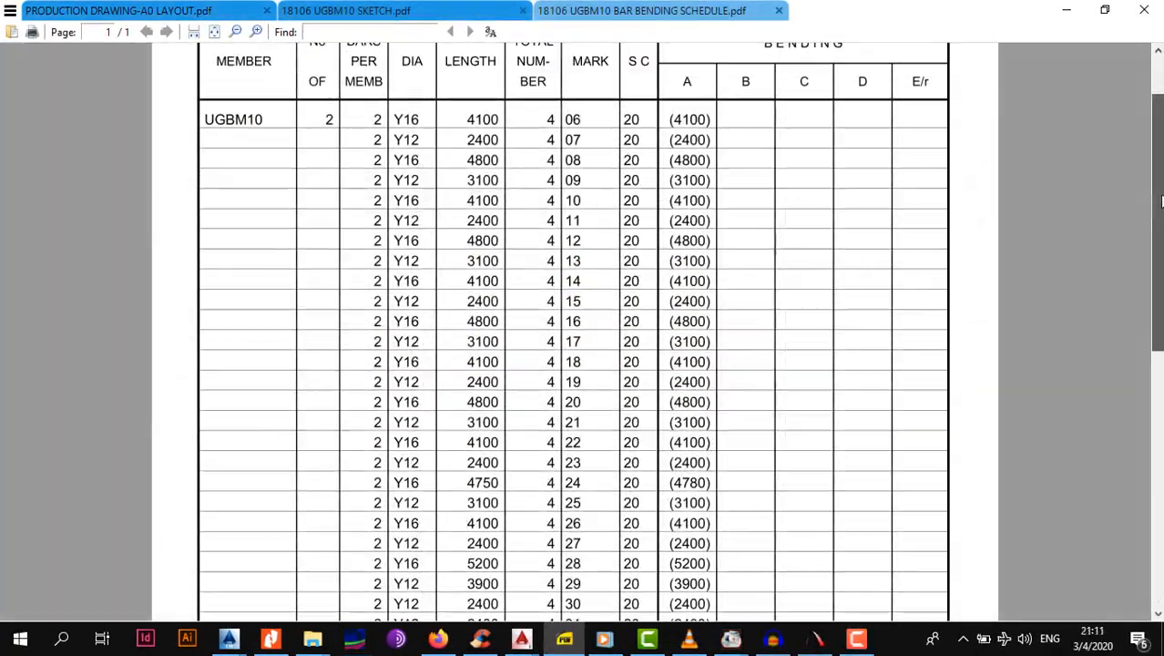
{"action": "scroll", "coordinate": [1161, 201], "scroll_direction": "up", "scroll_amount": 1}
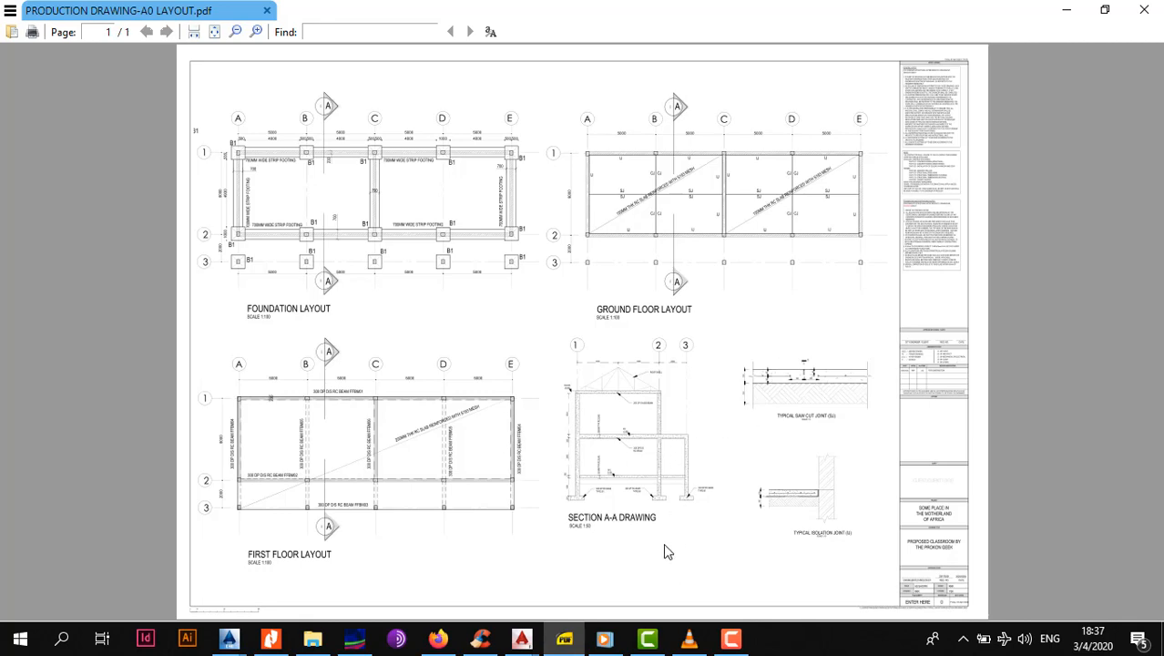
Examine the foundation, ground floor and first floor layouts and Section A-A on the A0 production drawing.
{"action": "scroll", "coordinate": [662, 539], "scroll_direction": "up", "scroll_amount": 2, "text": "ctrl"}
{"action": "left_click_drag", "start_coordinate": [674, 531], "coordinate": [649, 369]}
{"action": "left_click_drag", "start_coordinate": [506, 465], "coordinate": [694, 379]}
{"action": "left_click_drag", "start_coordinate": [464, 363], "coordinate": [463, 496]}
{"action": "left_click_drag", "start_coordinate": [549, 387], "coordinate": [620, 486]}
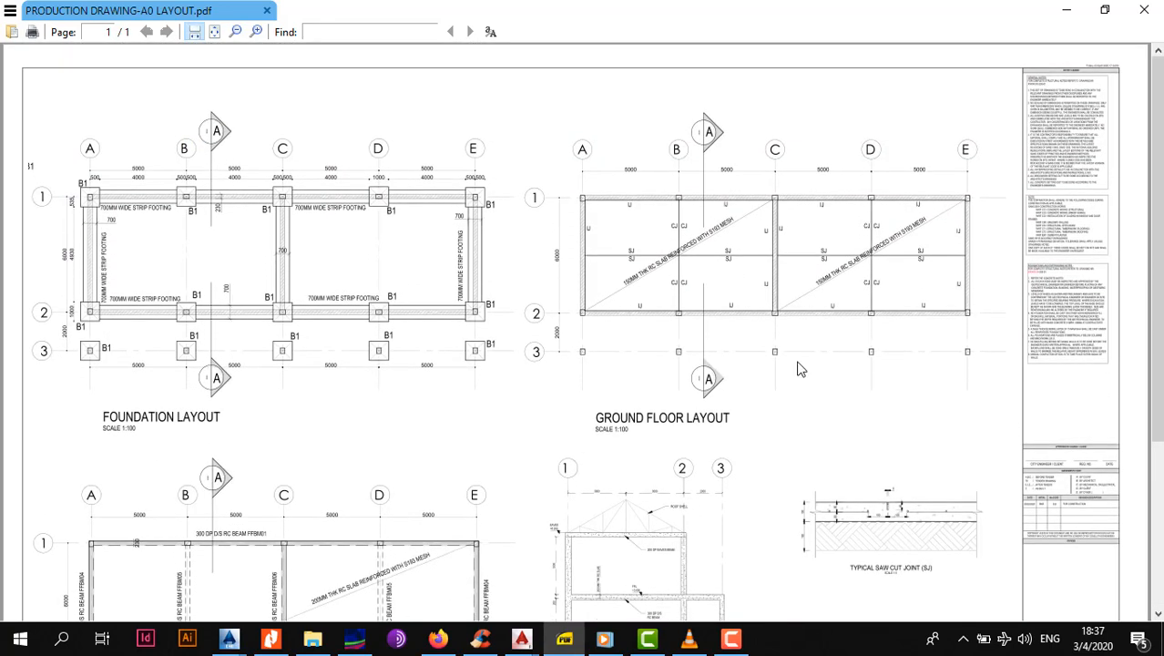
{"action": "left_click_drag", "start_coordinate": [790, 347], "coordinate": [641, 148]}
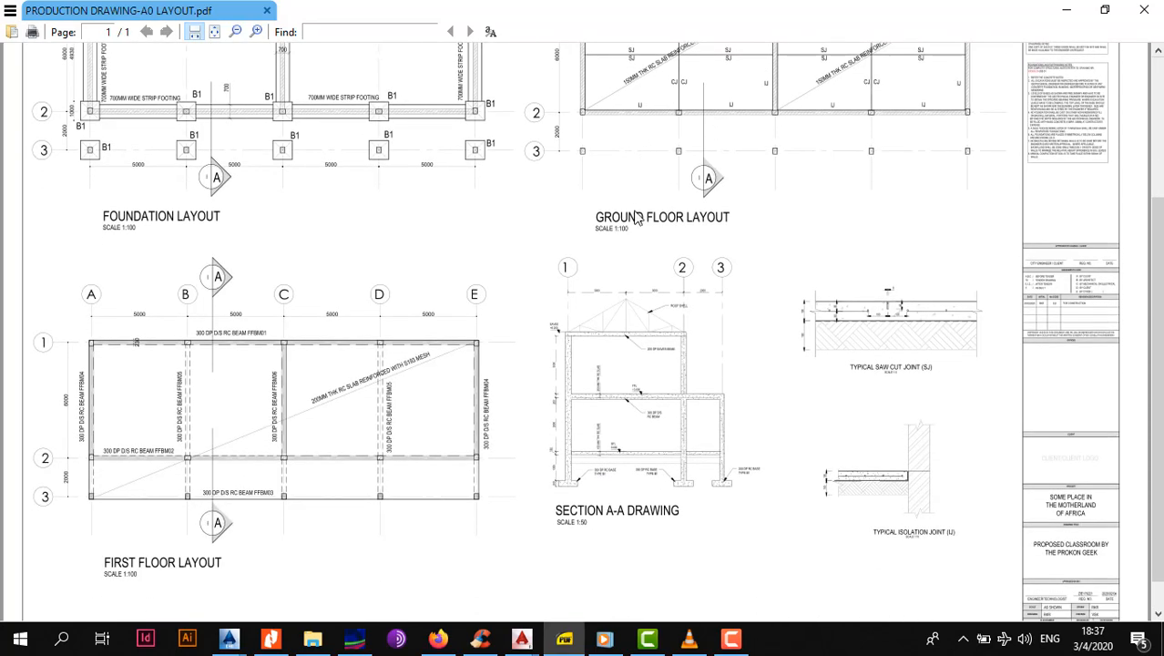
{"action": "scroll", "coordinate": [637, 216], "scroll_direction": "up", "scroll_amount": 1, "text": "ctrl"}
{"action": "scroll", "coordinate": [681, 338], "scroll_direction": "up", "scroll_amount": 2, "text": "ctrl"}
{"action": "left_click_drag", "start_coordinate": [793, 494], "coordinate": [554, 106]}
{"action": "left_click_drag", "start_coordinate": [811, 463], "coordinate": [372, 166]}
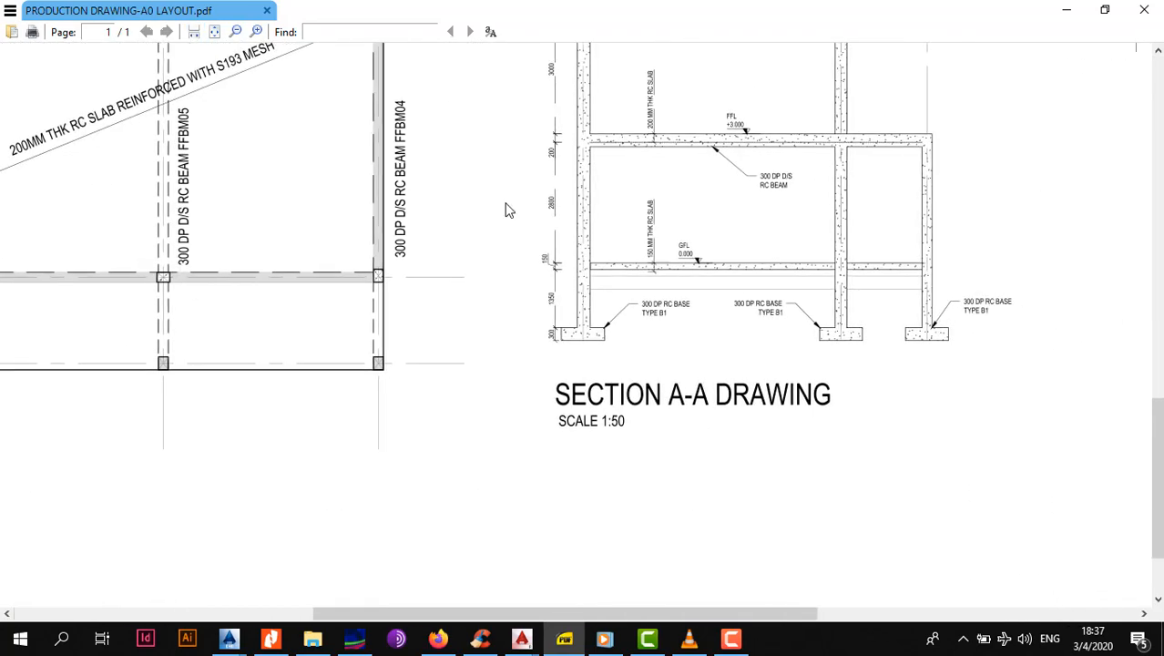
{"action": "left_click_drag", "start_coordinate": [765, 175], "coordinate": [583, 364]}
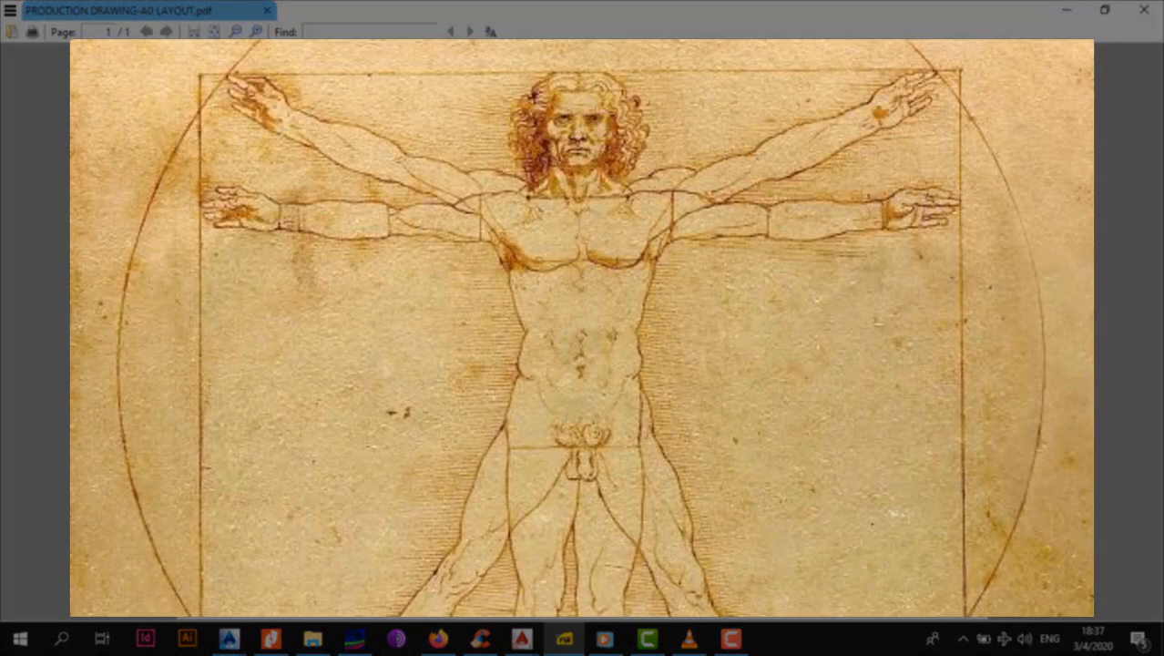
Fit the production drawing to the page width, review its layouts and inspect Section A-A up close from the bases upwards.
{"action": "left_click", "coordinate": [194, 31]}
{"action": "scroll", "coordinate": [583, 328], "scroll_direction": "down", "scroll_amount": 2}
{"action": "scroll", "coordinate": [542, 355], "scroll_direction": "down", "scroll_amount": 5}
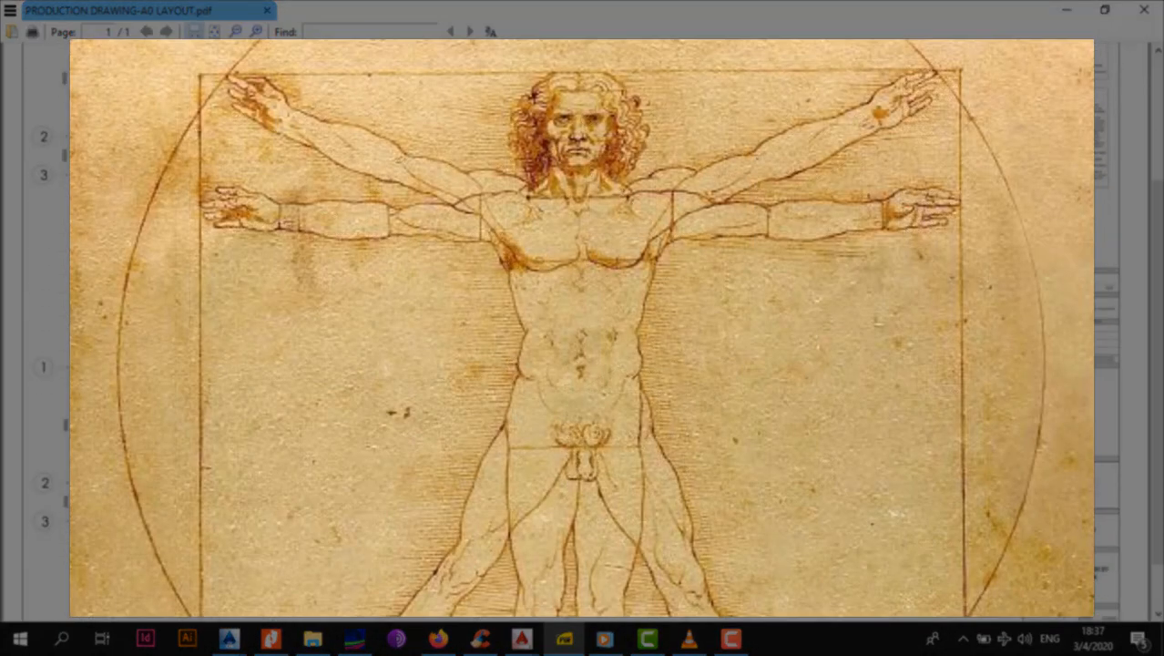
{"action": "scroll", "coordinate": [542, 356], "scroll_direction": "up", "scroll_amount": 4}
{"action": "scroll", "coordinate": [542, 355], "scroll_direction": "up", "scroll_amount": 2}
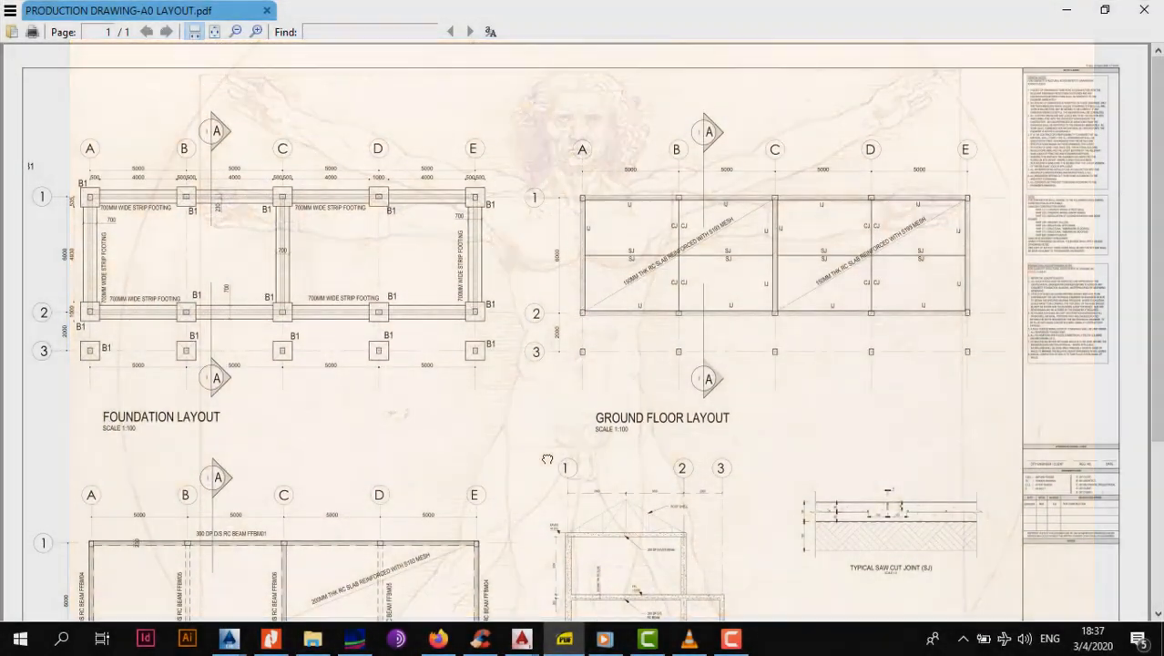
{"action": "scroll", "coordinate": [643, 175], "scroll_direction": "down", "scroll_amount": 4}
{"action": "left_click", "coordinate": [637, 217]}
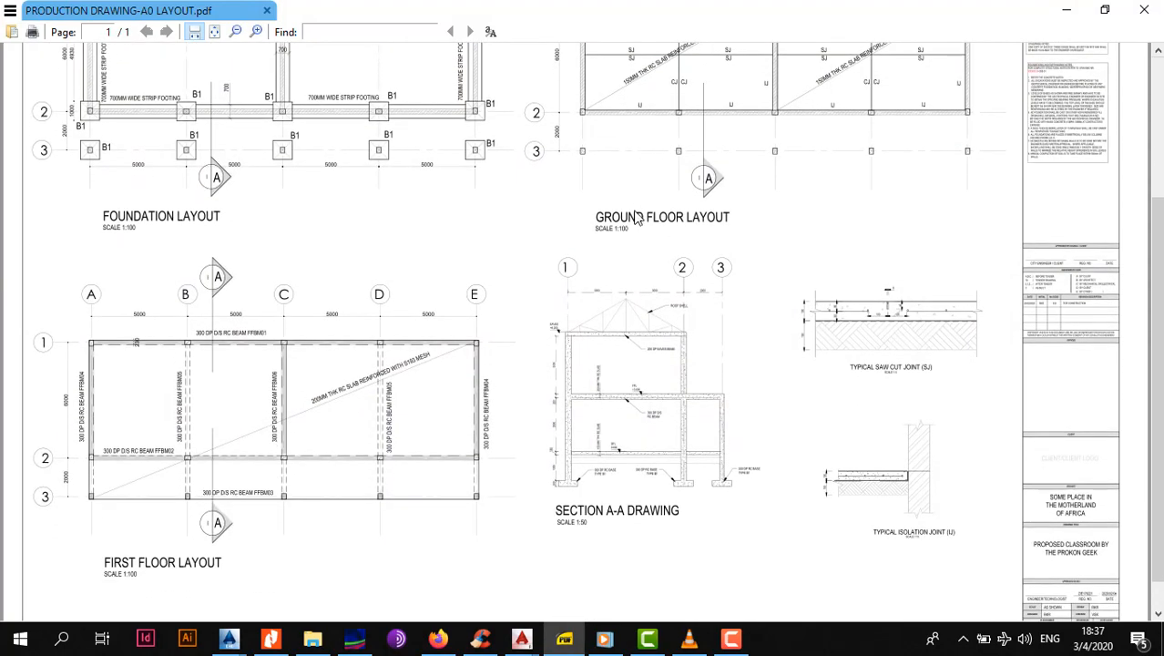
{"action": "key", "text": "ctrl+plus"}
{"action": "key", "text": "ctrl+plus"}
{"action": "key", "text": "ctrl+plus"}
{"action": "mouse_move", "coordinate": [792, 486]}
{"action": "left_mouse_down"}
{"action": "mouse_move", "coordinate": [554, 97]}
{"action": "mouse_move", "coordinate": [395, 177]}
{"action": "left_mouse_up"}
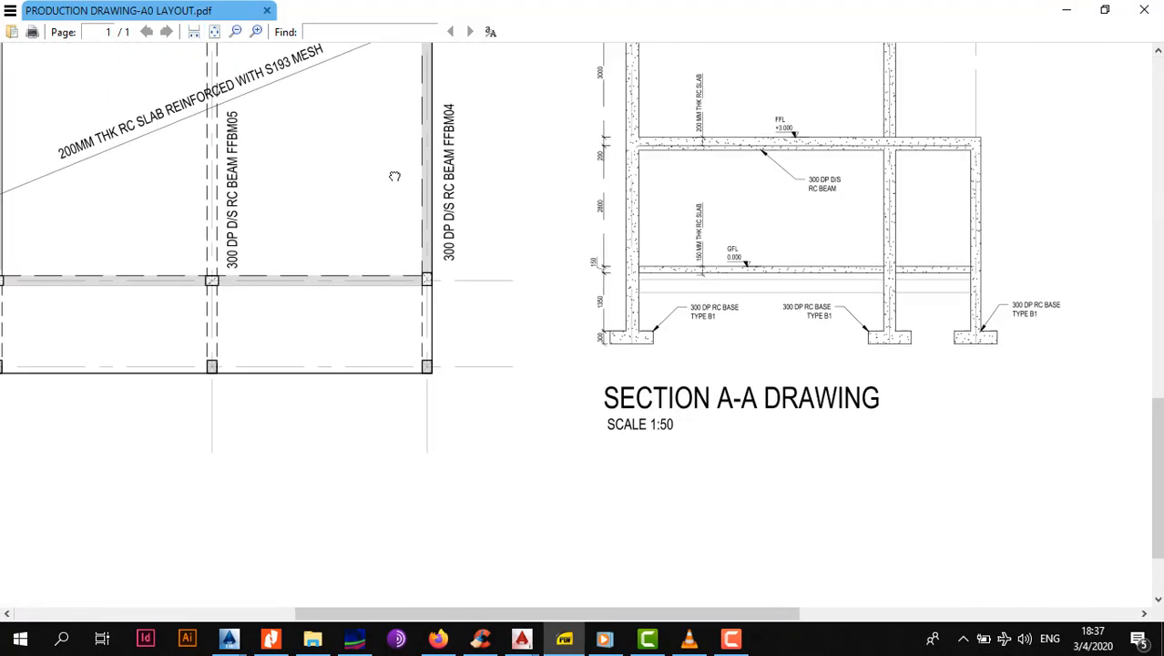
{"action": "mouse_move", "coordinate": [811, 174]}
{"action": "left_mouse_down"}
{"action": "mouse_move", "coordinate": [636, 444]}
{"action": "mouse_move", "coordinate": [591, 366]}
{"action": "left_mouse_up"}
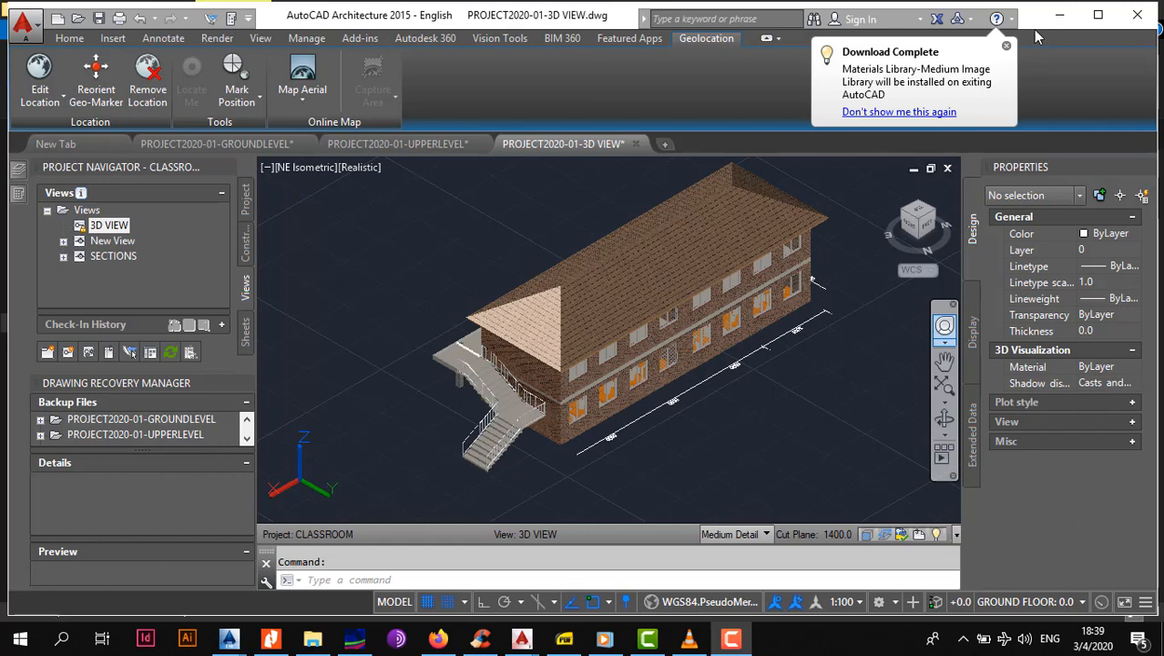
Switch to the PROJECT2020-01-3D VIEW drawing in AutoCAD Architecture and inspect the building from the SE and NE isometric views.
{"action": "left_click", "coordinate": [1059, 15]}
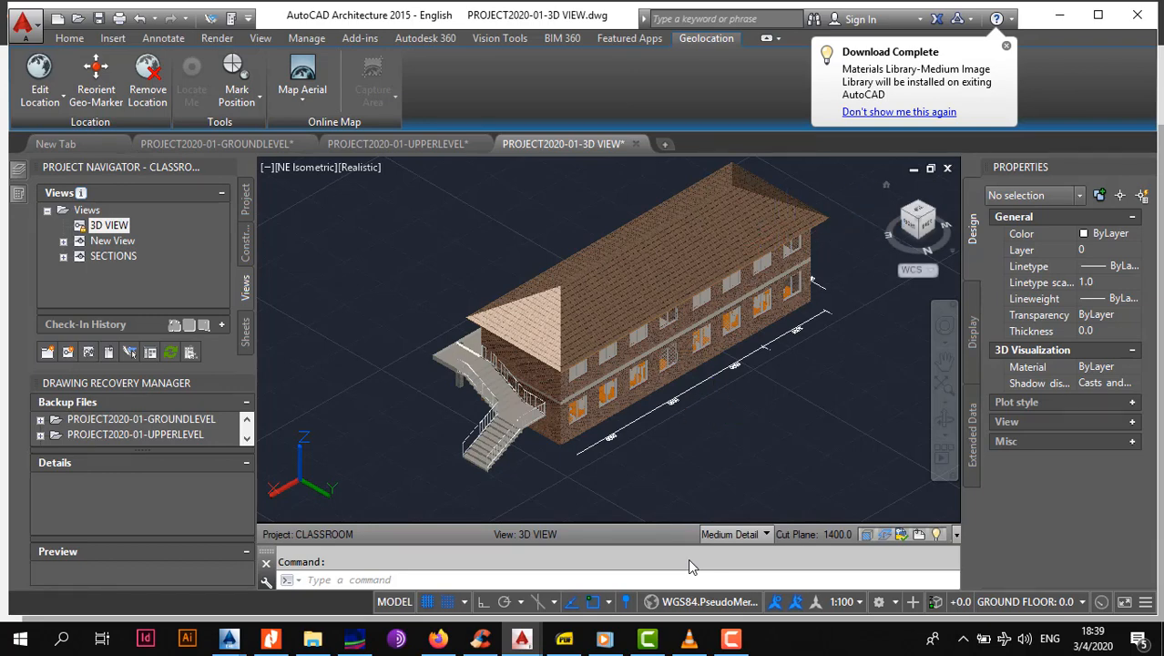
{"action": "left_click_drag", "start_coordinate": [912, 220], "coordinate": [928, 219]}
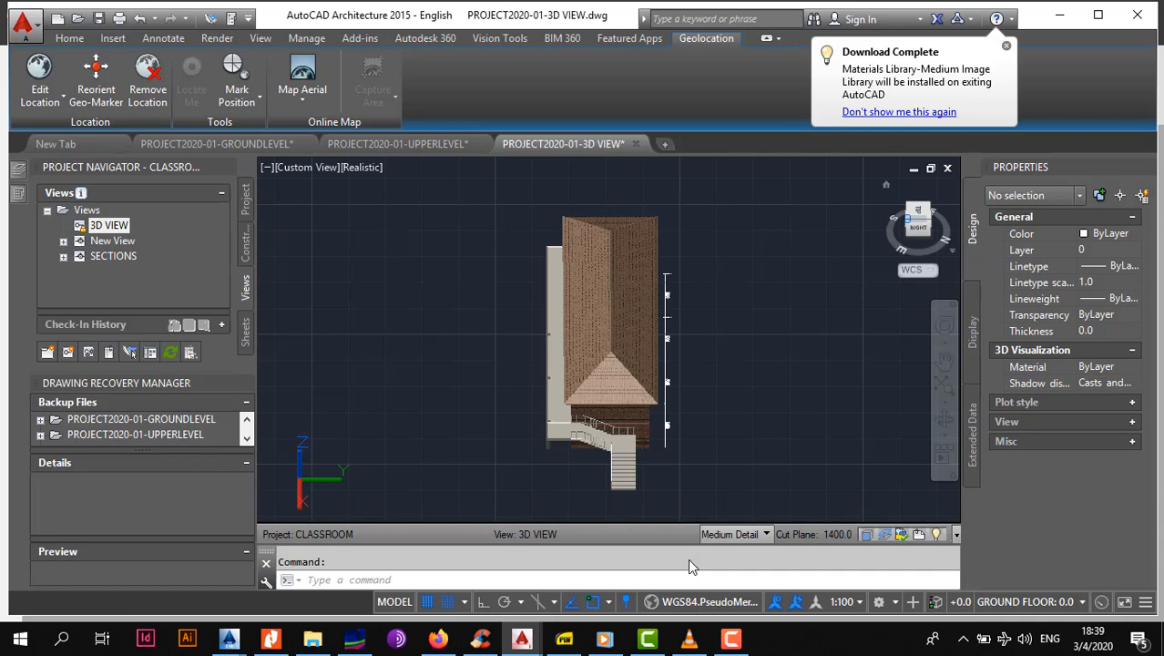
{"action": "left_click", "coordinate": [906, 218]}
{"action": "scroll", "coordinate": [650, 355], "scroll_direction": "up", "scroll_amount": 3}
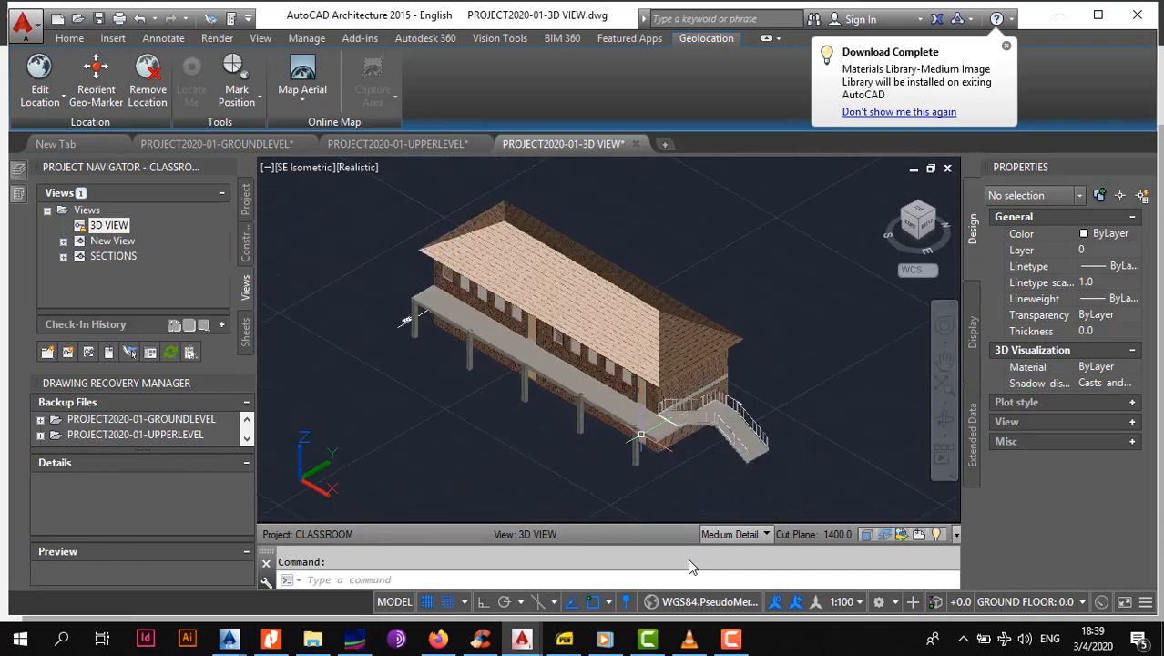
{"action": "left_click", "coordinate": [928, 215]}
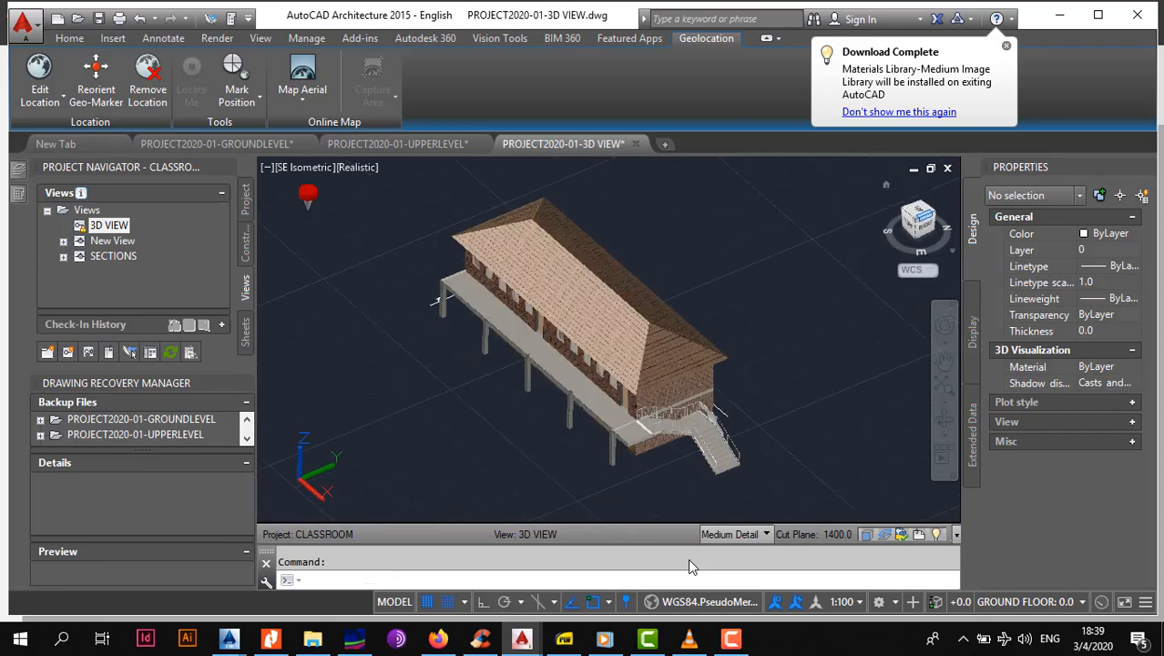
{"action": "left_click", "coordinate": [928, 218]}
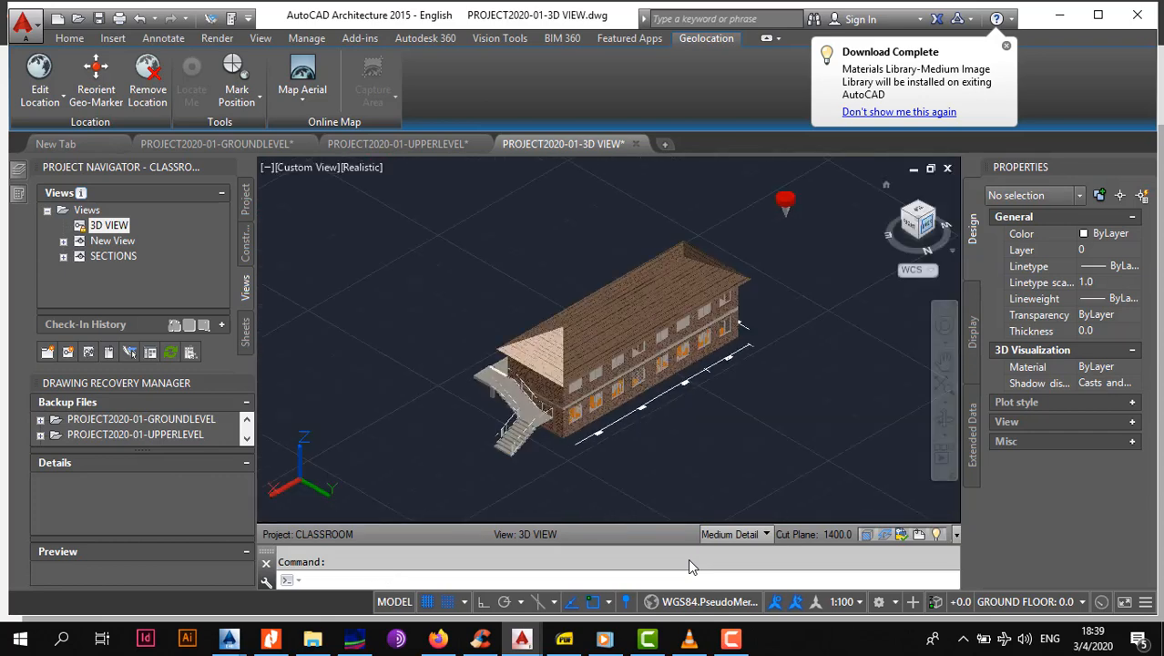
{"action": "scroll", "coordinate": [595, 389], "scroll_direction": "up", "scroll_amount": 3}
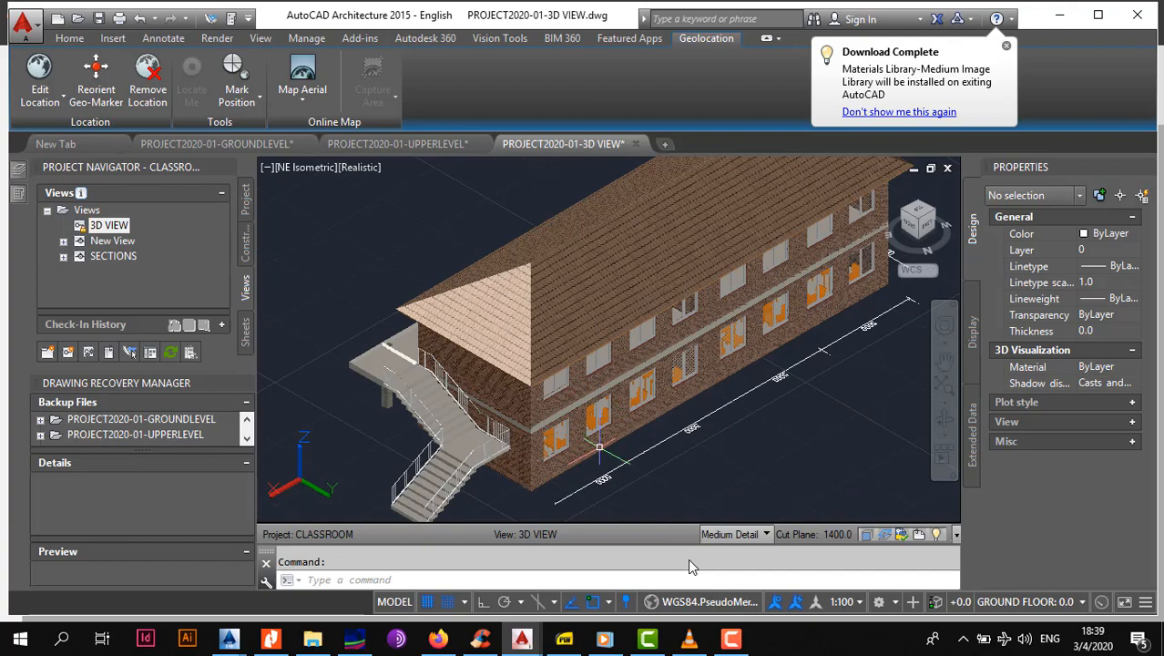
Review the grid spacings in the GROUNDLEVEL plan, and view the UPPERLEVEL drawing in plan and SE isometric.
{"action": "left_click", "coordinate": [223, 144]}
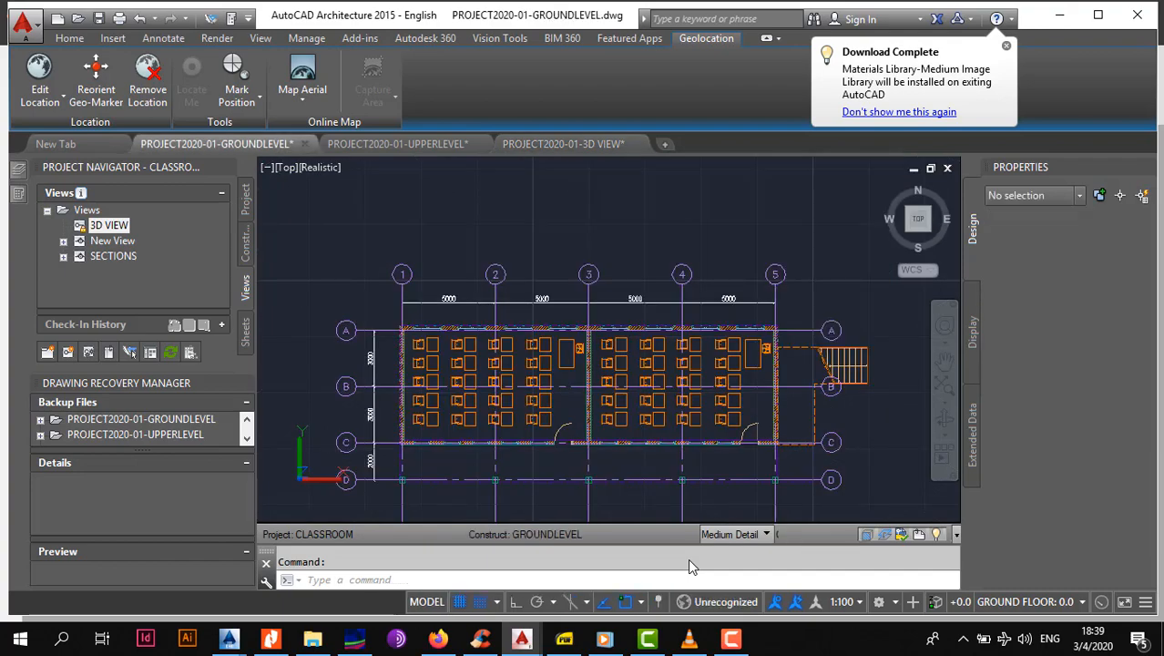
{"action": "scroll", "coordinate": [590, 397], "scroll_direction": "up", "scroll_amount": 2}
{"action": "middle_click_drag", "start_coordinate": [665, 452], "coordinate": [601, 357]}
{"action": "middle_click_drag", "start_coordinate": [608, 282], "coordinate": [608, 320]}
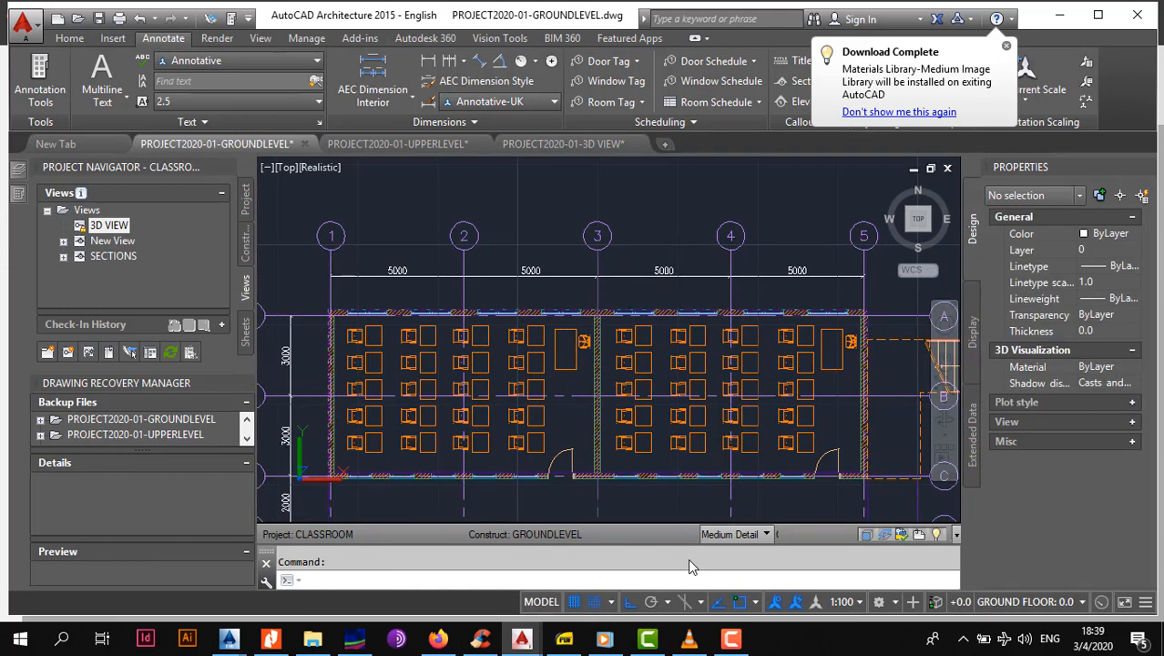
{"action": "middle_click_drag", "start_coordinate": [369, 390], "coordinate": [459, 319]}
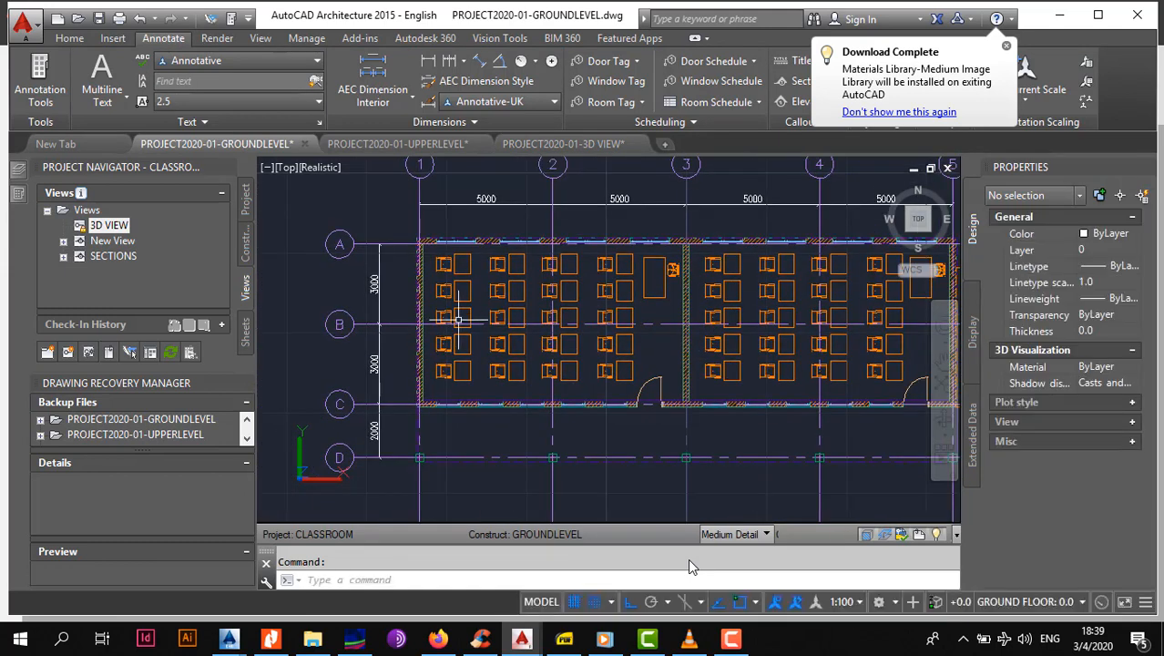
{"action": "key", "text": "ctrl+Tab"}
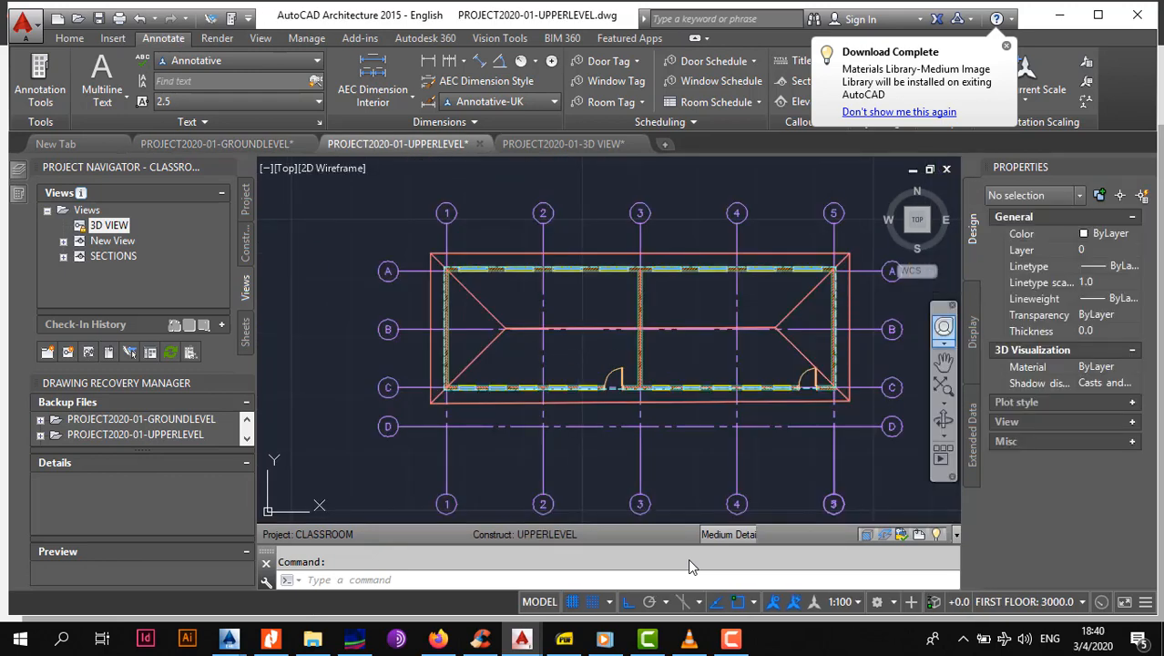
{"action": "left_click", "coordinate": [928, 229]}
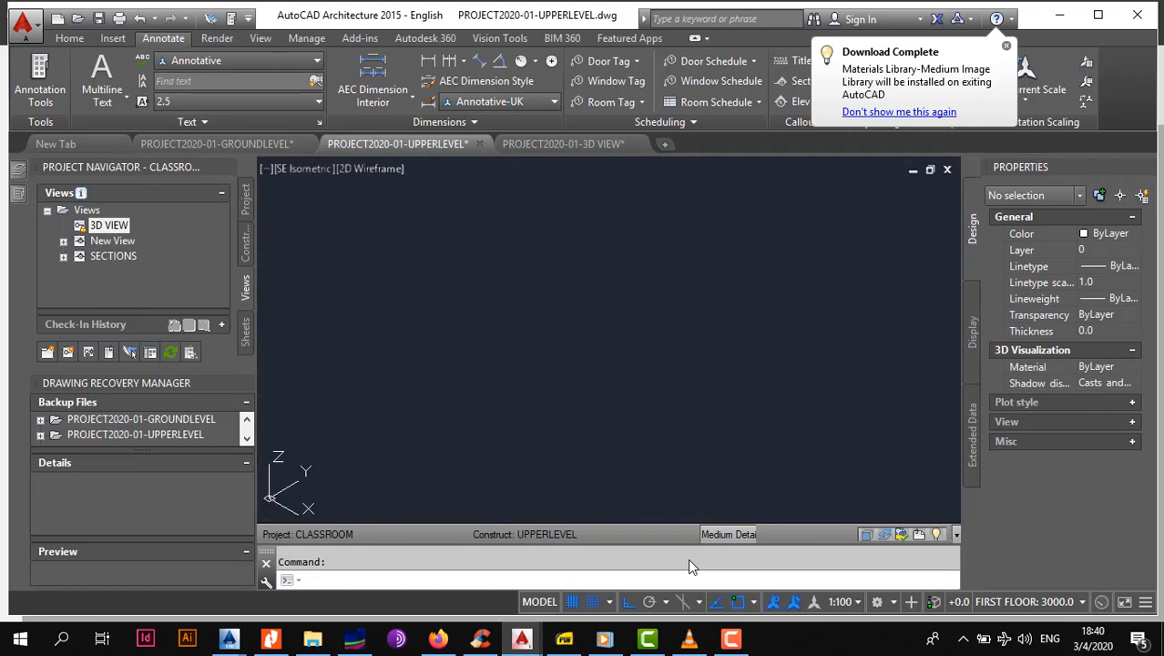
Return to the 3D VIEW drawing and inspect the walkway slab, columns and external staircase from the SE isometric view.
{"action": "left_click", "coordinate": [564, 144]}
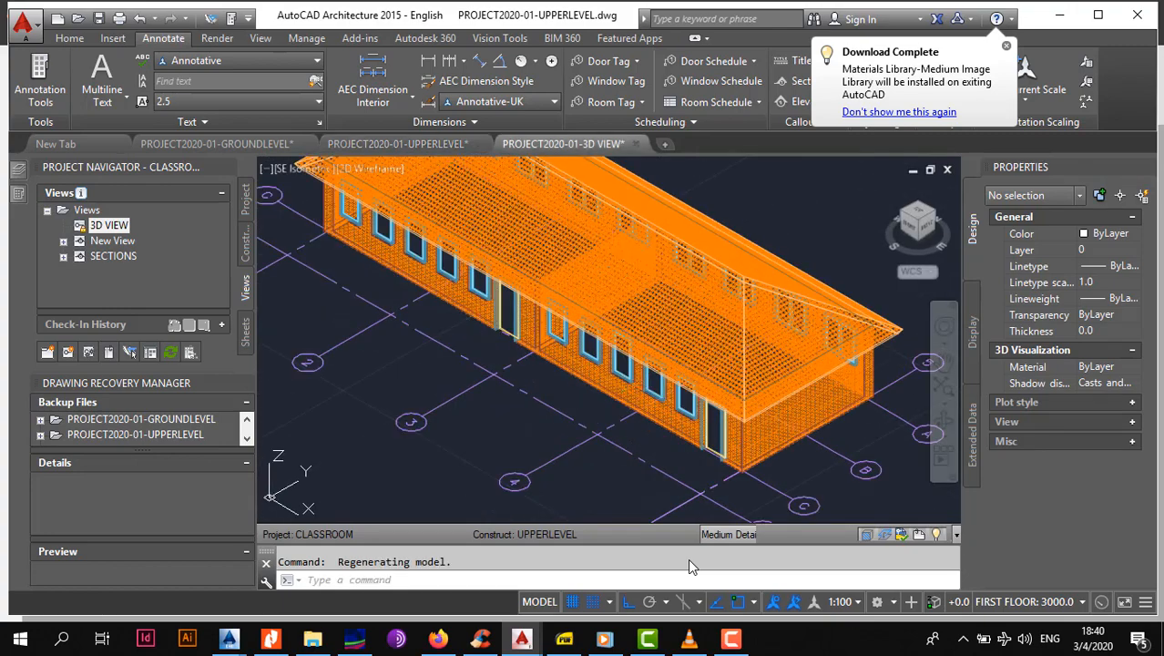
{"action": "left_click", "coordinate": [912, 216]}
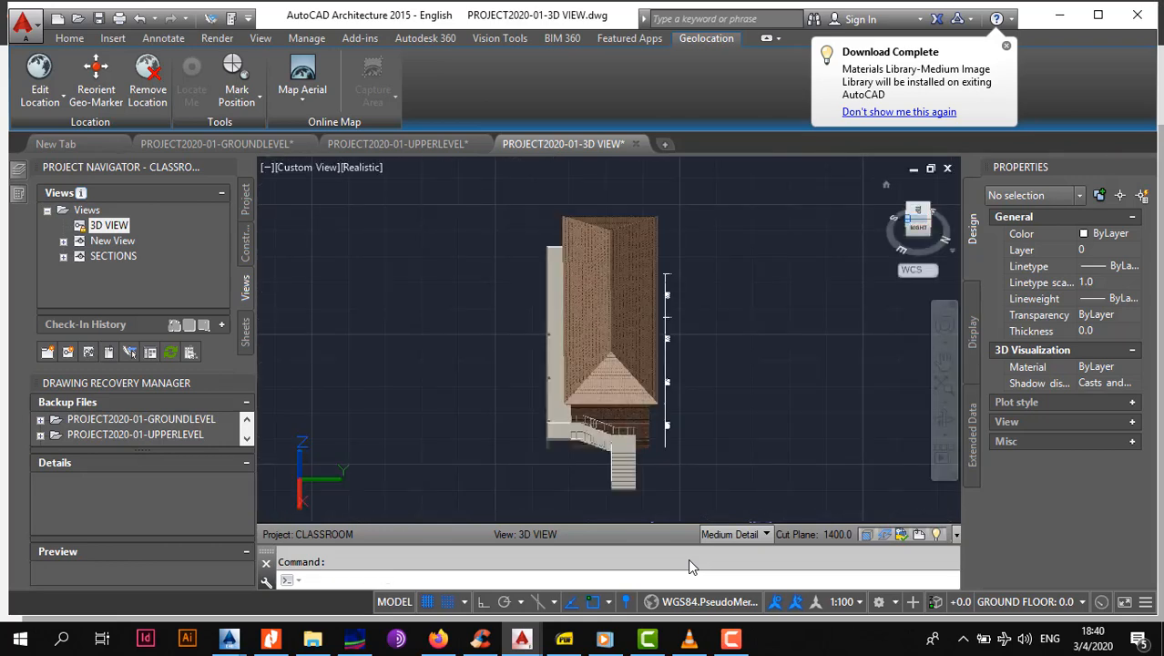
{"action": "left_click", "coordinate": [905, 218]}
{"action": "scroll", "coordinate": [637, 415], "scroll_direction": "up", "scroll_amount": 2}
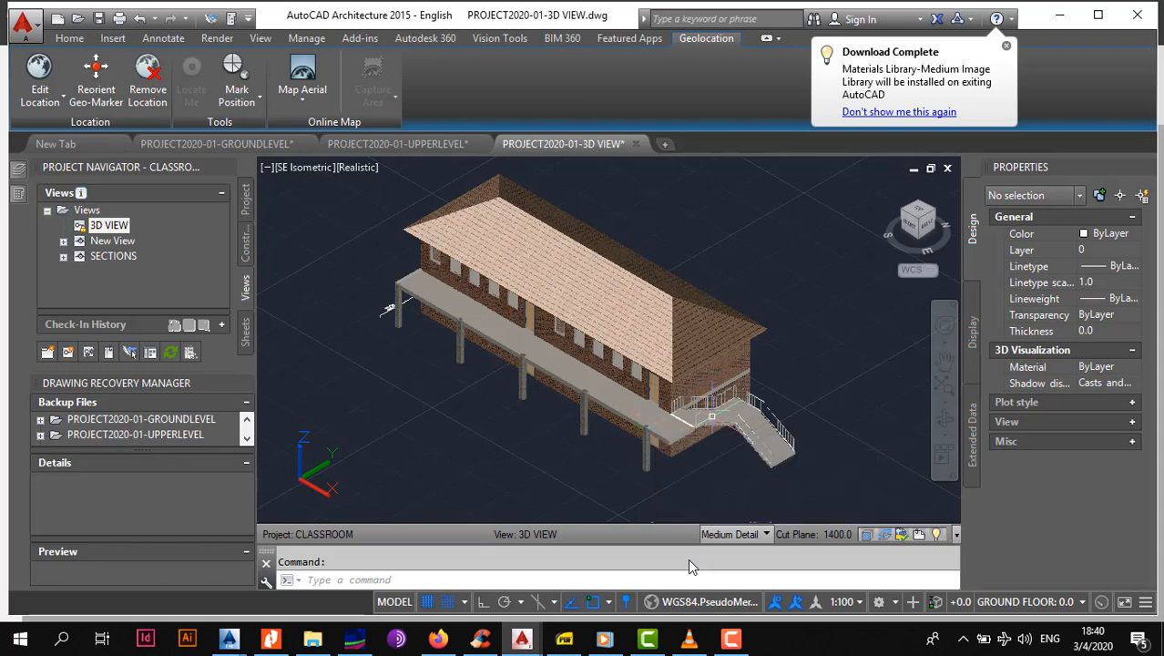
{"action": "scroll", "coordinate": [734, 446], "scroll_direction": "up", "scroll_amount": 3}
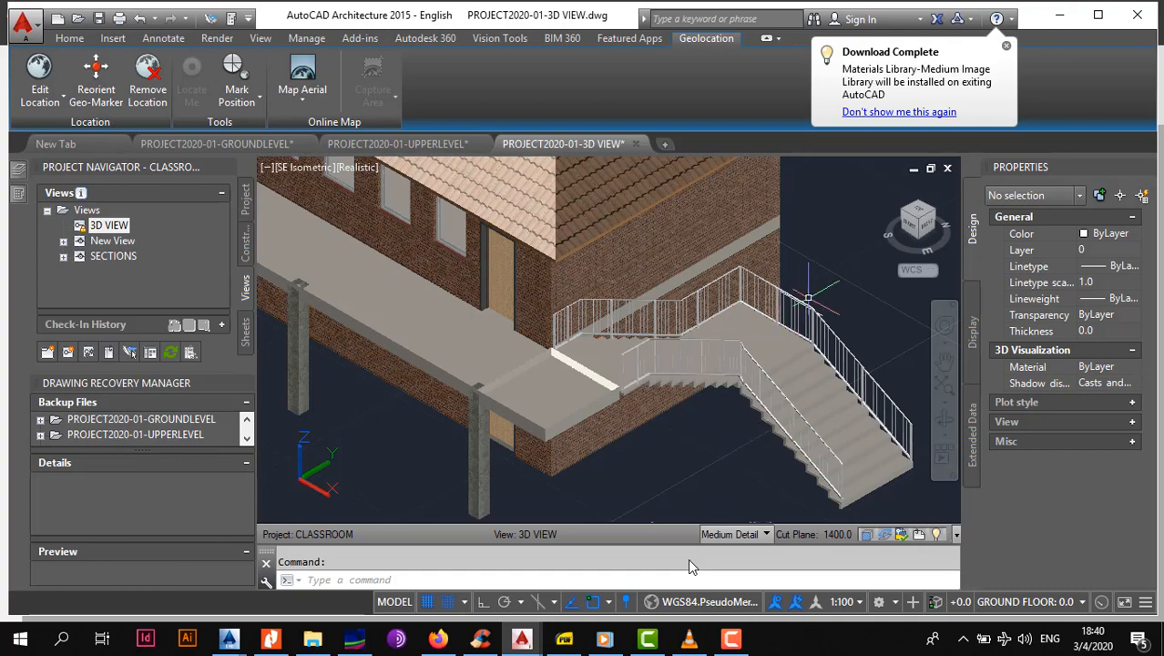
Turn the 3D model to the NE isometric view and inspect the long window façade and the roof.
{"action": "left_click", "coordinate": [925, 217]}
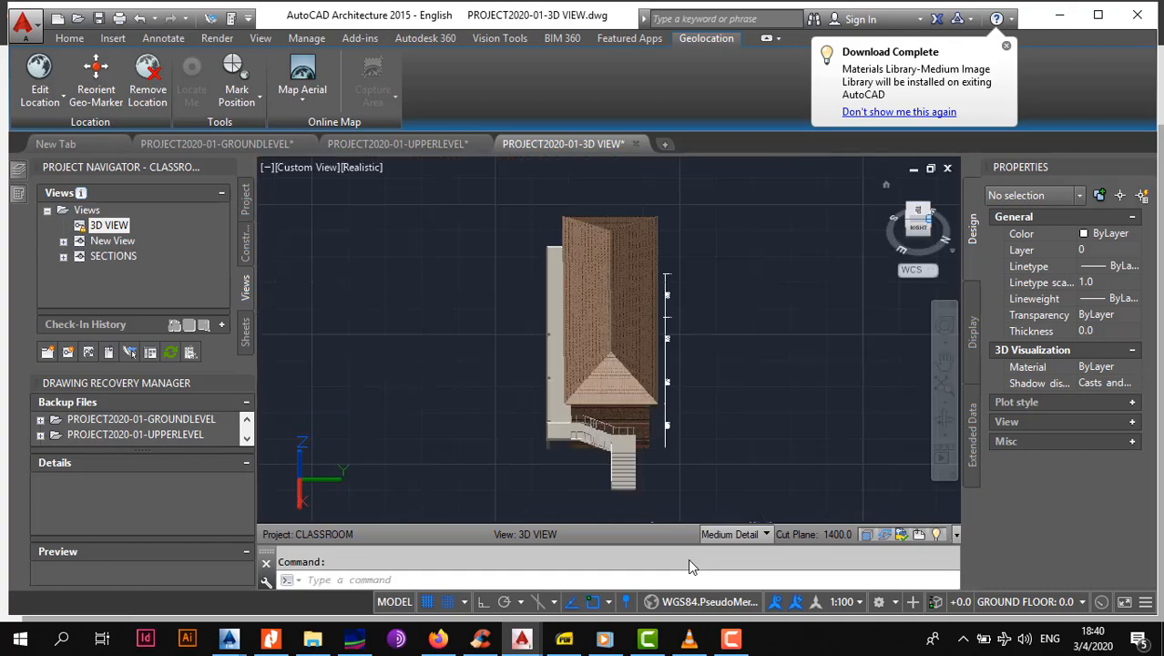
{"action": "left_click", "coordinate": [929, 218]}
{"action": "scroll", "coordinate": [635, 385], "scroll_direction": "up", "scroll_amount": 3}
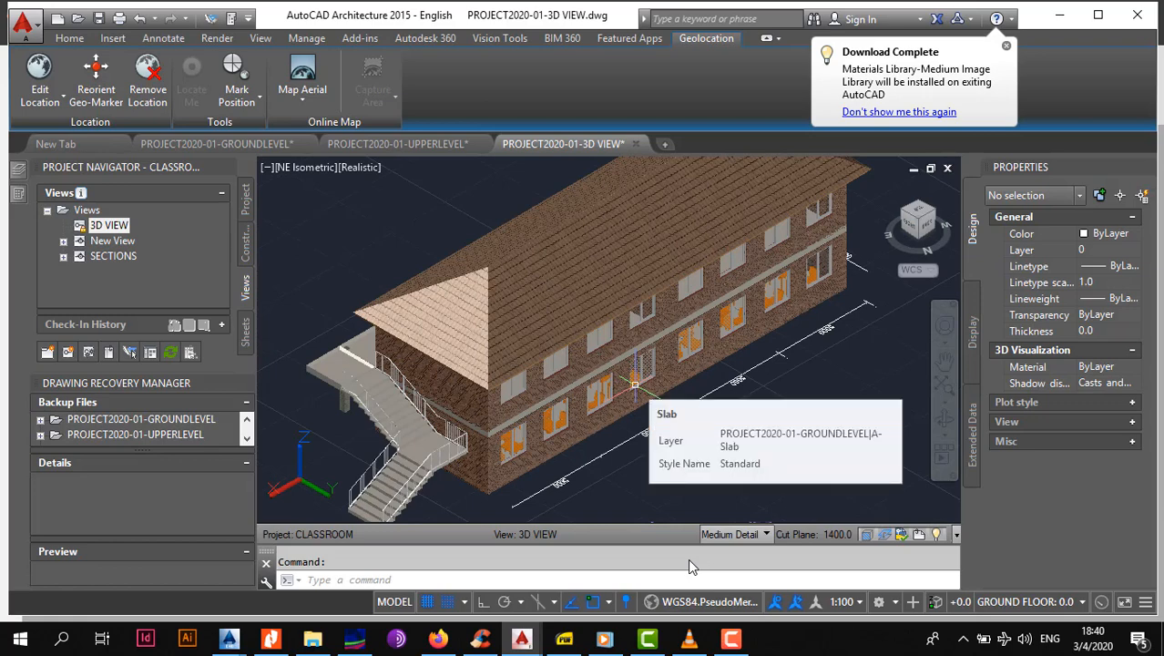
{"action": "middle_click_drag", "start_coordinate": [636, 362], "coordinate": [622, 412]}
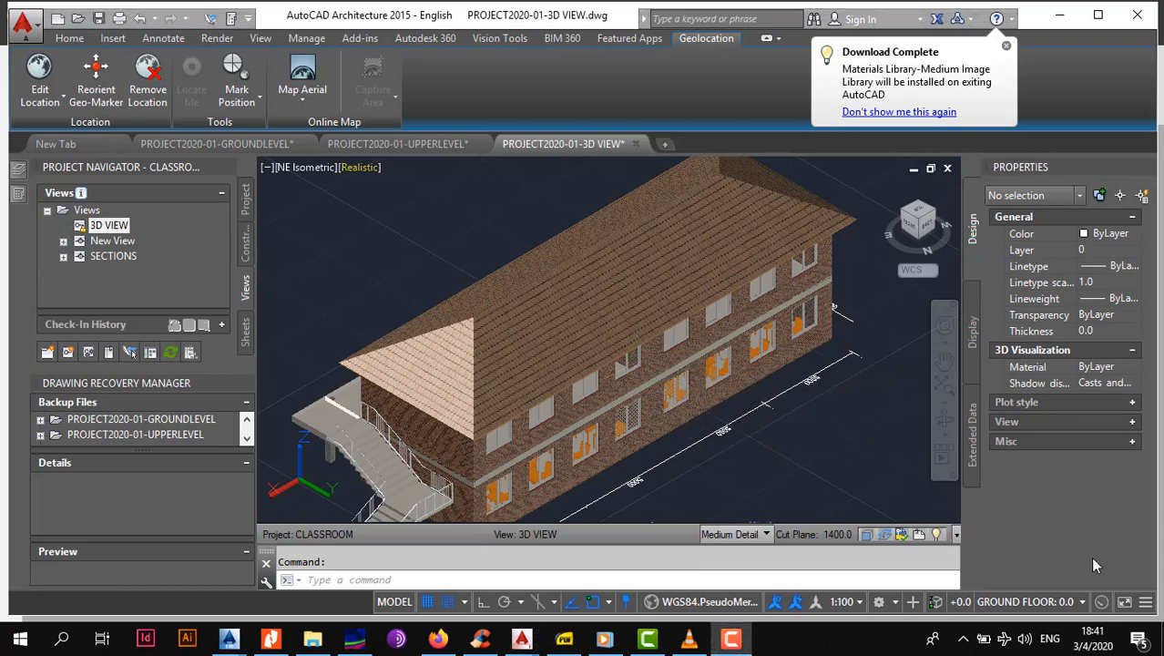
Switch to the production drawing in the PDF viewer and examine the levels, slabs and beams in Section A-A up close.
{"action": "left_click", "coordinate": [564, 639]}
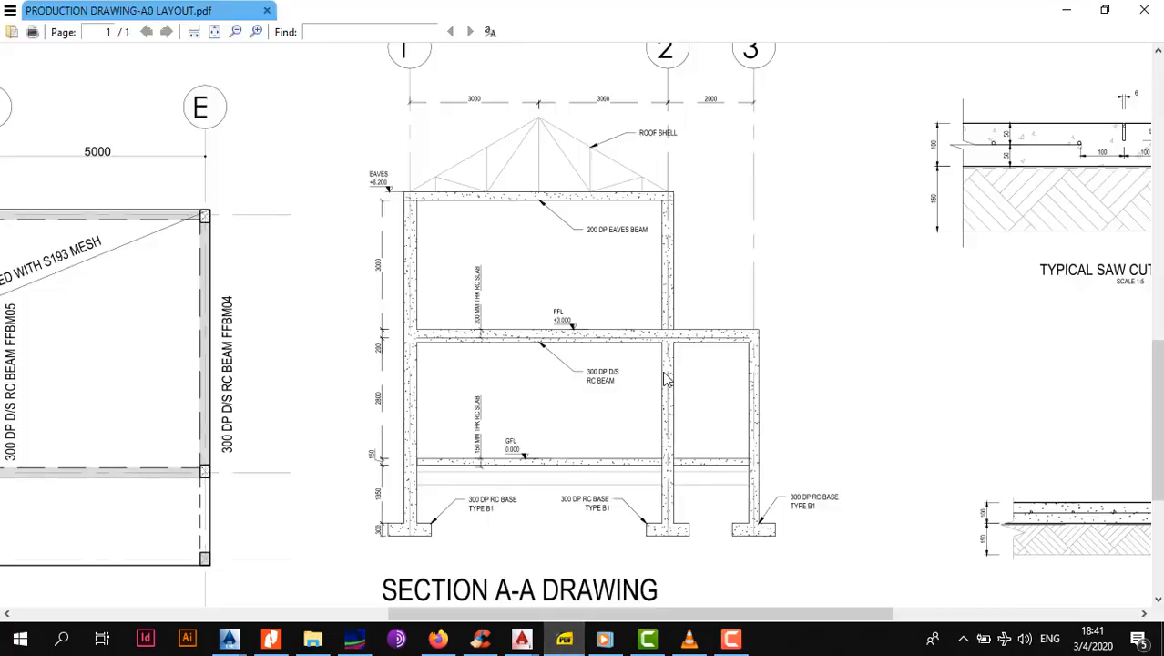
{"action": "key", "text": "ctrl+plus"}
{"action": "key", "text": "ctrl+plus"}
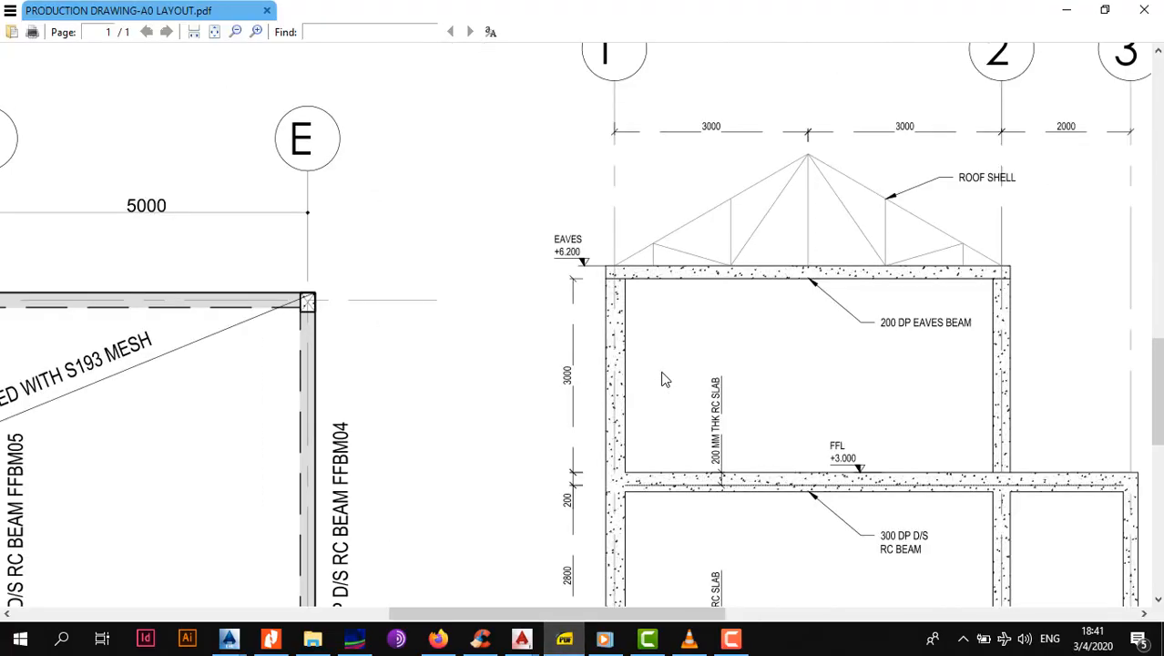
{"action": "left_click_drag", "start_coordinate": [425, 432], "coordinate": [663, 262]}
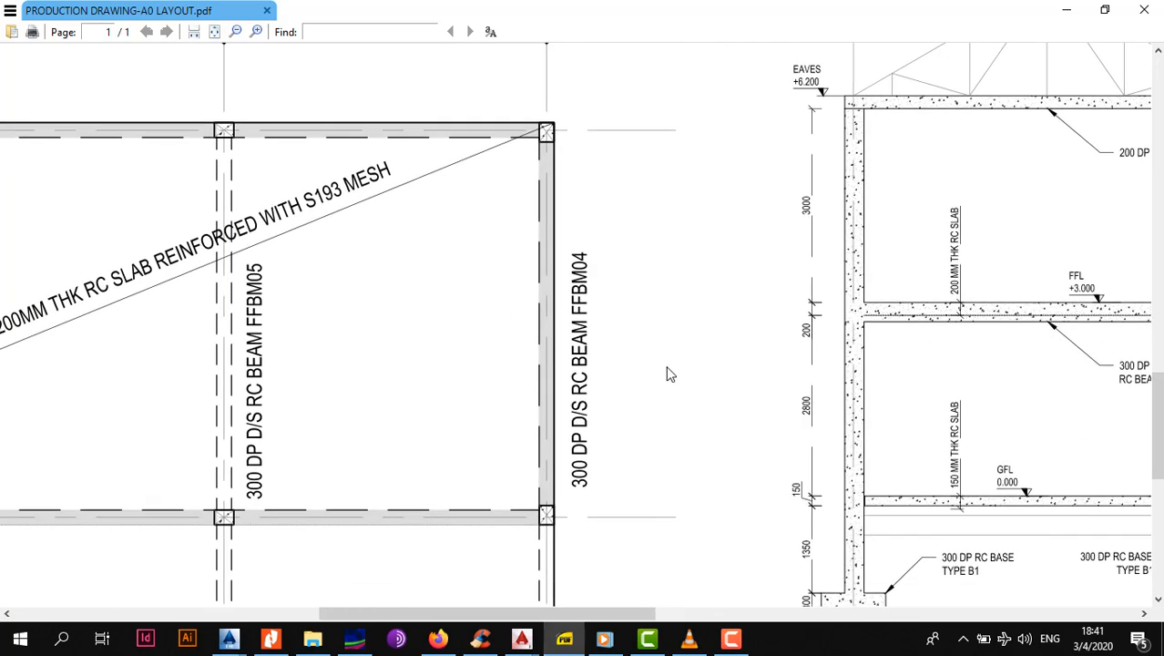
Review the First Floor Layout, Section A-A and the saw cut and isolation joint details on the production drawing sheet.
{"action": "scroll", "coordinate": [669, 373], "scroll_direction": "down", "scroll_amount": 6, "text": "ctrl"}
{"action": "scroll", "coordinate": [582, 300], "scroll_direction": "up", "scroll_amount": 3}
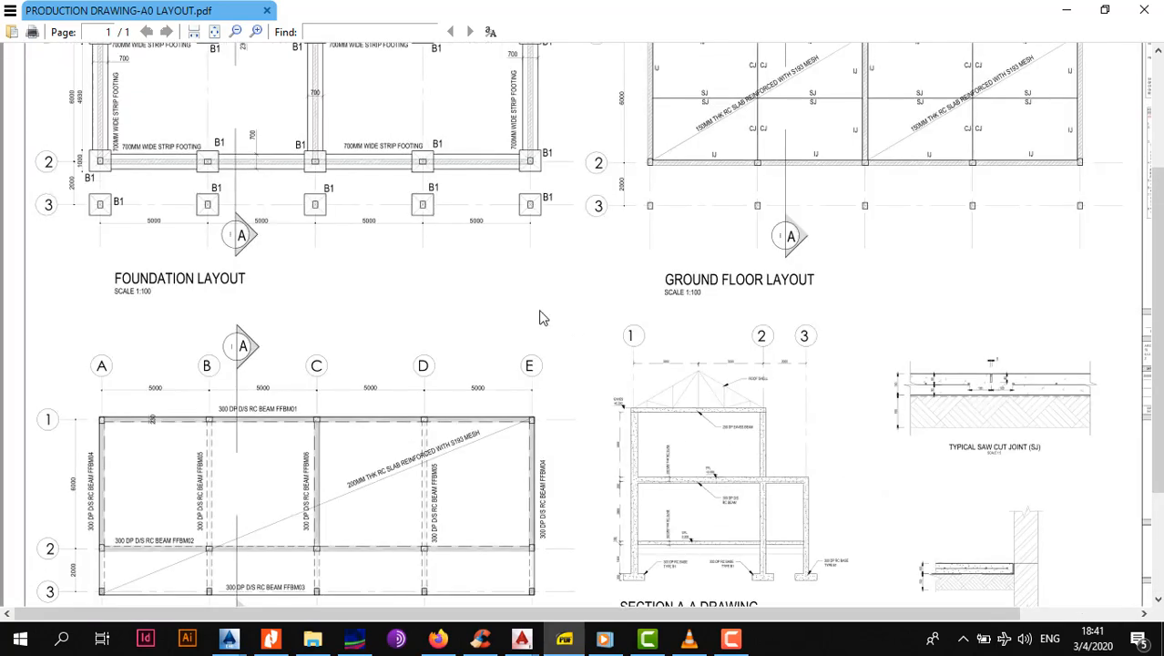
{"action": "scroll", "coordinate": [632, 343], "scroll_direction": "down", "scroll_amount": 3}
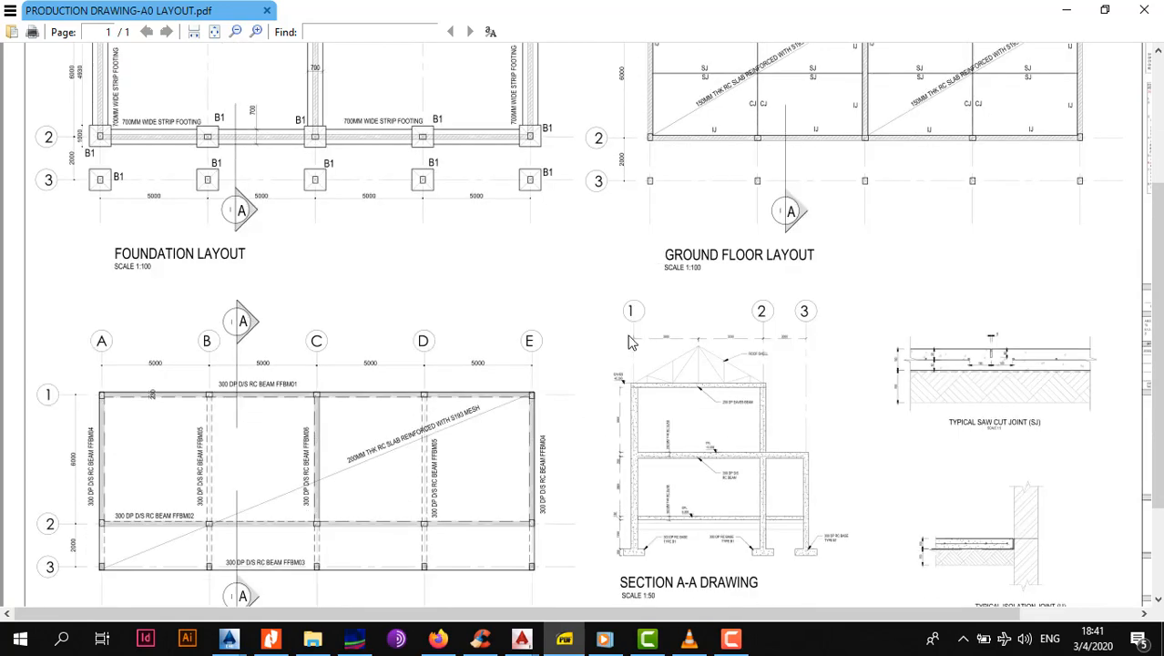
{"action": "scroll", "coordinate": [627, 374], "scroll_direction": "down", "scroll_amount": 3}
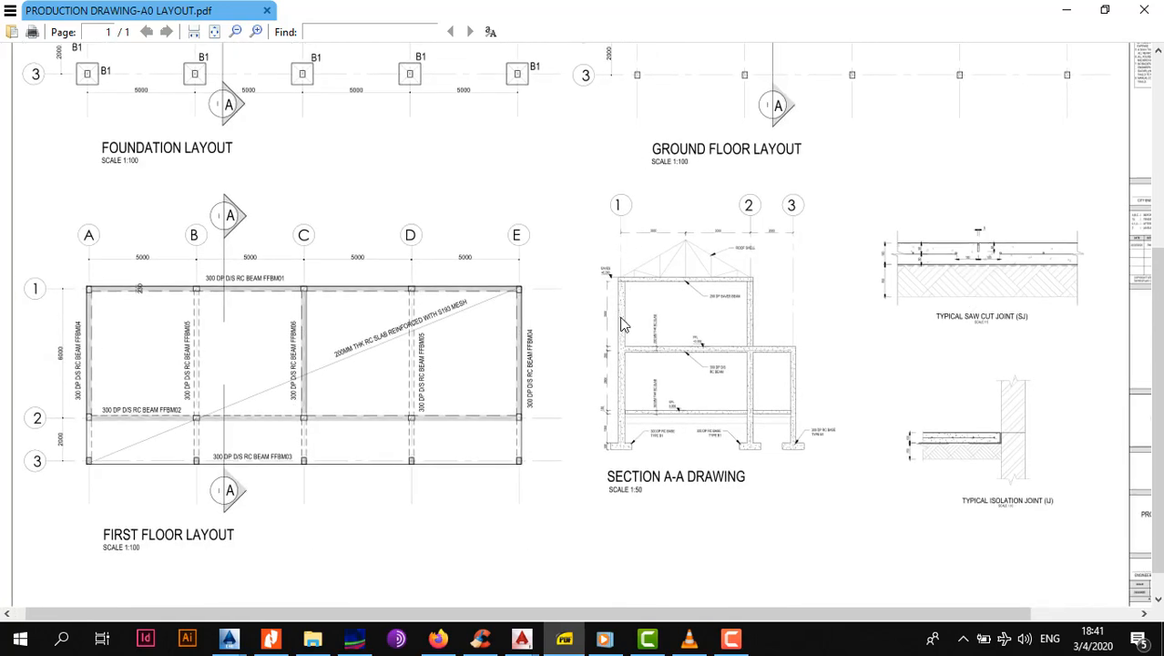
{"action": "scroll", "coordinate": [562, 434], "scroll_direction": "up", "scroll_amount": 1}
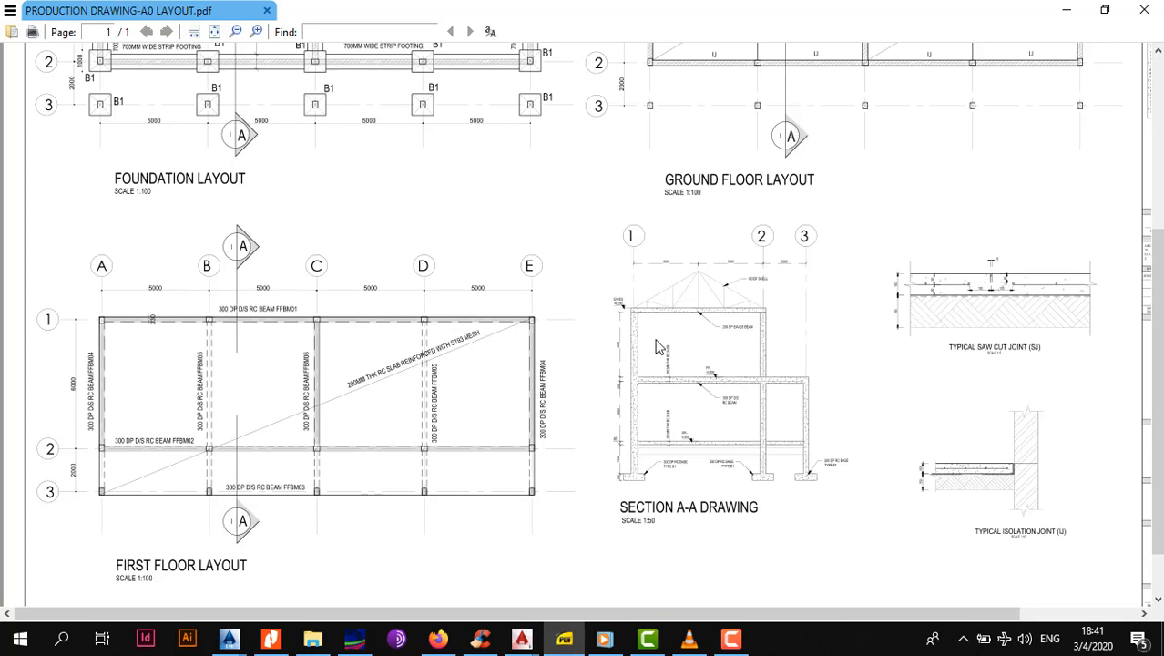
{"action": "scroll", "coordinate": [571, 373], "scroll_direction": "up", "scroll_amount": 1}
{"action": "left_click_drag", "start_coordinate": [614, 242], "coordinate": [618, 343]}
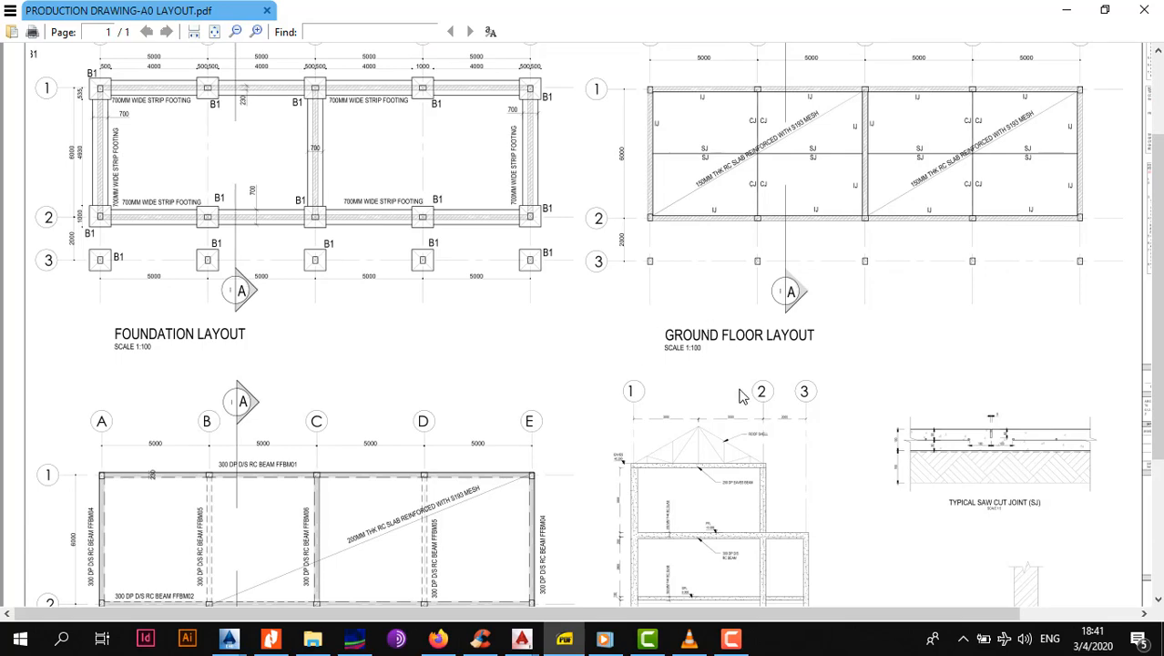
{"action": "left_click_drag", "start_coordinate": [853, 479], "coordinate": [767, 300]}
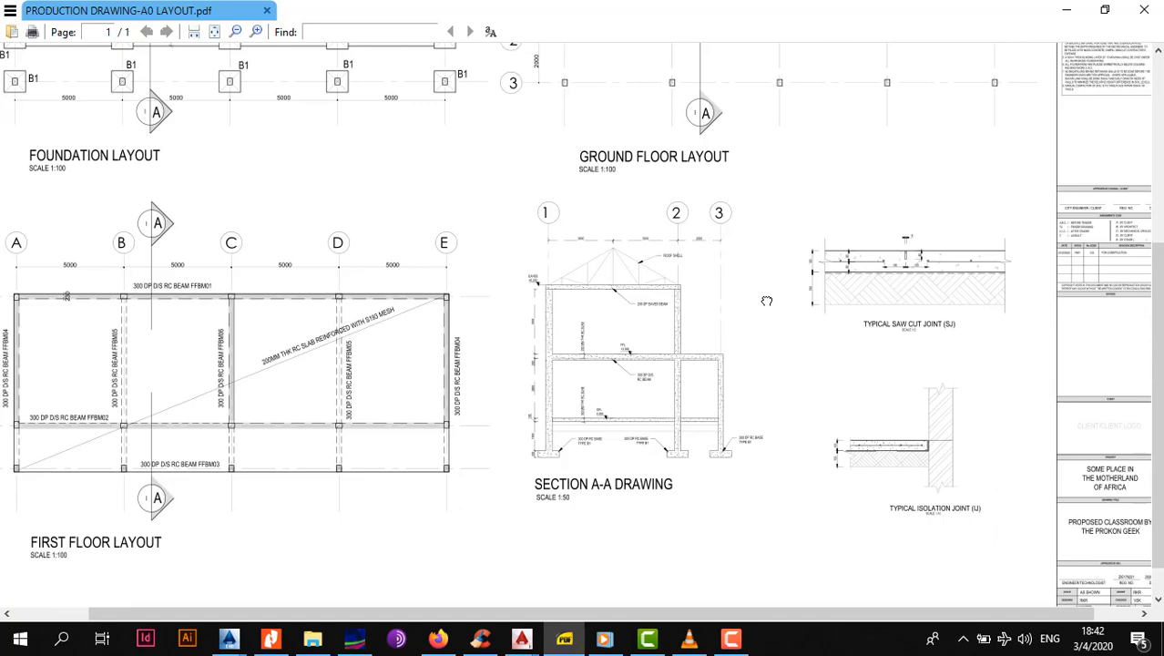
Minimise the PDF viewer, switch to AutoCAD Civil 3D, and view the exported UPPERLEVEL plan and the elevations in the New View drawing.
{"action": "left_click", "coordinate": [1066, 10]}
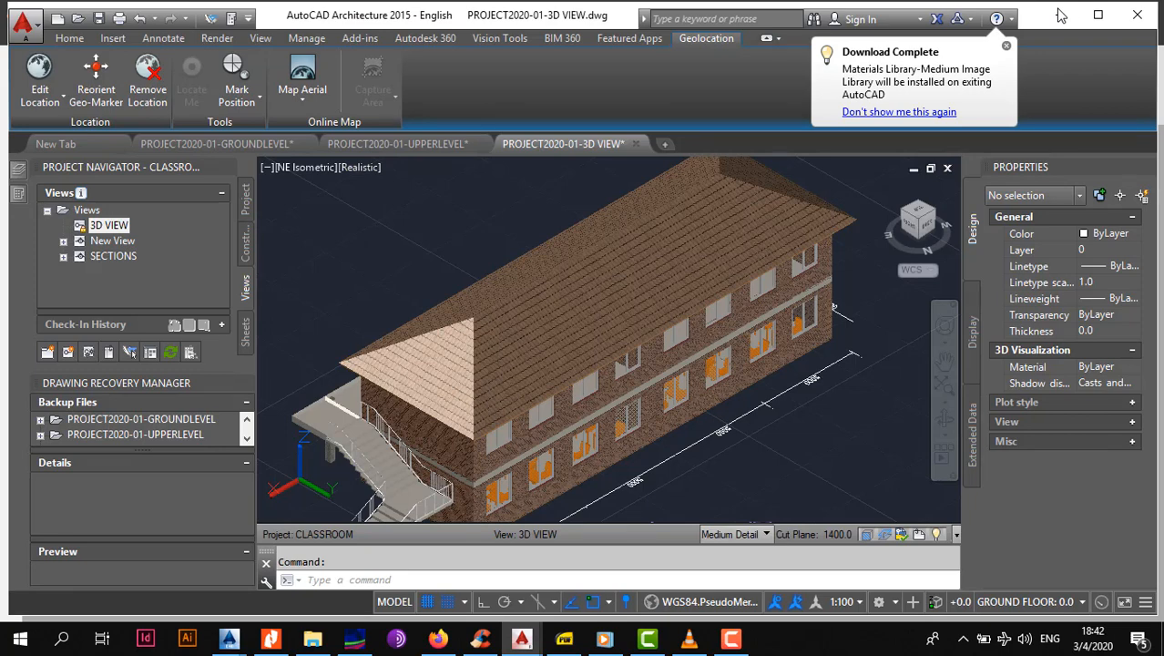
{"action": "left_click", "coordinate": [287, 577]}
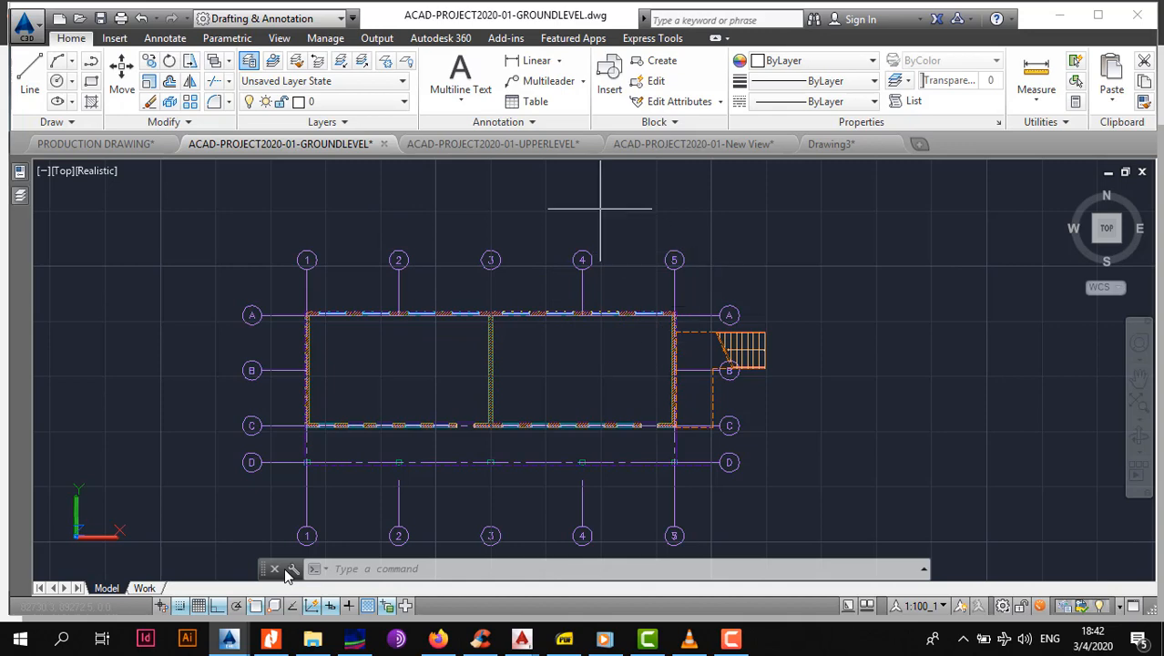
{"action": "key", "text": "ctrl+Tab"}
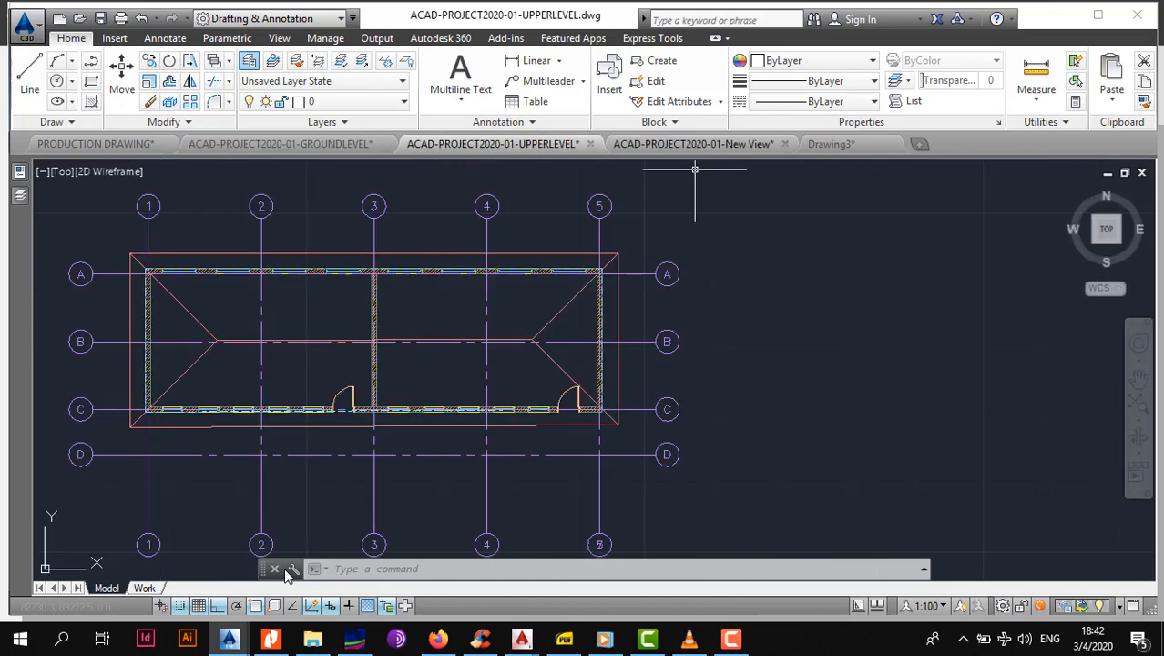
{"action": "key", "text": "ctrl+Tab"}
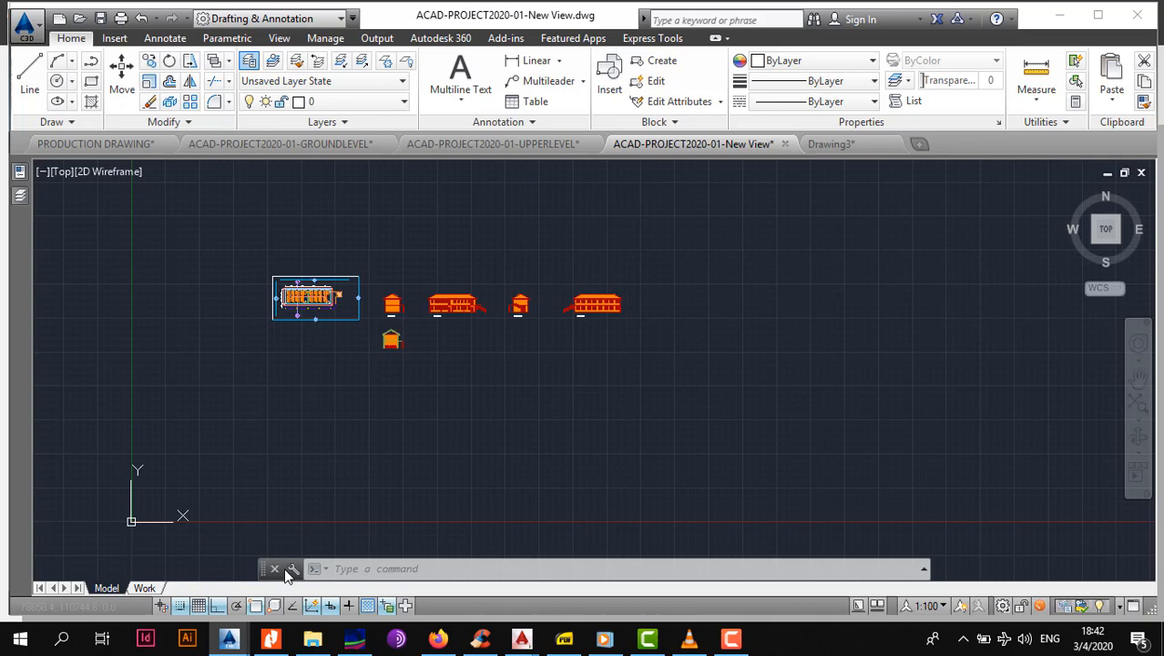
{"action": "scroll", "coordinate": [320, 305], "scroll_direction": "up", "scroll_amount": 6}
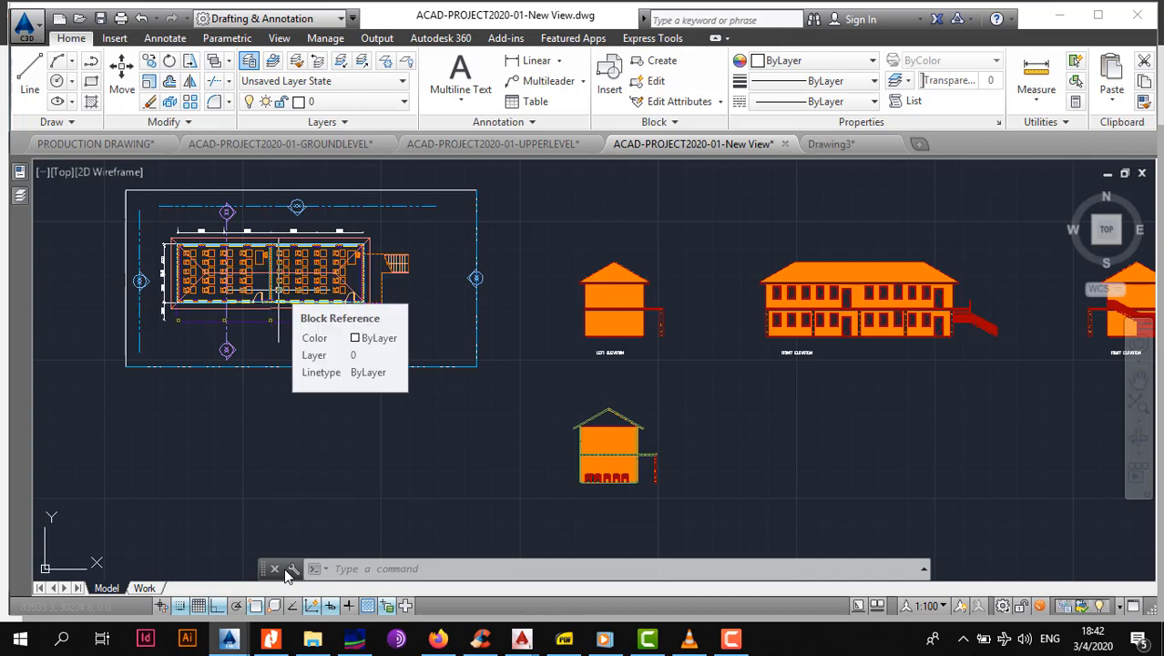
{"action": "middle_click_drag", "start_coordinate": [278, 289], "coordinate": [426, 346]}
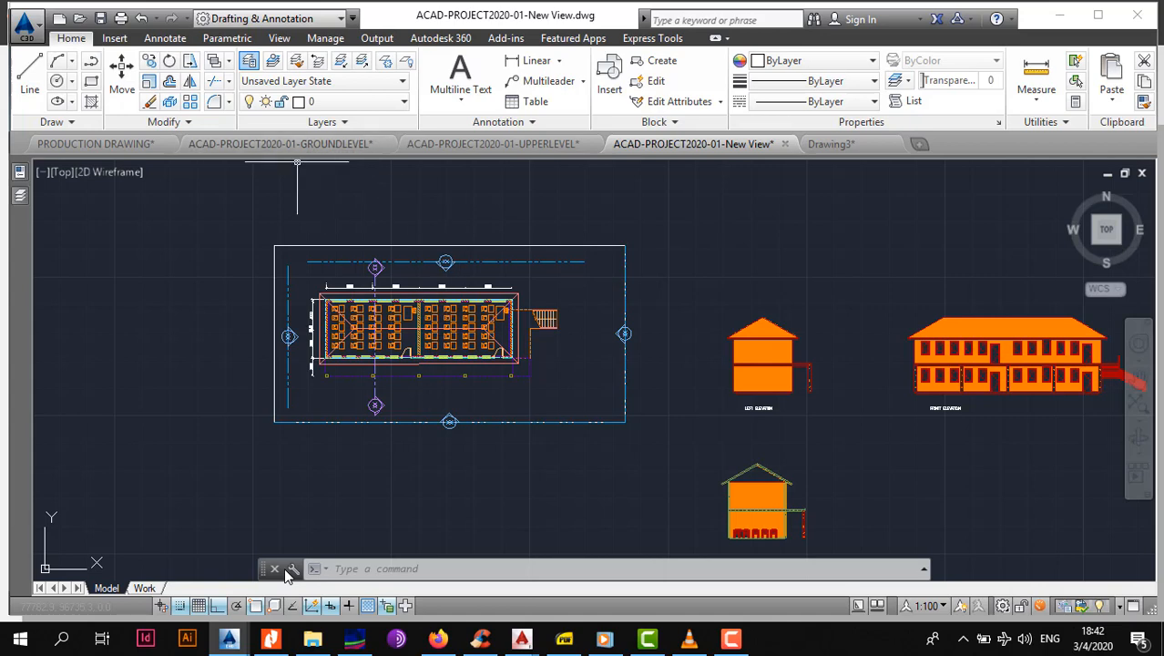
Return to the ACAD-PROJECT2020-01-GROUNDLEVEL drawing and inspect its grid lines, walls and external staircase.
{"action": "left_click", "coordinate": [291, 145]}
{"action": "scroll", "coordinate": [386, 345], "scroll_direction": "up", "scroll_amount": 4}
{"action": "scroll", "coordinate": [386, 346], "scroll_direction": "down", "scroll_amount": 8}
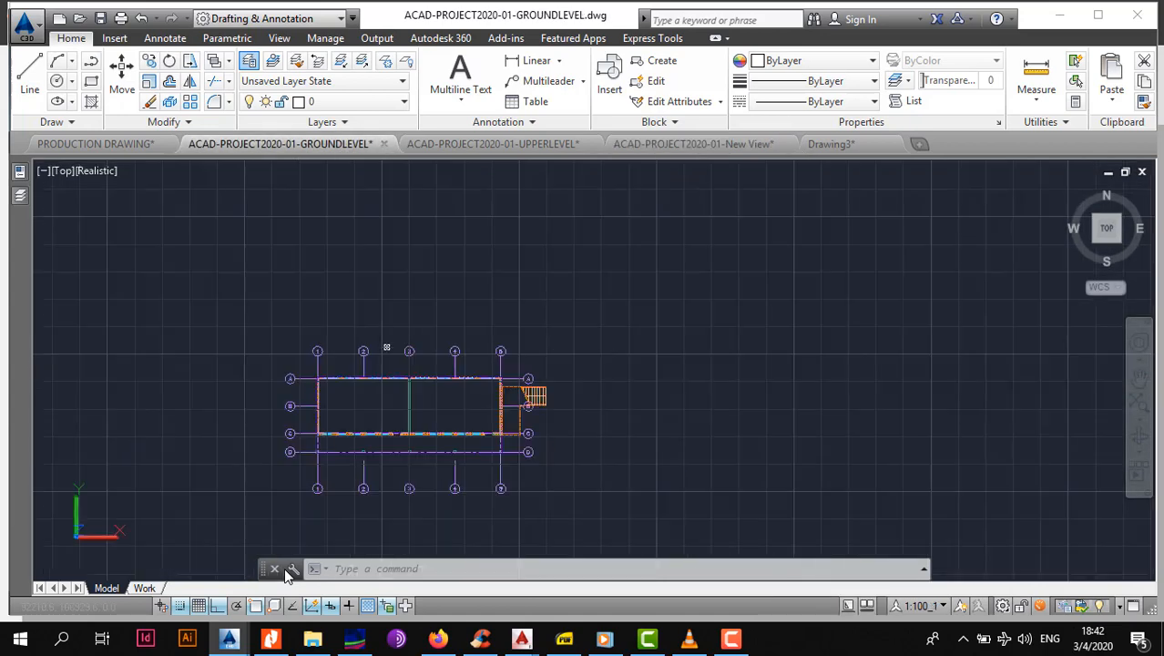
{"action": "scroll", "coordinate": [387, 348], "scroll_direction": "up", "scroll_amount": 5}
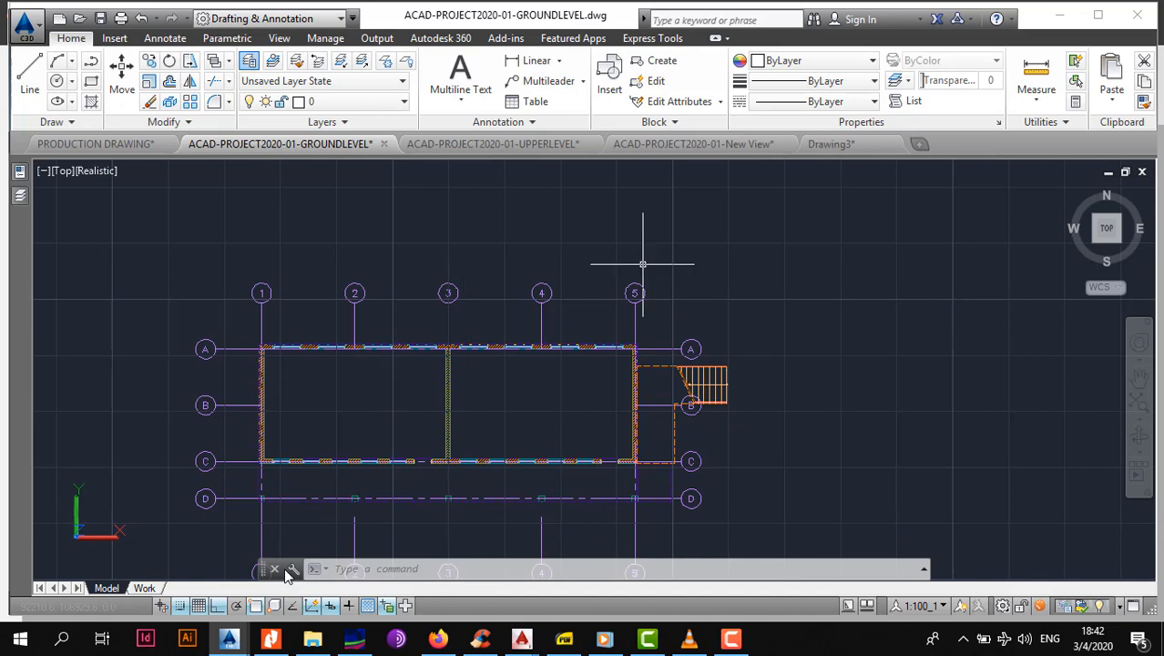
Switch to Drawing3 in a maximised window and show the Prokon Geek Template among the templates for new drawings.
{"action": "left_click", "coordinate": [831, 144]}
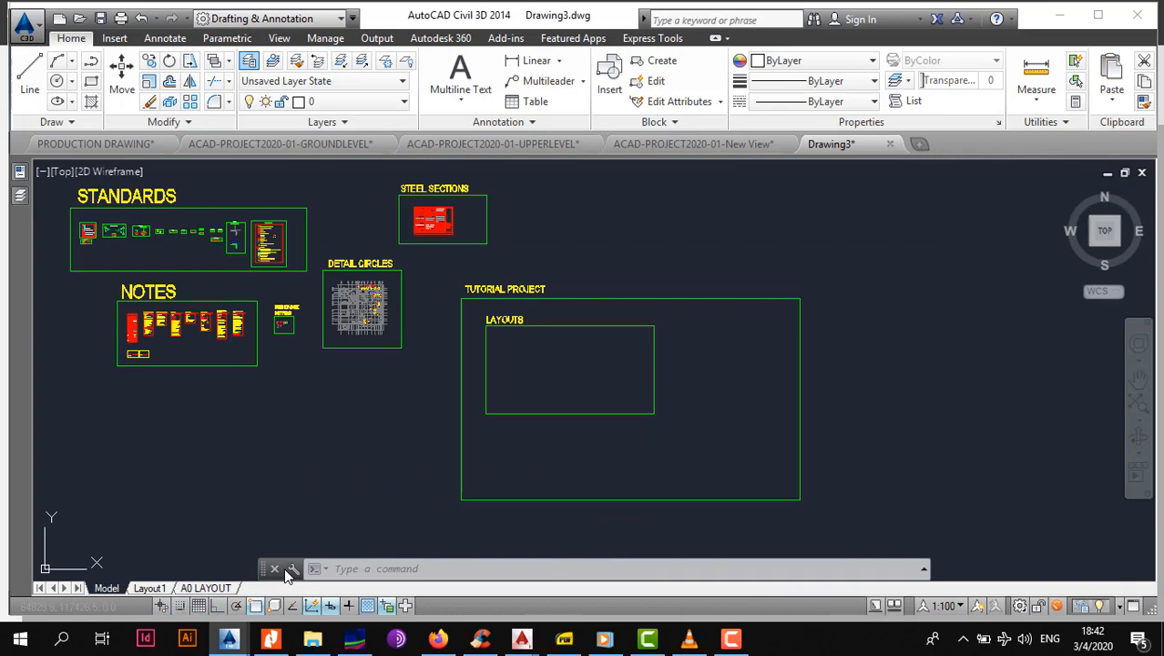
{"action": "left_click", "coordinate": [1099, 14]}
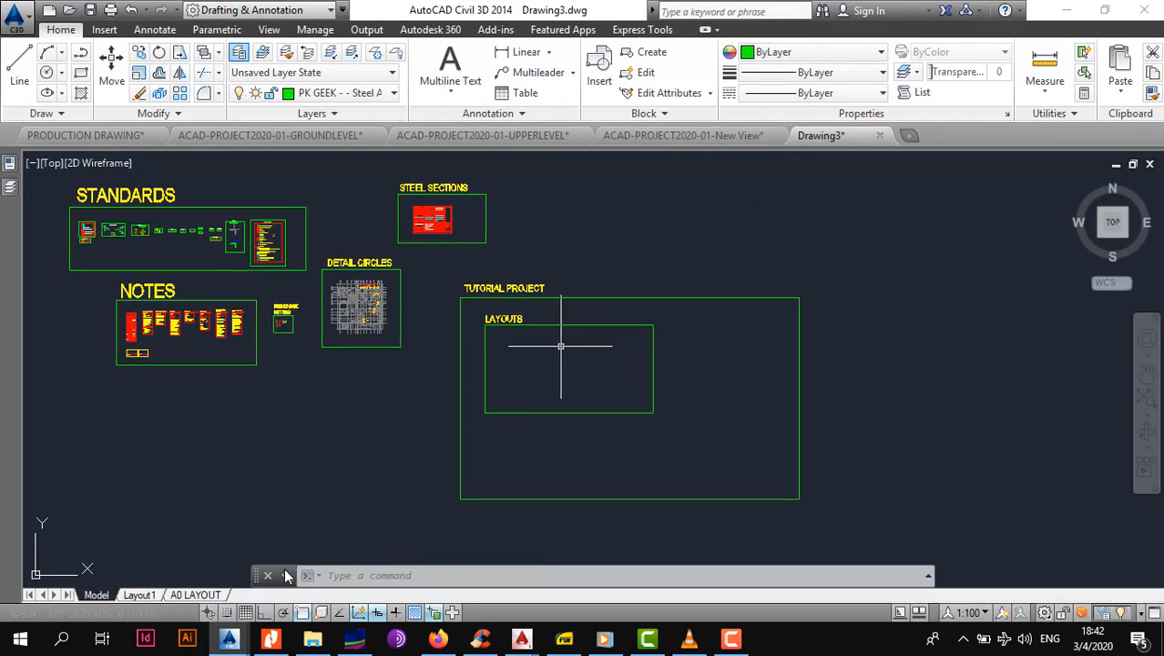
{"action": "left_click", "coordinate": [15, 15]}
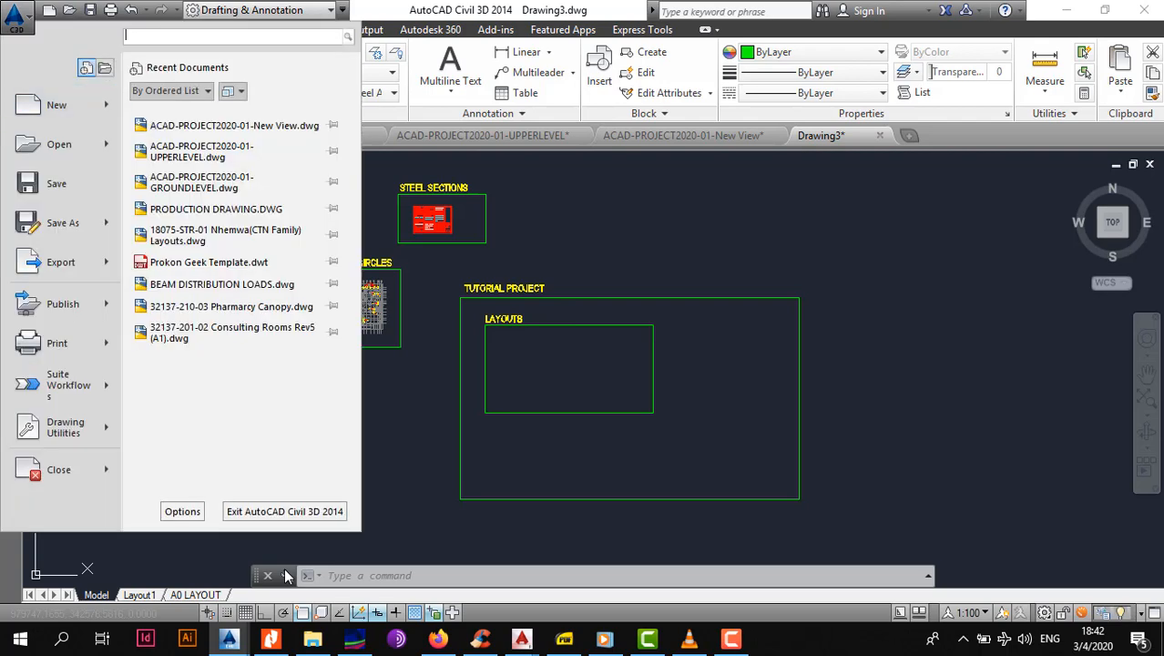
{"action": "left_click", "coordinate": [57, 104]}
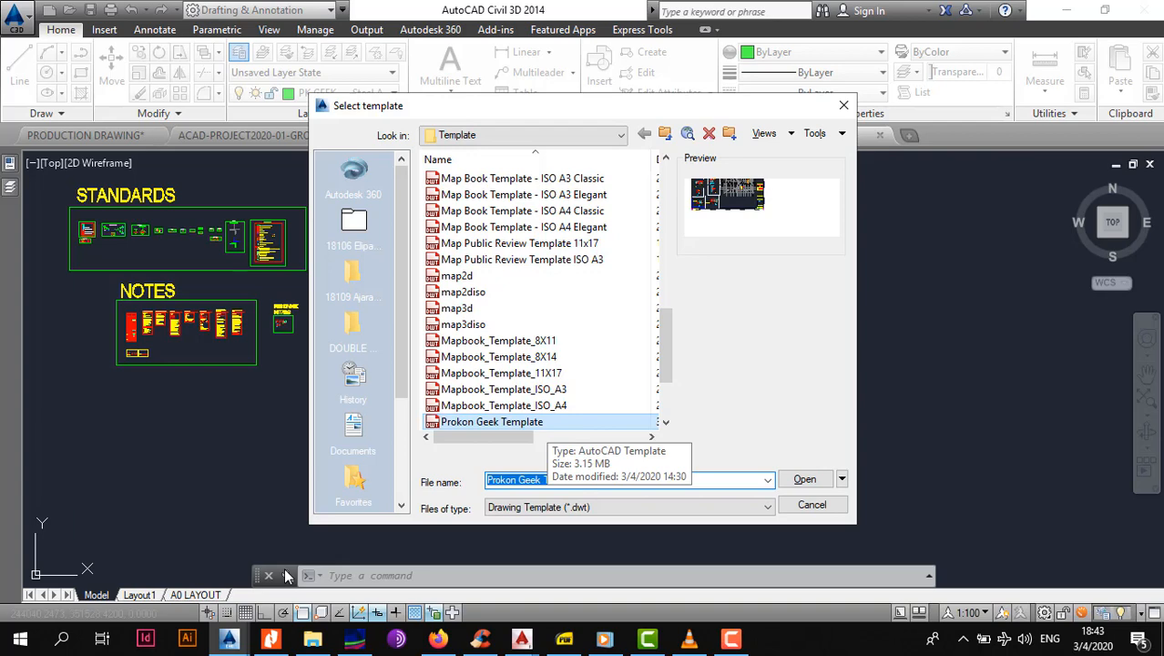
{"action": "key", "text": "Return"}
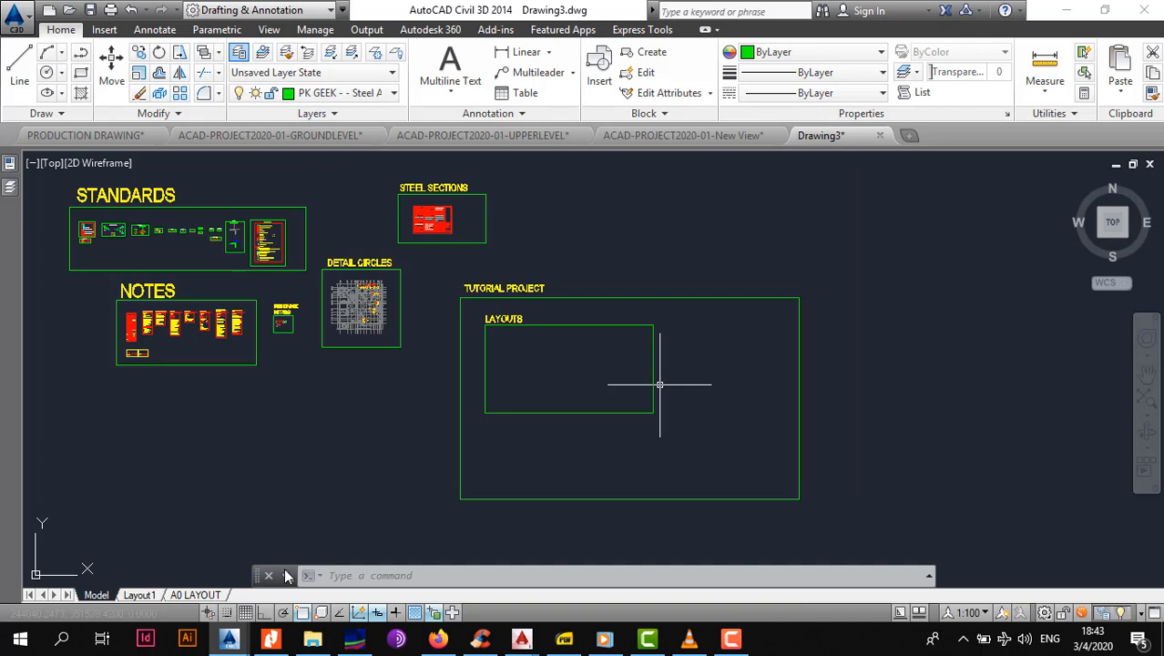
Examine the Standards, Notes, Detail Circles and Tutorial Project areas in Drawing3, focusing on the empty Layouts frame.
{"action": "middle_click_drag", "start_coordinate": [411, 328], "coordinate": [485, 357]}
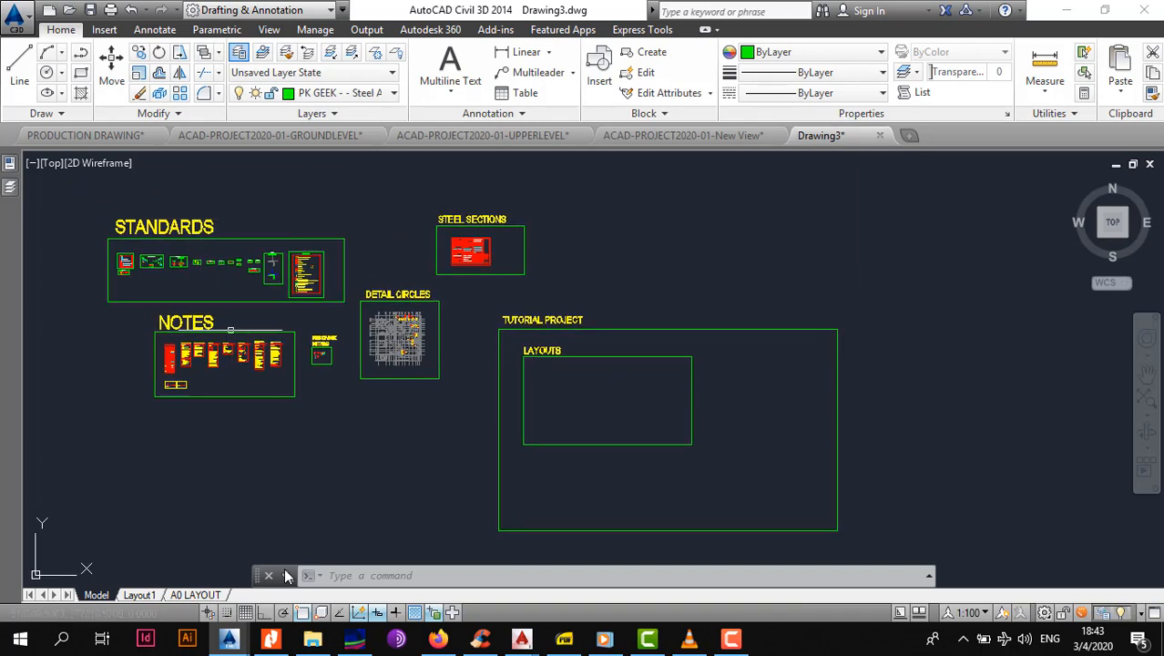
{"action": "scroll", "coordinate": [399, 310], "scroll_direction": "up", "scroll_amount": 4}
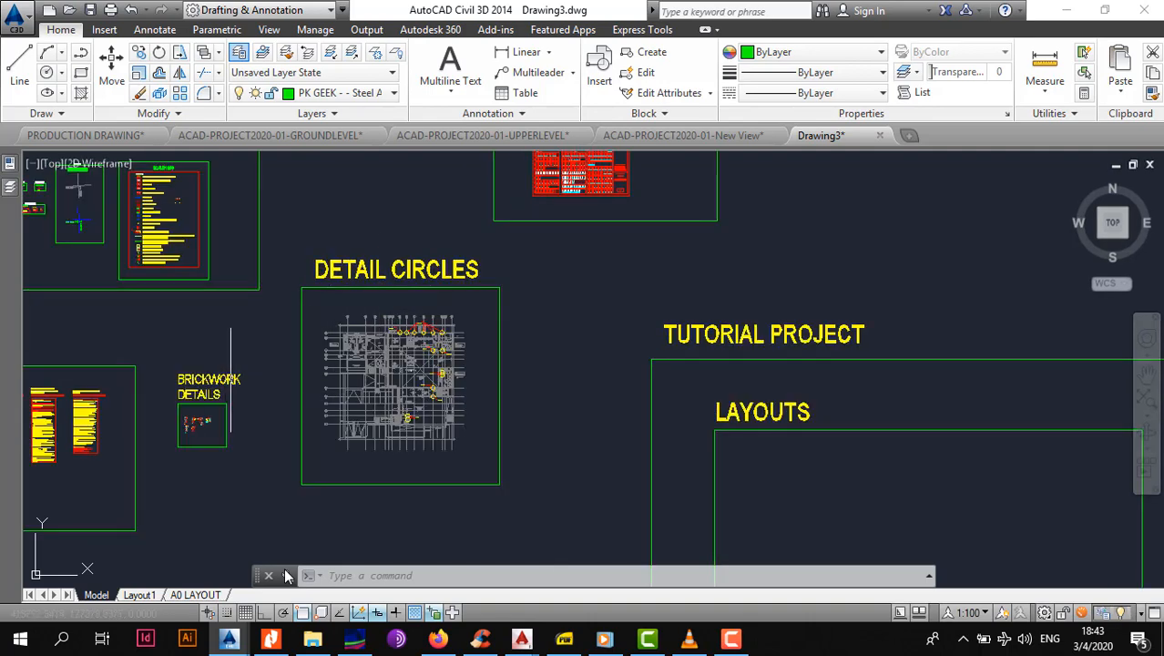
{"action": "scroll", "coordinate": [234, 376], "scroll_direction": "down", "scroll_amount": 6}
{"action": "scroll", "coordinate": [392, 412], "scroll_direction": "up", "scroll_amount": 4}
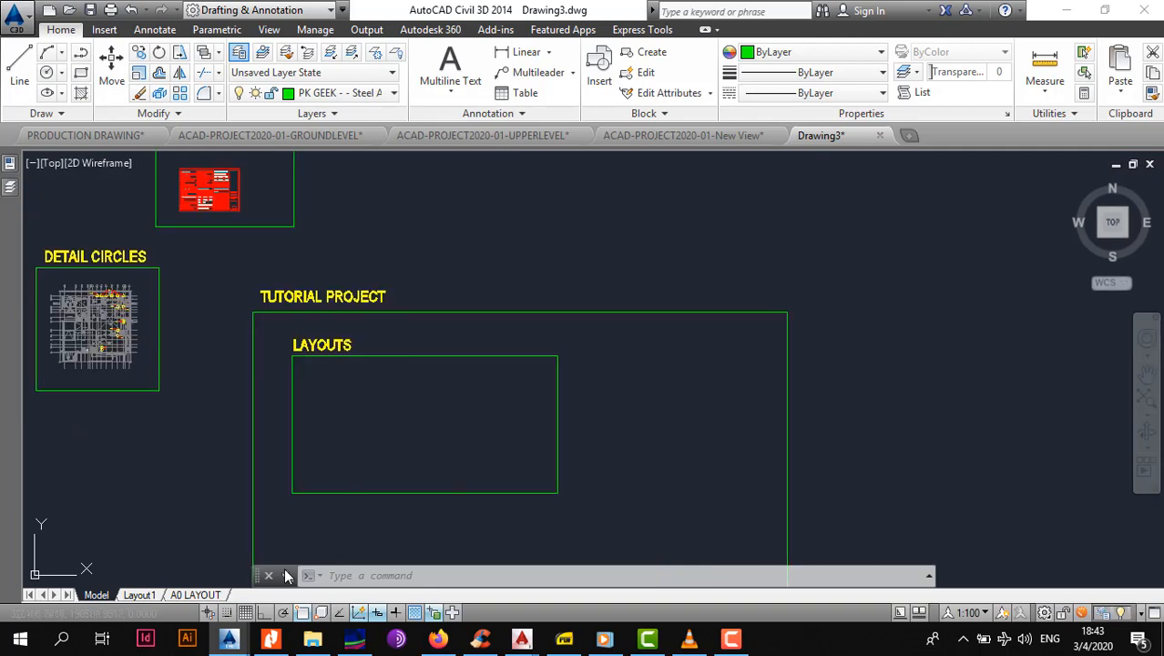
{"action": "middle_click_drag", "start_coordinate": [327, 327], "coordinate": [410, 261]}
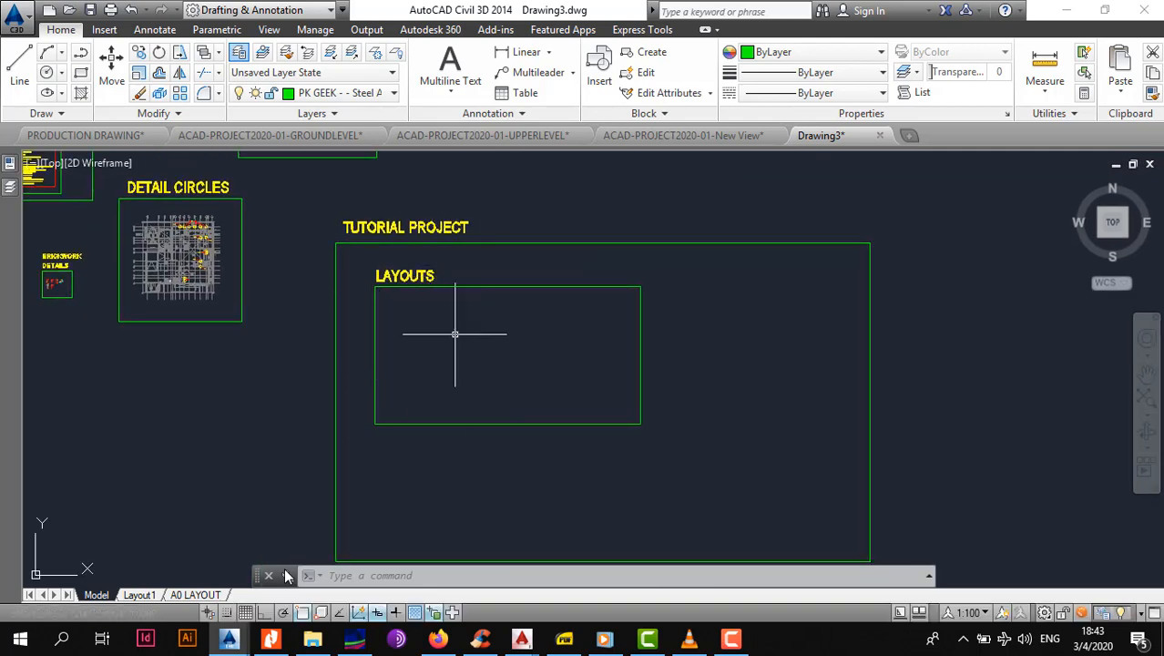
{"action": "middle_click_drag", "start_coordinate": [472, 373], "coordinate": [511, 376]}
{"action": "scroll", "coordinate": [518, 382], "scroll_direction": "down", "scroll_amount": 3}
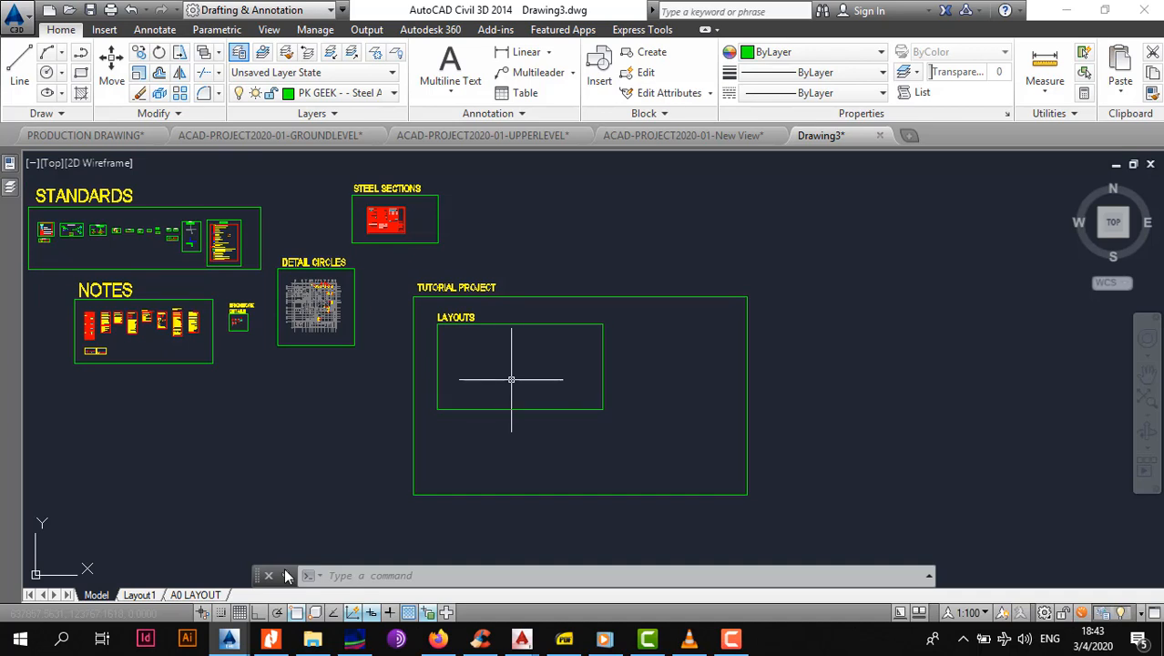
{"action": "scroll", "coordinate": [494, 360], "scroll_direction": "up", "scroll_amount": 2}
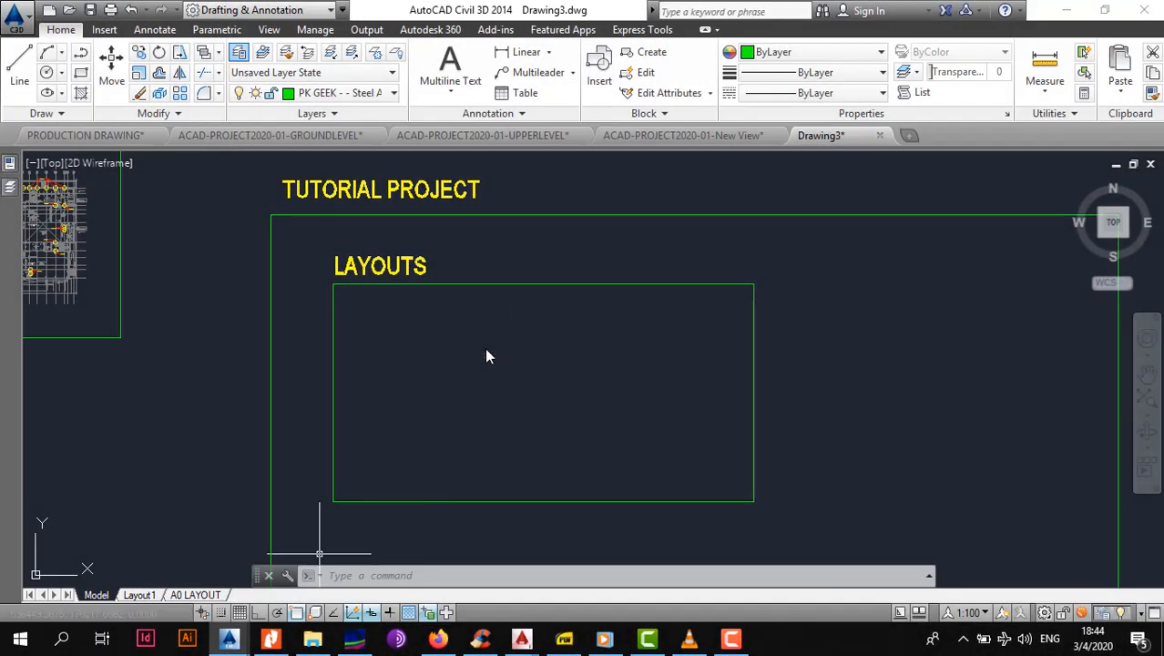
Switch to the PROJECT2020-01-GROUNDLEVEL drawing in AutoCAD Architecture and display its model space.
{"action": "mouse_move", "coordinate": [522, 638]}
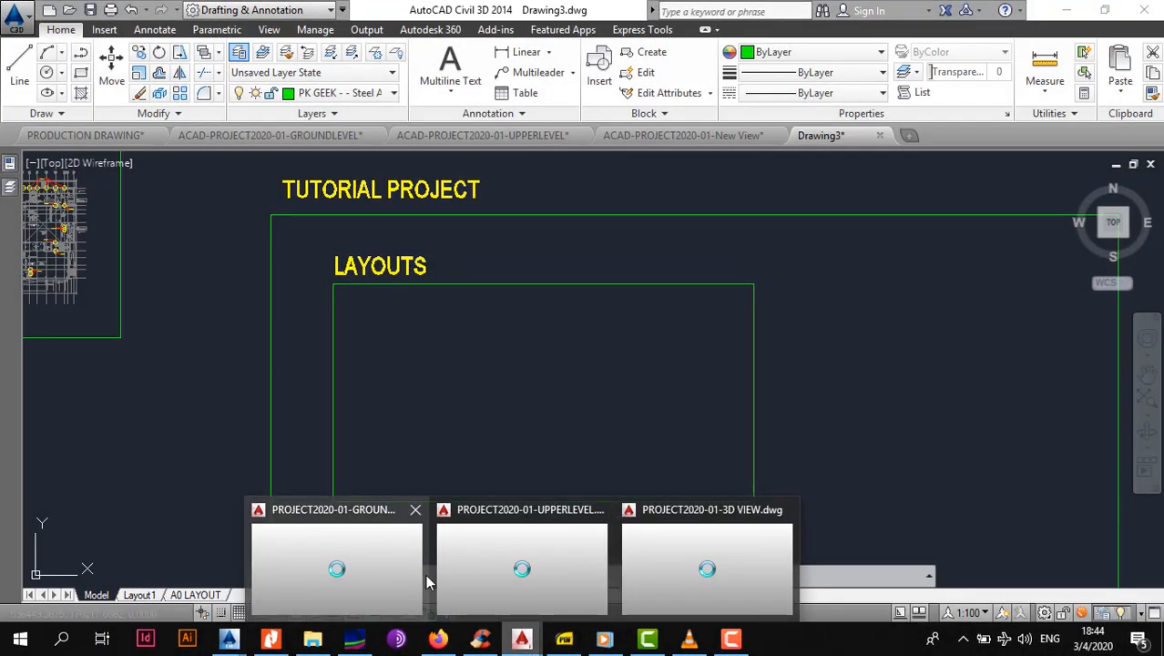
{"action": "left_click", "coordinate": [369, 572]}
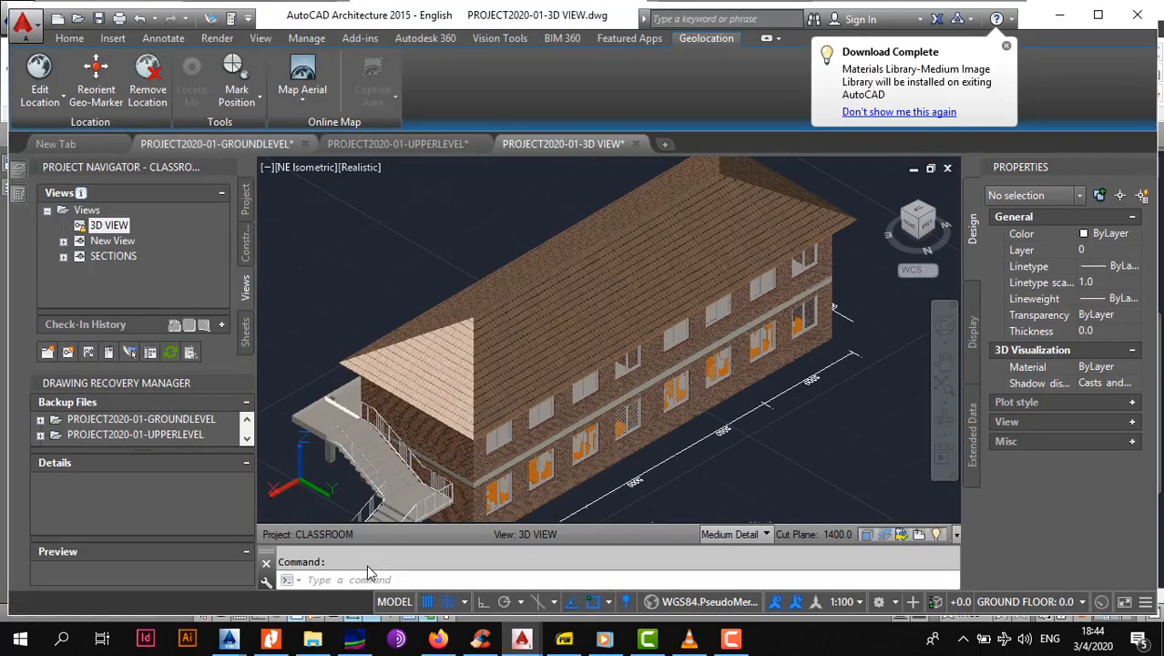
{"action": "mouse_move", "coordinate": [217, 144]}
{"action": "mouse_move", "coordinate": [337, 194]}
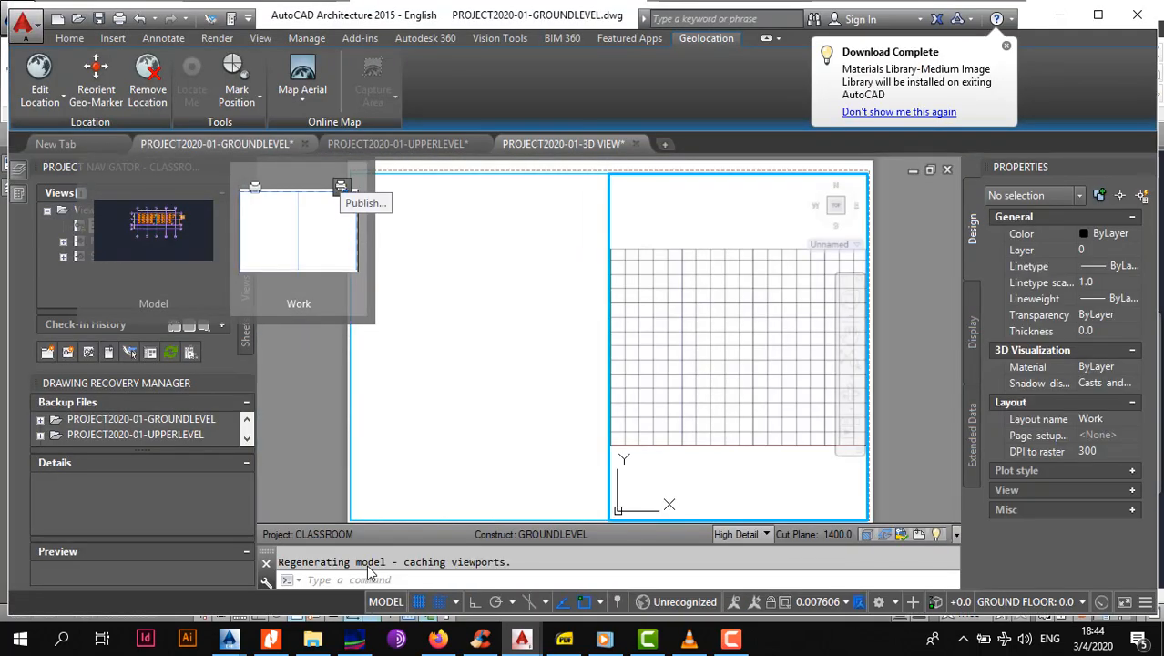
{"action": "left_click", "coordinate": [153, 231]}
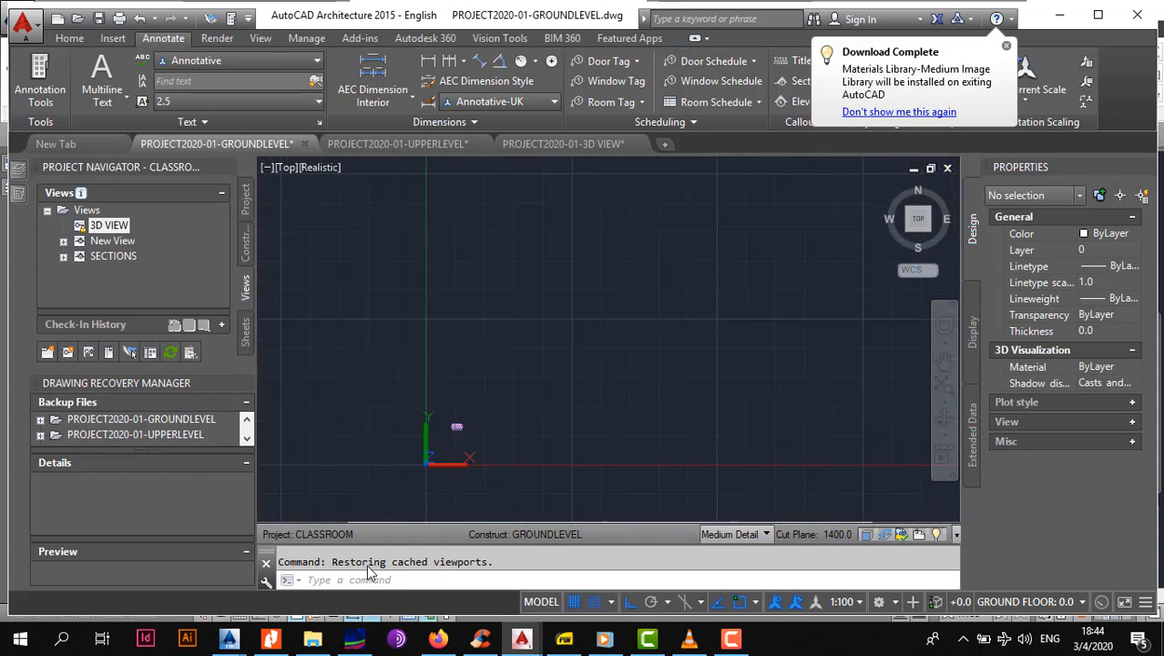
Examine the desks, walls and grid spacings in the ground-floor plan, and return to Drawing3 in AutoCAD Civil 3D.
{"action": "middle_click_drag", "start_coordinate": [545, 299], "coordinate": [540, 310]}
{"action": "scroll", "coordinate": [545, 309], "scroll_direction": "up", "scroll_amount": 8}
{"action": "middle_click_drag", "start_coordinate": [368, 423], "coordinate": [447, 364]}
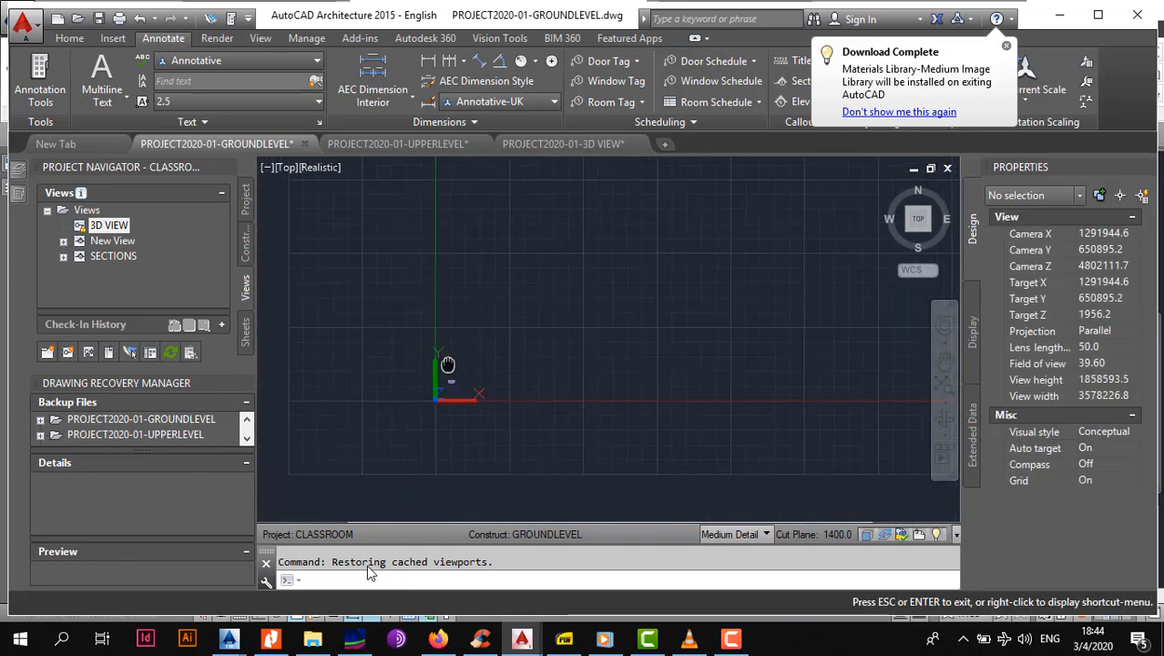
{"action": "scroll", "coordinate": [444, 367], "scroll_direction": "up", "scroll_amount": 6}
{"action": "scroll", "coordinate": [455, 393], "scroll_direction": "up", "scroll_amount": 5}
{"action": "scroll", "coordinate": [566, 272], "scroll_direction": "up", "scroll_amount": 5}
{"action": "mouse_move", "coordinate": [581, 282]}
{"action": "middle_mouse_down"}
{"action": "mouse_move", "coordinate": [577, 330]}
{"action": "mouse_move", "coordinate": [513, 330]}
{"action": "middle_mouse_up"}
{"action": "scroll", "coordinate": [583, 328], "scroll_direction": "up", "scroll_amount": 3}
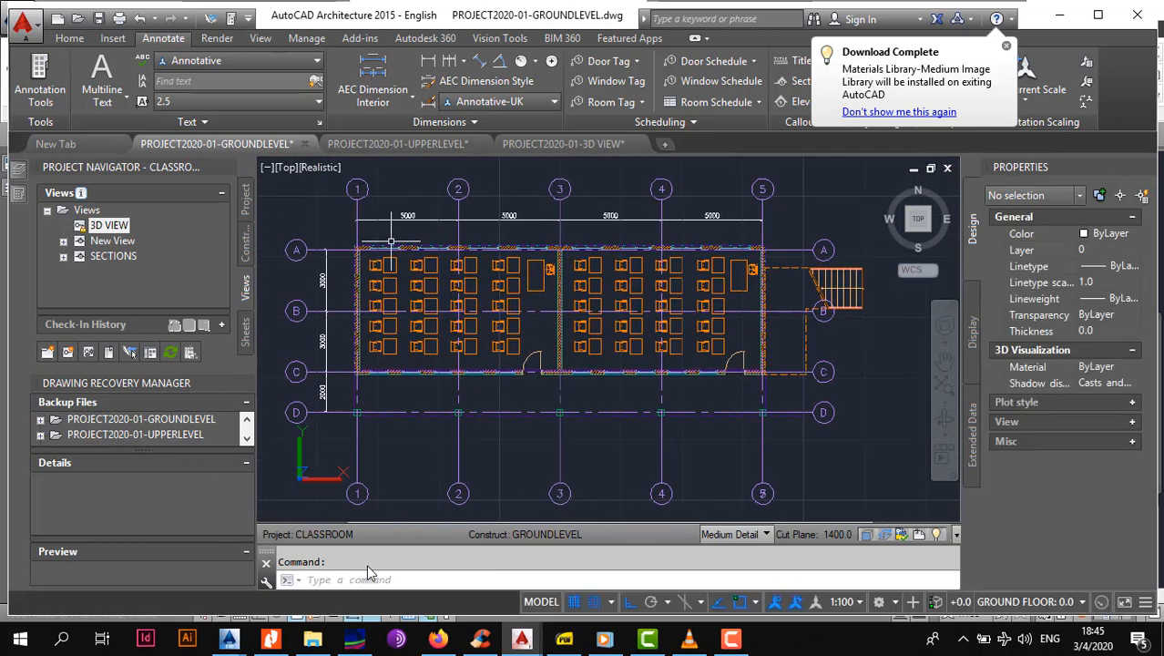
{"action": "scroll", "coordinate": [387, 239], "scroll_direction": "up", "scroll_amount": 2}
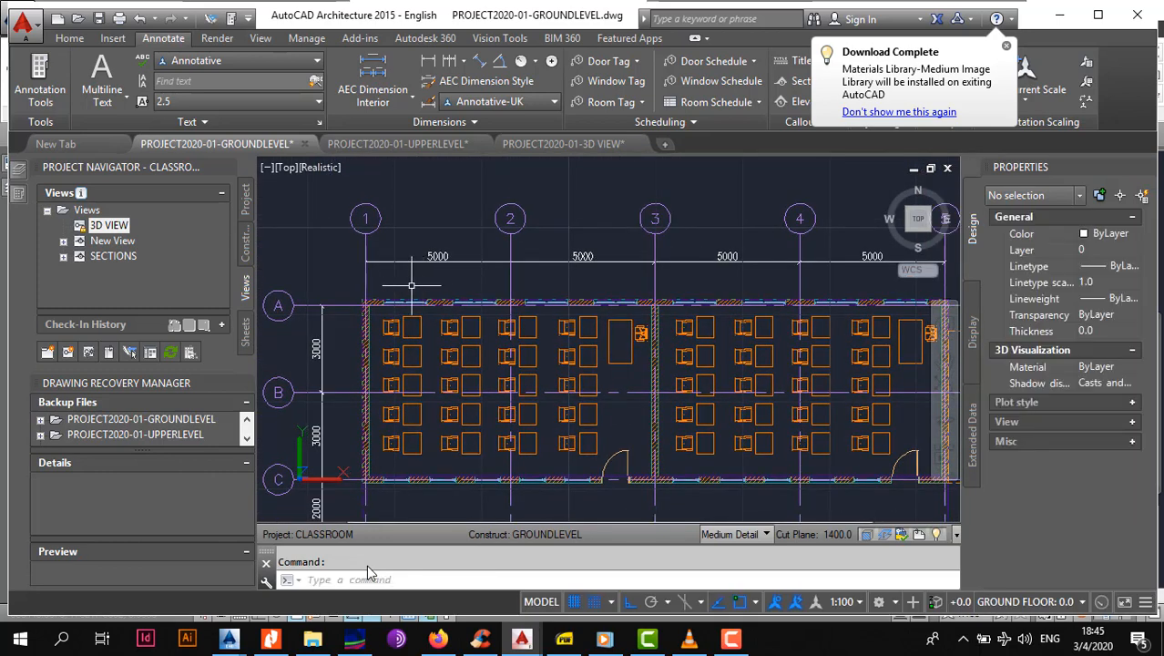
{"action": "scroll", "coordinate": [572, 282], "scroll_direction": "down", "scroll_amount": 2}
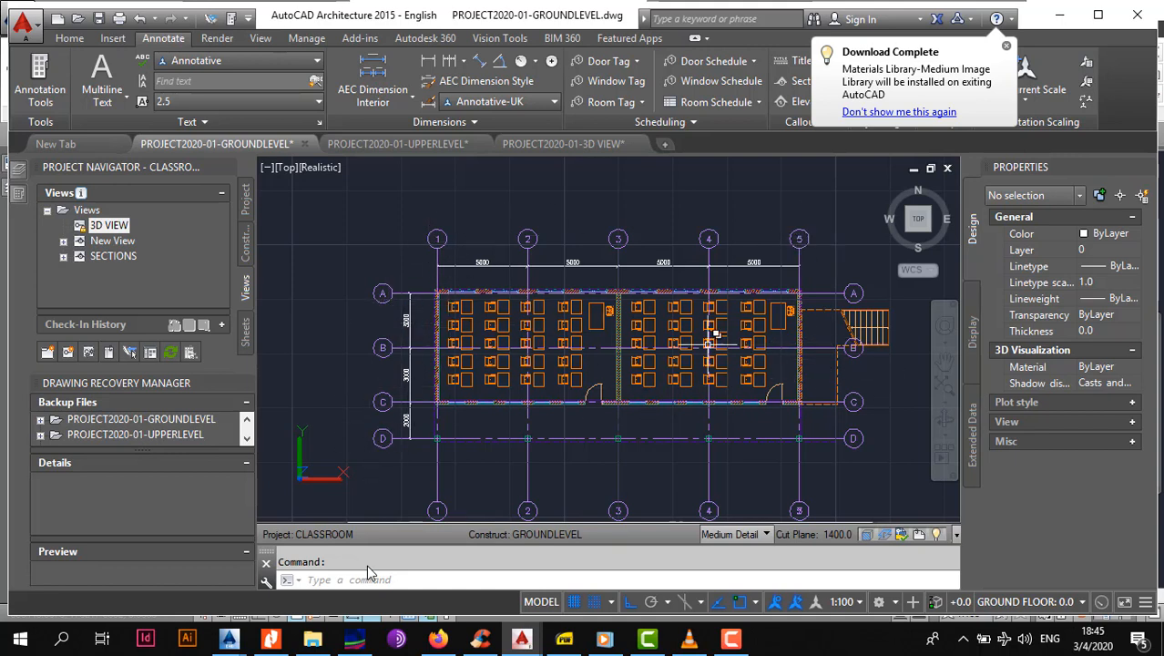
{"action": "mouse_move", "coordinate": [229, 638]}
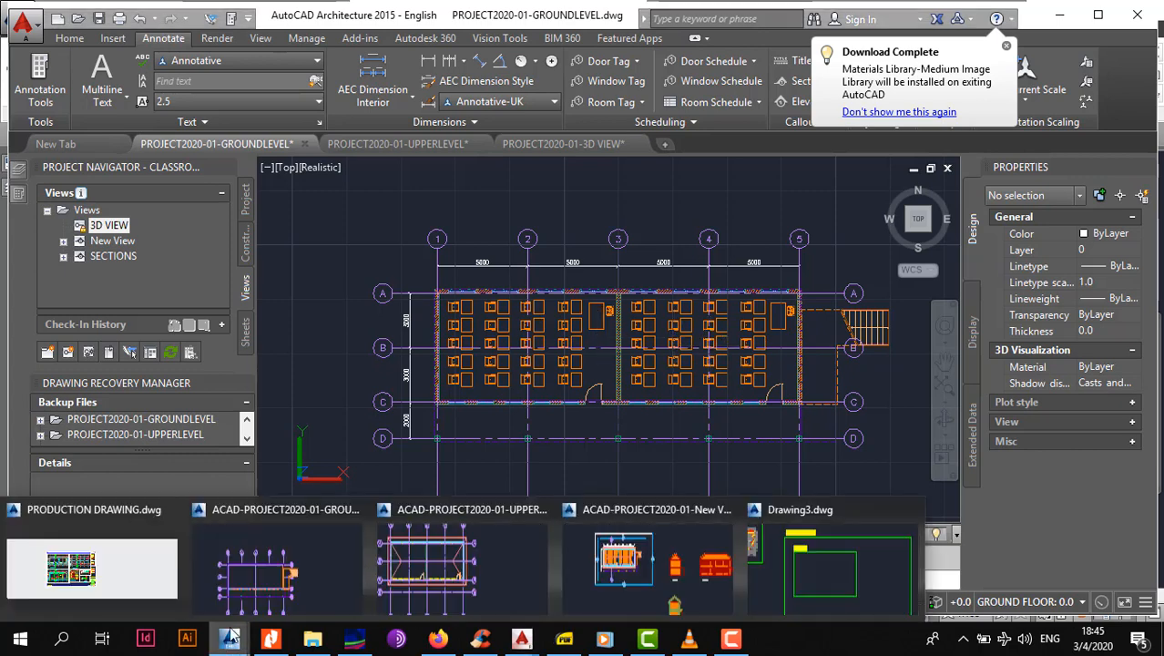
{"action": "left_click", "coordinate": [882, 561]}
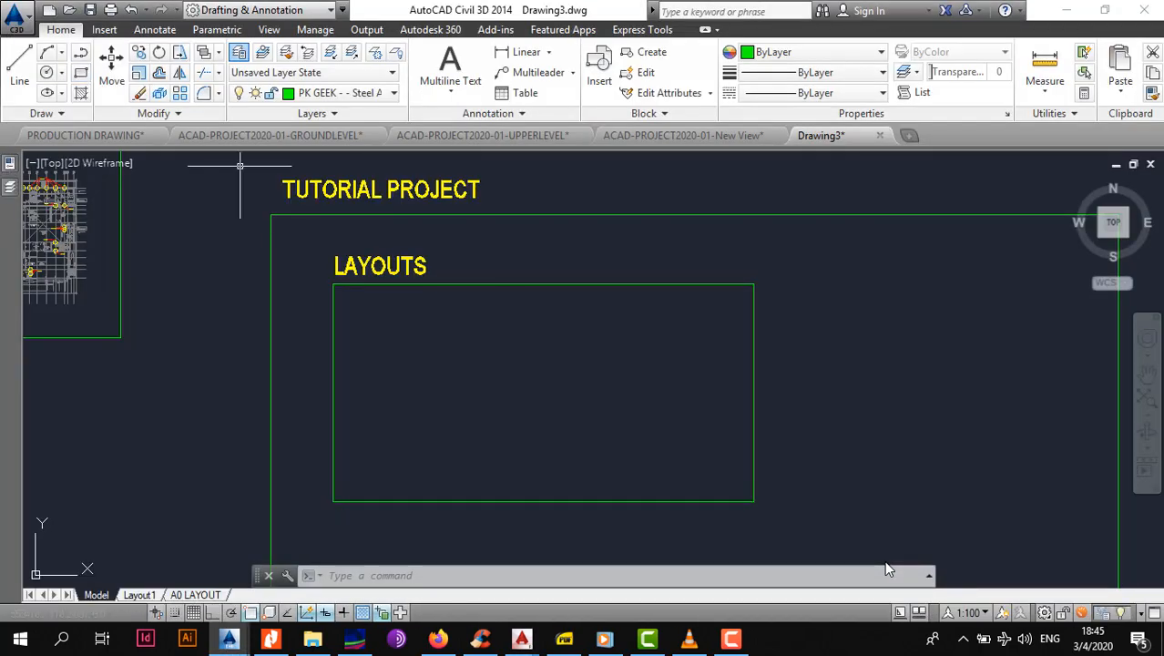
Draw a vertical line 10000 long, going down inside the empty Layouts frame, with Ortho on.
{"action": "left_click", "coordinate": [19, 62]}
{"action": "scroll", "coordinate": [368, 375], "scroll_direction": "up", "scroll_amount": 2}
{"action": "scroll", "coordinate": [368, 374], "scroll_direction": "up", "scroll_amount": 1}
{"action": "scroll", "coordinate": [415, 367], "scroll_direction": "down", "scroll_amount": 1}
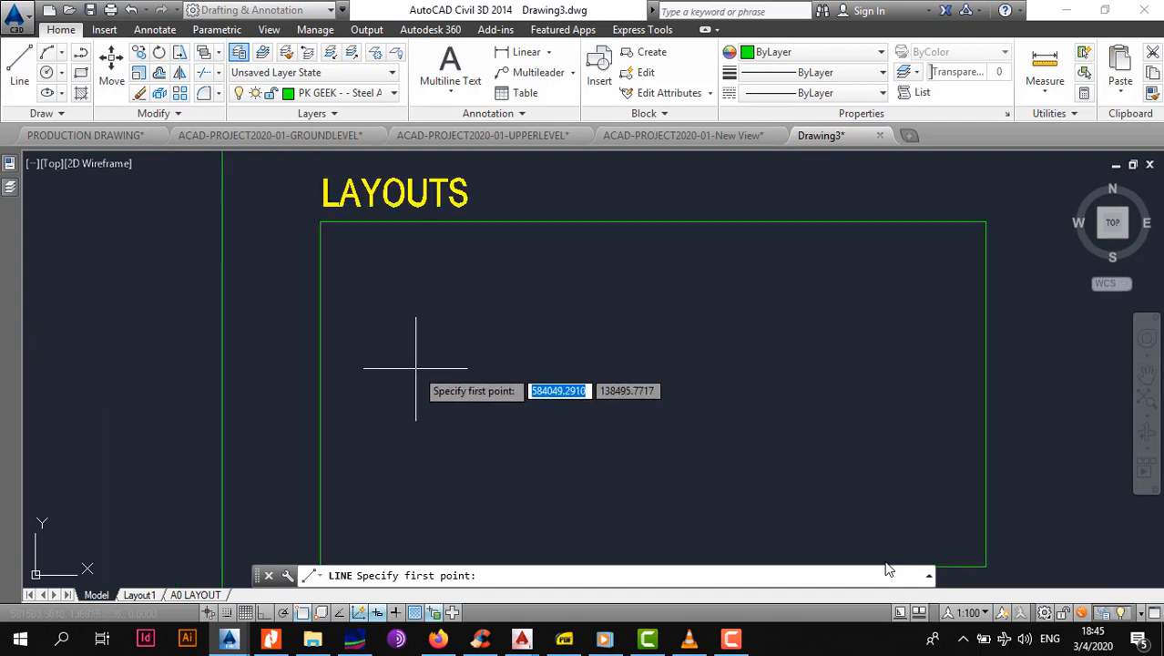
{"action": "left_click", "coordinate": [442, 290]}
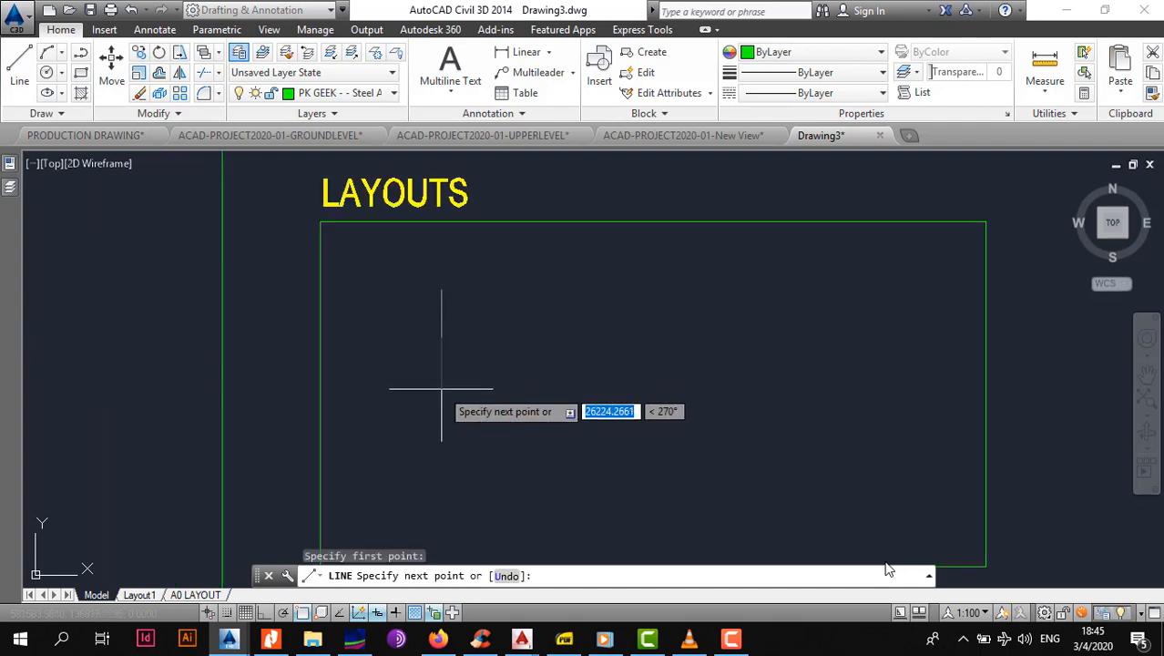
{"action": "key", "text": "F8"}
{"action": "type", "text": "10000"}
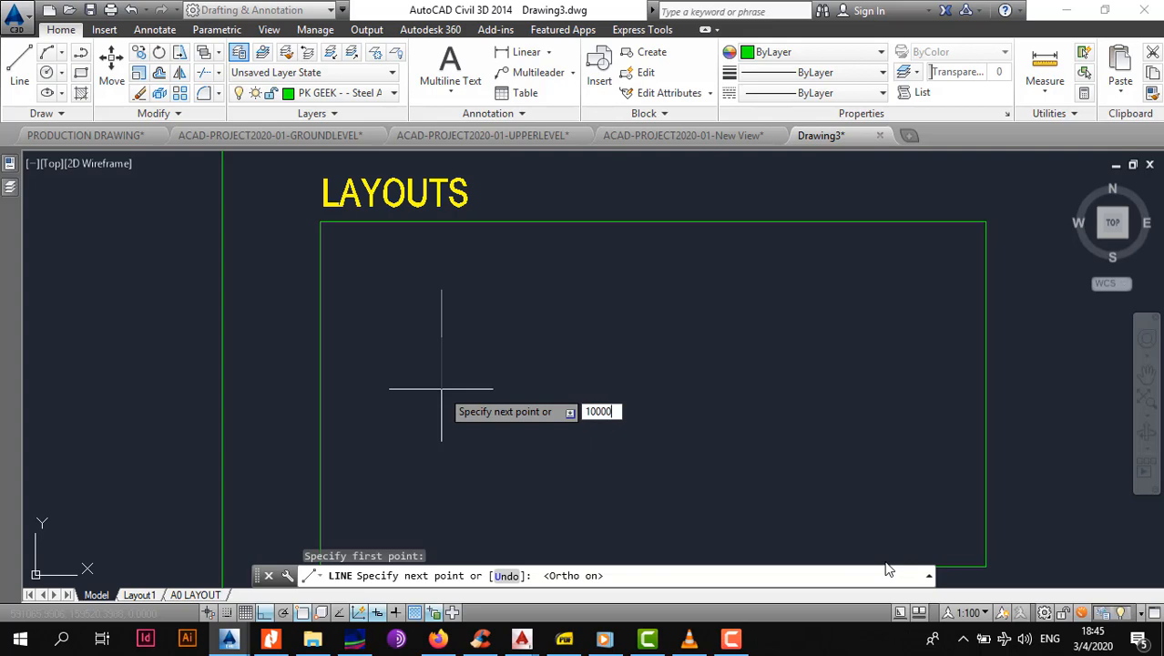
{"action": "key", "text": "Return"}
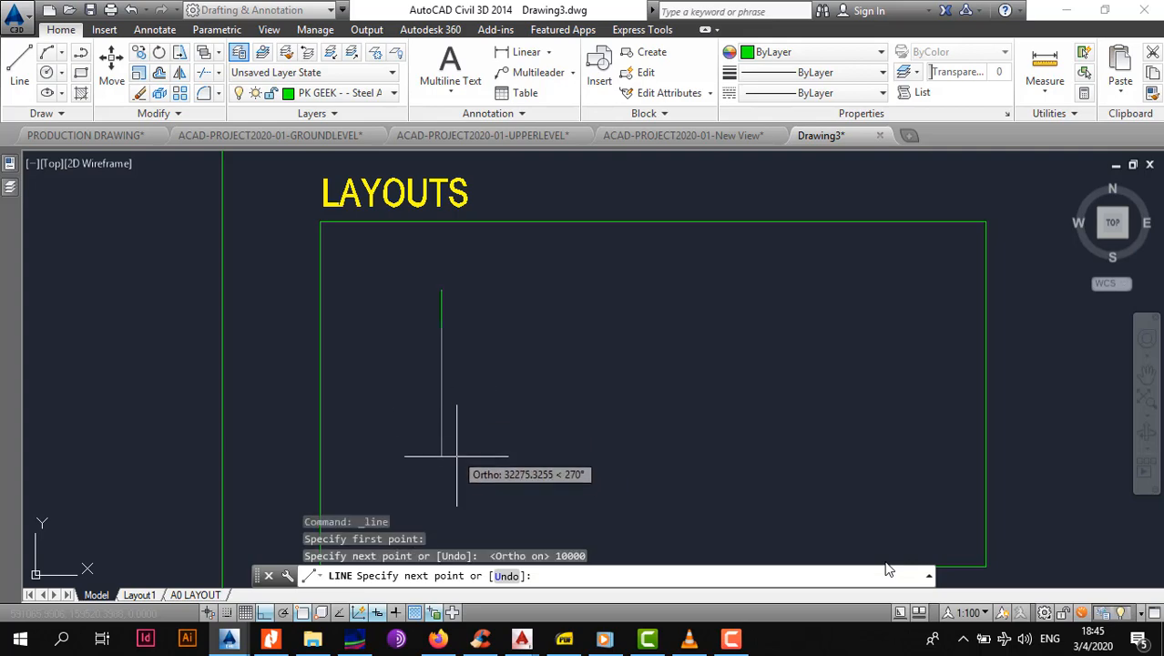
{"action": "key", "text": "Escape"}
Make PK GEEK - - Gridlines the current layer.
{"action": "scroll", "coordinate": [435, 316], "scroll_direction": "up", "scroll_amount": 4}
{"action": "left_click", "coordinate": [490, 298]}
{"action": "left_click", "coordinate": [442, 311]}
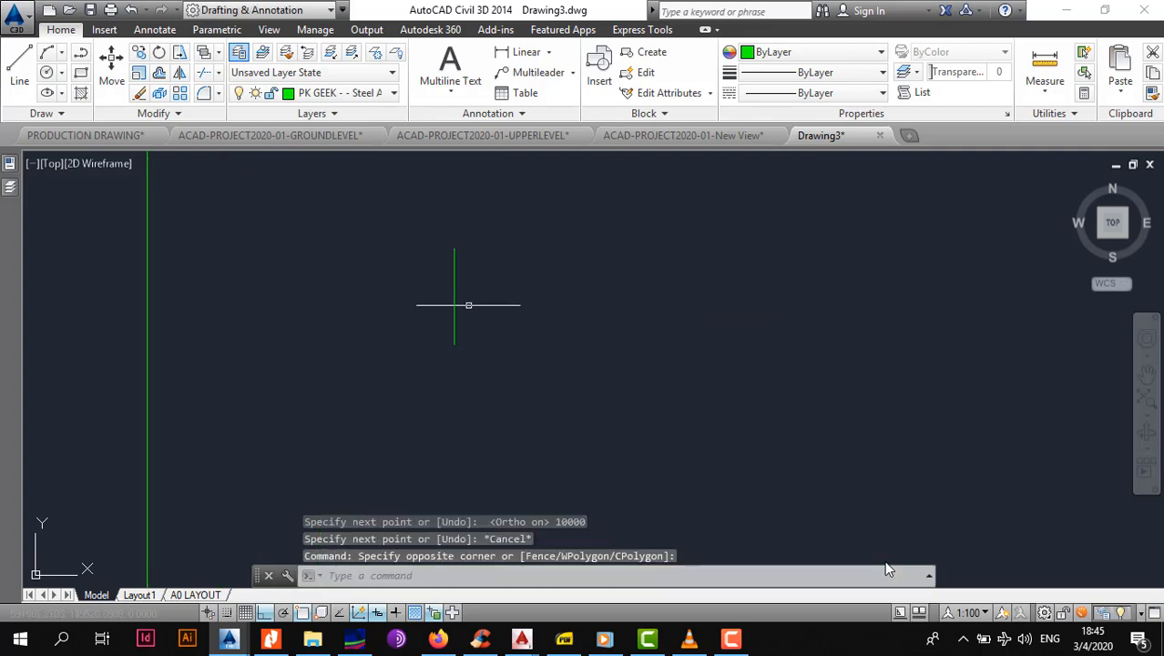
{"action": "left_click", "coordinate": [462, 286]}
{"action": "key", "text": "Escape"}
{"action": "left_click", "coordinate": [394, 93]}
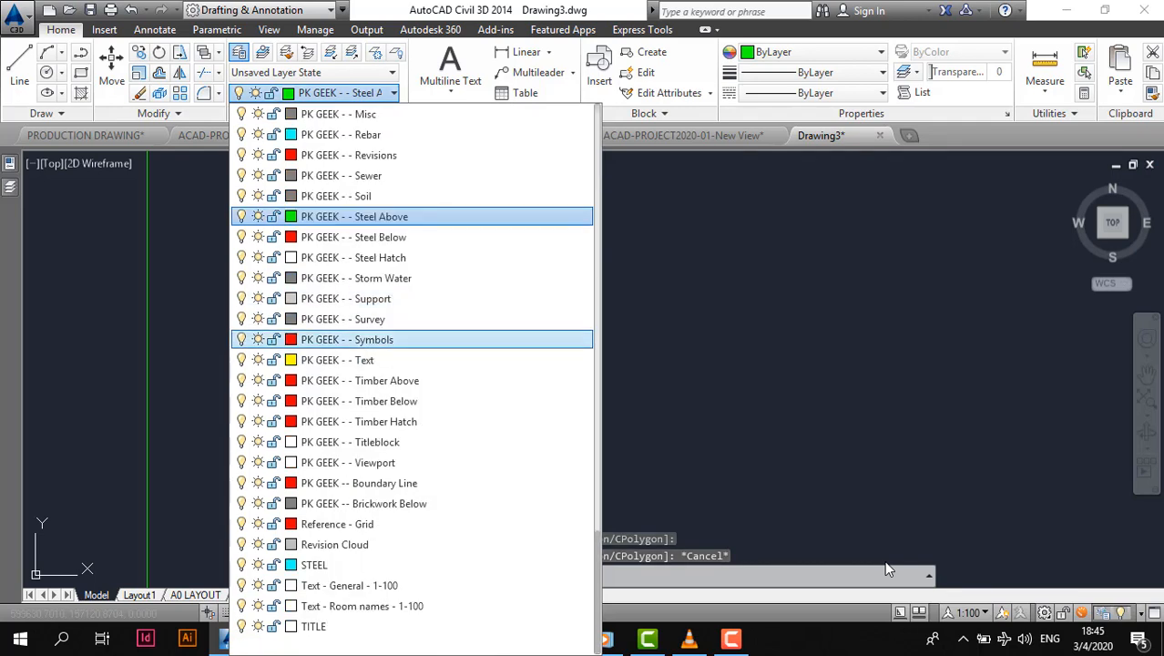
{"action": "scroll", "coordinate": [412, 340], "scroll_direction": "up", "scroll_amount": 5}
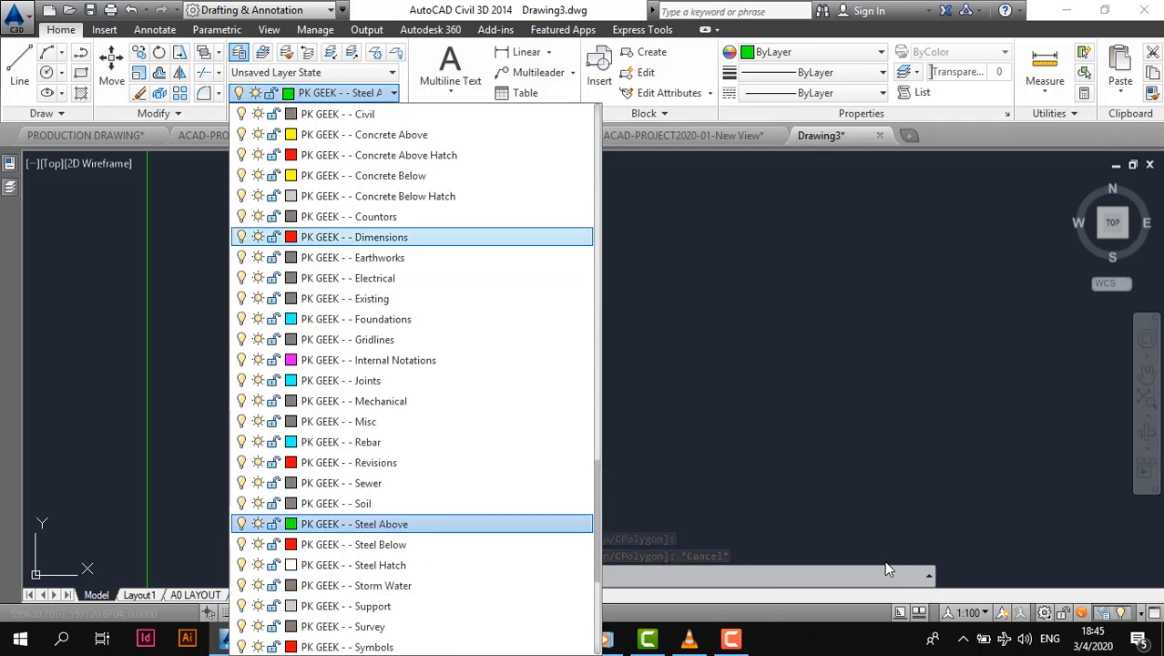
{"action": "scroll", "coordinate": [412, 339], "scroll_direction": "up", "scroll_amount": 2}
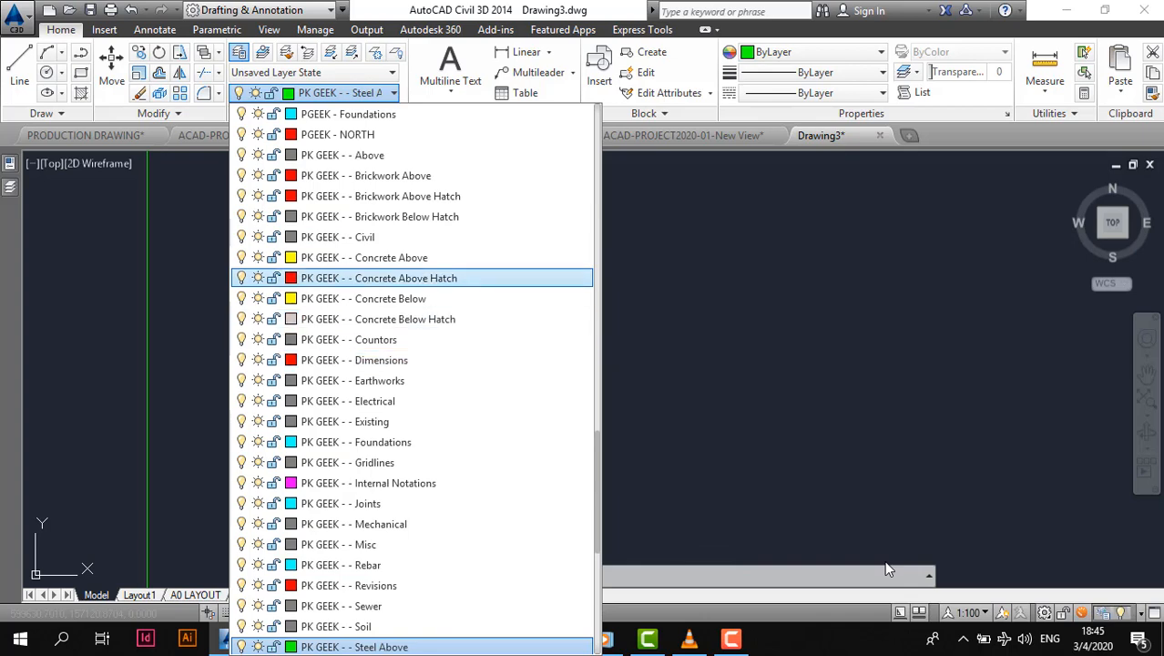
{"action": "scroll", "coordinate": [411, 338], "scroll_direction": "down", "scroll_amount": 1}
{"action": "left_click", "coordinate": [426, 401]}
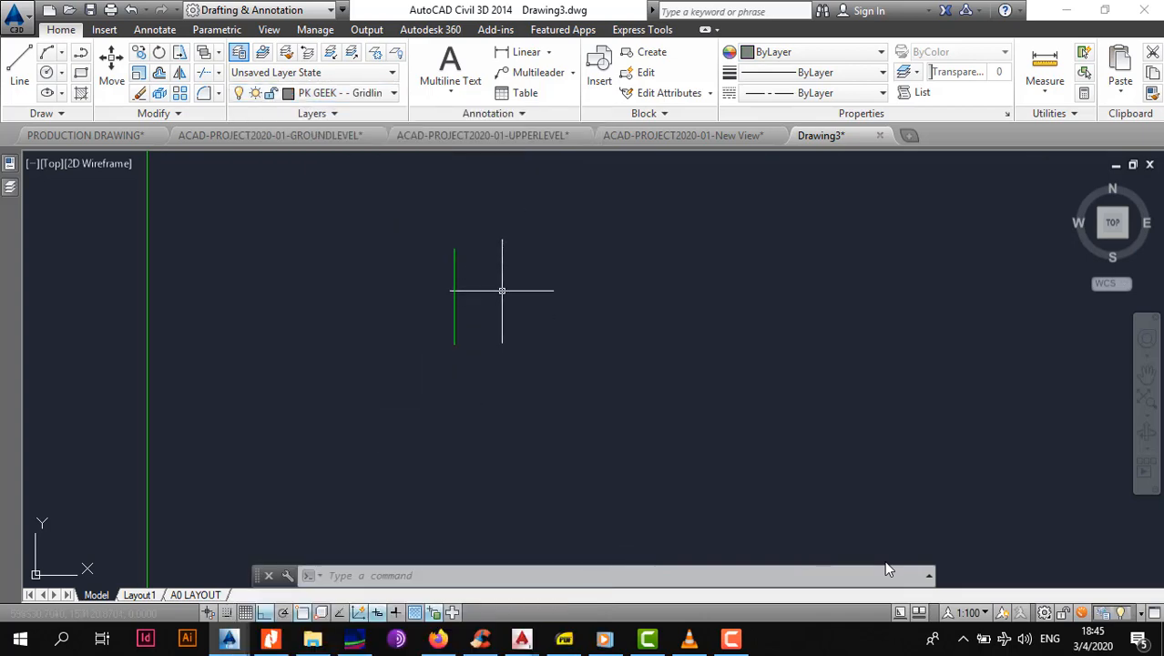
Move the vertical line onto the PK GEEK - - Gridlines layer.
{"action": "left_click", "coordinate": [502, 290]}
{"action": "left_click", "coordinate": [452, 334]}
{"action": "left_click", "coordinate": [385, 93]}
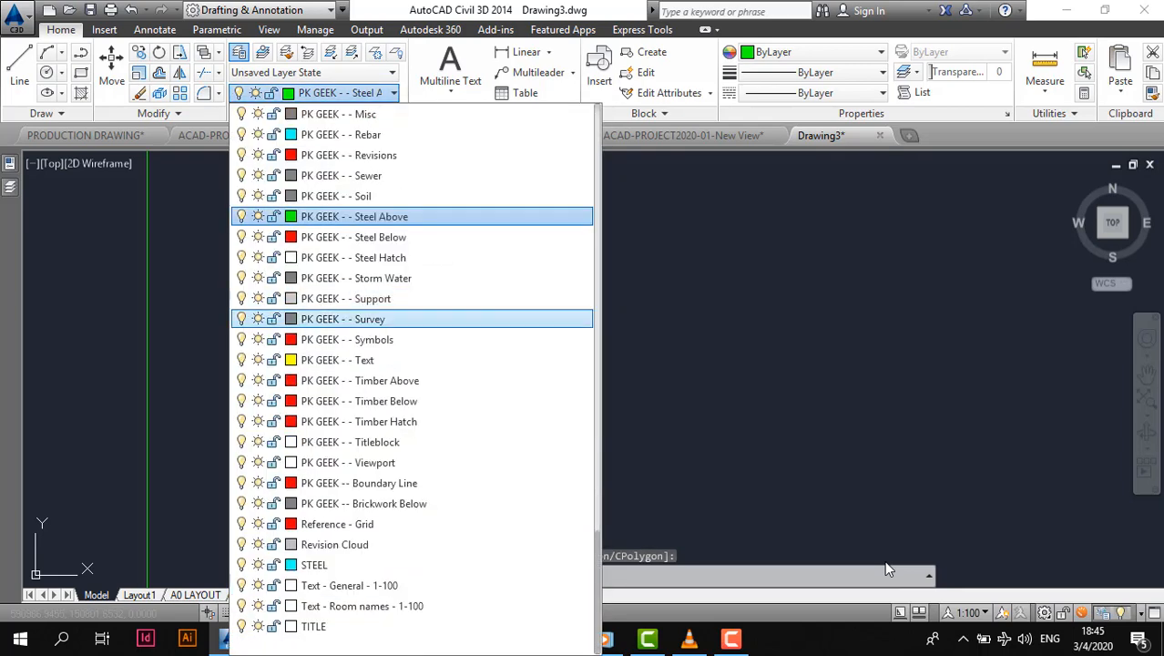
{"action": "scroll", "coordinate": [401, 380], "scroll_direction": "up", "scroll_amount": 6}
{"action": "scroll", "coordinate": [410, 360], "scroll_direction": "up", "scroll_amount": 1}
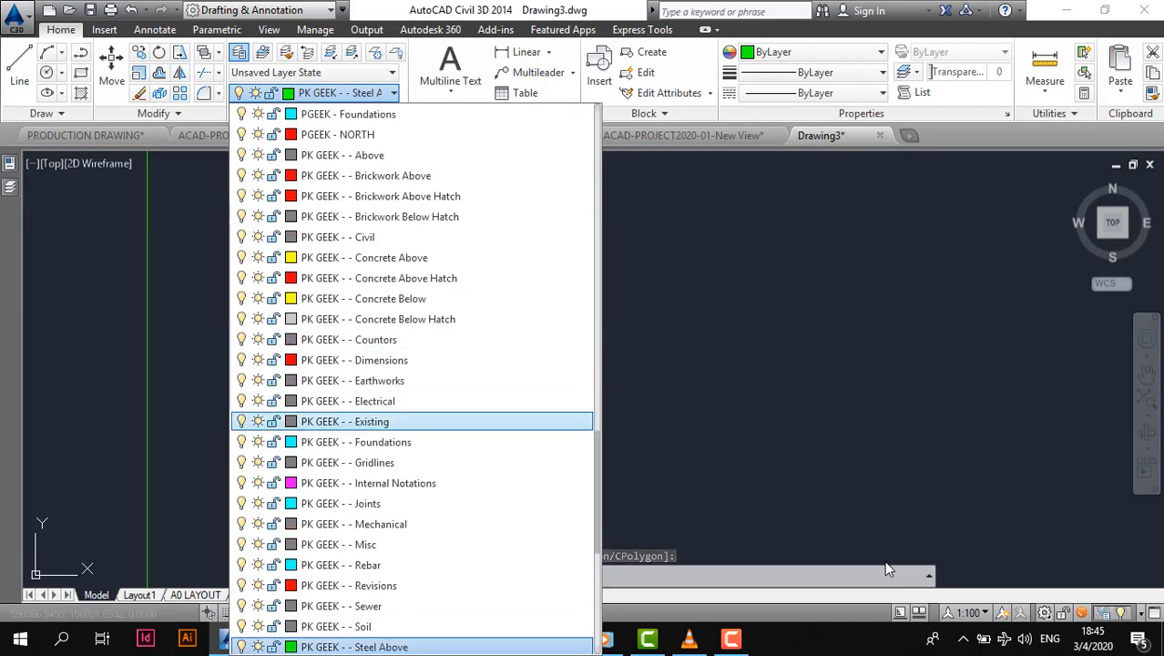
{"action": "left_click", "coordinate": [410, 462]}
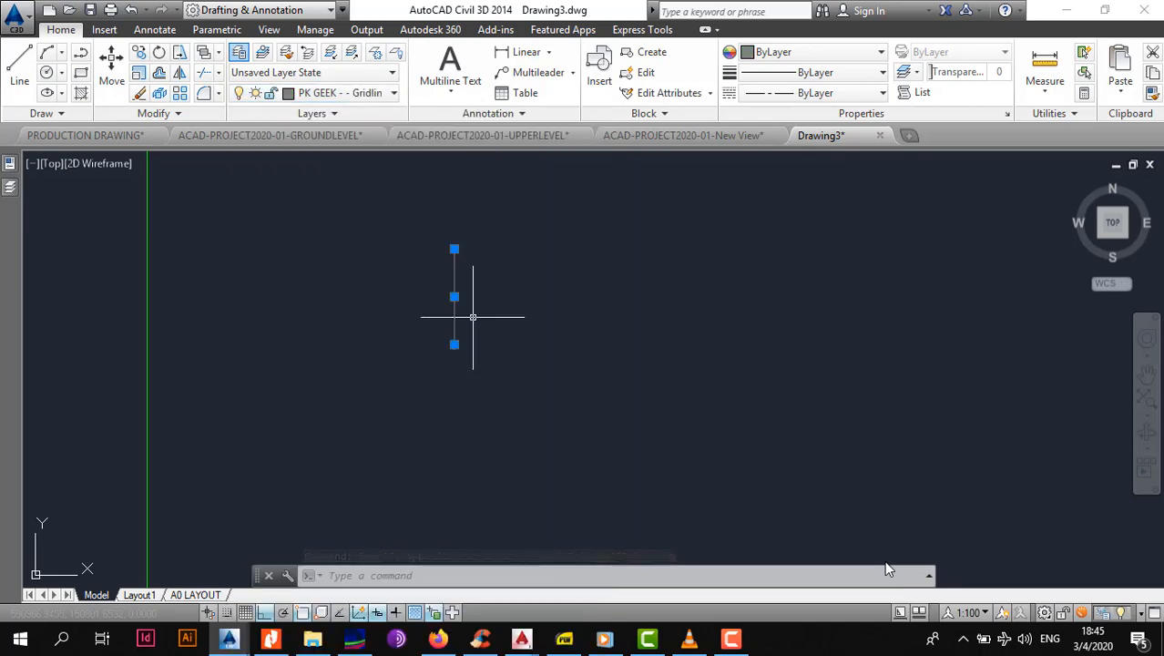
{"action": "key", "text": "Escape"}
Offset the vertical gridline 5000 to its right.
{"action": "scroll", "coordinate": [436, 332], "scroll_direction": "down", "scroll_amount": 2}
{"action": "middle_click_drag", "start_coordinate": [436, 331], "coordinate": [431, 408]}
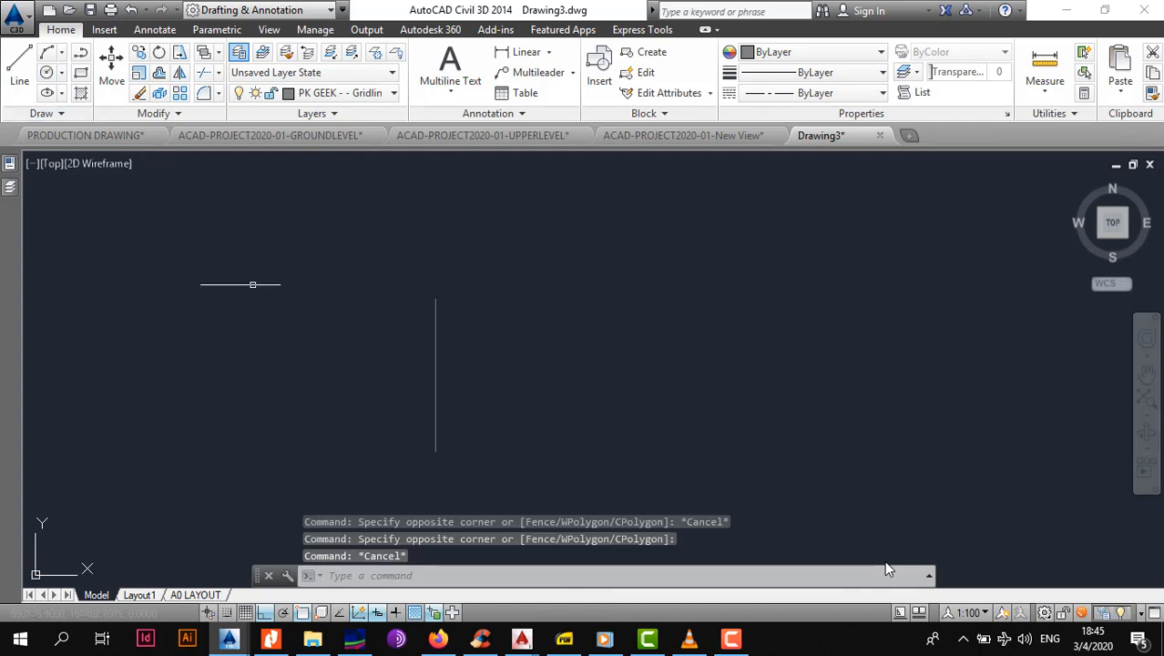
{"action": "left_click", "coordinate": [502, 348]}
{"action": "left_click", "coordinate": [410, 378]}
{"action": "key", "text": "Escape"}
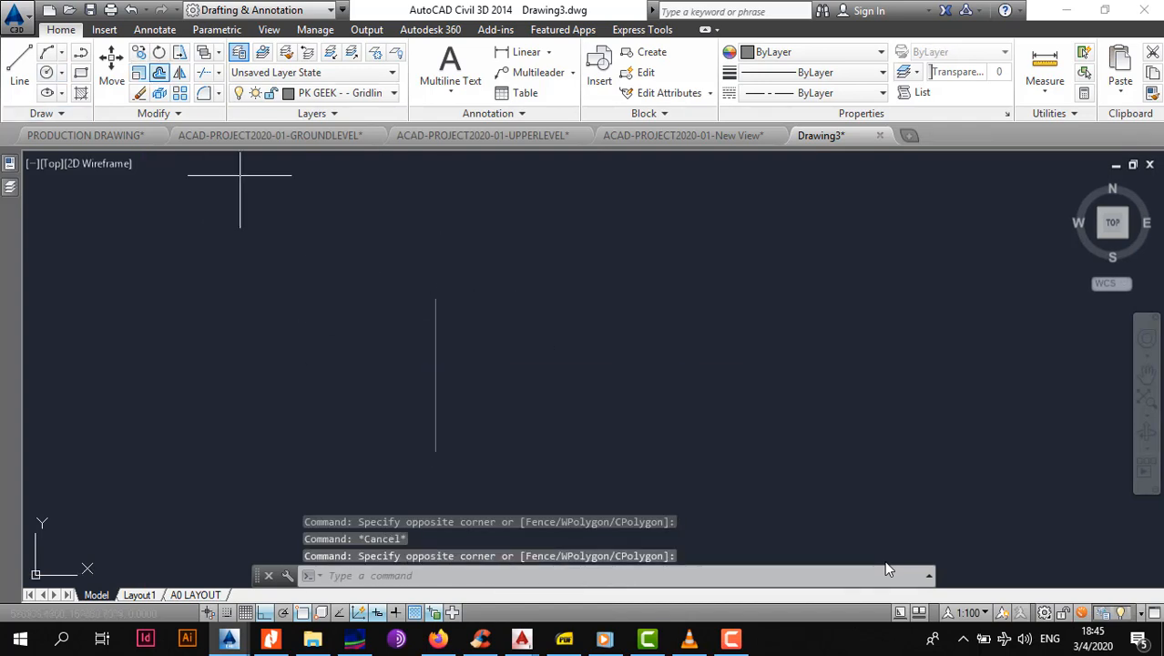
{"action": "type", "text": "o"}
{"action": "key", "text": "Return"}
{"action": "type", "text": "5"}
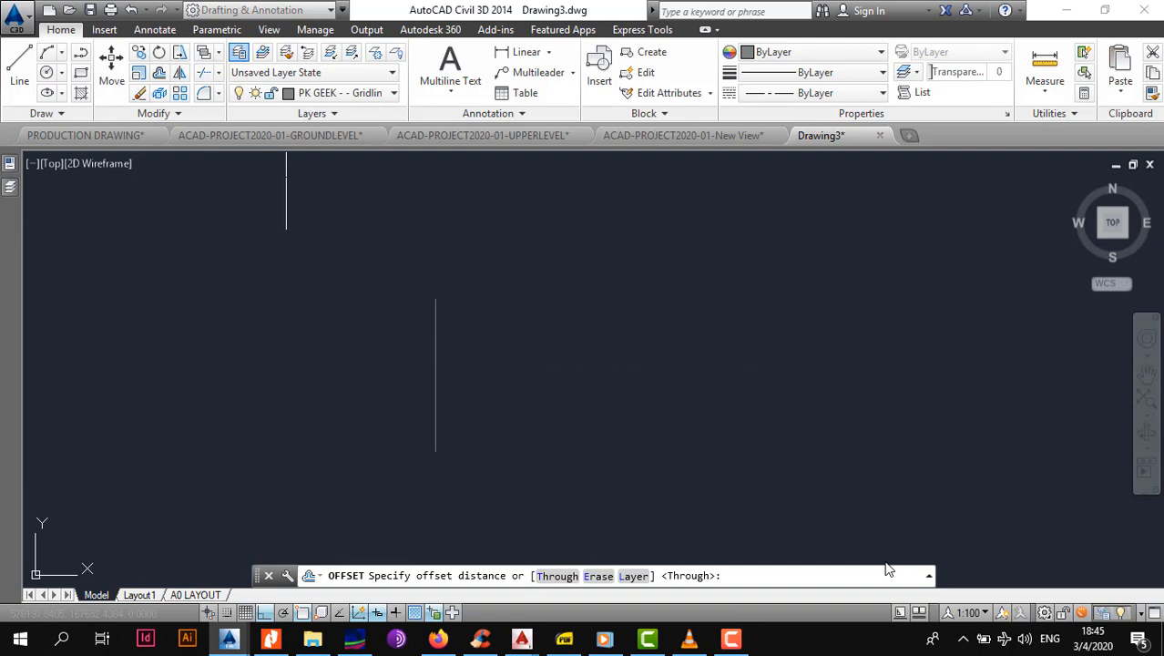
{"action": "type", "text": "5000"}
{"action": "key", "text": "Return"}
{"action": "left_click", "coordinate": [435, 378]}
{"action": "left_click", "coordinate": [598, 384]}
Offset each newest vertical gridline to its right three more times at 5000 spacing, making five gridlines.
{"action": "left_click", "coordinate": [511, 341]}
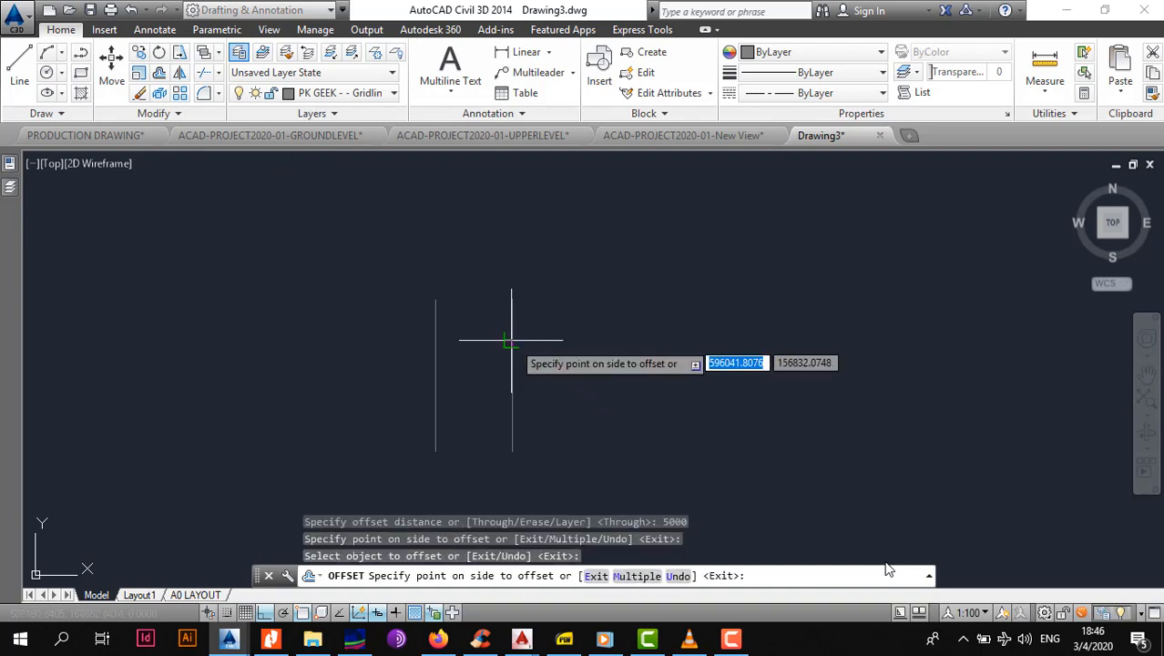
{"action": "left_click", "coordinate": [632, 349]}
{"action": "left_click", "coordinate": [588, 339]}
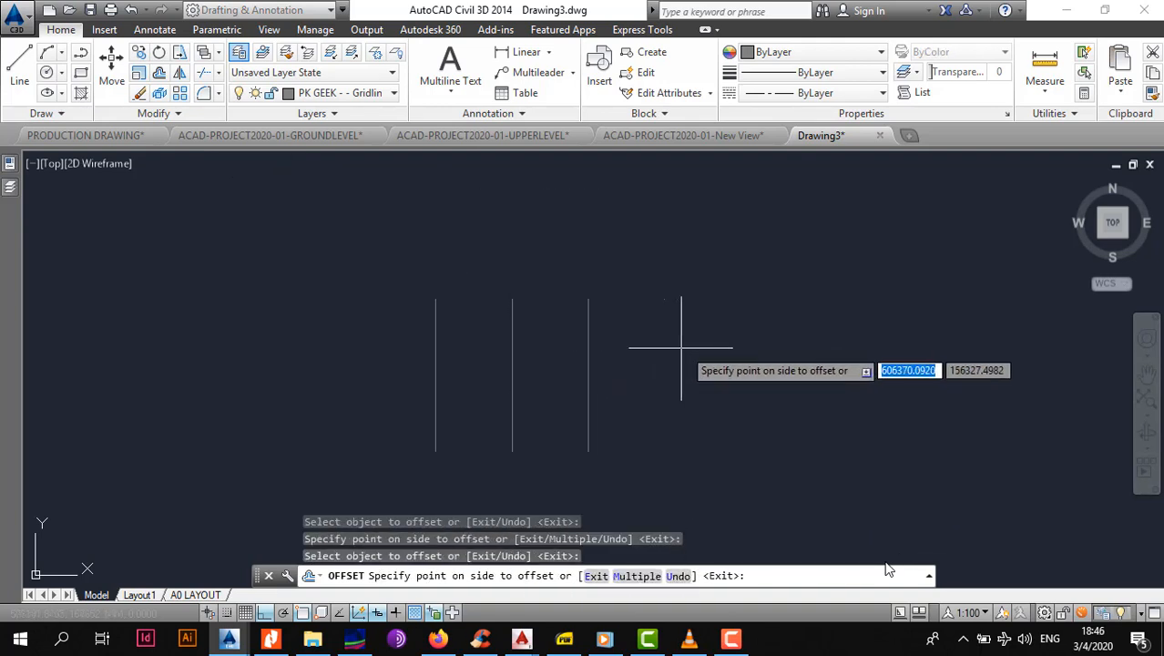
{"action": "left_click", "coordinate": [681, 347]}
{"action": "left_click", "coordinate": [664, 332]}
{"action": "left_click", "coordinate": [674, 380]}
{"action": "key", "text": "Escape"}
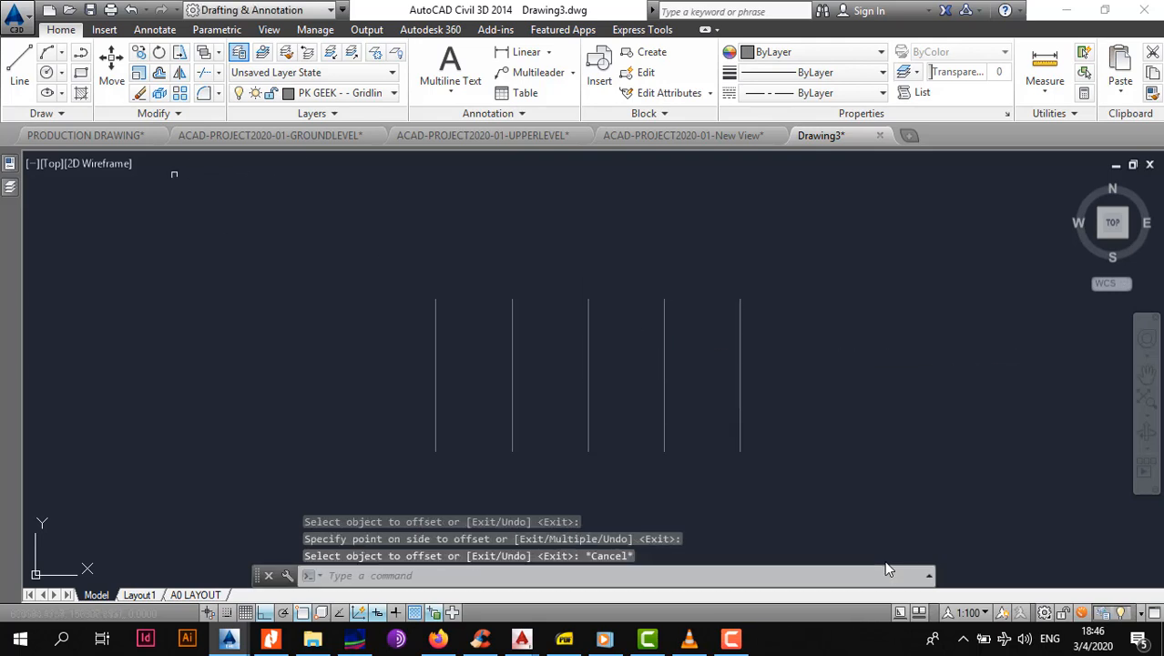
Draw a horizontal gridline joining the lower ends of the first and last vertical gridlines.
{"action": "left_click", "coordinate": [19, 68]}
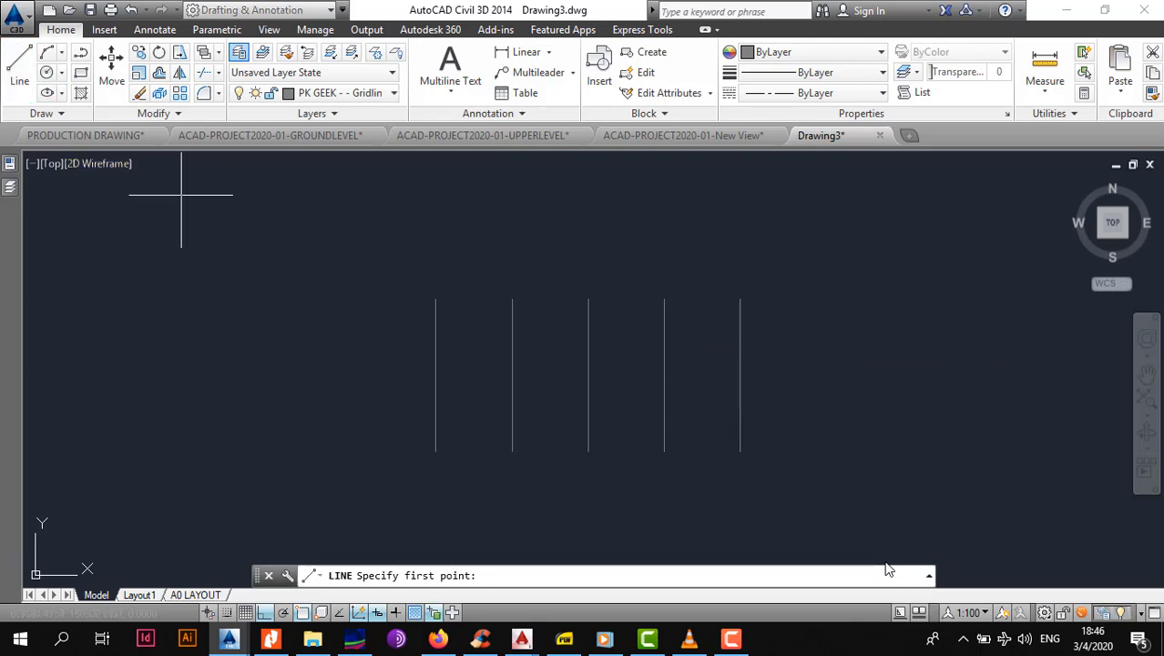
{"action": "left_click", "coordinate": [436, 450]}
{"action": "left_click", "coordinate": [742, 451]}
{"action": "key", "text": "Escape"}
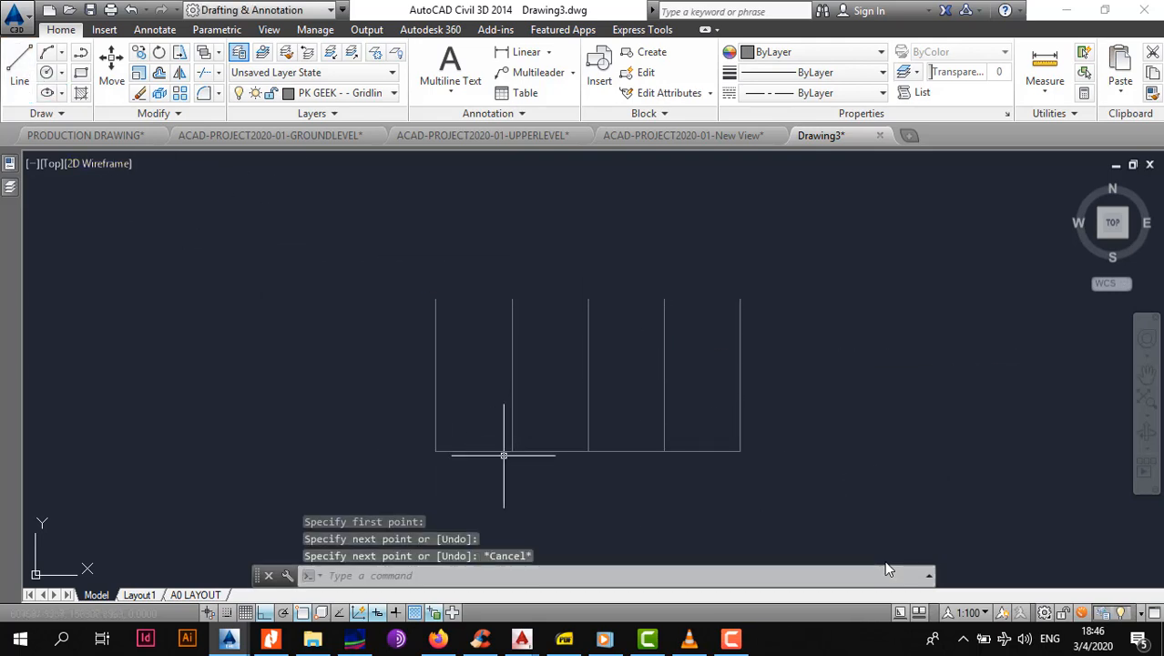
Offset the lowest horizontal gridline 2000 upwards.
{"action": "scroll", "coordinate": [502, 455], "scroll_direction": "up", "scroll_amount": 2}
{"action": "left_click", "coordinate": [474, 437]}
{"action": "left_click", "coordinate": [462, 478]}
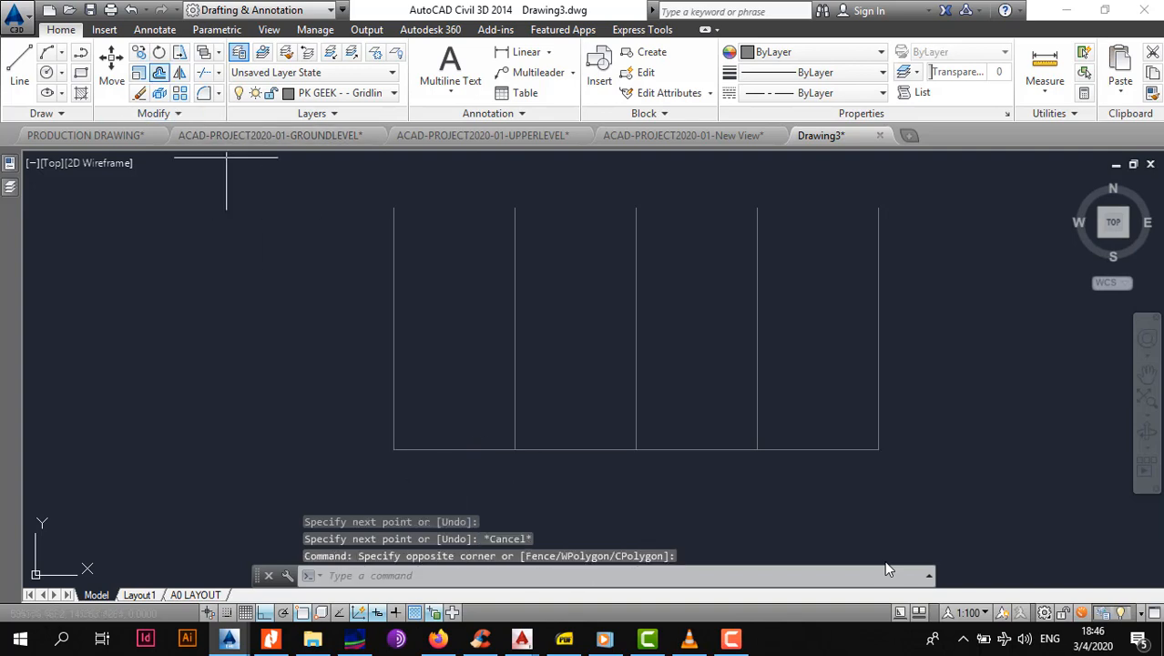
{"action": "type", "text": "o"}
{"action": "key", "text": "Return"}
{"action": "type", "text": "2"}
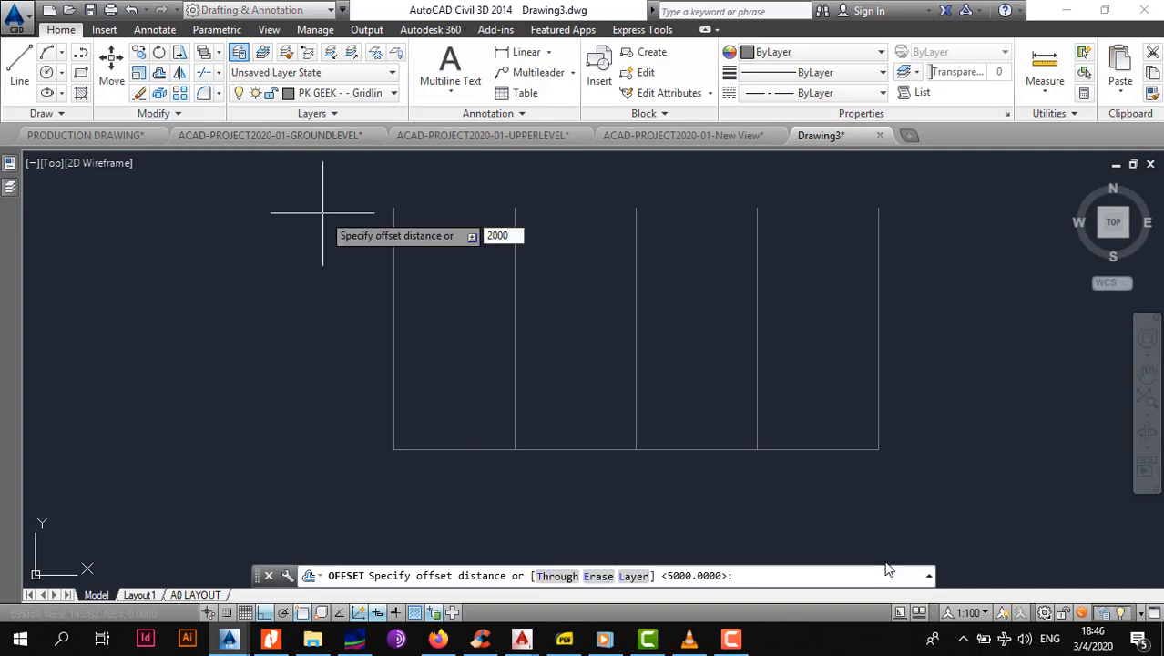
{"action": "type", "text": "000"}
{"action": "key", "text": "Return"}
{"action": "left_click", "coordinate": [620, 449]}
{"action": "left_click", "coordinate": [556, 392]}
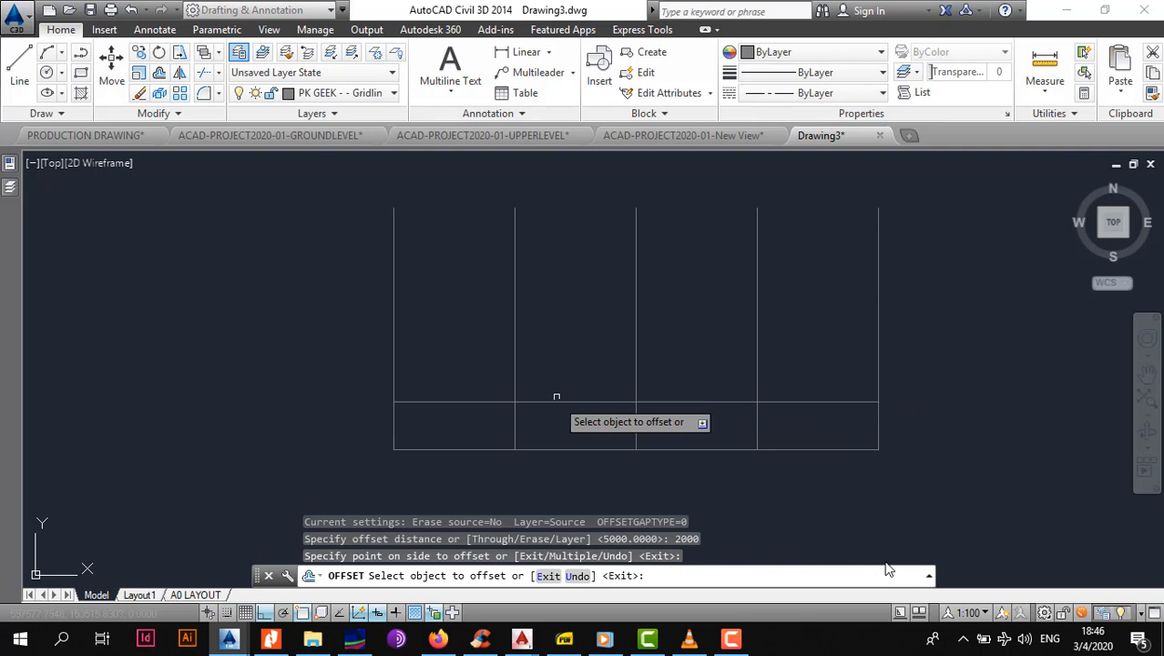
{"action": "key", "text": "Escape"}
Offset the upper horizontal gridline 3000 upwards, and offset the resulting line upwards by 3000 again.
{"action": "left_click", "coordinate": [481, 401]}
{"action": "key", "text": "Escape"}
{"action": "type", "text": "o"}
{"action": "key", "text": "Return"}
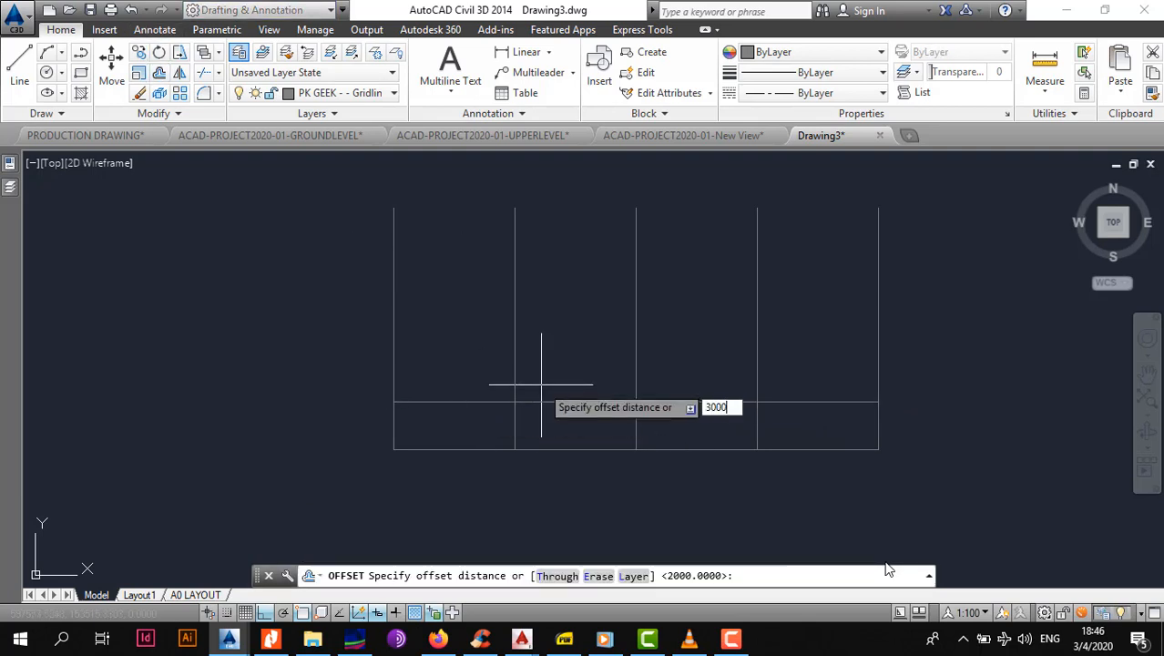
{"action": "type", "text": "3000"}
{"action": "key", "text": "Return"}
{"action": "left_click", "coordinate": [542, 402]}
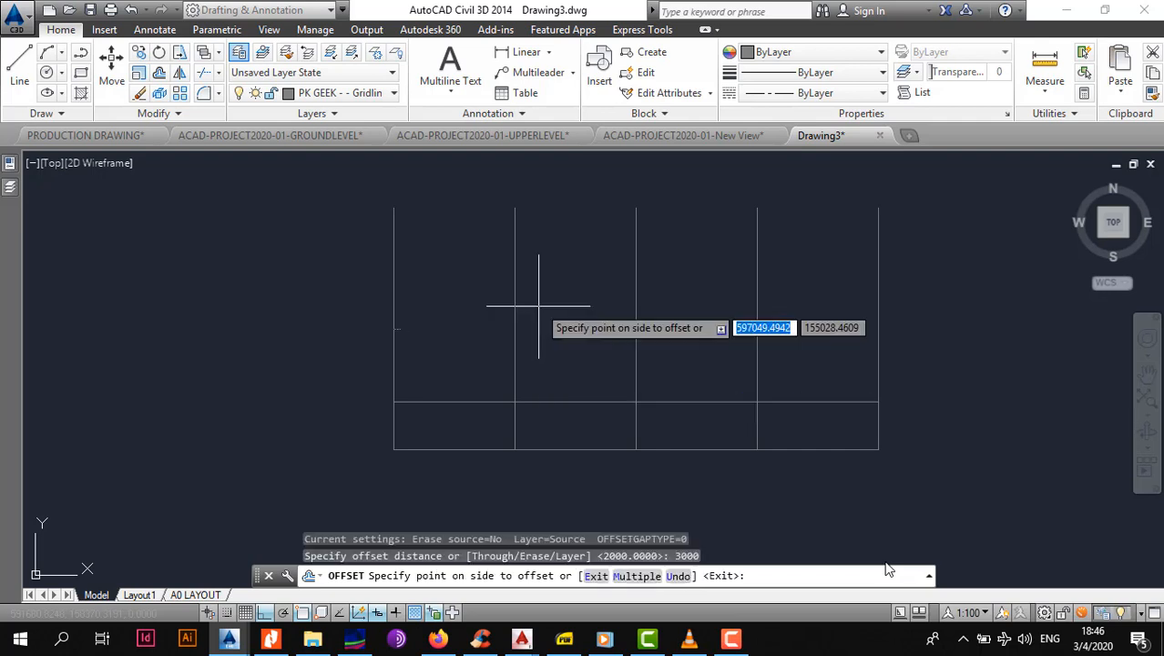
{"action": "left_click", "coordinate": [533, 274]}
{"action": "left_click", "coordinate": [502, 329]}
{"action": "left_click", "coordinate": [490, 265]}
{"action": "key", "text": "Escape"}
Delete the intermediate horizontal gridline 3000 above the 2000 offset line.
{"action": "left_click", "coordinate": [481, 302]}
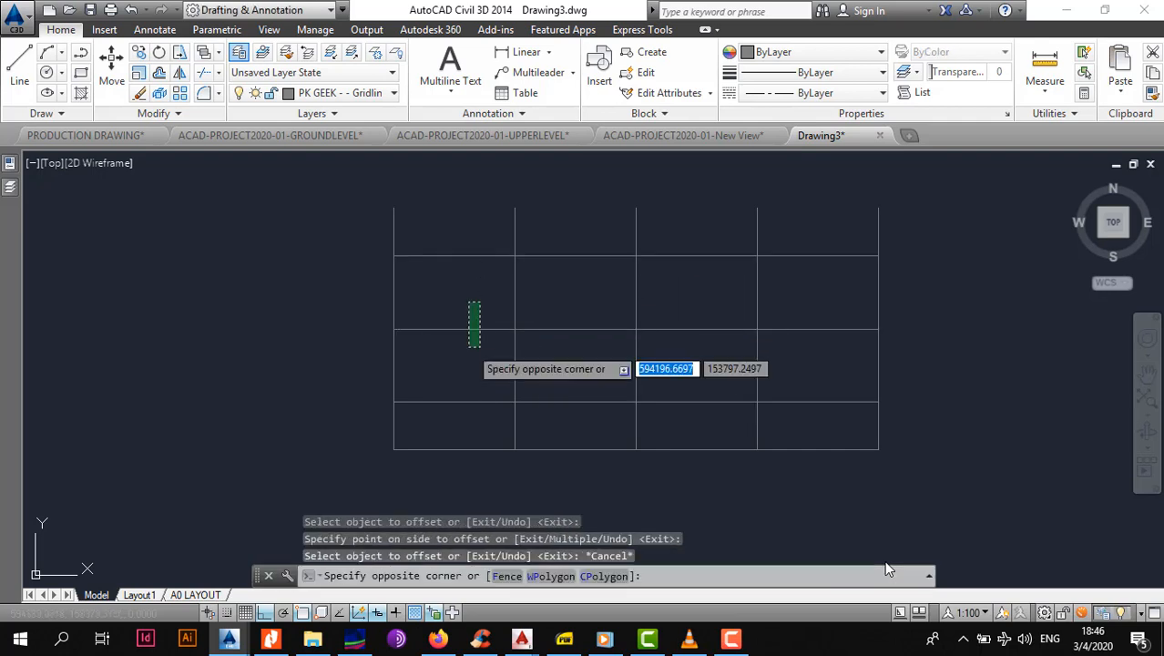
{"action": "left_click", "coordinate": [469, 343]}
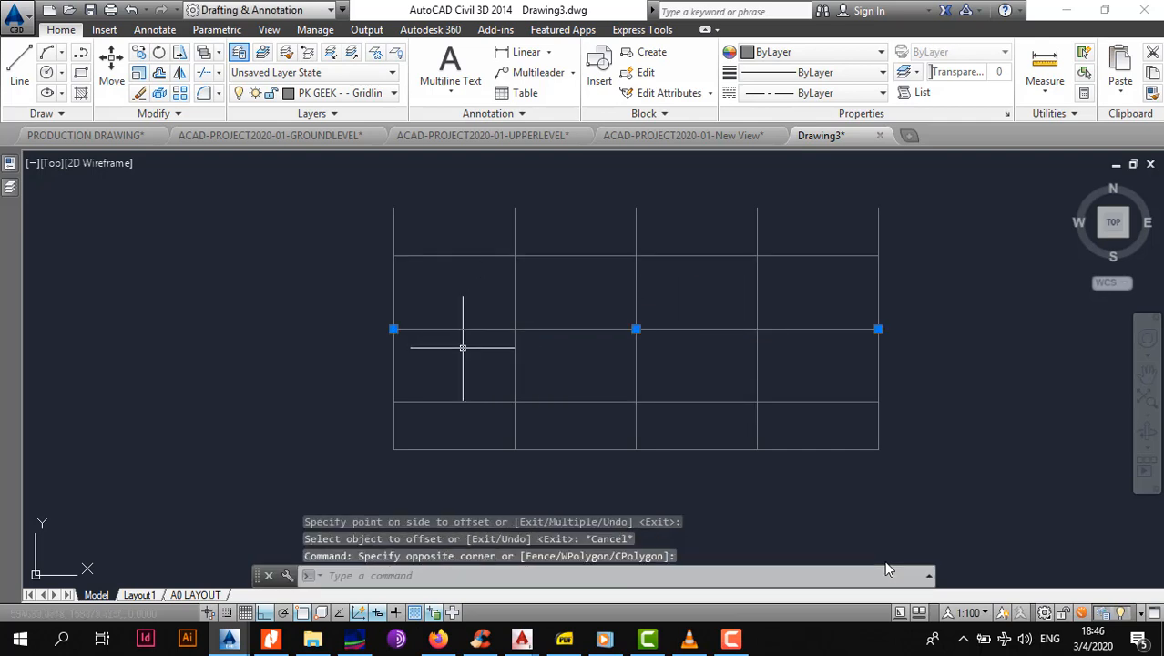
{"action": "key", "text": "Delete"}
Trim the ends of all five vertical gridlines that project above the uppermost horizontal gridline.
{"action": "scroll", "coordinate": [565, 339], "scroll_direction": "down", "scroll_amount": 4}
{"action": "mouse_move", "coordinate": [540, 338]}
{"action": "middle_mouse_down"}
{"action": "mouse_move", "coordinate": [499, 329]}
{"action": "mouse_move", "coordinate": [518, 321]}
{"action": "middle_mouse_up"}
{"action": "scroll", "coordinate": [498, 326], "scroll_direction": "up", "scroll_amount": 4}
{"action": "scroll", "coordinate": [518, 321], "scroll_direction": "down", "scroll_amount": 4}
{"action": "scroll", "coordinate": [517, 320], "scroll_direction": "up", "scroll_amount": 2}
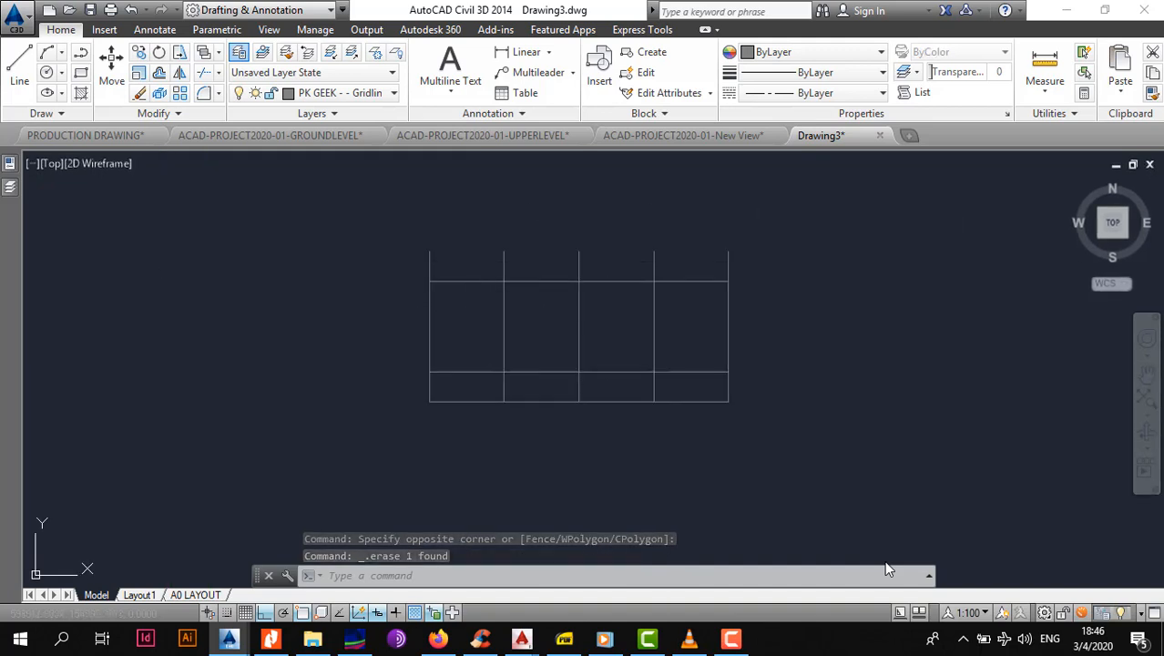
{"action": "scroll", "coordinate": [508, 270], "scroll_direction": "up", "scroll_amount": 2}
{"action": "left_click", "coordinate": [437, 273]}
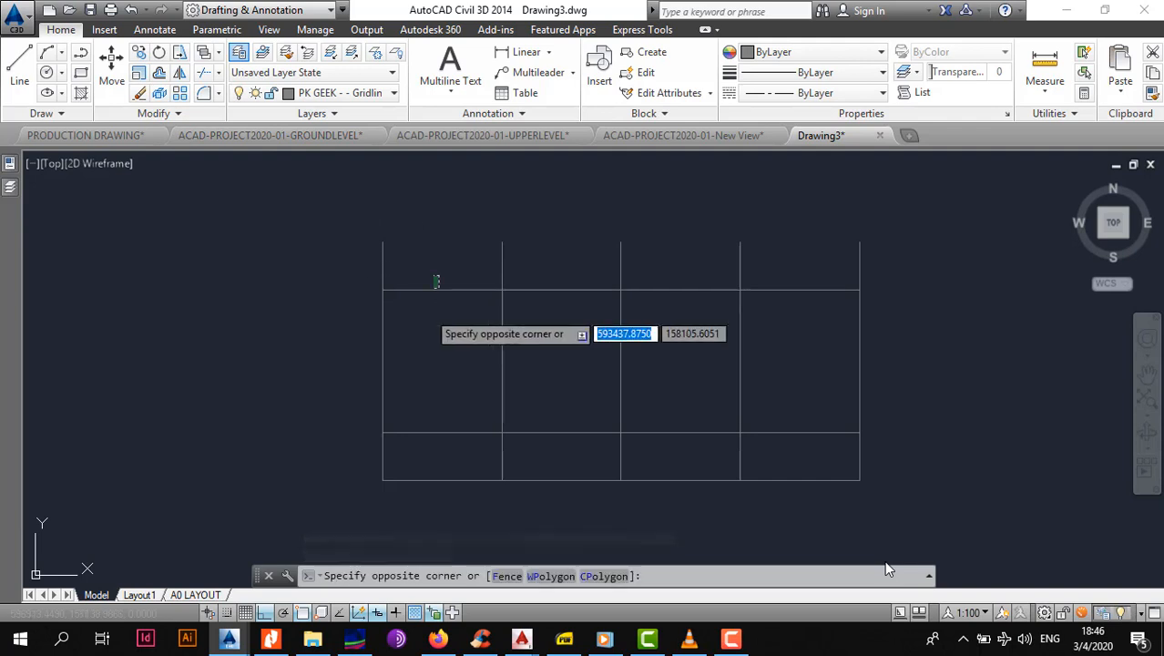
{"action": "left_click", "coordinate": [425, 317]}
{"action": "left_click", "coordinate": [204, 73]}
{"action": "right_click", "coordinate": [882, 254]}
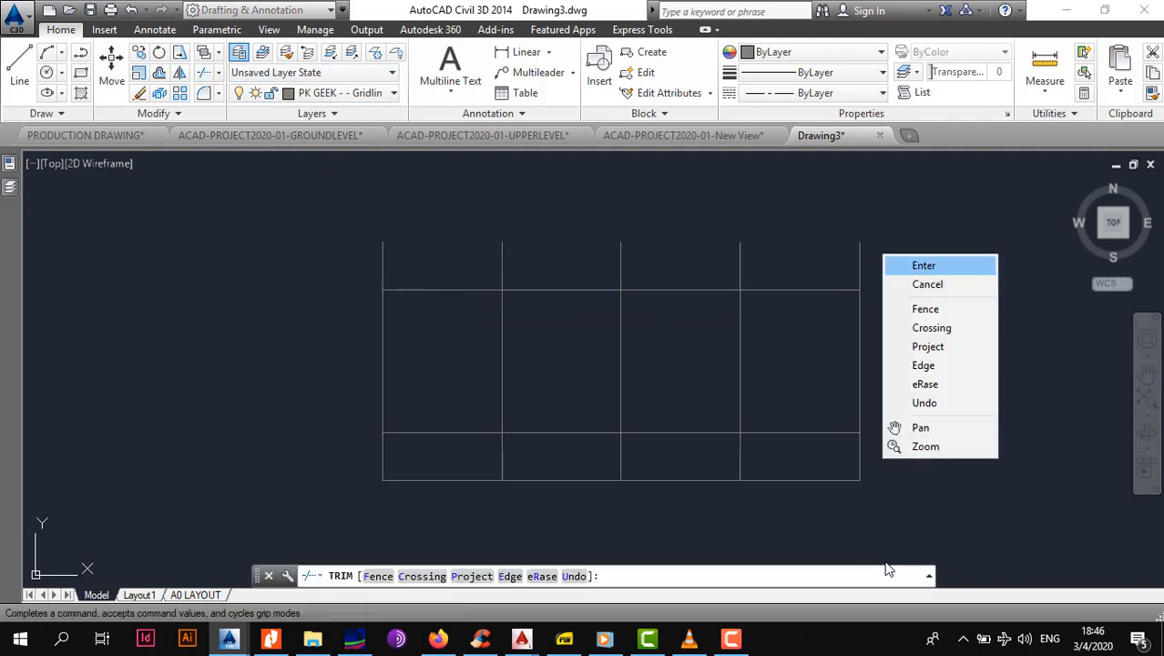
{"action": "left_click", "coordinate": [902, 244]}
{"action": "left_click", "coordinate": [342, 260]}
{"action": "left_click", "coordinate": [904, 247]}
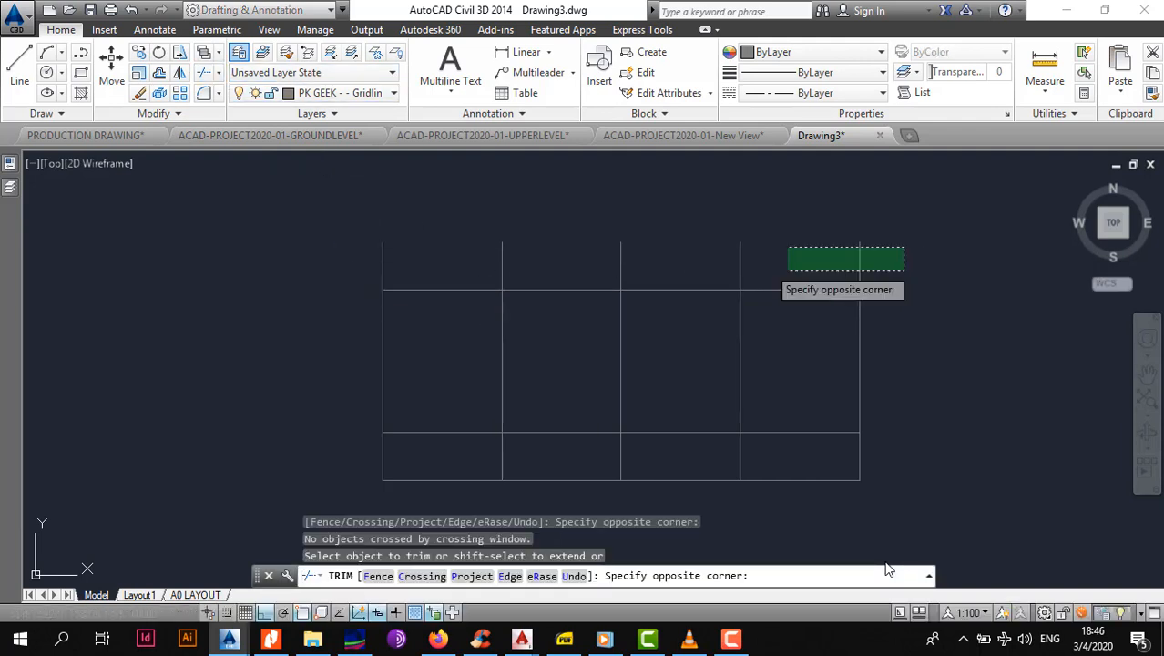
{"action": "left_click", "coordinate": [347, 278]}
{"action": "key", "text": "Escape"}
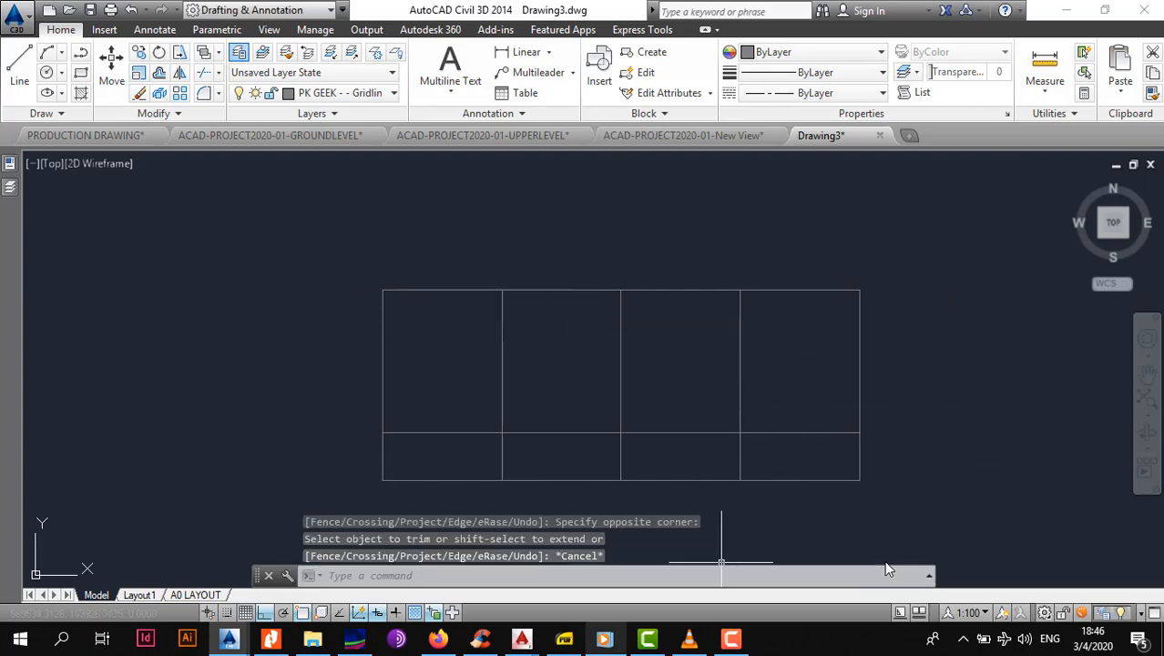
{"action": "left_click", "coordinate": [605, 640]}
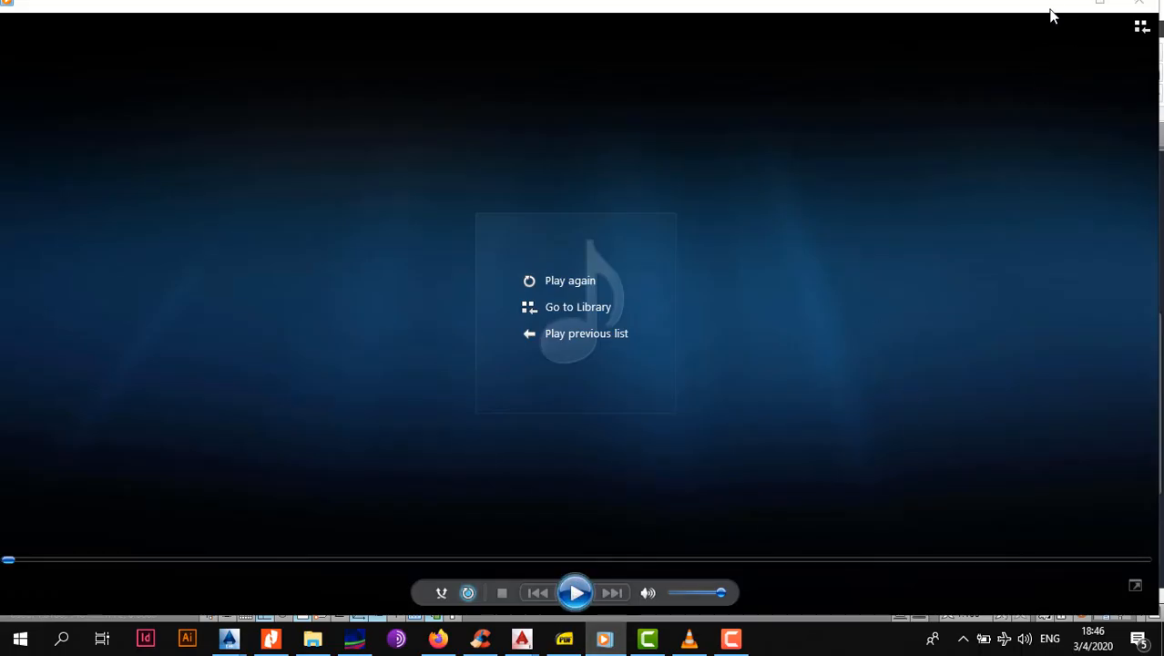
{"action": "left_click", "coordinate": [1057, 8]}
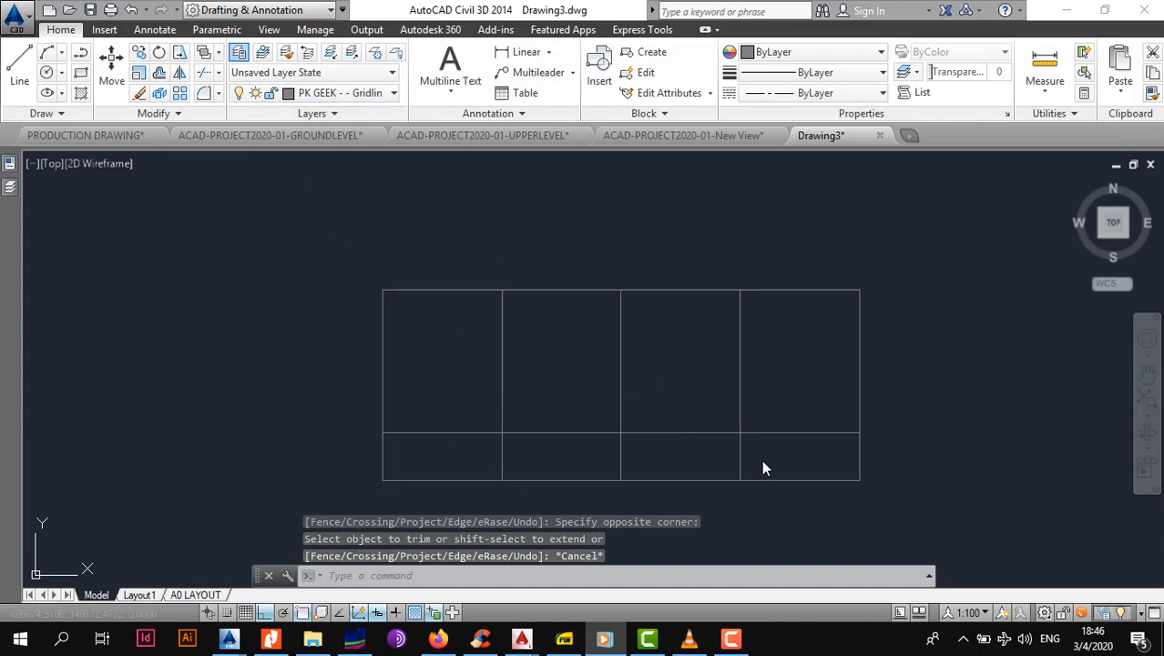
{"action": "scroll", "coordinate": [546, 300], "scroll_direction": "down", "scroll_amount": 4}
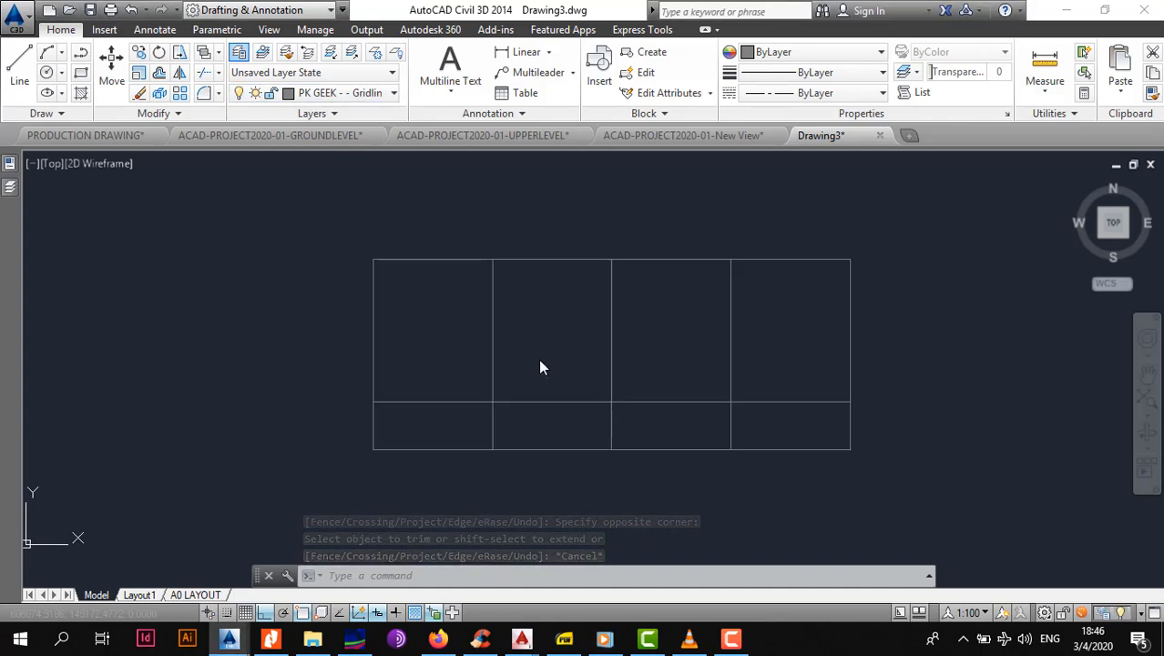
Add a linear dimension beside the leftmost gridline for the spacing between the two lower horizontal gridlines.
{"action": "scroll", "coordinate": [548, 293], "scroll_direction": "up", "scroll_amount": 4}
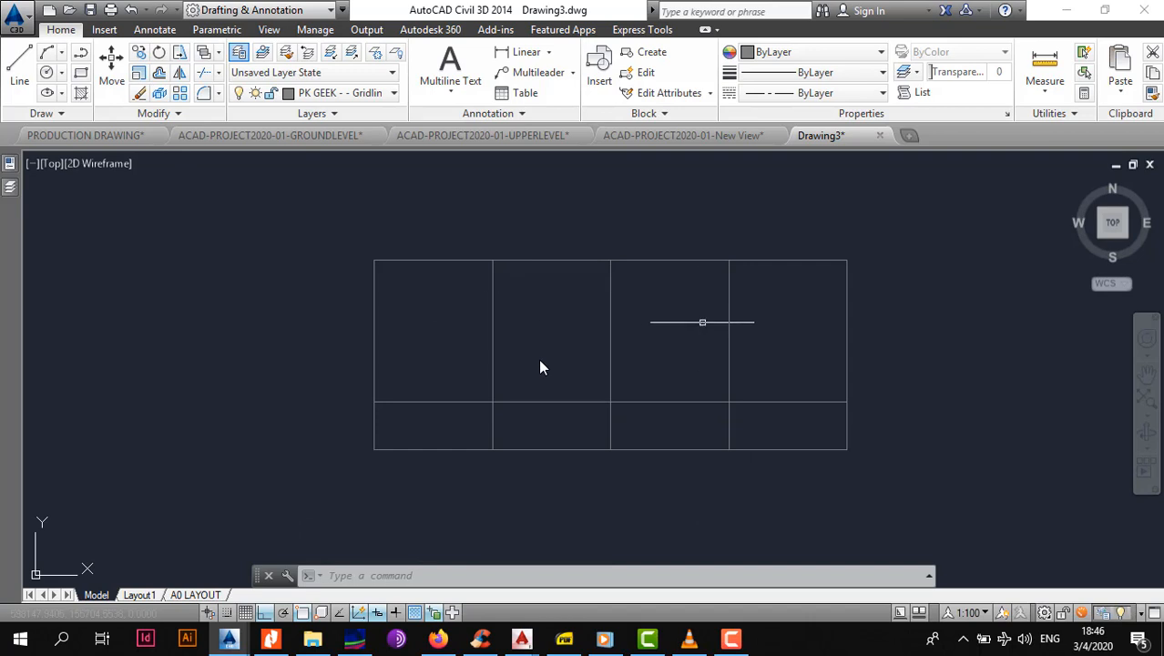
{"action": "left_click", "coordinate": [155, 29]}
{"action": "left_click", "coordinate": [334, 91]}
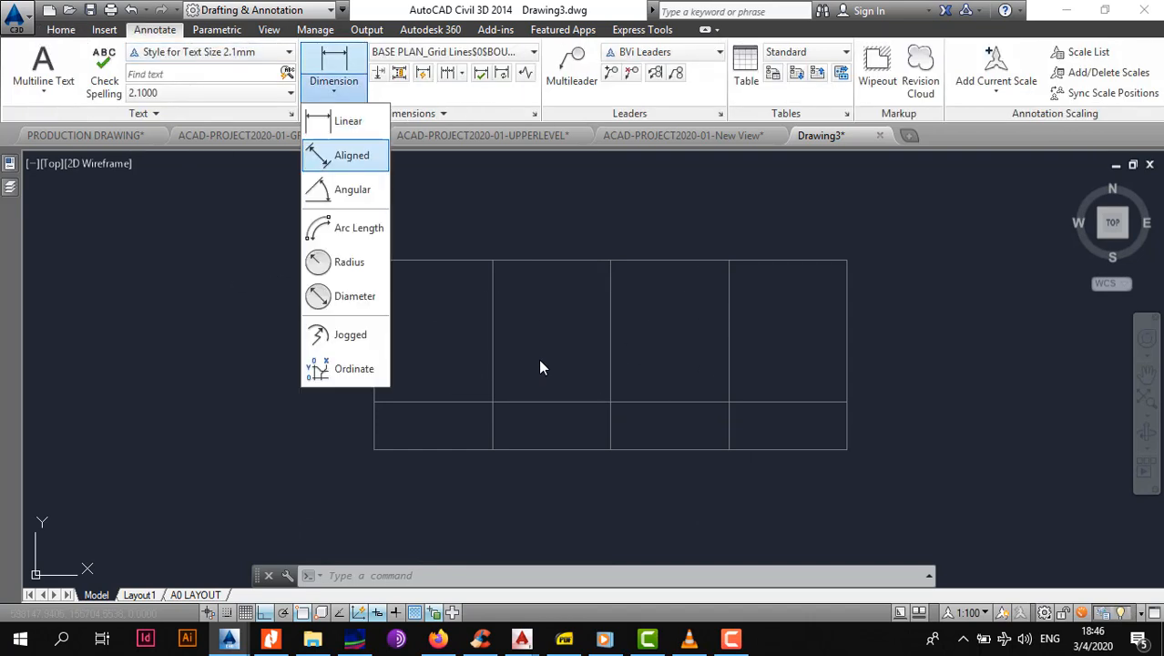
{"action": "left_click", "coordinate": [333, 119]}
{"action": "scroll", "coordinate": [357, 450], "scroll_direction": "up", "scroll_amount": 3}
{"action": "left_click", "coordinate": [395, 450]}
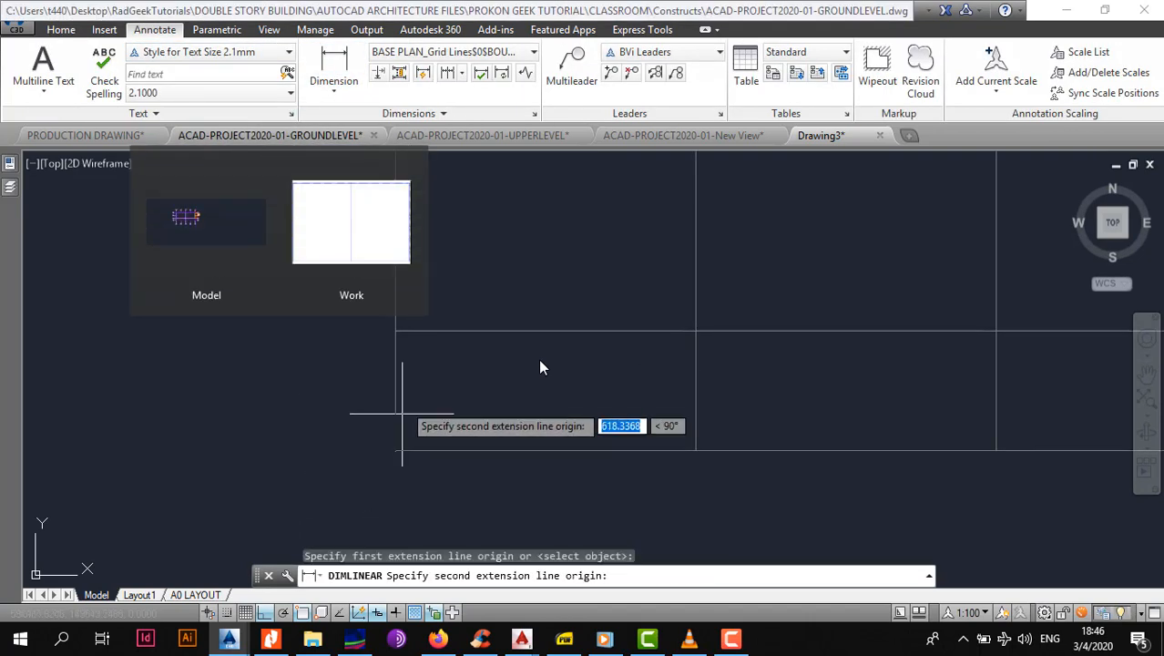
{"action": "left_click", "coordinate": [395, 331]}
{"action": "left_click", "coordinate": [340, 395]}
{"action": "scroll", "coordinate": [355, 410], "scroll_direction": "down", "scroll_amount": 3}
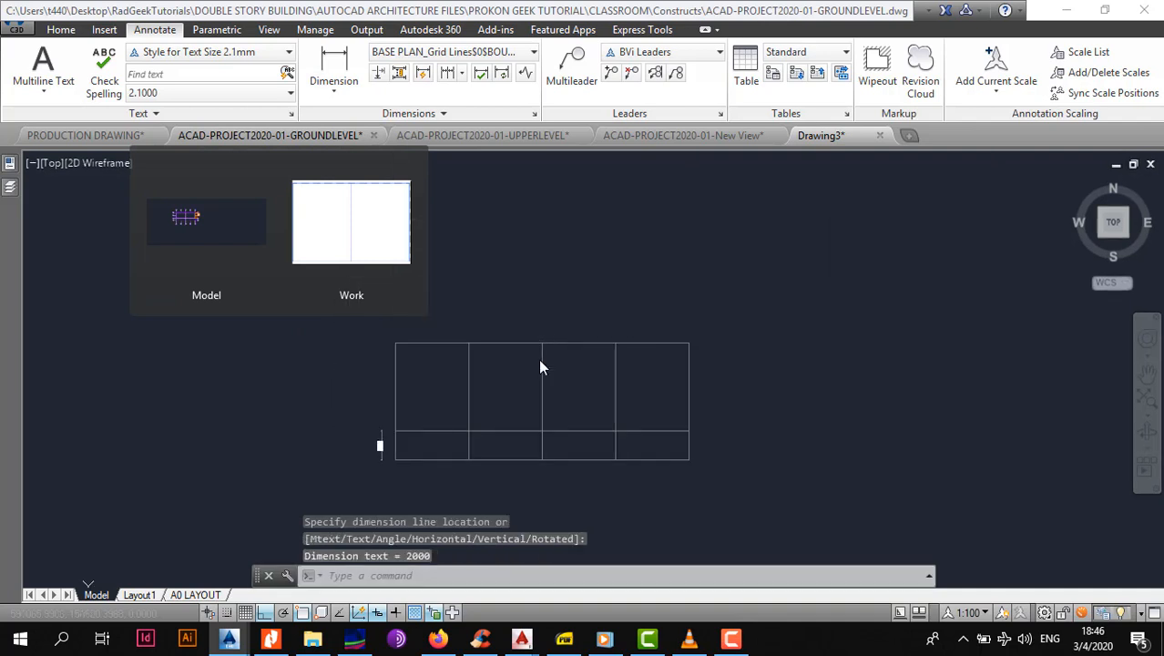
Add a linear dimension between the middle and uppermost horizontal gridlines, in line with the lower bay's dimension.
{"action": "scroll", "coordinate": [376, 404], "scroll_direction": "up", "scroll_amount": 2}
{"action": "right_click", "coordinate": [374, 407]}
{"action": "left_click", "coordinate": [446, 139]}
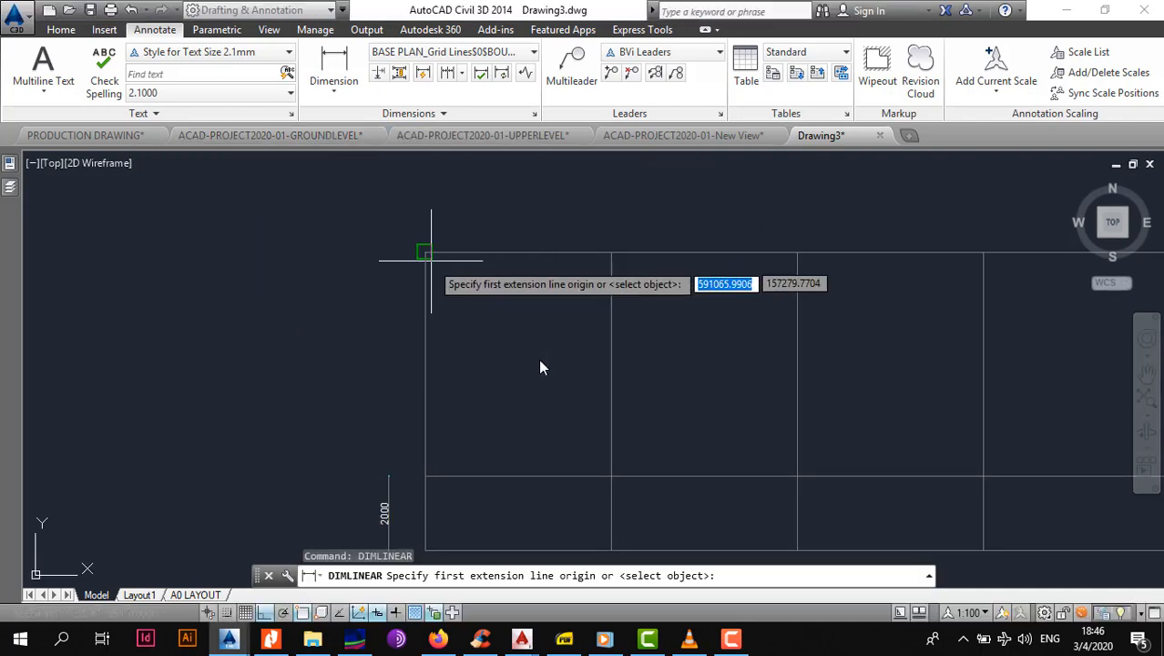
{"action": "left_click", "coordinate": [424, 254]}
{"action": "left_click", "coordinate": [425, 476]}
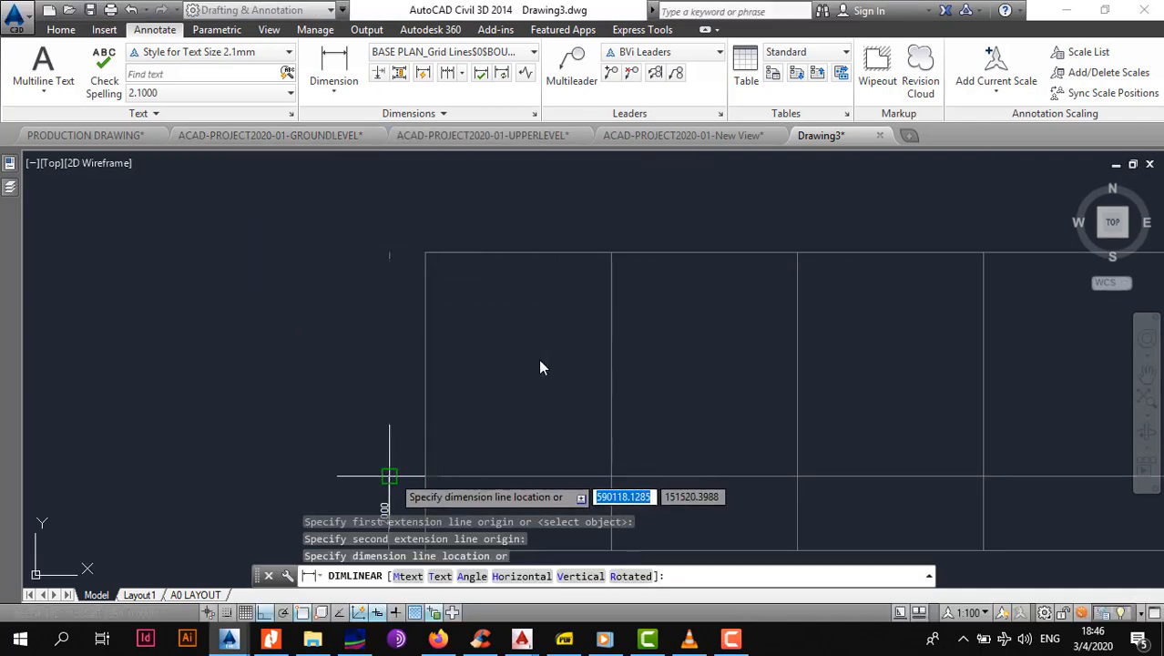
{"action": "left_click", "coordinate": [389, 382]}
{"action": "scroll", "coordinate": [393, 373], "scroll_direction": "up", "scroll_amount": 2}
{"action": "scroll", "coordinate": [405, 363], "scroll_direction": "down", "scroll_amount": 2}
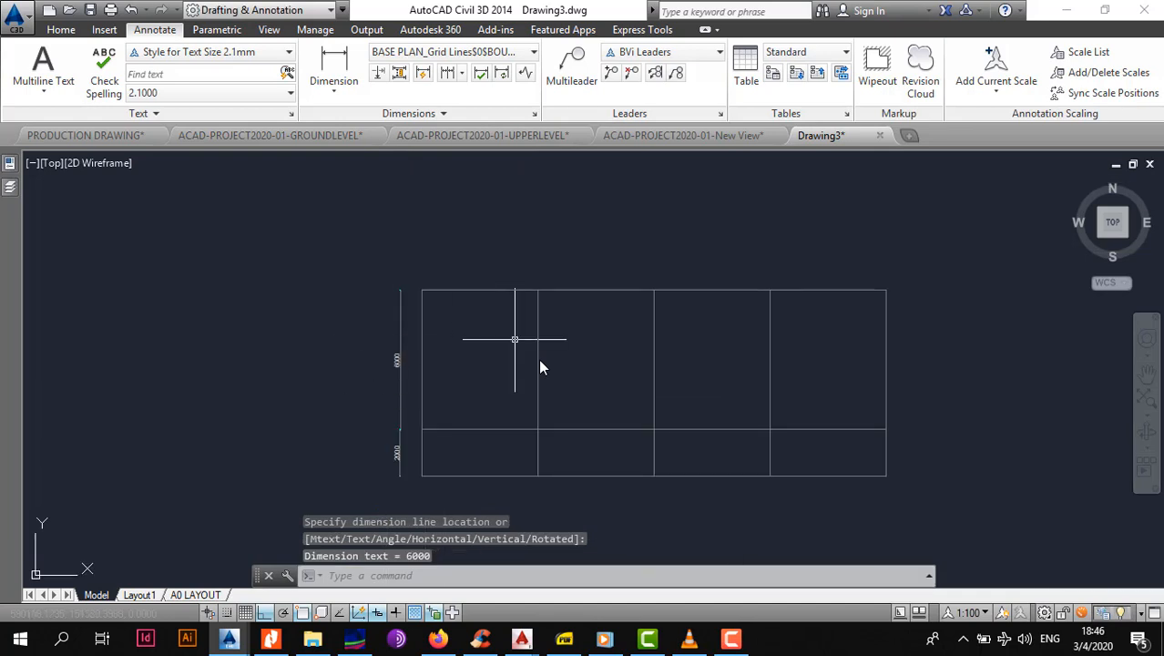
{"action": "key", "text": "Escape"}
Draw a rectangle around the outer perimeter of the gridline layout, from its upper-left to its lower-right corner.
{"action": "left_click", "coordinate": [61, 30]}
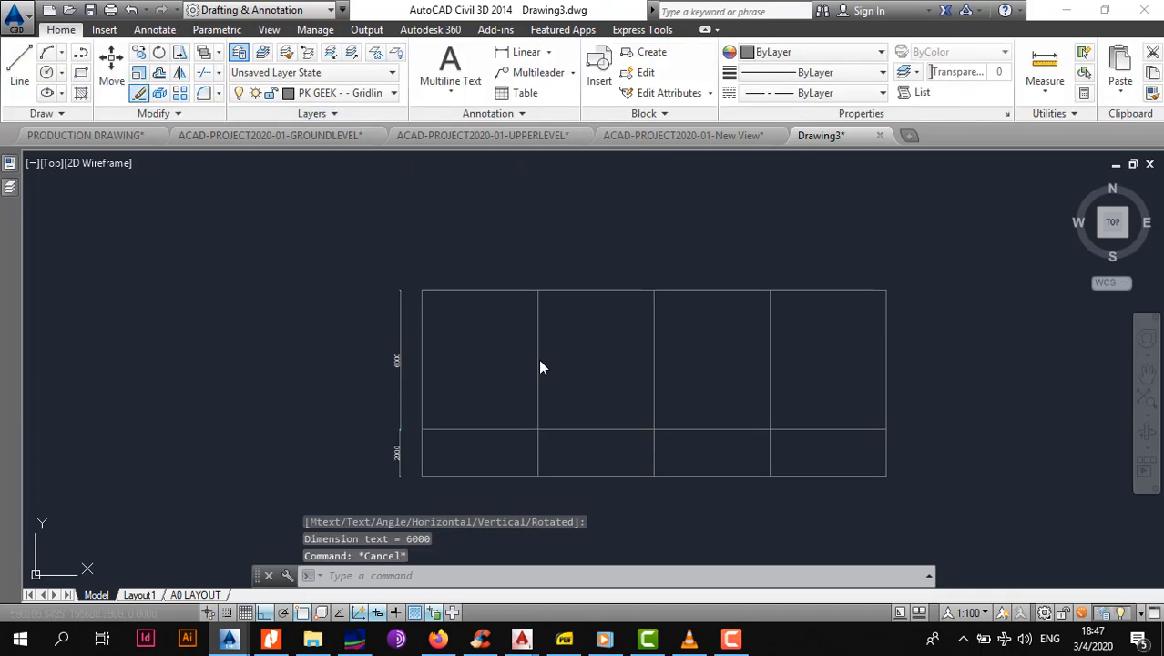
{"action": "left_click", "coordinate": [81, 72]}
{"action": "left_click", "coordinate": [421, 289]}
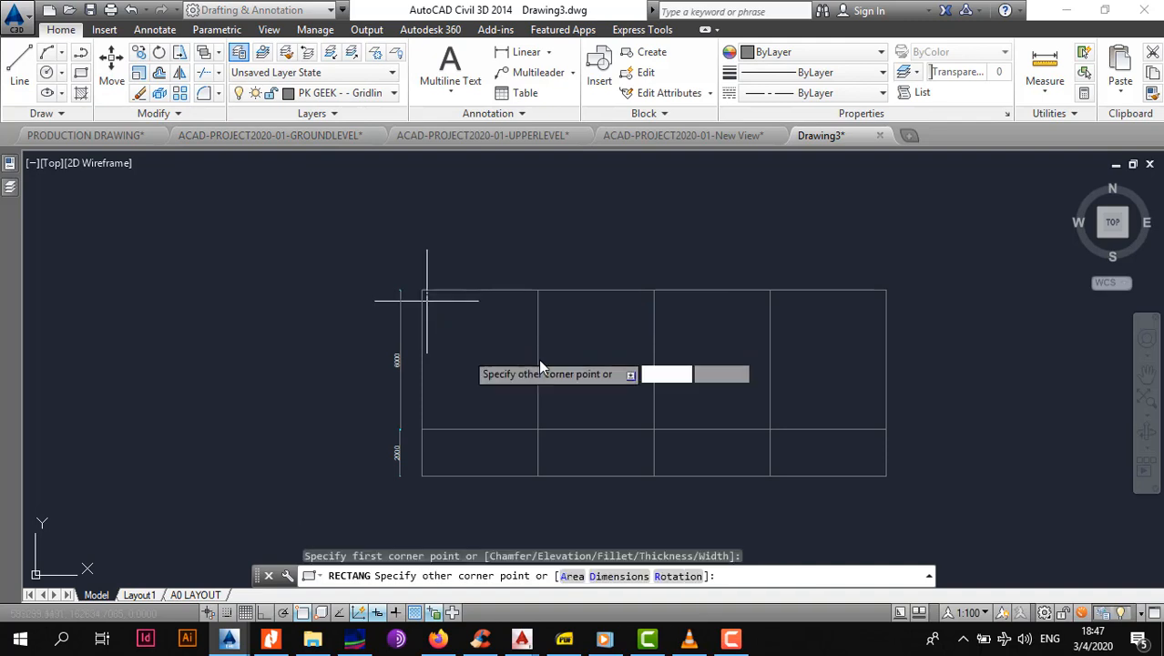
{"action": "key", "text": "Escape"}
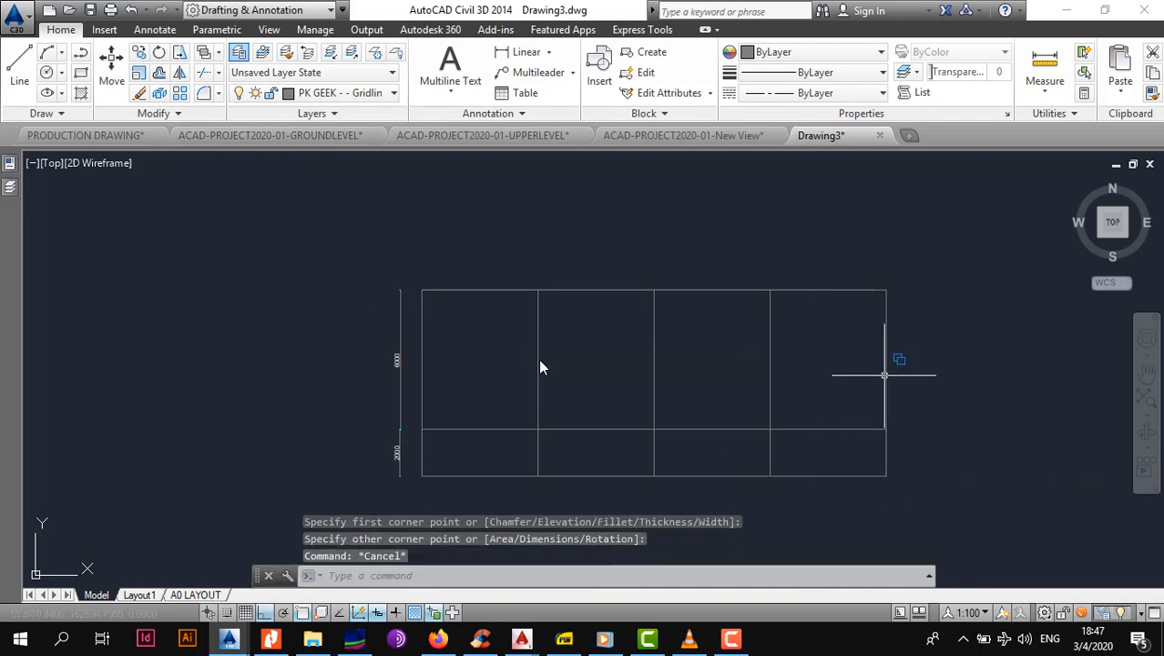
Offset the perimeter rectangle 2000 outwards.
{"action": "left_click", "coordinate": [884, 371]}
{"action": "left_click", "coordinate": [159, 72]}
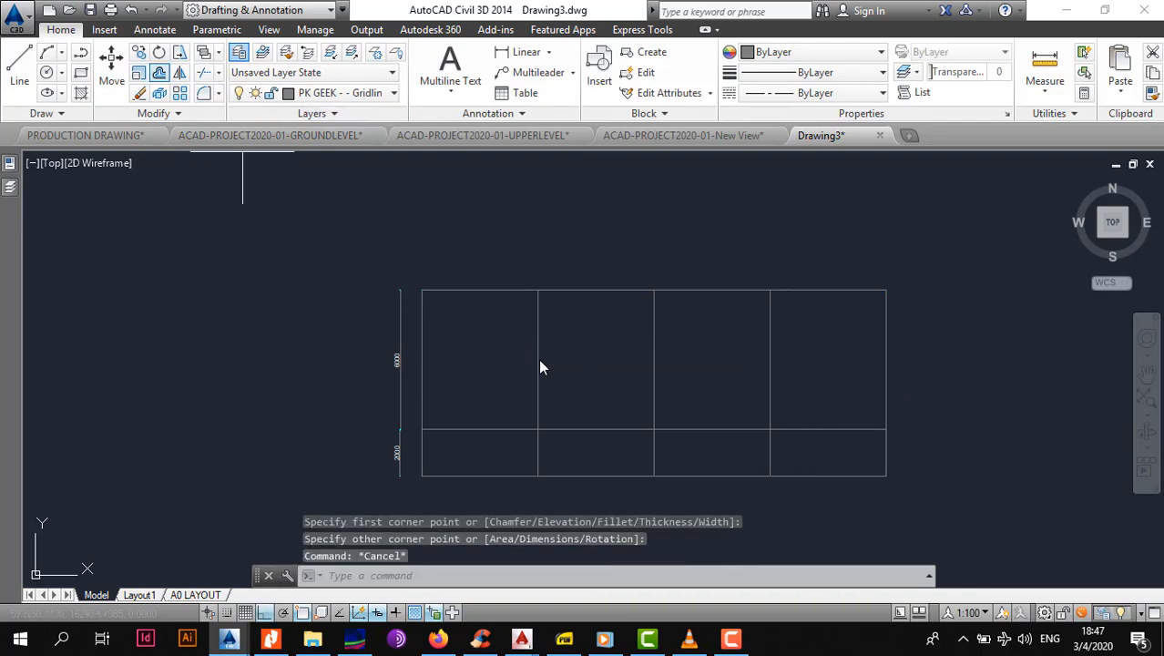
{"action": "type", "text": "2000"}
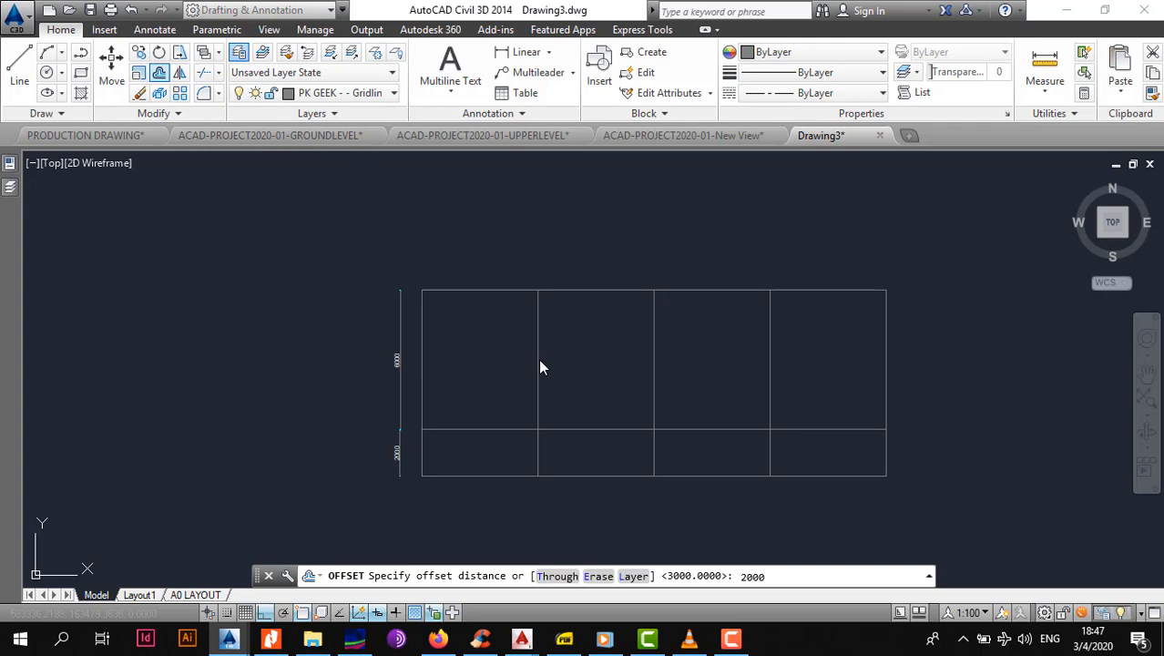
{"action": "key", "text": "Return"}
{"action": "left_click", "coordinate": [553, 252]}
{"action": "key", "text": "Escape"}
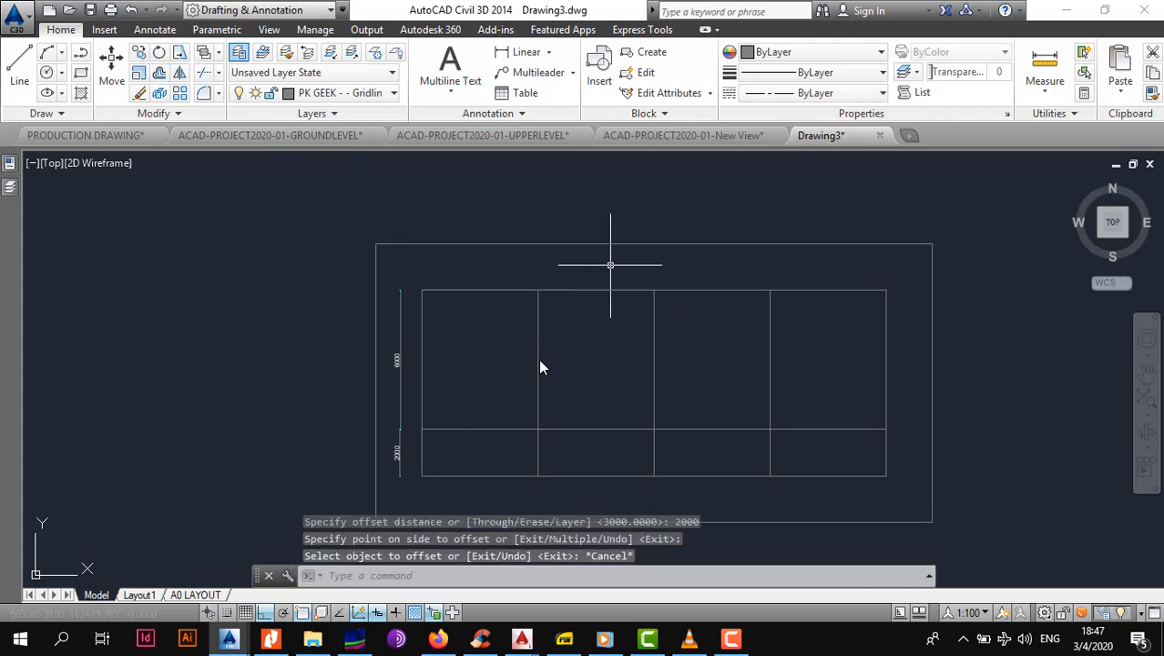
Extend all five vertical gridlines upwards to the outer rectangle as the boundary edge.
{"action": "scroll", "coordinate": [615, 219], "scroll_direction": "down", "scroll_amount": 3}
{"action": "left_click", "coordinate": [615, 212]}
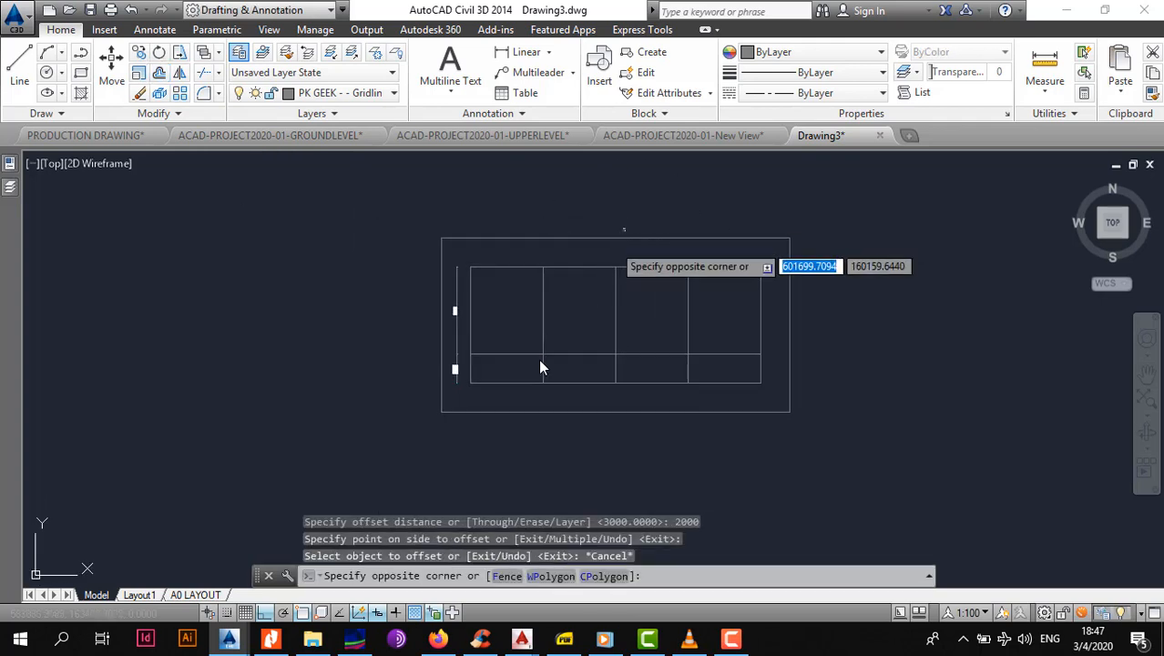
{"action": "left_click", "coordinate": [609, 245]}
{"action": "type", "text": "ex"}
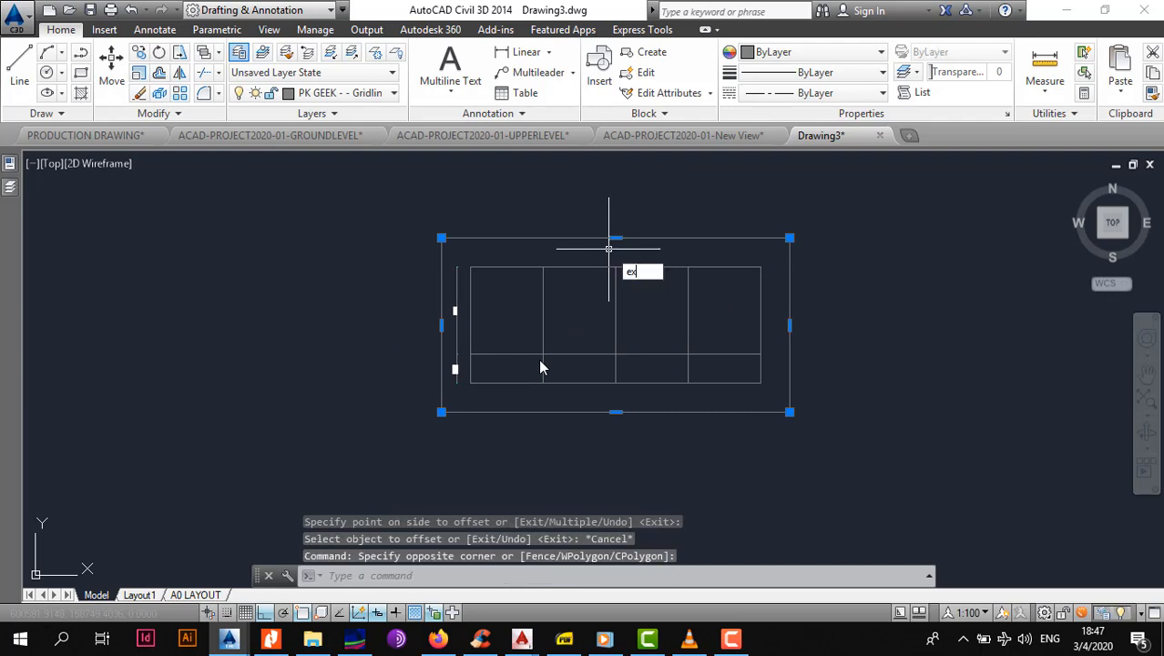
{"action": "key", "text": "Return"}
{"action": "left_click", "coordinate": [716, 294]}
{"action": "left_click", "coordinate": [516, 318]}
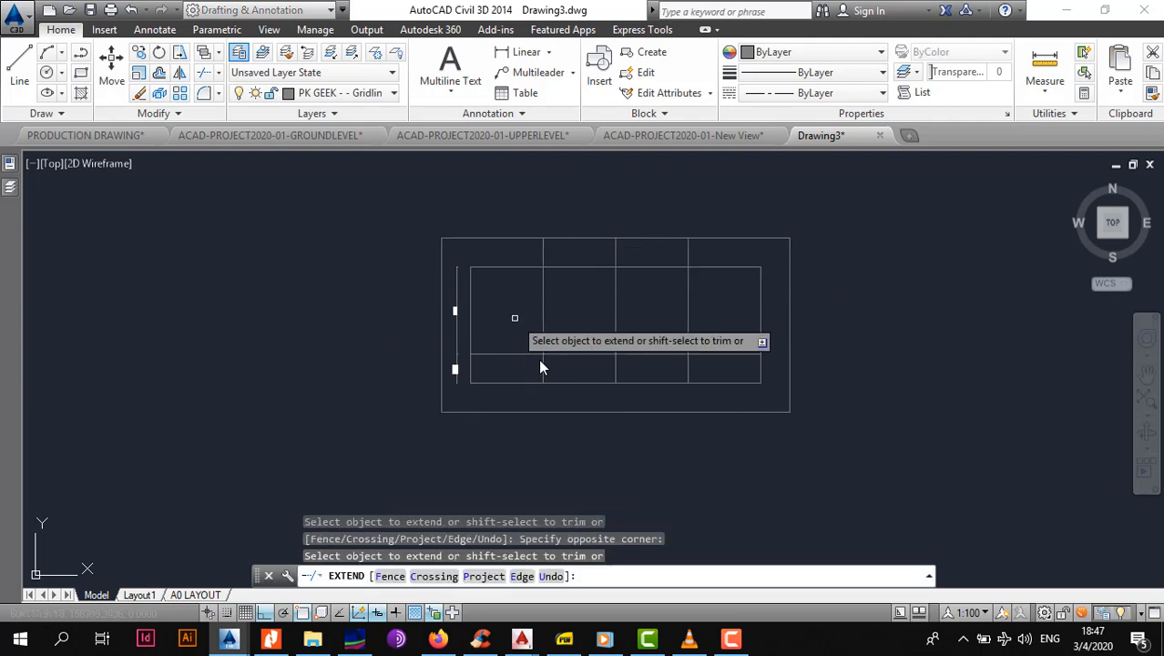
{"action": "left_click", "coordinate": [481, 314]}
{"action": "left_click", "coordinate": [458, 312]}
{"action": "left_click", "coordinate": [764, 306]}
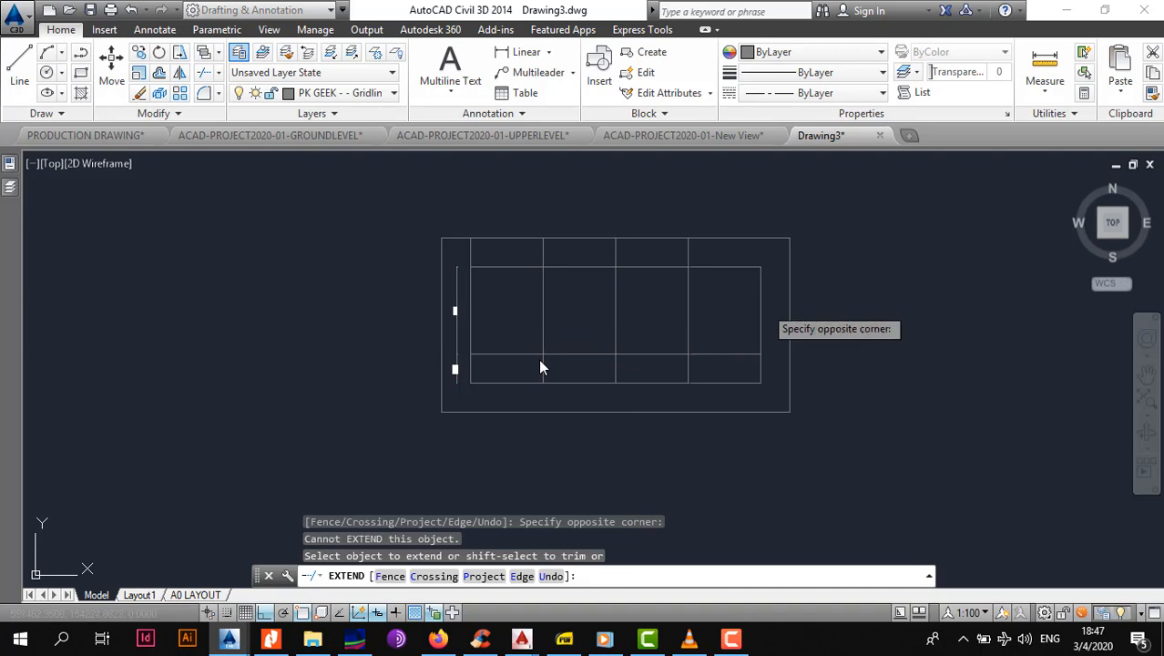
{"action": "left_click", "coordinate": [739, 310]}
Extend the three horizontal gridlines at both ends to the outer rectangle.
{"action": "left_click", "coordinate": [738, 255]}
{"action": "left_click", "coordinate": [700, 387]}
{"action": "left_click", "coordinate": [578, 267]}
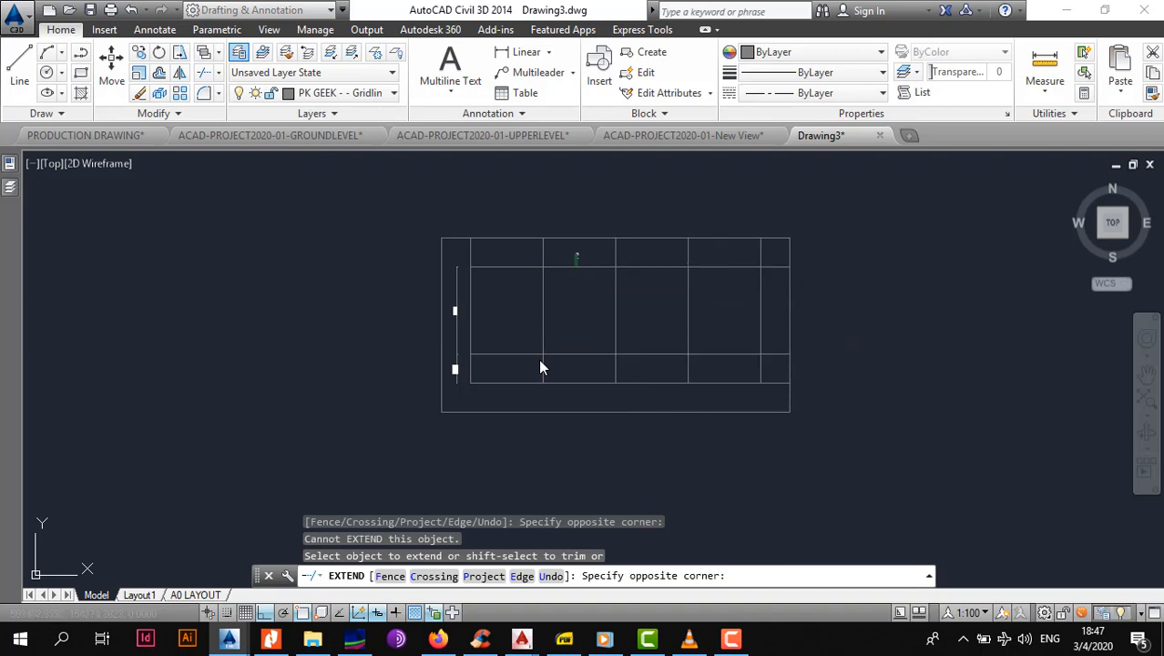
{"action": "left_click", "coordinate": [531, 398]}
{"action": "key", "text": "Escape"}
Extend all five vertical gridlines downwards to the lower edge of the outer rectangle.
{"action": "middle_click_drag", "start_coordinate": [488, 276], "coordinate": [478, 310]}
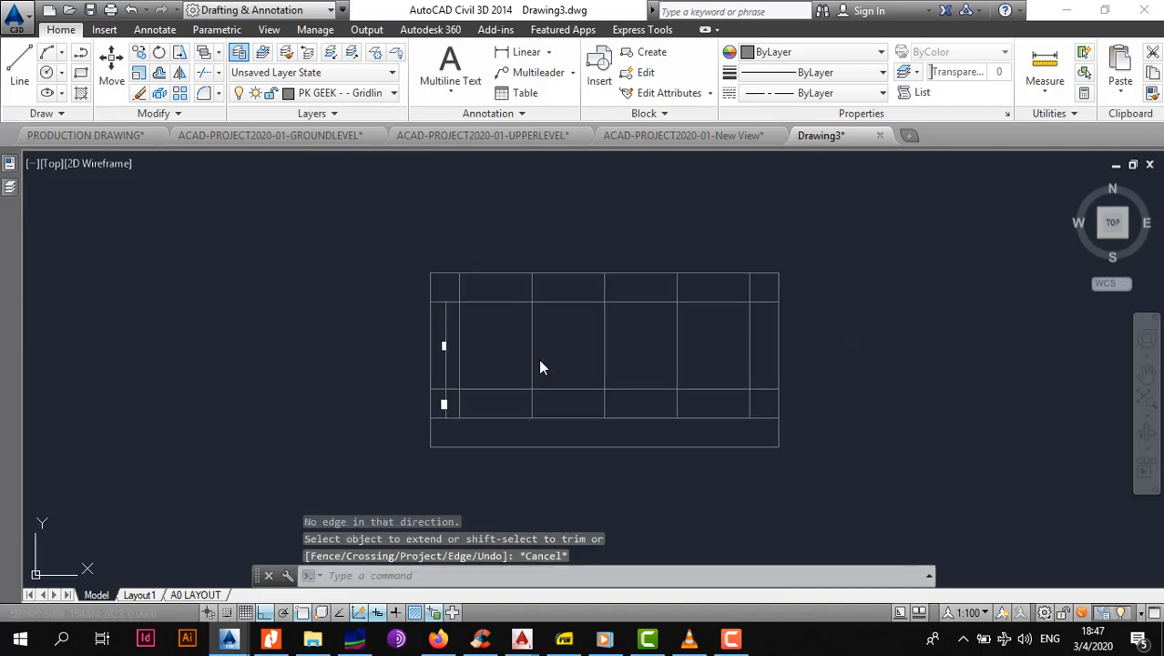
{"action": "left_click", "coordinate": [508, 440]}
{"action": "left_click", "coordinate": [507, 454]}
{"action": "key", "text": "space"}
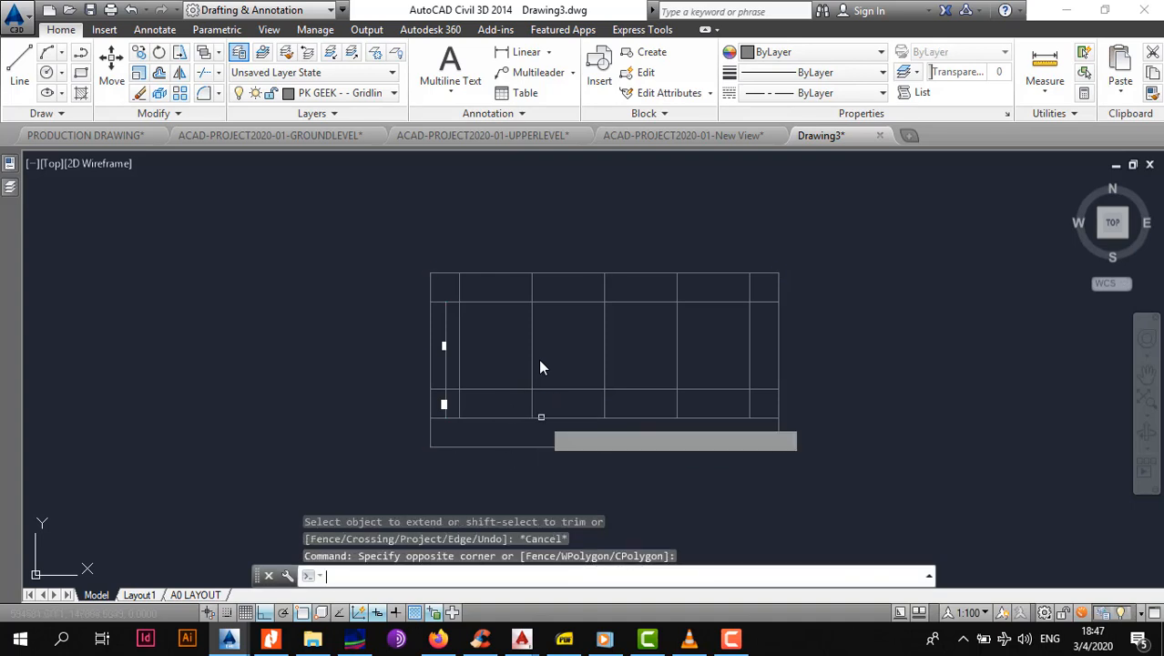
{"action": "left_click", "coordinate": [644, 412]}
{"action": "left_click", "coordinate": [503, 402]}
{"action": "left_click", "coordinate": [472, 402]}
{"action": "left_click", "coordinate": [453, 401]}
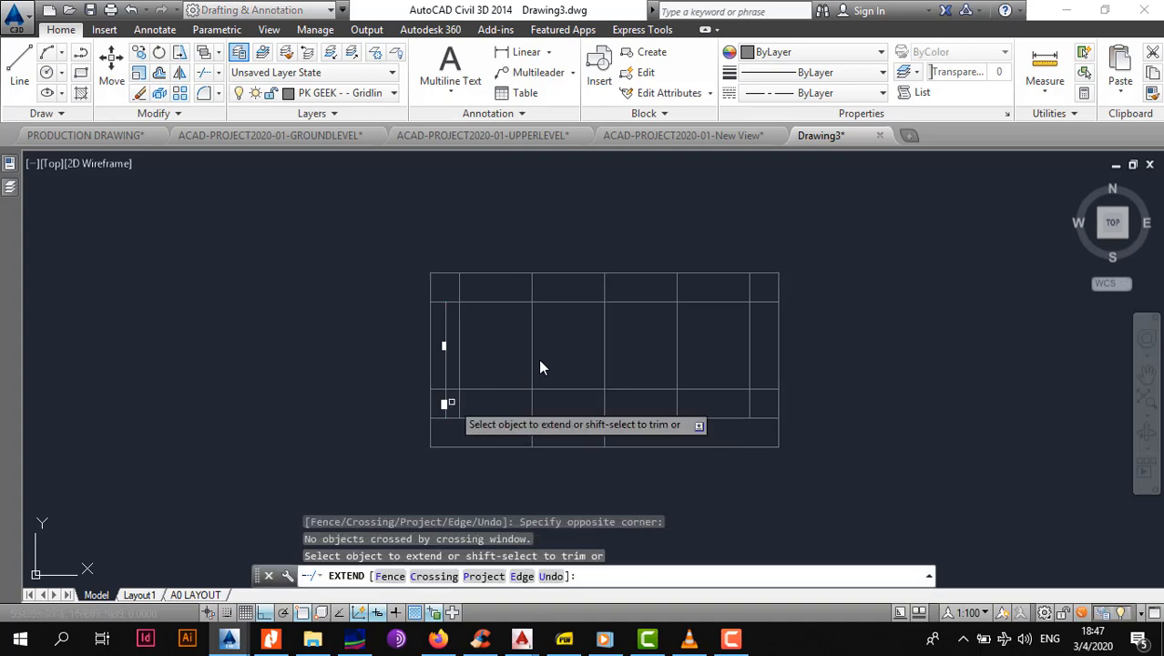
{"action": "left_click", "coordinate": [683, 420]}
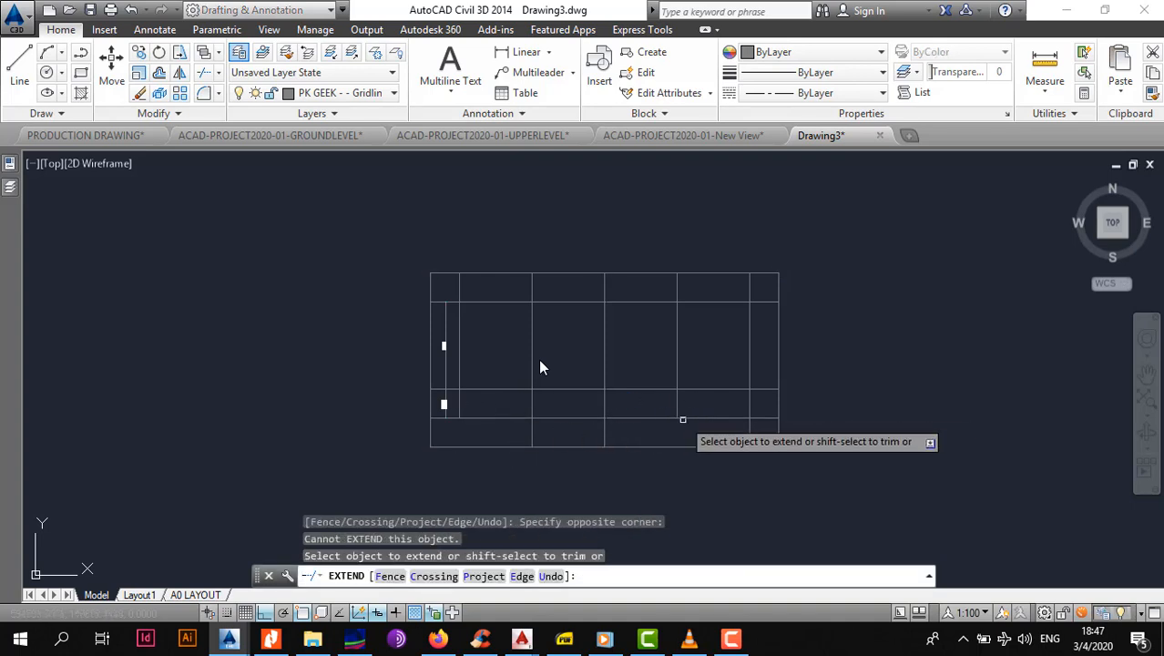
{"action": "left_click", "coordinate": [682, 407]}
{"action": "left_click", "coordinate": [645, 407]}
{"action": "left_click", "coordinate": [464, 405]}
{"action": "left_click", "coordinate": [452, 406]}
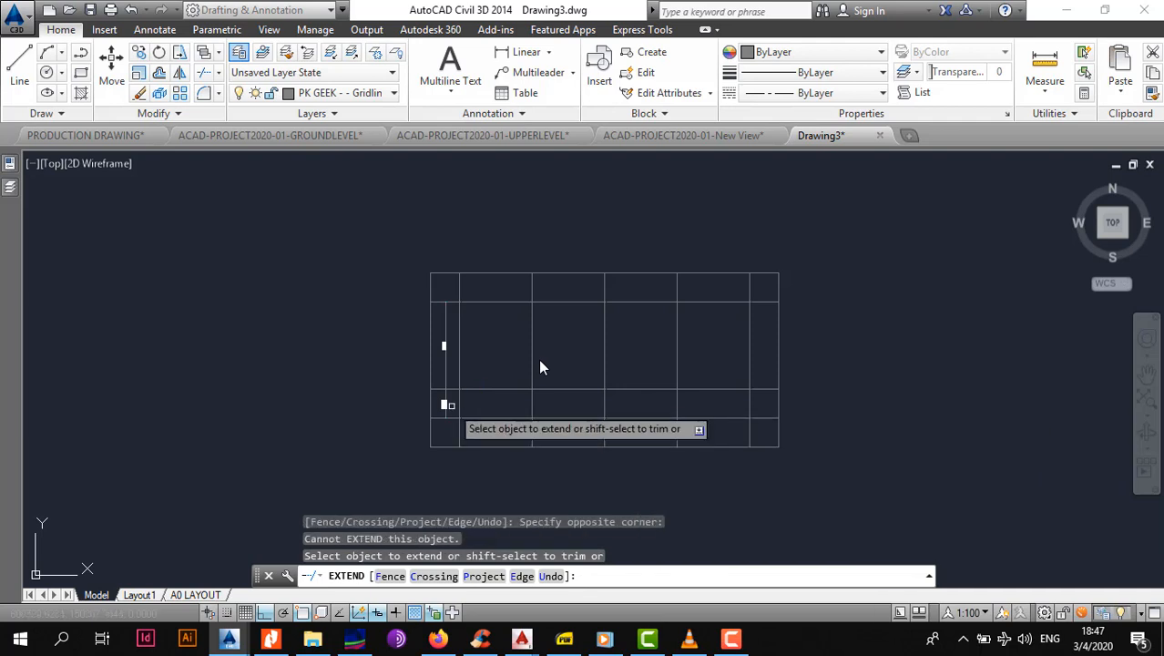
{"action": "key", "text": "Escape"}
Copy grid bubble A with its letter from the architectural plan, by the bubble's lowest point with Ortho off, onto the first vertical gridline's upper end.
{"action": "scroll", "coordinate": [499, 409], "scroll_direction": "down", "scroll_amount": 5}
{"action": "scroll", "coordinate": [499, 409], "scroll_direction": "up", "scroll_amount": 3}
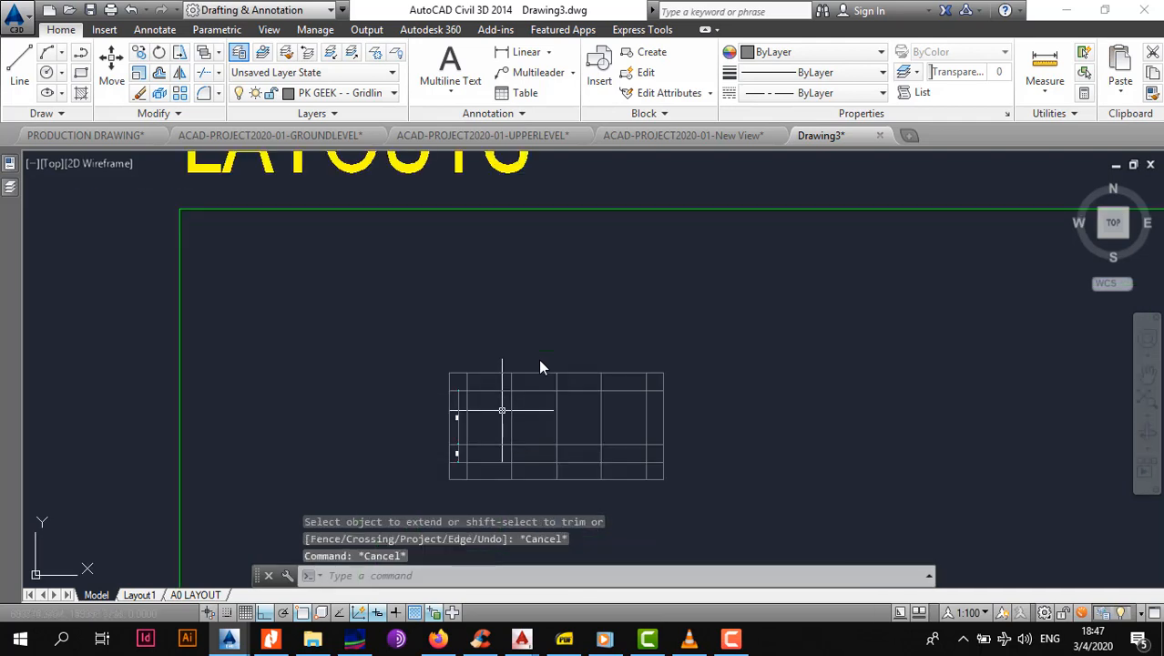
{"action": "scroll", "coordinate": [521, 427], "scroll_direction": "up", "scroll_amount": 4}
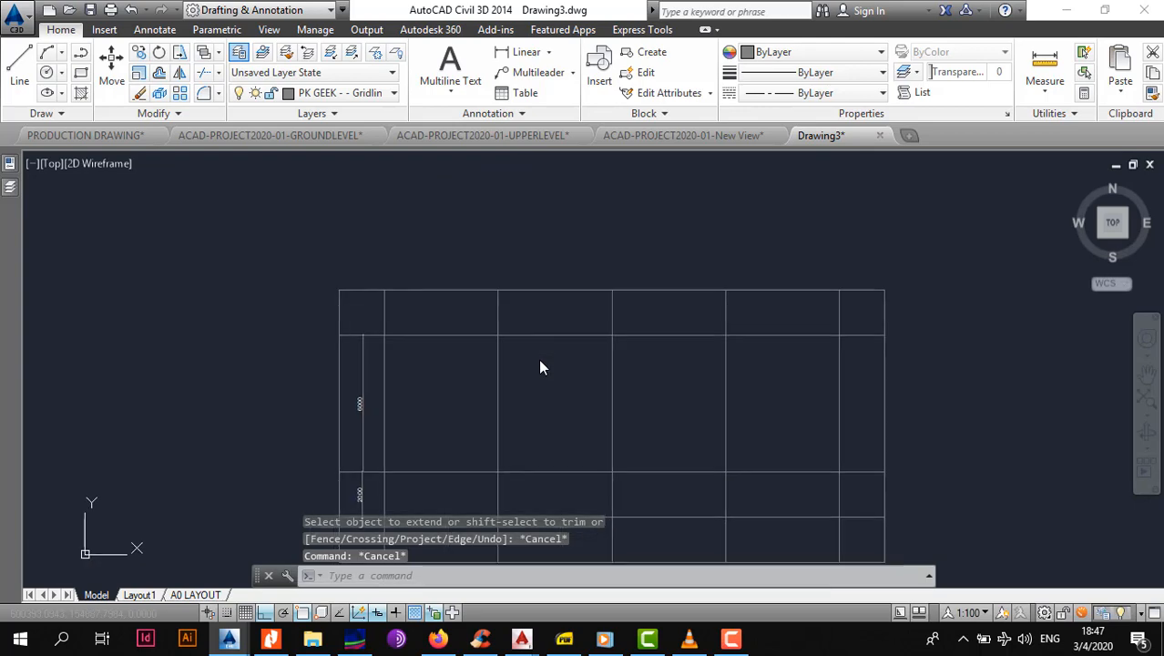
{"action": "scroll", "coordinate": [556, 328], "scroll_direction": "down", "scroll_amount": 7}
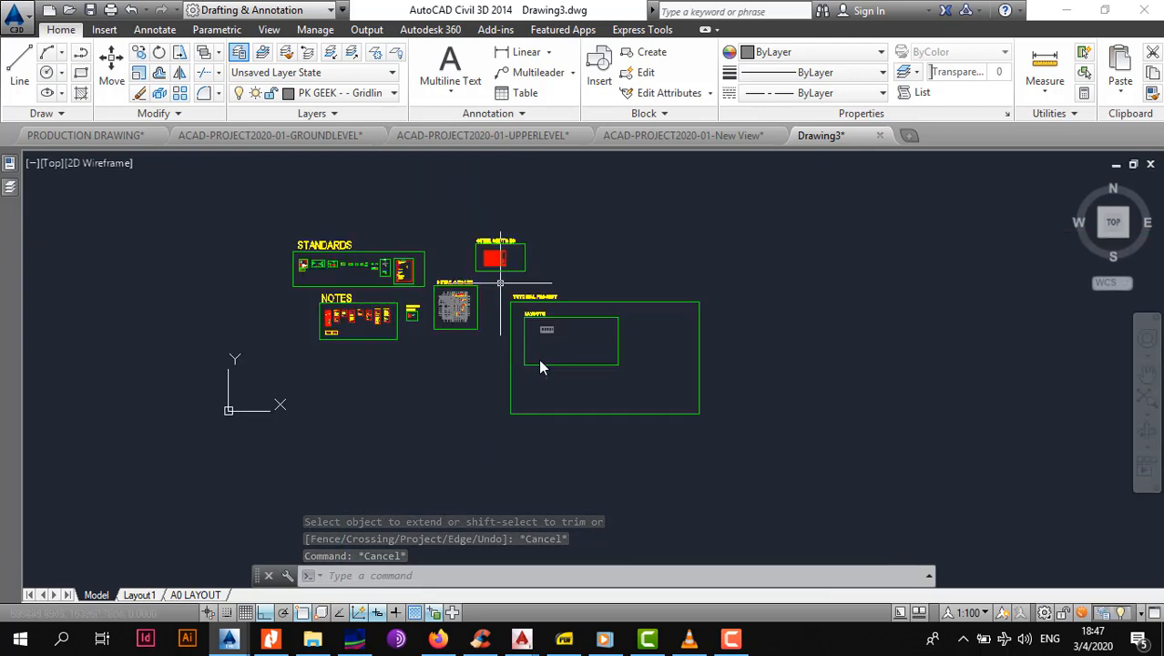
{"action": "scroll", "coordinate": [540, 367], "scroll_direction": "up", "scroll_amount": 7}
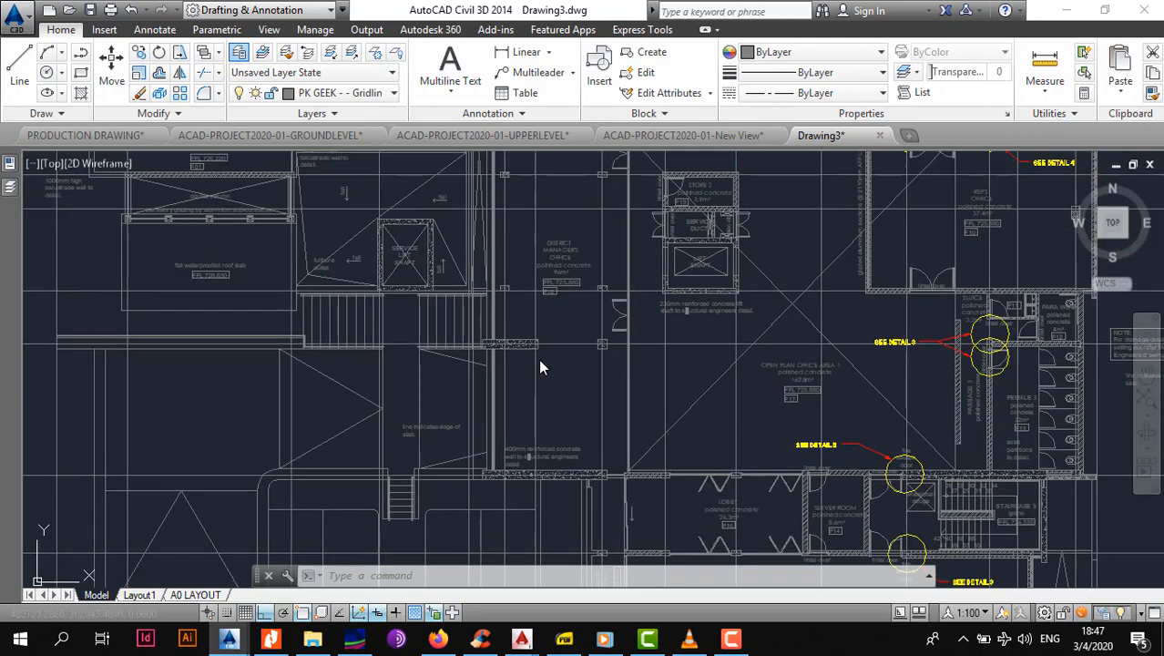
{"action": "scroll", "coordinate": [507, 499], "scroll_direction": "down", "scroll_amount": 5}
{"action": "middle_click_drag", "start_coordinate": [356, 239], "coordinate": [406, 314]}
{"action": "scroll", "coordinate": [406, 315], "scroll_direction": "up", "scroll_amount": 8}
{"action": "left_click", "coordinate": [277, 225]}
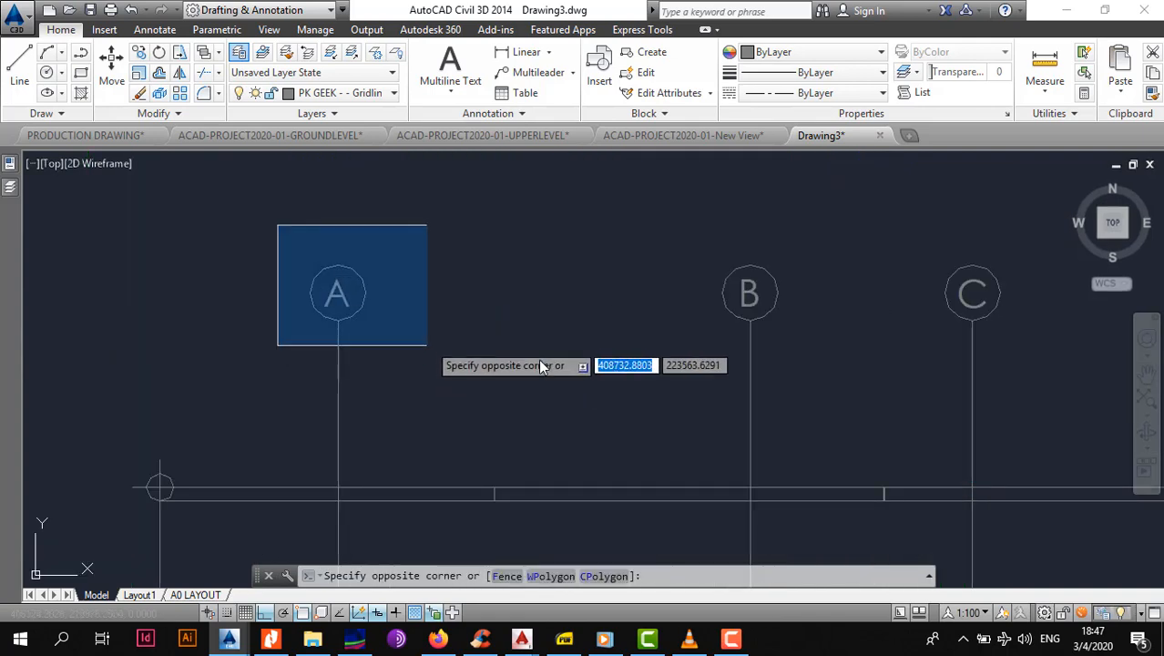
{"action": "left_click", "coordinate": [541, 366]}
{"action": "left_click", "coordinate": [61, 30]}
{"action": "left_click", "coordinate": [139, 52]}
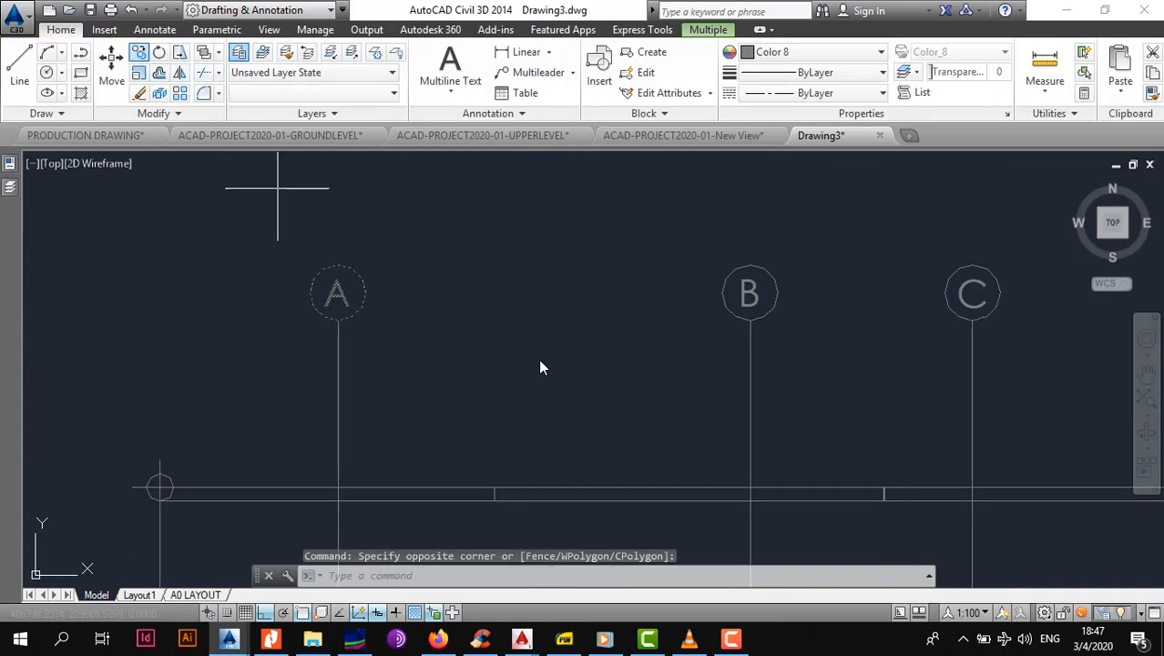
{"action": "left_click", "coordinate": [338, 321]}
{"action": "scroll", "coordinate": [456, 350], "scroll_direction": "down", "scroll_amount": 10}
{"action": "middle_click_drag", "start_coordinate": [1107, 535], "coordinate": [396, 329]}
{"action": "key", "text": "F8"}
{"action": "scroll", "coordinate": [360, 342], "scroll_direction": "up", "scroll_amount": 5}
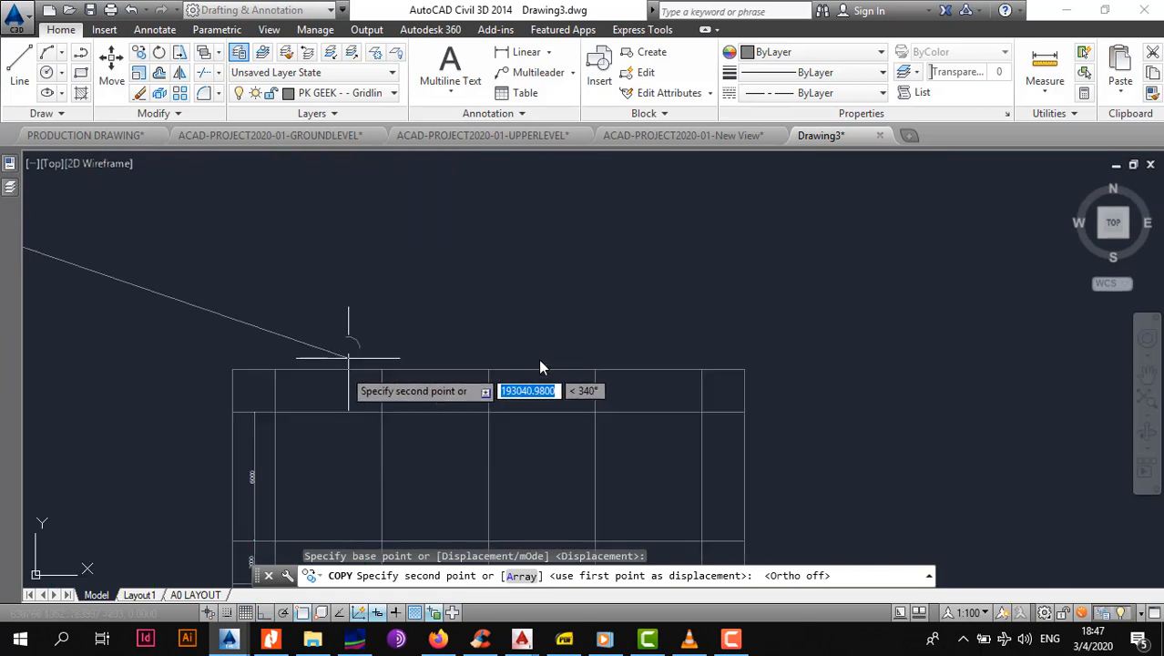
{"action": "left_click", "coordinate": [235, 369]}
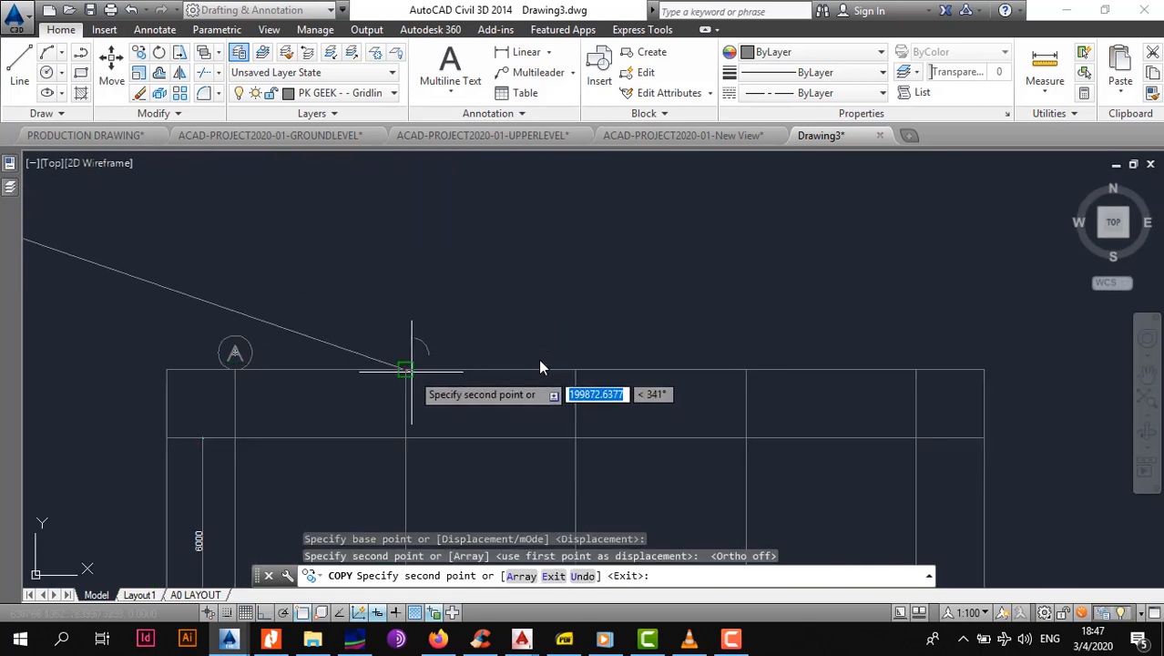
Place further copies of bubble A on the upper ends of the other four vertical gridlines.
{"action": "left_click", "coordinate": [405, 369]}
{"action": "left_click", "coordinate": [576, 369]}
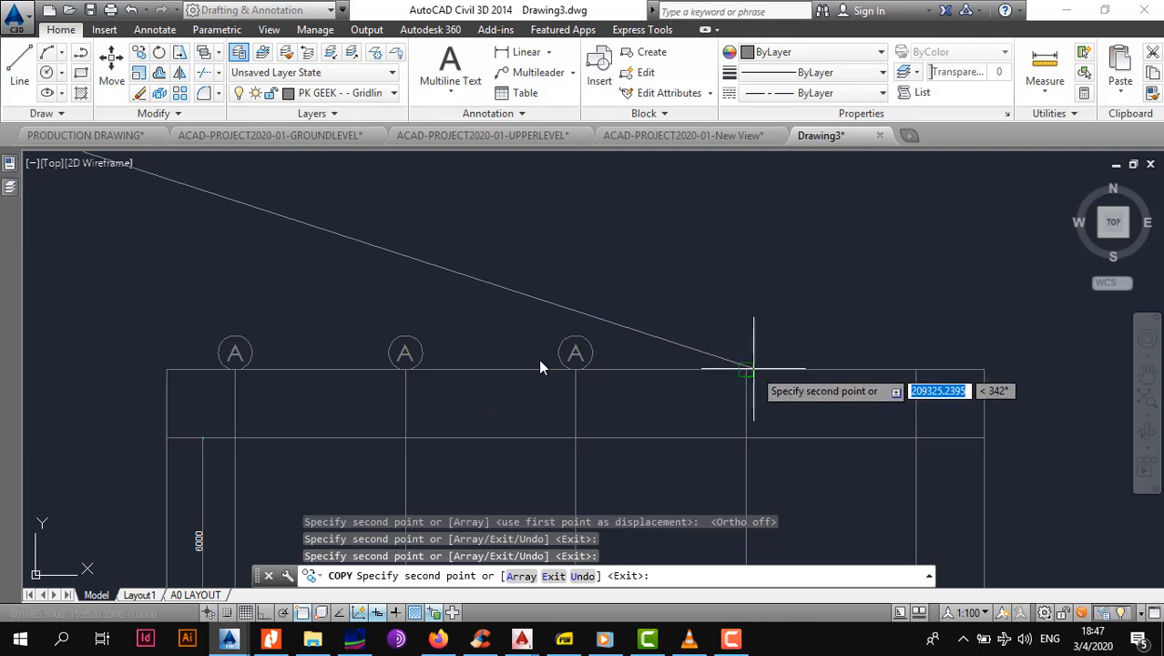
{"action": "left_click", "coordinate": [746, 369]}
{"action": "left_click", "coordinate": [916, 369]}
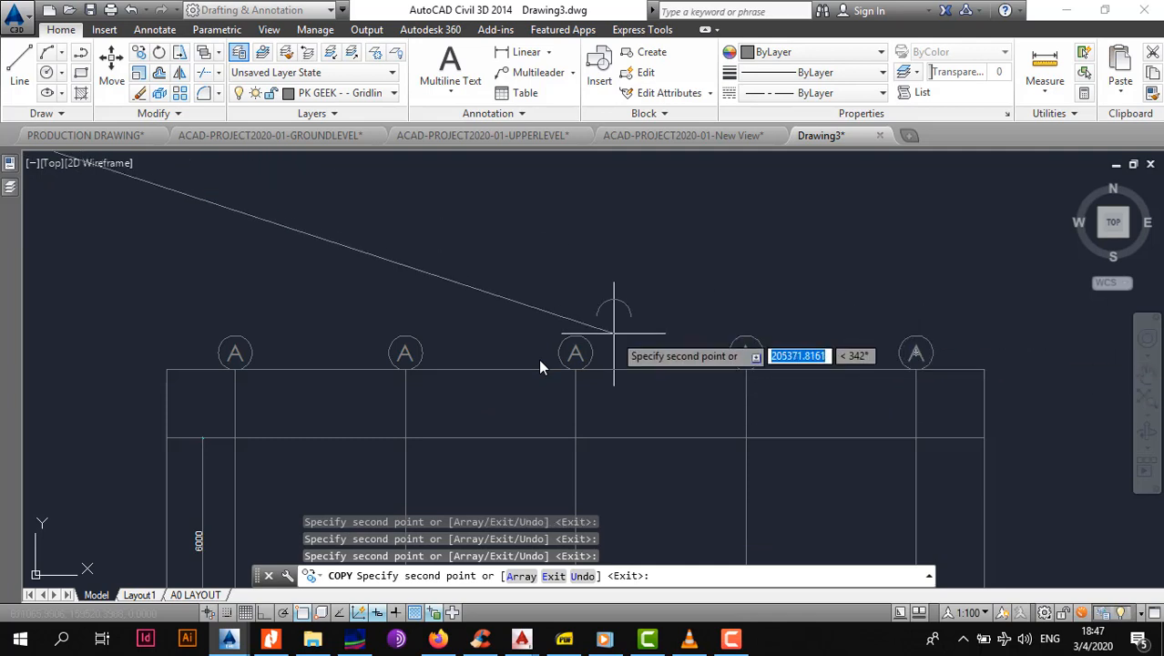
{"action": "scroll", "coordinate": [613, 329], "scroll_direction": "down", "scroll_amount": 2}
{"action": "middle_click_drag", "start_coordinate": [372, 370], "coordinate": [514, 241]}
{"action": "key", "text": "Escape"}
Relabel the copied grid bubbles on the first and second vertical gridlines as 1 and 2.
{"action": "scroll", "coordinate": [499, 214], "scroll_direction": "up", "scroll_amount": 6}
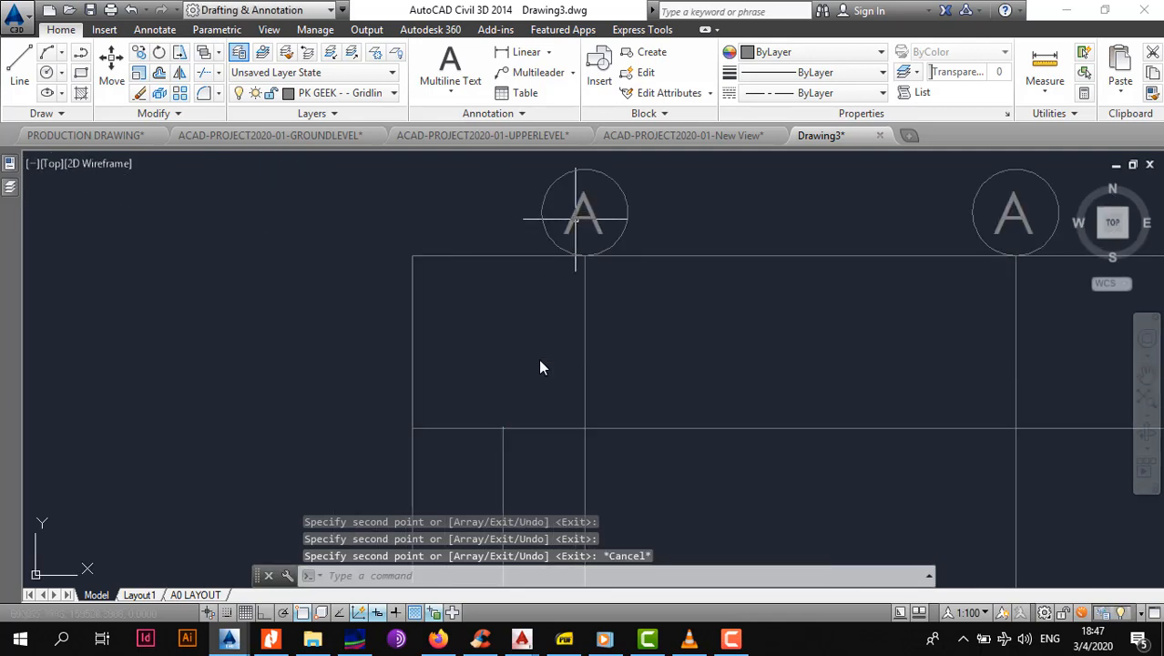
{"action": "double_click", "coordinate": [588, 220]}
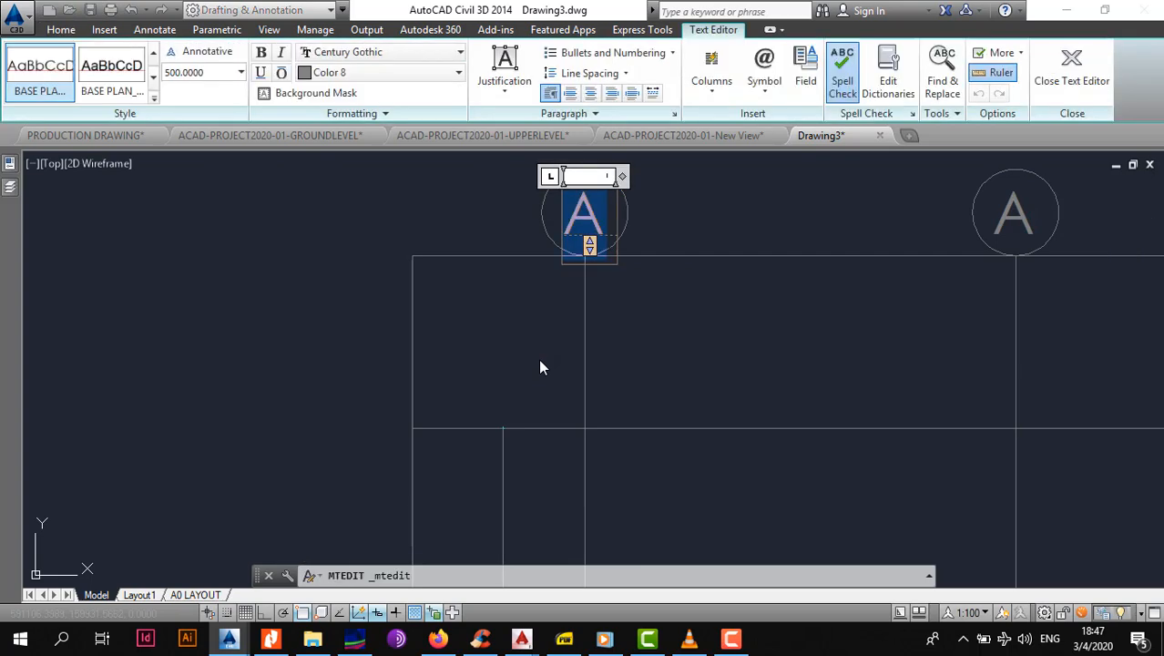
{"action": "type", "text": "1"}
{"action": "left_click", "coordinate": [538, 359]}
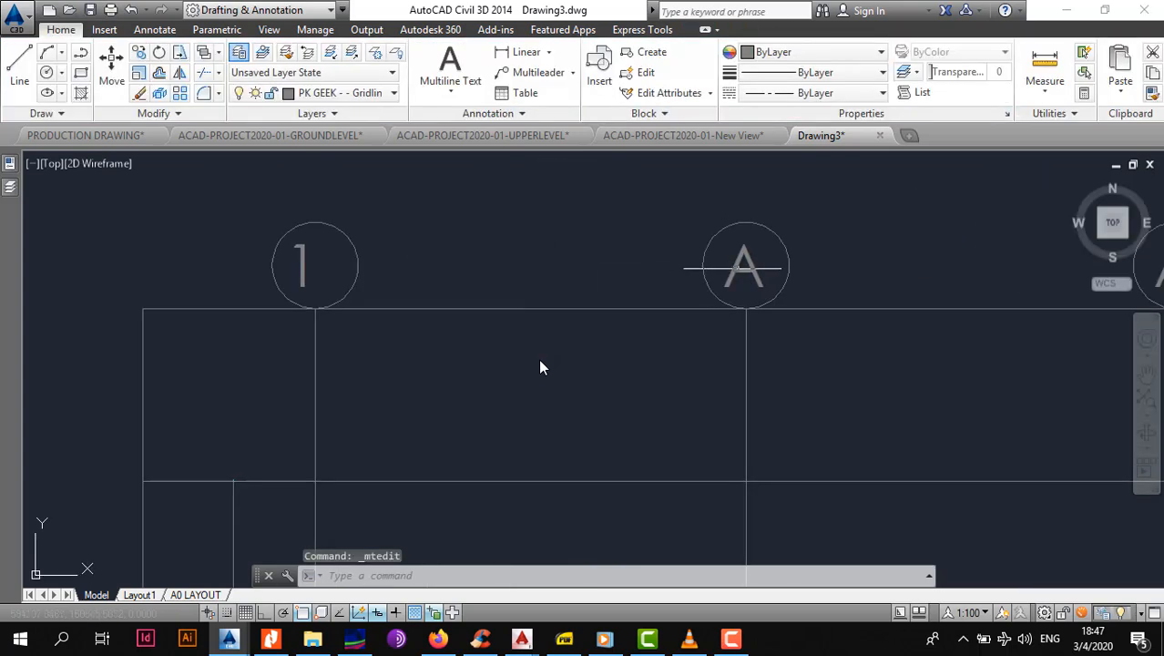
{"action": "left_click", "coordinate": [745, 264]}
{"action": "key", "text": "Return"}
{"action": "type", "text": "2"}
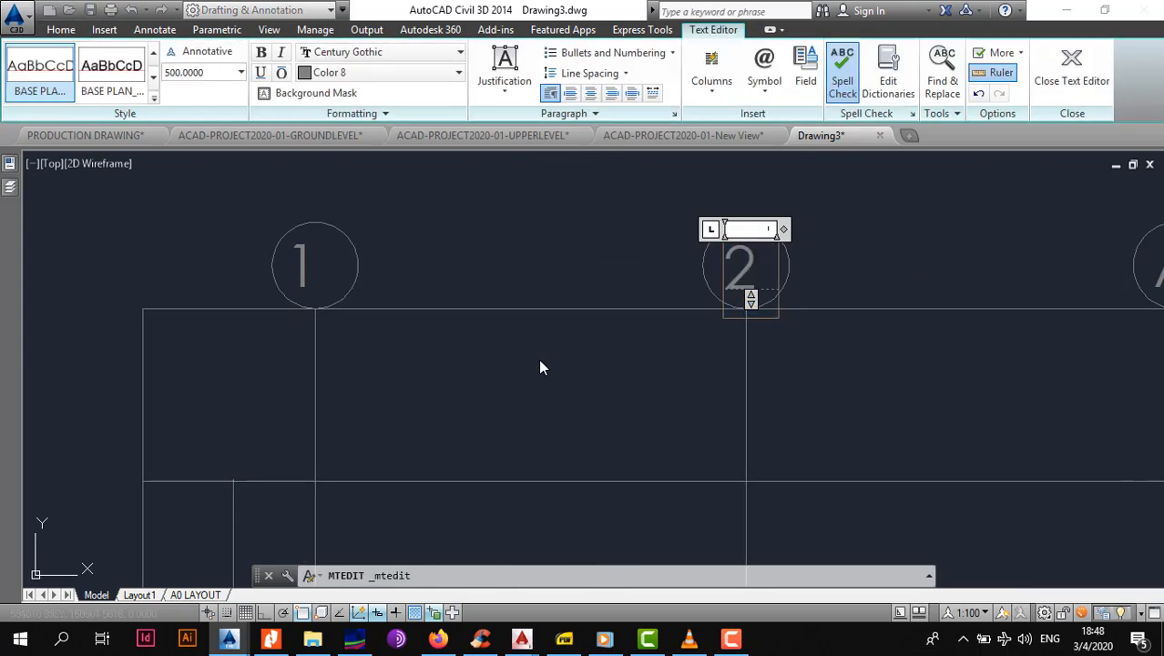
{"action": "left_click", "coordinate": [539, 359]}
Relabel the grid bubbles on the third, fourth and fifth vertical gridlines as 3, 4 and 5.
{"action": "scroll", "coordinate": [539, 359], "scroll_direction": "down", "scroll_amount": 5}
{"action": "scroll", "coordinate": [540, 367], "scroll_direction": "up", "scroll_amount": 5}
{"action": "left_click", "coordinate": [684, 275]}
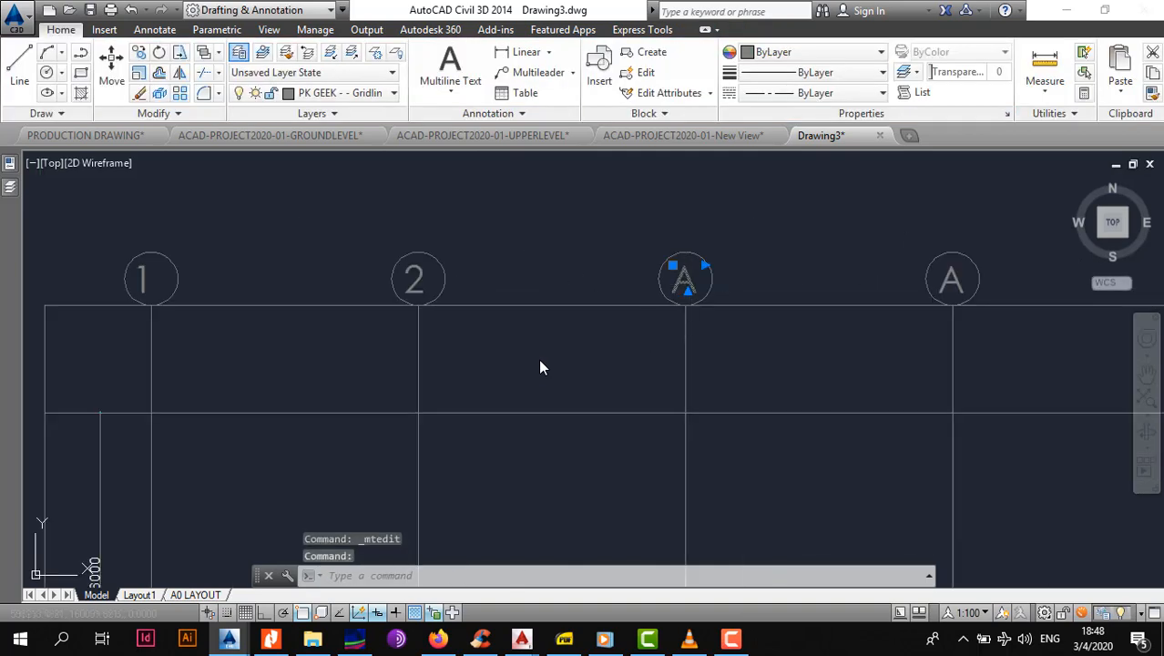
{"action": "key", "text": "Return"}
{"action": "type", "text": "3"}
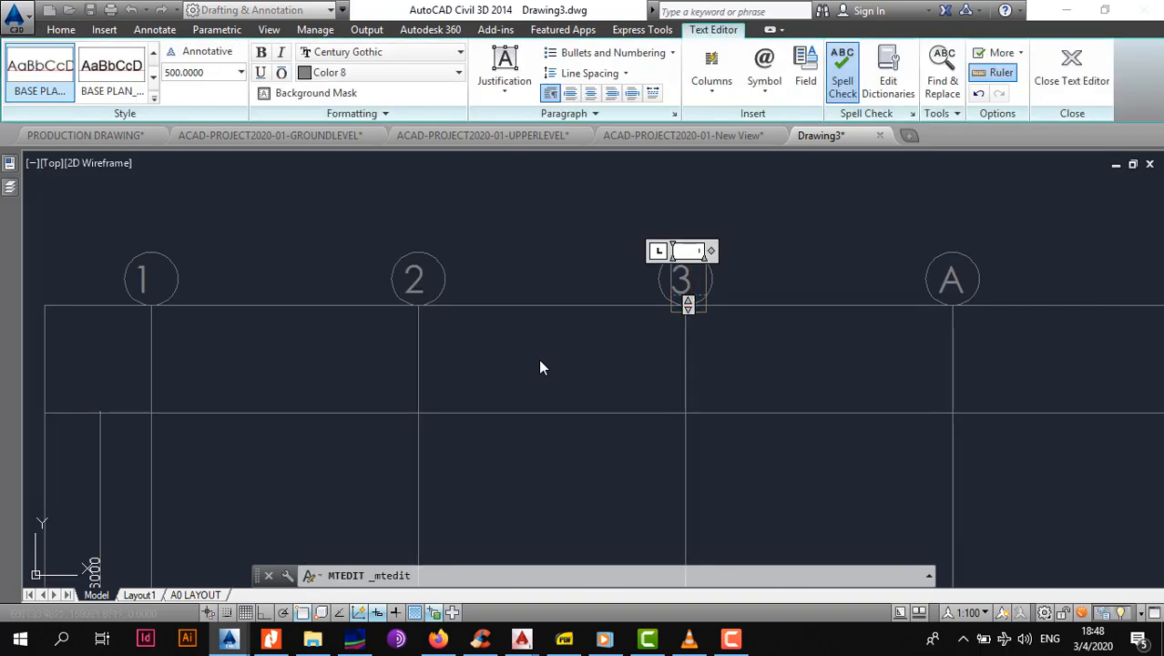
{"action": "left_click", "coordinate": [540, 367]}
{"action": "key", "text": "Return"}
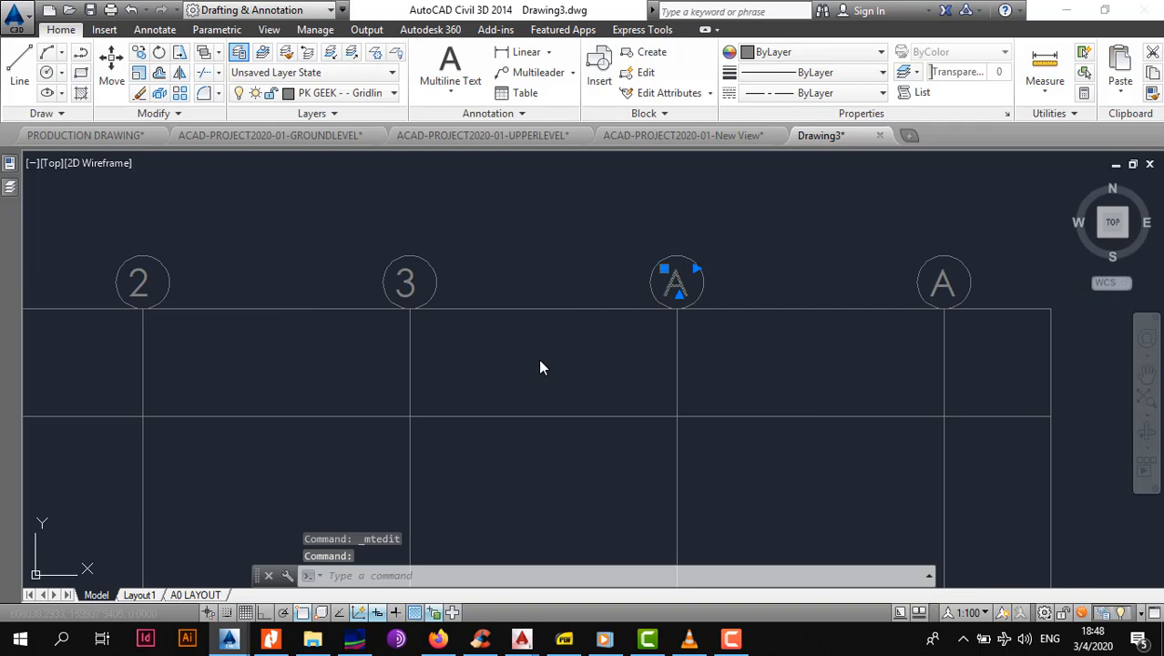
{"action": "type", "text": "4"}
{"action": "left_click", "coordinate": [540, 368]}
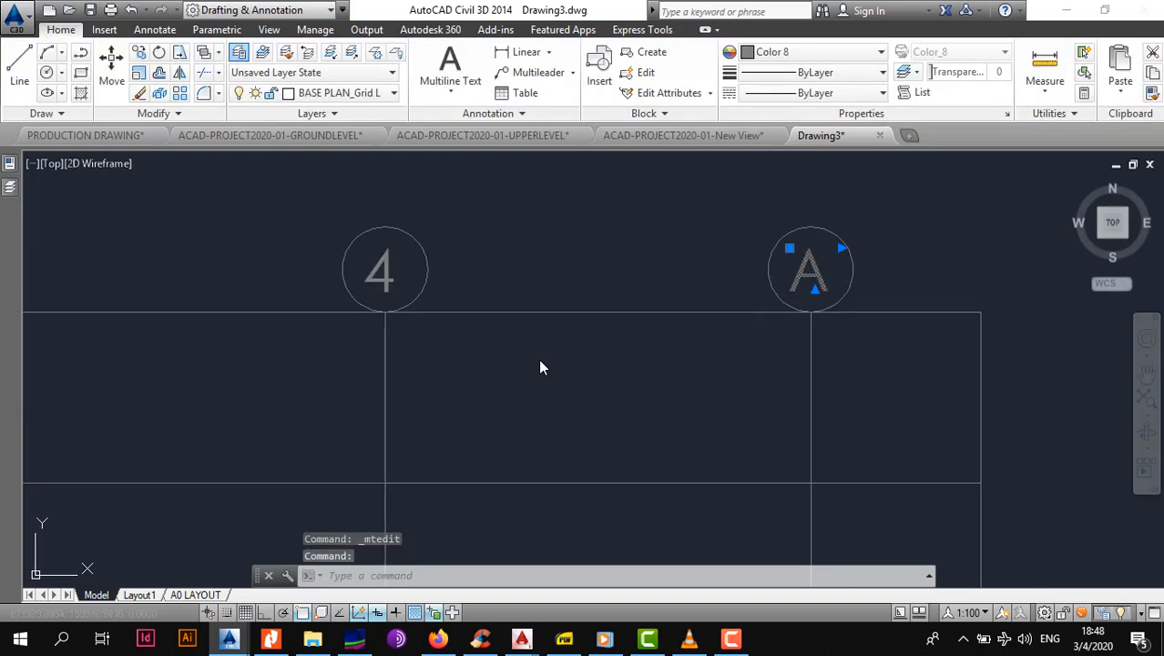
{"action": "key", "text": "Return"}
{"action": "type", "text": "5"}
{"action": "left_click", "coordinate": [540, 367]}
Copy grid bubble 1 with its number from the architectural plan, by the circle's rightmost point, onto the uppermost horizontal gridline's left end.
{"action": "scroll", "coordinate": [541, 367], "scroll_direction": "down", "scroll_amount": 12}
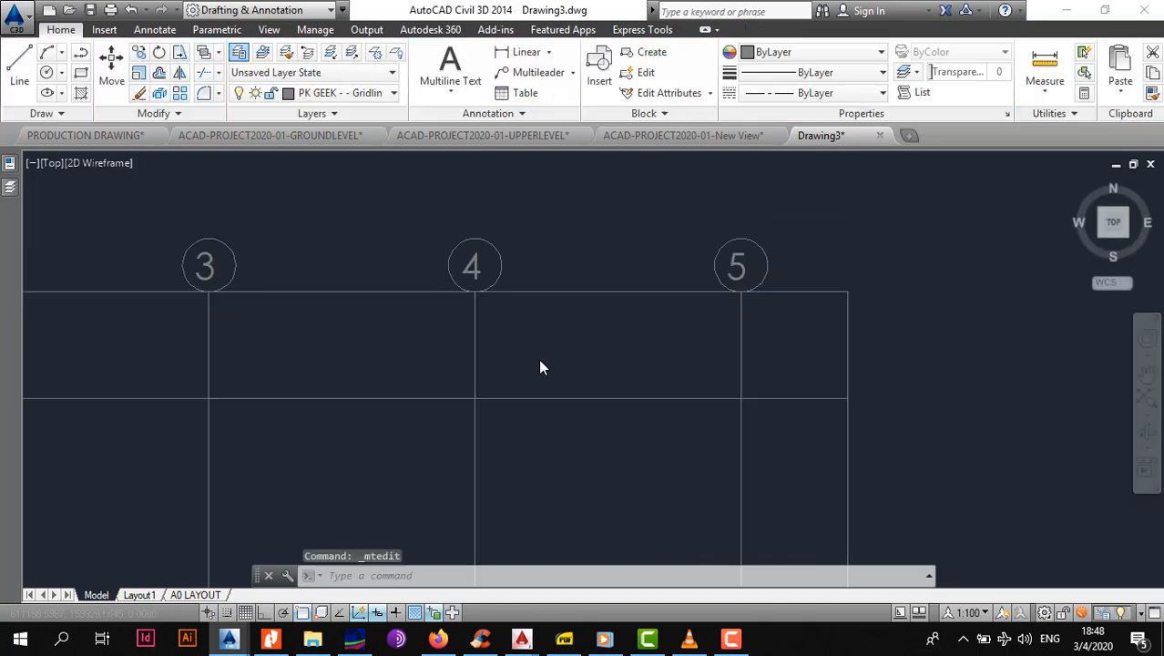
{"action": "scroll", "coordinate": [547, 415], "scroll_direction": "down", "scroll_amount": 6}
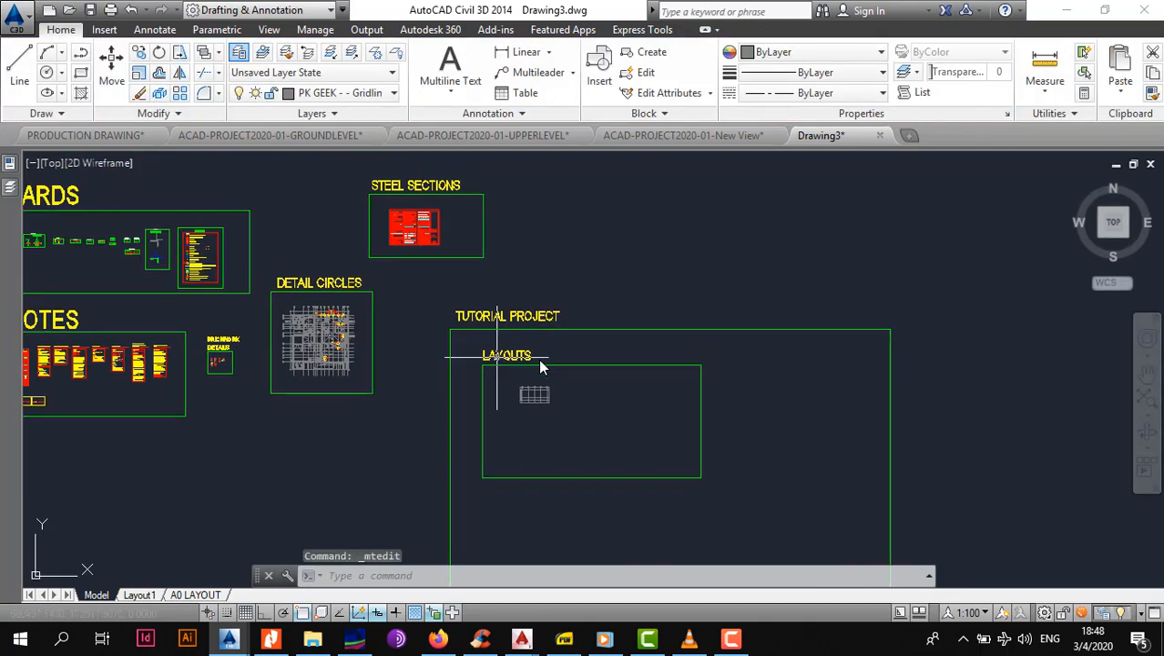
{"action": "scroll", "coordinate": [285, 319], "scroll_direction": "up", "scroll_amount": 9}
{"action": "middle_click_drag", "start_coordinate": [217, 242], "coordinate": [341, 367]}
{"action": "key", "text": "Escape"}
{"action": "scroll", "coordinate": [348, 367], "scroll_direction": "up", "scroll_amount": 8}
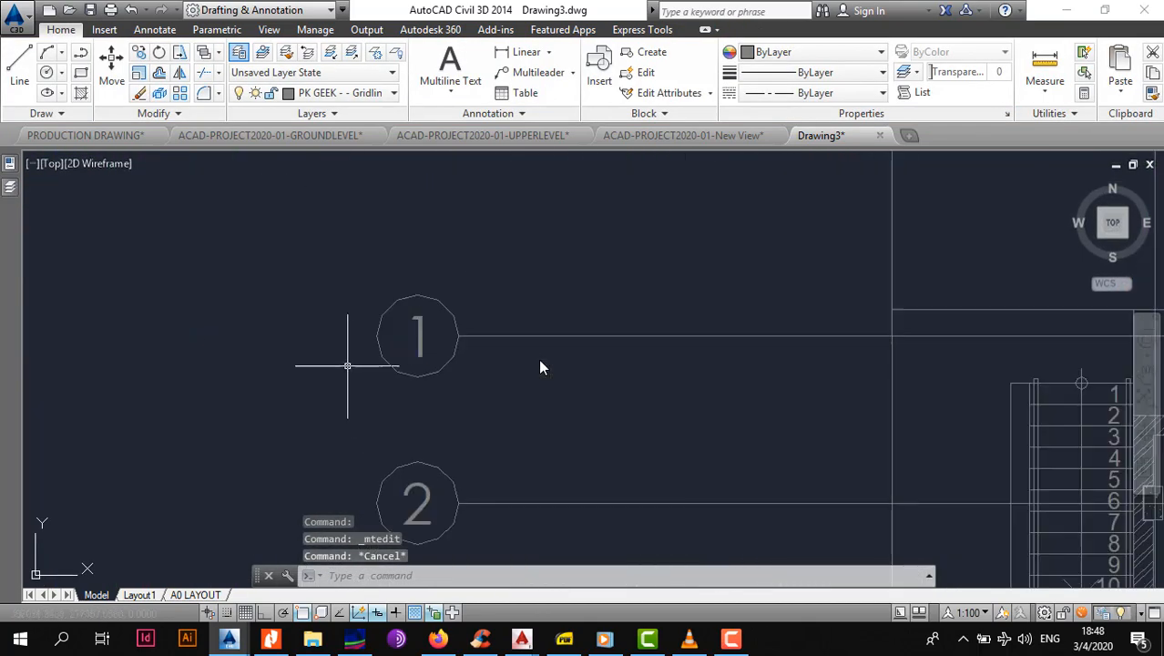
{"action": "left_click", "coordinate": [314, 245]}
{"action": "left_click", "coordinate": [531, 435]}
{"action": "left_click", "coordinate": [61, 30]}
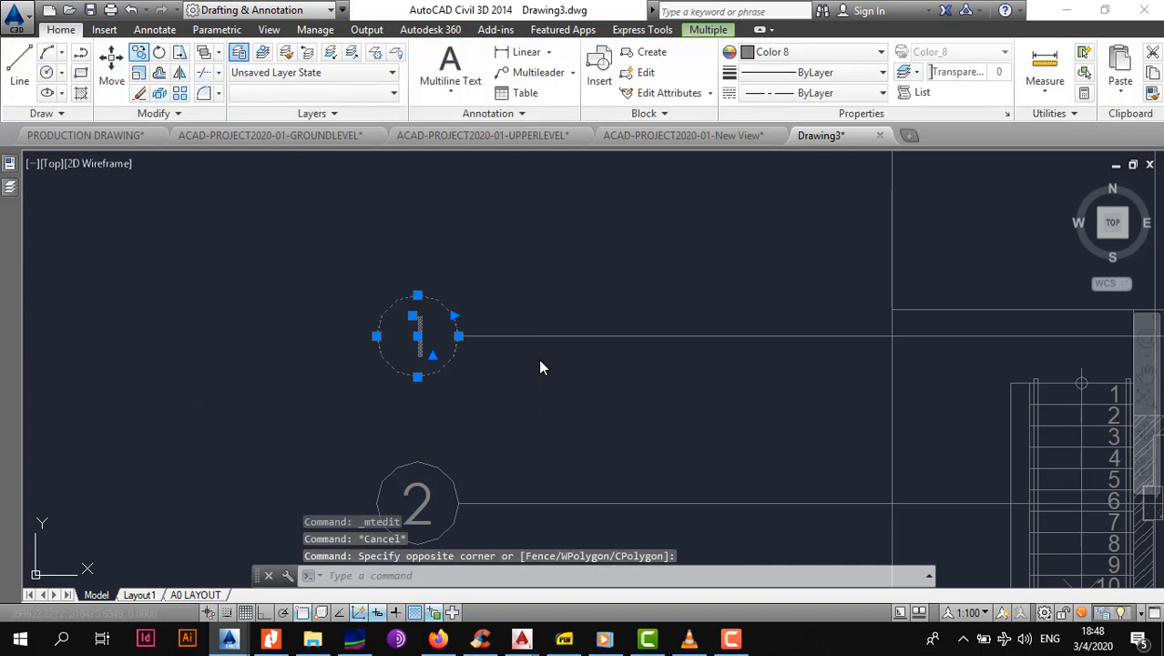
{"action": "left_click", "coordinate": [139, 52]}
{"action": "left_click", "coordinate": [459, 337]}
{"action": "scroll", "coordinate": [508, 355], "scroll_direction": "down", "scroll_amount": 8}
{"action": "middle_click_drag", "start_coordinate": [892, 466], "coordinate": [69, 161]}
{"action": "scroll", "coordinate": [519, 291], "scroll_direction": "down", "scroll_amount": 5}
{"action": "scroll", "coordinate": [862, 405], "scroll_direction": "up", "scroll_amount": 8}
{"action": "scroll", "coordinate": [468, 343], "scroll_direction": "up", "scroll_amount": 6}
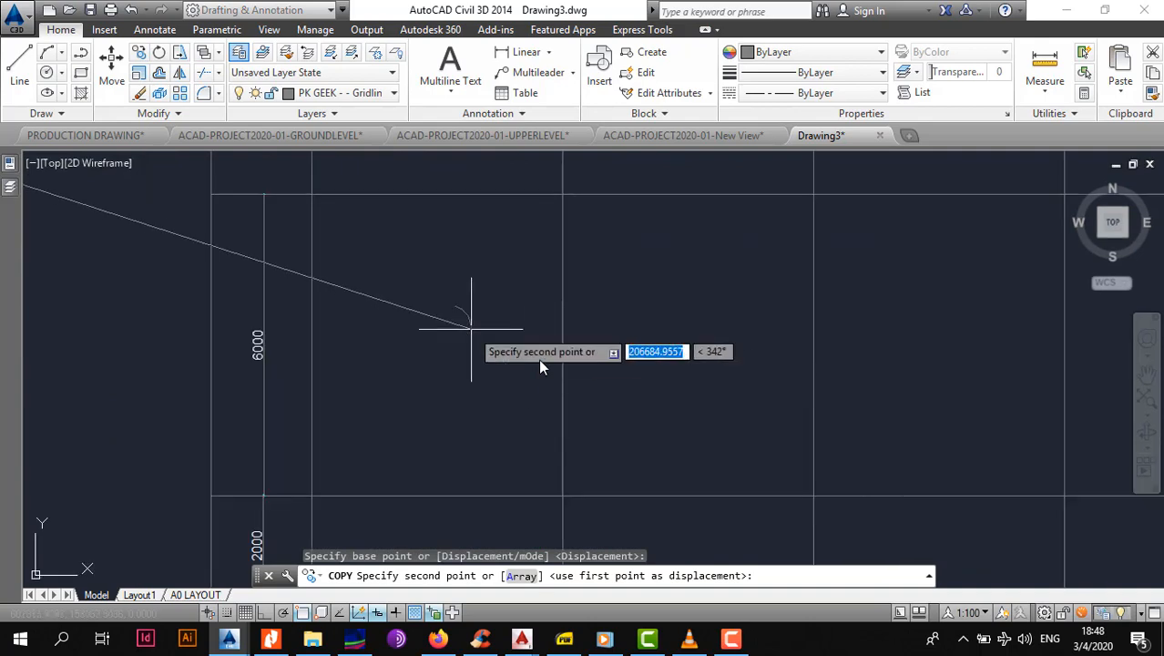
{"action": "left_click", "coordinate": [417, 299]}
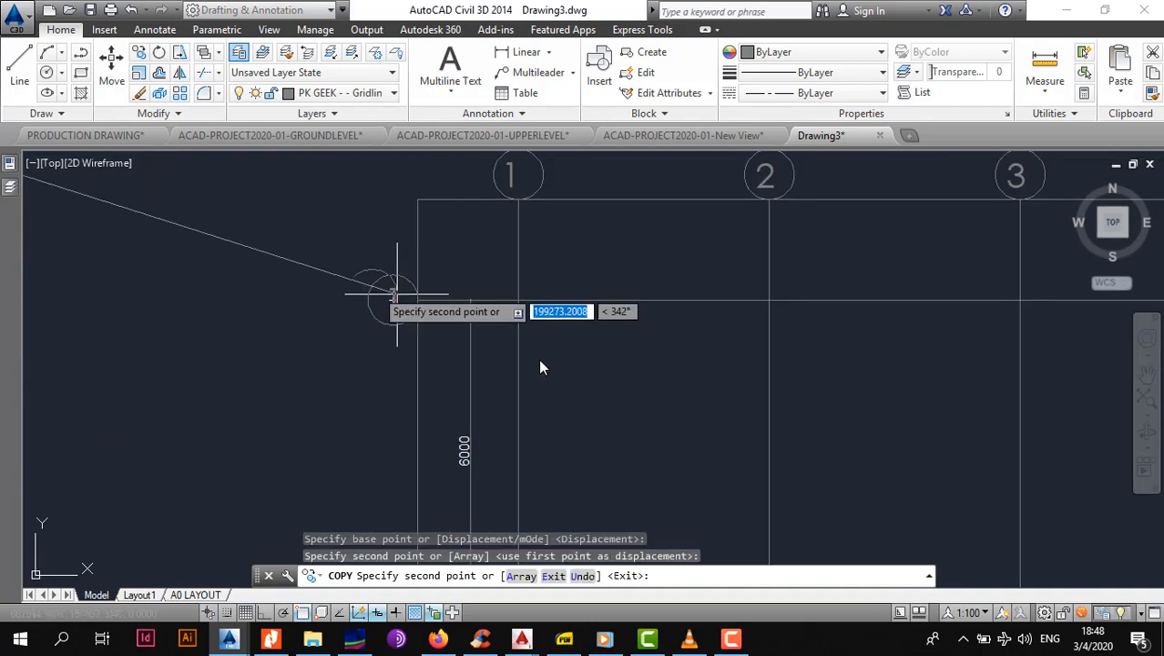
{"action": "scroll", "coordinate": [415, 306], "scroll_direction": "up", "scroll_amount": 4}
{"action": "key", "text": "Escape"}
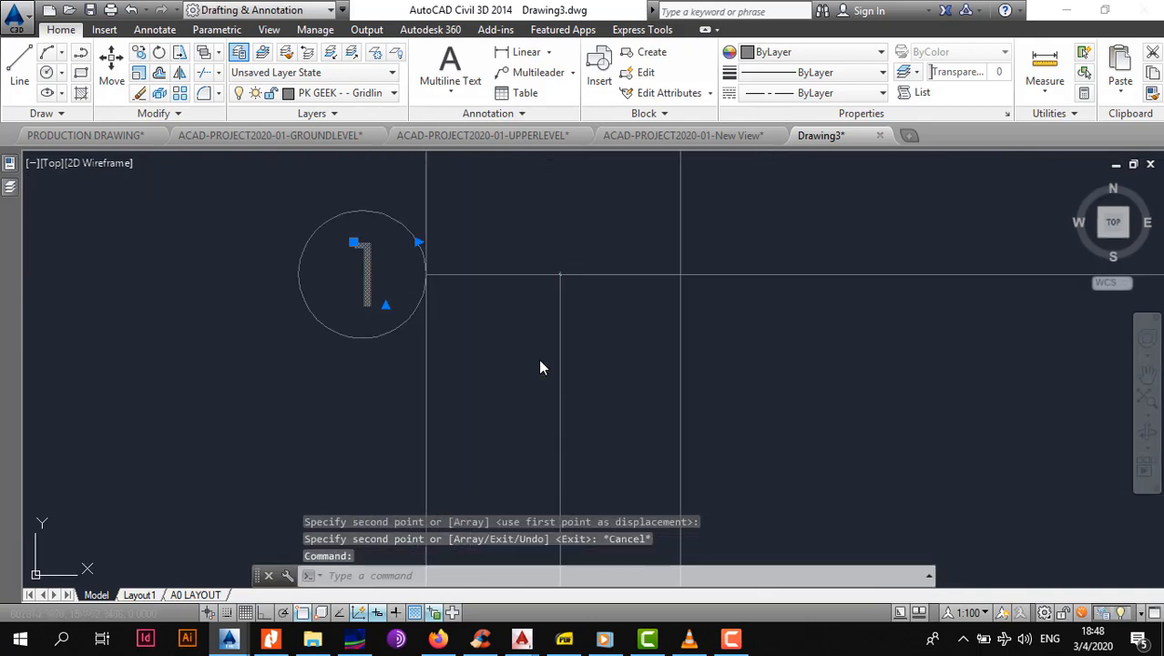
Change the number in the uppermost horizontal gridline's bubble to a capital A.
{"action": "double_click", "coordinate": [368, 273]}
{"action": "key", "text": "ctrl+a"}
{"action": "type", "text": "a"}
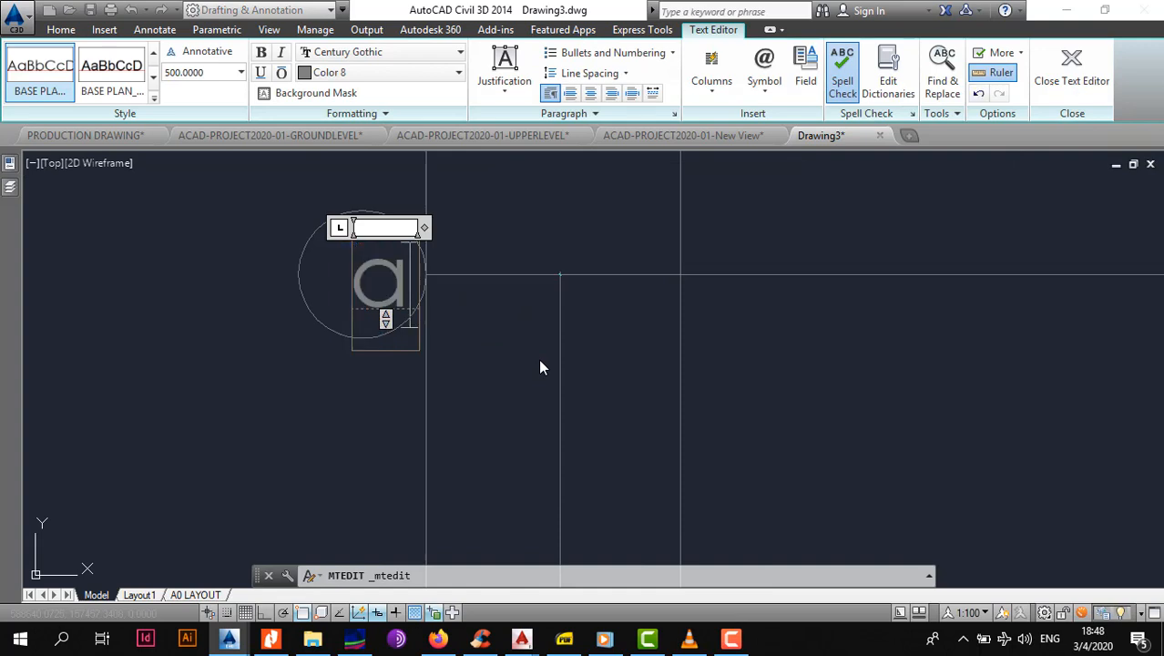
{"action": "key", "text": "BackSpace"}
{"action": "type", "text": "A"}
{"action": "left_click", "coordinate": [461, 260]}
Copy bubble A with its letter, by the circle's rightmost point, onto the left ends of the two lower horizontal gridlines.
{"action": "scroll", "coordinate": [437, 263], "scroll_direction": "down", "scroll_amount": 4}
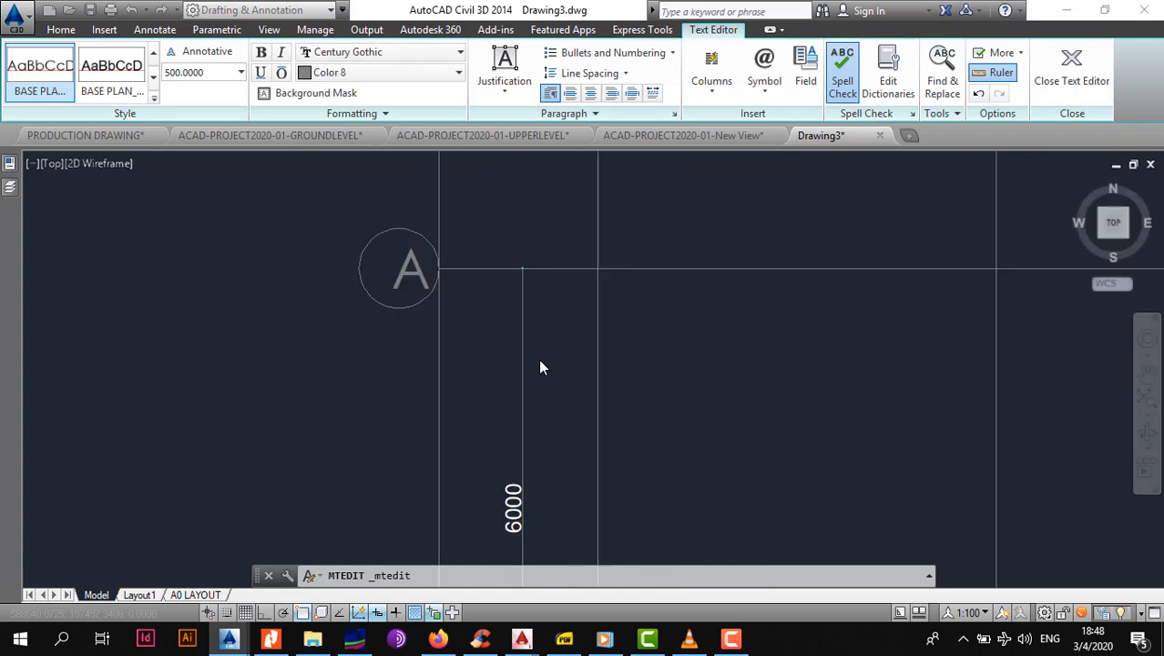
{"action": "middle_click_drag", "start_coordinate": [421, 274], "coordinate": [421, 251]}
{"action": "left_click", "coordinate": [347, 190]}
{"action": "left_click", "coordinate": [456, 290]}
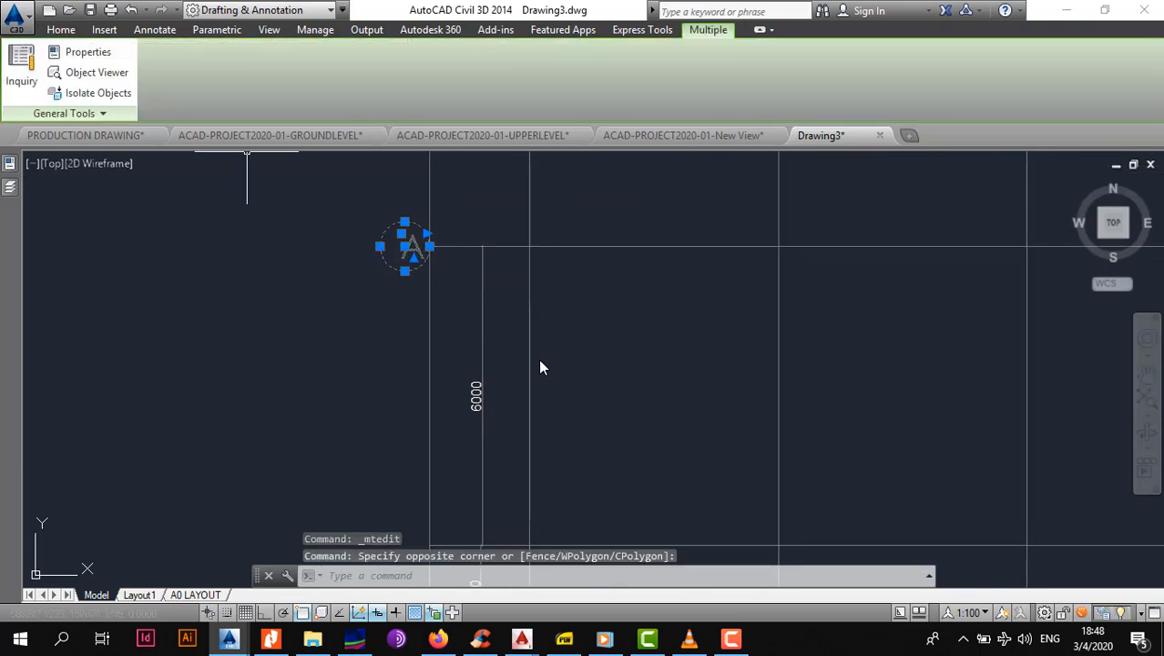
{"action": "left_click", "coordinate": [61, 30]}
{"action": "left_click", "coordinate": [139, 52]}
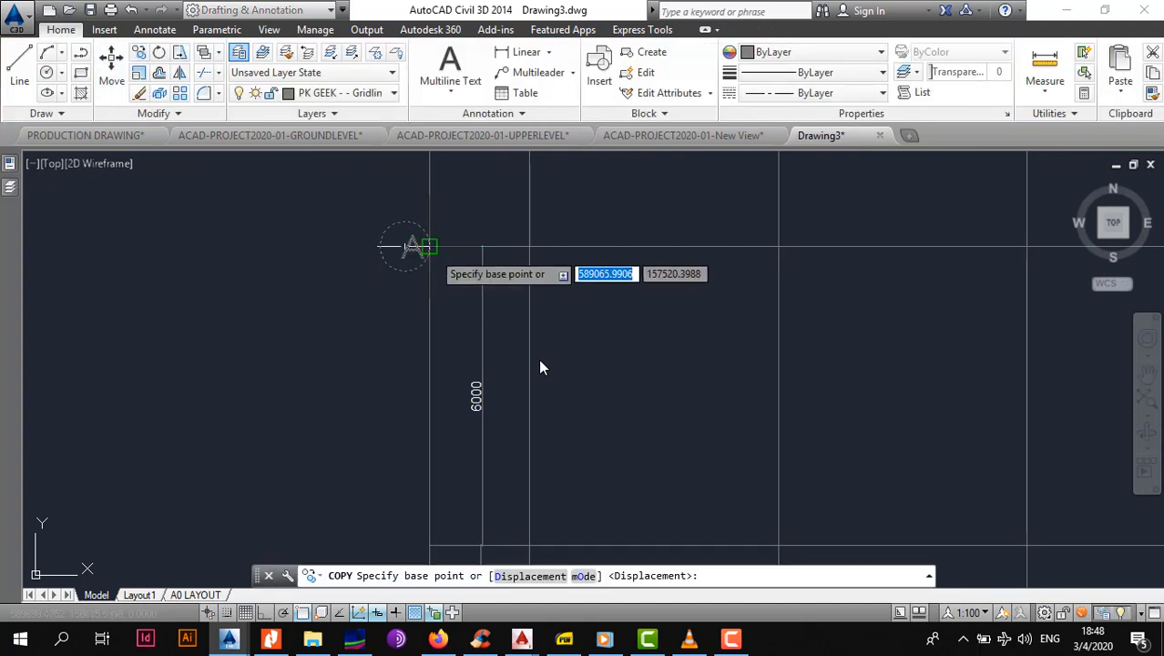
{"action": "left_click", "coordinate": [430, 246]}
{"action": "scroll", "coordinate": [436, 381], "scroll_direction": "down", "scroll_amount": 4}
{"action": "scroll", "coordinate": [427, 437], "scroll_direction": "up", "scroll_amount": 6}
{"action": "left_click", "coordinate": [444, 466]}
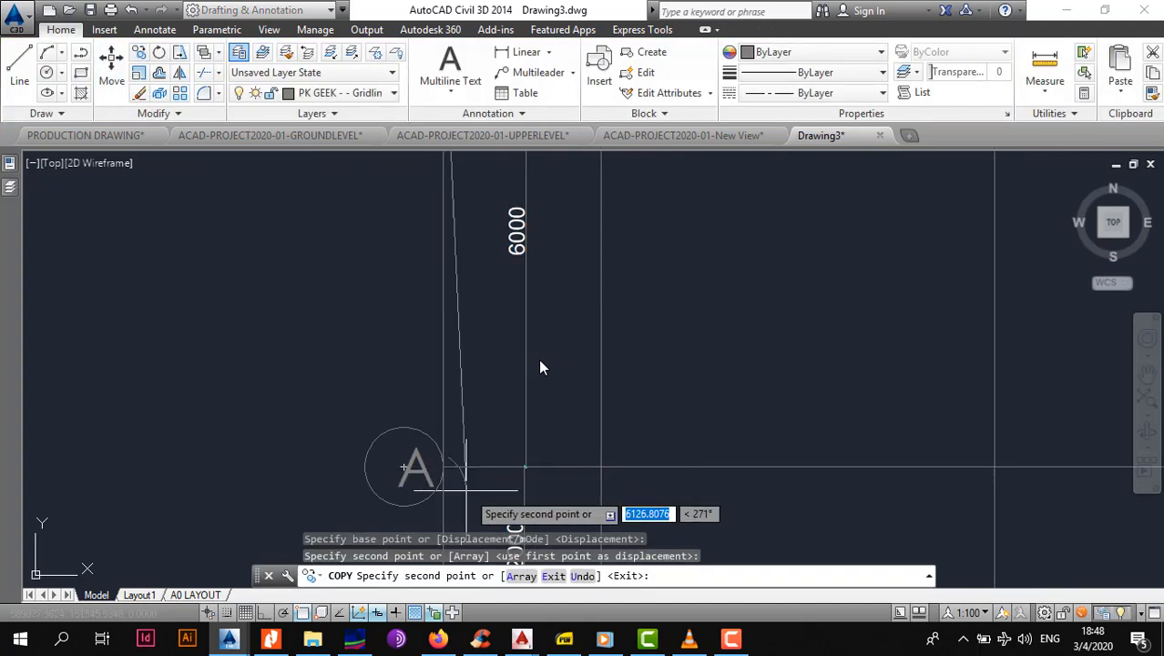
{"action": "middle_click_drag", "start_coordinate": [445, 560], "coordinate": [430, 371]}
{"action": "key", "text": "Escape"}
Relabel the bubbles on the middle and lowest horizontal gridlines as B and C.
{"action": "scroll", "coordinate": [541, 363], "scroll_direction": "down", "scroll_amount": 4}
{"action": "scroll", "coordinate": [540, 362], "scroll_direction": "up", "scroll_amount": 5}
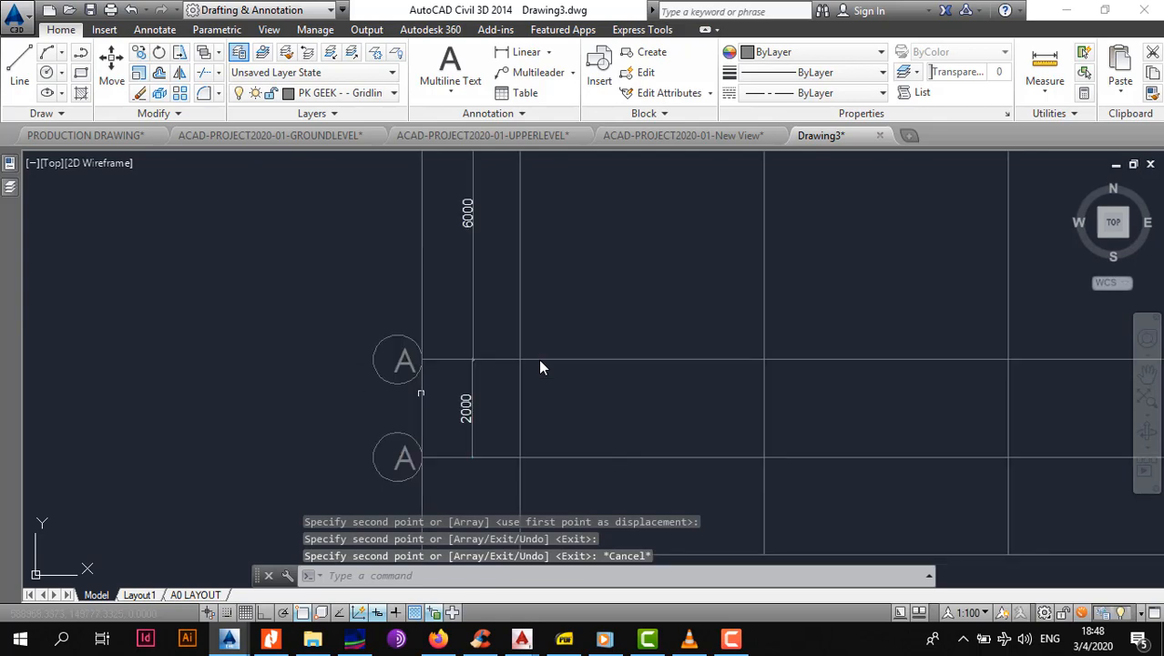
{"action": "double_click", "coordinate": [394, 343]}
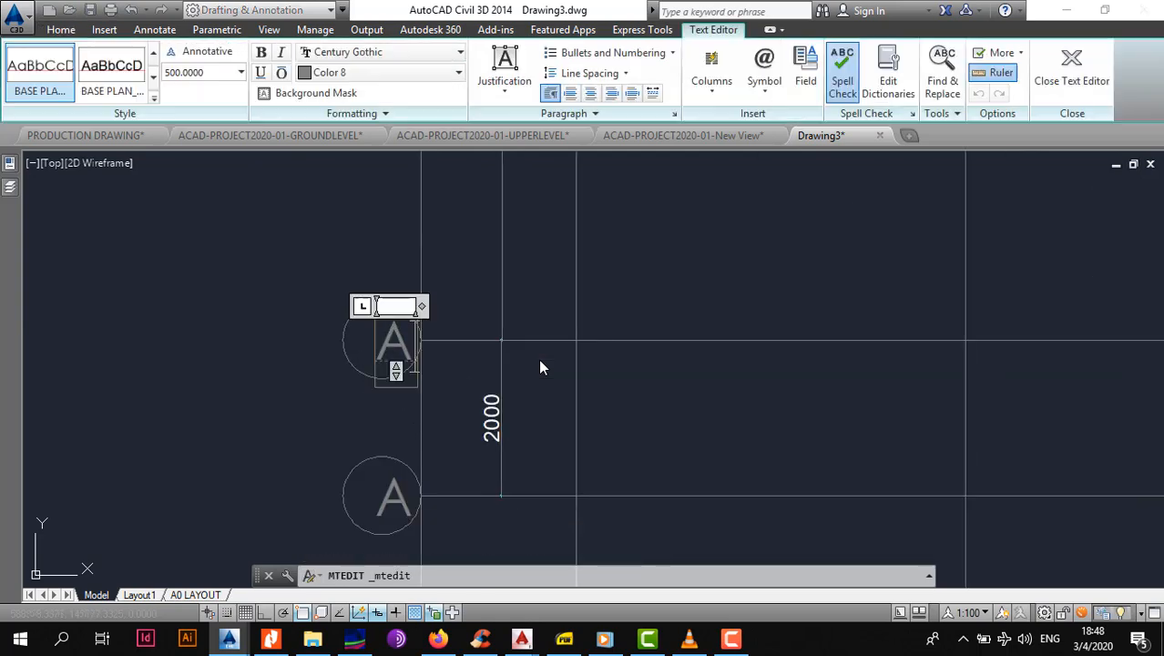
{"action": "type", "text": "B"}
{"action": "left_click", "coordinate": [321, 290]}
{"action": "scroll", "coordinate": [322, 290], "scroll_direction": "down", "scroll_amount": 2}
{"action": "scroll", "coordinate": [364, 410], "scroll_direction": "up", "scroll_amount": 4}
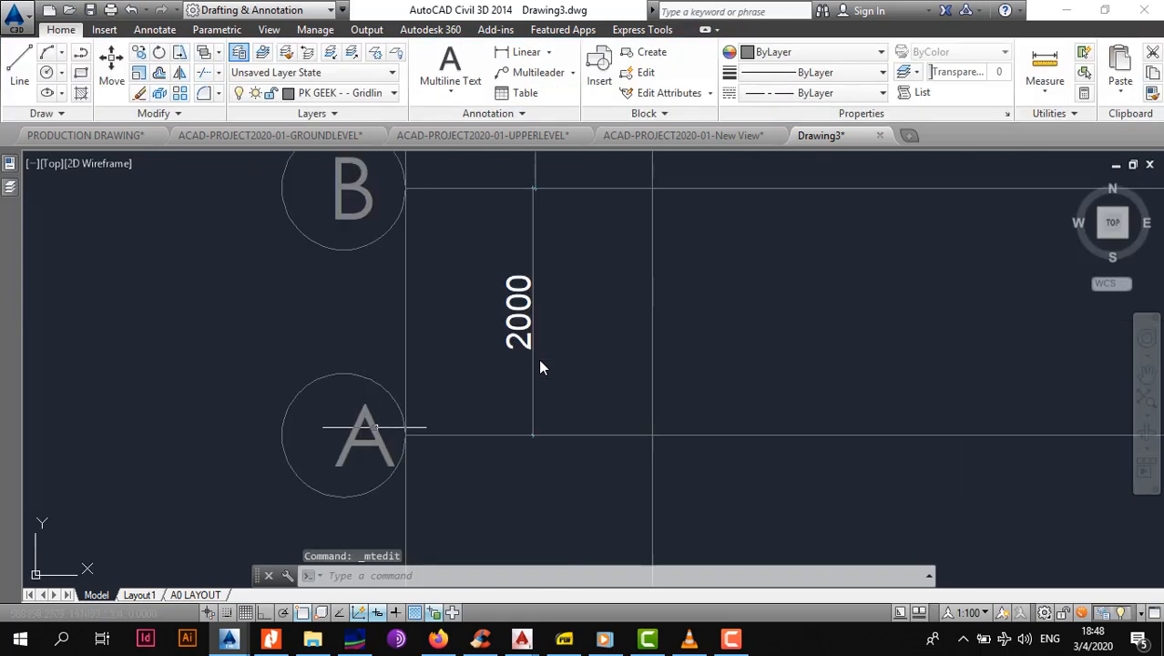
{"action": "double_click", "coordinate": [374, 430]}
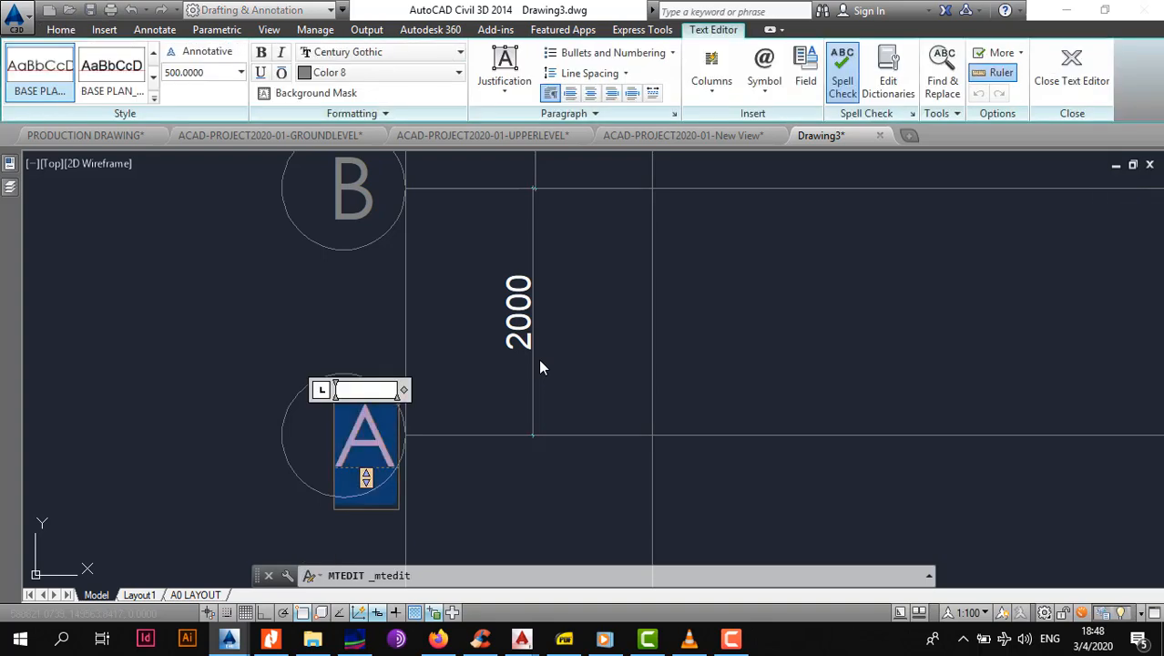
{"action": "type", "text": "C"}
{"action": "left_click", "coordinate": [239, 323]}
Set the colour of the circle around grid number 1 to Red.
{"action": "scroll", "coordinate": [239, 323], "scroll_direction": "down", "scroll_amount": 6}
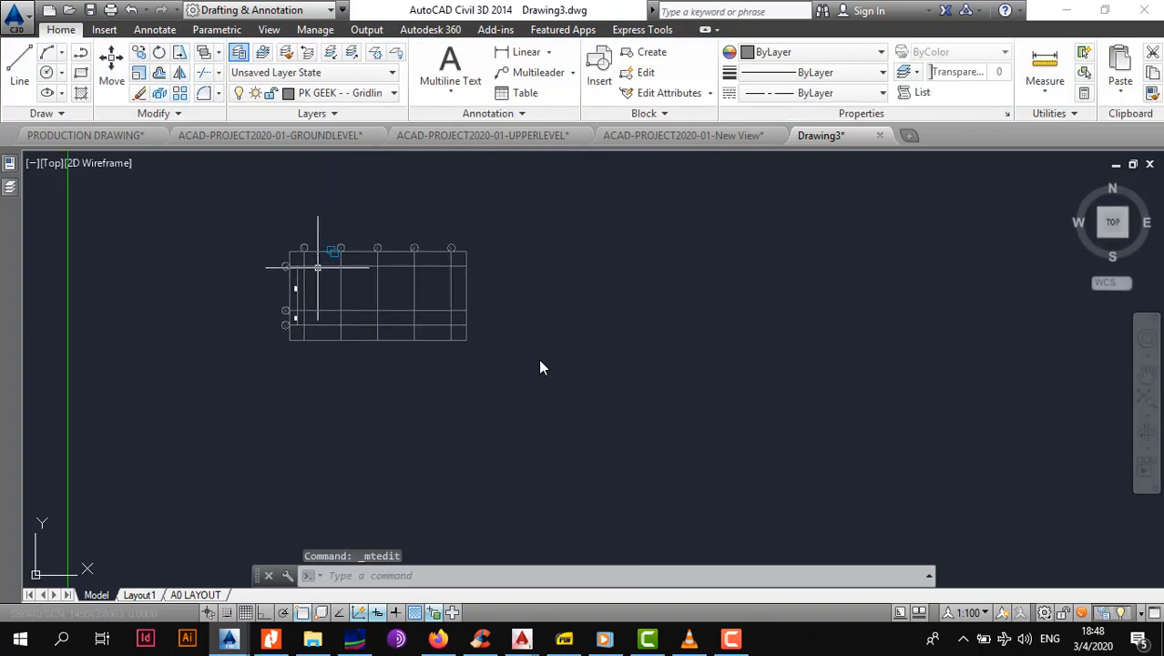
{"action": "scroll", "coordinate": [317, 266], "scroll_direction": "up", "scroll_amount": 5}
{"action": "middle_click_drag", "start_coordinate": [187, 189], "coordinate": [325, 348]}
{"action": "scroll", "coordinate": [326, 348], "scroll_direction": "up", "scroll_amount": 4}
{"action": "left_click", "coordinate": [419, 340]}
{"action": "left_click", "coordinate": [394, 335]}
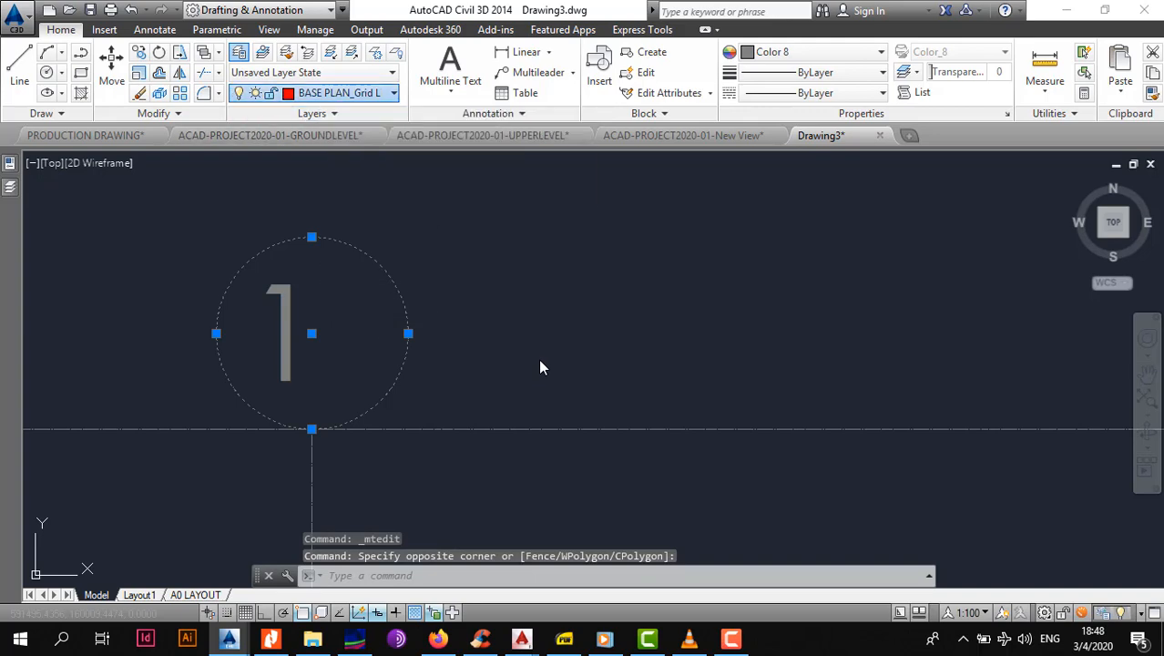
{"action": "left_click", "coordinate": [339, 92]}
{"action": "left_click", "coordinate": [713, 275]}
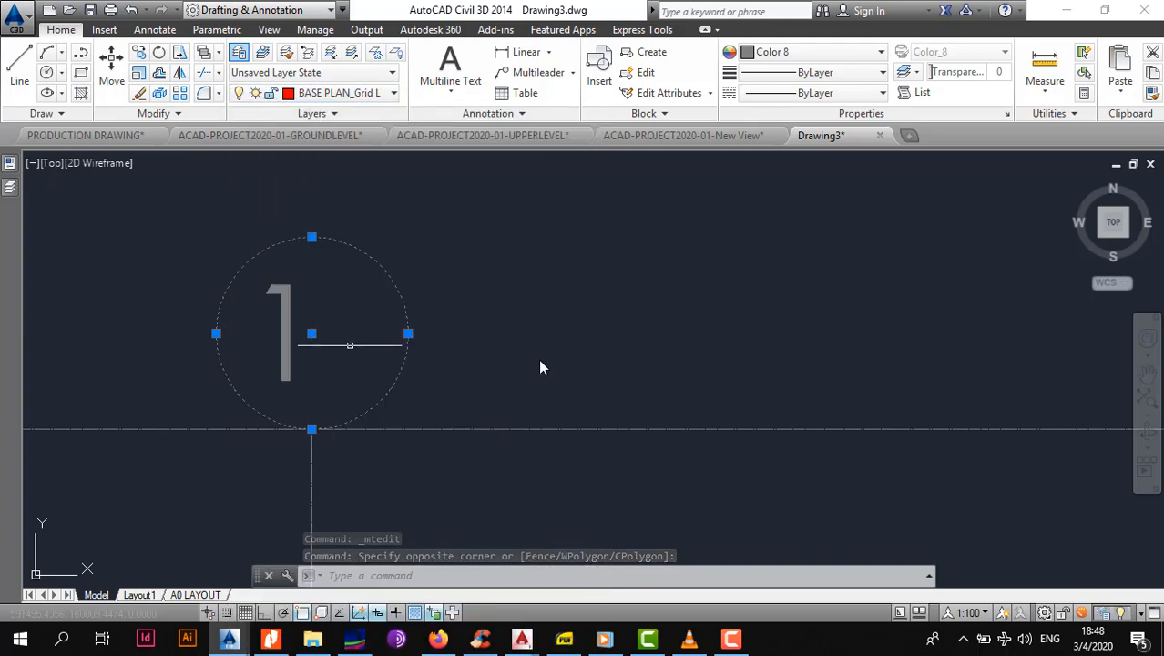
{"action": "left_click", "coordinate": [811, 52]}
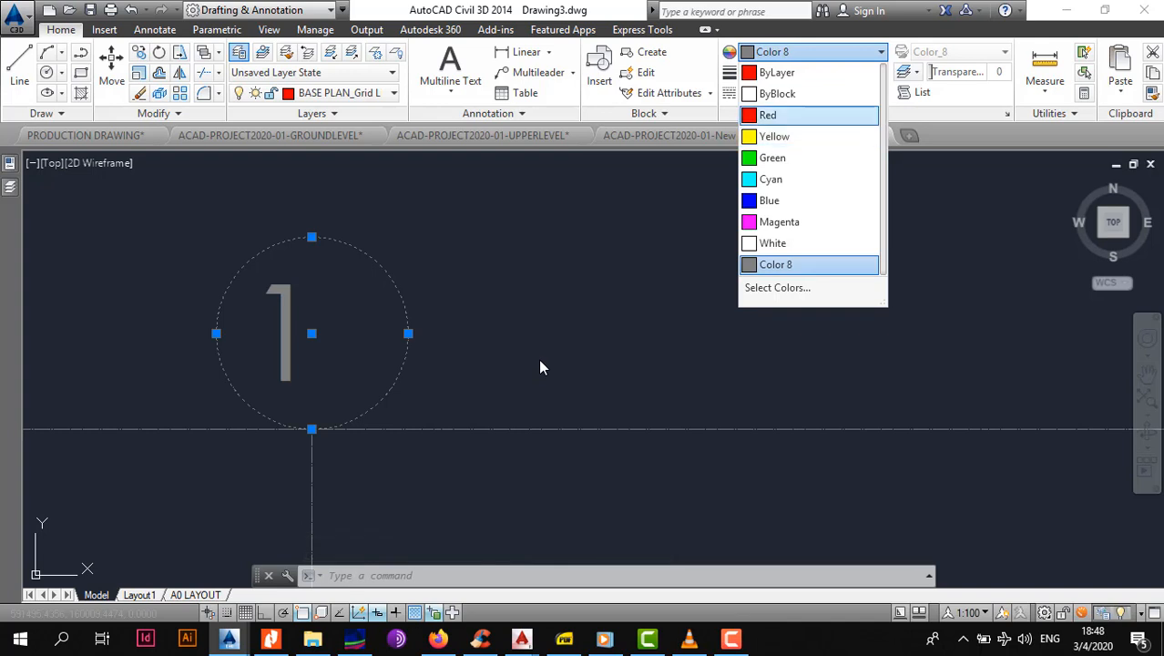
{"action": "left_click", "coordinate": [768, 115]}
{"action": "key", "text": "Escape"}
Match the properties of bubble 1's red circle onto the circles of bubbles 2 and 3.
{"action": "type", "text": "MA"}
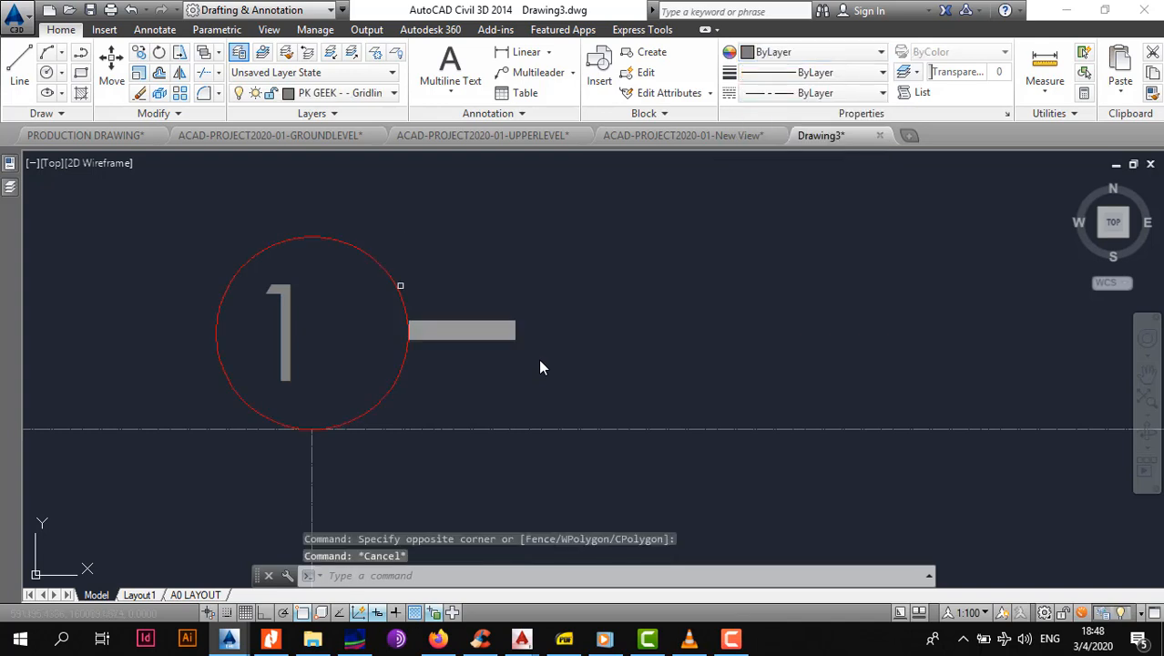
{"action": "key", "text": "Return"}
{"action": "left_click", "coordinate": [399, 294]}
{"action": "left_click", "coordinate": [403, 306]}
{"action": "scroll", "coordinate": [403, 306], "scroll_direction": "down", "scroll_amount": 3}
{"action": "middle_click_drag", "start_coordinate": [653, 312], "coordinate": [549, 297]}
{"action": "scroll", "coordinate": [550, 297], "scroll_direction": "up", "scroll_amount": 2}
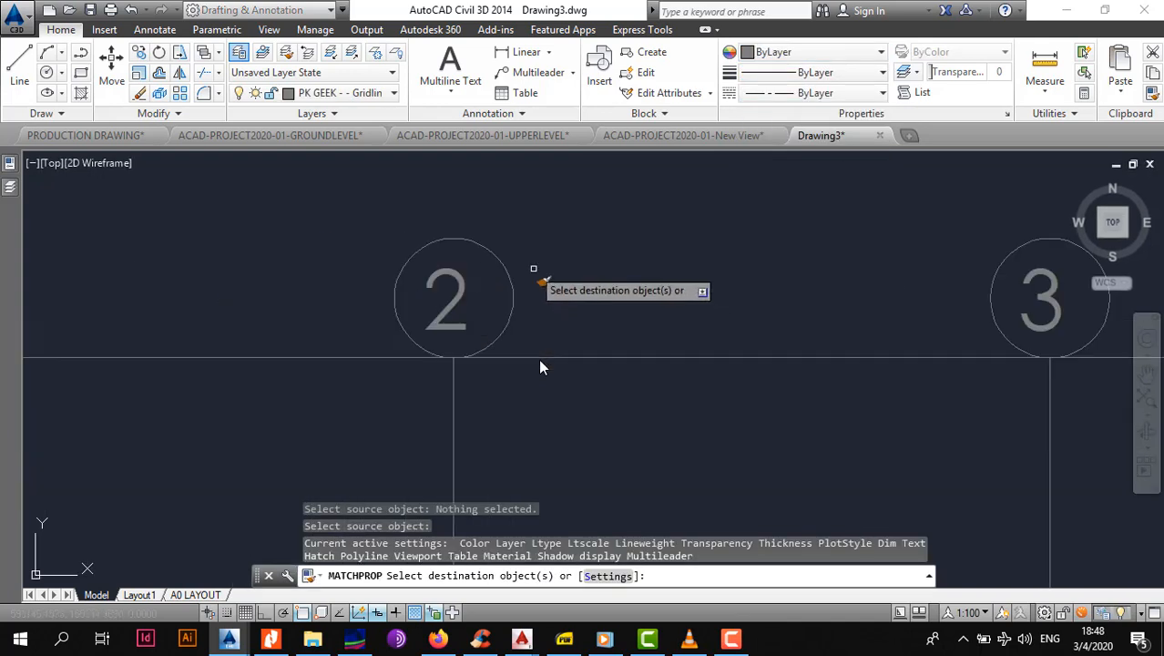
{"action": "left_click", "coordinate": [536, 268]}
{"action": "left_click", "coordinate": [492, 287]}
{"action": "middle_click_drag", "start_coordinate": [707, 275], "coordinate": [631, 289]}
{"action": "left_click", "coordinate": [655, 276]}
{"action": "left_click", "coordinate": [629, 318]}
Apply the matched red circle properties to the circles of bubbles 4 and 5.
{"action": "scroll", "coordinate": [666, 331], "scroll_direction": "down", "scroll_amount": 3}
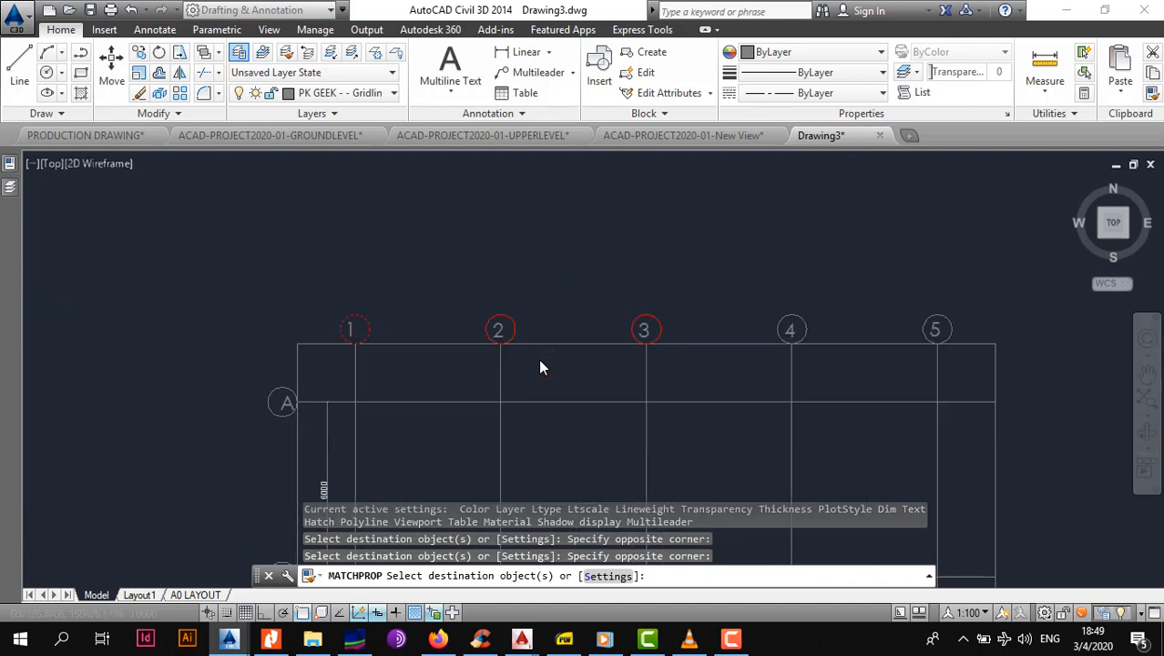
{"action": "middle_click_drag", "start_coordinate": [817, 335], "coordinate": [649, 328]}
{"action": "scroll", "coordinate": [649, 328], "scroll_direction": "up", "scroll_amount": 3}
{"action": "left_click", "coordinate": [593, 275]}
{"action": "left_click", "coordinate": [578, 298]}
{"action": "scroll", "coordinate": [616, 310], "scroll_direction": "down", "scroll_amount": 2}
{"action": "middle_click_drag", "start_coordinate": [798, 309], "coordinate": [676, 315]}
{"action": "scroll", "coordinate": [676, 314], "scroll_direction": "up", "scroll_amount": 2}
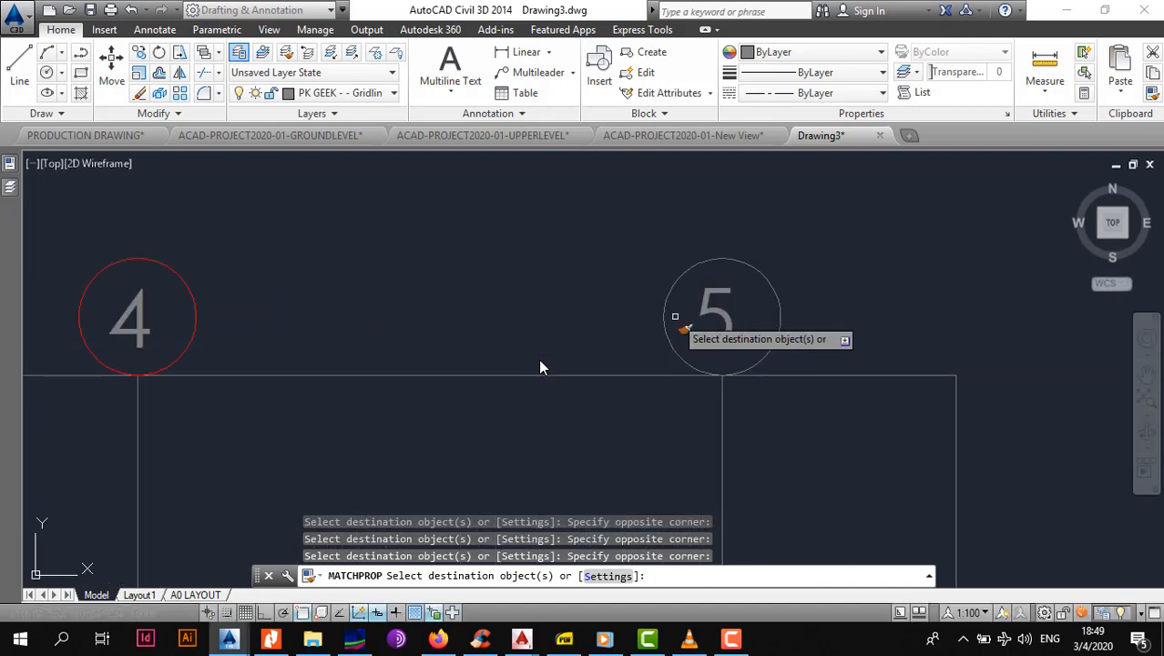
{"action": "left_click", "coordinate": [785, 275]}
{"action": "left_click", "coordinate": [770, 288]}
Apply the matched red circle properties to the circle of bubble A.
{"action": "scroll", "coordinate": [747, 331], "scroll_direction": "down", "scroll_amount": 4}
{"action": "middle_click_drag", "start_coordinate": [324, 389], "coordinate": [533, 296]}
{"action": "scroll", "coordinate": [567, 187], "scroll_direction": "up", "scroll_amount": 4}
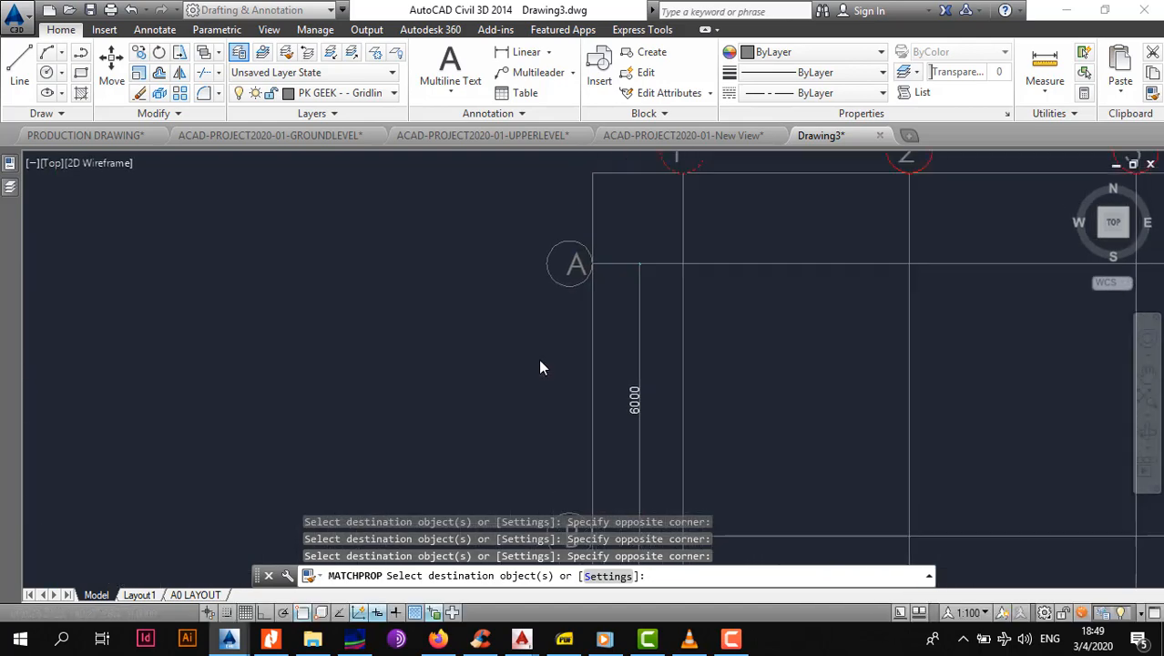
{"action": "scroll", "coordinate": [540, 288], "scroll_direction": "up", "scroll_amount": 2}
{"action": "left_click", "coordinate": [553, 252]}
{"action": "left_click", "coordinate": [544, 269]}
Apply the matched red circle properties to the circles of bubbles B and C, and end the property matching.
{"action": "scroll", "coordinate": [540, 311], "scroll_direction": "down", "scroll_amount": 2}
{"action": "middle_click_drag", "start_coordinate": [546, 475], "coordinate": [539, 330]}
{"action": "scroll", "coordinate": [539, 329], "scroll_direction": "up", "scroll_amount": 3}
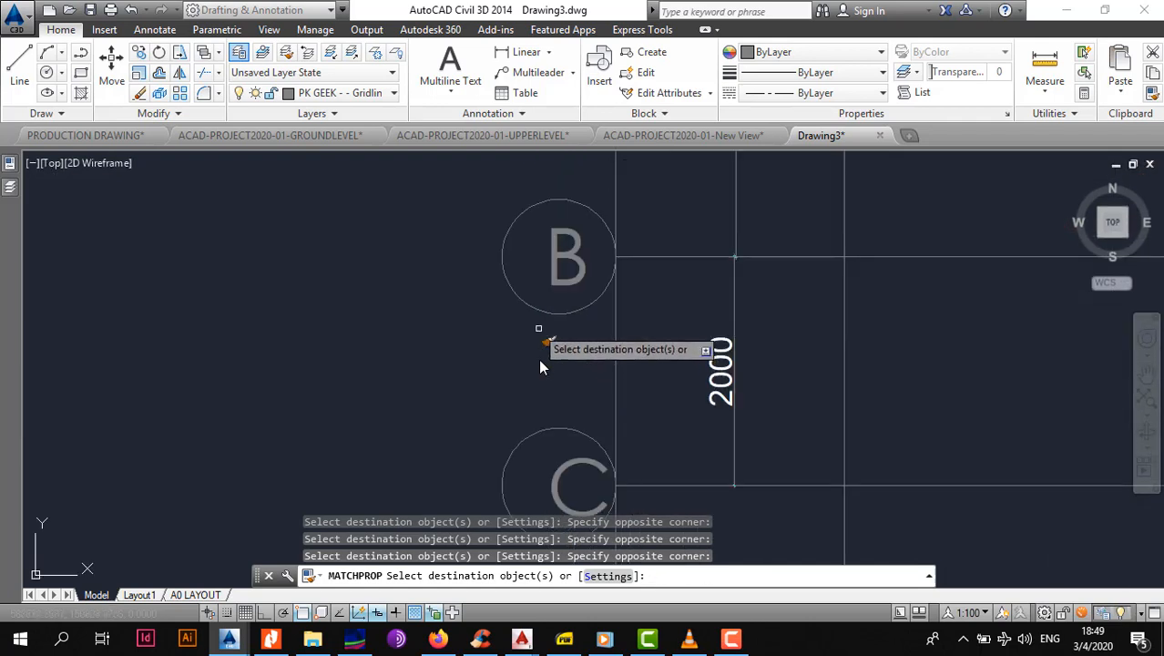
{"action": "left_click", "coordinate": [524, 292]}
{"action": "left_click", "coordinate": [502, 317]}
{"action": "scroll", "coordinate": [521, 363], "scroll_direction": "down", "scroll_amount": 2}
{"action": "scroll", "coordinate": [536, 253], "scroll_direction": "up", "scroll_amount": 5}
{"action": "middle_click_drag", "start_coordinate": [531, 409], "coordinate": [499, 396]}
{"action": "left_click", "coordinate": [558, 323]}
{"action": "left_click", "coordinate": [472, 358]}
{"action": "scroll", "coordinate": [472, 357], "scroll_direction": "down", "scroll_amount": 7}
{"action": "key", "text": "Escape"}
{"action": "middle_click_drag", "start_coordinate": [477, 225], "coordinate": [455, 322]}
{"action": "scroll", "coordinate": [512, 287], "scroll_direction": "up", "scroll_amount": 5}
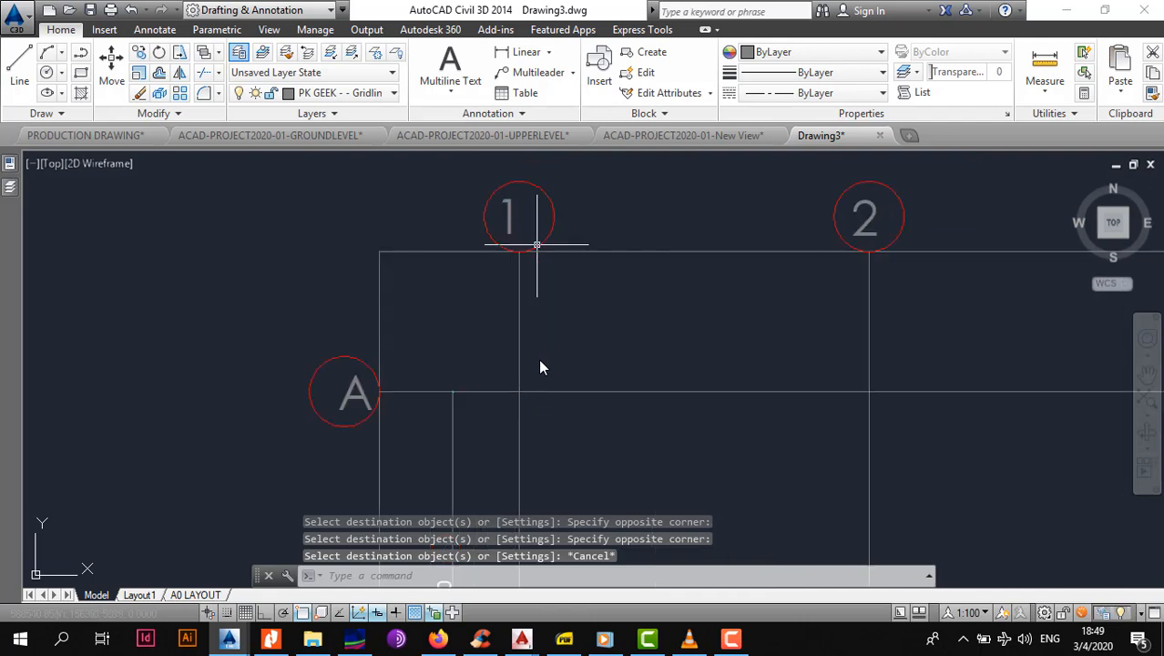
Set the colour of the number 1 label in the first grid bubble to Yellow.
{"action": "left_click", "coordinate": [523, 217]}
{"action": "left_click", "coordinate": [502, 232]}
{"action": "left_click", "coordinate": [811, 52]}
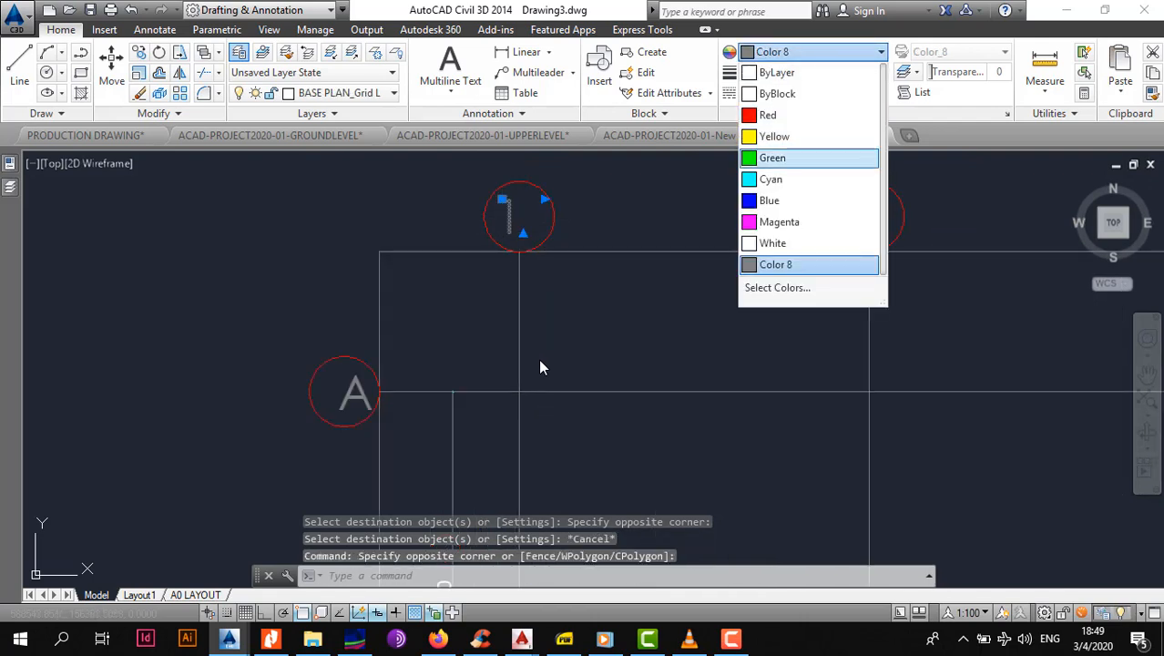
{"action": "left_click", "coordinate": [775, 133]}
{"action": "key", "text": "Escape"}
{"action": "key", "text": "Escape"}
{"action": "key", "text": "Escape"}
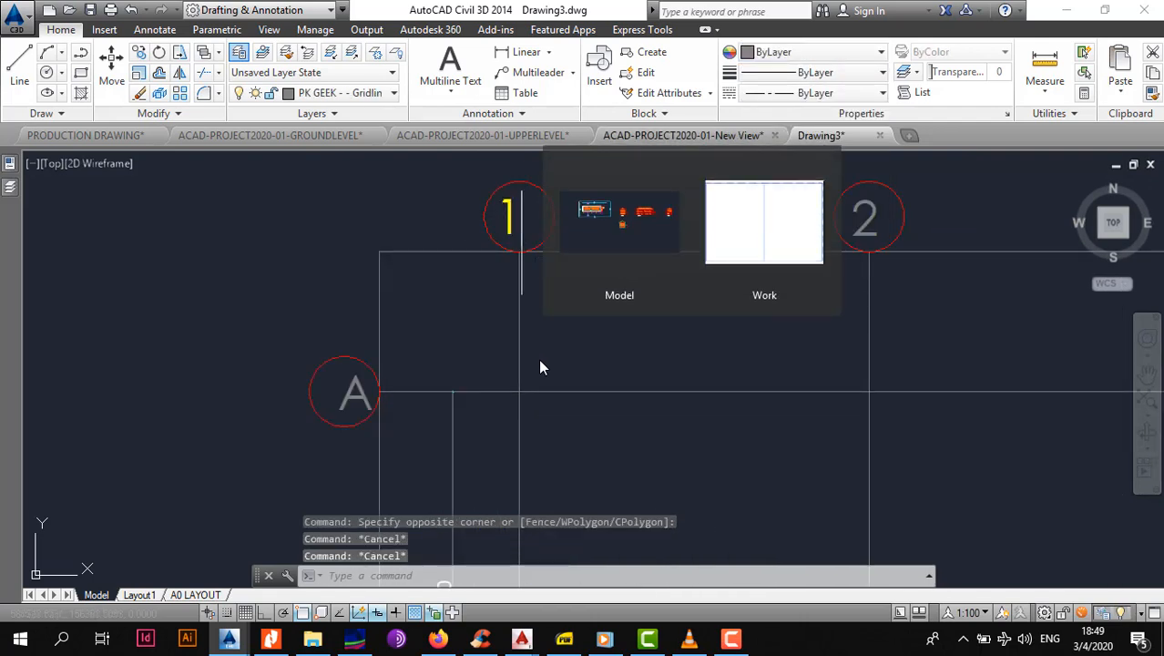
Match the properties of the yellow number 1 label onto the number in bubble 2.
{"action": "type", "text": "ma"}
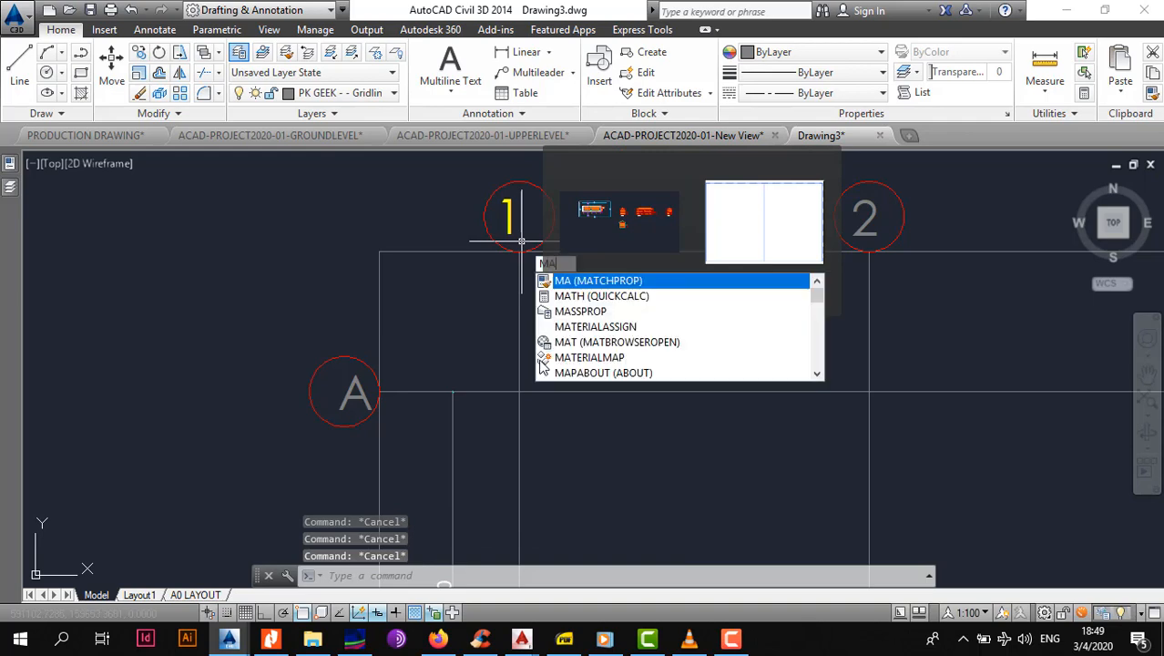
{"action": "key", "text": "Return"}
{"action": "scroll", "coordinate": [510, 248], "scroll_direction": "down", "scroll_amount": 1}
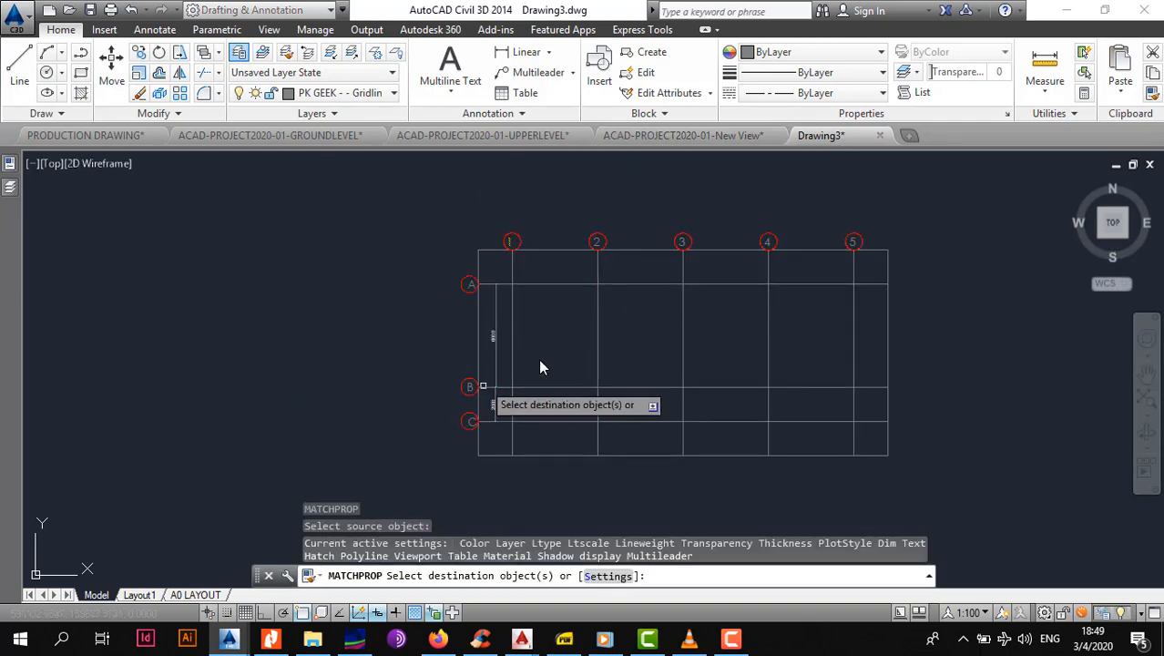
{"action": "scroll", "coordinate": [547, 287], "scroll_direction": "up", "scroll_amount": 2}
{"action": "middle_click_drag", "start_coordinate": [672, 173], "coordinate": [583, 283]}
{"action": "scroll", "coordinate": [583, 283], "scroll_direction": "up", "scroll_amount": 2}
{"action": "left_click", "coordinate": [602, 282]}
{"action": "left_click", "coordinate": [567, 302]}
{"action": "scroll", "coordinate": [573, 305], "scroll_direction": "down", "scroll_amount": 2}
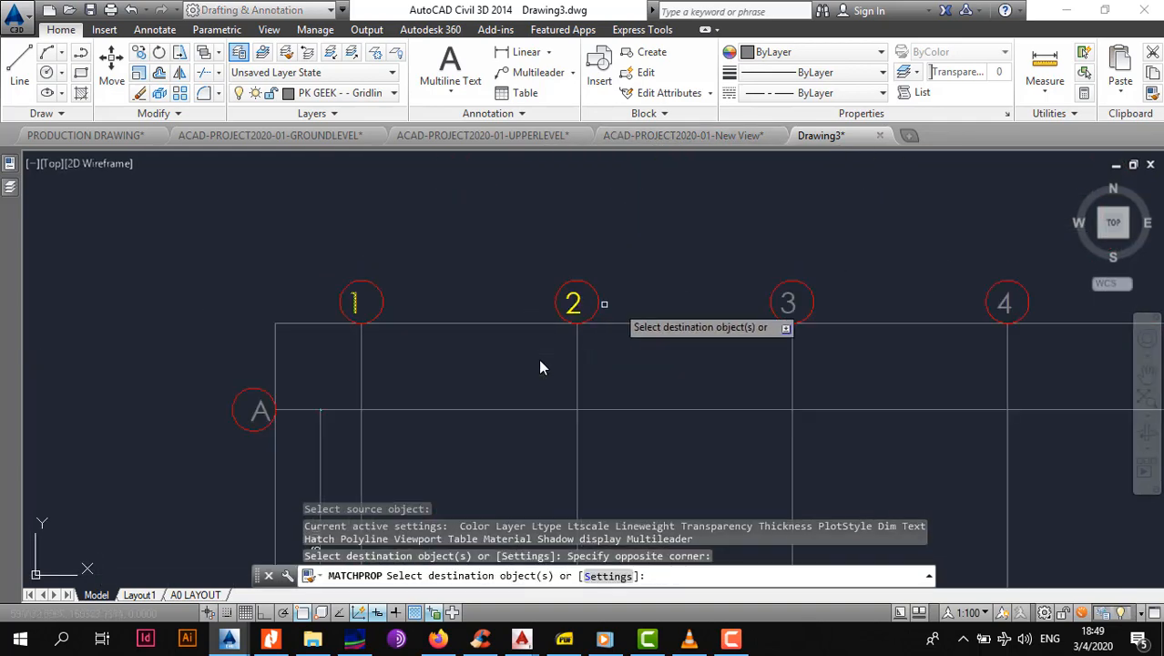
Apply the matched yellow text properties to the number in bubble 3.
{"action": "middle_click_drag", "start_coordinate": [779, 302], "coordinate": [551, 314]}
{"action": "scroll", "coordinate": [550, 313], "scroll_direction": "up", "scroll_amount": 2}
{"action": "left_click", "coordinate": [609, 305]}
{"action": "left_click", "coordinate": [561, 340]}
{"action": "scroll", "coordinate": [568, 339], "scroll_direction": "down", "scroll_amount": 2}
{"action": "middle_click_drag", "start_coordinate": [816, 345], "coordinate": [586, 345]}
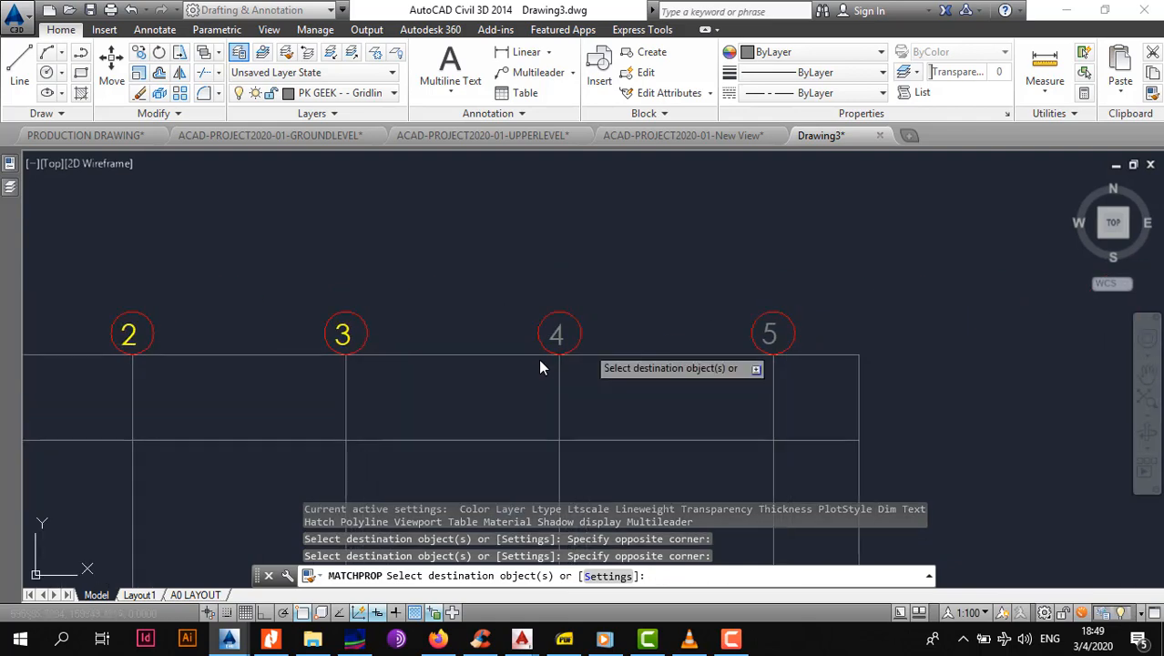
Apply the matched yellow text properties to the numbers in bubbles 4 and 5.
{"action": "scroll", "coordinate": [586, 347], "scroll_direction": "up", "scroll_amount": 3}
{"action": "left_click", "coordinate": [504, 289]}
{"action": "left_click", "coordinate": [473, 318]}
{"action": "scroll", "coordinate": [474, 321], "scroll_direction": "down", "scroll_amount": 4}
{"action": "middle_click_drag", "start_coordinate": [687, 319], "coordinate": [512, 320]}
{"action": "scroll", "coordinate": [541, 367], "scroll_direction": "up", "scroll_amount": 3}
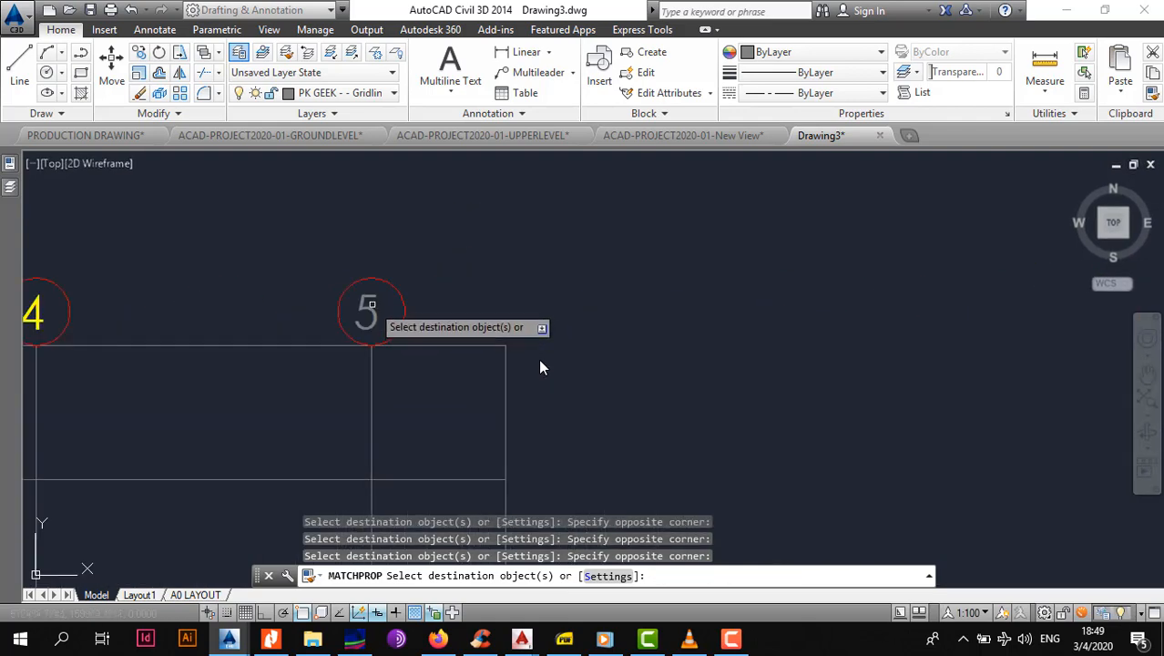
{"action": "scroll", "coordinate": [541, 367], "scroll_direction": "down", "scroll_amount": 5}
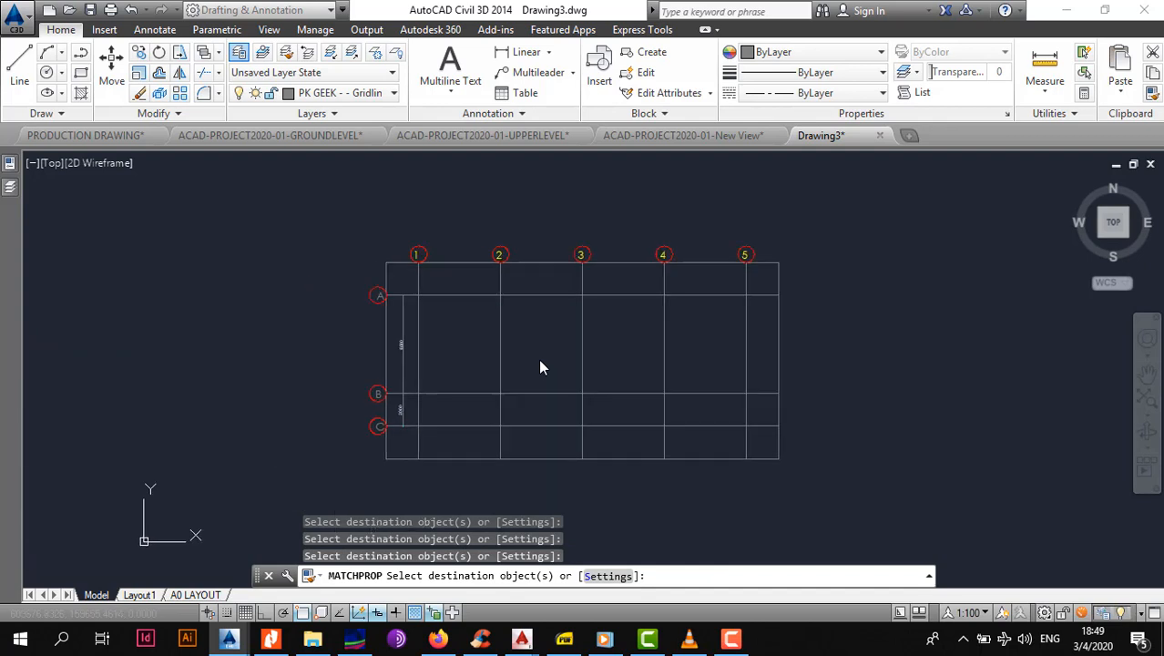
Apply the matched yellow text properties to the letters in bubbles A and B.
{"action": "scroll", "coordinate": [541, 367], "scroll_direction": "up", "scroll_amount": 5}
{"action": "left_click", "coordinate": [498, 297]}
{"action": "left_click", "coordinate": [458, 325]}
{"action": "scroll", "coordinate": [454, 326], "scroll_direction": "down", "scroll_amount": 4}
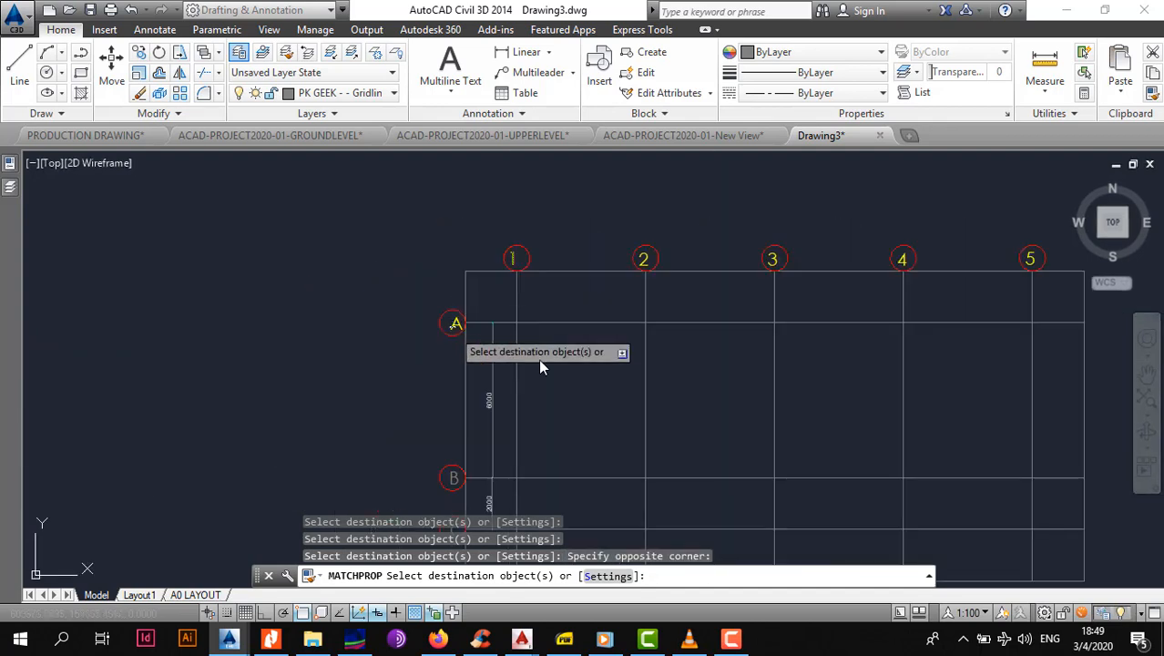
{"action": "middle_click_drag", "start_coordinate": [463, 491], "coordinate": [447, 375]}
{"action": "scroll", "coordinate": [454, 392], "scroll_direction": "up", "scroll_amount": 4}
{"action": "left_click", "coordinate": [419, 258]}
{"action": "scroll", "coordinate": [541, 367], "scroll_direction": "down", "scroll_amount": 4}
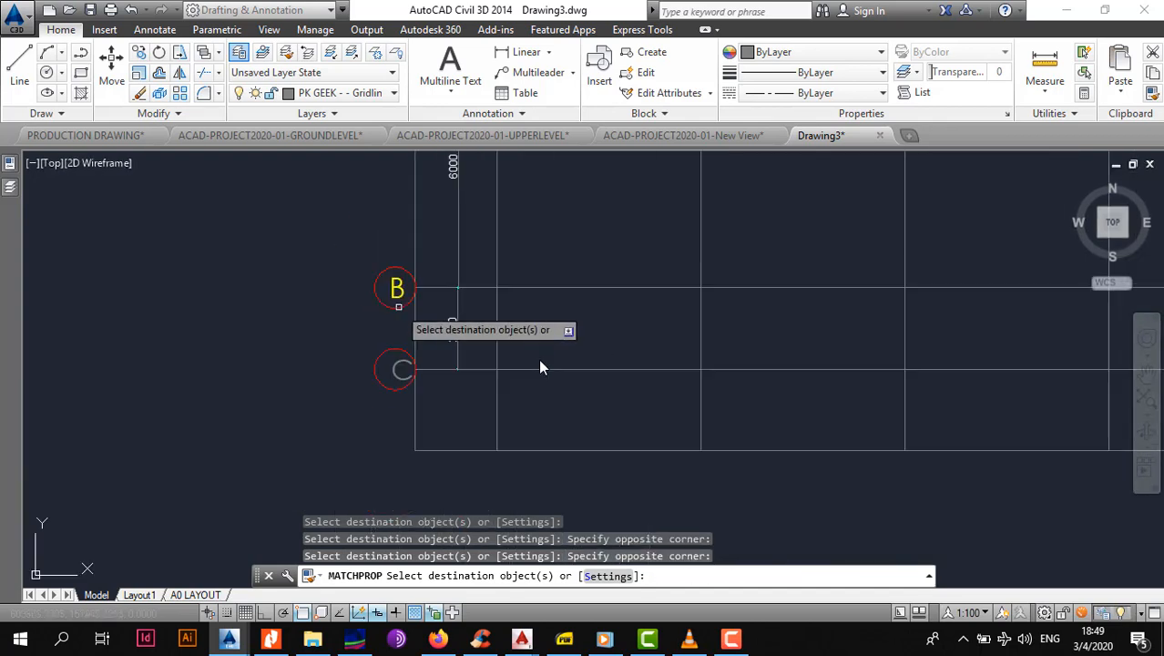
Apply the matched yellow text properties to the letter in bubble C, and end the property matching.
{"action": "left_click", "coordinate": [540, 367]}
{"action": "scroll", "coordinate": [541, 368], "scroll_direction": "up", "scroll_amount": 4}
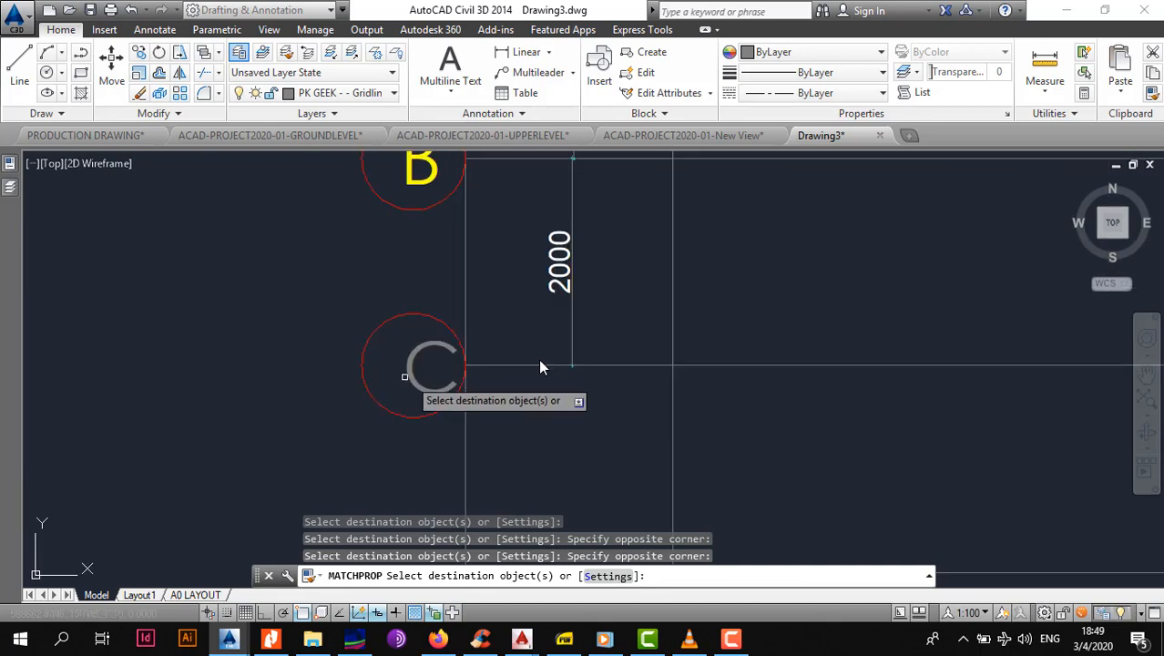
{"action": "left_click", "coordinate": [541, 367]}
{"action": "key", "text": "Escape"}
Delete the outer construction rectangle at the ends of the gridlines.
{"action": "scroll", "coordinate": [541, 367], "scroll_direction": "down", "scroll_amount": 10}
{"action": "scroll", "coordinate": [540, 368], "scroll_direction": "up", "scroll_amount": 5}
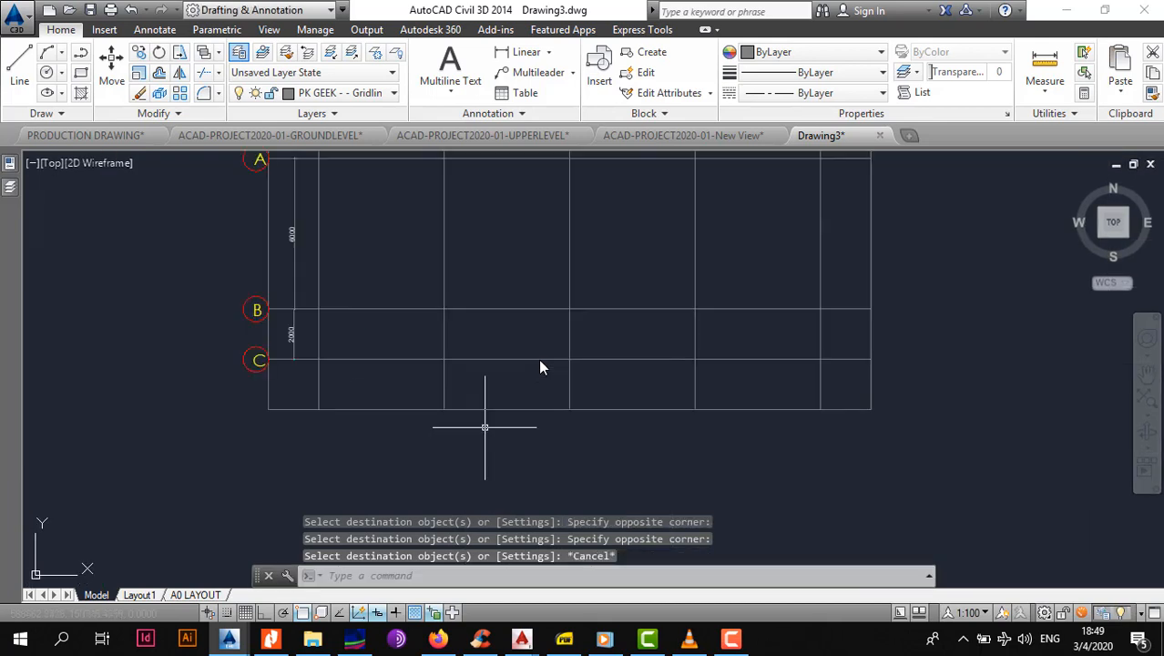
{"action": "key", "text": "Escape"}
{"action": "left_click", "coordinate": [540, 367]}
{"action": "key", "text": "Delete"}
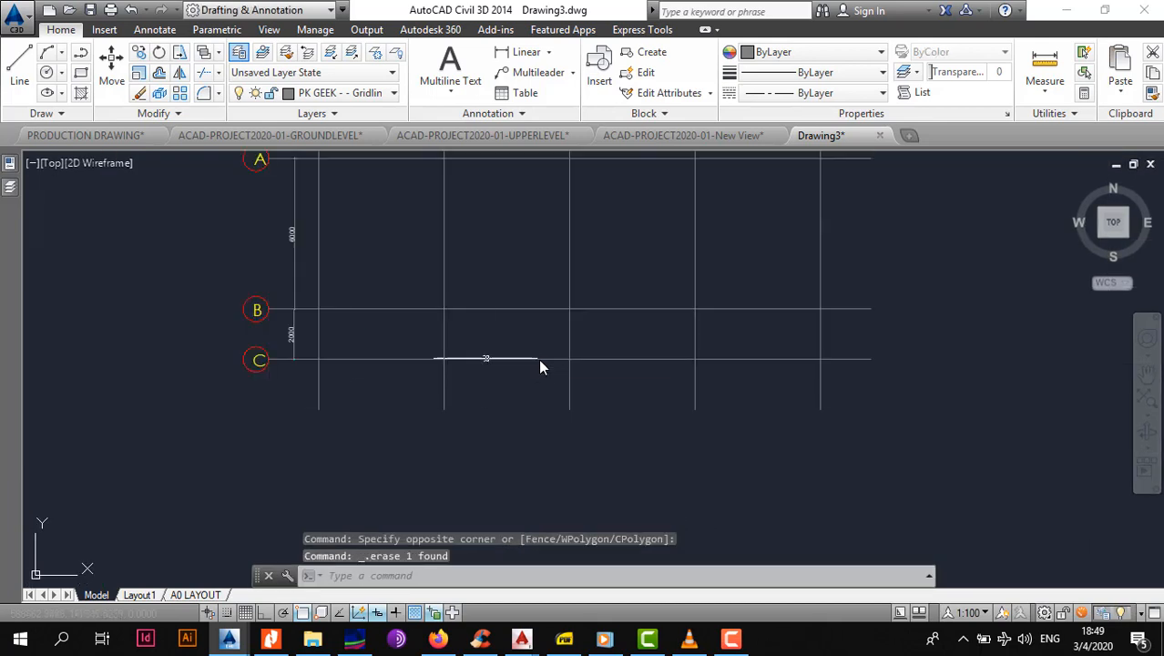
{"action": "scroll", "coordinate": [540, 367], "scroll_direction": "down", "scroll_amount": 5}
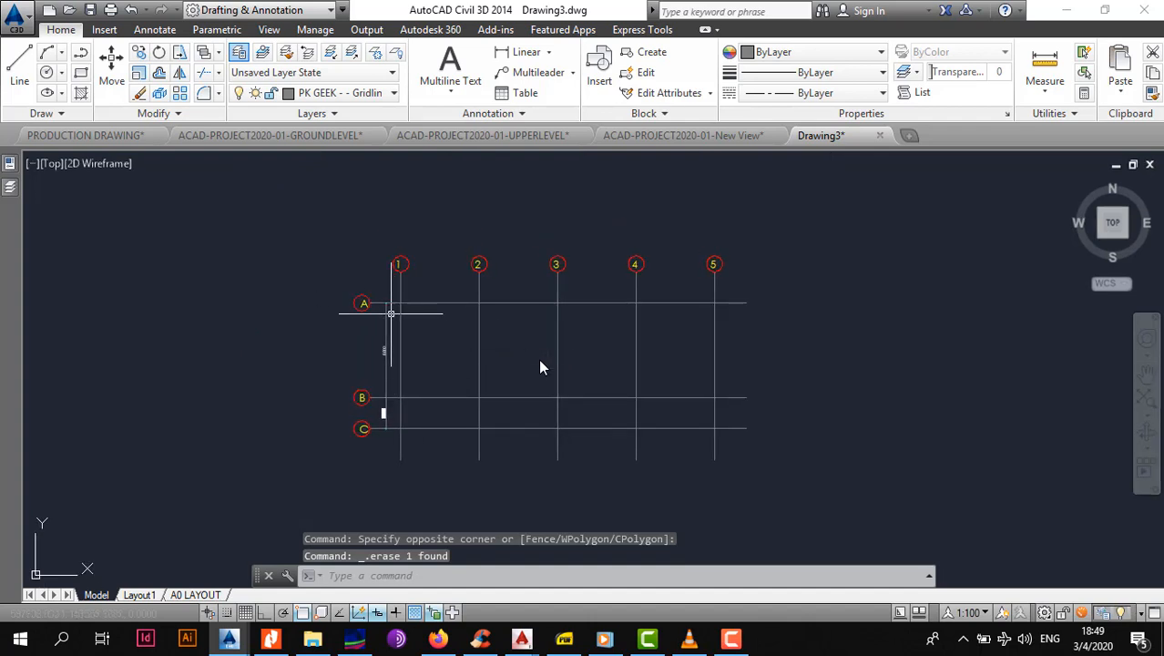
{"action": "middle_click_drag", "start_coordinate": [393, 313], "coordinate": [389, 339]}
{"action": "scroll", "coordinate": [339, 336], "scroll_direction": "up", "scroll_amount": 2}
{"action": "middle_click_drag", "start_coordinate": [582, 359], "coordinate": [414, 335]}
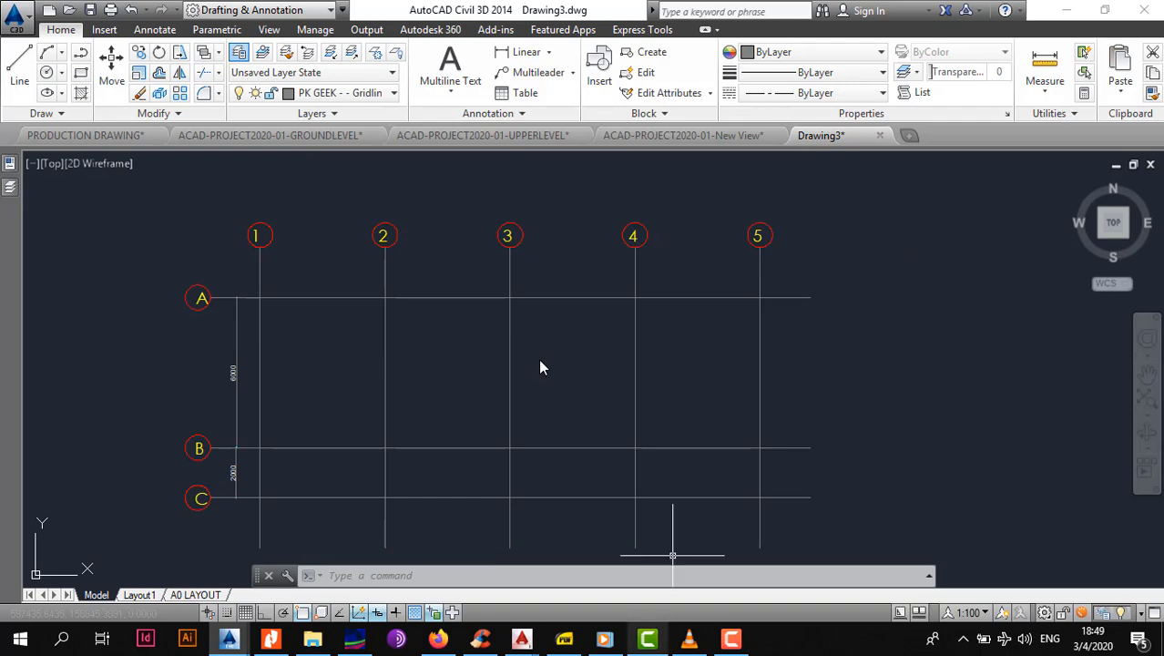
Check the ground floor plan in PROJECT2020-01-GROUNDLEVEL.dwg in AutoCAD Architecture, and return to Drawing3 in AutoCAD Civil 3D.
{"action": "mouse_move", "coordinate": [522, 638]}
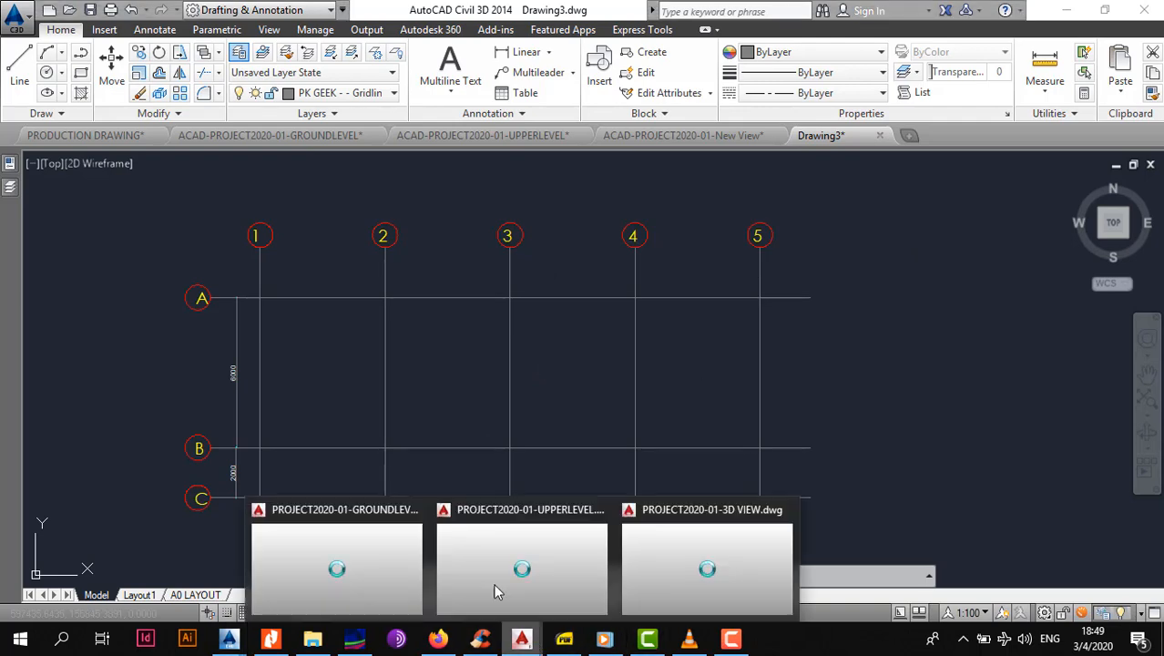
{"action": "left_click", "coordinate": [395, 577]}
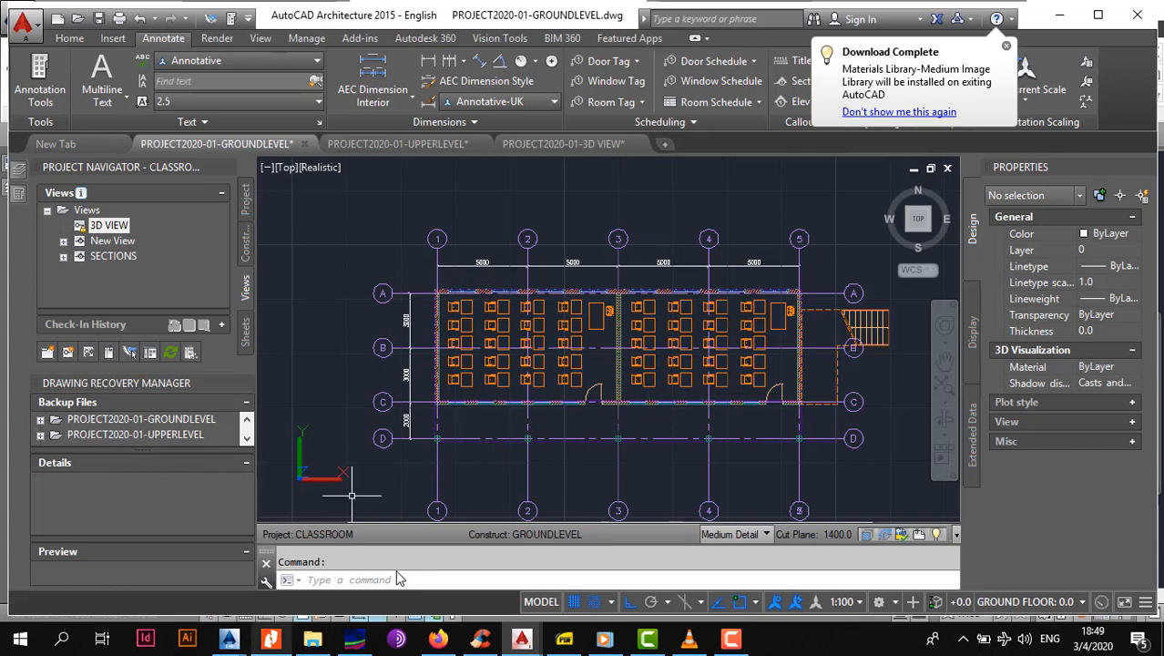
{"action": "mouse_move", "coordinate": [228, 639]}
{"action": "left_click", "coordinate": [838, 560]}
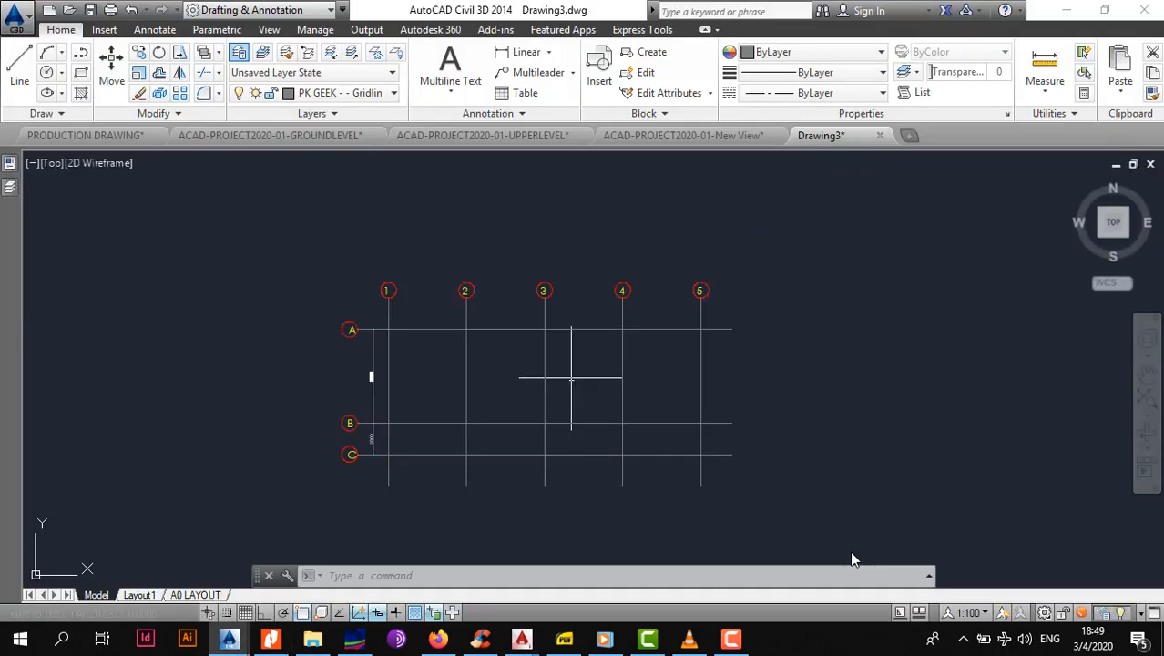
Offset the rectangle along gridlines 1, 5, A and C outward by 115.
{"action": "scroll", "coordinate": [571, 377], "scroll_direction": "up", "scroll_amount": 4}
{"action": "scroll", "coordinate": [540, 340], "scroll_direction": "down", "scroll_amount": 2}
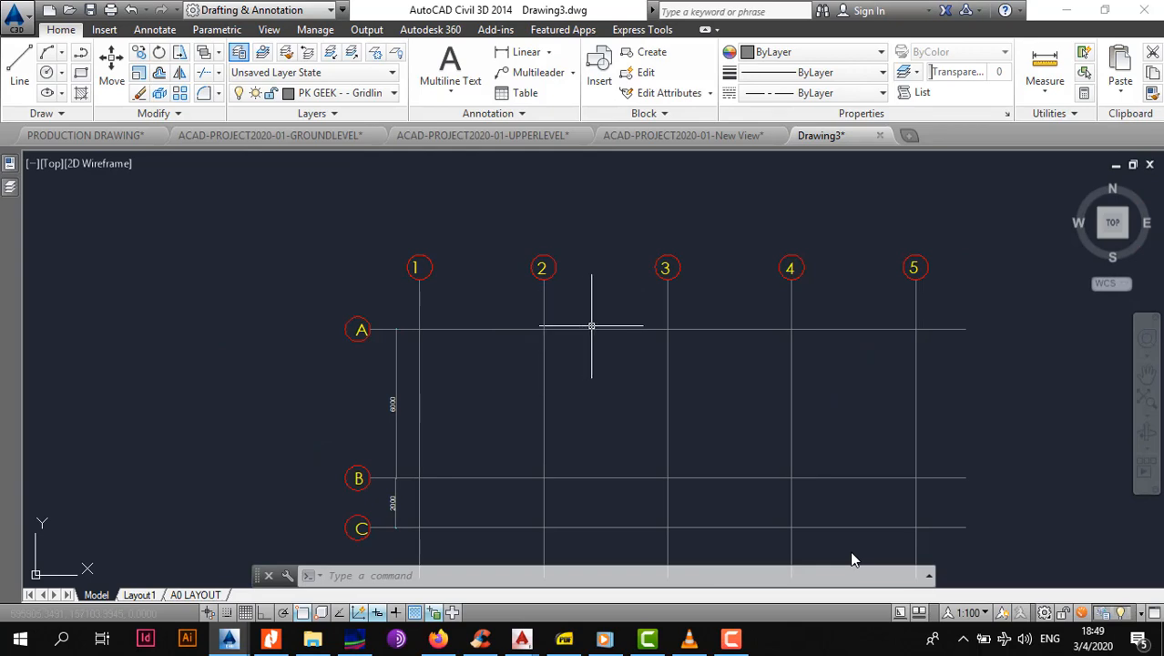
{"action": "scroll", "coordinate": [591, 325], "scroll_direction": "up", "scroll_amount": 3}
{"action": "left_click", "coordinate": [591, 325]}
{"action": "left_click", "coordinate": [478, 339]}
{"action": "left_click", "coordinate": [61, 30]}
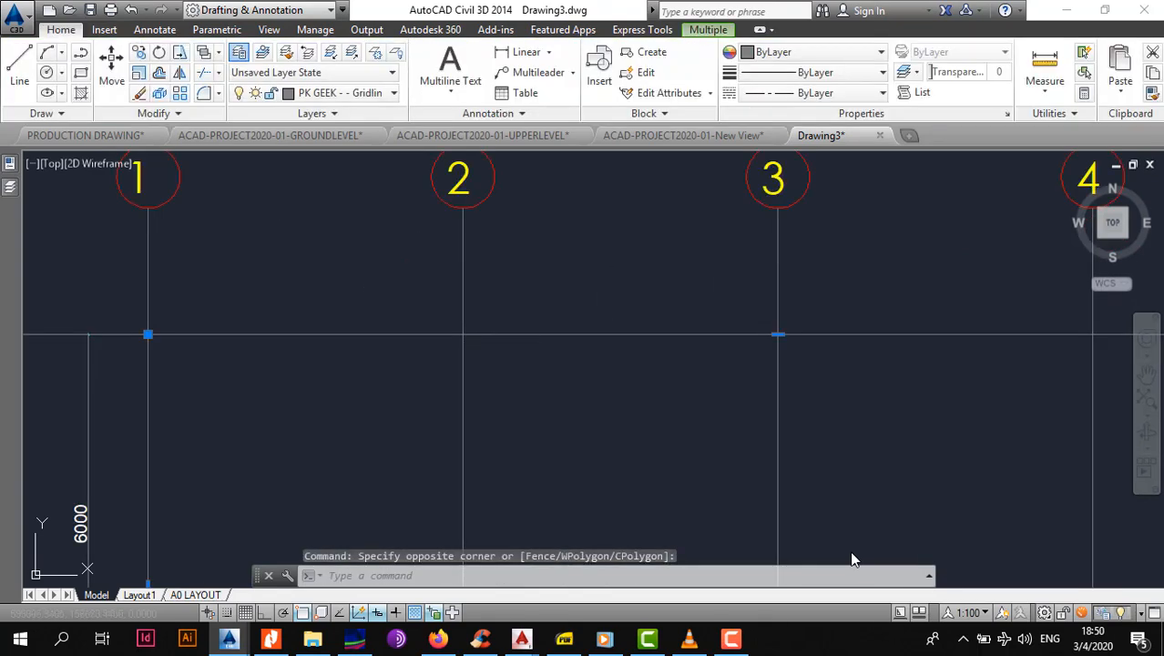
{"action": "type", "text": "o"}
{"action": "key", "text": "Return"}
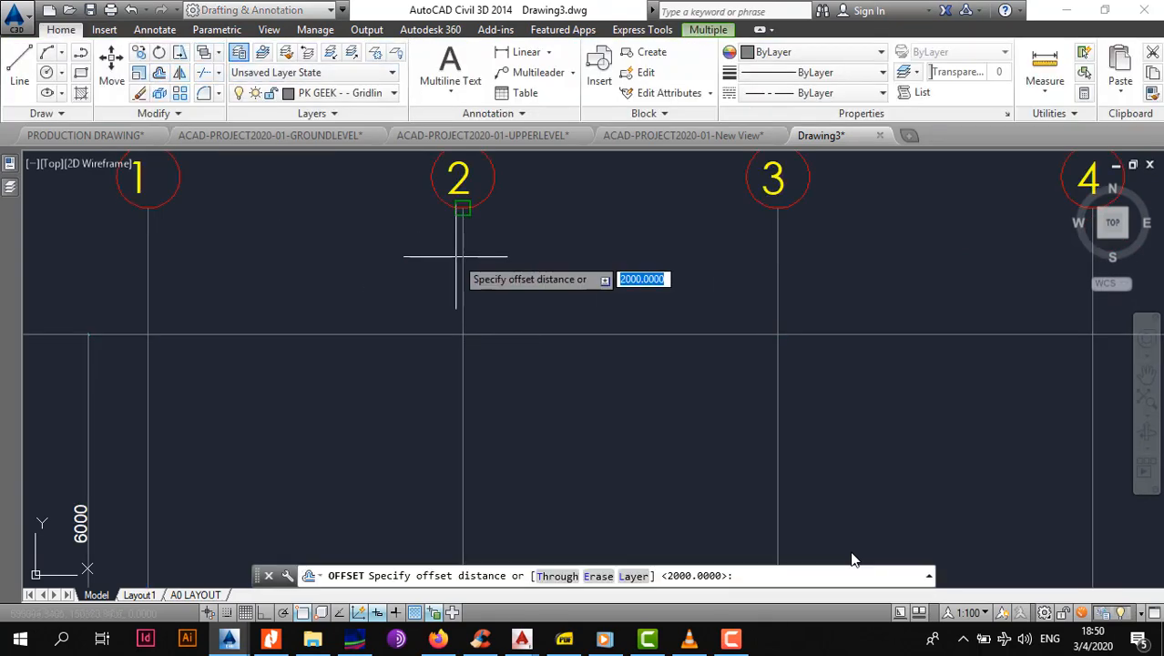
{"action": "type", "text": "115"}
{"action": "key", "text": "Return"}
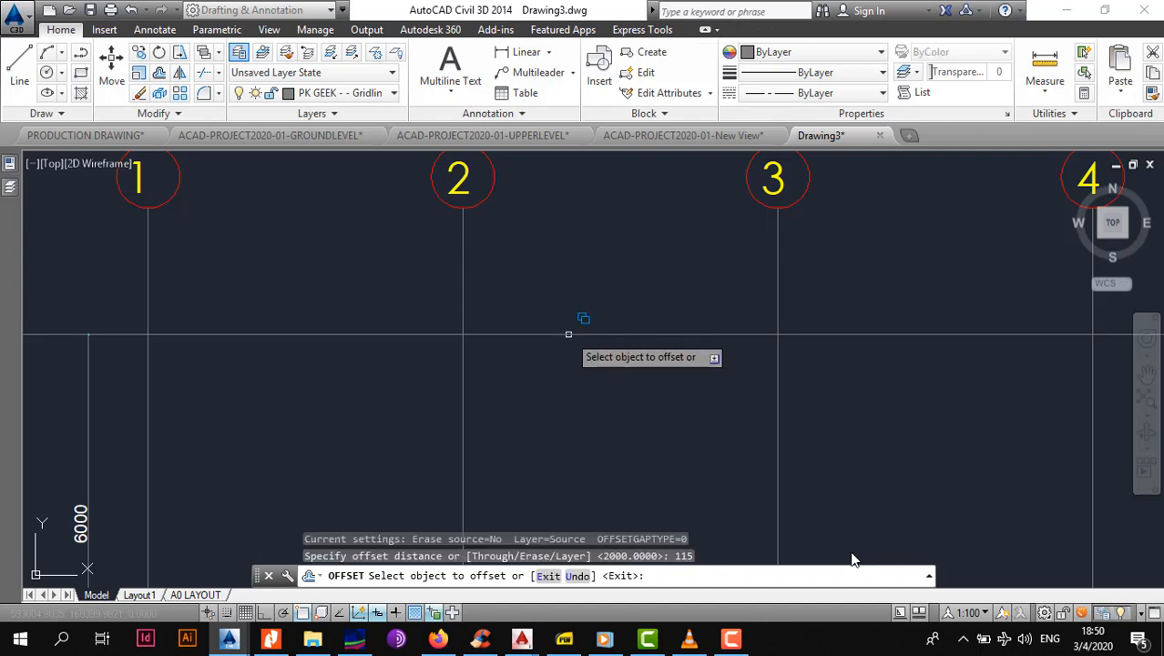
{"action": "left_click", "coordinate": [569, 335]}
{"action": "left_click", "coordinate": [577, 261]}
Offset the same gridline rectangle inward by 115 for the inner wall face, and end the Offset command.
{"action": "left_click", "coordinate": [570, 336]}
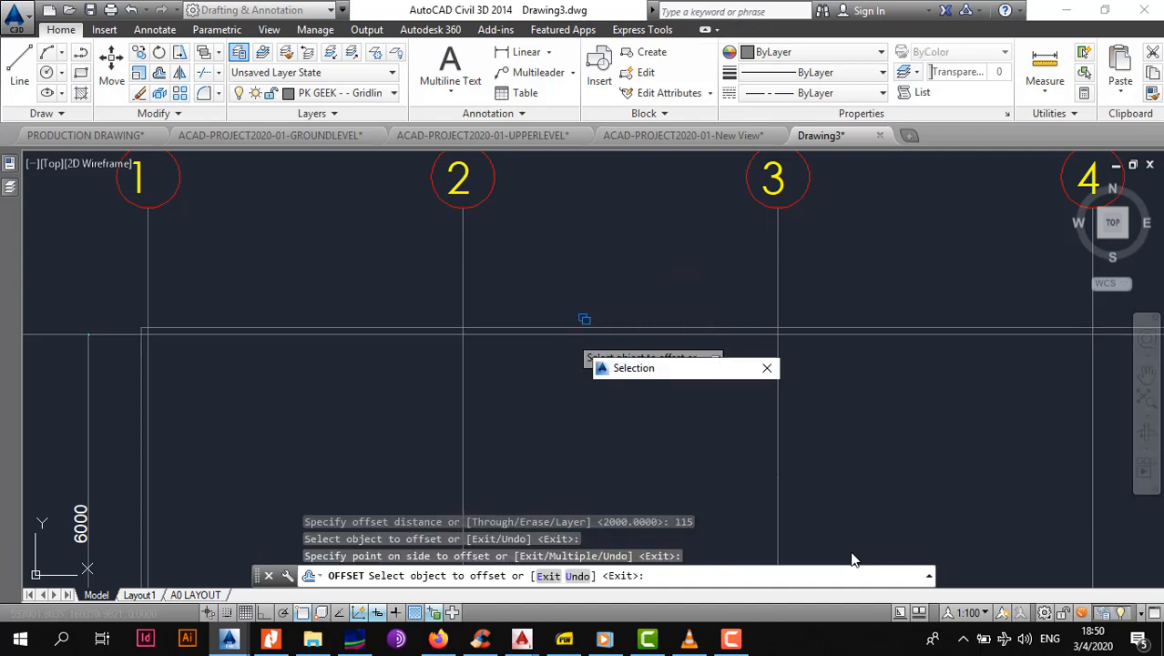
{"action": "left_click", "coordinate": [575, 394]}
{"action": "key", "text": "Escape"}
{"action": "scroll", "coordinate": [525, 345], "scroll_direction": "down", "scroll_amount": 2}
{"action": "middle_click_drag", "start_coordinate": [525, 346], "coordinate": [595, 293]}
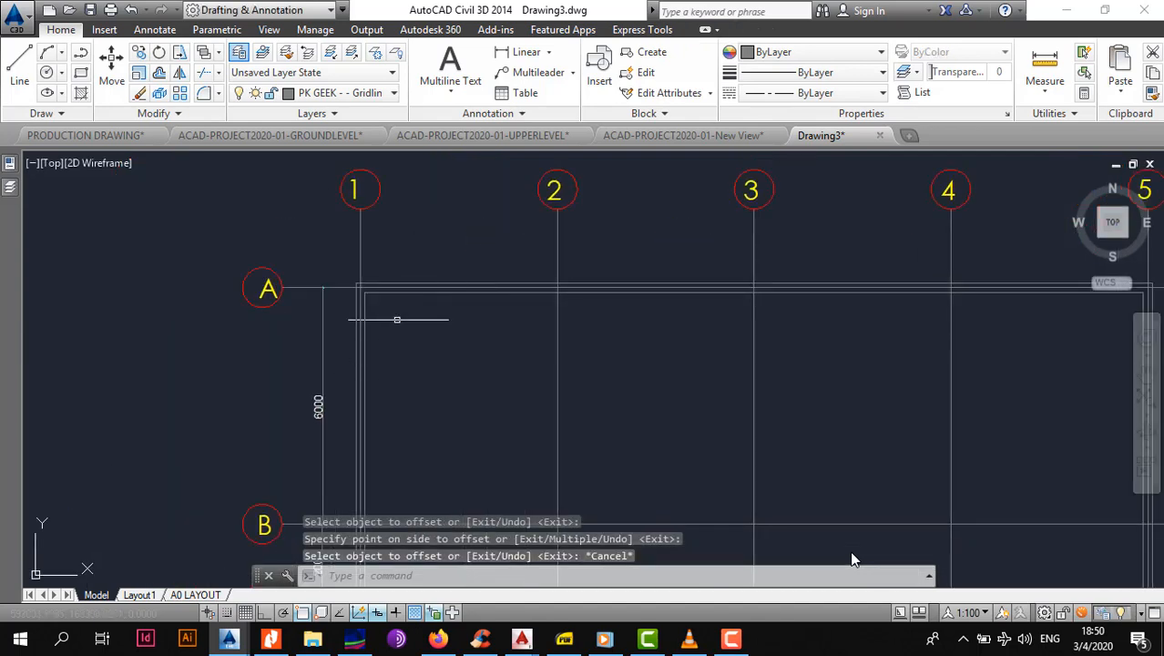
Delete the original rectangle lying on the gridlines between the two offset wall outlines.
{"action": "scroll", "coordinate": [373, 295], "scroll_direction": "up", "scroll_amount": 4}
{"action": "left_click", "coordinate": [376, 271]}
{"action": "key", "text": "Down"}
{"action": "key", "text": "Return"}
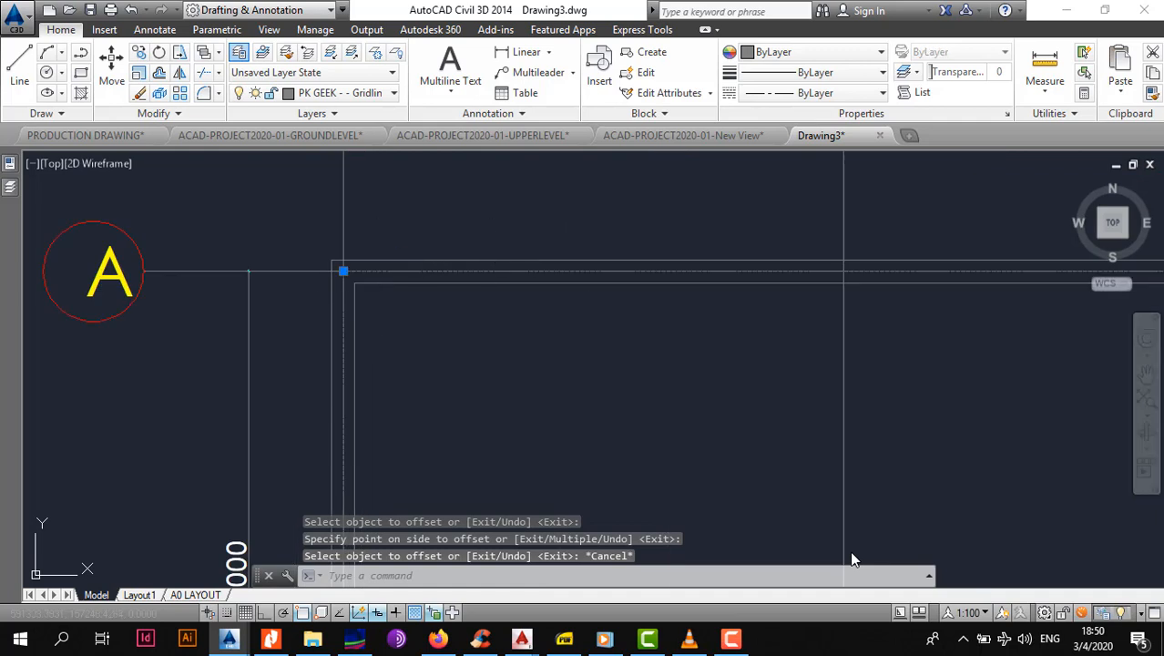
{"action": "key", "text": "Delete"}
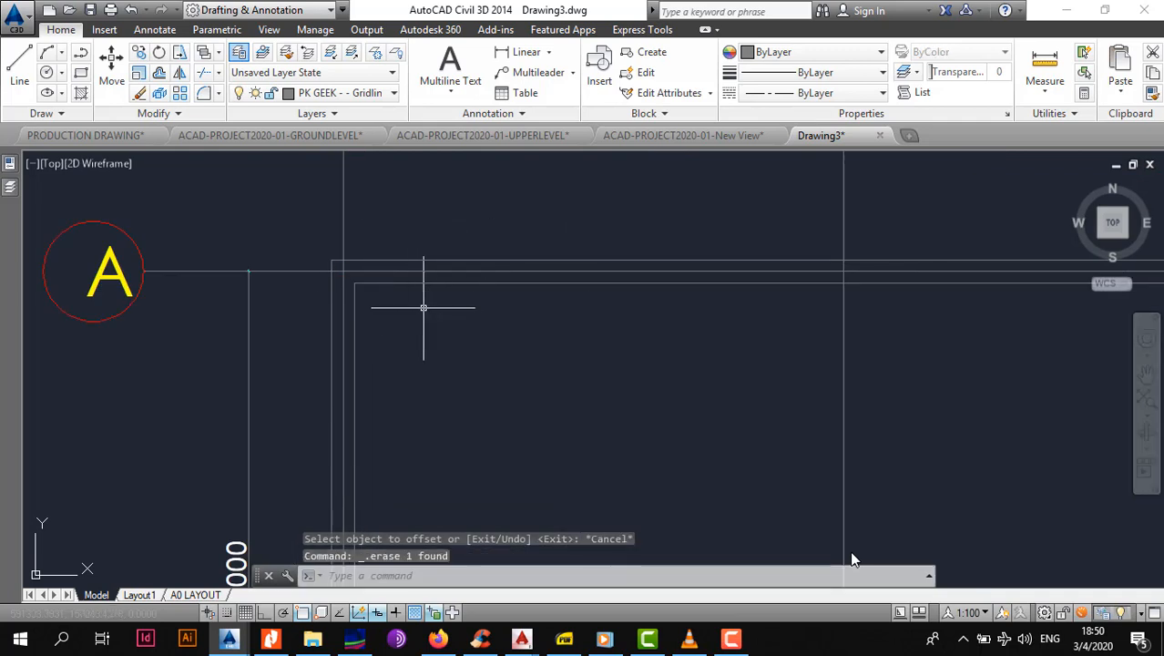
Put the outer wall outline on a red PK GEEK - - Brickwork layer.
{"action": "scroll", "coordinate": [423, 307], "scroll_direction": "down", "scroll_amount": 4}
{"action": "scroll", "coordinate": [610, 320], "scroll_direction": "down", "scroll_amount": 4}
{"action": "scroll", "coordinate": [703, 407], "scroll_direction": "up", "scroll_amount": 4}
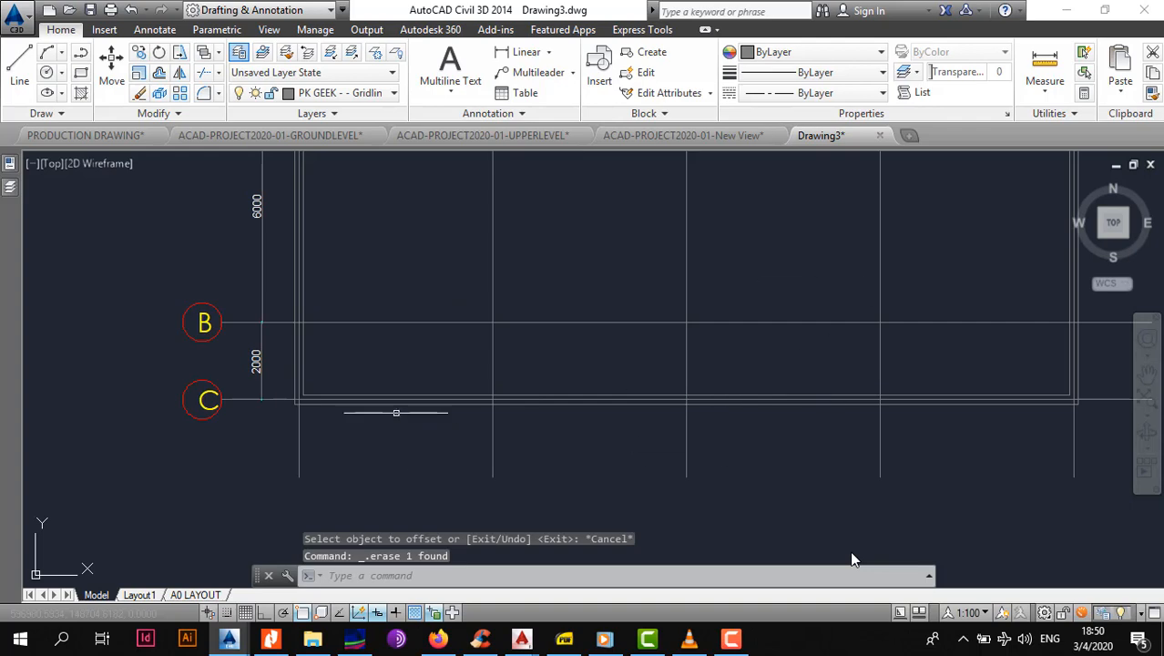
{"action": "scroll", "coordinate": [396, 413], "scroll_direction": "down", "scroll_amount": 5}
{"action": "scroll", "coordinate": [350, 227], "scroll_direction": "up", "scroll_amount": 6}
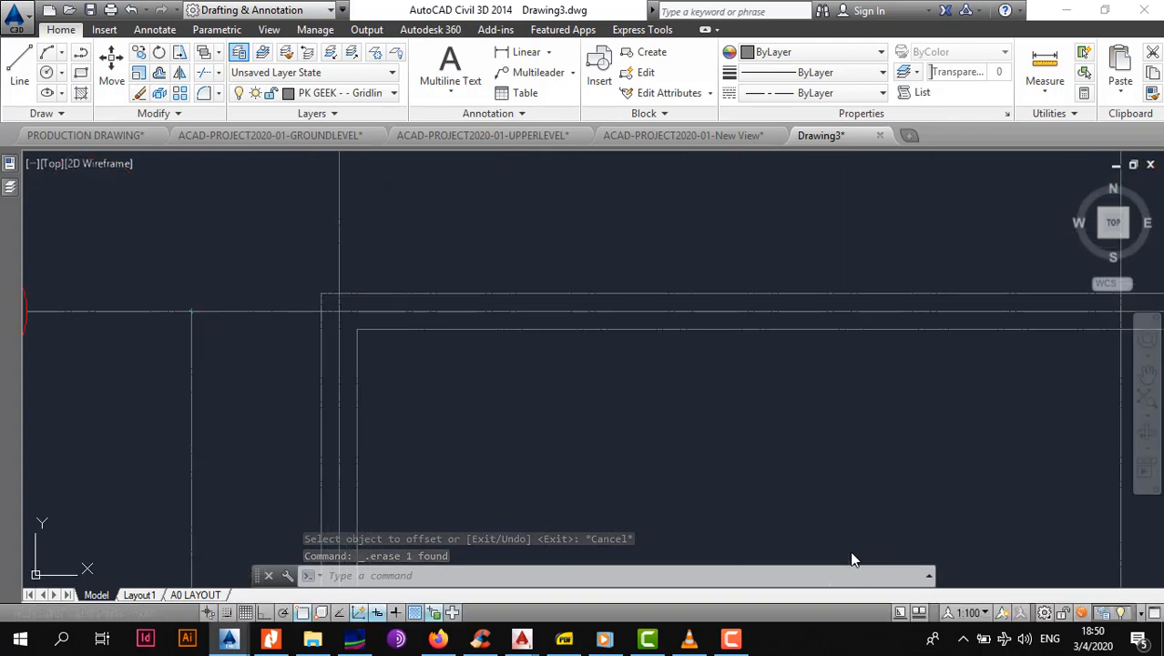
{"action": "scroll", "coordinate": [387, 308], "scroll_direction": "up", "scroll_amount": 3}
{"action": "left_click", "coordinate": [410, 297]}
{"action": "left_click", "coordinate": [384, 203]}
{"action": "left_click", "coordinate": [347, 92]}
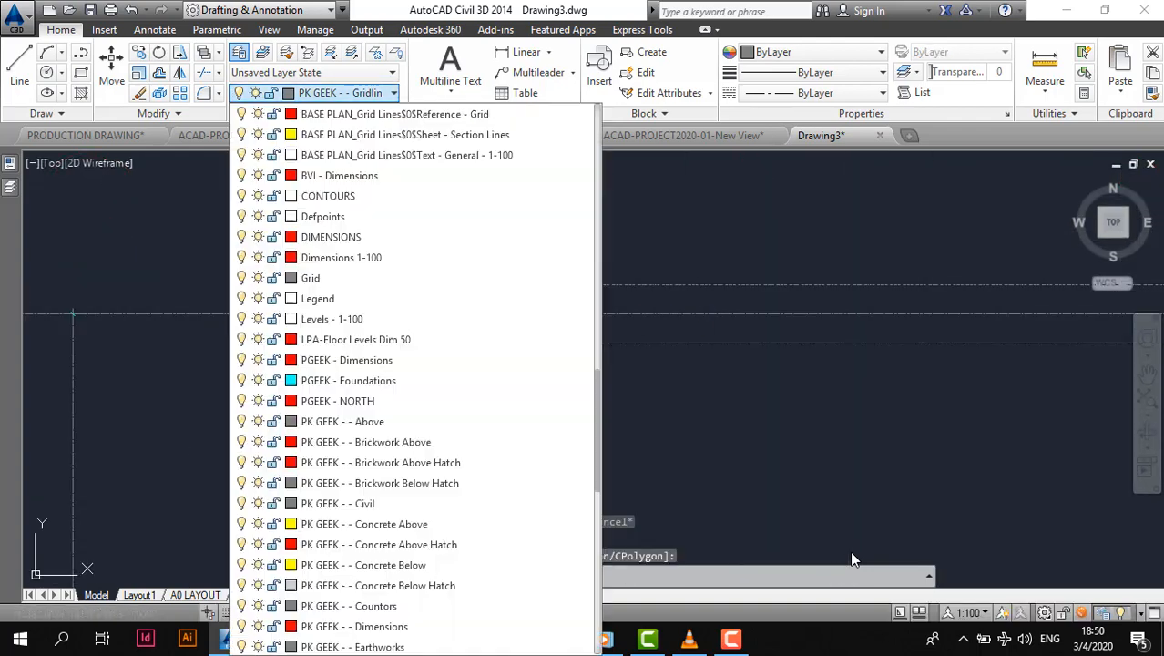
{"action": "scroll", "coordinate": [365, 399], "scroll_direction": "up", "scroll_amount": 6}
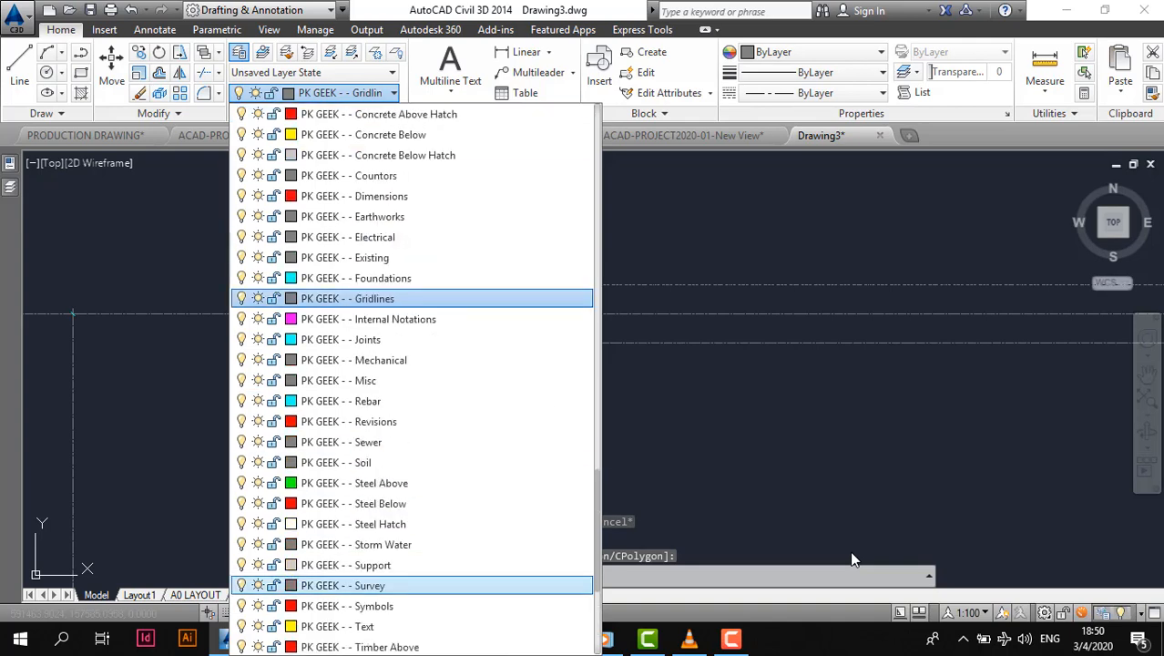
{"action": "left_click", "coordinate": [394, 196]}
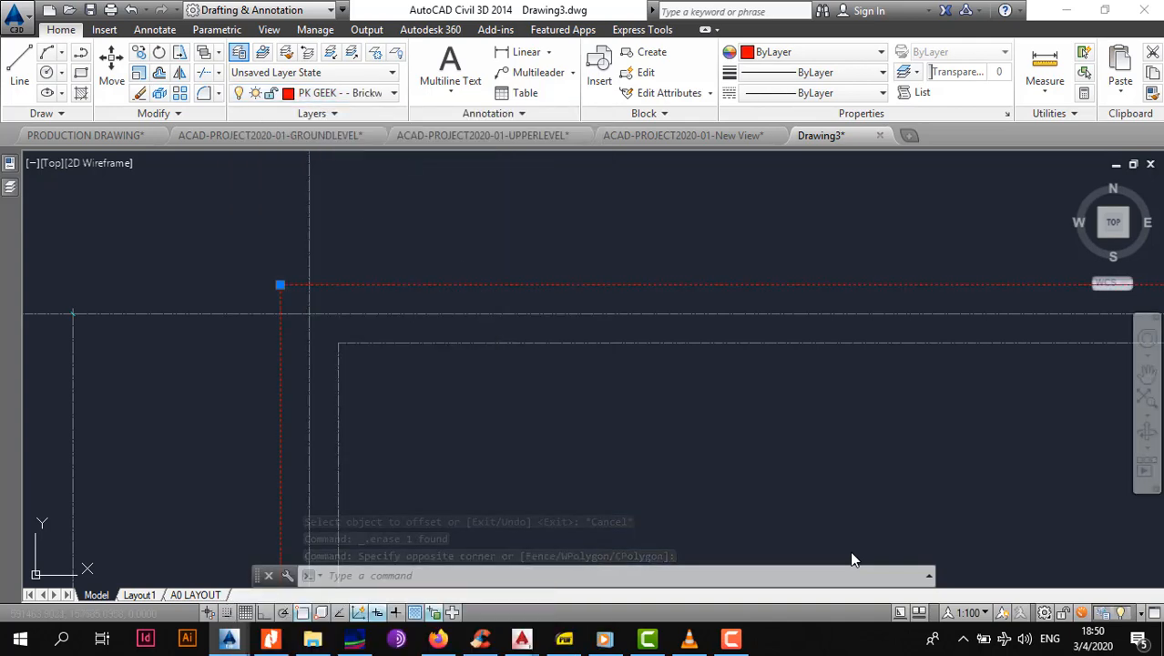
Match the properties of the red outer wall outline onto the inner wall outline, and end the property matching.
{"action": "key", "text": "Escape"}
{"action": "type", "text": "ma"}
{"action": "key", "text": "Return"}
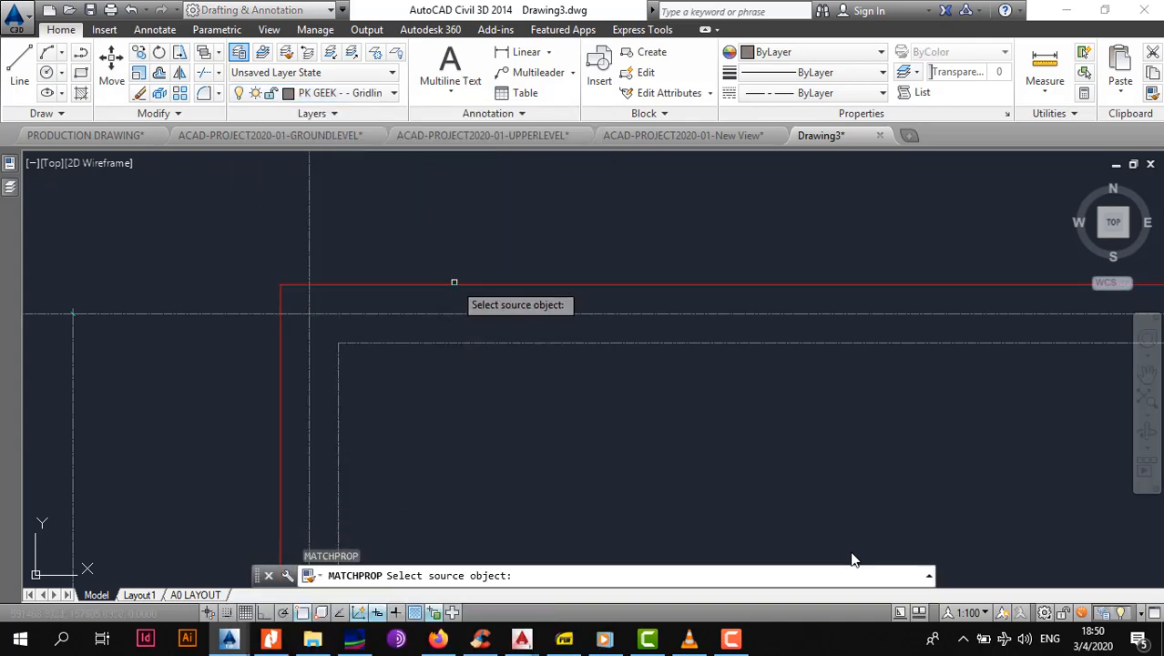
{"action": "left_click", "coordinate": [454, 282]}
{"action": "left_click", "coordinate": [444, 286]}
{"action": "left_click", "coordinate": [444, 333]}
{"action": "left_click", "coordinate": [442, 369]}
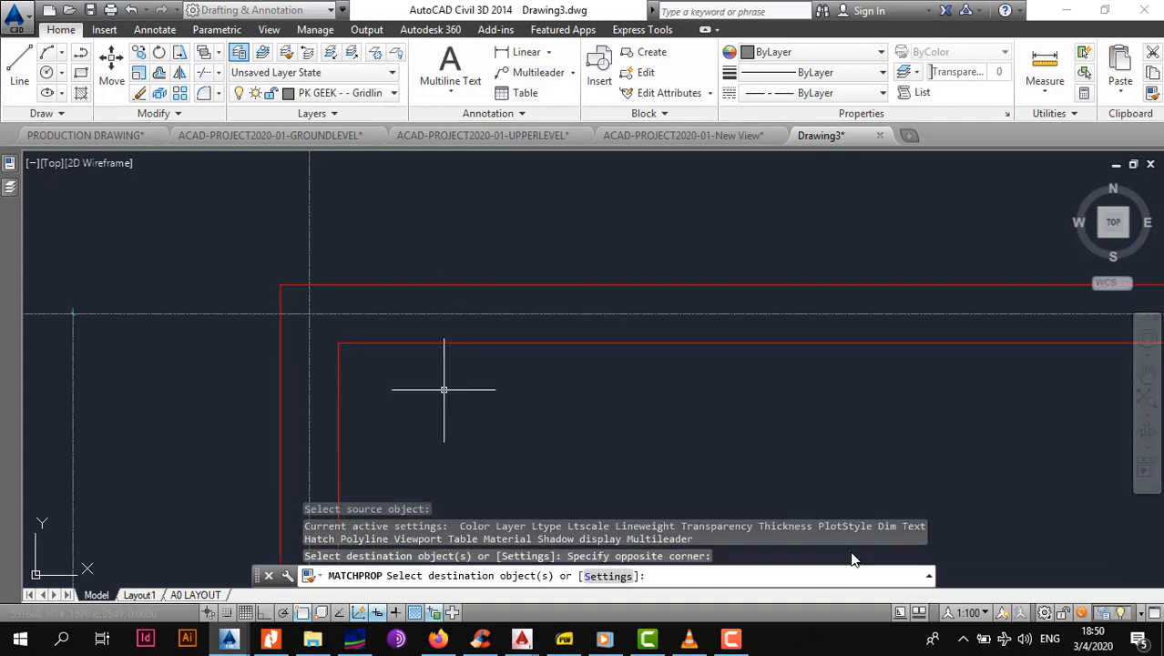
{"action": "key", "text": "Escape"}
{"action": "scroll", "coordinate": [446, 268], "scroll_direction": "down", "scroll_amount": 8}
{"action": "middle_click_drag", "start_coordinate": [531, 300], "coordinate": [463, 271]}
{"action": "middle_click_drag", "start_coordinate": [781, 357], "coordinate": [778, 362]}
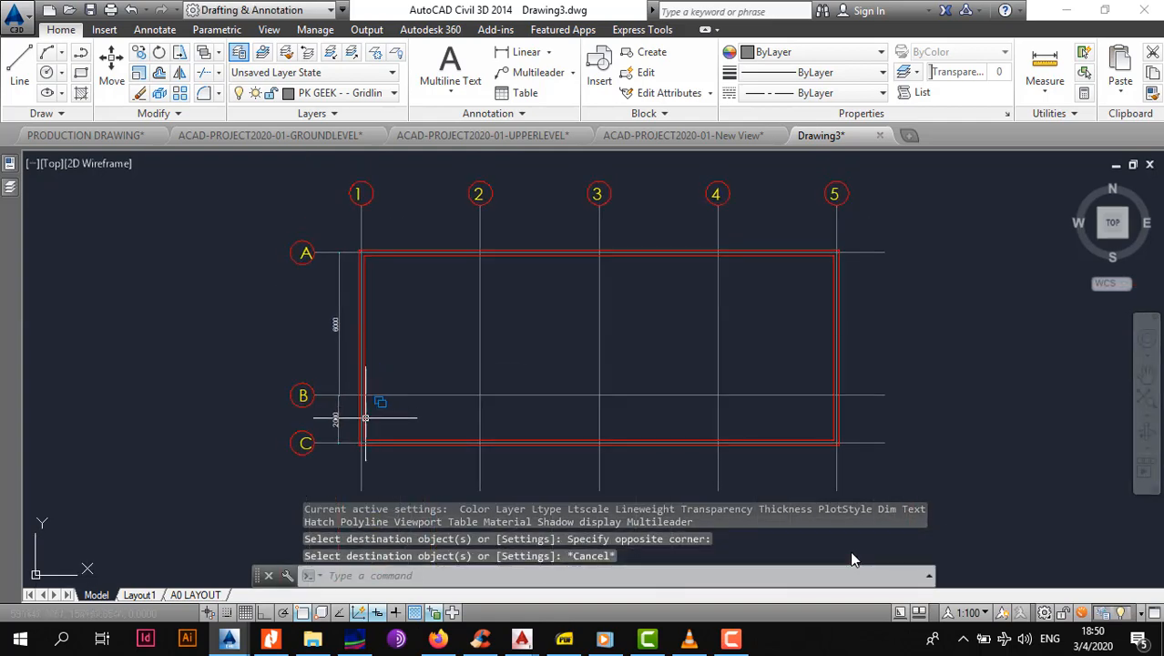
{"action": "scroll", "coordinate": [347, 433], "scroll_direction": "up", "scroll_amount": 2}
{"action": "scroll", "coordinate": [461, 547], "scroll_direction": "down", "scroll_amount": 2}
{"action": "scroll", "coordinate": [647, 330], "scroll_direction": "up", "scroll_amount": 2}
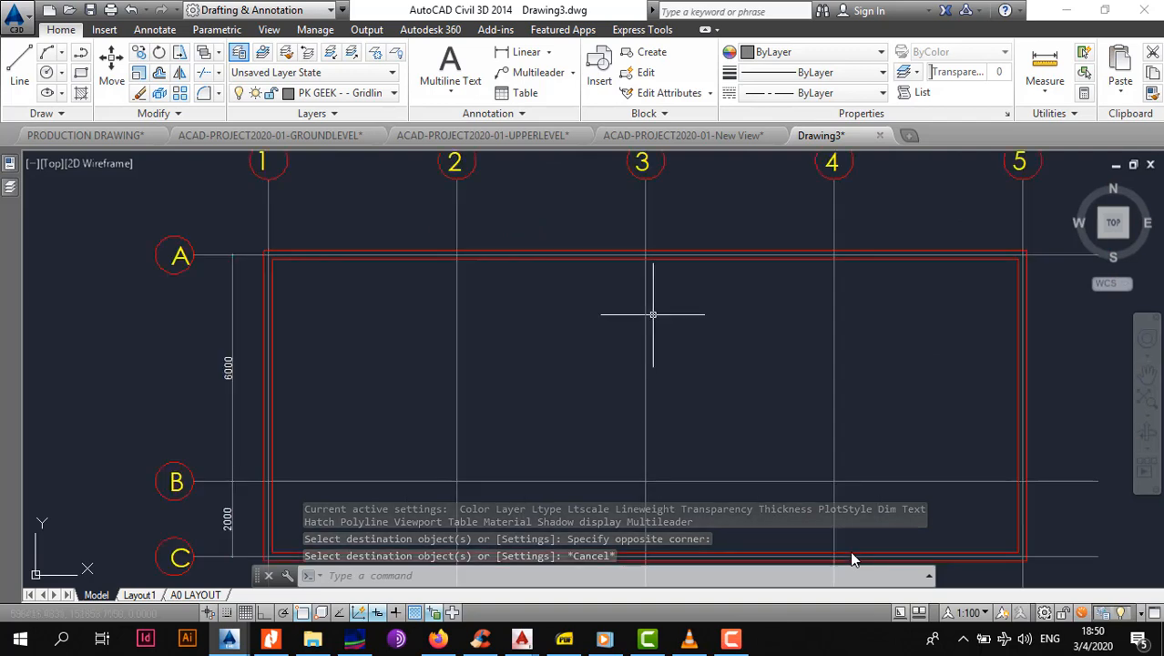
Offset gridline 3 by 115 to each side for the faces of the dividing wall, and end the Offset command.
{"action": "left_click", "coordinate": [650, 346]}
{"action": "left_click", "coordinate": [631, 356]}
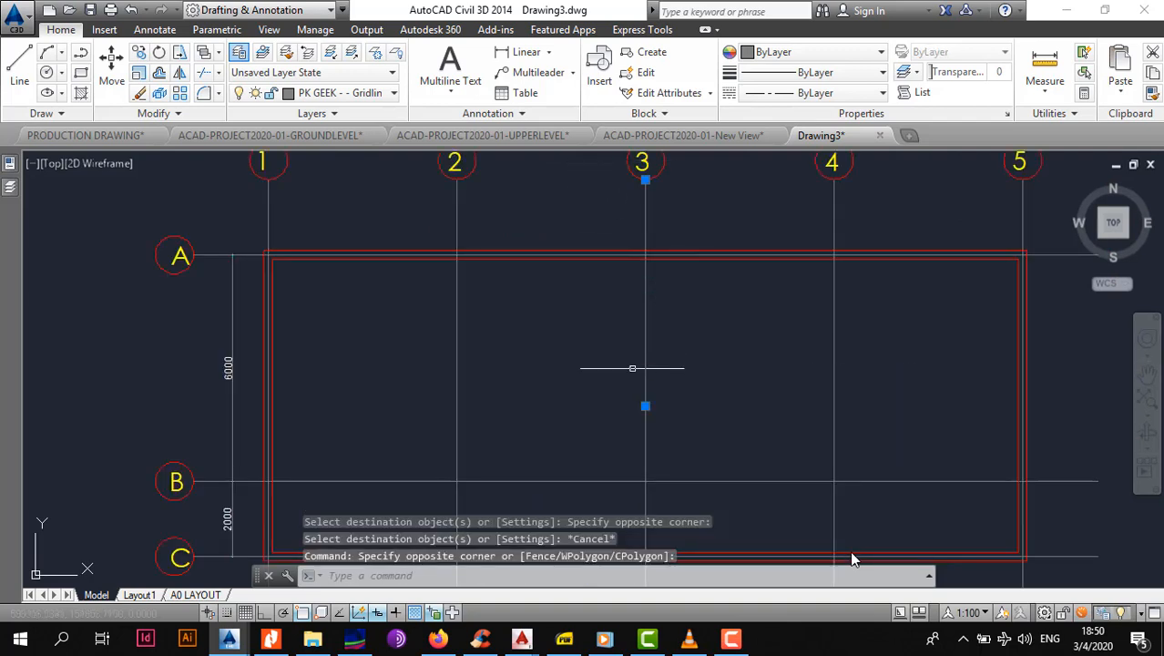
{"action": "type", "text": "o"}
{"action": "key", "text": "Return"}
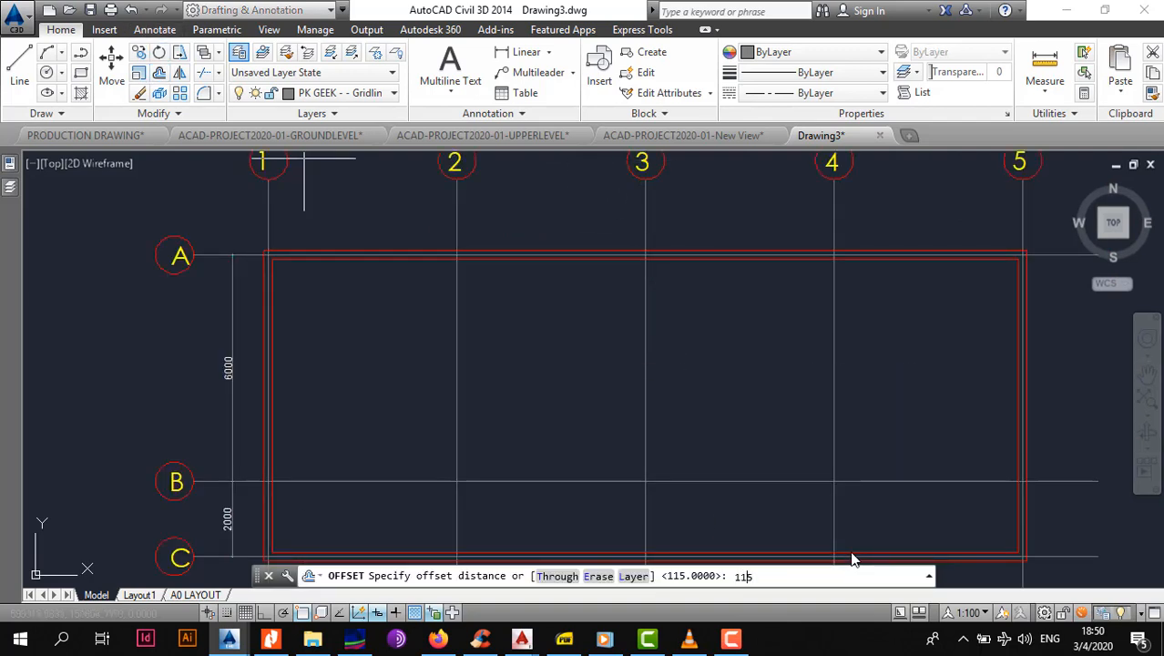
{"action": "type", "text": "115"}
{"action": "key", "text": "Return"}
{"action": "left_click", "coordinate": [665, 305]}
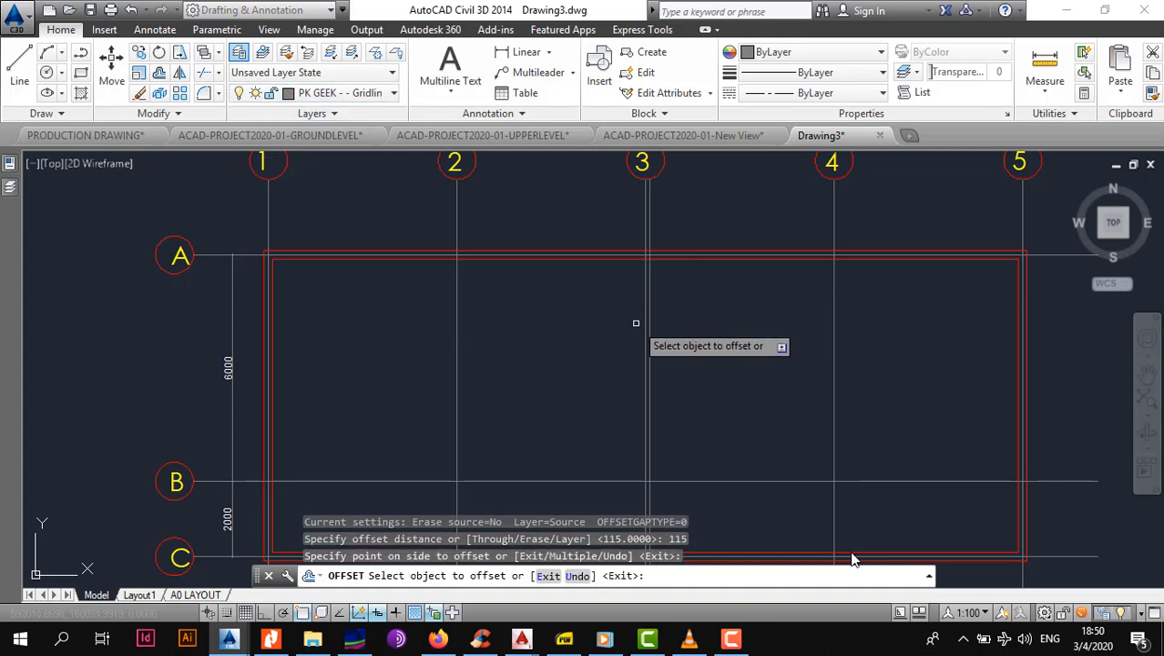
{"action": "key", "text": "Escape"}
Match the properties of the red wall outline onto the two offset lines beside gridline 3, and end the property matching.
{"action": "scroll", "coordinate": [642, 273], "scroll_direction": "up", "scroll_amount": 5}
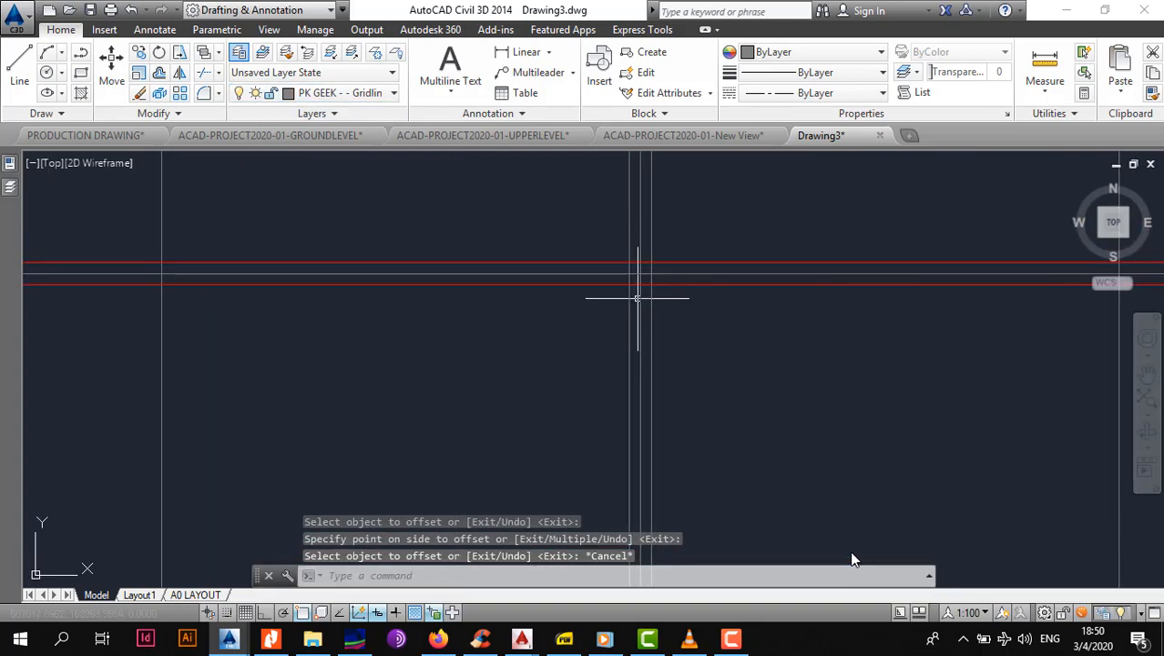
{"action": "type", "text": "MA"}
{"action": "key", "text": "Return"}
{"action": "left_click", "coordinate": [671, 285]}
{"action": "scroll", "coordinate": [656, 308], "scroll_direction": "up", "scroll_amount": 2}
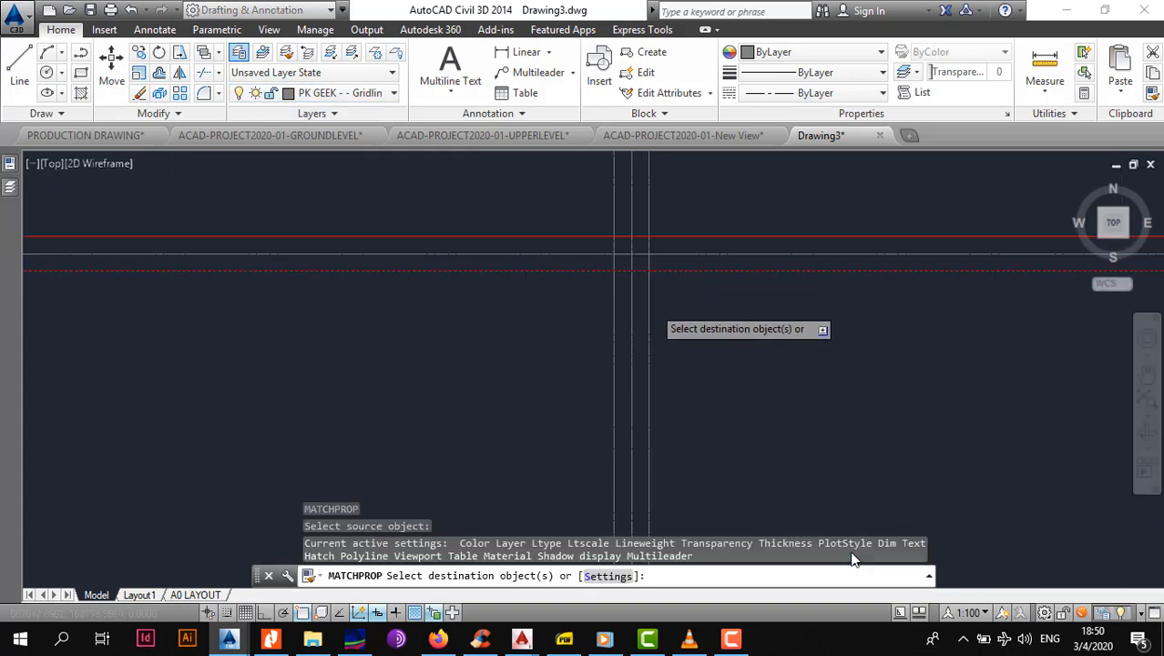
{"action": "left_click", "coordinate": [659, 287]}
{"action": "left_click", "coordinate": [635, 328]}
{"action": "left_click", "coordinate": [601, 329]}
{"action": "left_click", "coordinate": [570, 334]}
{"action": "key", "text": "Escape"}
Trim both dividing wall lines above the inner wall outline at gridline A, and end the Trim command.
{"action": "scroll", "coordinate": [587, 313], "scroll_direction": "down", "scroll_amount": 4}
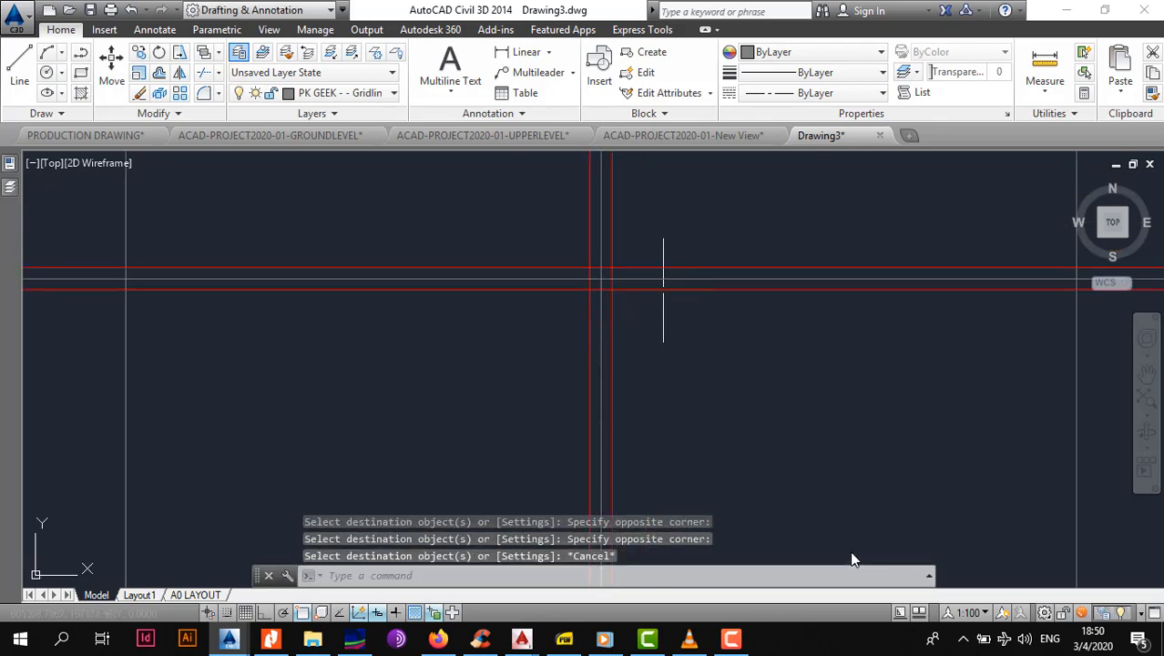
{"action": "scroll", "coordinate": [663, 291], "scroll_direction": "up", "scroll_amount": 4}
{"action": "left_click", "coordinate": [659, 286]}
{"action": "left_click", "coordinate": [652, 283]}
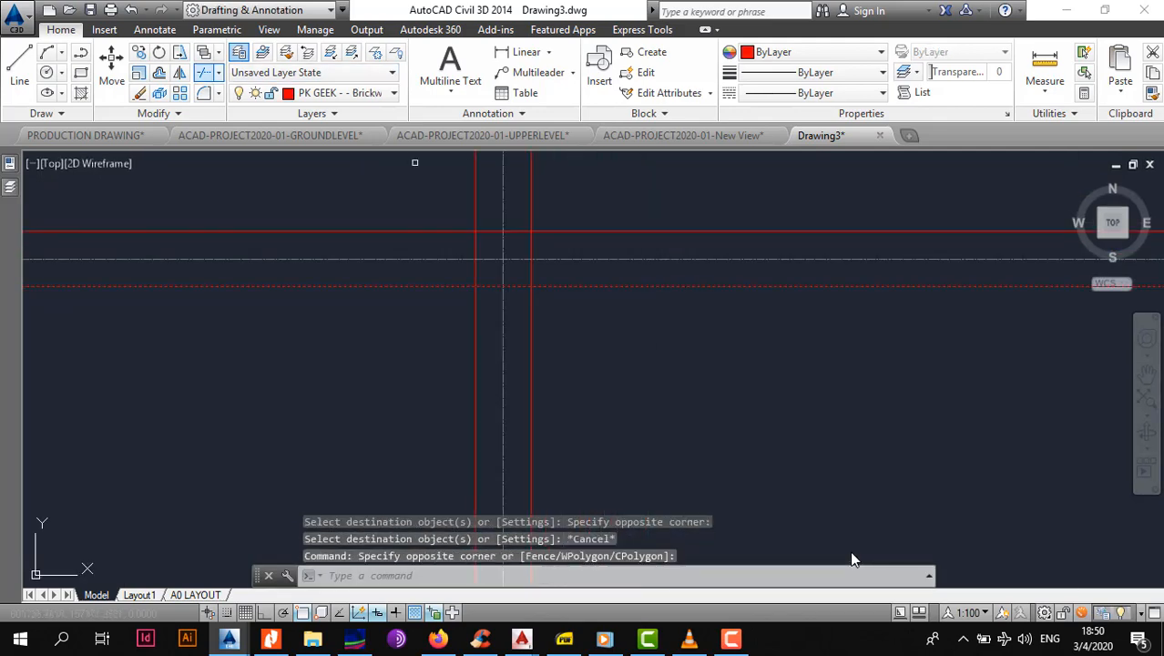
{"action": "scroll", "coordinate": [526, 277], "scroll_direction": "up", "scroll_amount": 4}
{"action": "left_click", "coordinate": [559, 272]}
{"action": "left_click", "coordinate": [528, 277]}
{"action": "left_click", "coordinate": [421, 253]}
{"action": "left_click", "coordinate": [372, 264]}
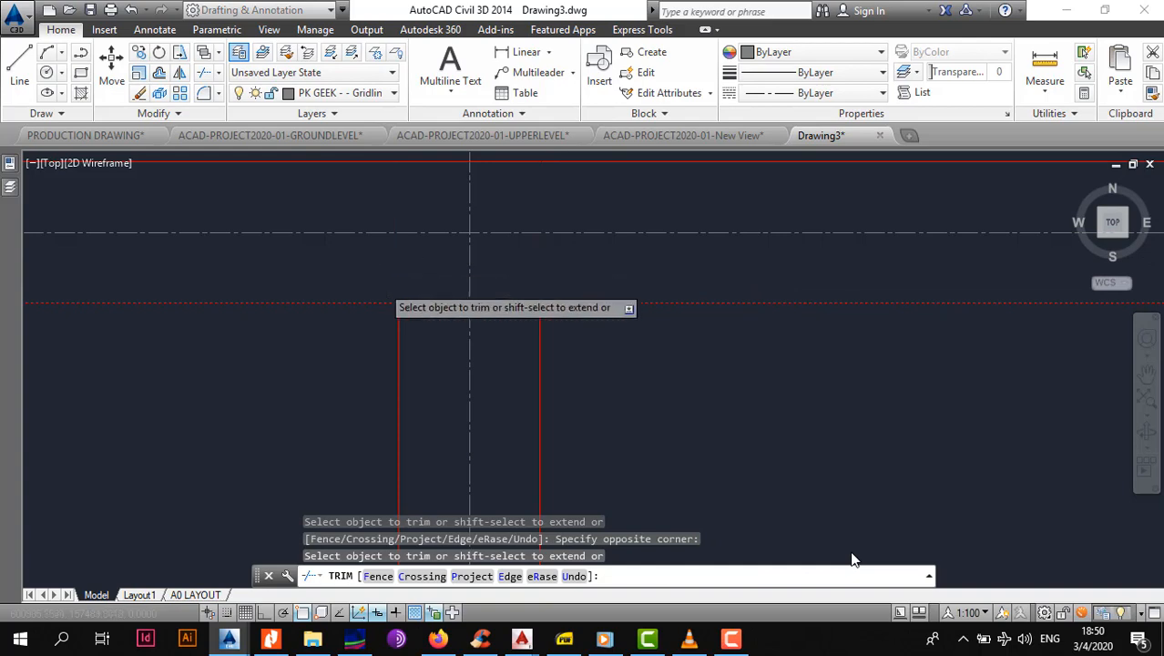
{"action": "scroll", "coordinate": [382, 283], "scroll_direction": "down", "scroll_amount": 6}
{"action": "middle_click_drag", "start_coordinate": [382, 282], "coordinate": [452, 180]}
{"action": "key", "text": "Escape"}
Trim both dividing wall lines below the inner wall outline at gridline C, and end the Trim command.
{"action": "scroll", "coordinate": [478, 421], "scroll_direction": "up", "scroll_amount": 5}
{"action": "left_click", "coordinate": [406, 320]}
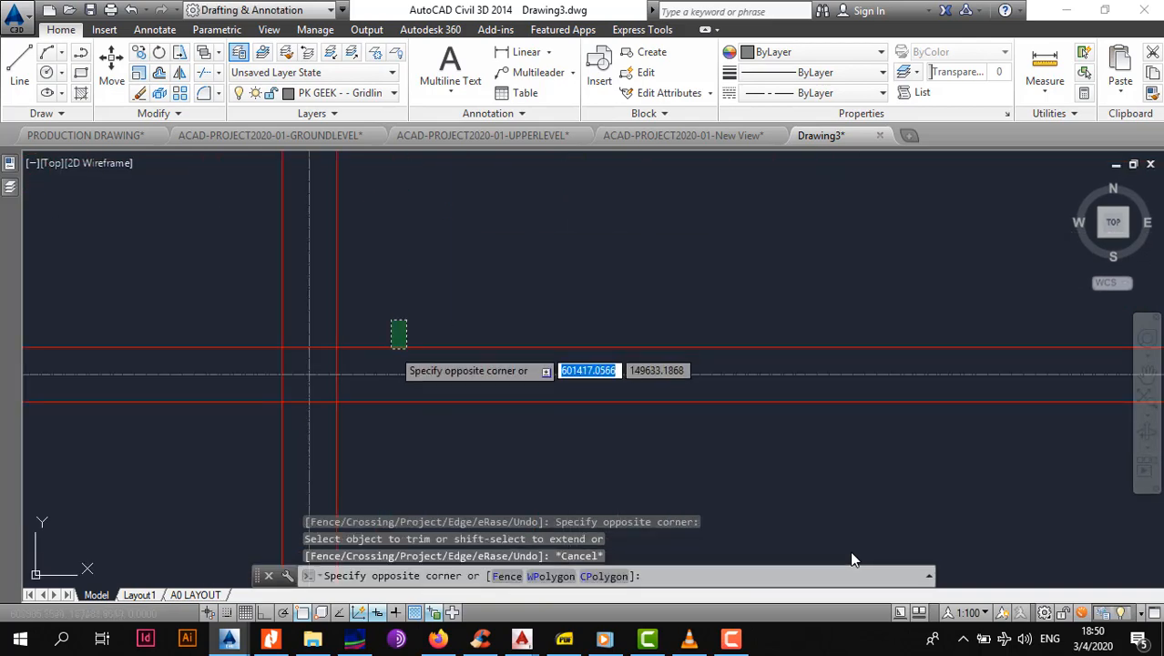
{"action": "left_click", "coordinate": [393, 350]}
{"action": "key", "text": "Return"}
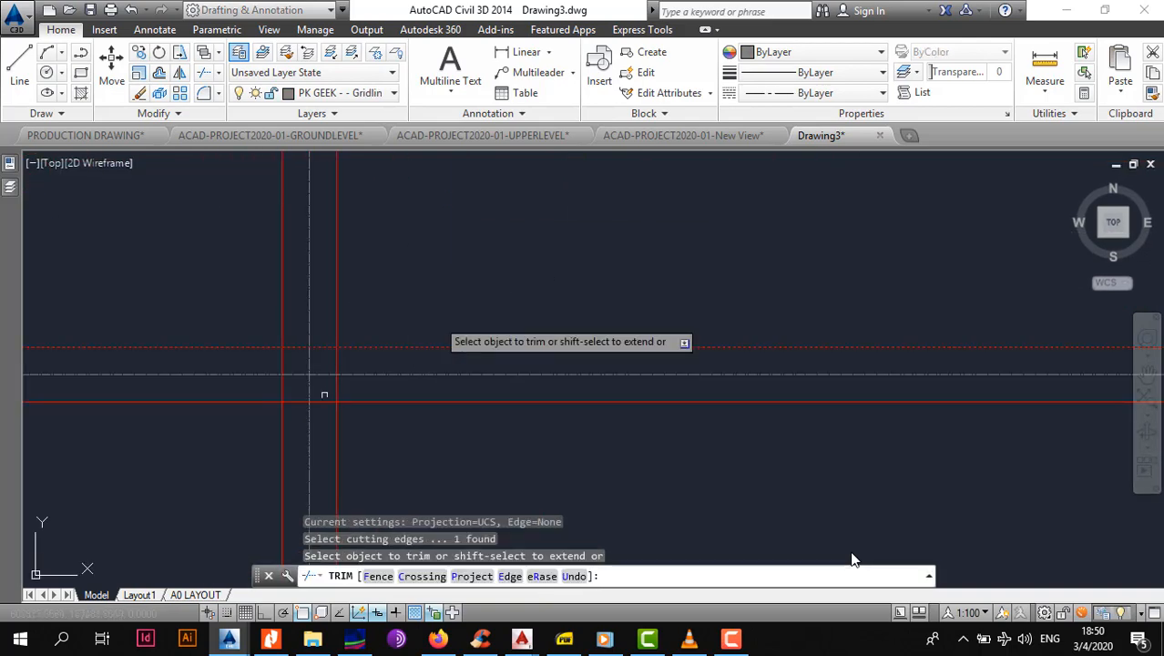
{"action": "left_click", "coordinate": [344, 455]}
{"action": "left_click", "coordinate": [331, 472]}
{"action": "left_click", "coordinate": [291, 444]}
{"action": "left_click", "coordinate": [266, 463]}
{"action": "key", "text": "Escape"}
Trim the inner wall outline between the dividing wall's two faces at gridline C, with all objects as cutting edges.
{"action": "scroll", "coordinate": [322, 399], "scroll_direction": "down", "scroll_amount": 4}
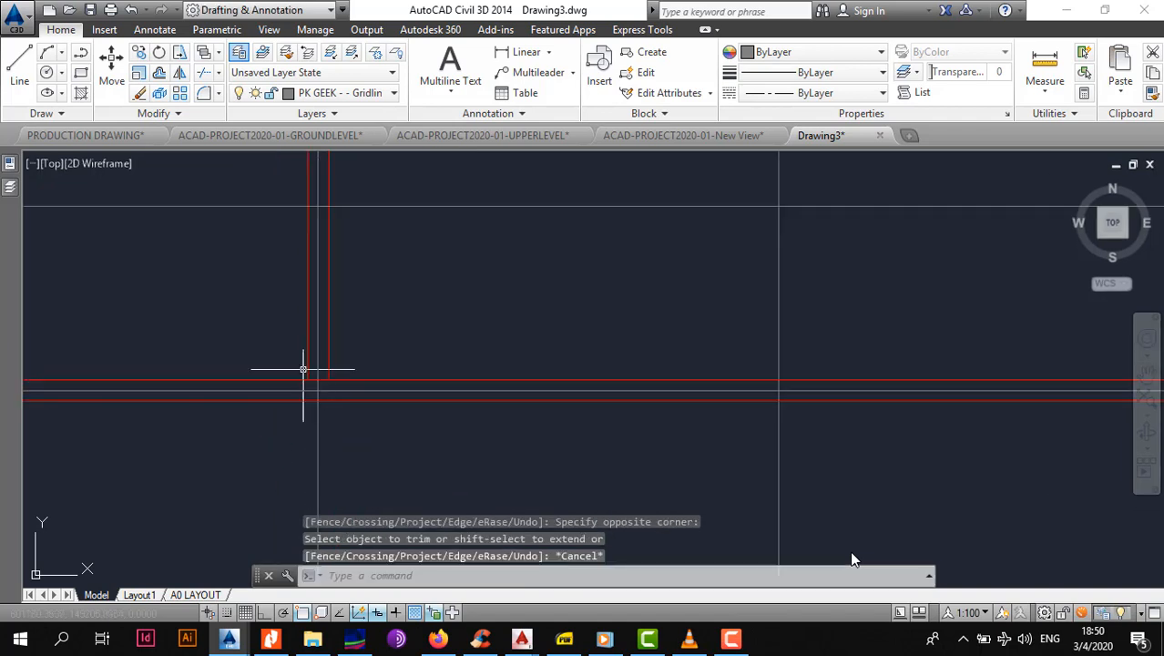
{"action": "middle_click_drag", "start_coordinate": [304, 369], "coordinate": [329, 369]}
{"action": "left_click", "coordinate": [204, 72]}
{"action": "scroll", "coordinate": [344, 375], "scroll_direction": "up", "scroll_amount": 6}
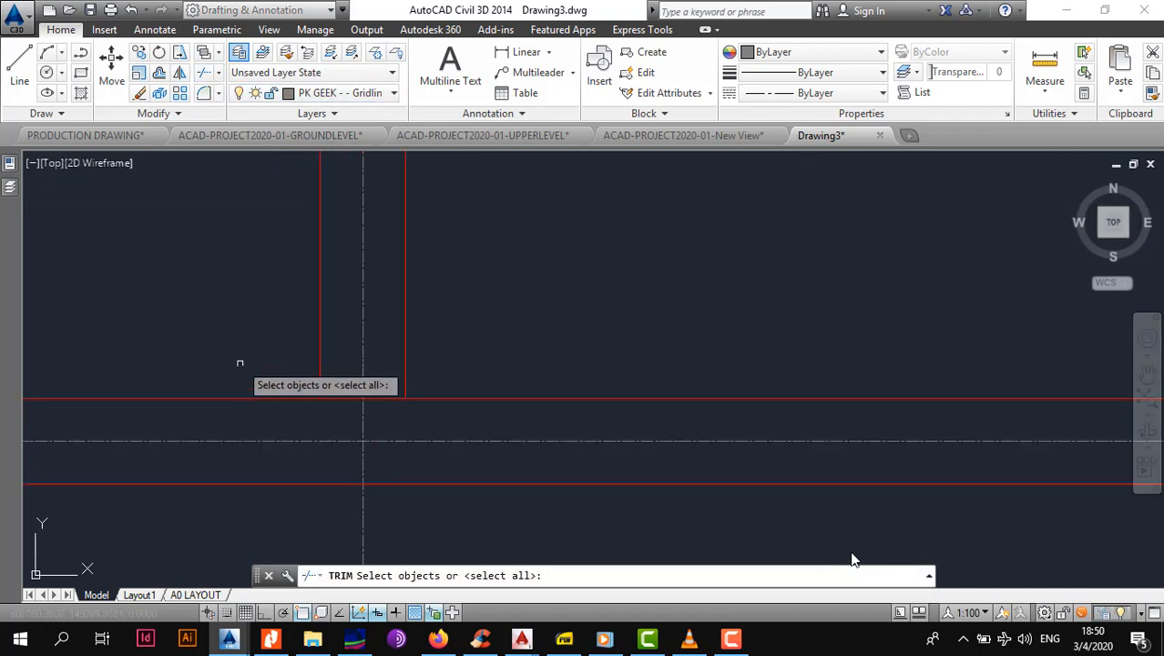
{"action": "key", "text": "Return"}
{"action": "left_click", "coordinate": [338, 389]}
{"action": "left_click", "coordinate": [326, 415]}
Trim the inner wall outline between the dividing wall's two faces at gridline A, and end the Trim command.
{"action": "scroll", "coordinate": [397, 394], "scroll_direction": "down", "scroll_amount": 6}
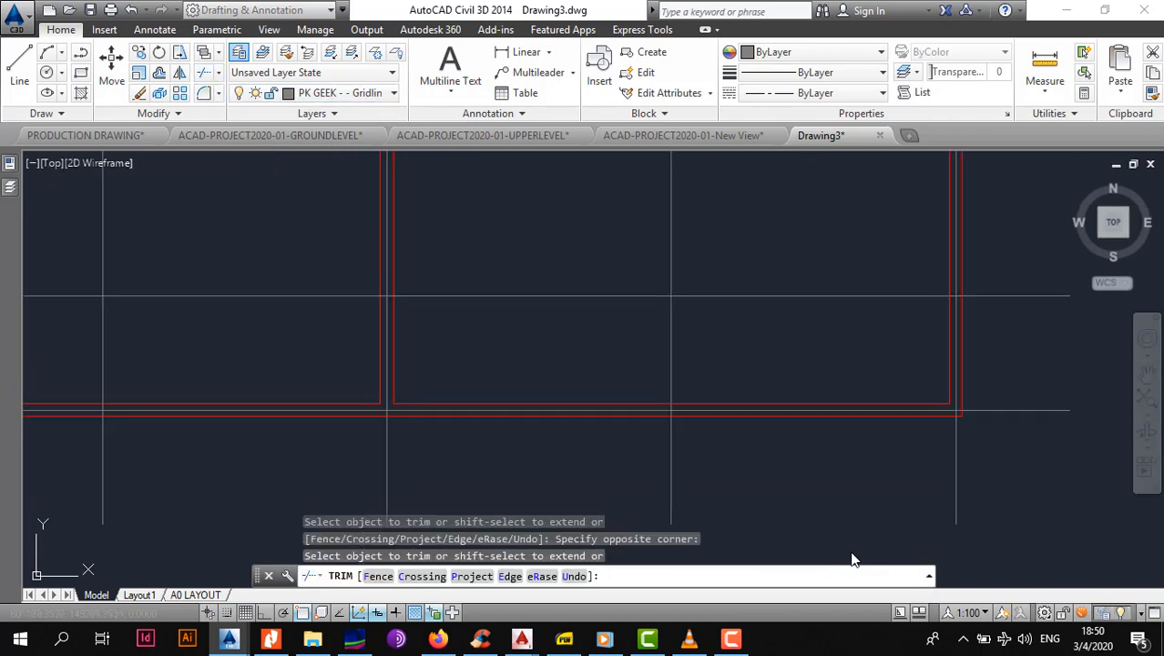
{"action": "scroll", "coordinate": [435, 381], "scroll_direction": "up", "scroll_amount": 6}
{"action": "scroll", "coordinate": [415, 323], "scroll_direction": "up", "scroll_amount": 2}
{"action": "left_click", "coordinate": [414, 332]}
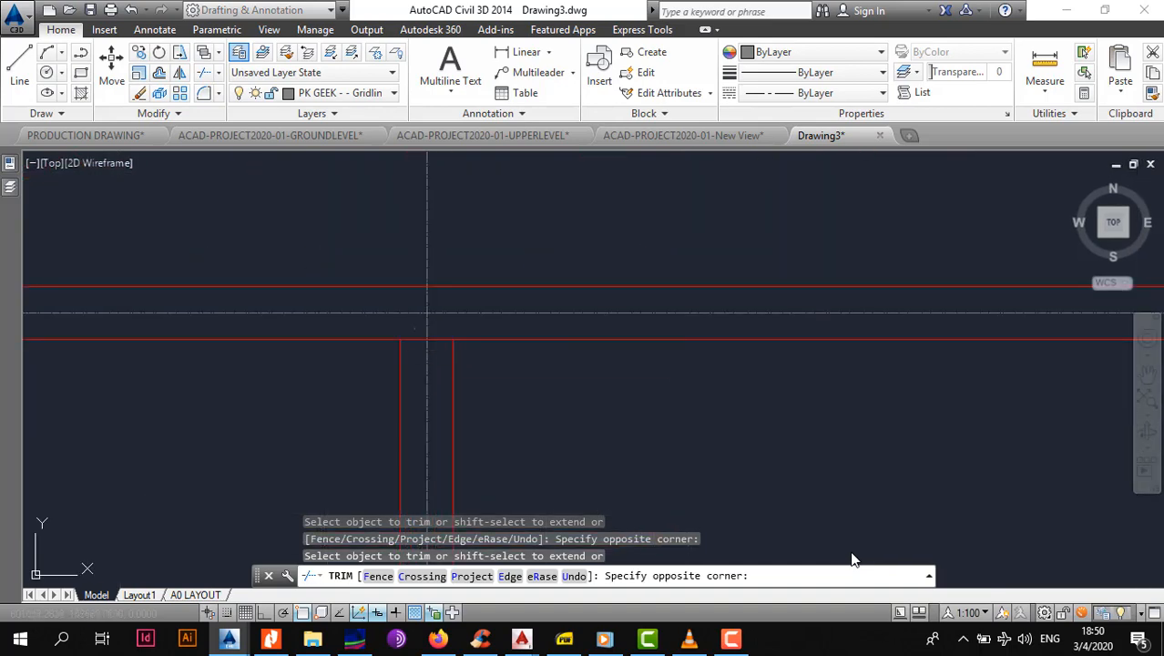
{"action": "left_click", "coordinate": [411, 345]}
{"action": "key", "text": "Escape"}
Switch to PROJECT2020-01-GROUNDLEVEL.dwg in AutoCAD Architecture and examine the classroom floor plan's layout.
{"action": "scroll", "coordinate": [437, 365], "scroll_direction": "down", "scroll_amount": 6}
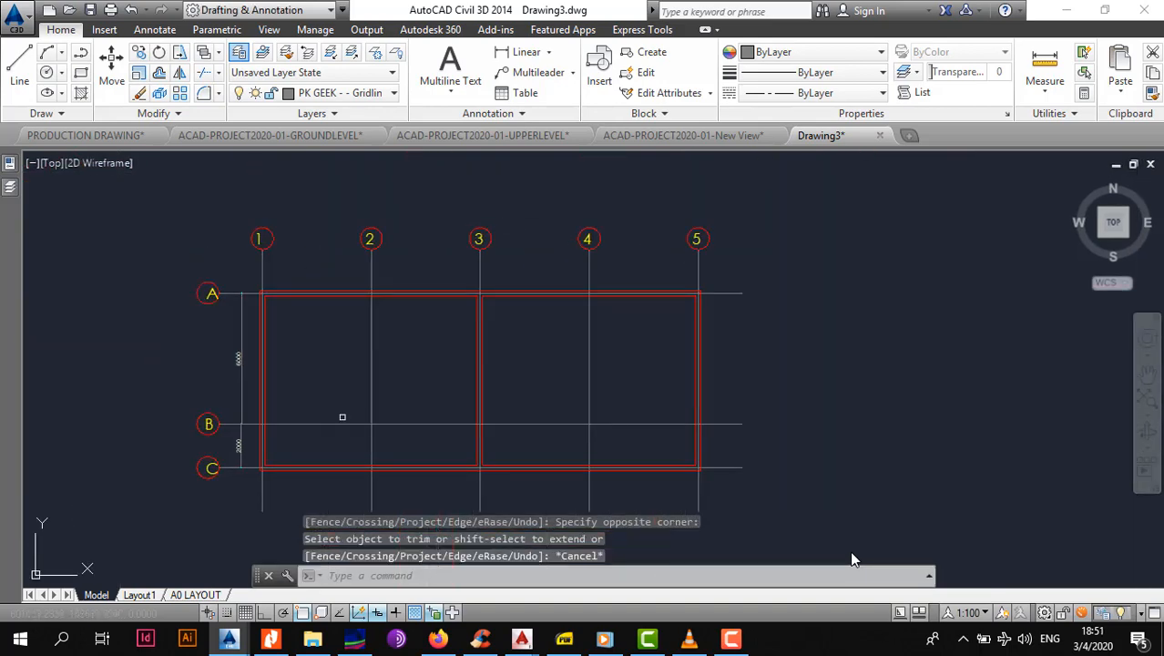
{"action": "middle_click_drag", "start_coordinate": [402, 416], "coordinate": [421, 370]}
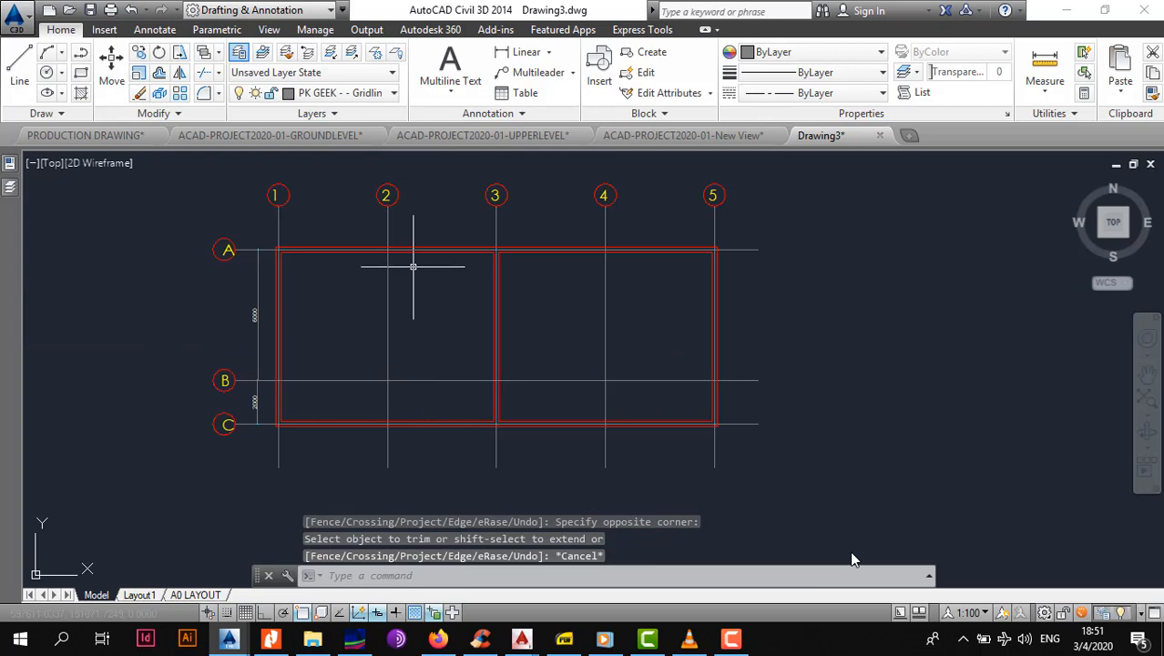
{"action": "mouse_move", "coordinate": [522, 638]}
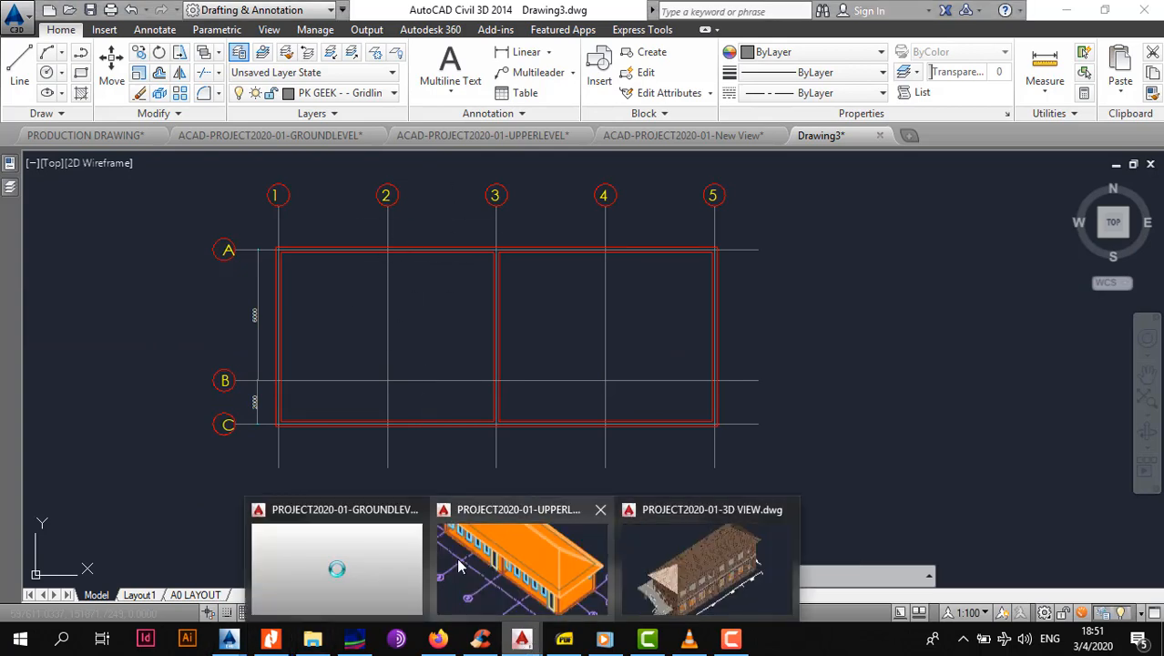
{"action": "left_click", "coordinate": [376, 562]}
{"action": "scroll", "coordinate": [552, 340], "scroll_direction": "up", "scroll_amount": 2}
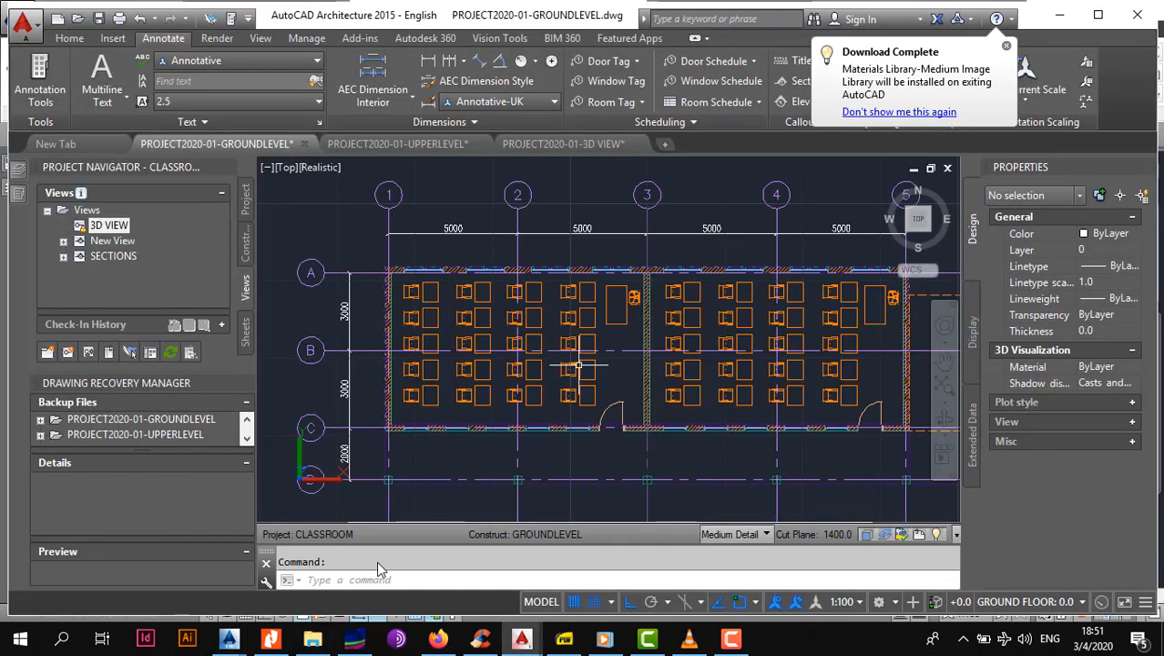
{"action": "middle_click_drag", "start_coordinate": [633, 421], "coordinate": [585, 416]}
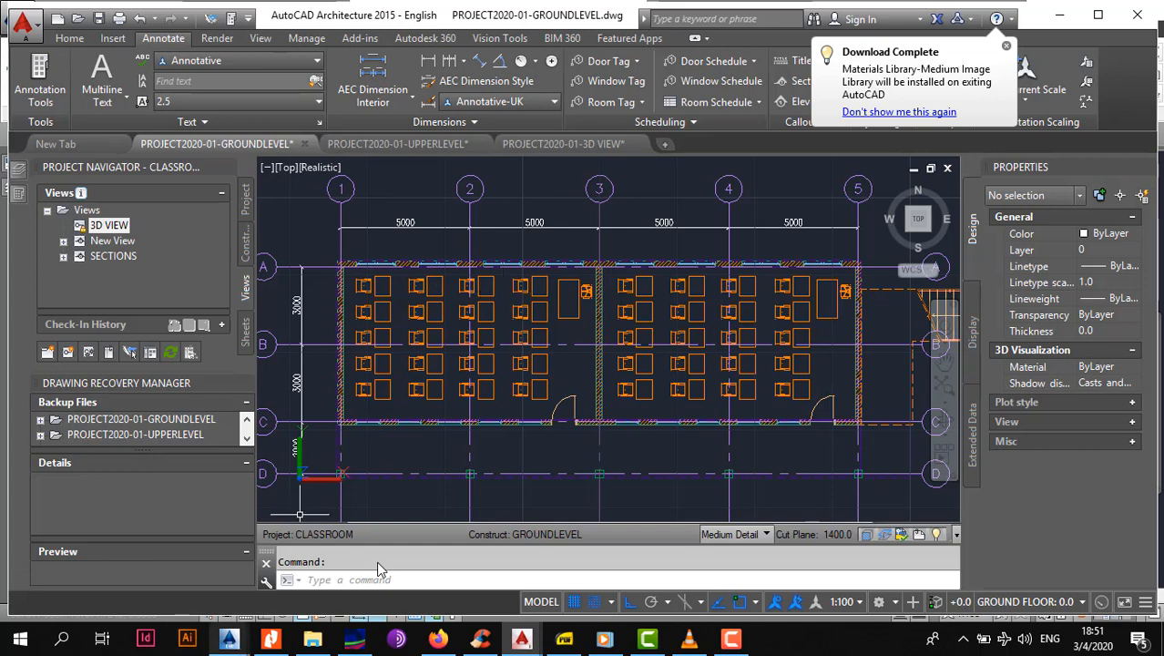
Return to Drawing3 in AutoCAD Civil 3D and offset gridline A by 350 to both sides.
{"action": "mouse_move", "coordinate": [229, 638]}
{"action": "left_click", "coordinate": [853, 586]}
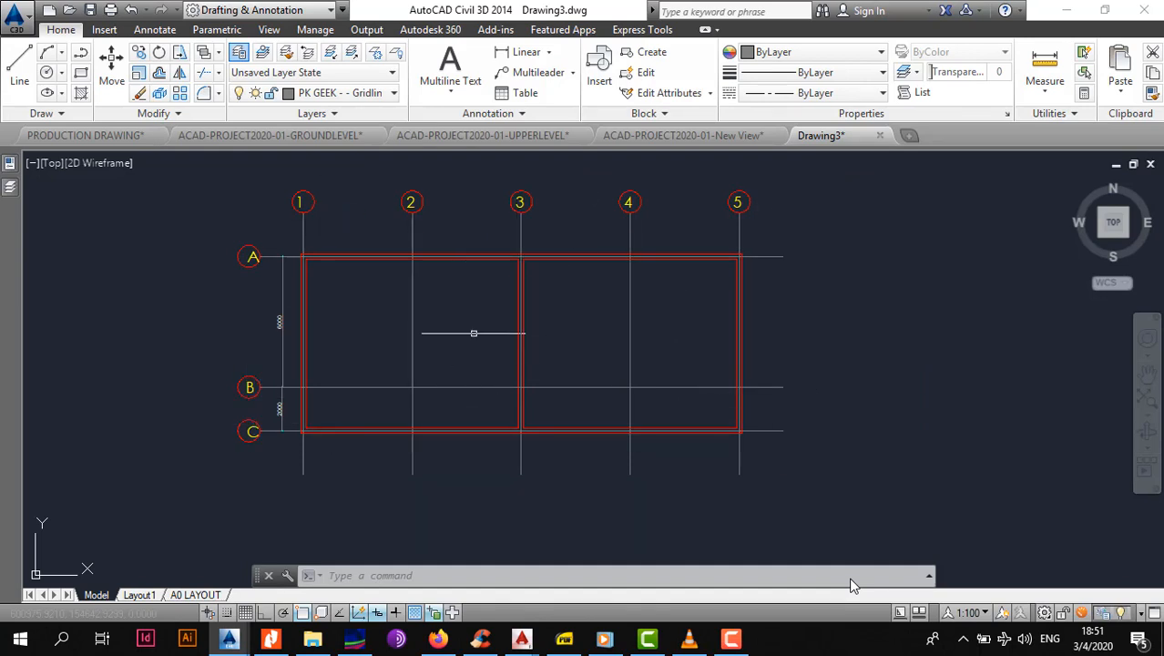
{"action": "scroll", "coordinate": [511, 281], "scroll_direction": "up", "scroll_amount": 4}
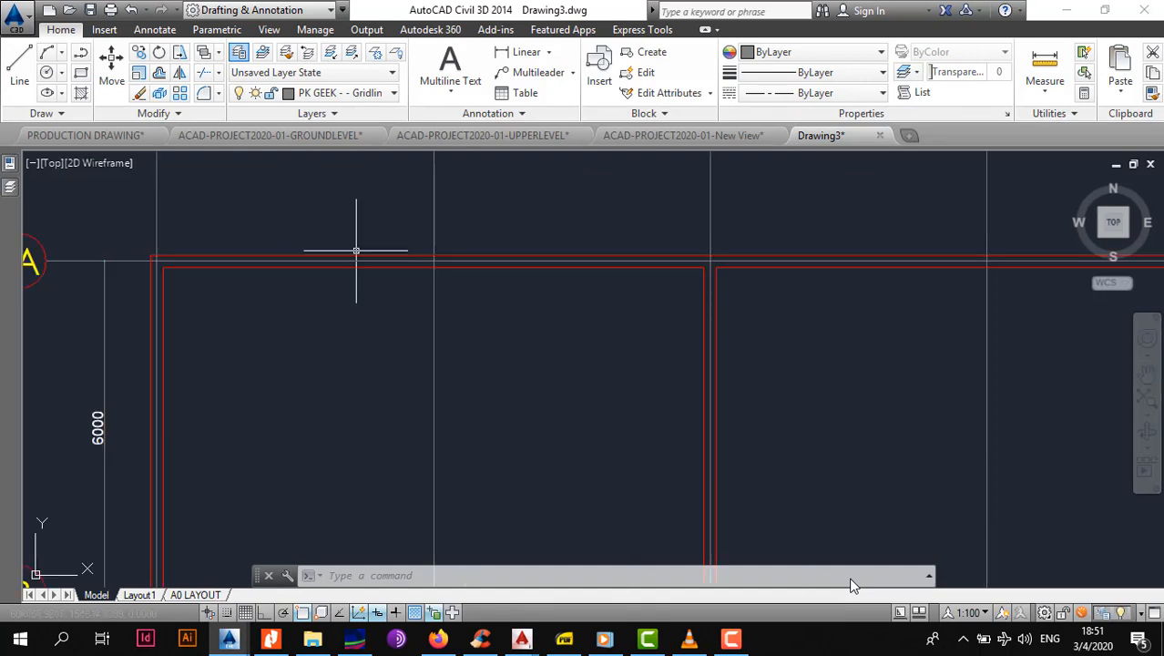
{"action": "middle_click_drag", "start_coordinate": [252, 227], "coordinate": [416, 327]}
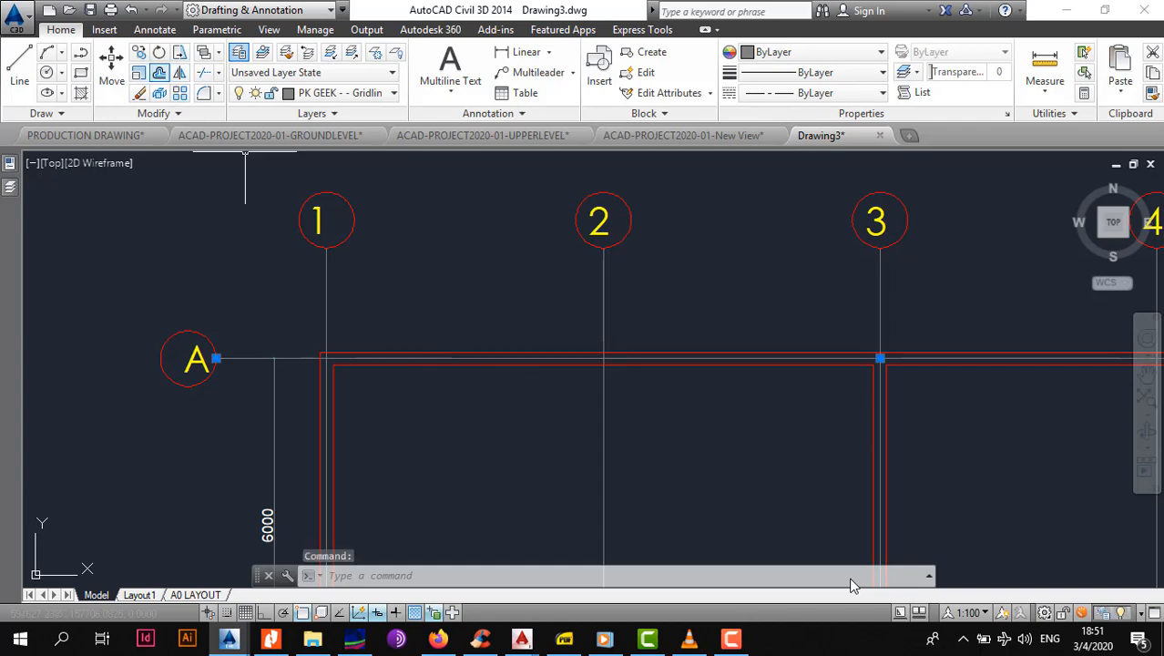
{"action": "type", "text": "o"}
{"action": "key", "text": "Return"}
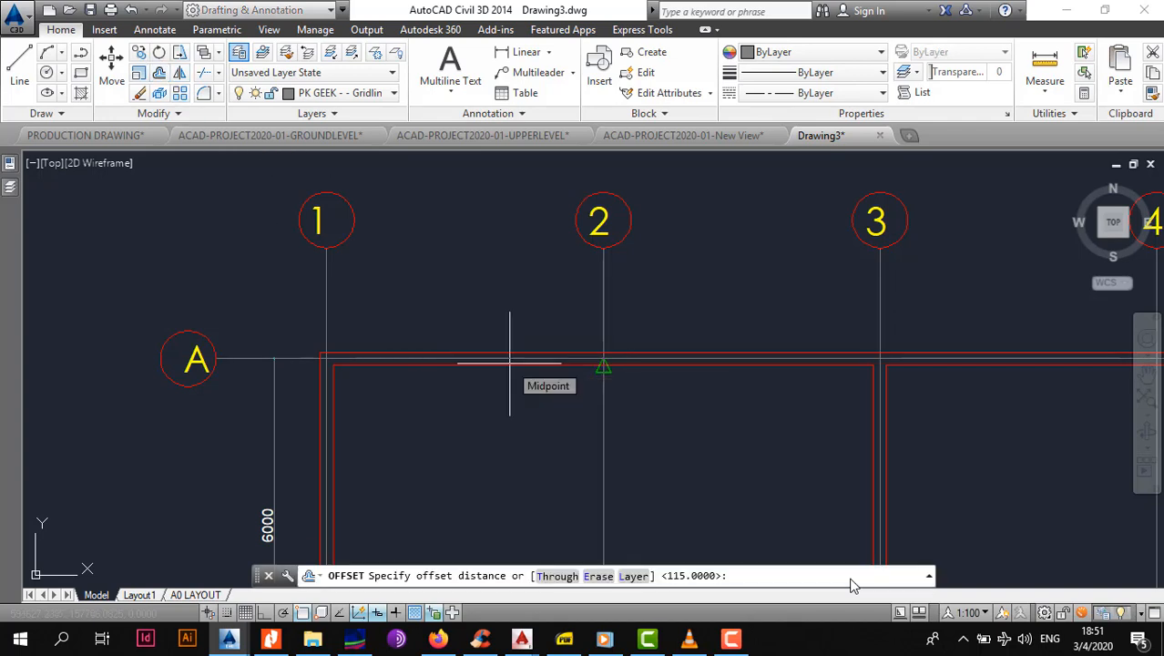
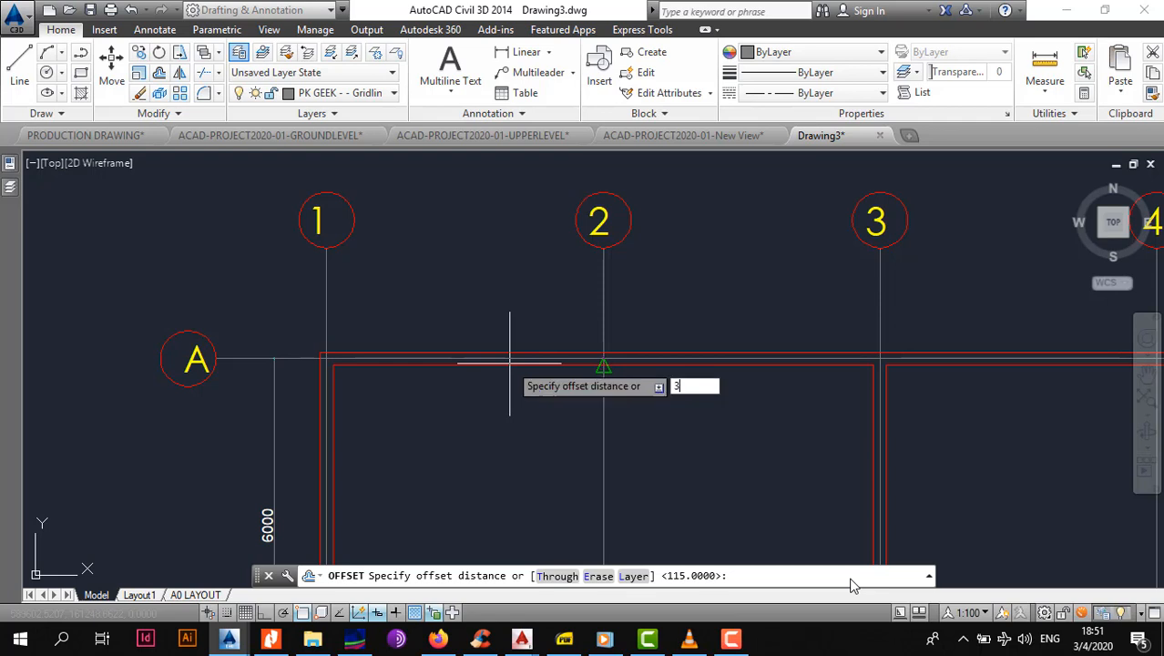
{"action": "key", "text": "Return"}
{"action": "left_click", "coordinate": [509, 358]}
{"action": "left_click", "coordinate": [473, 289]}
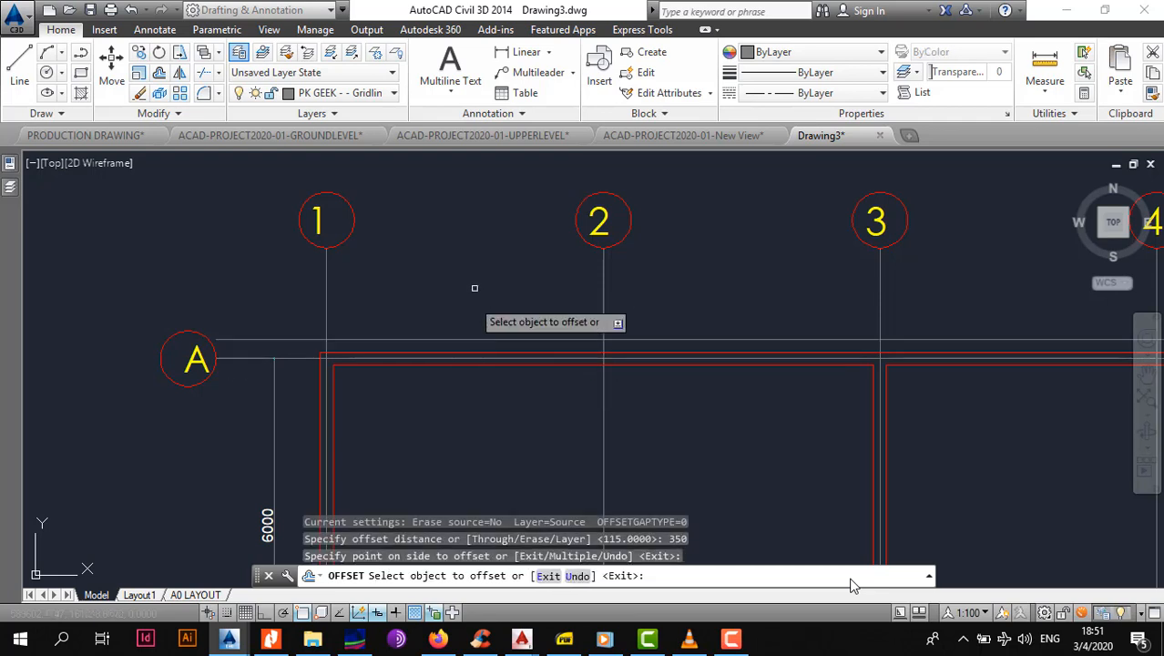
{"action": "left_click", "coordinate": [407, 358]}
{"action": "left_click", "coordinate": [403, 415]}
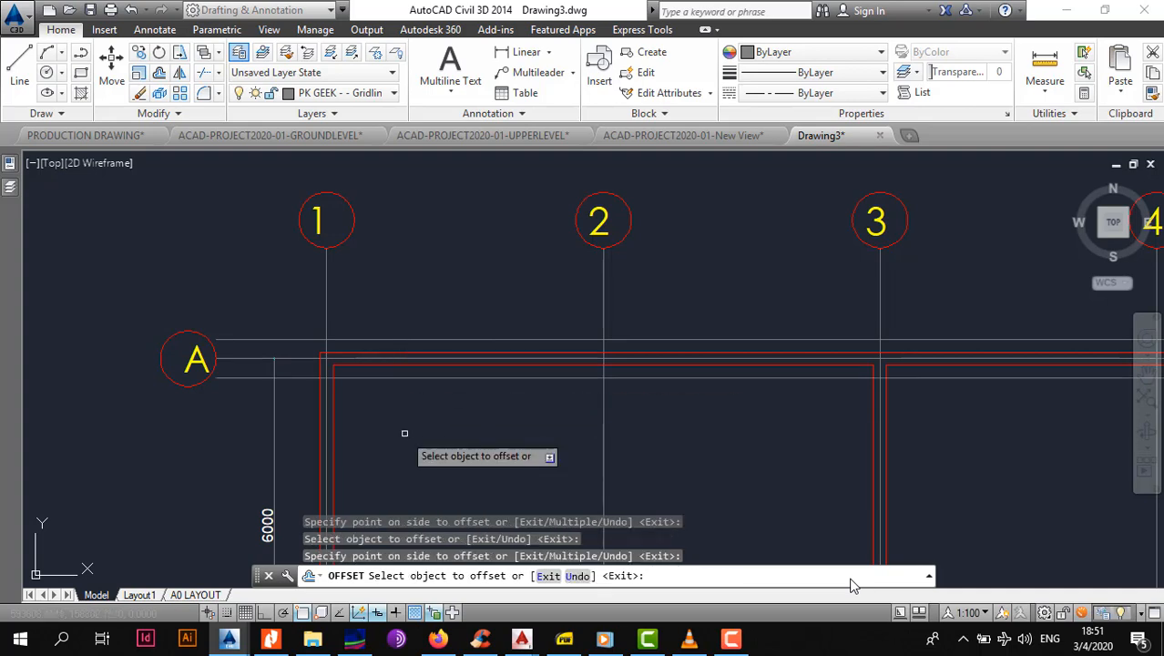
Offset gridline 1 by 350 to both sides.
{"action": "left_click", "coordinate": [326, 416]}
{"action": "left_click", "coordinate": [319, 429]}
{"action": "left_click", "coordinate": [326, 431]}
{"action": "left_click", "coordinate": [284, 426]}
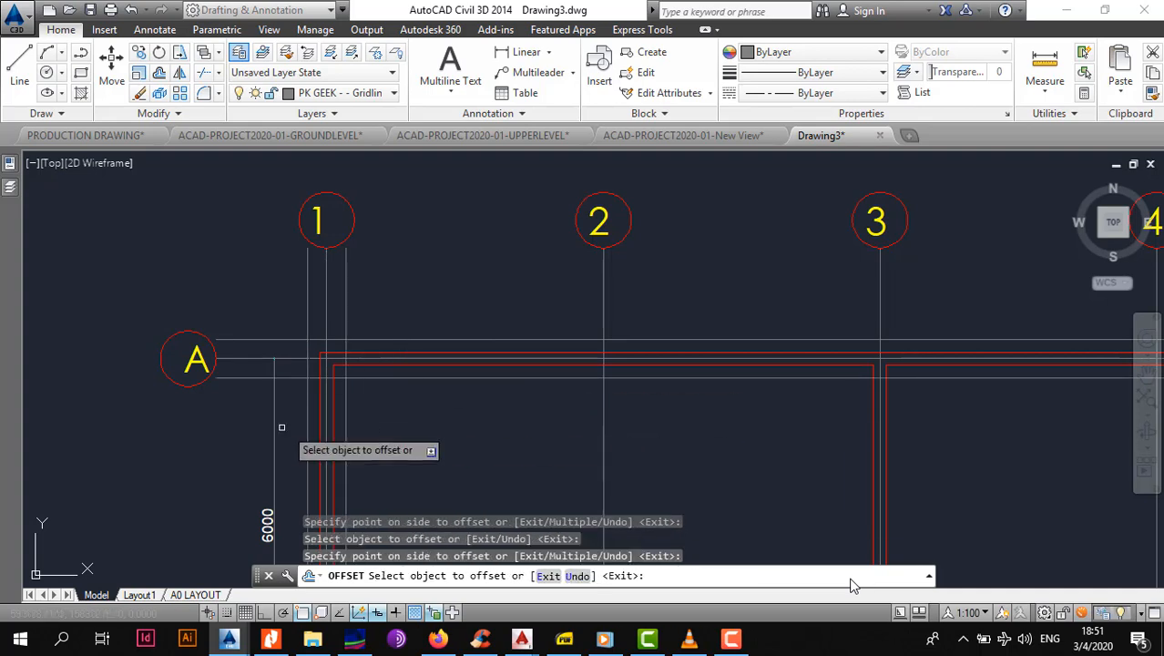
Offset gridline 3 by 350 to both sides of the dividing wall.
{"action": "scroll", "coordinate": [401, 401], "scroll_direction": "down", "scroll_amount": 5}
{"action": "middle_click_drag", "start_coordinate": [562, 388], "coordinate": [429, 326]}
{"action": "scroll", "coordinate": [446, 349], "scroll_direction": "up", "scroll_amount": 5}
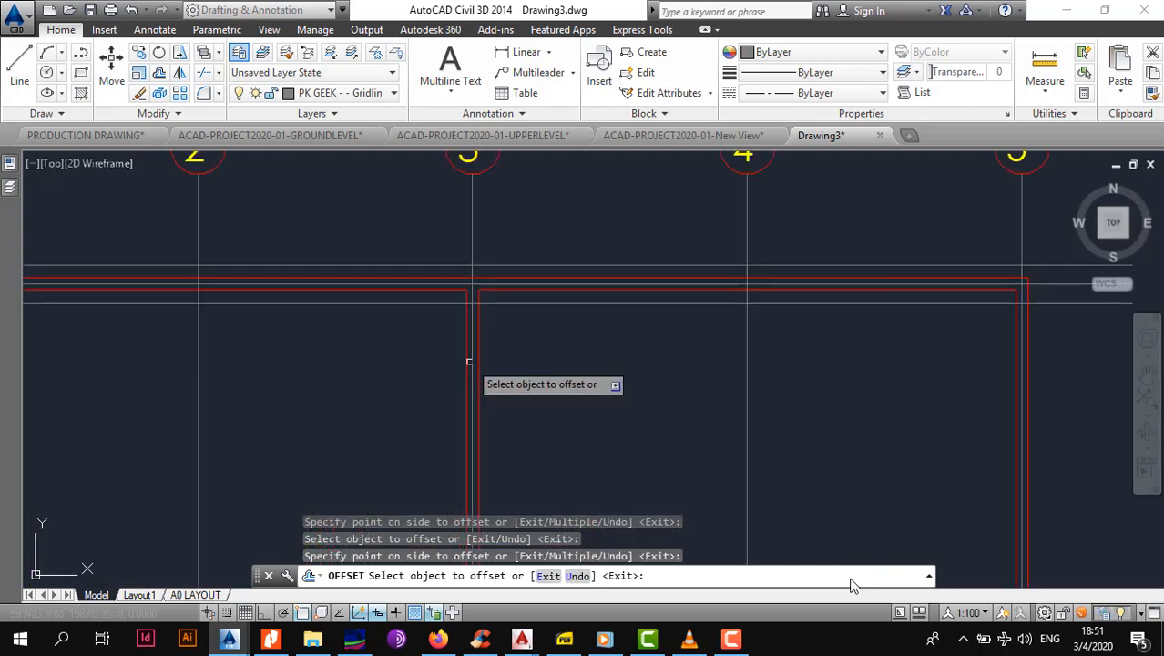
{"action": "left_click", "coordinate": [472, 360]}
{"action": "left_click", "coordinate": [492, 374]}
{"action": "left_click", "coordinate": [471, 374]}
{"action": "left_click", "coordinate": [471, 374]}
Offset gridline 5 by 350 to both sides.
{"action": "scroll", "coordinate": [474, 375], "scroll_direction": "down", "scroll_amount": 5}
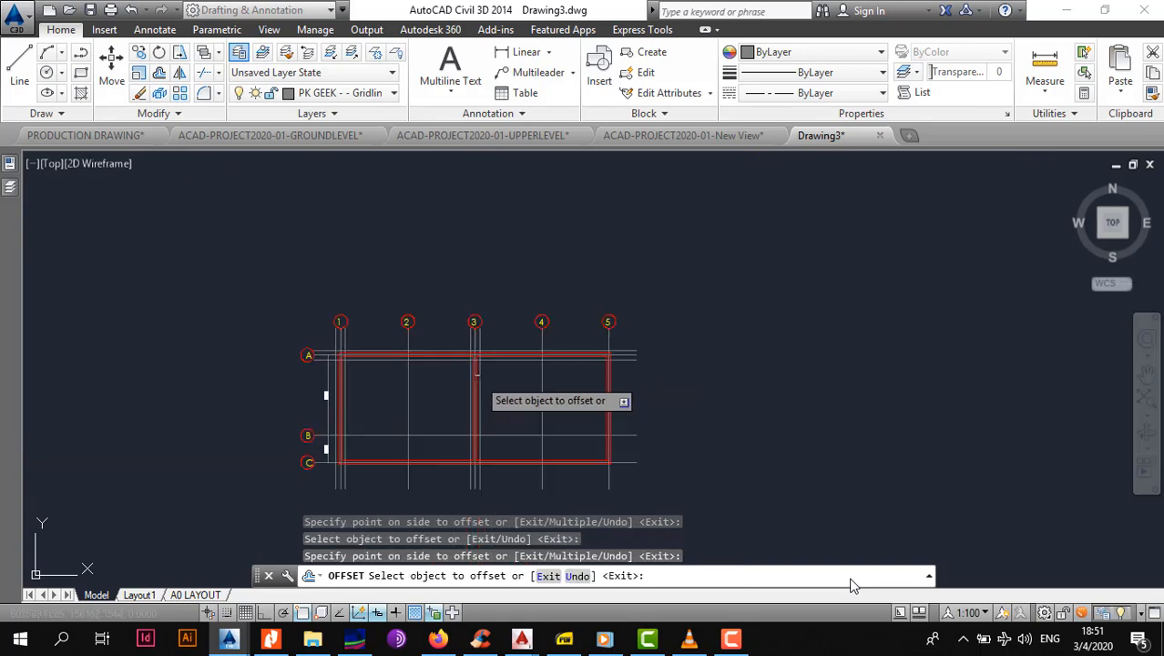
{"action": "scroll", "coordinate": [616, 368], "scroll_direction": "up", "scroll_amount": 5}
{"action": "left_click", "coordinate": [482, 363]}
{"action": "left_click", "coordinate": [511, 383]}
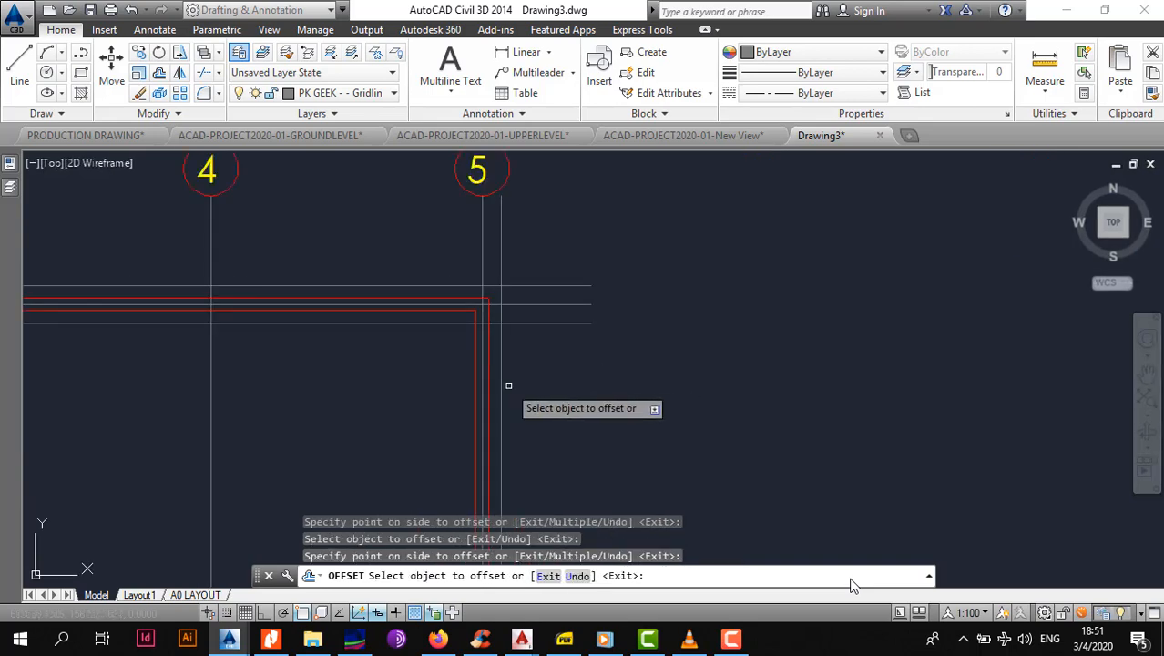
{"action": "left_click", "coordinate": [482, 359]}
{"action": "left_click", "coordinate": [432, 367]}
Offset gridline C by 350 to both sides, and end the Offset command.
{"action": "scroll", "coordinate": [432, 371], "scroll_direction": "down", "scroll_amount": 5}
{"action": "scroll", "coordinate": [533, 392], "scroll_direction": "up", "scroll_amount": 5}
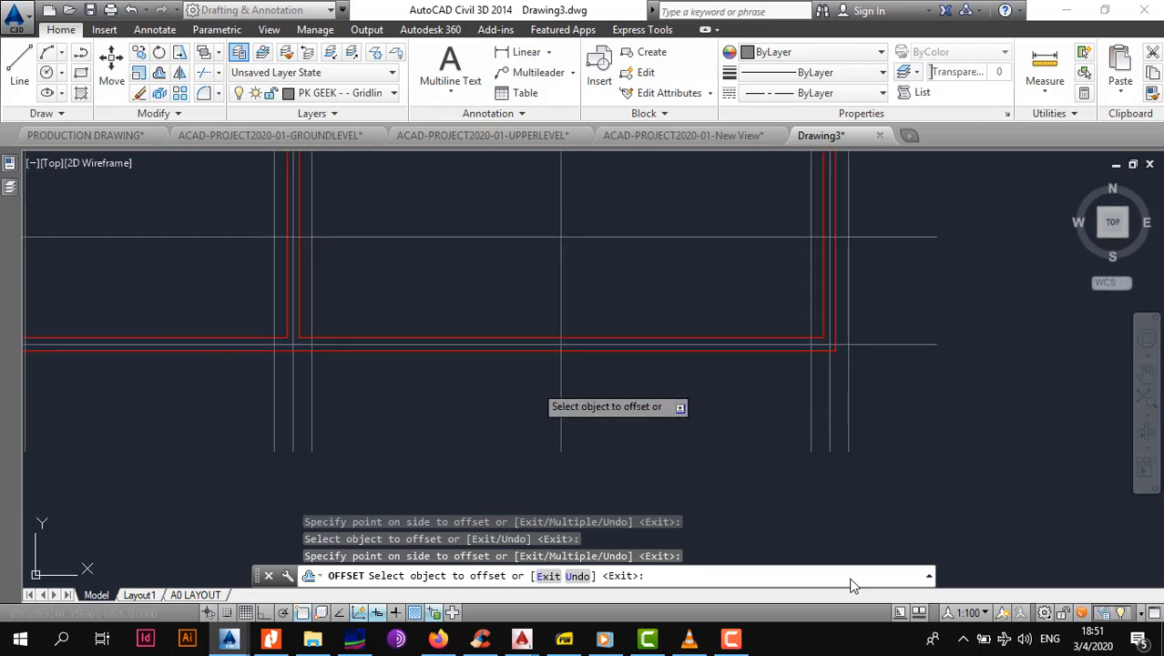
{"action": "scroll", "coordinate": [510, 325], "scroll_direction": "down", "scroll_amount": 5}
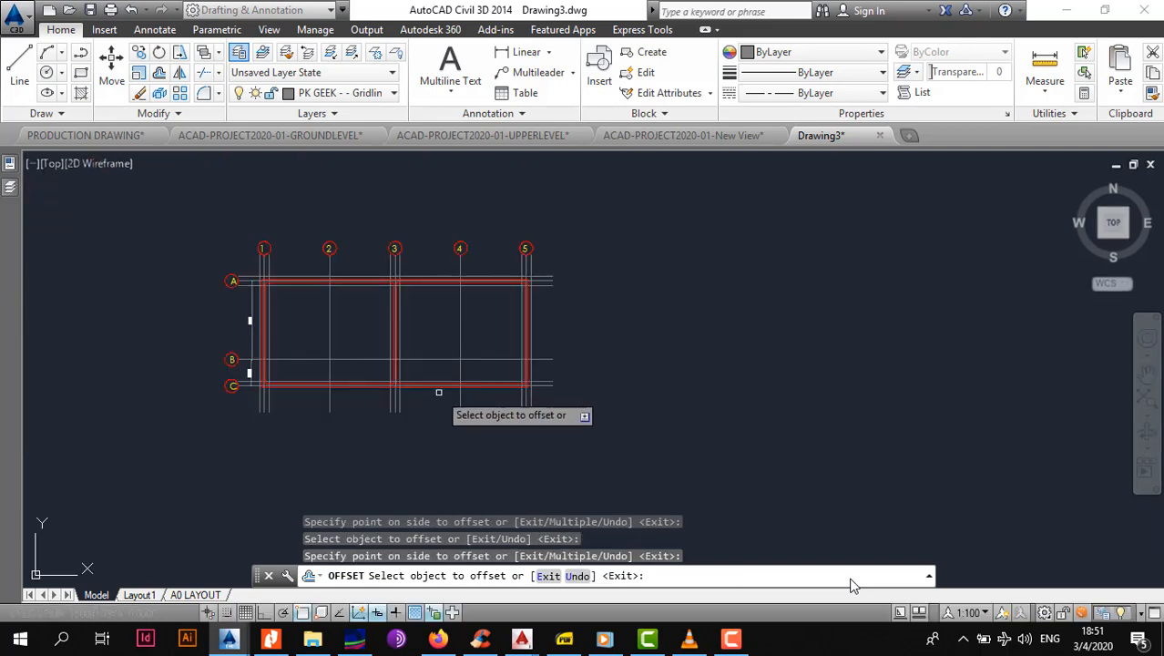
{"action": "scroll", "coordinate": [559, 311], "scroll_direction": "up", "scroll_amount": 5}
{"action": "left_click", "coordinate": [726, 367]}
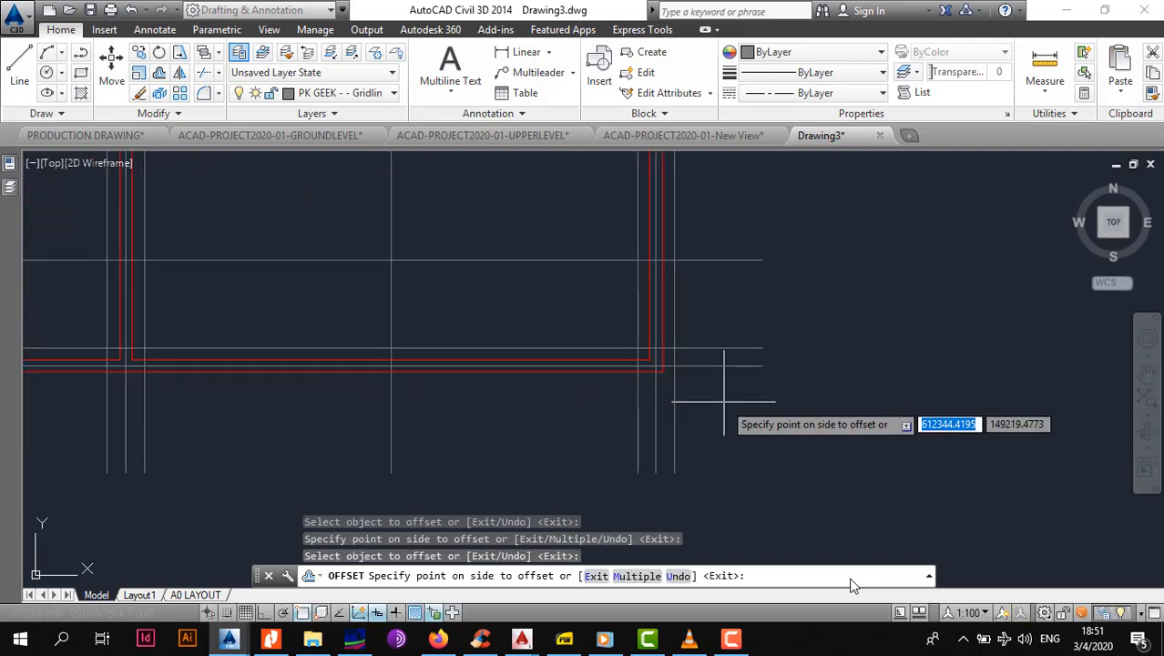
{"action": "left_click", "coordinate": [724, 417]}
{"action": "scroll", "coordinate": [706, 420], "scroll_direction": "down", "scroll_amount": 5}
{"action": "middle_click_drag", "start_coordinate": [474, 410], "coordinate": [634, 404]}
{"action": "key", "text": "Escape"}
{"action": "scroll", "coordinate": [528, 401], "scroll_direction": "up", "scroll_amount": 6}
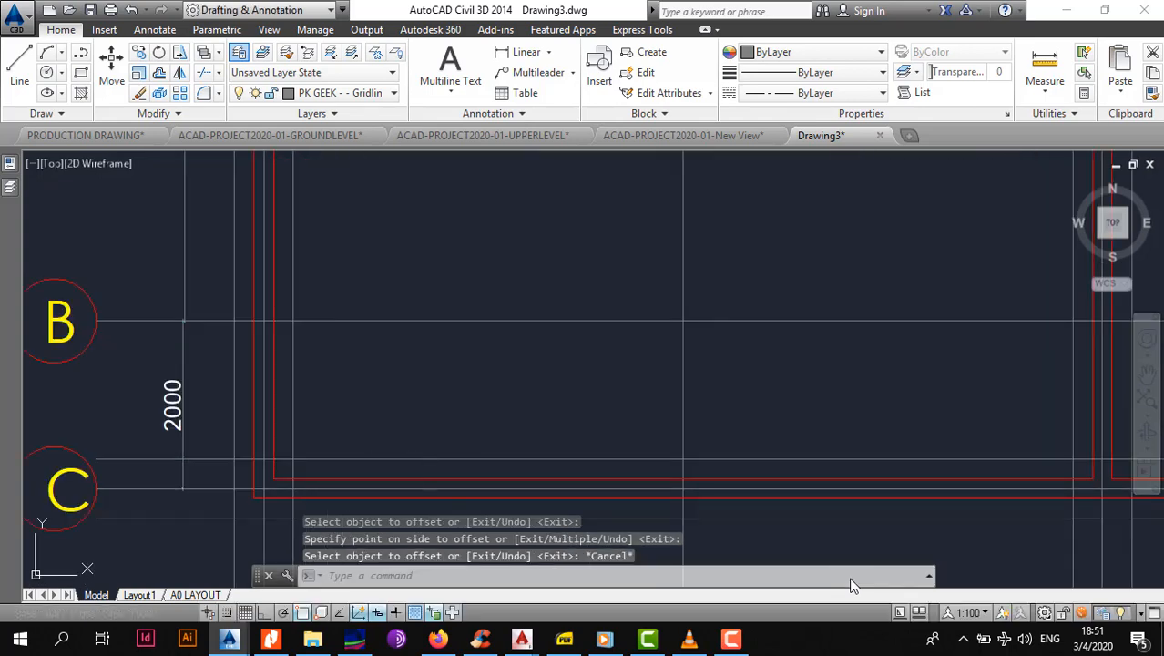
{"action": "scroll", "coordinate": [419, 455], "scroll_direction": "down", "scroll_amount": 2}
{"action": "middle_click_drag", "start_coordinate": [478, 444], "coordinate": [348, 423]}
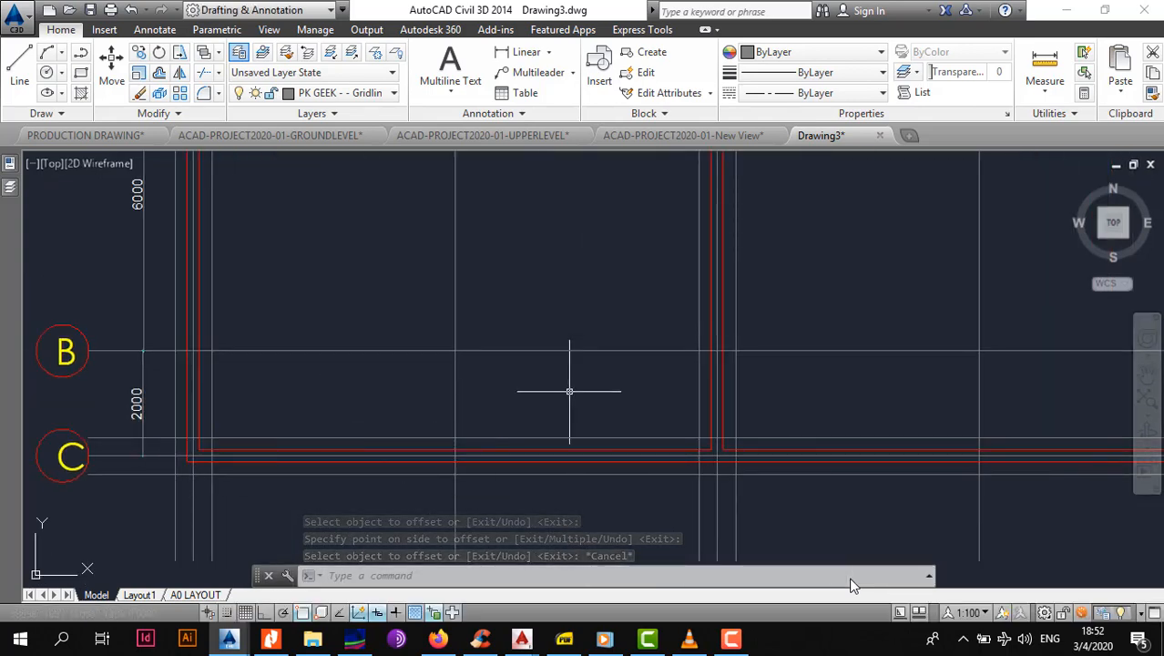
Offset gridline B by 115 to both sides.
{"action": "middle_click_drag", "start_coordinate": [569, 392], "coordinate": [612, 434]}
{"action": "left_click", "coordinate": [391, 404]}
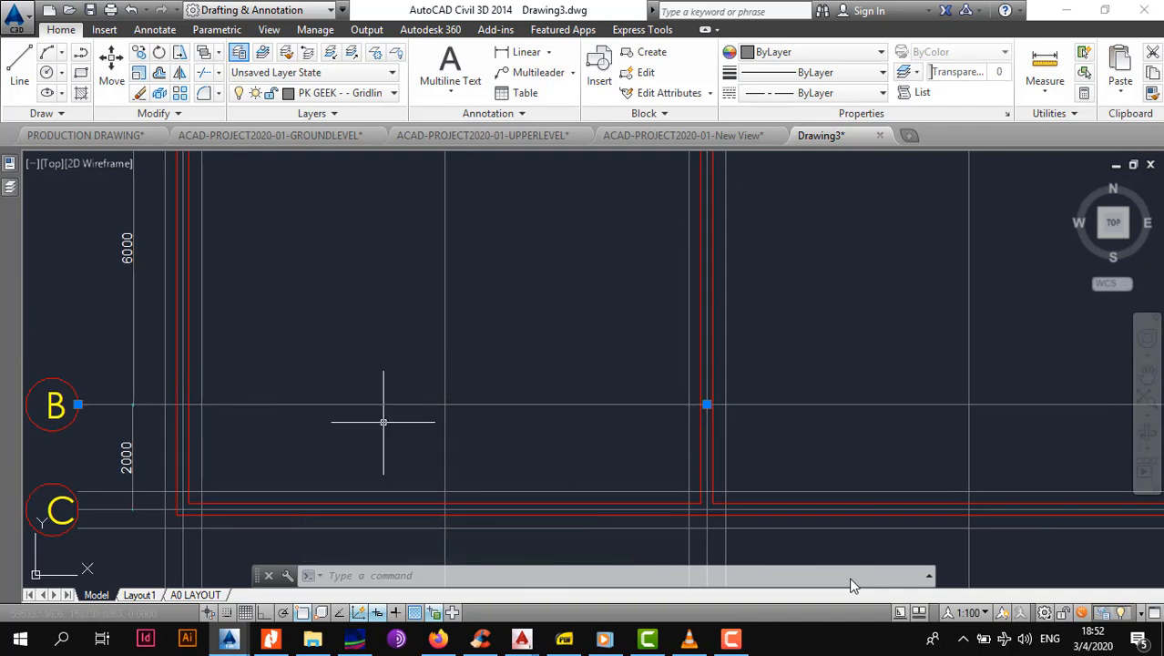
{"action": "left_click", "coordinate": [209, 184]}
{"action": "key", "text": "Escape"}
{"action": "type", "text": "o"}
{"action": "key", "text": "Return"}
{"action": "type", "text": "115"}
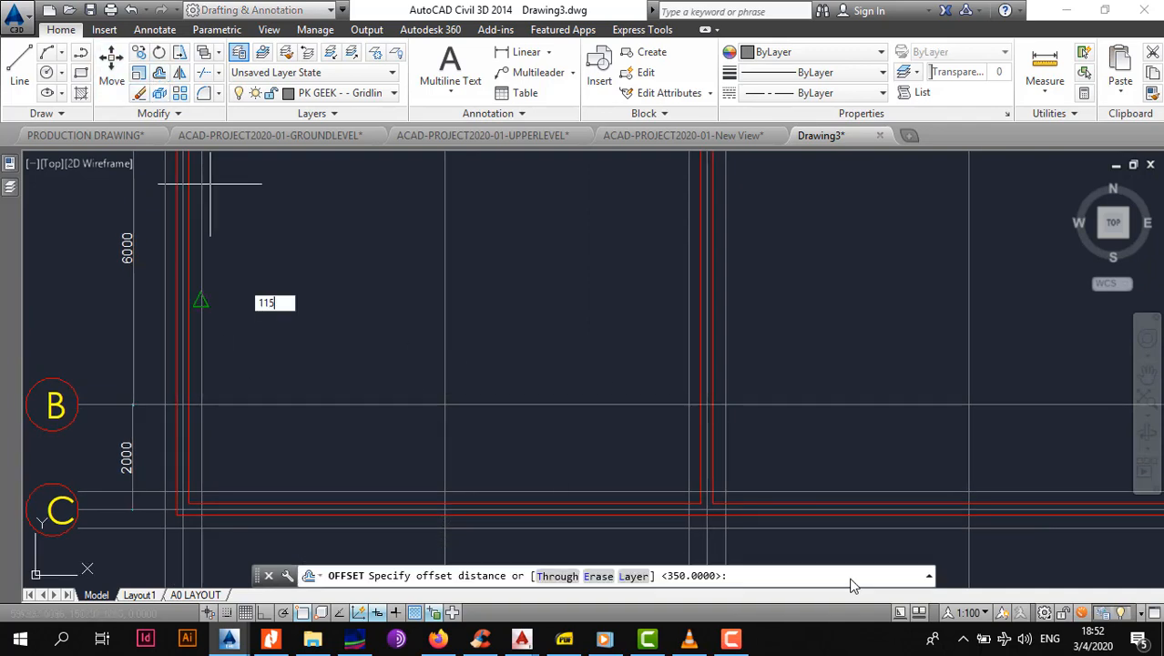
{"action": "key", "text": "Return"}
{"action": "left_click", "coordinate": [356, 390]}
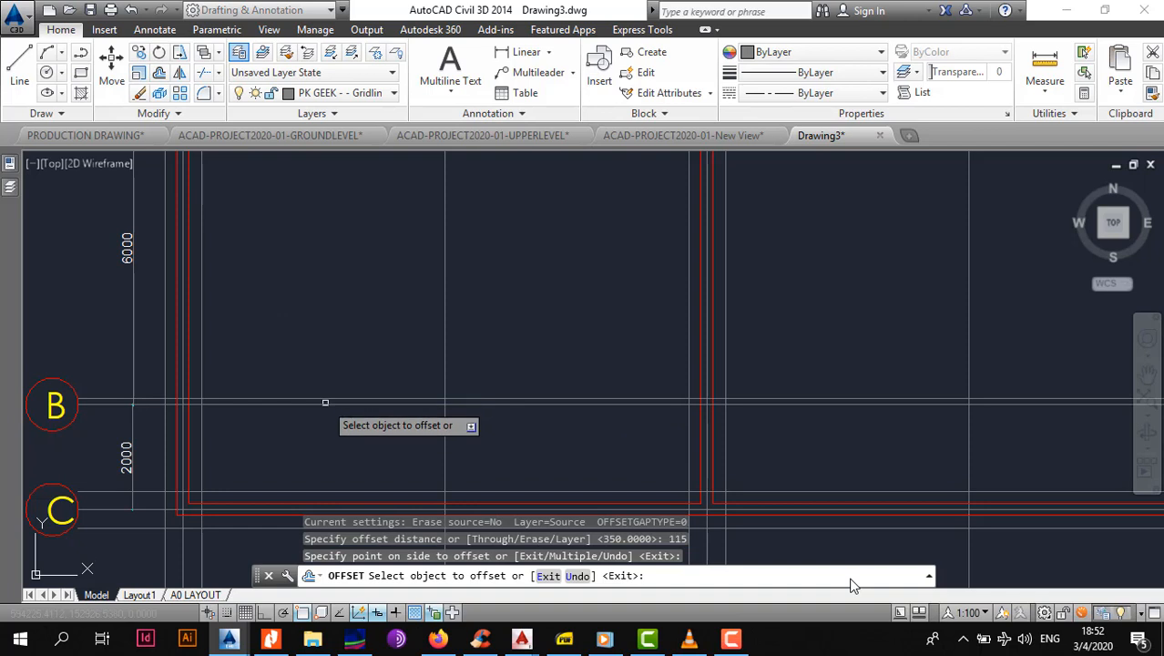
{"action": "key", "text": "Escape"}
Match the two offset lines along gridline B to the brickwork wall's properties.
{"action": "type", "text": "MA"}
{"action": "key", "text": "Return"}
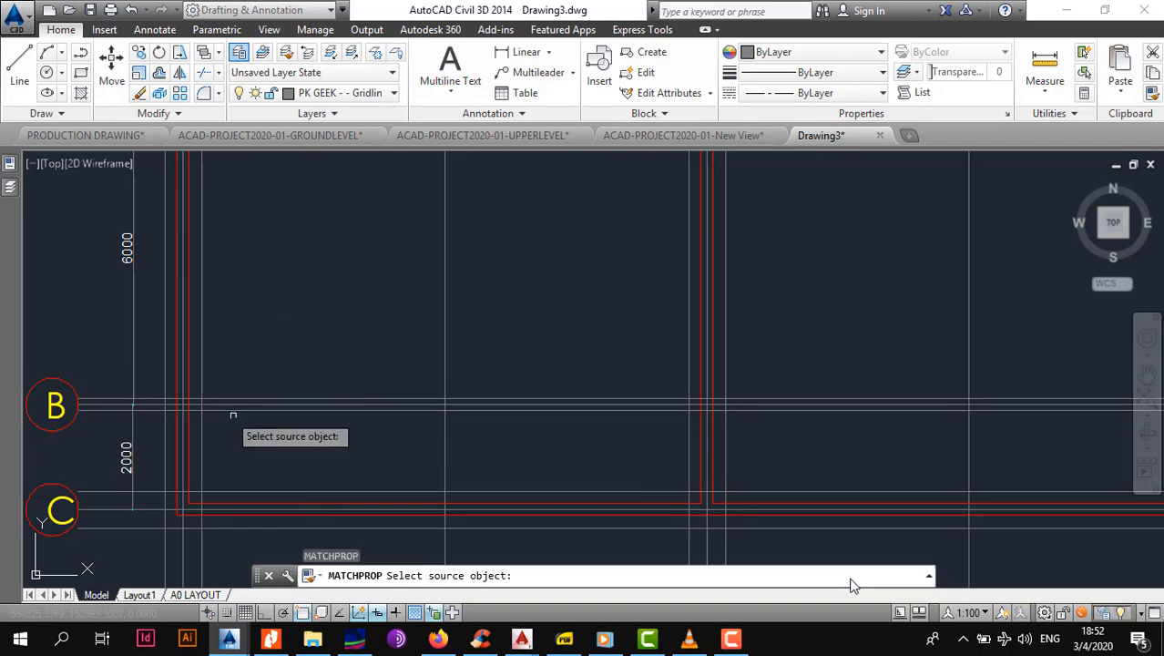
{"action": "scroll", "coordinate": [210, 428], "scroll_direction": "up", "scroll_amount": 2}
{"action": "left_click", "coordinate": [184, 427]}
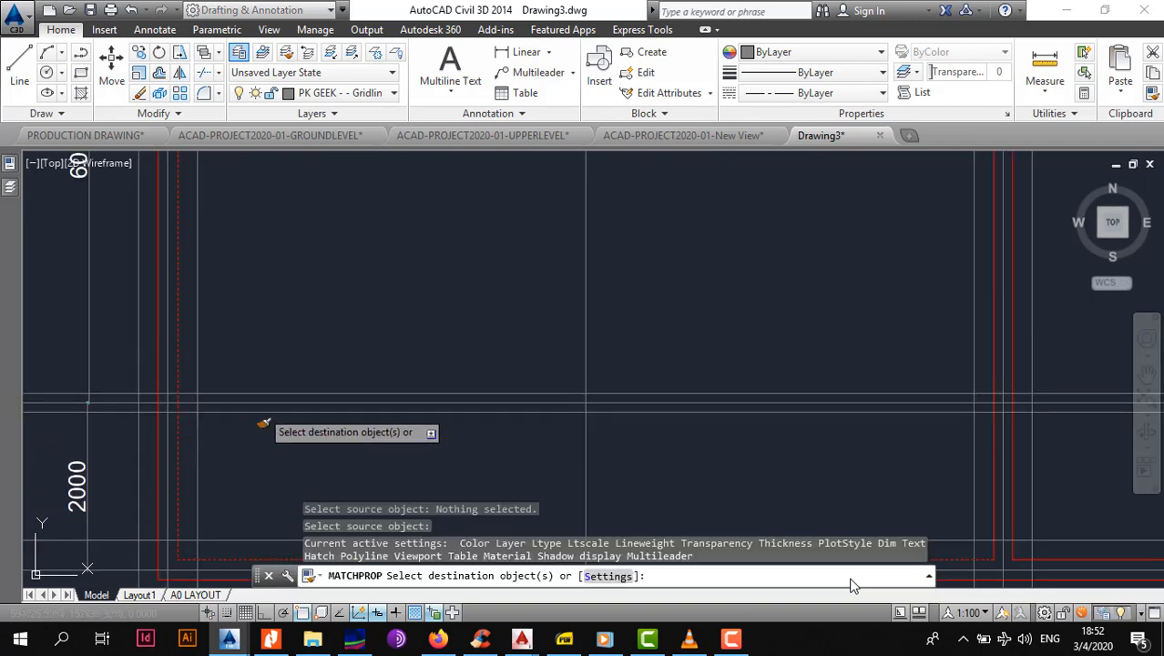
{"action": "scroll", "coordinate": [282, 374], "scroll_direction": "up", "scroll_amount": 2}
{"action": "left_click", "coordinate": [293, 412]}
{"action": "key", "text": "Escape"}
{"action": "scroll", "coordinate": [312, 409], "scroll_direction": "down", "scroll_amount": 2}
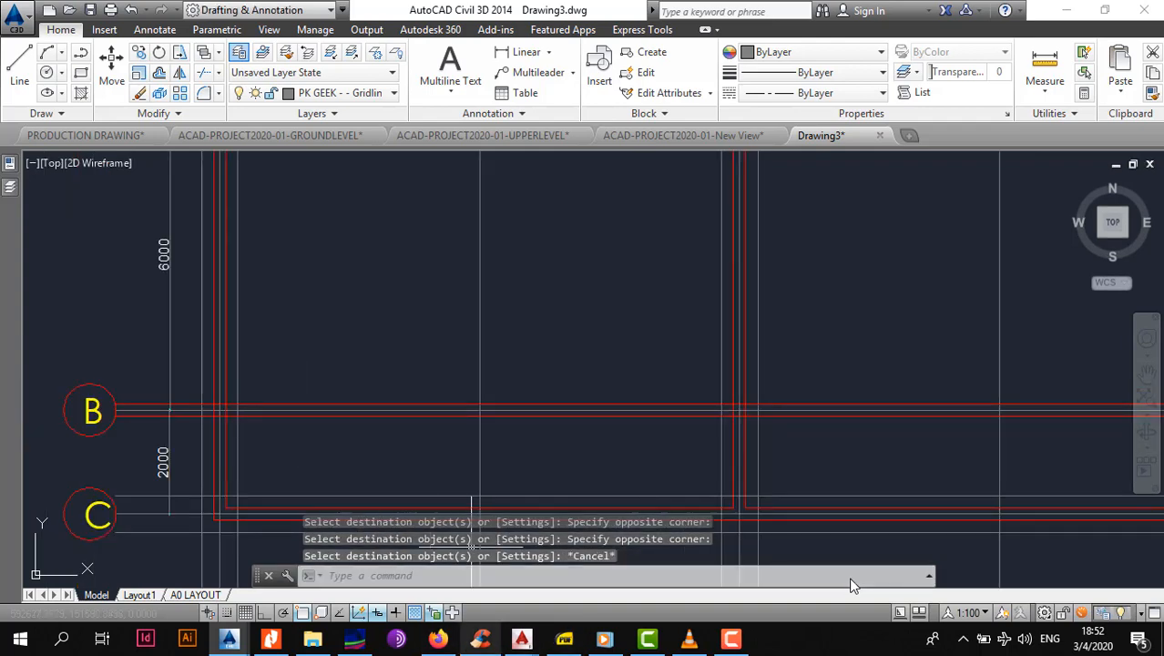
Fillet the inner wall line at gridline 1 with the upper brickwork line along gridline B into a square corner.
{"action": "scroll", "coordinate": [502, 423], "scroll_direction": "down", "scroll_amount": 3}
{"action": "scroll", "coordinate": [453, 451], "scroll_direction": "up", "scroll_amount": 2}
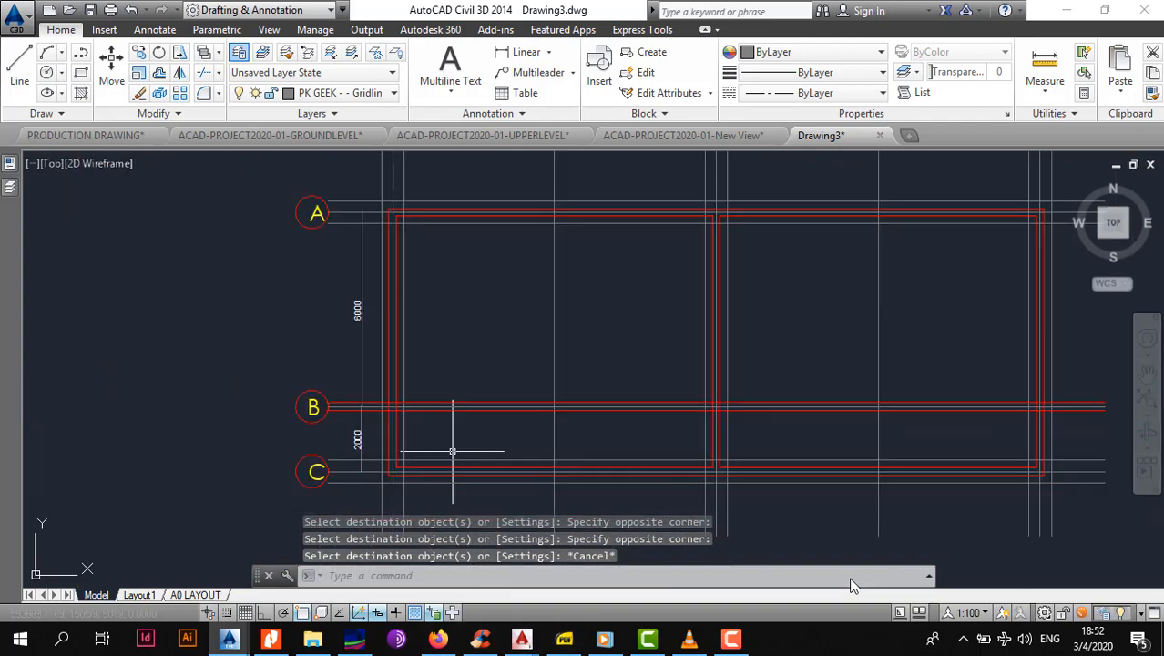
{"action": "scroll", "coordinate": [335, 419], "scroll_direction": "up", "scroll_amount": 2}
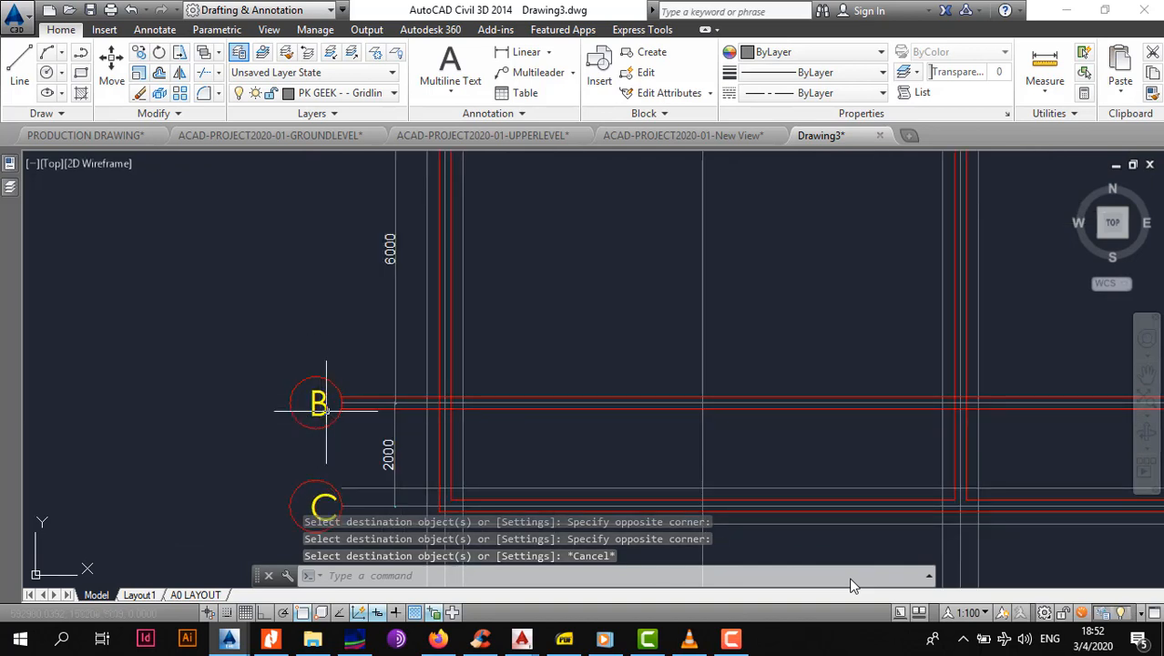
{"action": "middle_click_drag", "start_coordinate": [333, 392], "coordinate": [334, 363]}
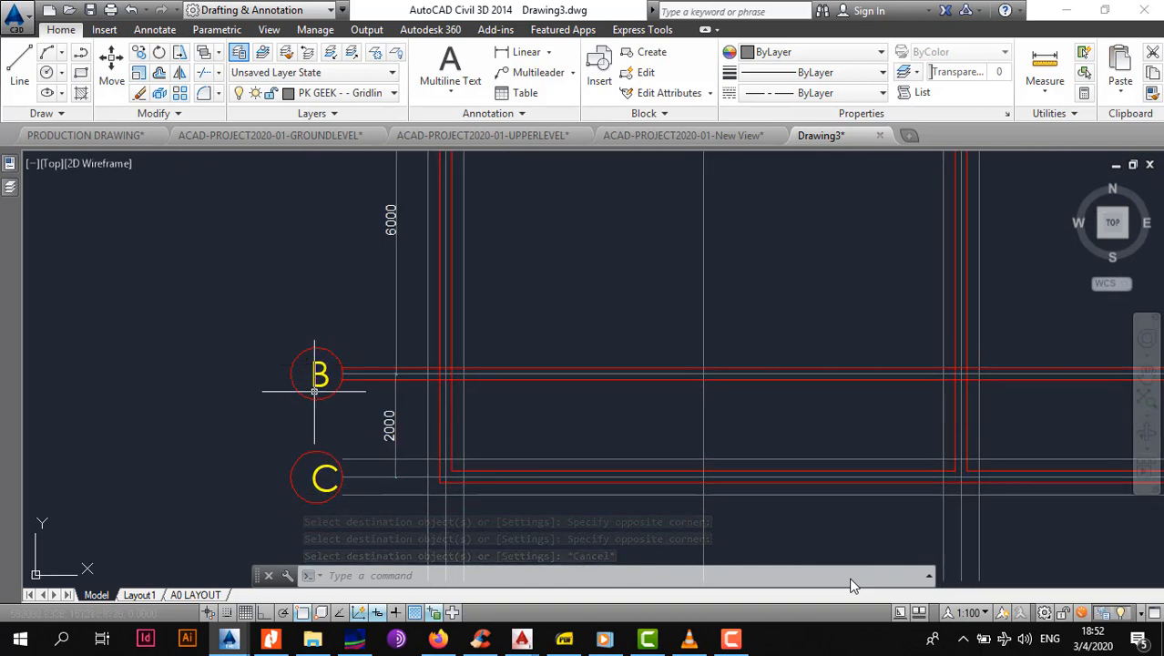
{"action": "scroll", "coordinate": [338, 496], "scroll_direction": "down", "scroll_amount": 2}
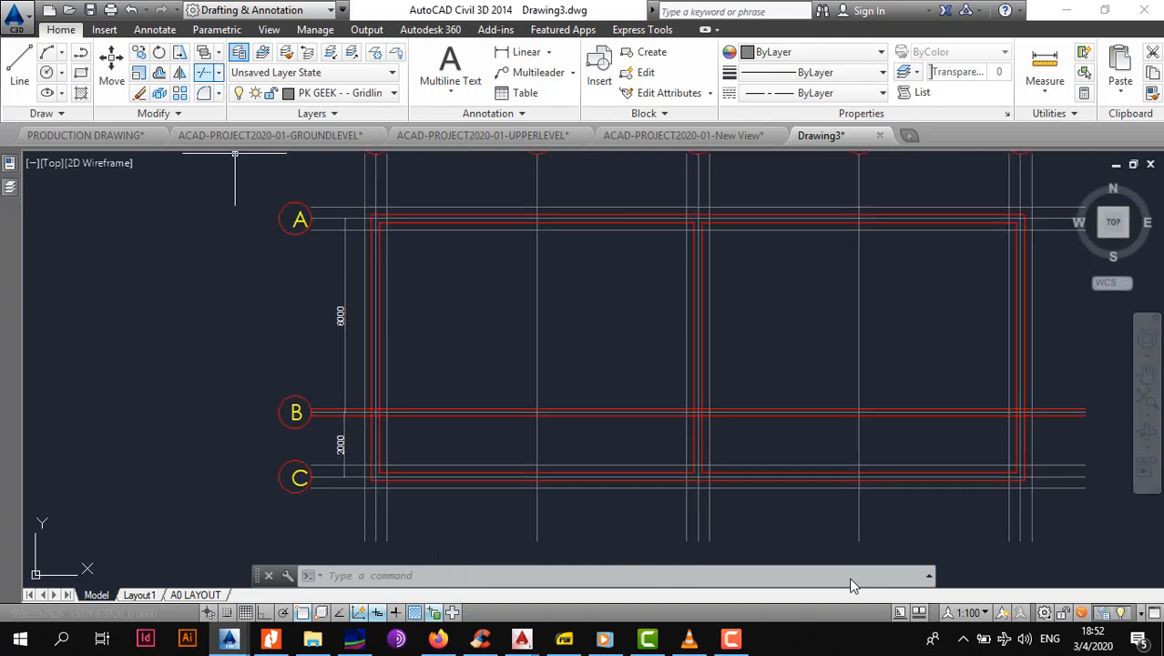
{"action": "left_click", "coordinate": [219, 52]}
{"action": "scroll", "coordinate": [276, 373], "scroll_direction": "up", "scroll_amount": 4}
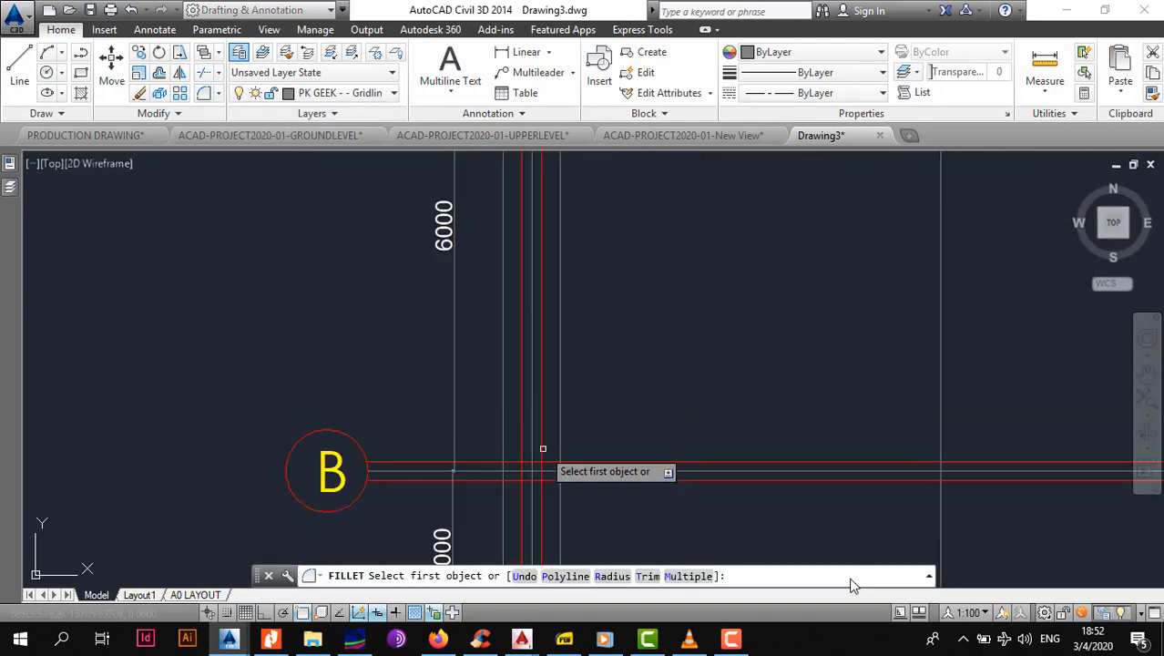
{"action": "left_click", "coordinate": [543, 450]}
{"action": "left_click", "coordinate": [546, 456]}
{"action": "left_click", "coordinate": [548, 461]}
Fillet the outer wall line at gridline 1 with the lower brickwork line along gridline B.
{"action": "key", "text": "Return"}
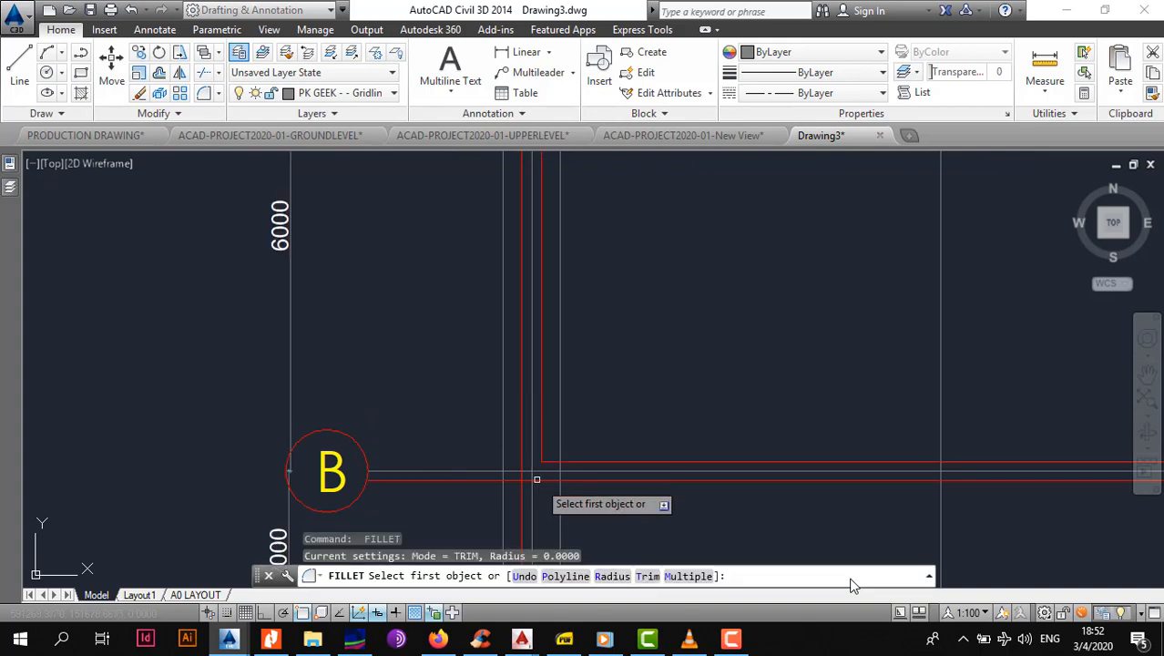
{"action": "scroll", "coordinate": [537, 479], "scroll_direction": "up", "scroll_amount": 2}
{"action": "left_click", "coordinate": [478, 358]}
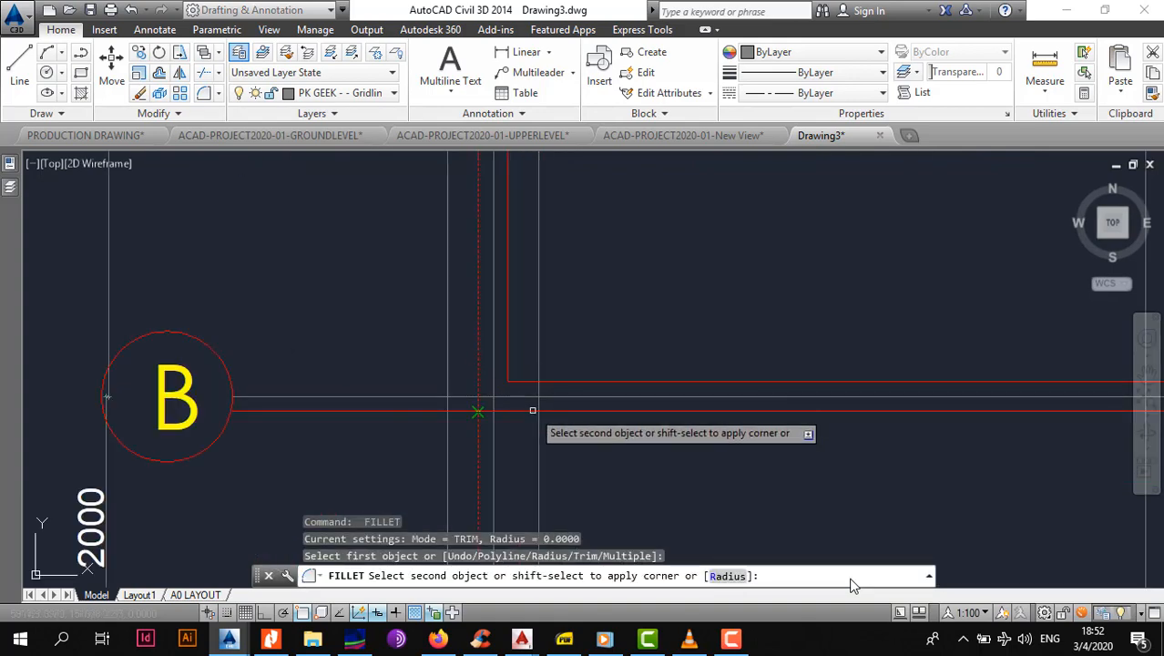
{"action": "left_click", "coordinate": [533, 410]}
{"action": "scroll", "coordinate": [533, 410], "scroll_direction": "down", "scroll_amount": 8}
{"action": "middle_click_drag", "start_coordinate": [872, 399], "coordinate": [743, 401]}
{"action": "scroll", "coordinate": [743, 401], "scroll_direction": "up", "scroll_amount": 4}
{"action": "key", "text": "Return"}
{"action": "scroll", "coordinate": [848, 404], "scroll_direction": "up", "scroll_amount": 2}
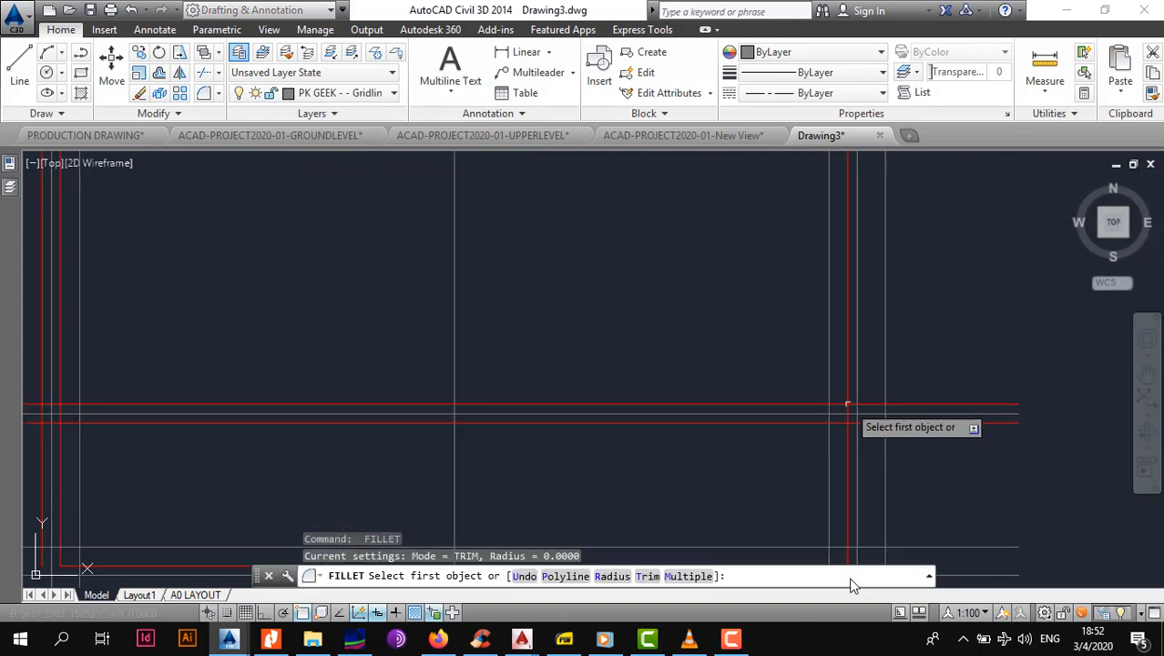
{"action": "scroll", "coordinate": [849, 404], "scroll_direction": "down", "scroll_amount": 2}
{"action": "scroll", "coordinate": [773, 414], "scroll_direction": "down", "scroll_amount": 4}
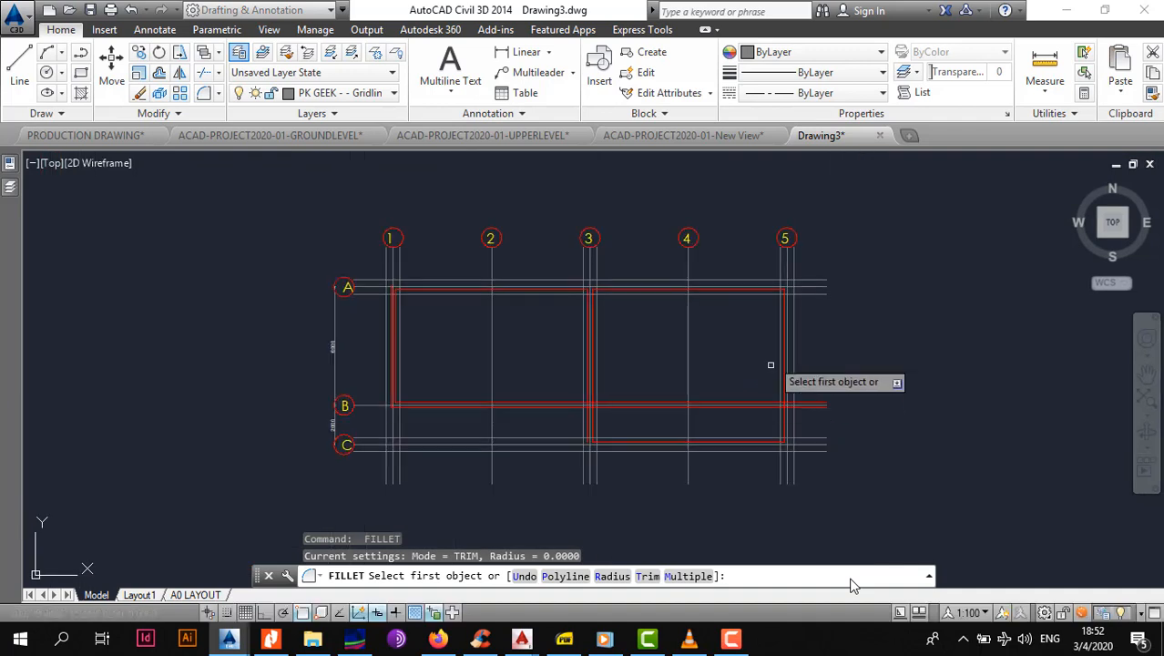
{"action": "scroll", "coordinate": [772, 320], "scroll_direction": "up", "scroll_amount": 2}
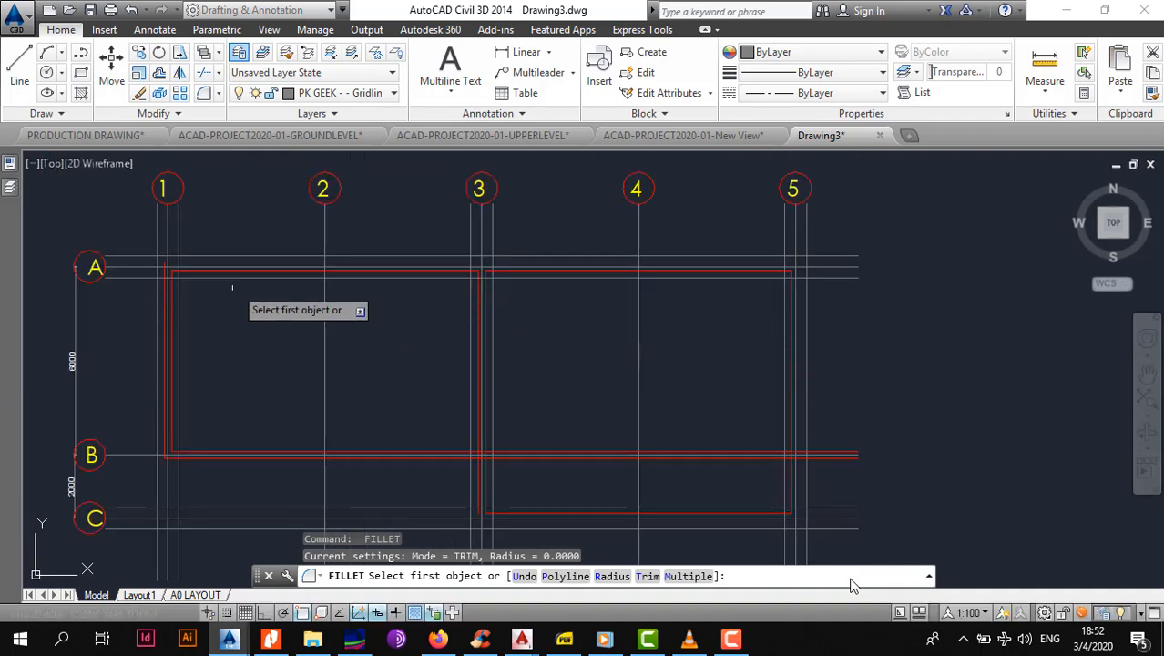
{"action": "key", "text": "Escape"}
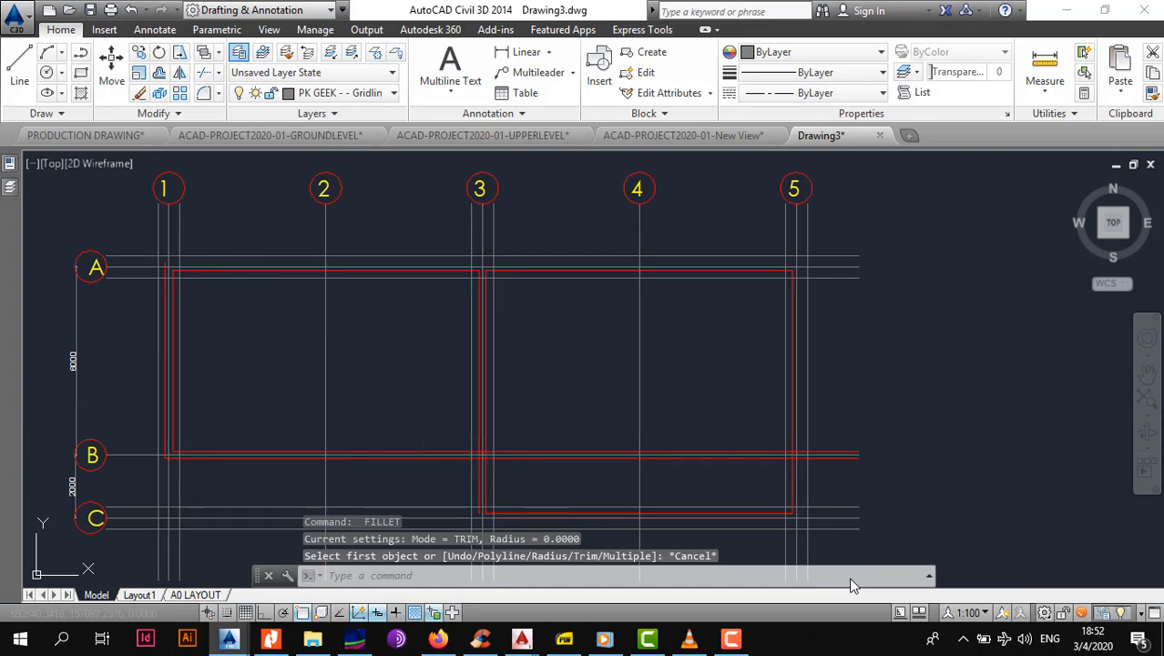
Draw a horizontal line about 23000 long, with Ortho on, from the outer wall's upper end at gridline 1 to past gridline 5.
{"action": "middle_click_drag", "start_coordinate": [501, 463], "coordinate": [589, 437]}
{"action": "scroll", "coordinate": [591, 415], "scroll_direction": "down", "scroll_amount": 2}
{"action": "middle_click_drag", "start_coordinate": [508, 339], "coordinate": [508, 363]}
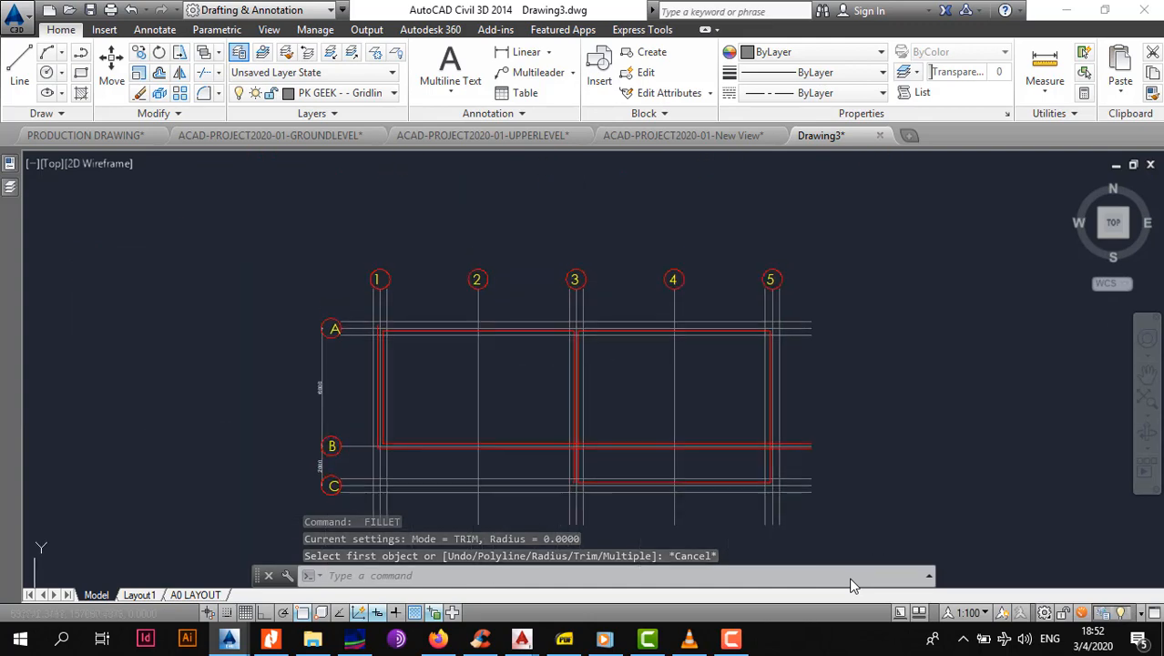
{"action": "scroll", "coordinate": [508, 362], "scroll_direction": "up", "scroll_amount": 4}
{"action": "middle_click_drag", "start_coordinate": [286, 292], "coordinate": [384, 433]}
{"action": "scroll", "coordinate": [383, 433], "scroll_direction": "down", "scroll_amount": 2}
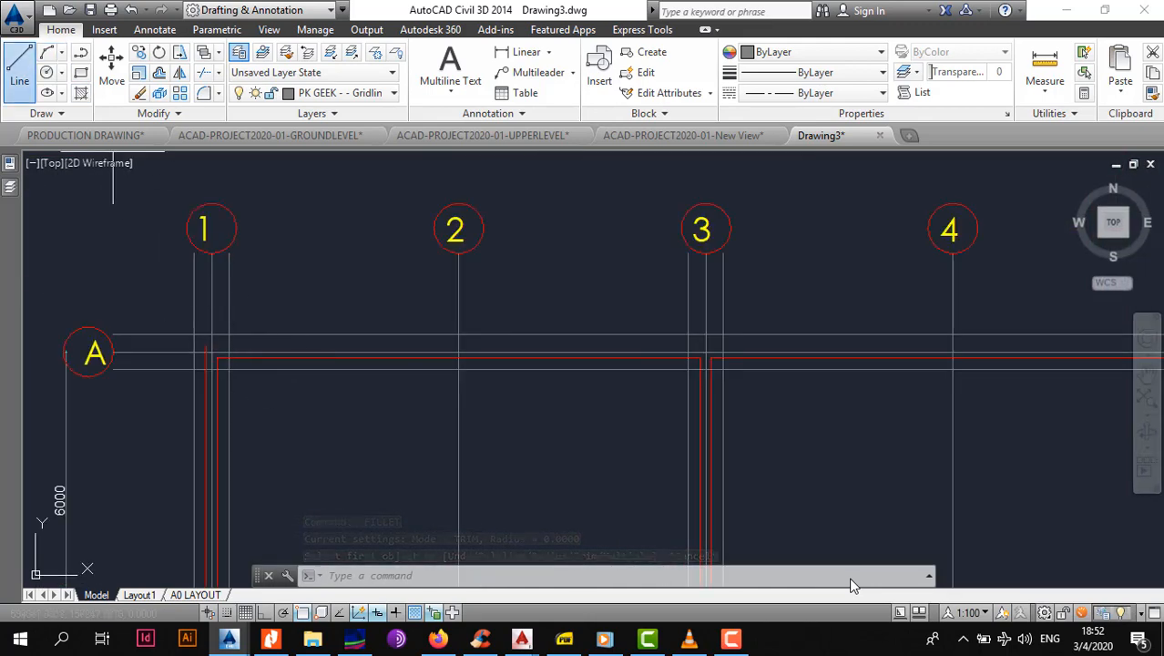
{"action": "left_click", "coordinate": [19, 68]}
{"action": "scroll", "coordinate": [215, 352], "scroll_direction": "up", "scroll_amount": 2}
{"action": "left_click", "coordinate": [205, 344]}
{"action": "scroll", "coordinate": [668, 339], "scroll_direction": "down", "scroll_amount": 6}
{"action": "middle_click_drag", "start_coordinate": [668, 339], "coordinate": [230, 322]}
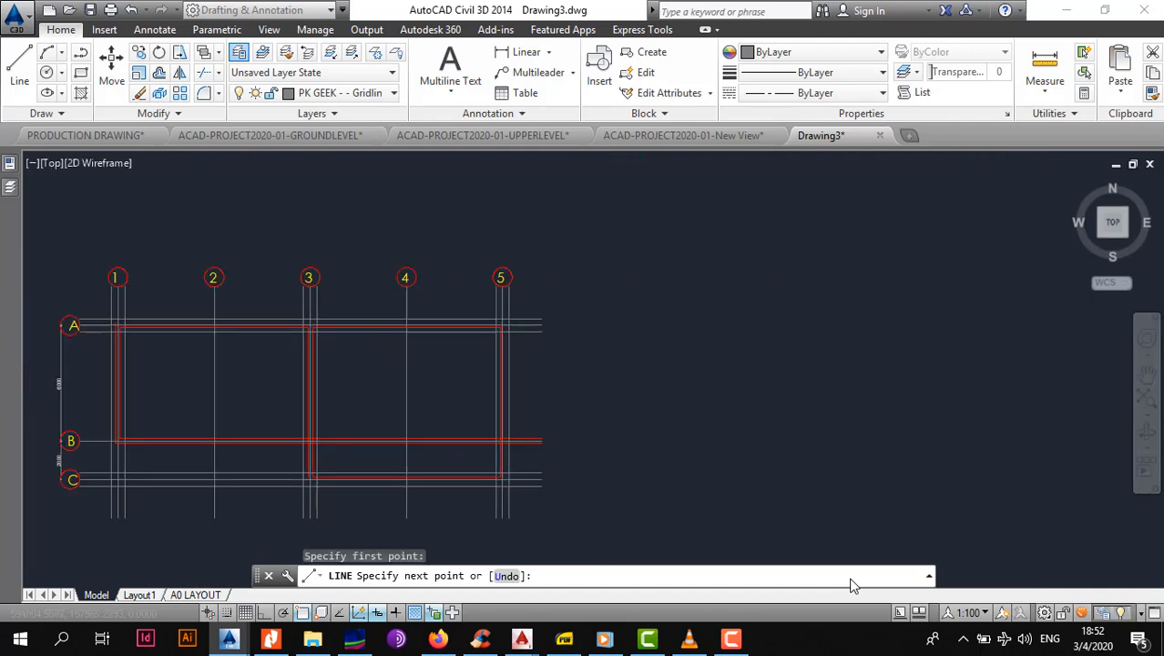
{"action": "middle_click_drag", "start_coordinate": [741, 314], "coordinate": [691, 314]}
{"action": "scroll", "coordinate": [518, 324], "scroll_direction": "up", "scroll_amount": 6}
{"action": "key", "text": "F8"}
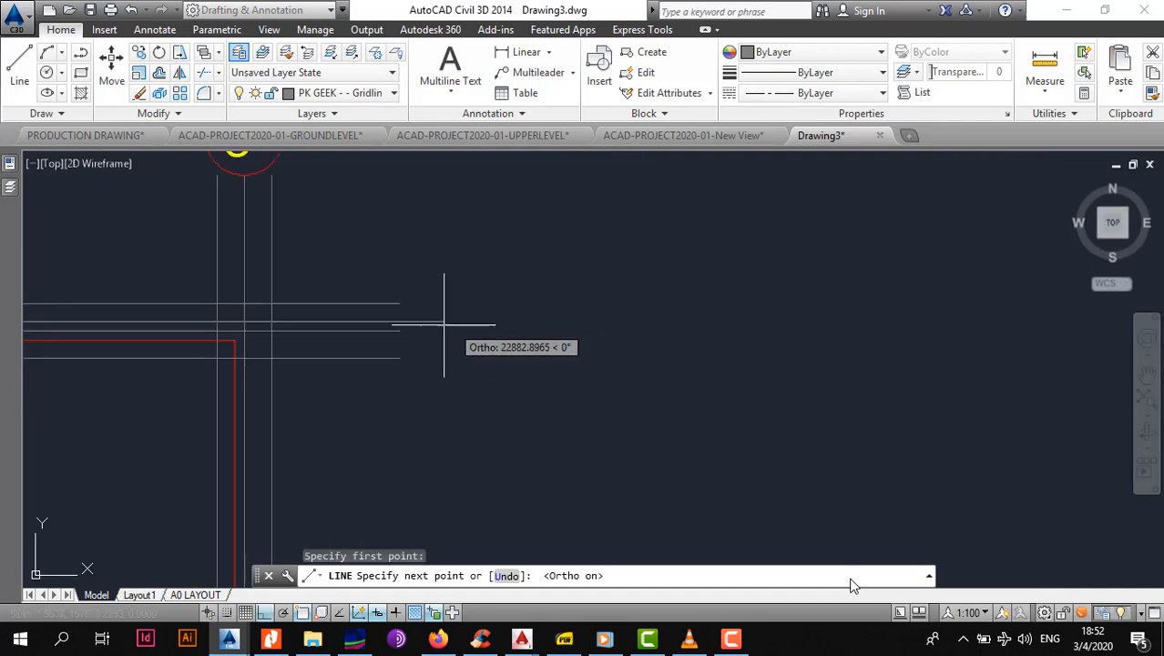
{"action": "left_click", "coordinate": [456, 318]}
{"action": "key", "text": "Escape"}
Match the new horizontal line along gridline A to the brickwork wall's properties.
{"action": "middle_click_drag", "start_coordinate": [271, 367], "coordinate": [416, 368]}
{"action": "type", "text": "M"}
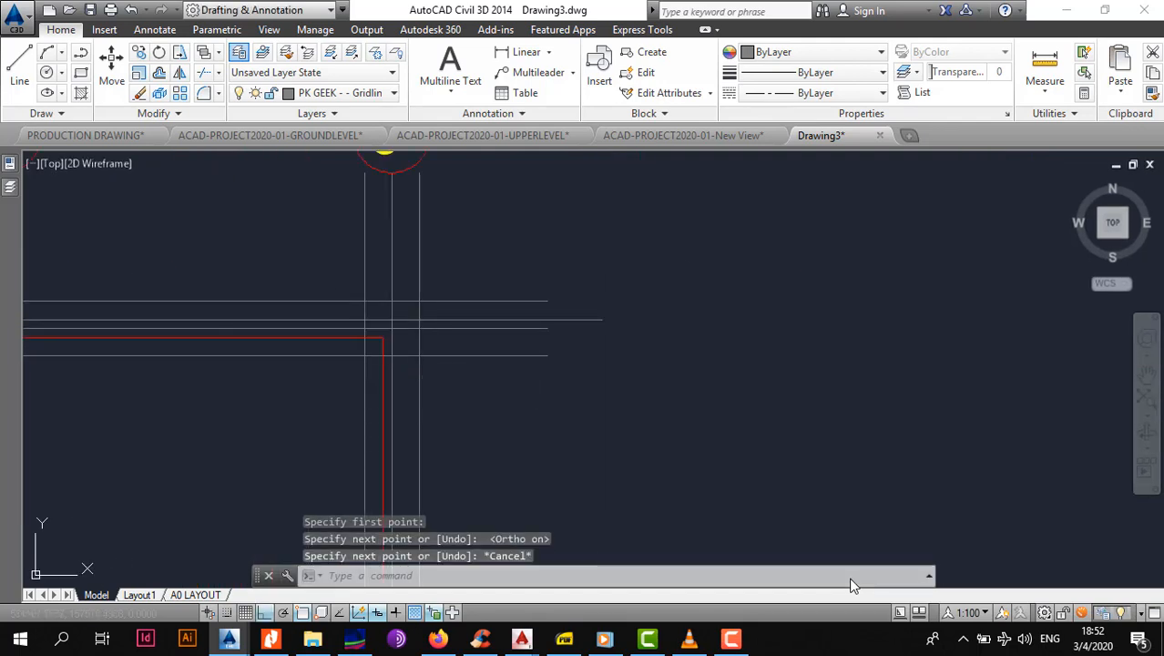
{"action": "type", "text": "ma"}
{"action": "key", "text": "Return"}
{"action": "left_click", "coordinate": [338, 338]}
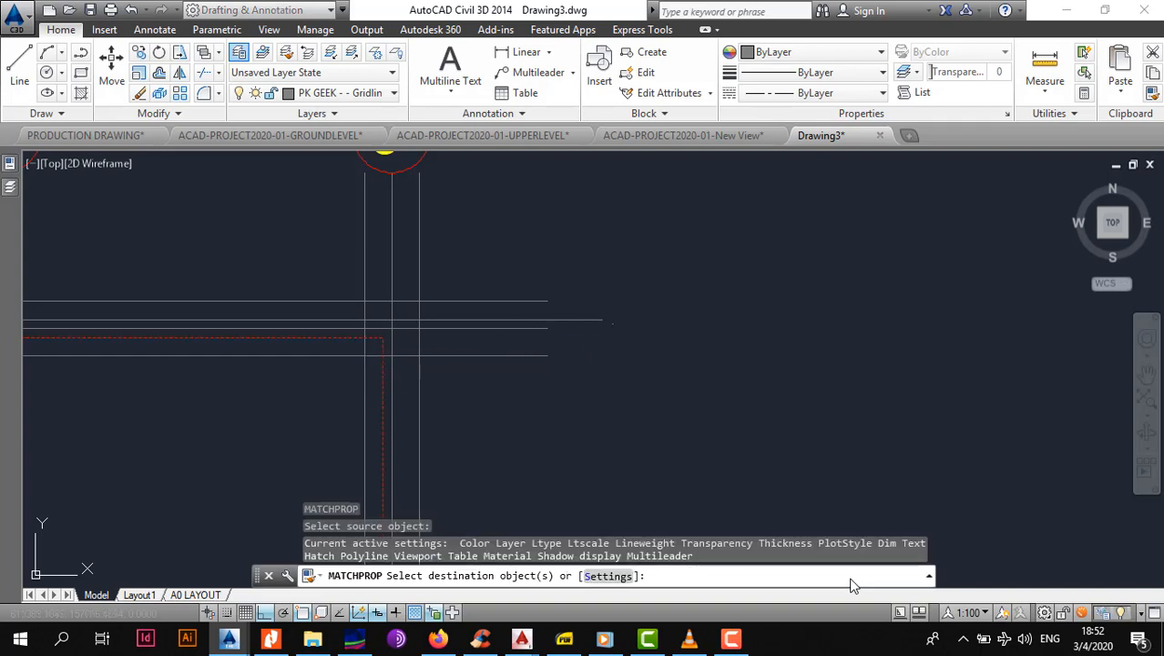
{"action": "left_click", "coordinate": [613, 323]}
{"action": "left_click", "coordinate": [576, 315]}
{"action": "key", "text": "Escape"}
Offset gridline 5 by 115 to its outer side, away from the classrooms.
{"action": "scroll", "coordinate": [546, 296], "scroll_direction": "down", "scroll_amount": 6}
{"action": "scroll", "coordinate": [510, 339], "scroll_direction": "up", "scroll_amount": 2}
{"action": "middle_click_drag", "start_coordinate": [514, 460], "coordinate": [521, 409]}
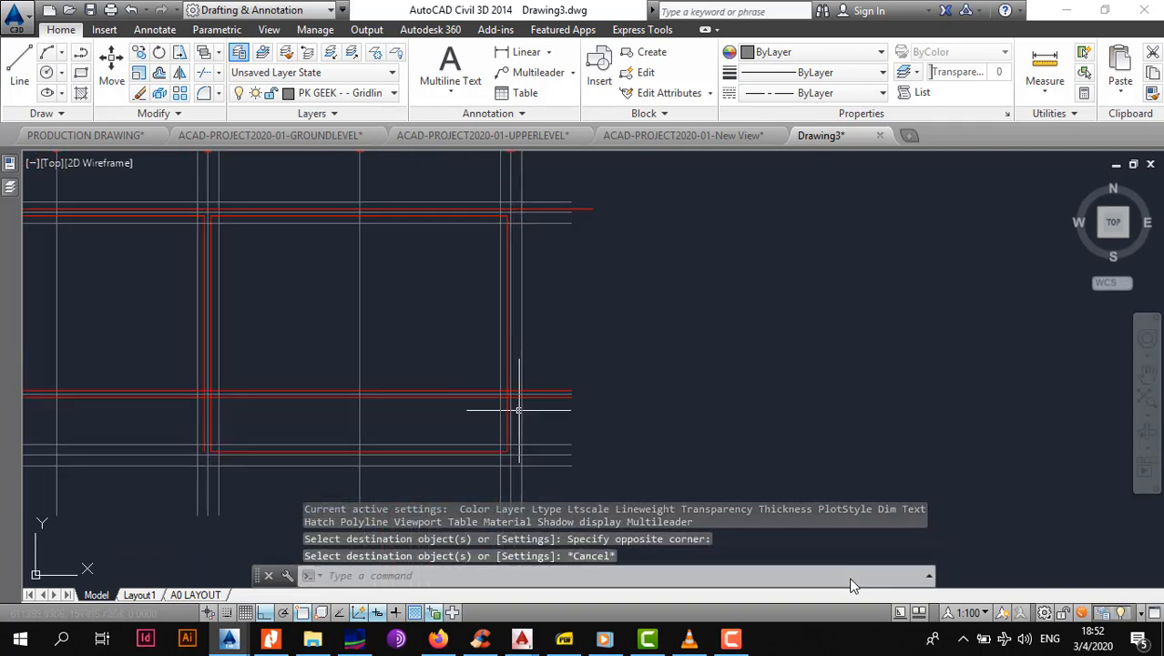
{"action": "scroll", "coordinate": [518, 410], "scroll_direction": "up", "scroll_amount": 2}
{"action": "left_click", "coordinate": [501, 383]}
{"action": "middle_click_drag", "start_coordinate": [529, 304], "coordinate": [536, 370]}
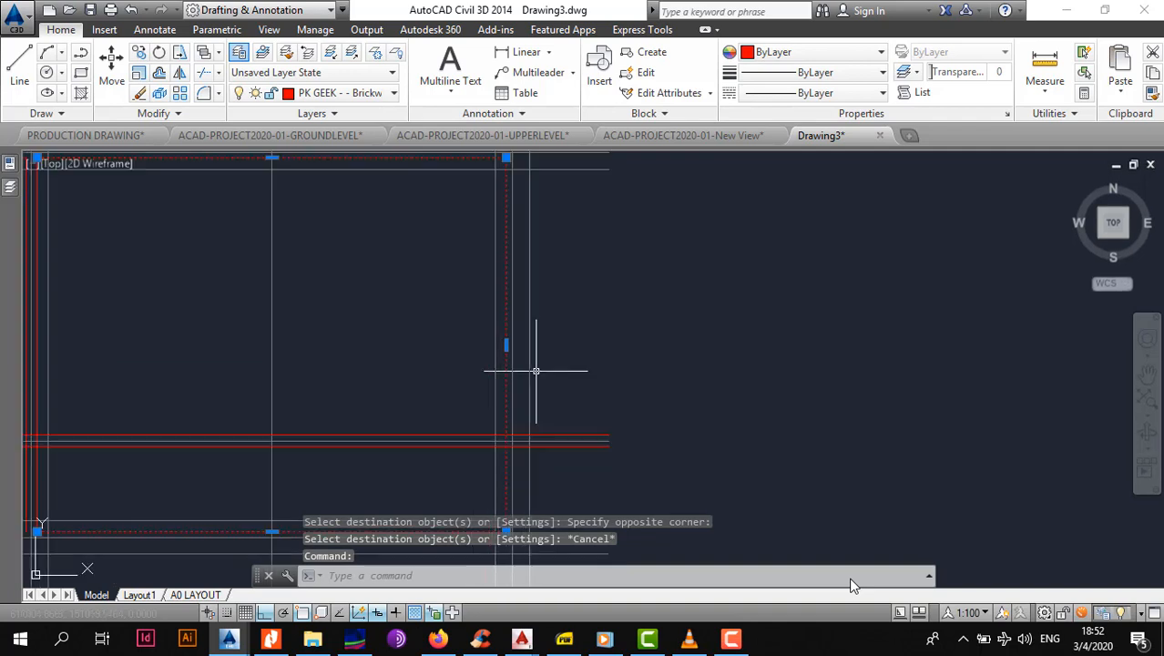
{"action": "key", "text": "Escape"}
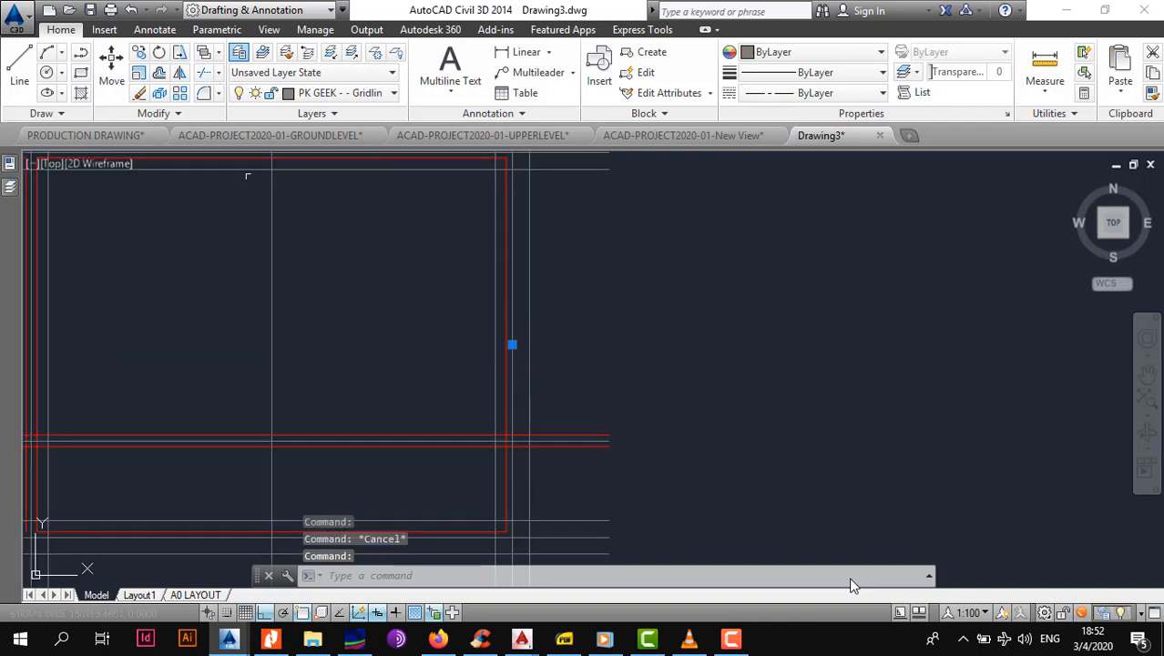
{"action": "type", "text": "o"}
{"action": "key", "text": "Return"}
{"action": "type", "text": "11"}
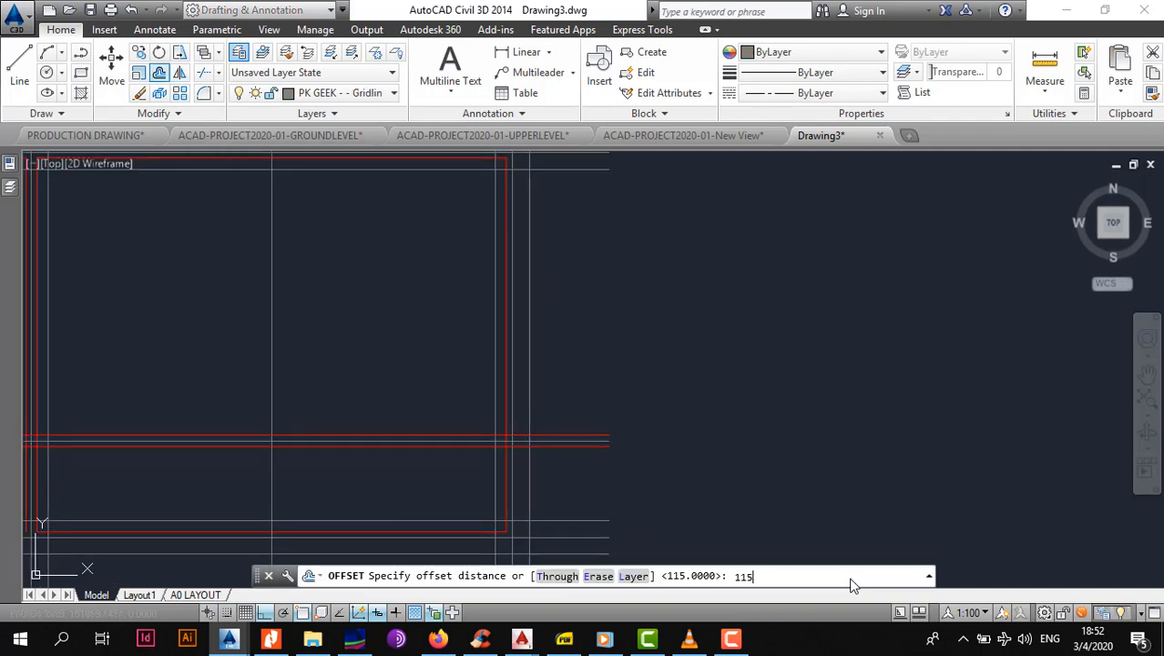
{"action": "key", "text": "Return"}
{"action": "left_click", "coordinate": [582, 310]}
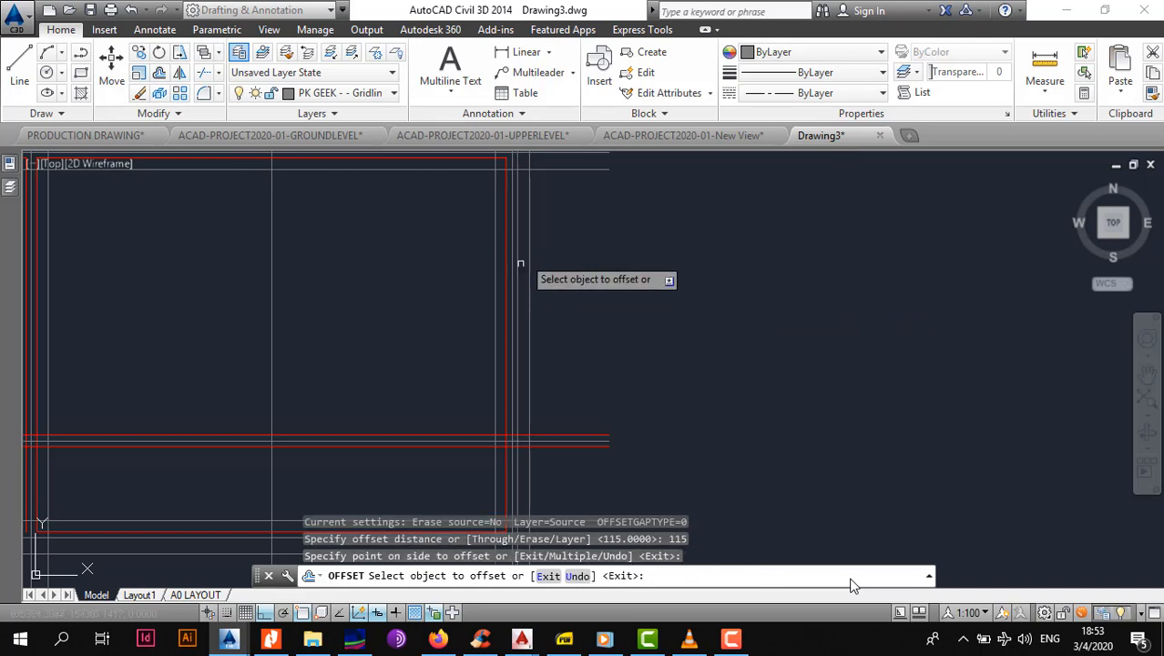
{"action": "key", "text": "Escape"}
Match the new offset line outside gridline 5 to the brickwork wall's properties.
{"action": "type", "text": "ma"}
{"action": "key", "text": "Return"}
{"action": "scroll", "coordinate": [512, 256], "scroll_direction": "up", "scroll_amount": 4}
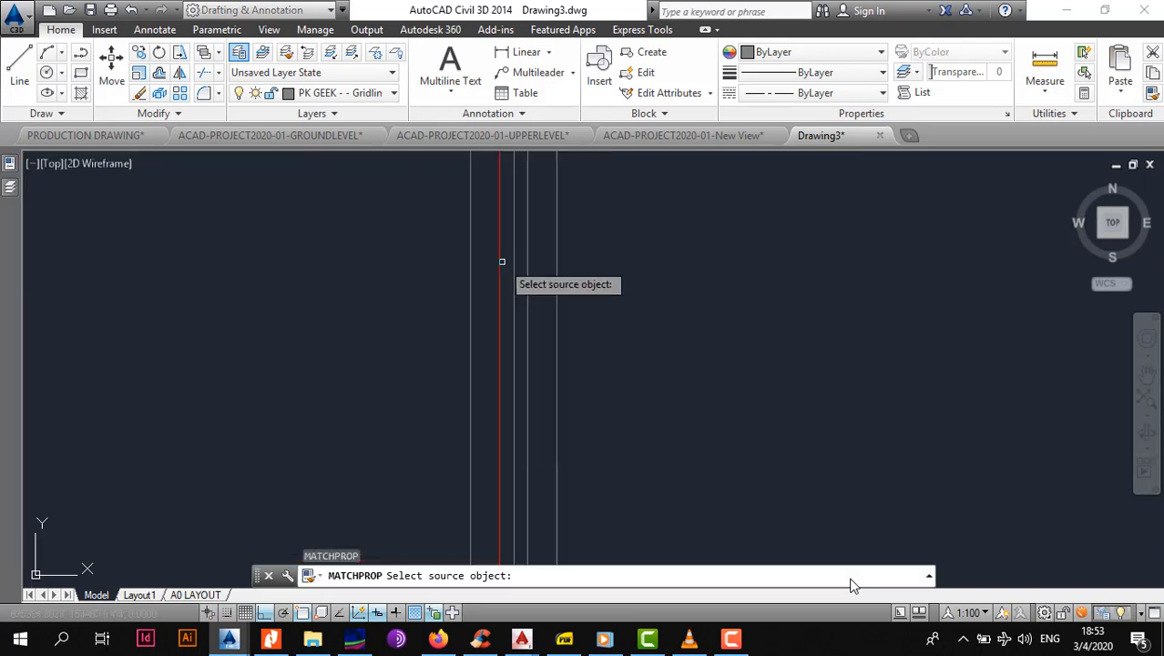
{"action": "left_click", "coordinate": [498, 265]}
{"action": "scroll", "coordinate": [538, 273], "scroll_direction": "down", "scroll_amount": 3}
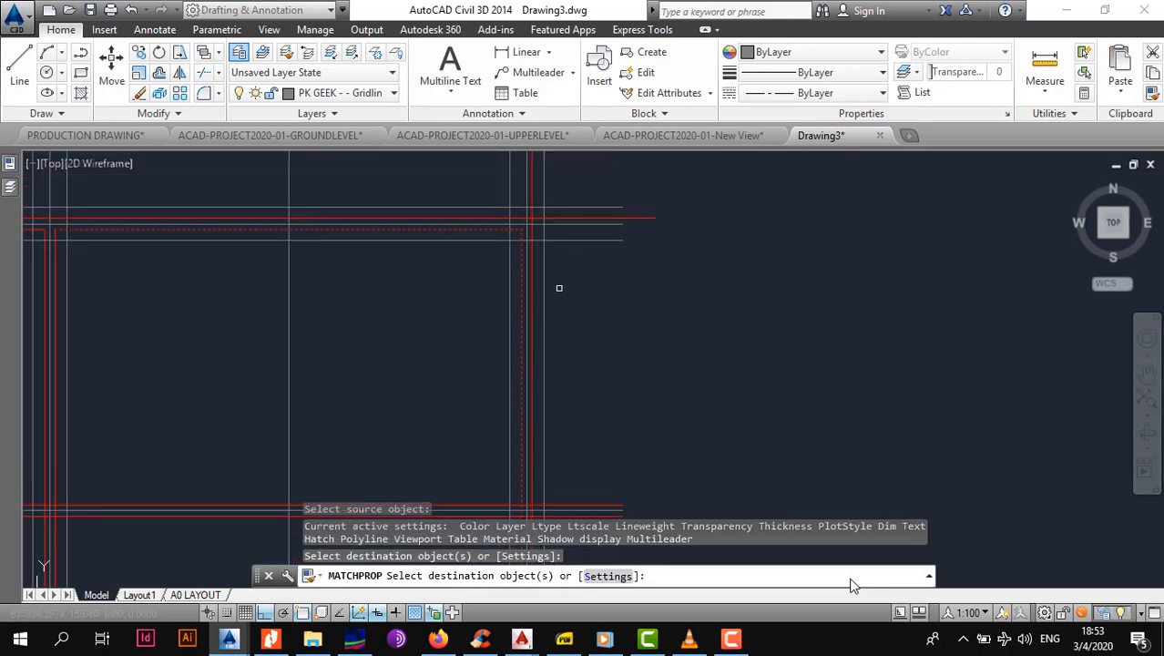
{"action": "key", "text": "Escape"}
Fillet the outer brickwork lines into a square corner where gridlines A and 5 meet.
{"action": "type", "text": "f"}
{"action": "key", "text": "Return"}
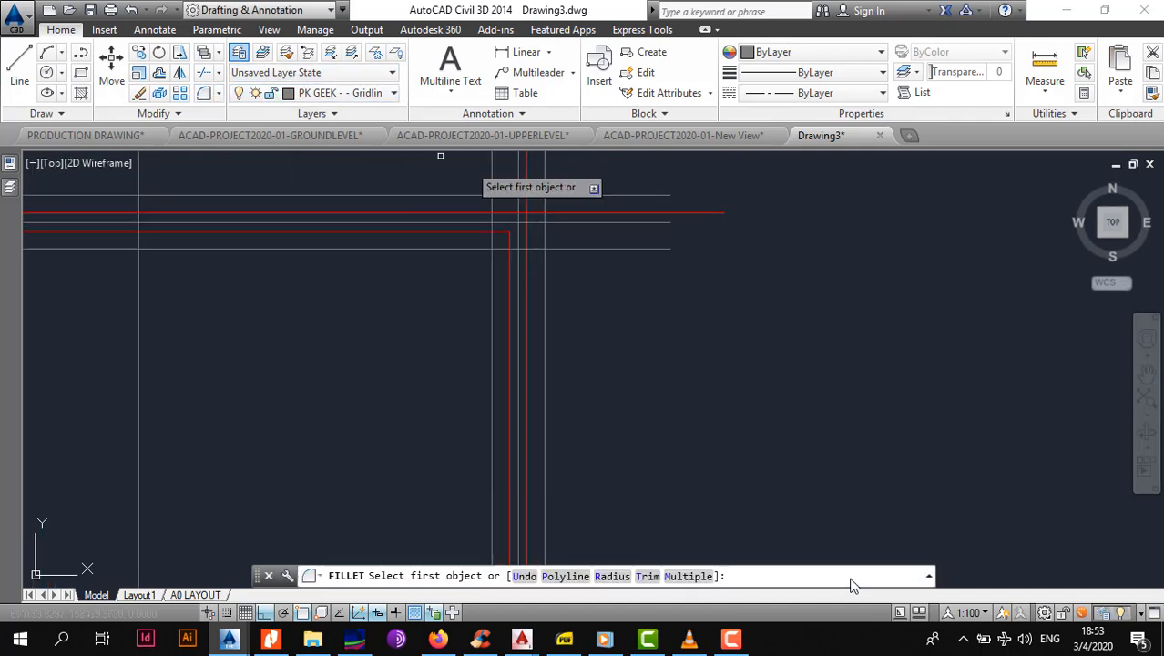
{"action": "scroll", "coordinate": [493, 215], "scroll_direction": "up", "scroll_amount": 3}
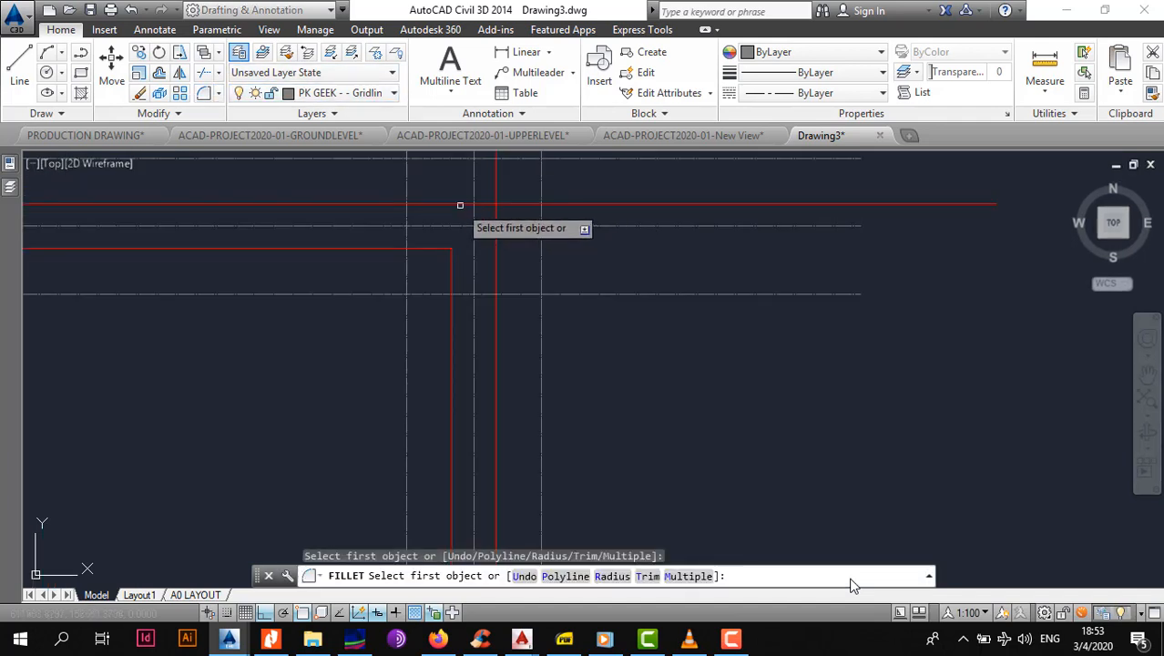
{"action": "left_click", "coordinate": [460, 205]}
{"action": "left_click", "coordinate": [494, 201]}
Fillet the inner and outer brickwork lines into square corners where gridlines B and 5 meet.
{"action": "scroll", "coordinate": [499, 229], "scroll_direction": "down", "scroll_amount": 3}
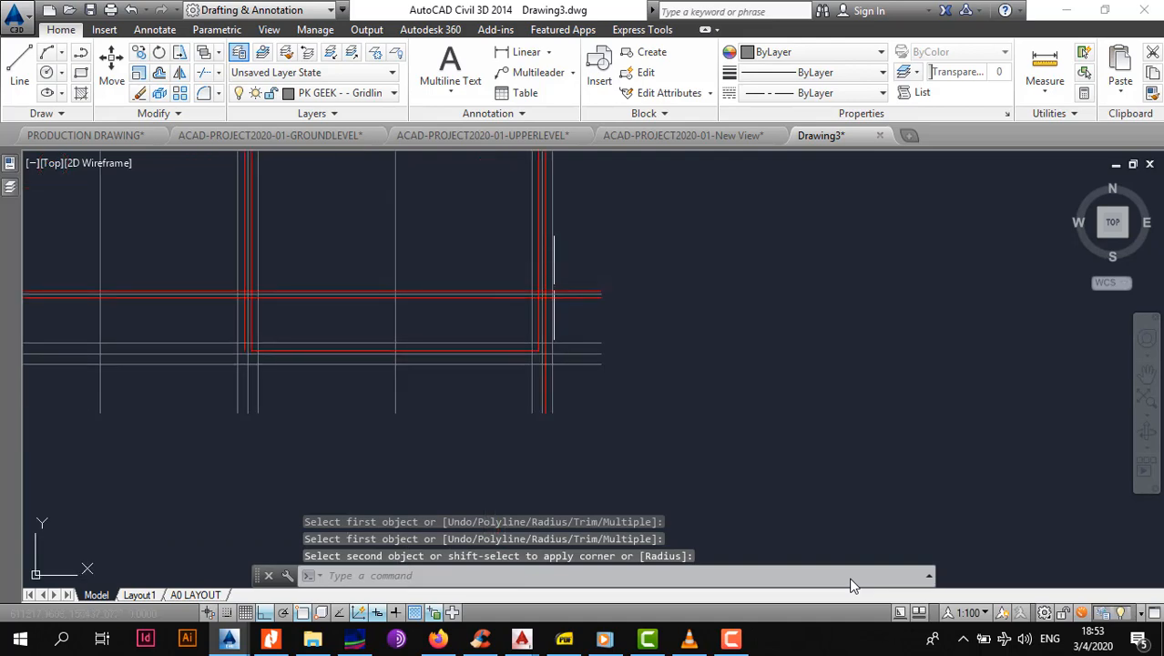
{"action": "scroll", "coordinate": [554, 292], "scroll_direction": "up", "scroll_amount": 2}
{"action": "key", "text": "Return"}
{"action": "left_click", "coordinate": [473, 299]}
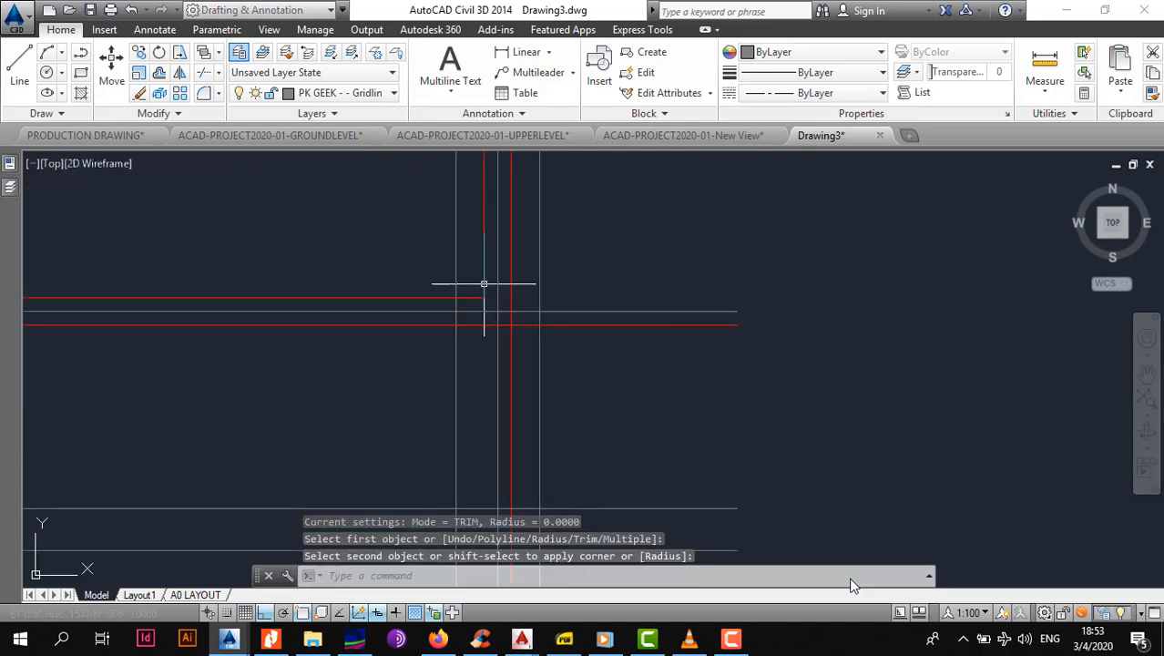
{"action": "left_click", "coordinate": [510, 278]}
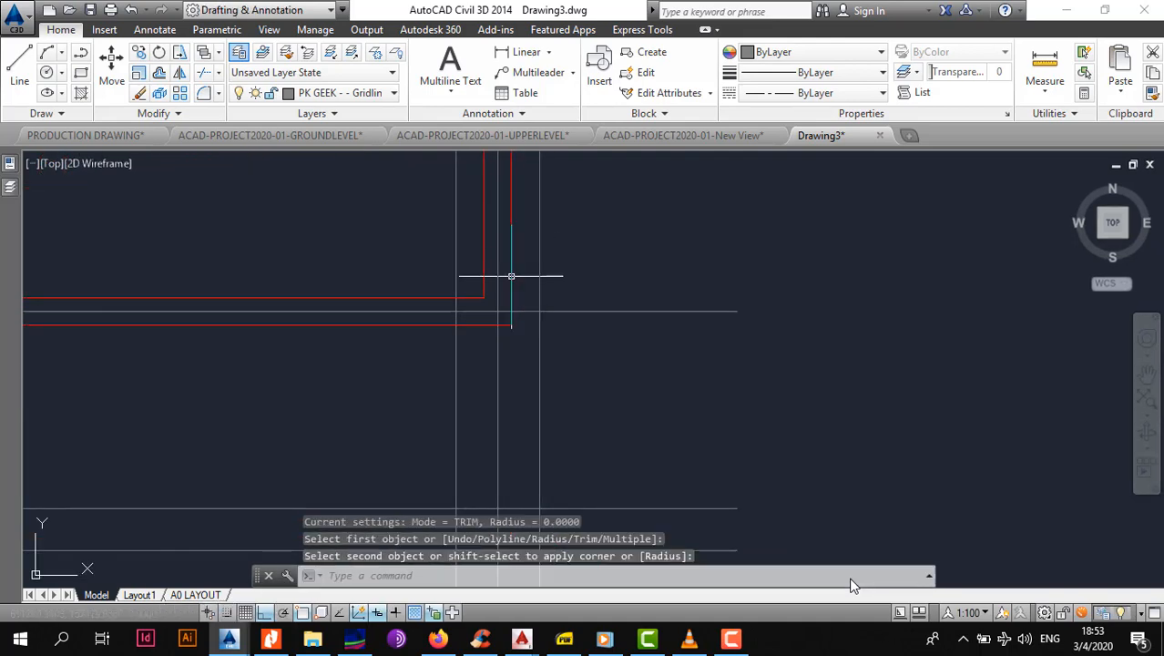
Trim the two gridline 3 brickwork lines where they run past the inner brickwork line of gridline B.
{"action": "scroll", "coordinate": [510, 278], "scroll_direction": "down", "scroll_amount": 4}
{"action": "scroll", "coordinate": [496, 344], "scroll_direction": "up", "scroll_amount": 5}
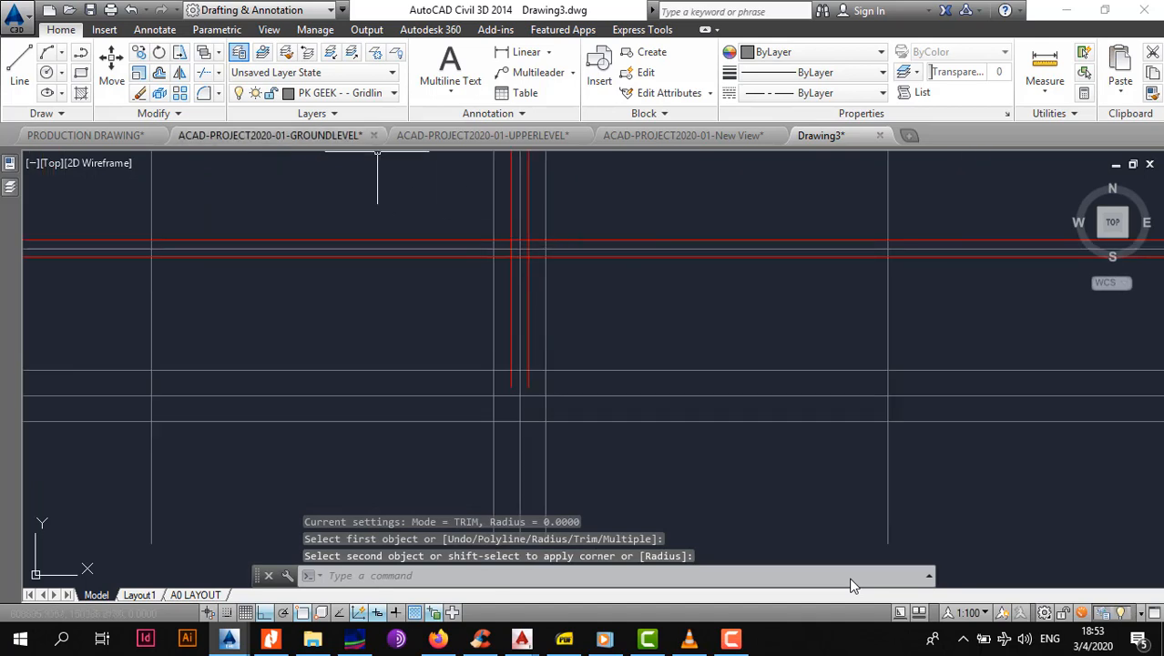
{"action": "scroll", "coordinate": [529, 271], "scroll_direction": "up", "scroll_amount": 2}
{"action": "left_click", "coordinate": [613, 224]}
{"action": "left_click", "coordinate": [612, 222]}
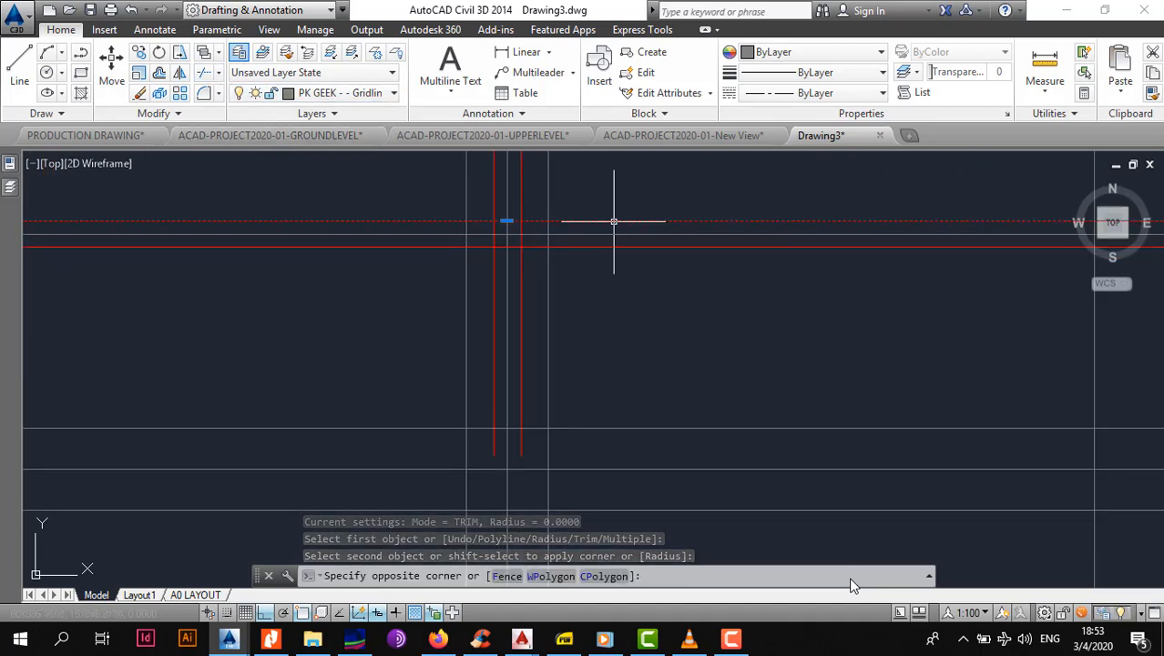
{"action": "type", "text": "tr"}
{"action": "key", "text": "Return"}
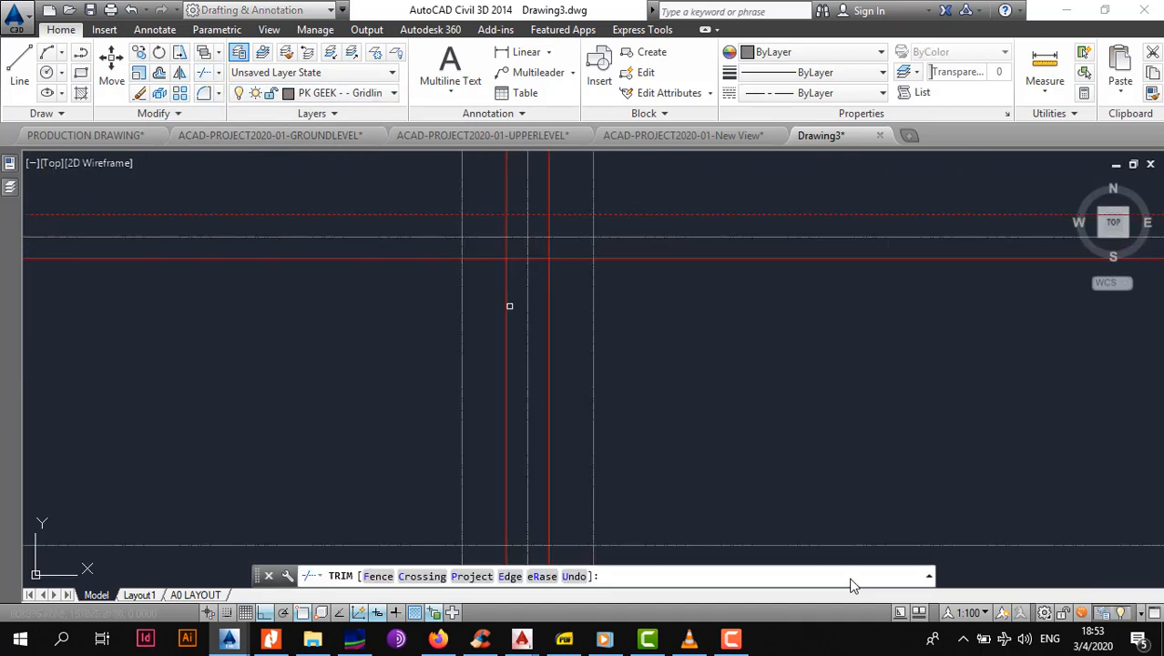
{"action": "left_click", "coordinate": [551, 311]}
{"action": "scroll", "coordinate": [543, 328], "scroll_direction": "down", "scroll_amount": 4}
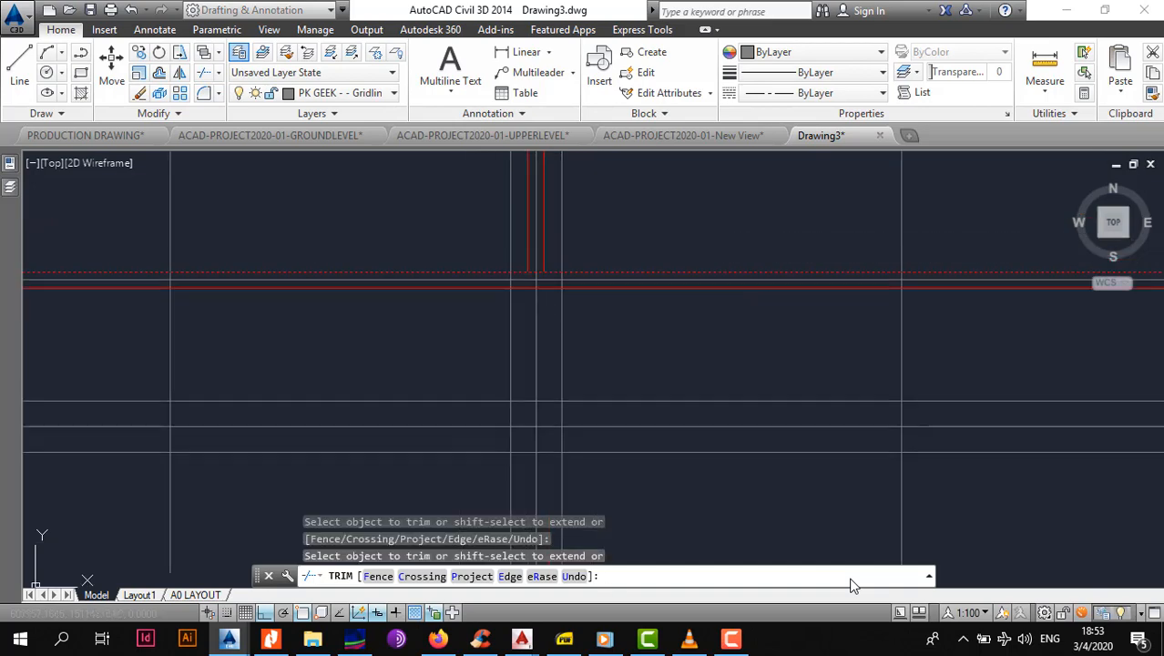
{"action": "scroll", "coordinate": [542, 353], "scroll_direction": "up", "scroll_amount": 7}
{"action": "key", "text": "Escape"}
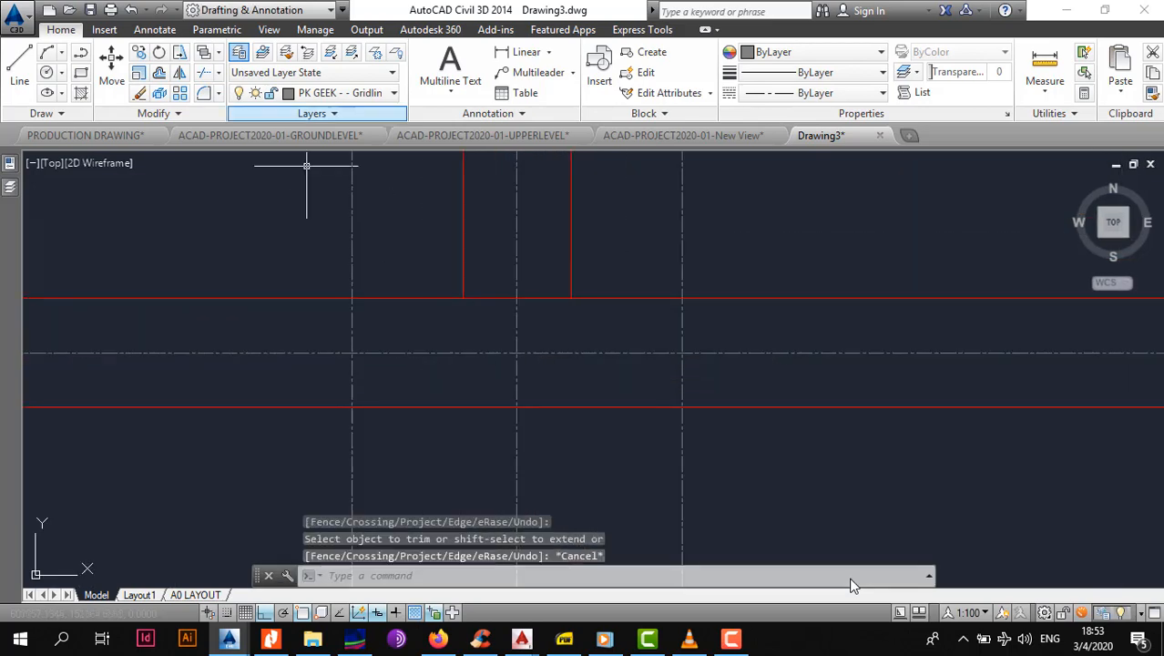
Trim the inner brickwork line of gridline B between the two gridline 3 wall lines to open the wall junction.
{"action": "key", "text": "Return"}
{"action": "key", "text": "Return"}
{"action": "left_click", "coordinate": [485, 272]}
{"action": "left_click", "coordinate": [492, 310]}
{"action": "left_click", "coordinate": [546, 277]}
{"action": "left_click", "coordinate": [537, 309]}
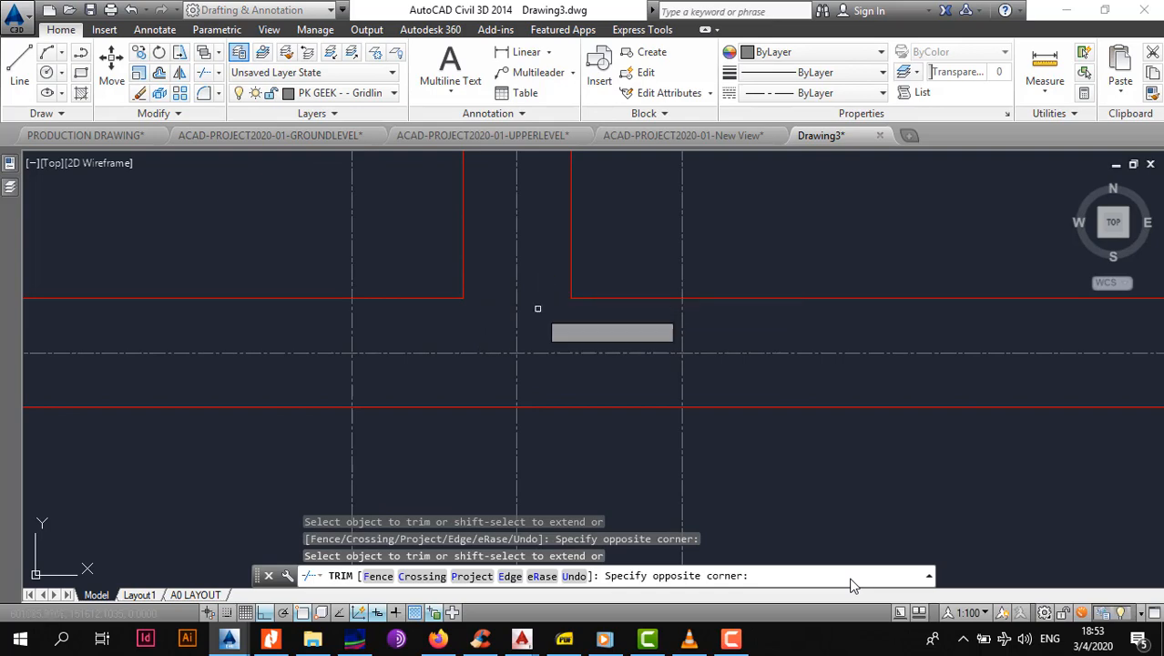
{"action": "scroll", "coordinate": [540, 308], "scroll_direction": "down", "scroll_amount": 9}
{"action": "scroll", "coordinate": [550, 246], "scroll_direction": "down", "scroll_amount": 5}
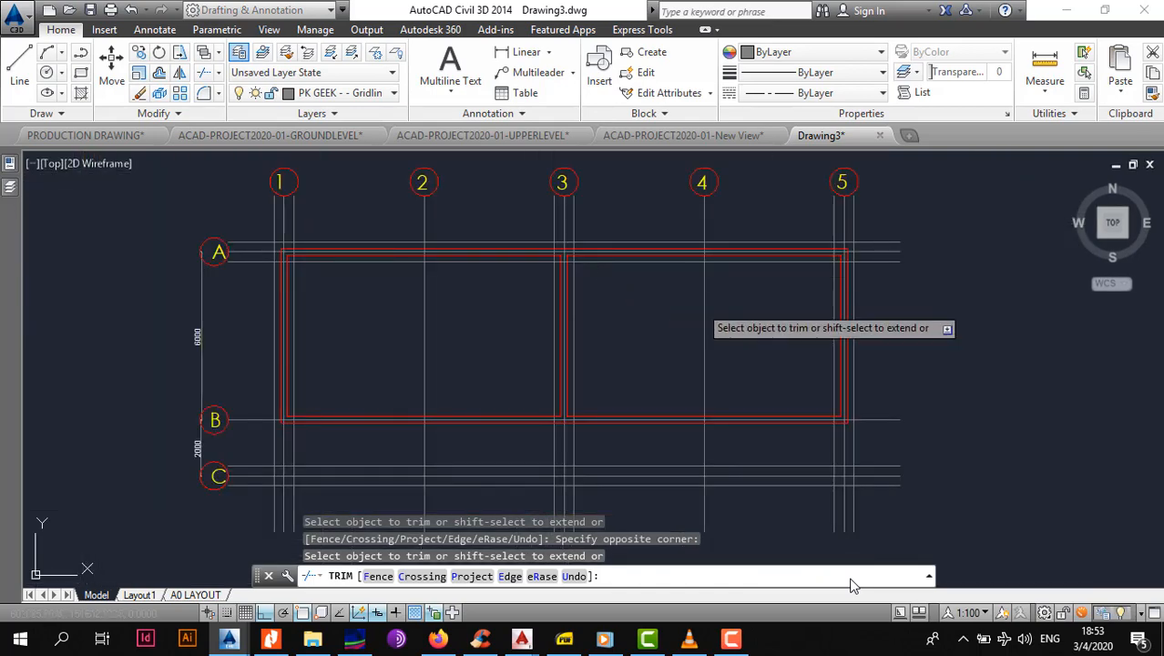
{"action": "middle_click_drag", "start_coordinate": [395, 362], "coordinate": [423, 327]}
{"action": "key", "text": "Escape"}
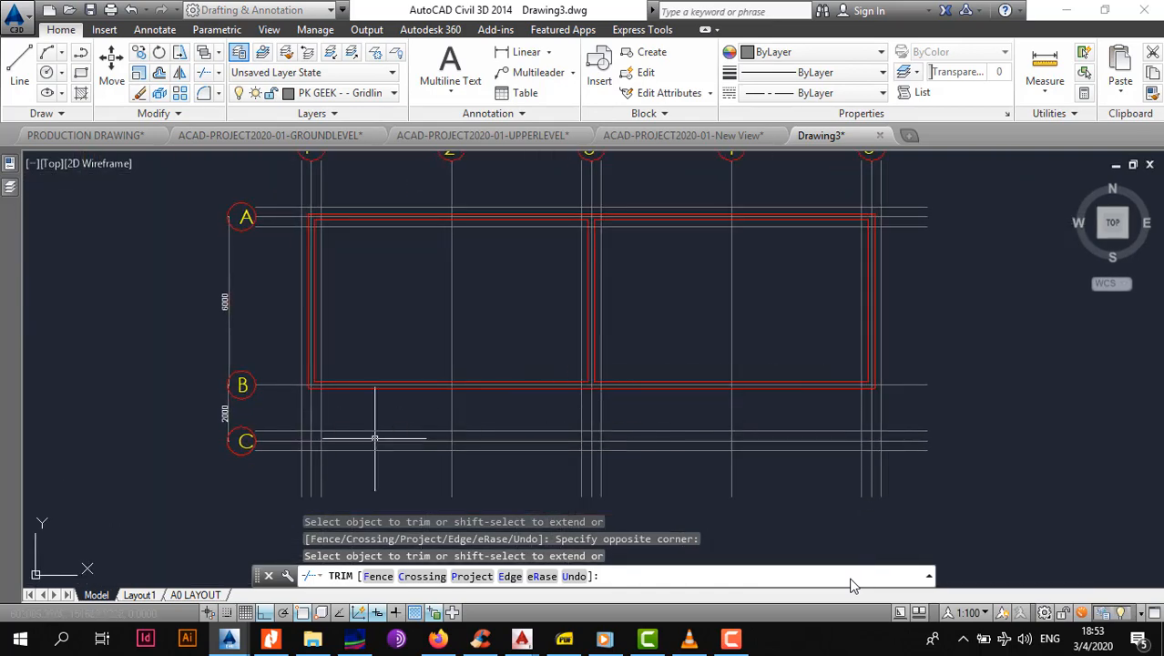
Erase the offset lines on both sides of gridline C.
{"action": "left_click", "coordinate": [421, 429]}
{"action": "key", "text": "Delete"}
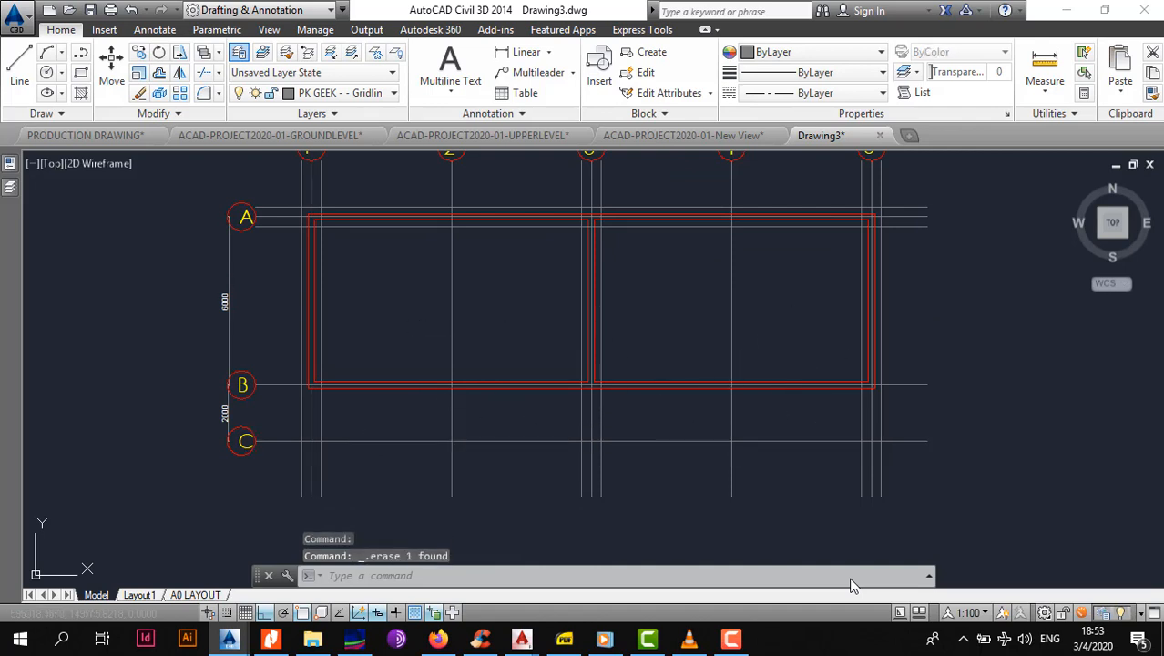
Offset gridline B by 350 to both sides.
{"action": "scroll", "coordinate": [486, 391], "scroll_direction": "up", "scroll_amount": 2}
{"action": "scroll", "coordinate": [365, 379], "scroll_direction": "up", "scroll_amount": 2}
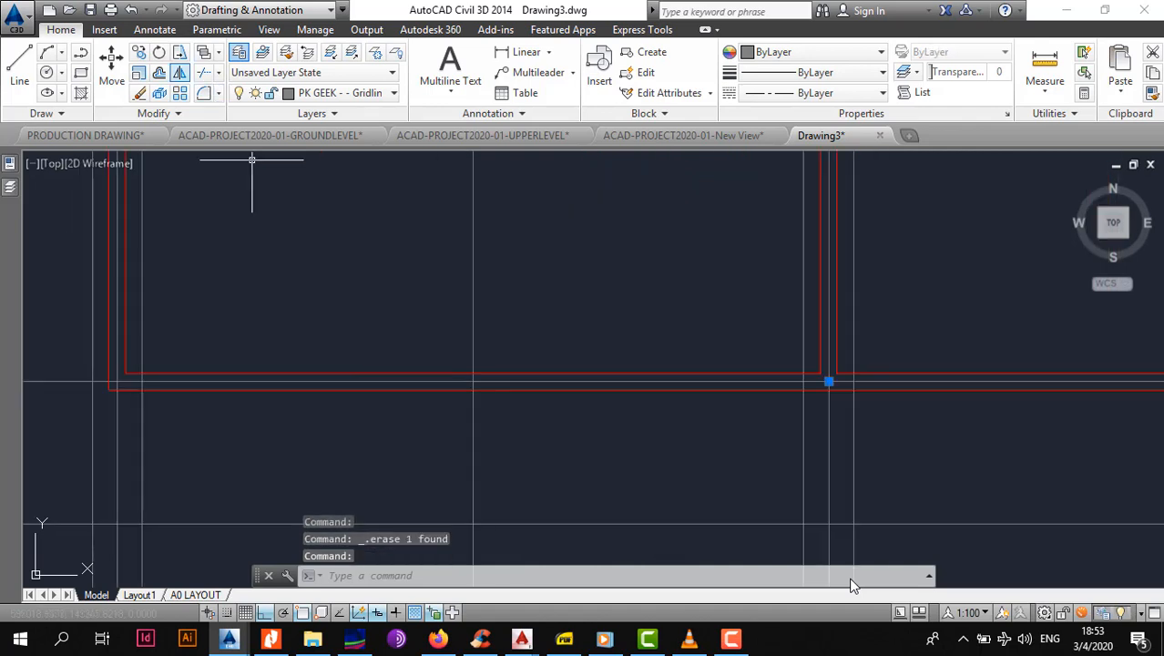
{"action": "type", "text": "o"}
{"action": "key", "text": "Return"}
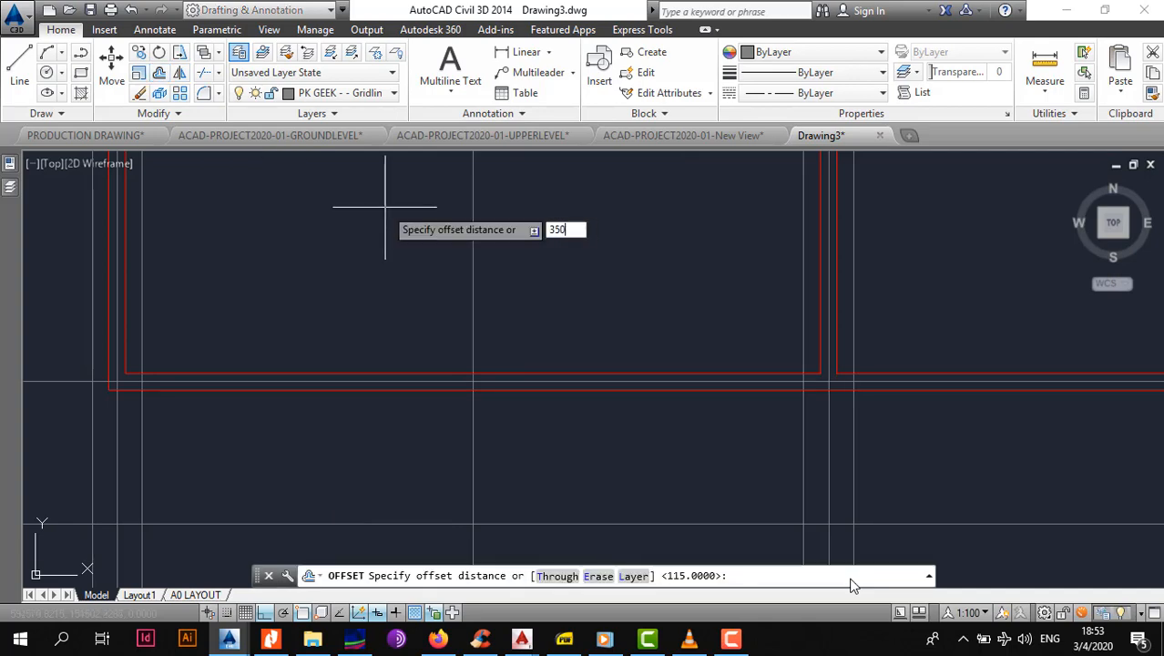
{"action": "key", "text": "Return"}
{"action": "left_click", "coordinate": [355, 311]}
{"action": "left_click", "coordinate": [355, 383]}
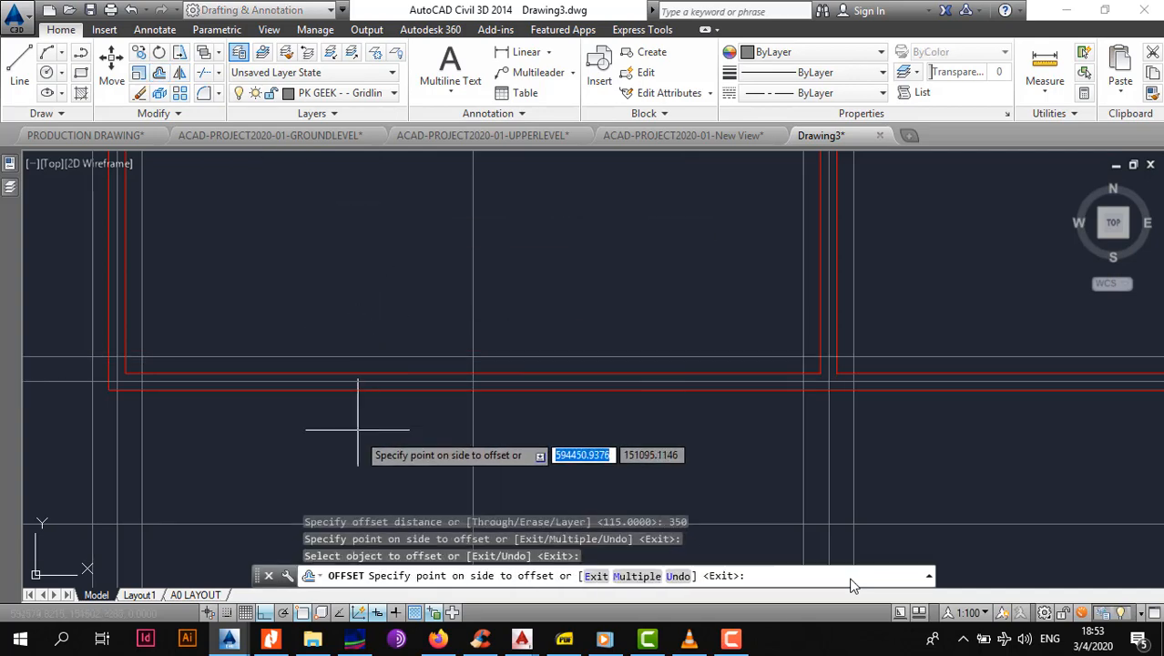
{"action": "key", "text": "Escape"}
Move the outer offset line of gridline A onto the PK GEEK - - Foundations layer.
{"action": "scroll", "coordinate": [350, 369], "scroll_direction": "down", "scroll_amount": 5}
{"action": "scroll", "coordinate": [305, 258], "scroll_direction": "up", "scroll_amount": 4}
{"action": "middle_click_drag", "start_coordinate": [307, 258], "coordinate": [383, 358]}
{"action": "scroll", "coordinate": [364, 334], "scroll_direction": "up", "scroll_amount": 4}
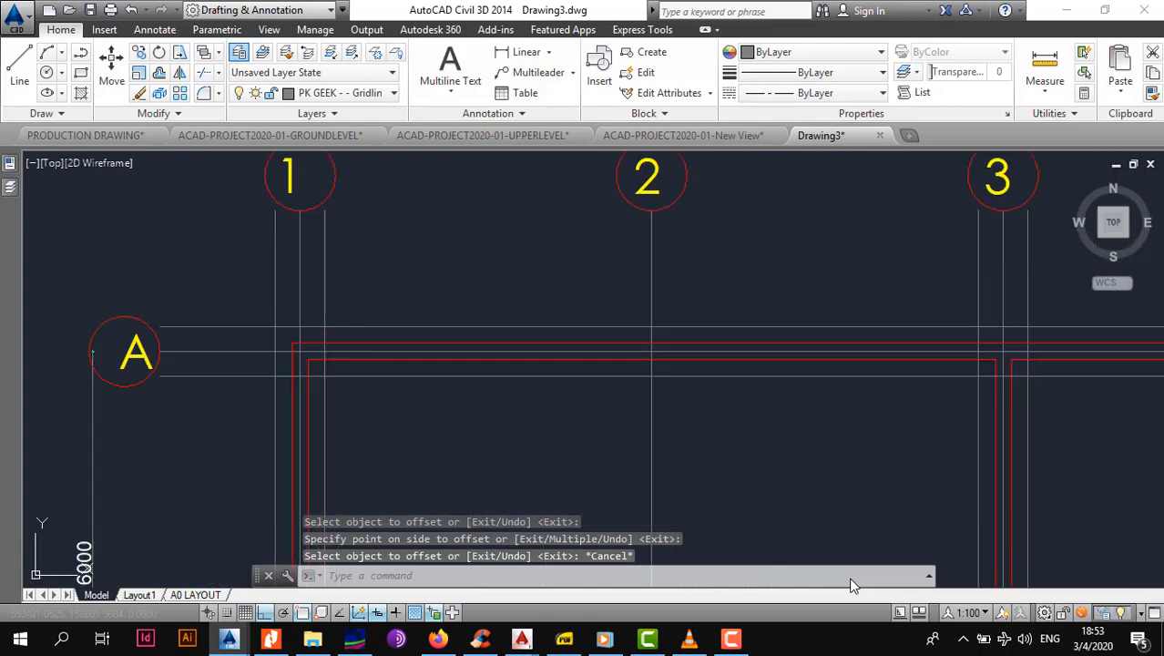
{"action": "left_click", "coordinate": [390, 316]}
{"action": "left_click", "coordinate": [384, 341]}
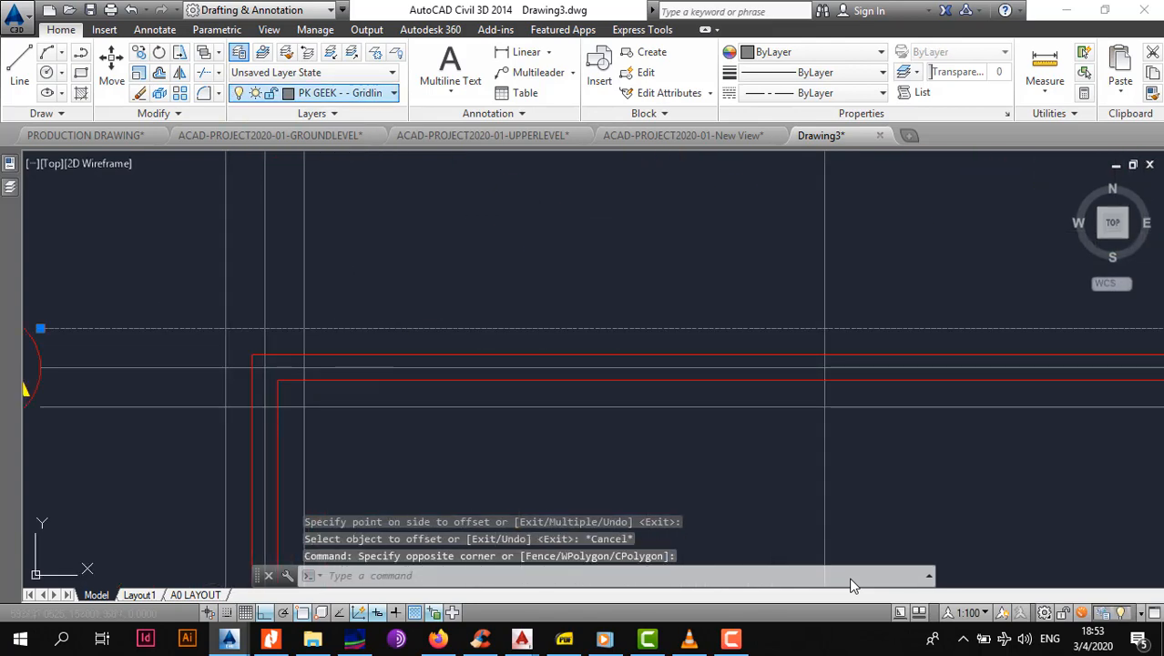
{"action": "left_click", "coordinate": [356, 93]}
{"action": "scroll", "coordinate": [364, 237], "scroll_direction": "up", "scroll_amount": 6}
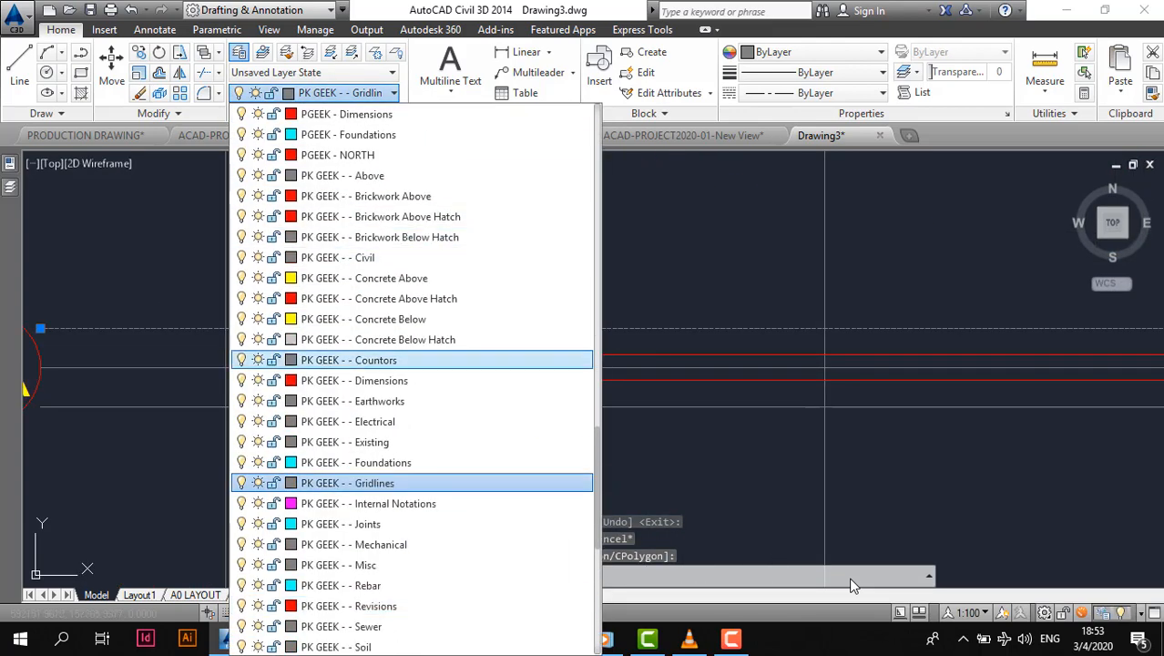
{"action": "left_click", "coordinate": [356, 463]}
Match the inner offset line of gridline A and both offset lines of gridline 1 to the foundation line's properties.
{"action": "type", "text": "ma"}
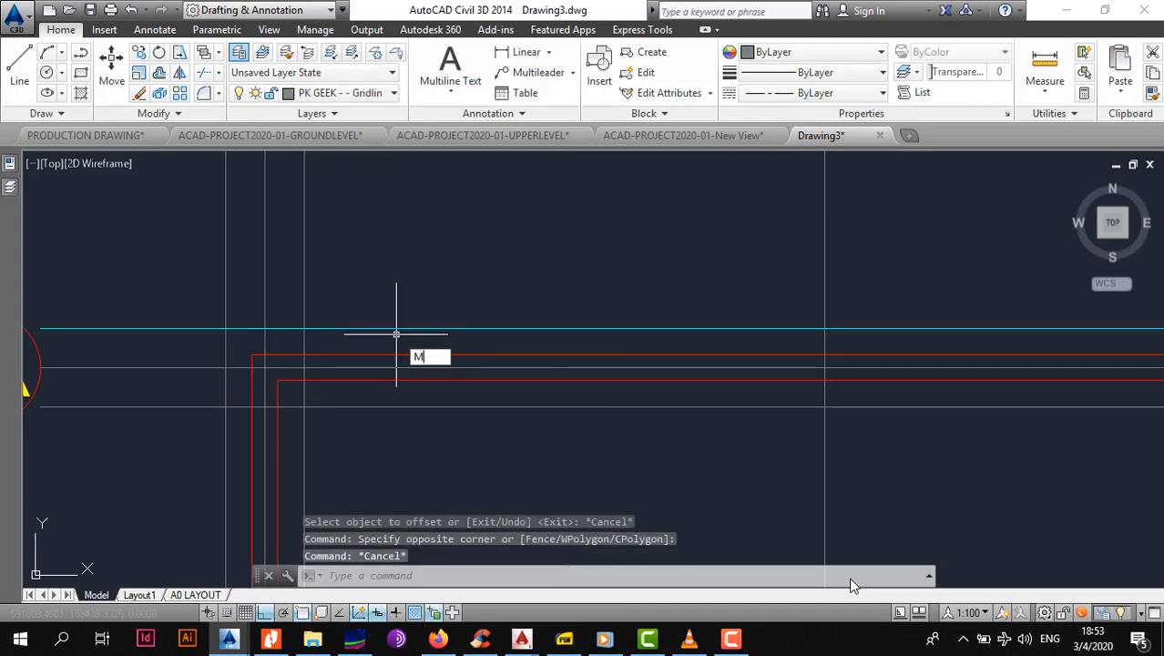
{"action": "key", "text": "Return"}
{"action": "left_click", "coordinate": [398, 328]}
{"action": "left_click", "coordinate": [404, 394]}
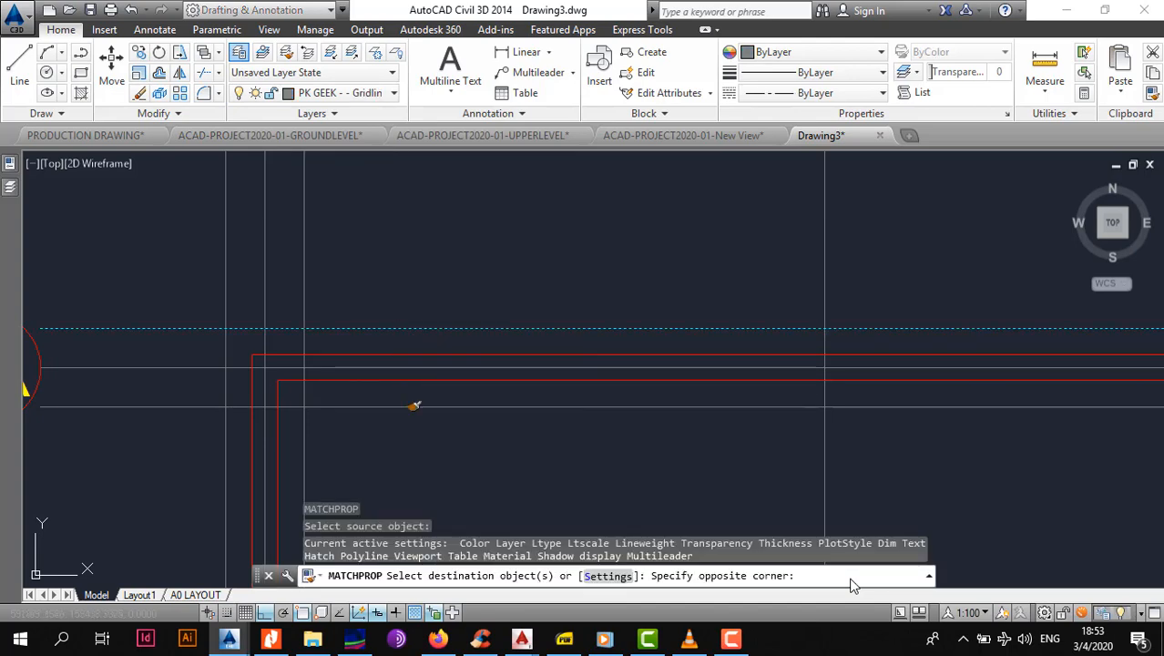
{"action": "left_click", "coordinate": [391, 426]}
{"action": "scroll", "coordinate": [375, 428], "scroll_direction": "down", "scroll_amount": 2}
{"action": "middle_click_drag", "start_coordinate": [326, 465], "coordinate": [391, 365]}
{"action": "scroll", "coordinate": [346, 369], "scroll_direction": "up", "scroll_amount": 4}
{"action": "left_click", "coordinate": [358, 366]}
{"action": "left_click", "coordinate": [345, 386]}
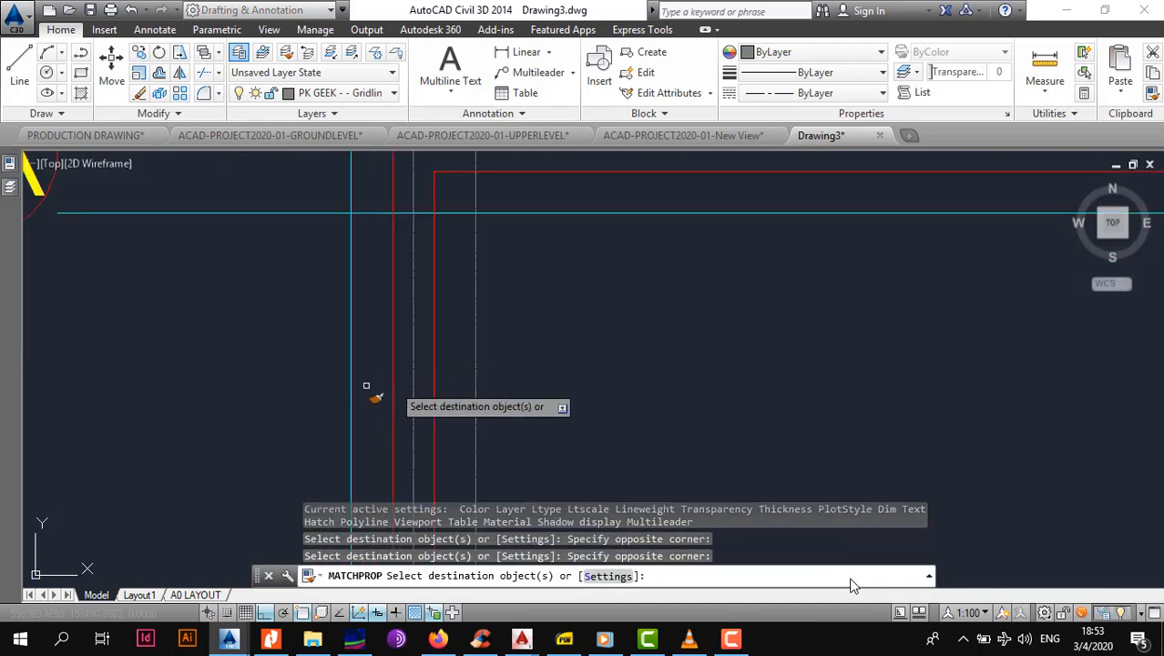
{"action": "left_click", "coordinate": [481, 323]}
{"action": "left_click", "coordinate": [457, 365]}
Match the offset lines on both sides of gridline B to the foundation line's properties.
{"action": "scroll", "coordinate": [467, 355], "scroll_direction": "down", "scroll_amount": 5}
{"action": "middle_click_drag", "start_coordinate": [467, 367], "coordinate": [441, 222]}
{"action": "scroll", "coordinate": [466, 370], "scroll_direction": "up", "scroll_amount": 5}
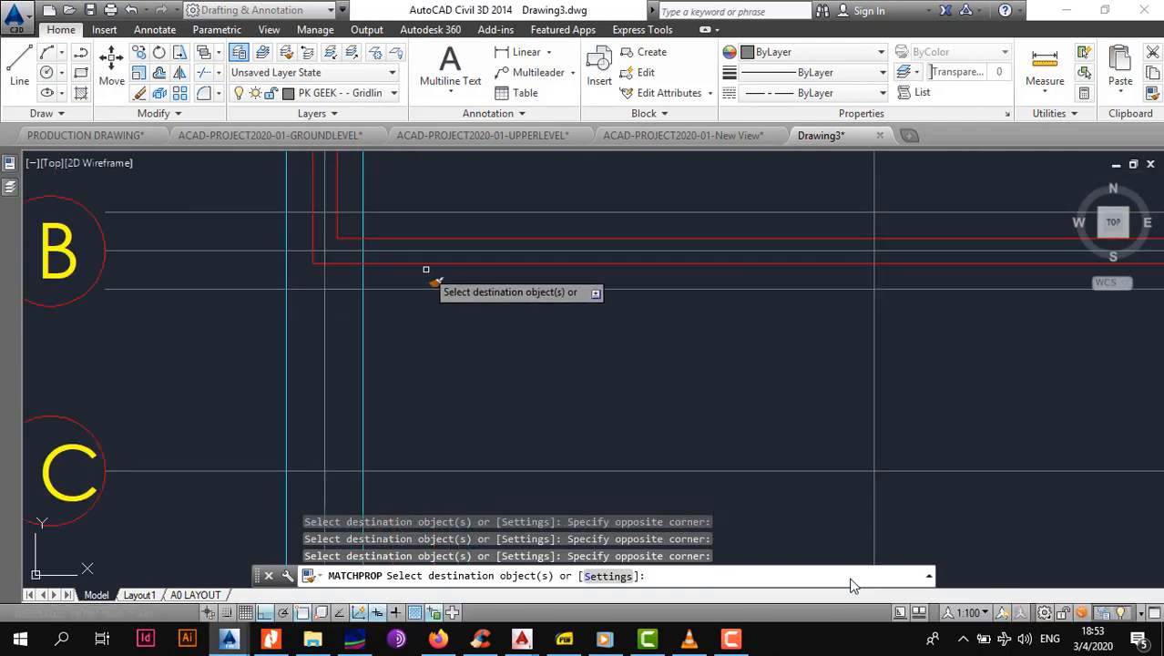
{"action": "left_click", "coordinate": [427, 269]}
{"action": "left_click", "coordinate": [420, 296]}
{"action": "left_click", "coordinate": [472, 207]}
{"action": "left_click", "coordinate": [463, 223]}
Match the offset lines on both sides of gridlines 3 and 5 to the foundation line's properties.
{"action": "scroll", "coordinate": [464, 224], "scroll_direction": "down", "scroll_amount": 5}
{"action": "scroll", "coordinate": [405, 333], "scroll_direction": "up", "scroll_amount": 6}
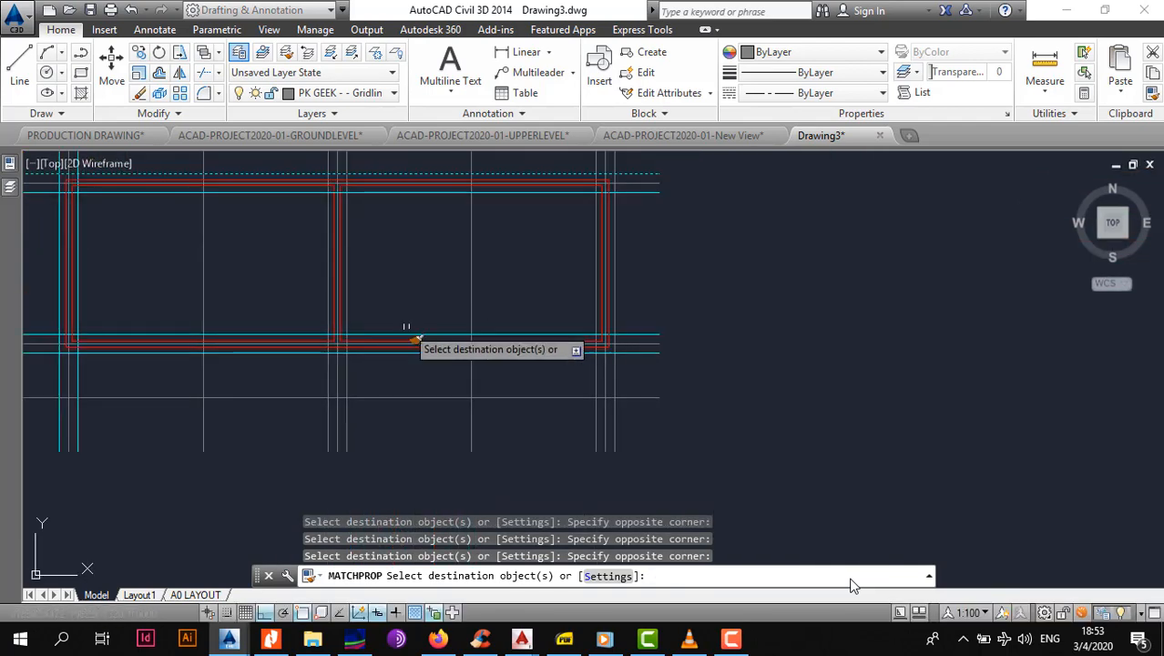
{"action": "scroll", "coordinate": [210, 406], "scroll_direction": "down", "scroll_amount": 5}
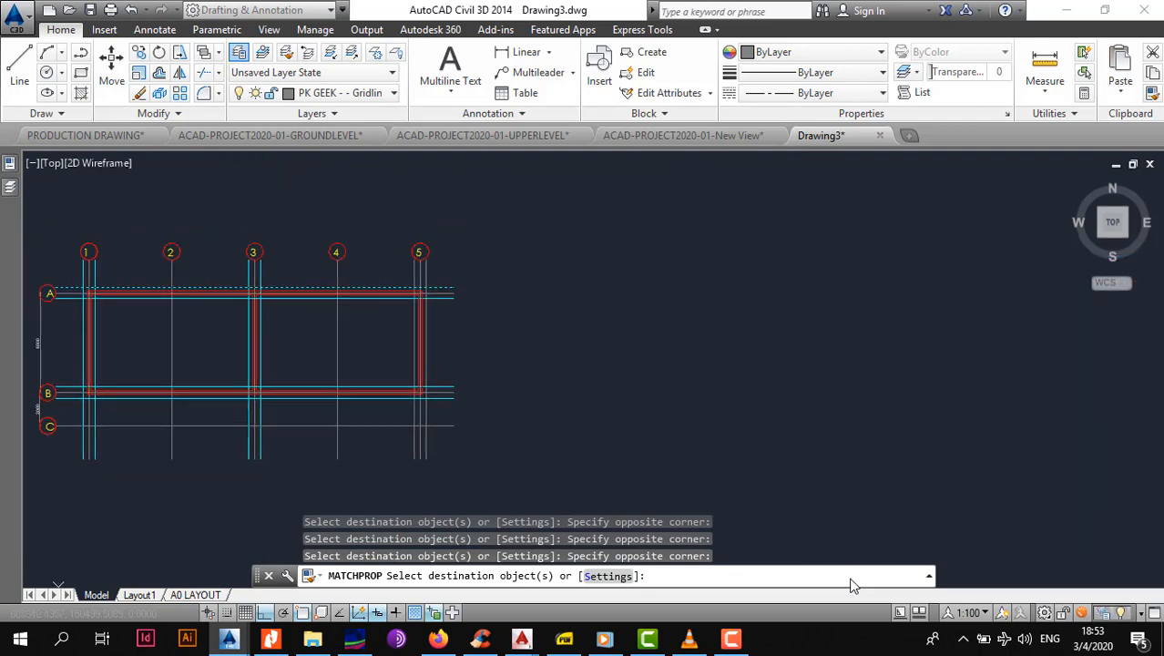
{"action": "scroll", "coordinate": [373, 417], "scroll_direction": "up", "scroll_amount": 5}
{"action": "left_click", "coordinate": [278, 311]}
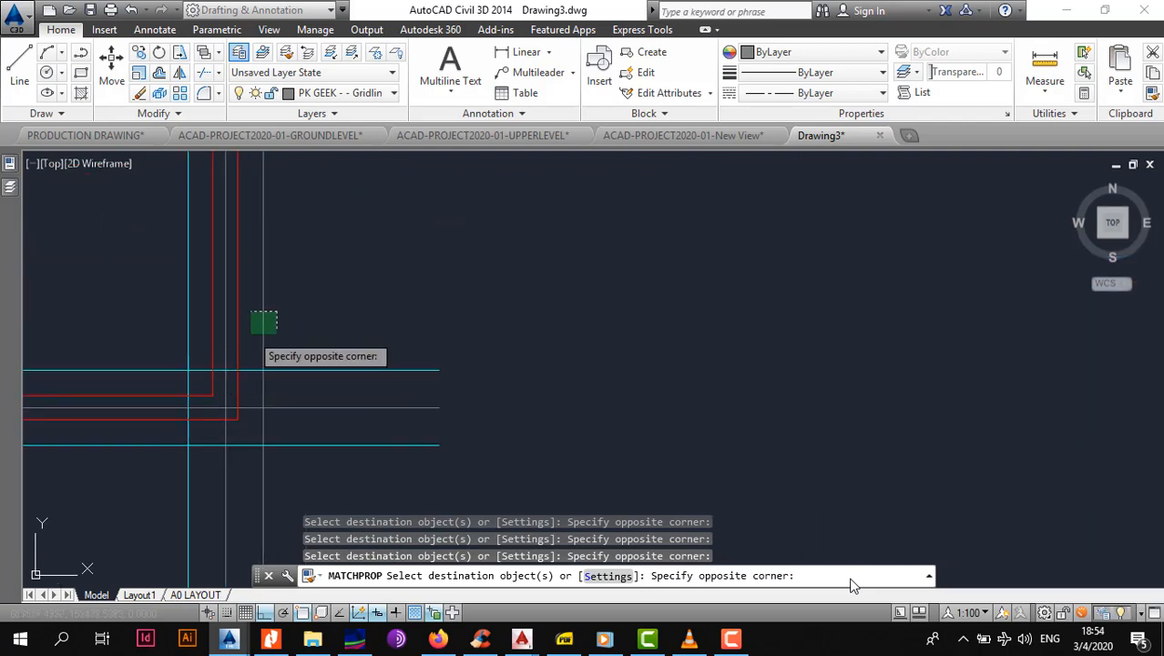
{"action": "left_click", "coordinate": [250, 334]}
{"action": "scroll", "coordinate": [286, 336], "scroll_direction": "down", "scroll_amount": 6}
{"action": "middle_click_drag", "start_coordinate": [182, 325], "coordinate": [472, 372]}
{"action": "key", "text": "Escape"}
Fillet the inner and outer foundation lines into square corners where gridlines A and 1 meet.
{"action": "scroll", "coordinate": [373, 348], "scroll_direction": "up", "scroll_amount": 6}
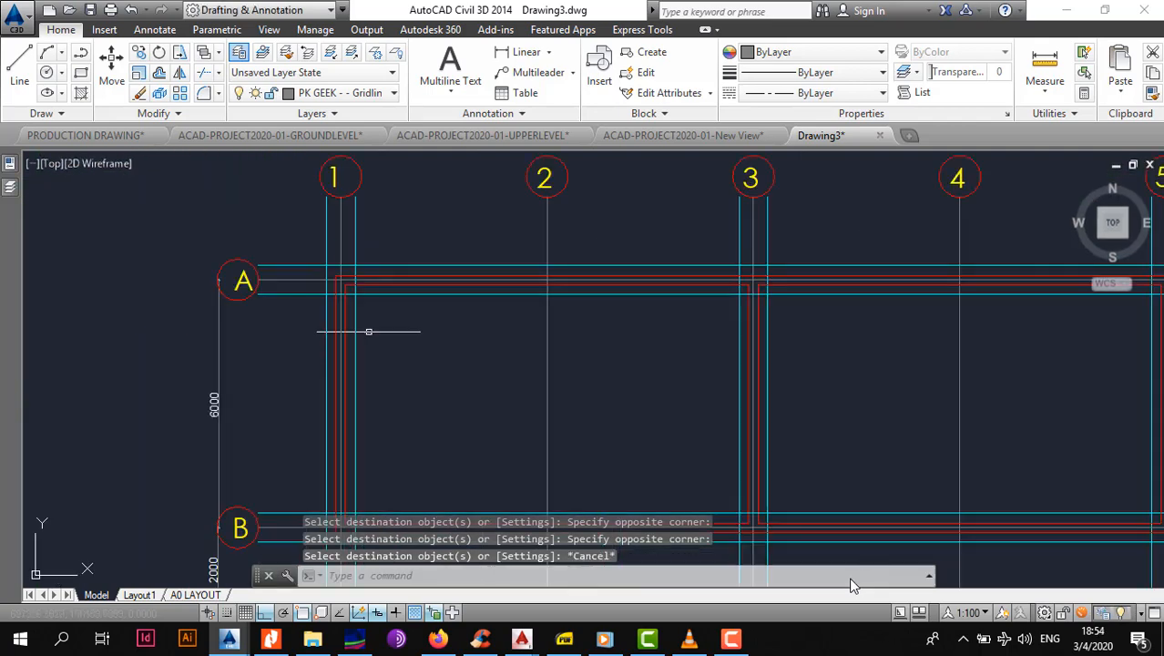
{"action": "type", "text": "f"}
{"action": "key", "text": "Return"}
{"action": "scroll", "coordinate": [369, 330], "scroll_direction": "up", "scroll_amount": 2}
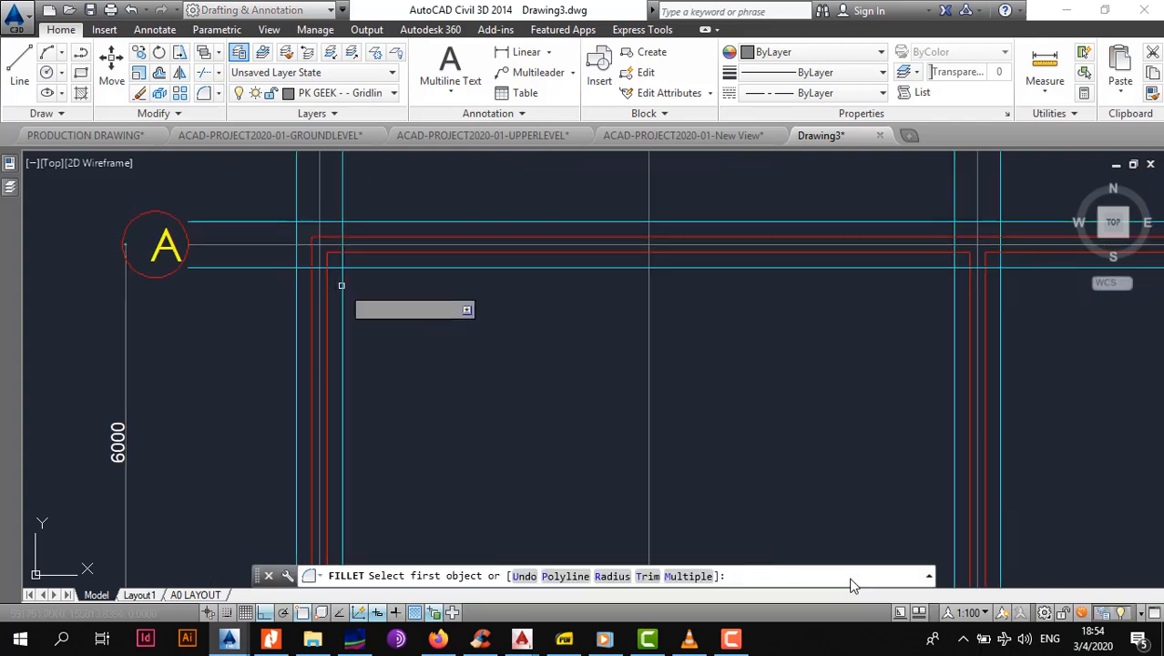
{"action": "left_click", "coordinate": [342, 286]}
{"action": "left_click", "coordinate": [358, 267]}
{"action": "key", "text": "Return"}
{"action": "left_click", "coordinate": [298, 231]}
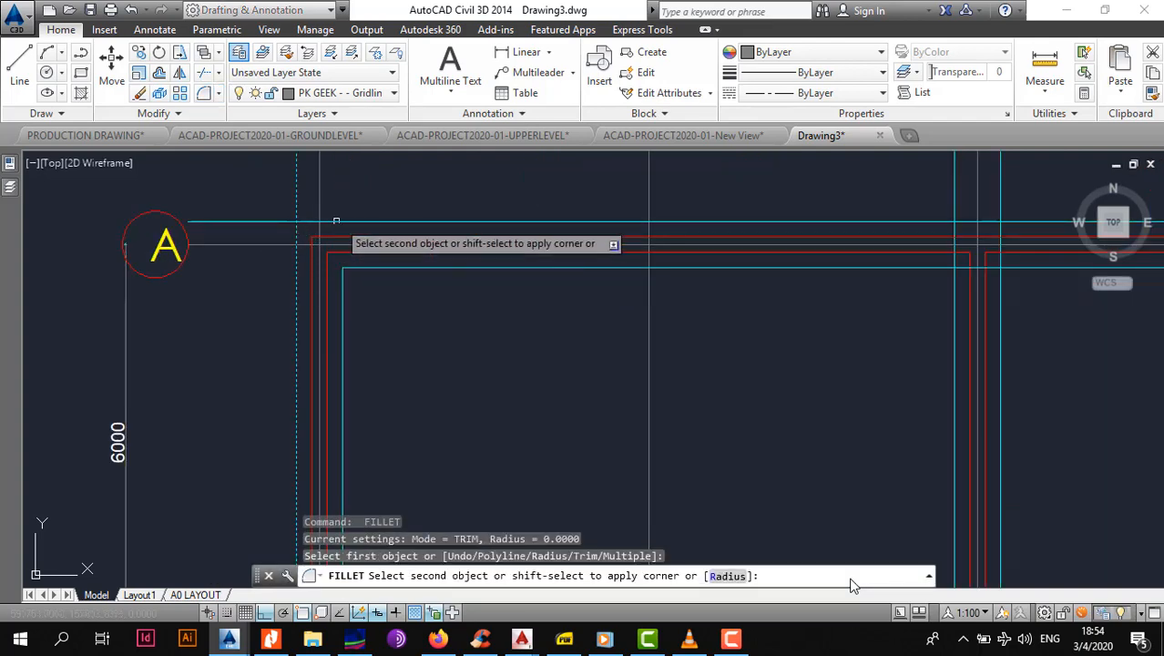
{"action": "left_click", "coordinate": [366, 223]}
{"action": "scroll", "coordinate": [367, 223], "scroll_direction": "down", "scroll_amount": 6}
{"action": "left_click", "coordinate": [368, 222]}
Fillet the outer and inner foundation lines into square corners where gridlines A and 5 meet.
{"action": "scroll", "coordinate": [593, 218], "scroll_direction": "up", "scroll_amount": 8}
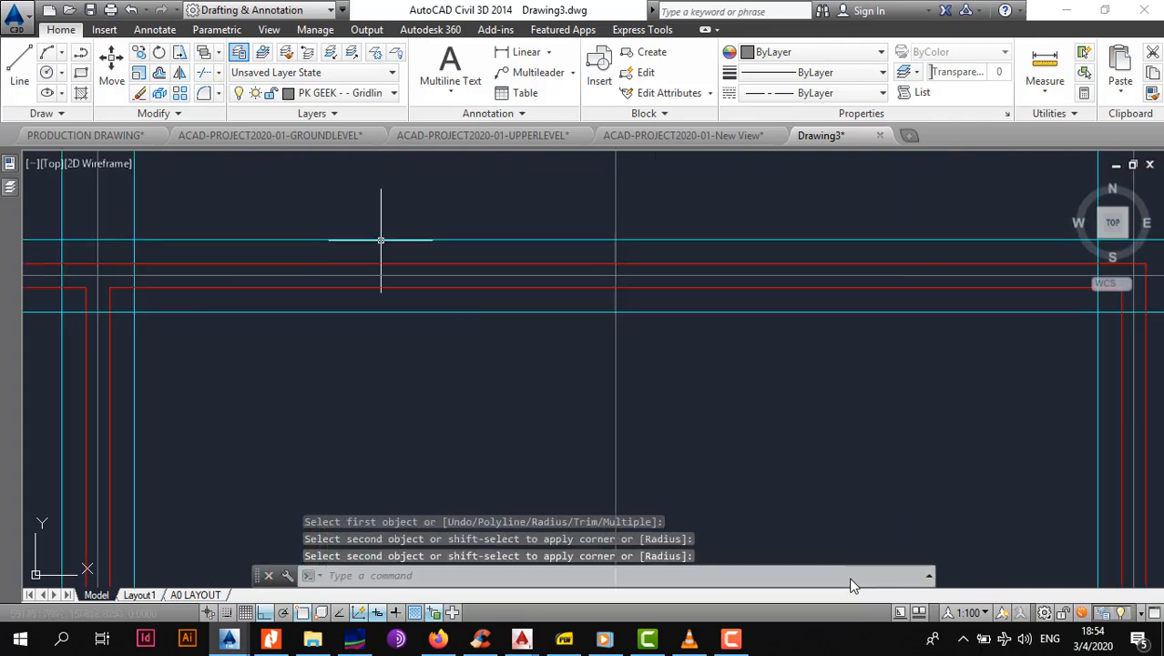
{"action": "key", "text": "Return"}
{"action": "scroll", "coordinate": [423, 306], "scroll_direction": "down", "scroll_amount": 5}
{"action": "scroll", "coordinate": [384, 321], "scroll_direction": "up", "scroll_amount": 3}
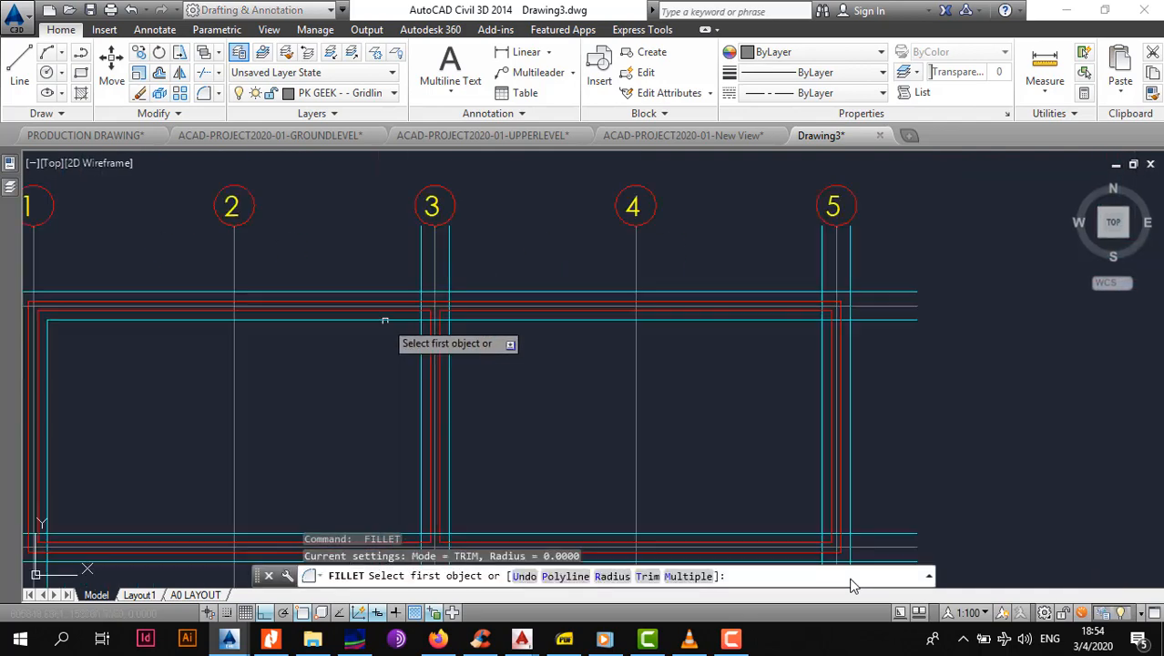
{"action": "scroll", "coordinate": [512, 322], "scroll_direction": "down", "scroll_amount": 4}
{"action": "scroll", "coordinate": [737, 315], "scroll_direction": "up", "scroll_amount": 6}
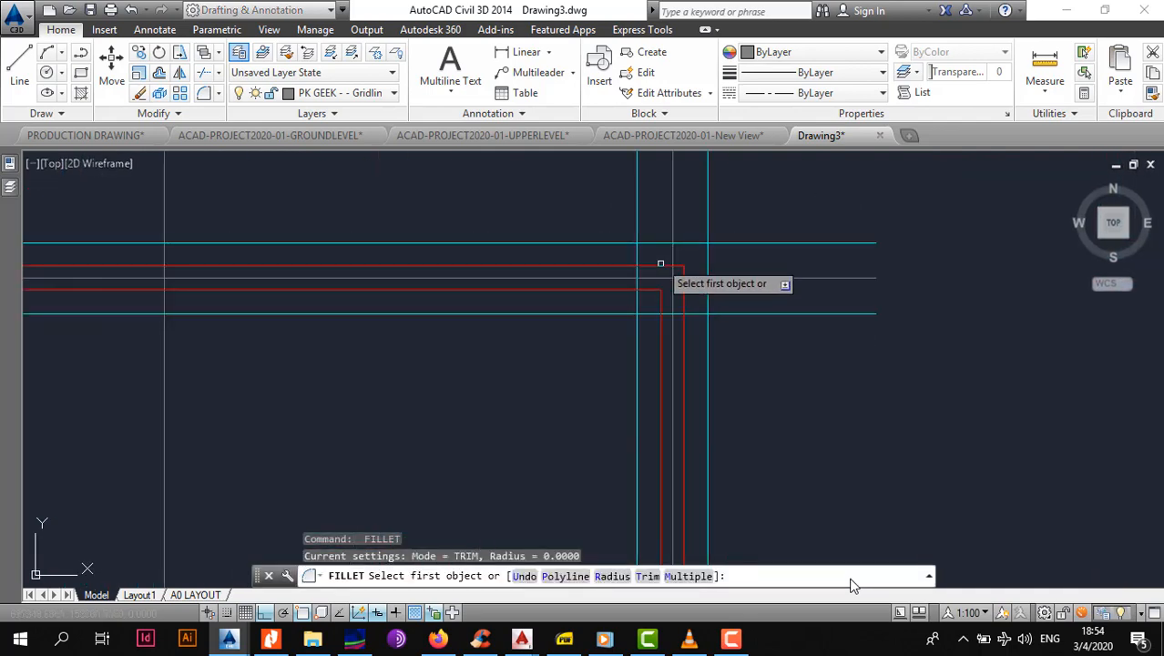
{"action": "left_click", "coordinate": [694, 242]}
{"action": "left_click", "coordinate": [709, 268]}
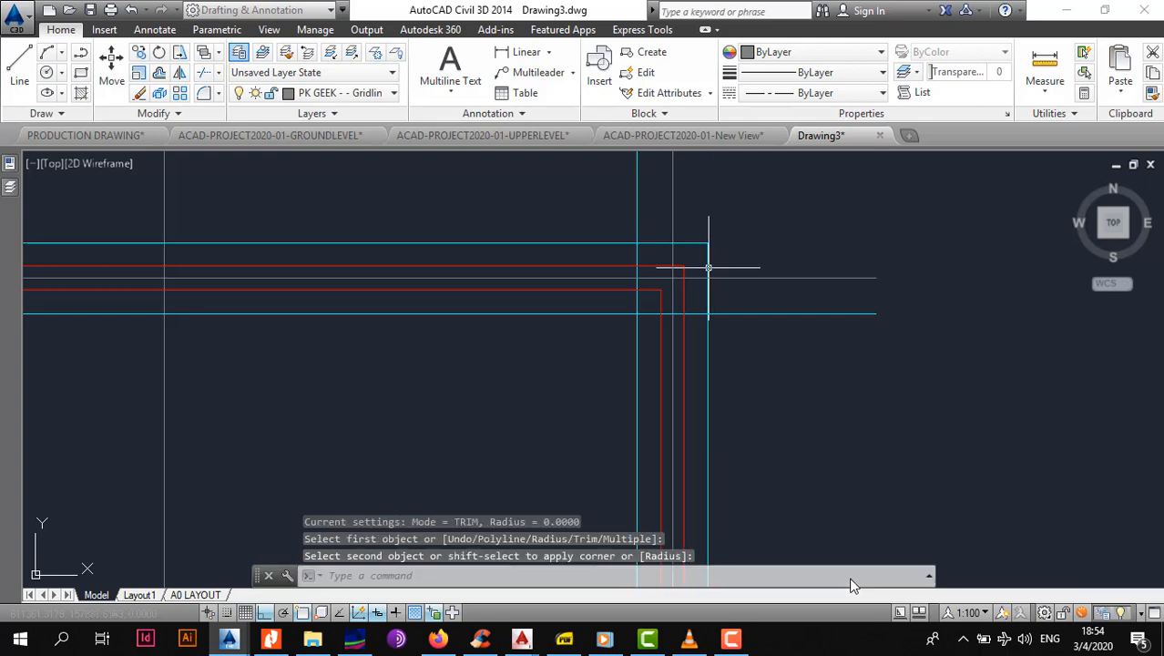
{"action": "key", "text": "Return"}
{"action": "left_click", "coordinate": [613, 313]}
{"action": "left_click", "coordinate": [637, 332]}
Fillet the inner and outer foundation lines into square corners where gridlines B and 5 meet.
{"action": "scroll", "coordinate": [636, 333], "scroll_direction": "down", "scroll_amount": 4}
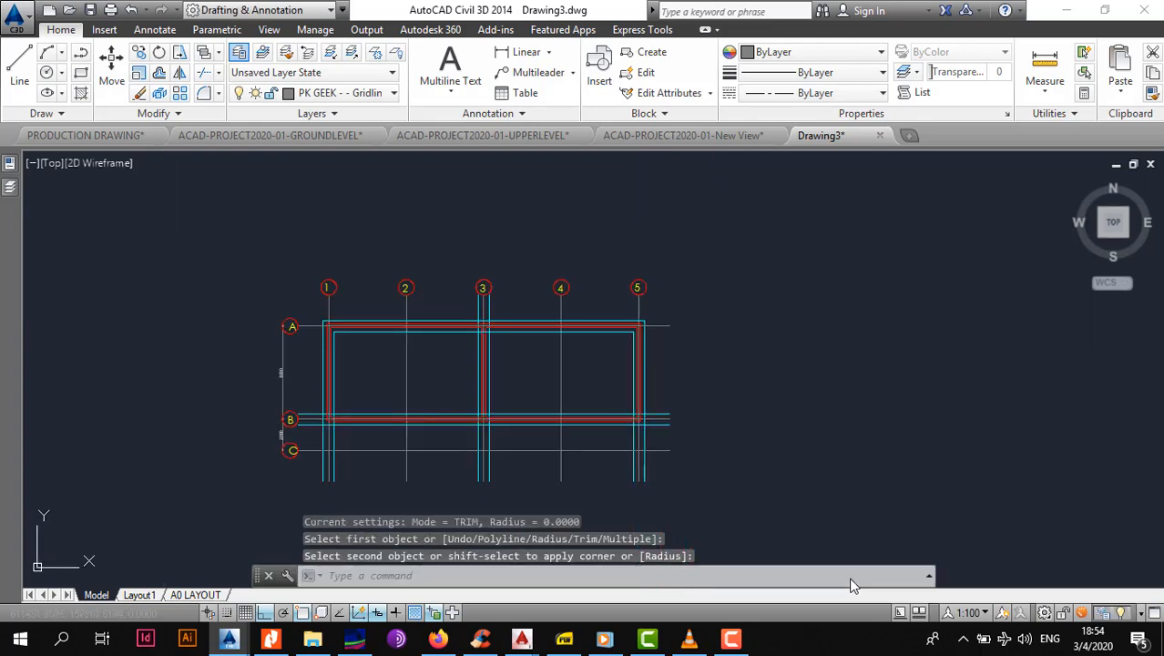
{"action": "scroll", "coordinate": [480, 449], "scroll_direction": "up", "scroll_amount": 3}
{"action": "scroll", "coordinate": [551, 323], "scroll_direction": "down", "scroll_amount": 4}
{"action": "scroll", "coordinate": [769, 347], "scroll_direction": "up", "scroll_amount": 4}
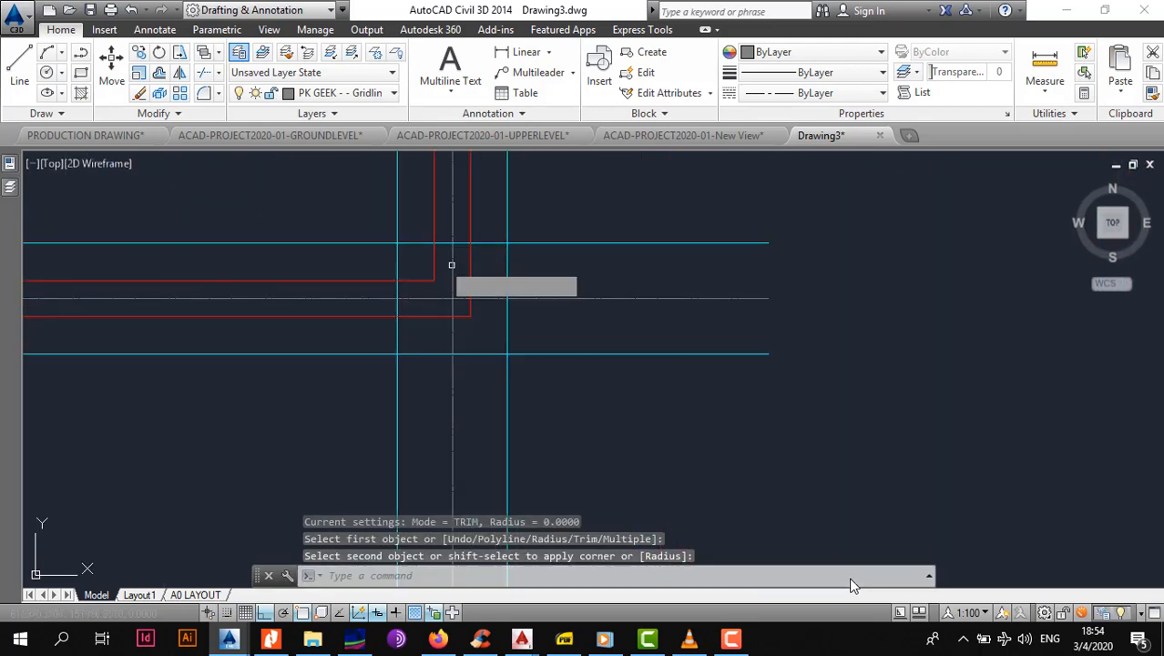
{"action": "key", "text": "Return"}
{"action": "left_click", "coordinate": [386, 244]}
{"action": "left_click", "coordinate": [397, 223]}
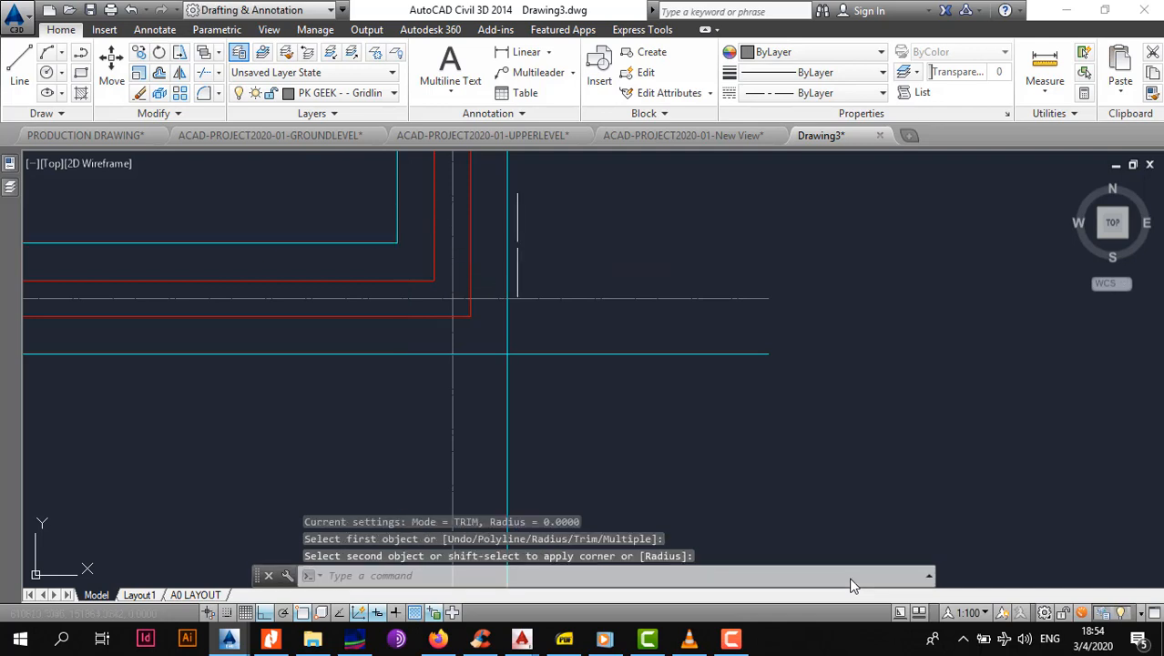
{"action": "key", "text": "Return"}
{"action": "left_click", "coordinate": [488, 350]}
{"action": "left_click", "coordinate": [507, 277]}
Fillet the inner and outer foundation lines into square corners where gridlines B and 1 meet.
{"action": "scroll", "coordinate": [505, 276], "scroll_direction": "down", "scroll_amount": 5}
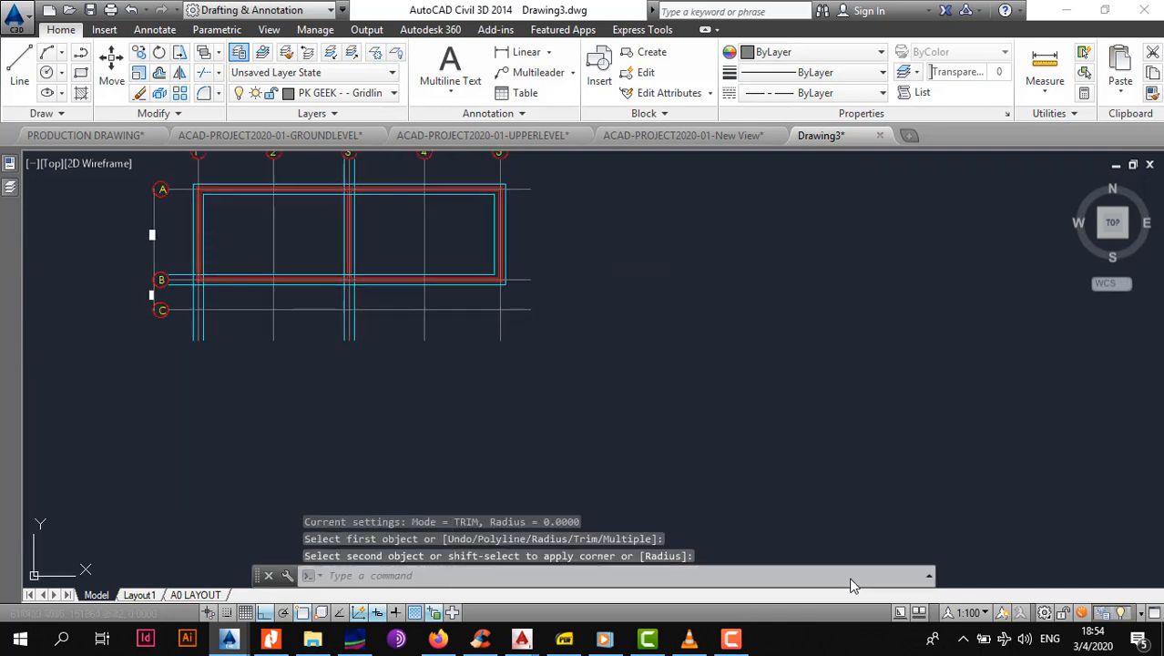
{"action": "scroll", "coordinate": [520, 312], "scroll_direction": "up", "scroll_amount": 3}
{"action": "key", "text": "Escape"}
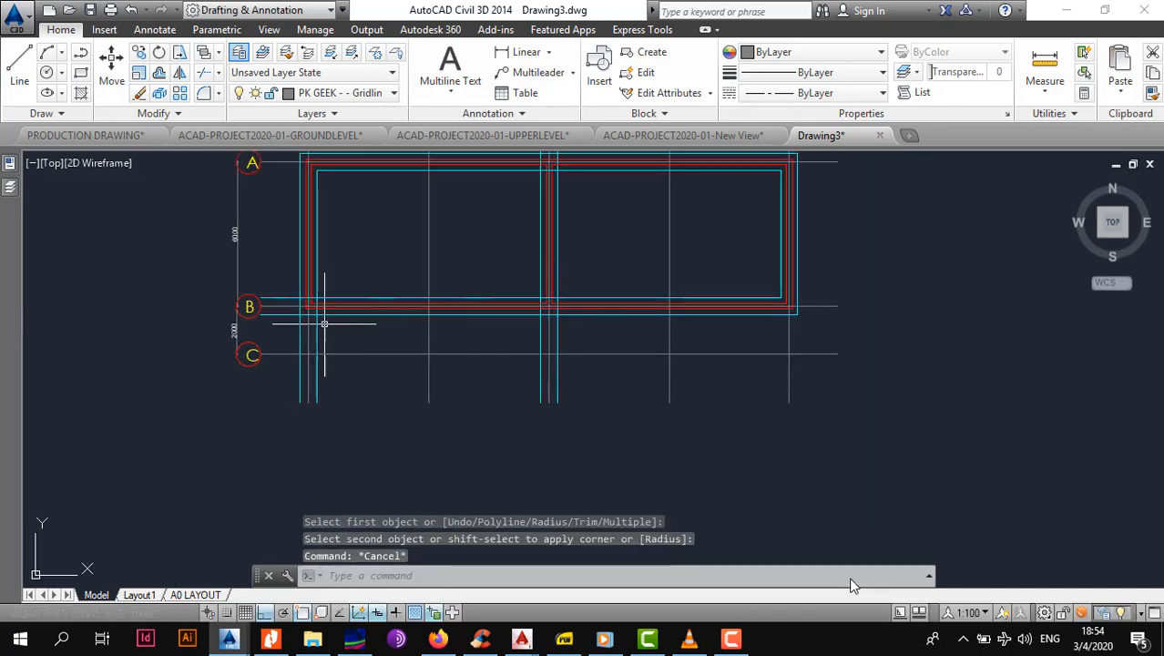
{"action": "scroll", "coordinate": [324, 324], "scroll_direction": "up", "scroll_amount": 4}
{"action": "key", "text": "Return"}
{"action": "scroll", "coordinate": [344, 271], "scroll_direction": "up", "scroll_amount": 3}
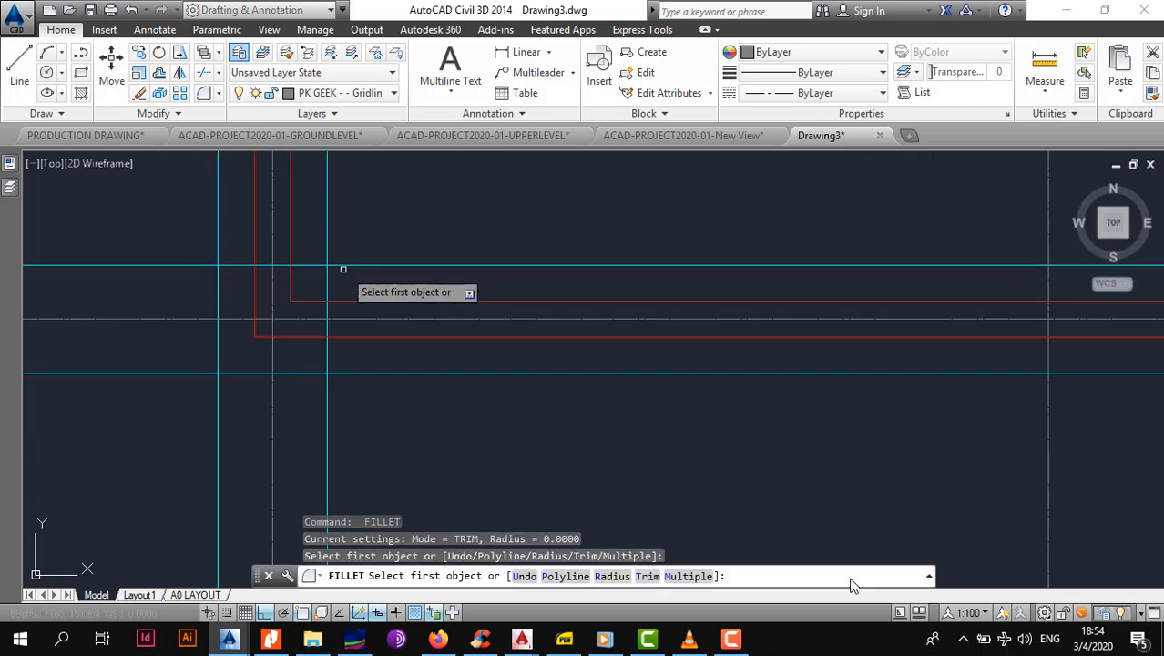
{"action": "left_click", "coordinate": [328, 247]}
{"action": "left_click", "coordinate": [345, 264]}
{"action": "key", "text": "Return"}
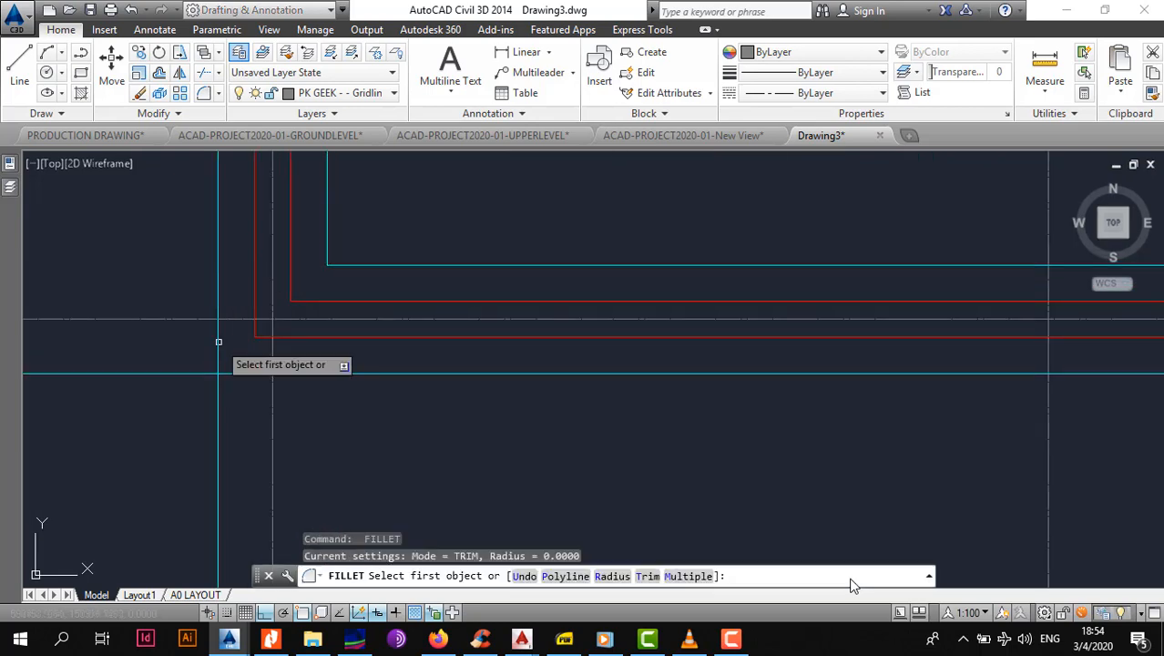
{"action": "left_click", "coordinate": [218, 357]}
{"action": "left_click", "coordinate": [321, 373]}
{"action": "scroll", "coordinate": [383, 370], "scroll_direction": "down", "scroll_amount": 6}
{"action": "key", "text": "Escape"}
Trim the crossing foundation lines on the gridline 2 side of the partition, where gridlines 3 and B meet.
{"action": "scroll", "coordinate": [470, 364], "scroll_direction": "up", "scroll_amount": 4}
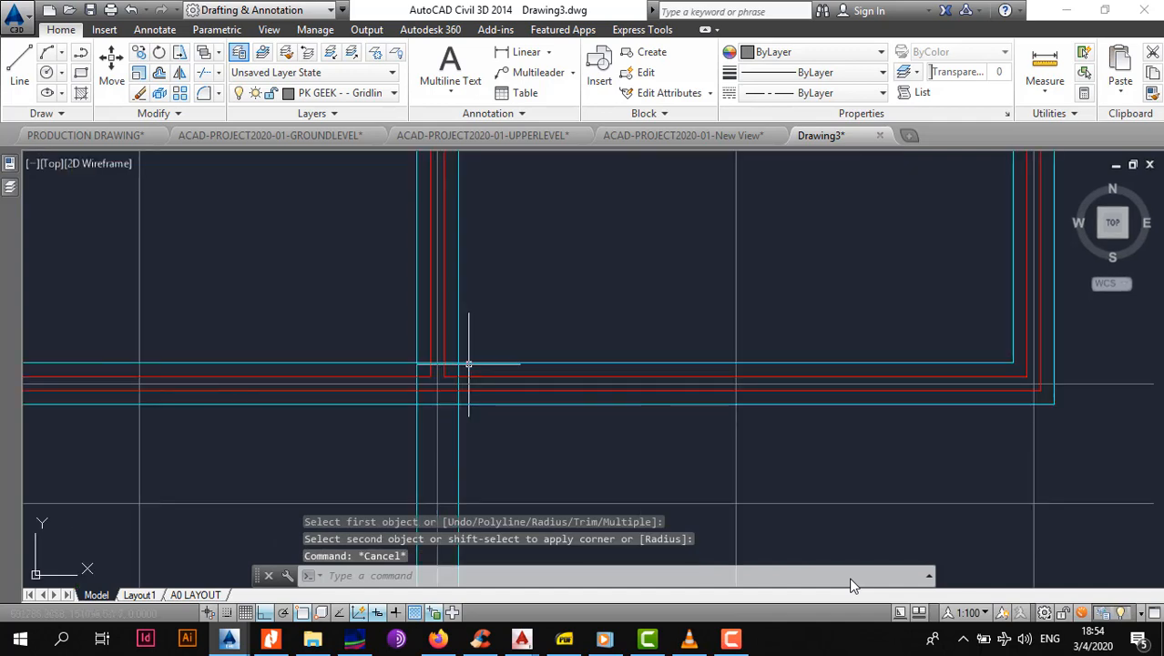
{"action": "left_click", "coordinate": [204, 73]}
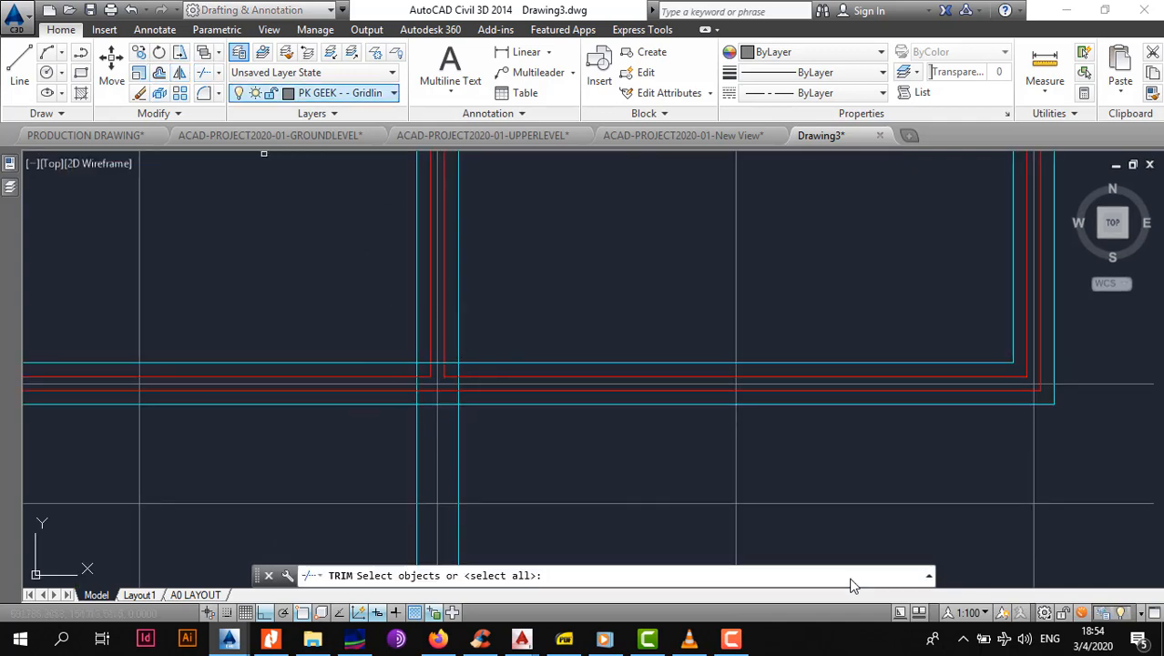
{"action": "scroll", "coordinate": [456, 382], "scroll_direction": "up", "scroll_amount": 2}
{"action": "key", "text": "Return"}
{"action": "scroll", "coordinate": [414, 370], "scroll_direction": "up", "scroll_amount": 4}
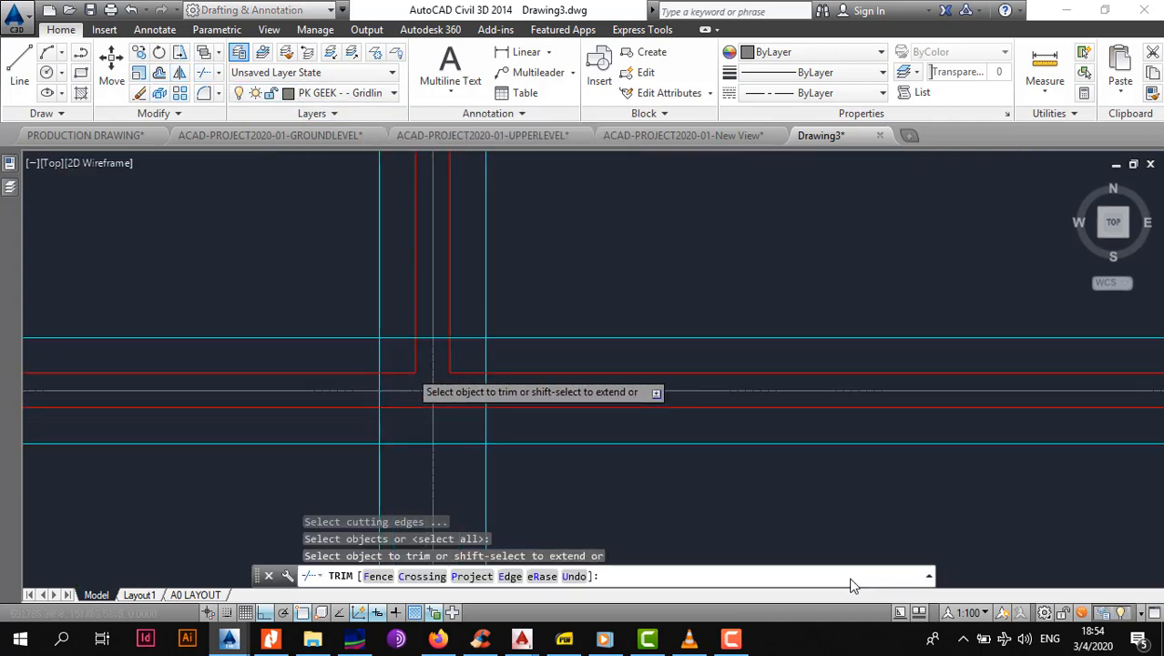
{"action": "left_click", "coordinate": [393, 304]}
{"action": "left_click", "coordinate": [374, 346]}
{"action": "left_click", "coordinate": [372, 351]}
{"action": "left_click", "coordinate": [327, 346]}
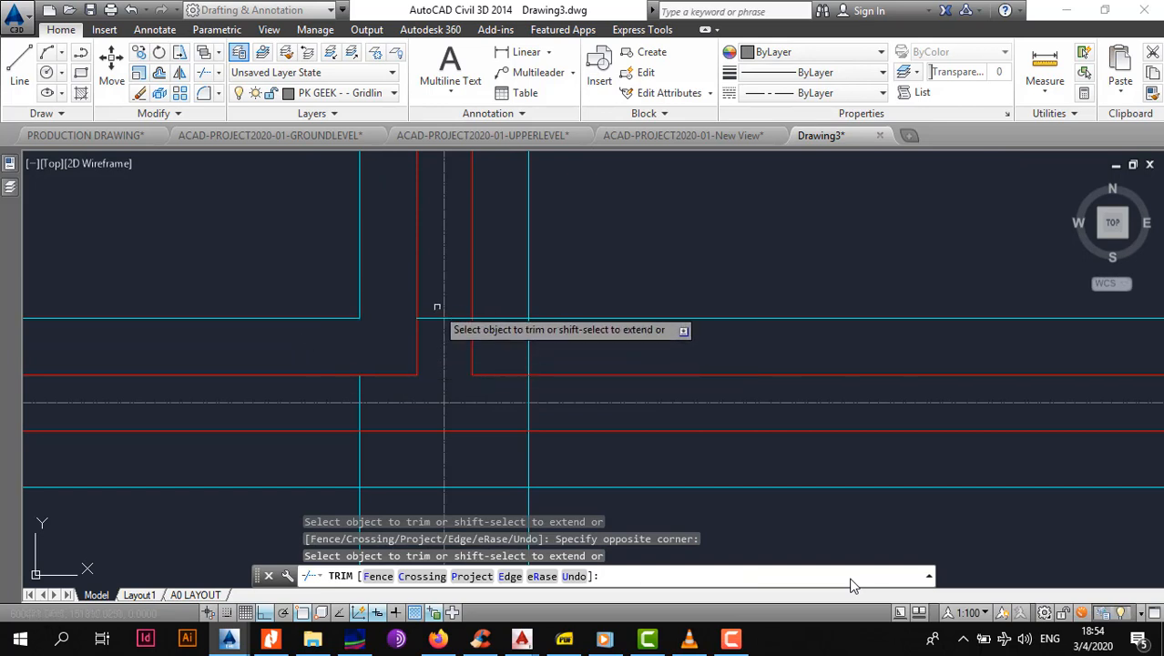
Trim the foundation lines across the partition and on its gridline 4 side, where gridlines 3 and B meet.
{"action": "left_click", "coordinate": [498, 300]}
{"action": "left_click", "coordinate": [492, 323]}
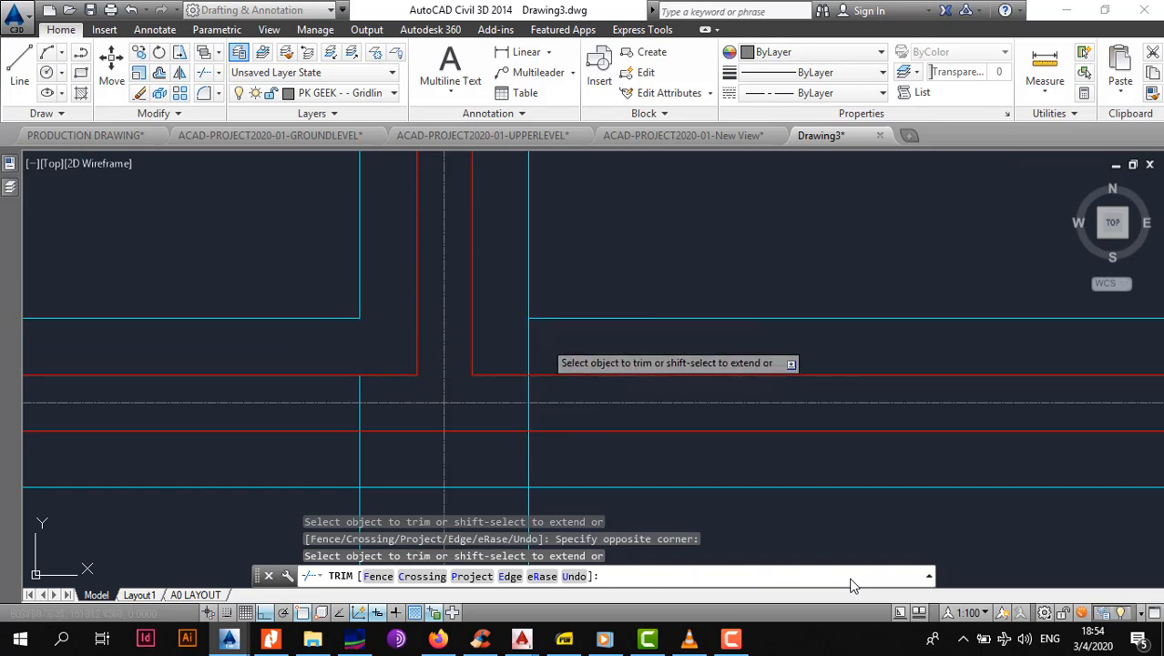
{"action": "left_click", "coordinate": [544, 341]}
{"action": "left_click", "coordinate": [535, 339]}
{"action": "scroll", "coordinate": [512, 338], "scroll_direction": "down", "scroll_amount": 1}
{"action": "scroll", "coordinate": [512, 338], "scroll_direction": "up", "scroll_amount": 1}
{"action": "left_click", "coordinate": [526, 330]}
{"action": "left_click", "coordinate": [483, 342]}
{"action": "scroll", "coordinate": [484, 341], "scroll_direction": "down", "scroll_amount": 6}
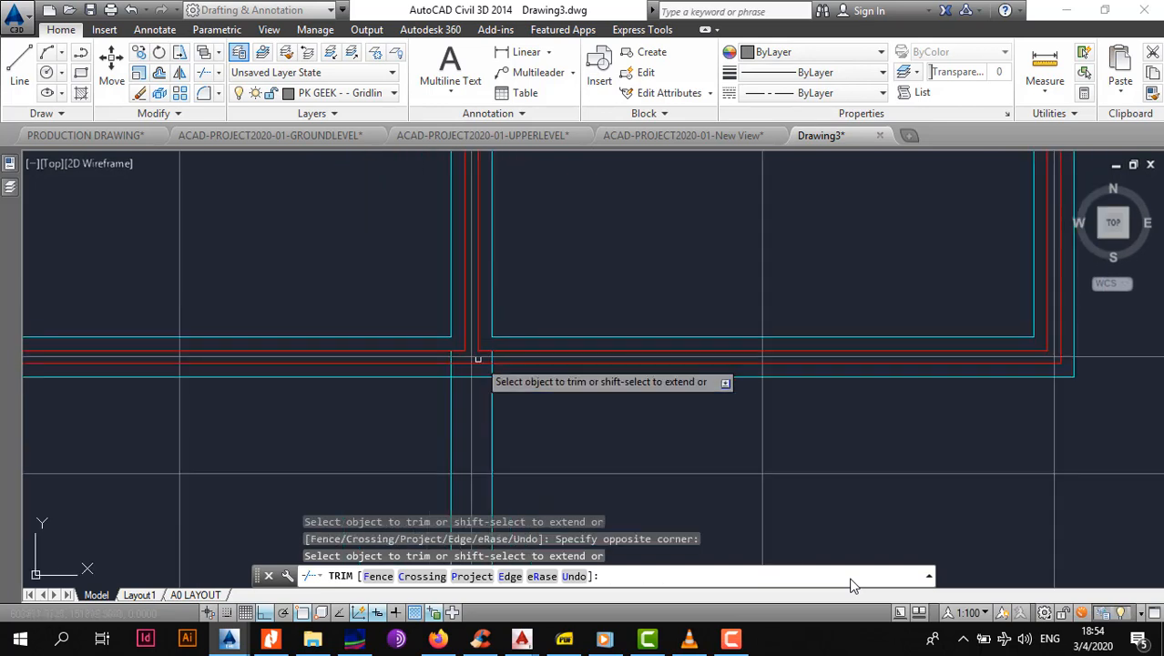
{"action": "middle_click_drag", "start_coordinate": [479, 359], "coordinate": [515, 316]}
{"action": "scroll", "coordinate": [523, 356], "scroll_direction": "up", "scroll_amount": 2}
{"action": "key", "text": "Escape"}
Delete the two leftover foundation line pieces running below gridline B on both sides of gridline 3.
{"action": "left_click", "coordinate": [540, 357]}
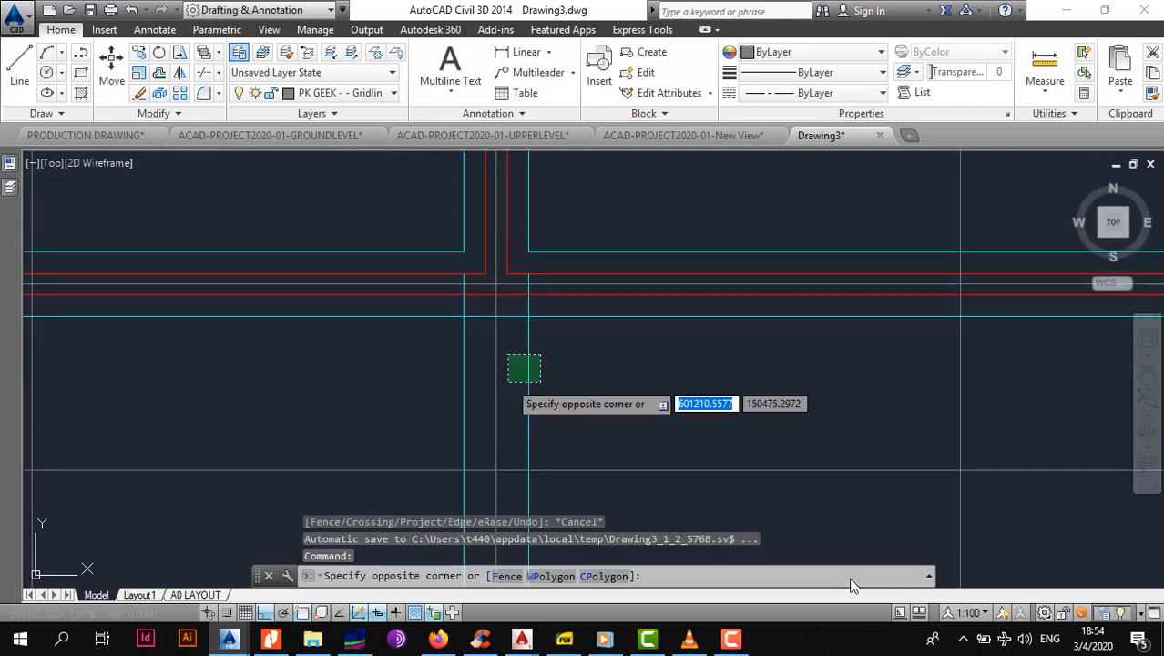
{"action": "left_click", "coordinate": [510, 384]}
{"action": "key", "text": "Delete"}
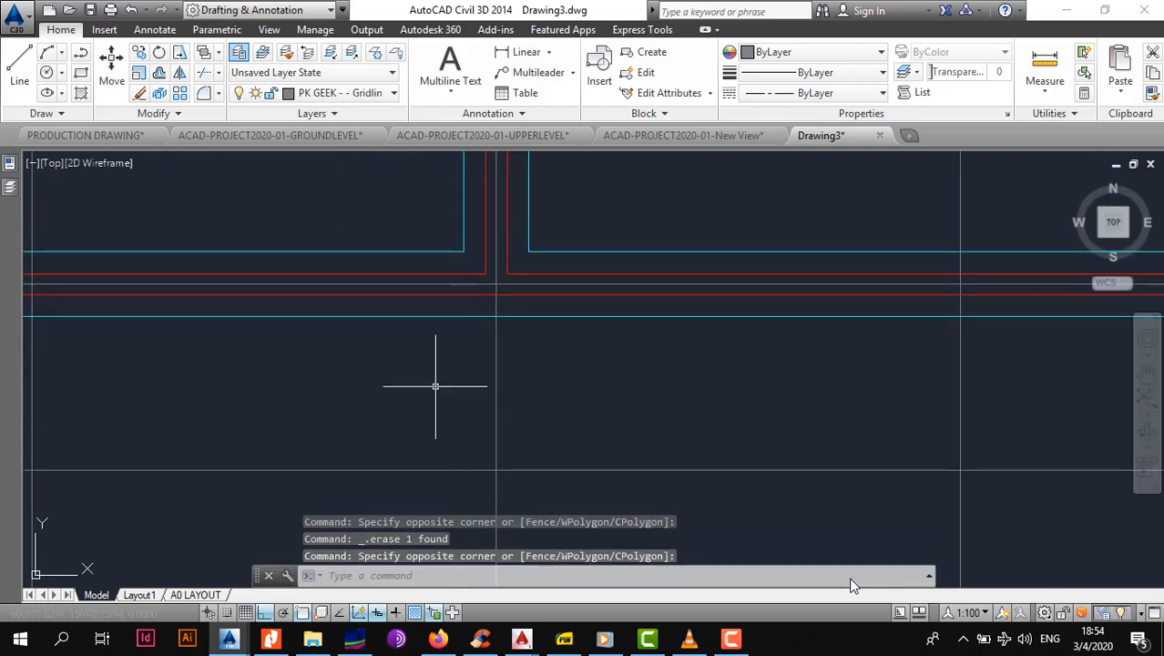
Trim the crossing inner foundation lines on both sides of the partition where gridlines 3 and A meet.
{"action": "scroll", "coordinate": [423, 390], "scroll_direction": "down", "scroll_amount": 5}
{"action": "scroll", "coordinate": [540, 332], "scroll_direction": "up", "scroll_amount": 6}
{"action": "middle_click_drag", "start_coordinate": [537, 289], "coordinate": [534, 317]}
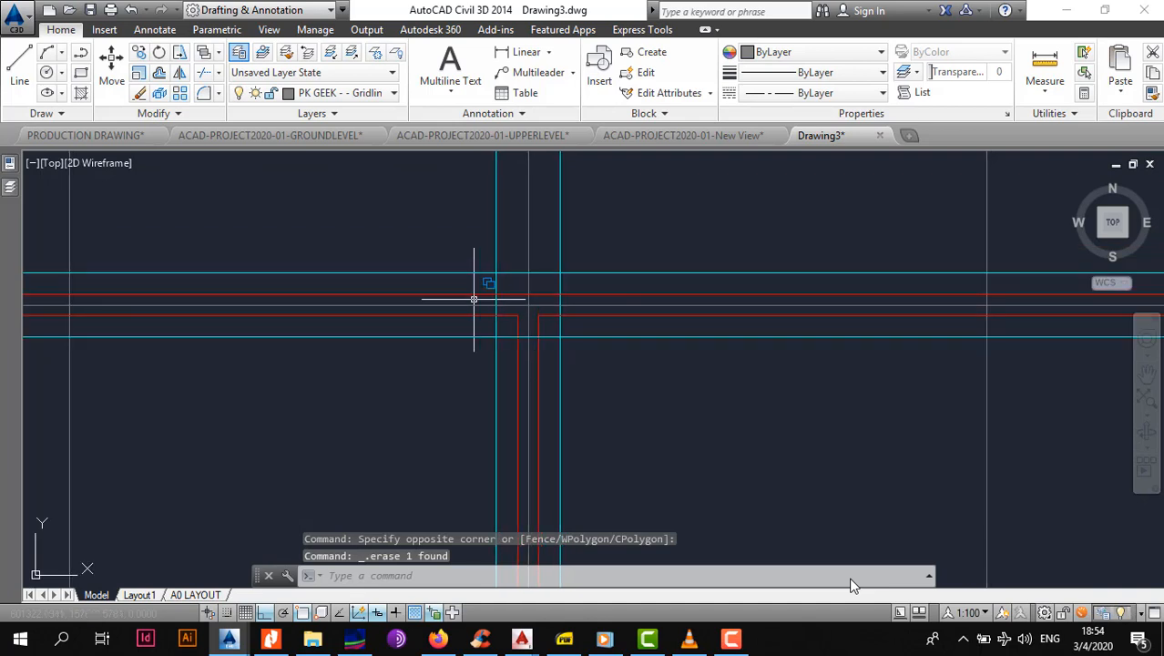
{"action": "type", "text": "tr"}
{"action": "key", "text": "Return"}
{"action": "scroll", "coordinate": [451, 312], "scroll_direction": "up", "scroll_amount": 4}
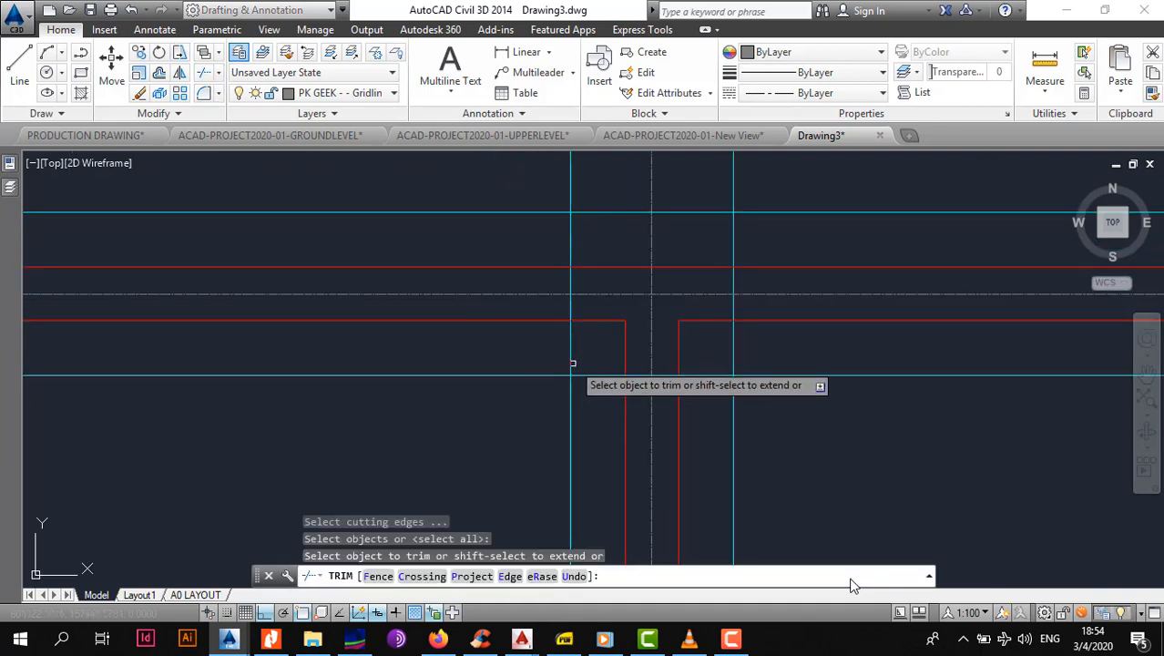
{"action": "left_click", "coordinate": [599, 356]}
{"action": "left_click", "coordinate": [587, 395]}
{"action": "left_click", "coordinate": [709, 358]}
{"action": "left_click", "coordinate": [707, 393]}
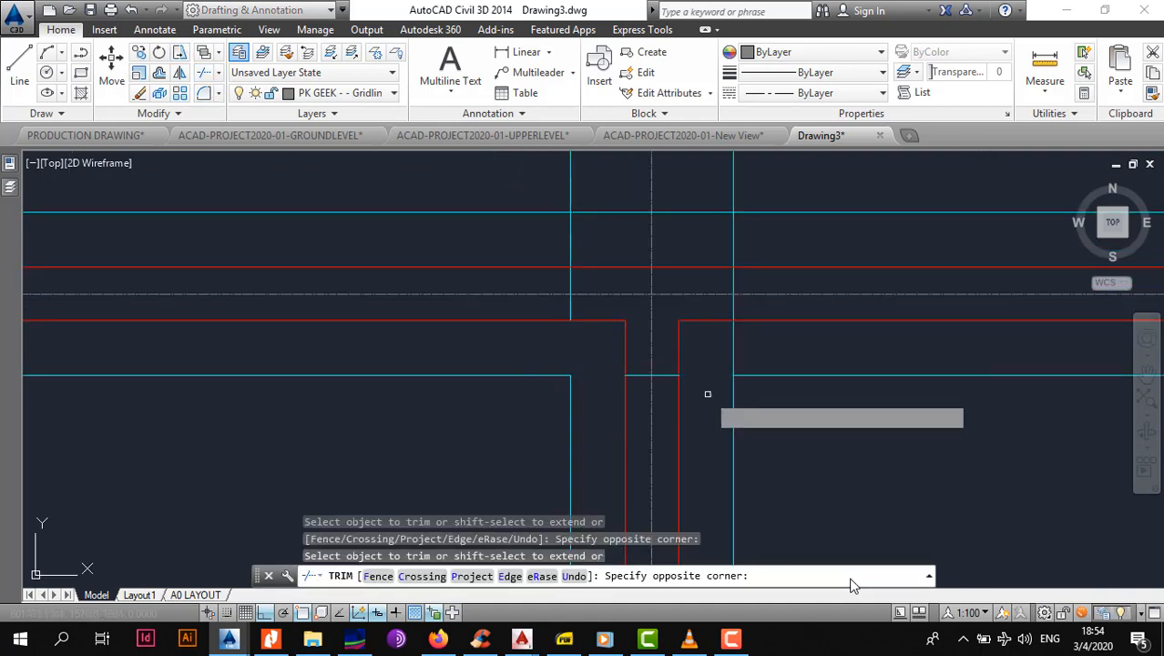
{"action": "key", "text": "Escape"}
Delete the short foundation piece inside the partition and the two leftover vertical pieces beside gridline 3 at gridline A.
{"action": "left_click_drag", "start_coordinate": [634, 370], "coordinate": [631, 377]}
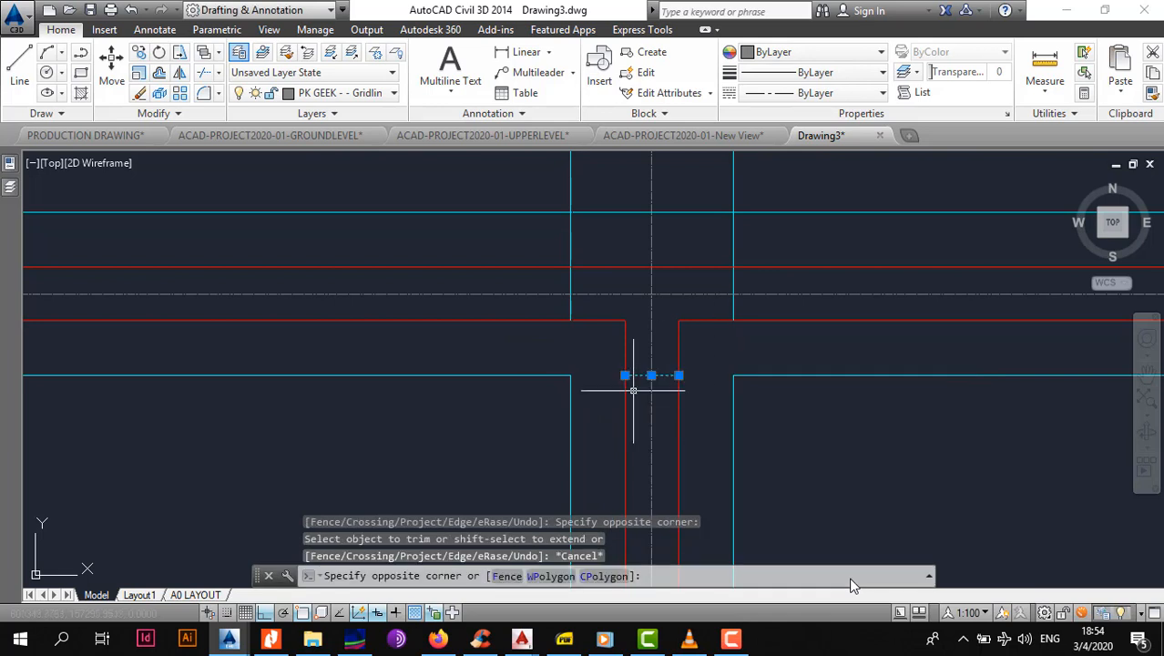
{"action": "key", "text": "Delete"}
{"action": "left_click_drag", "start_coordinate": [592, 255], "coordinate": [525, 241]}
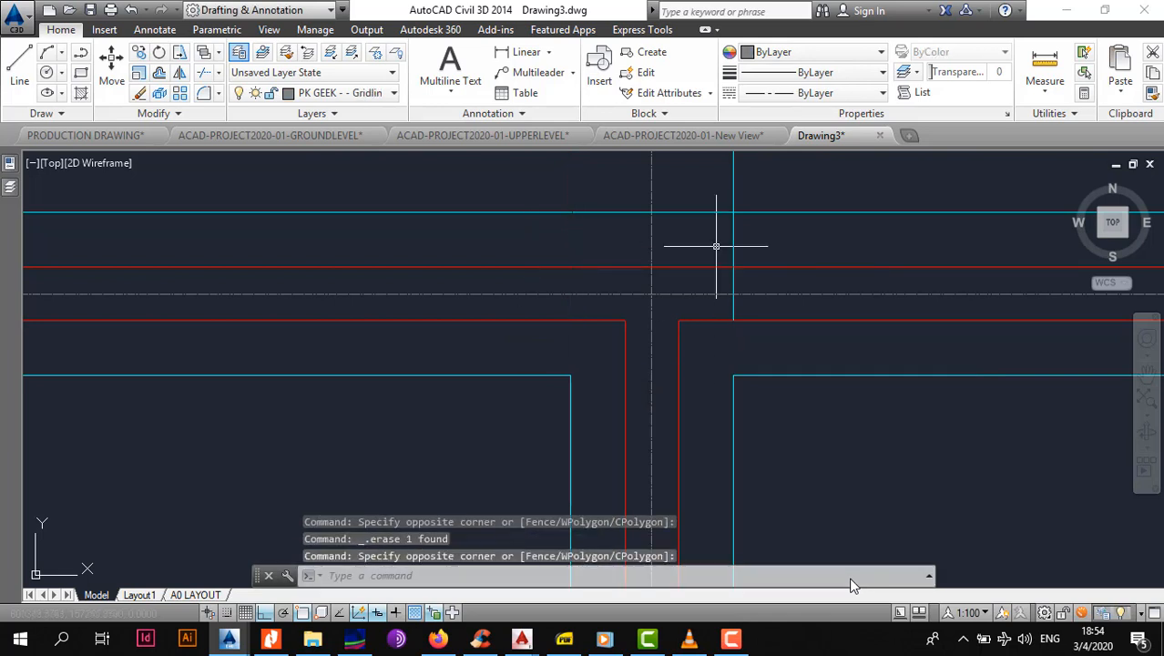
{"action": "key", "text": "space"}
{"action": "left_click", "coordinate": [814, 251]}
{"action": "left_click", "coordinate": [723, 252]}
{"action": "key", "text": "space"}
{"action": "scroll", "coordinate": [735, 230], "scroll_direction": "down", "scroll_amount": 5}
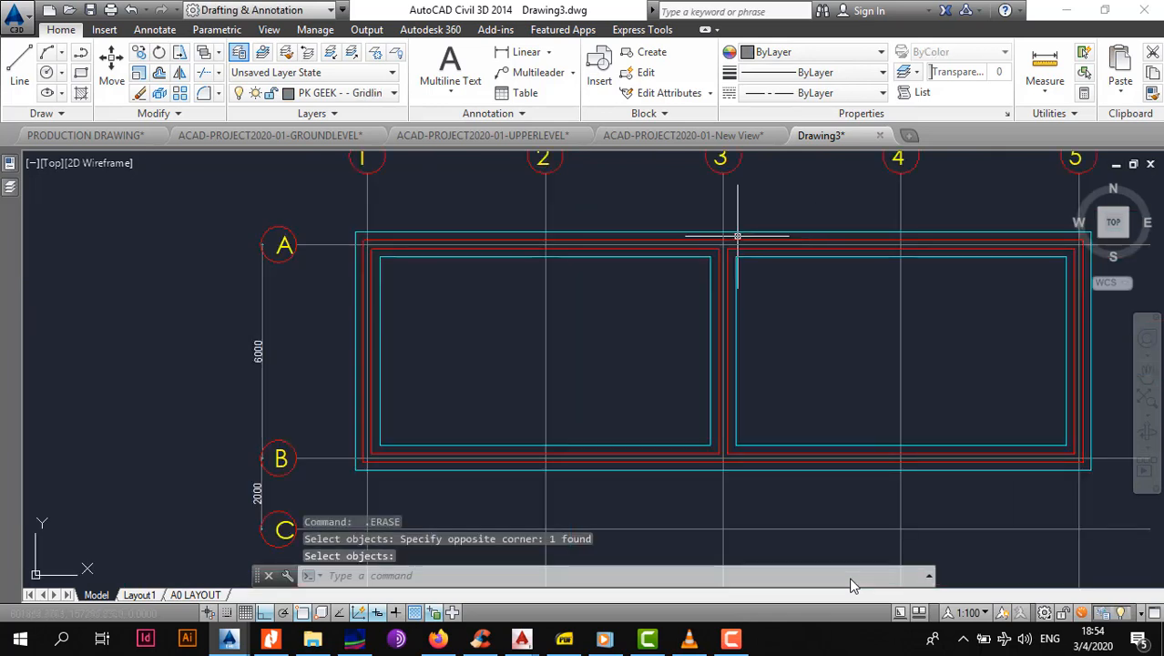
{"action": "middle_click_drag", "start_coordinate": [705, 322], "coordinate": [614, 318]}
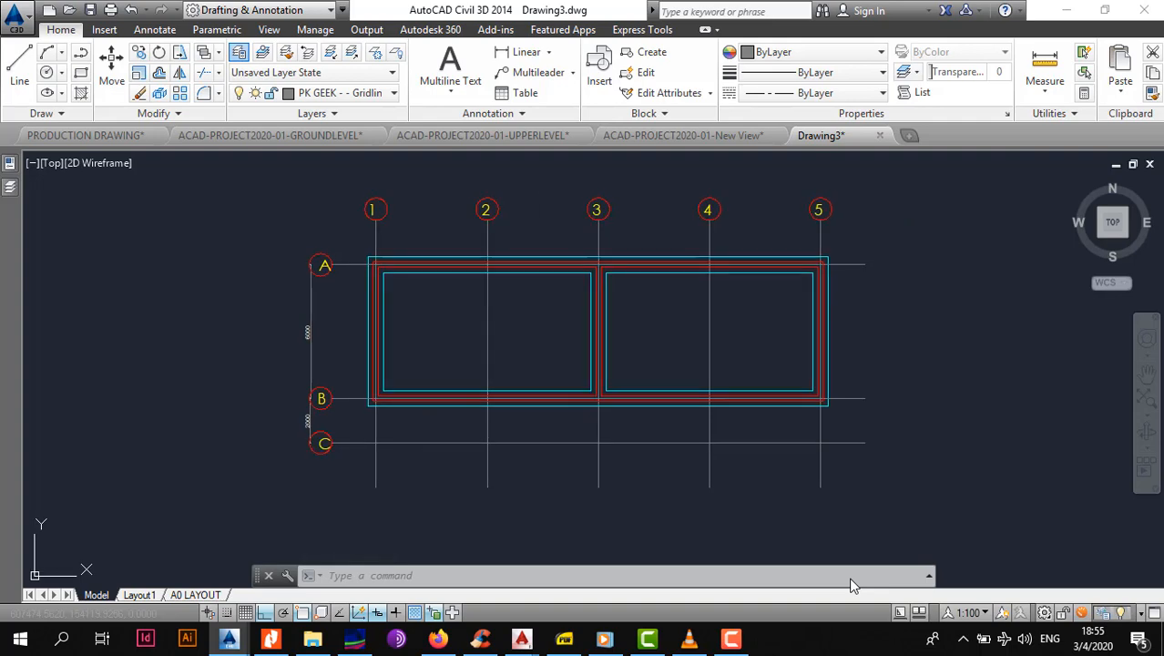
{"action": "scroll", "coordinate": [403, 333], "scroll_direction": "up", "scroll_amount": 3}
{"action": "scroll", "coordinate": [528, 339], "scroll_direction": "down", "scroll_amount": 4}
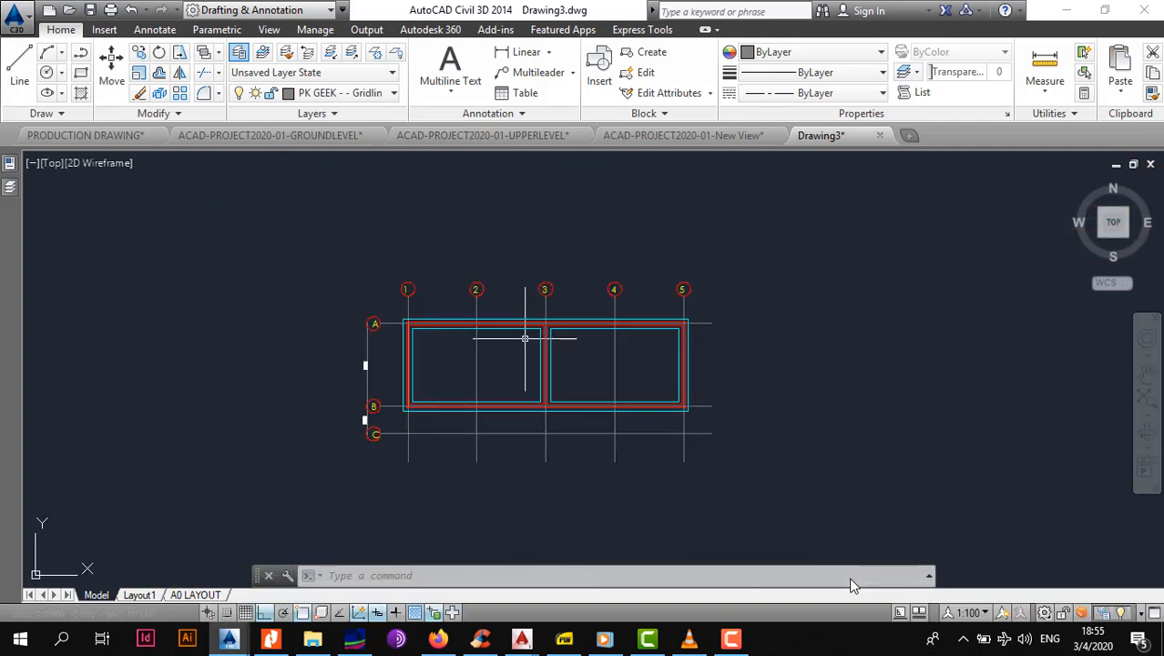
{"action": "scroll", "coordinate": [528, 342], "scroll_direction": "up", "scroll_amount": 4}
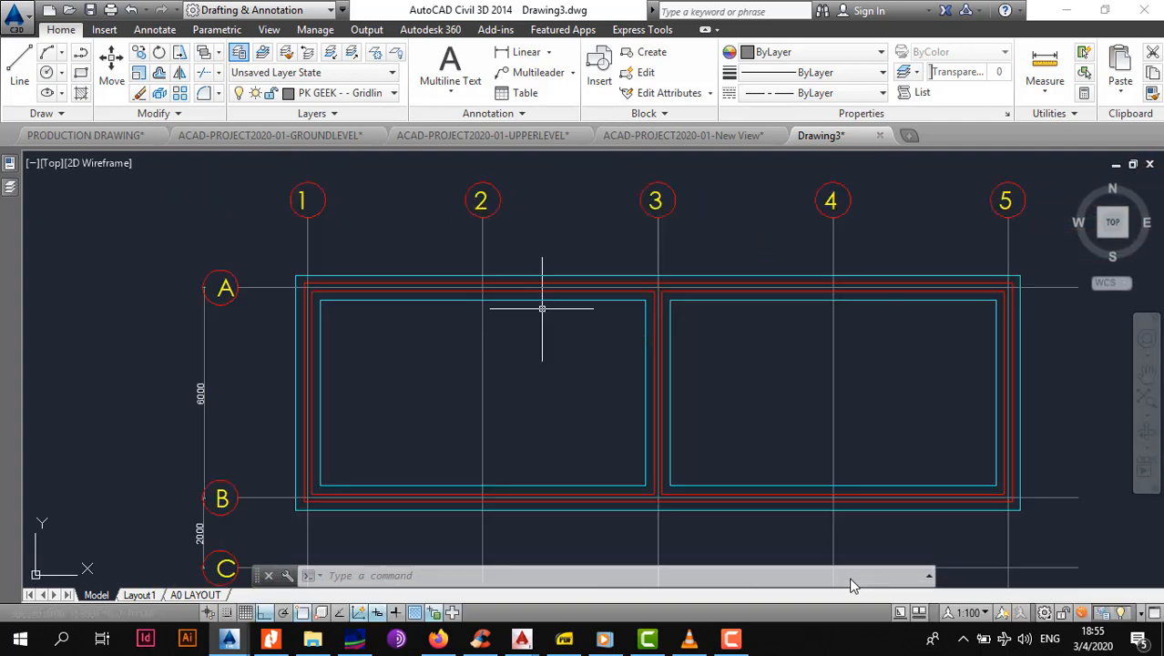
{"action": "scroll", "coordinate": [542, 309], "scroll_direction": "down", "scroll_amount": 4}
Switch to AutoCAD Architecture and examine the classroom layout in the PROJECT2020-01-GROUNDLEVEL drawing.
{"action": "mouse_move", "coordinate": [522, 637]}
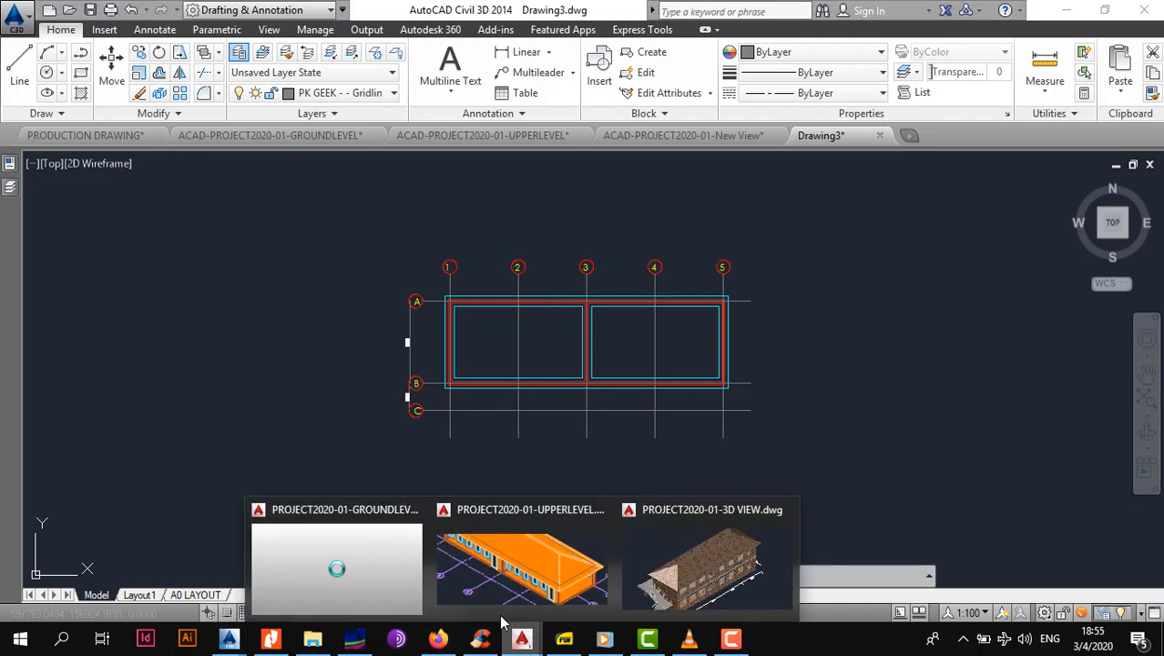
{"action": "left_click", "coordinate": [380, 552]}
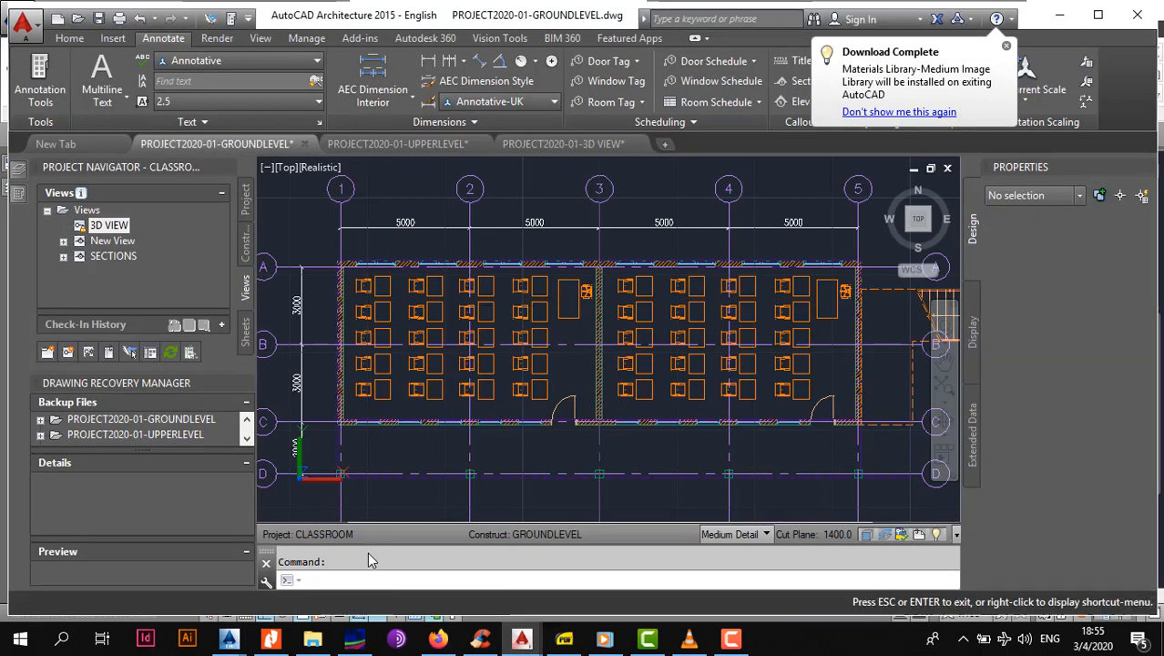
{"action": "mouse_move", "coordinate": [493, 304]}
{"action": "middle_mouse_down"}
{"action": "mouse_move", "coordinate": [551, 289]}
{"action": "mouse_move", "coordinate": [447, 255]}
{"action": "mouse_move", "coordinate": [507, 275]}
{"action": "middle_mouse_up"}
{"action": "scroll", "coordinate": [521, 262], "scroll_direction": "down", "scroll_amount": 6}
{"action": "scroll", "coordinate": [519, 263], "scroll_direction": "up", "scroll_amount": 3}
{"action": "scroll", "coordinate": [492, 330], "scroll_direction": "up", "scroll_amount": 3}
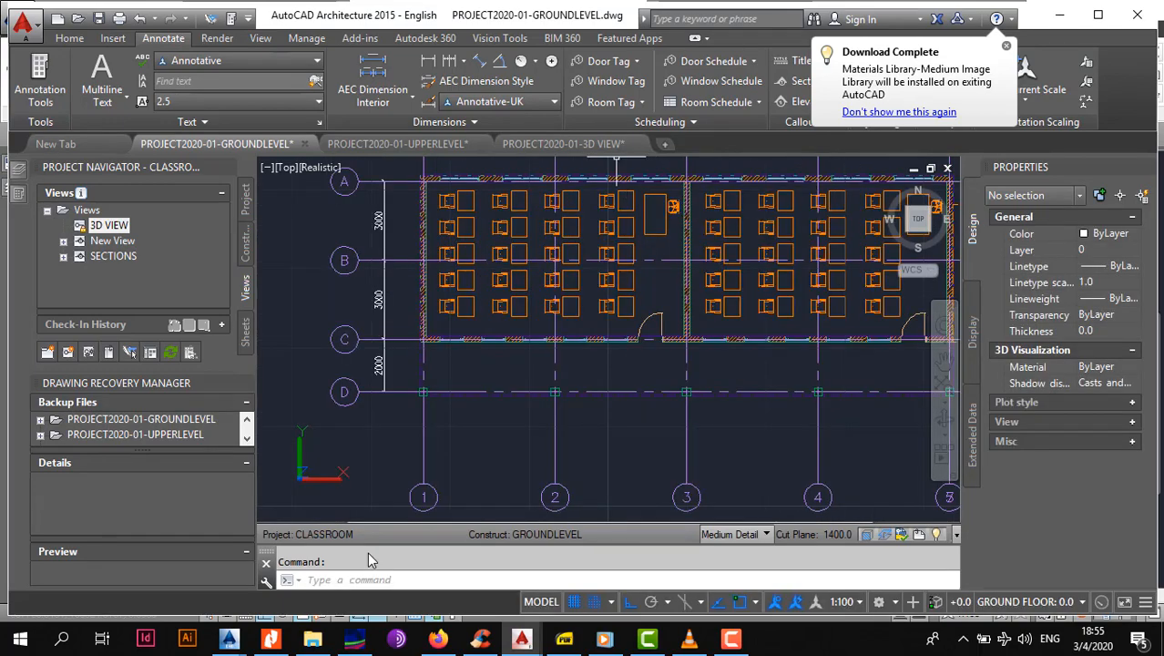
Show the PROJECT2020-01-3D VIEW drawing and undo the recent view changes back to the SE isometric view of the building.
{"action": "left_click", "coordinate": [601, 144]}
{"action": "scroll", "coordinate": [620, 382], "scroll_direction": "up", "scroll_amount": 2}
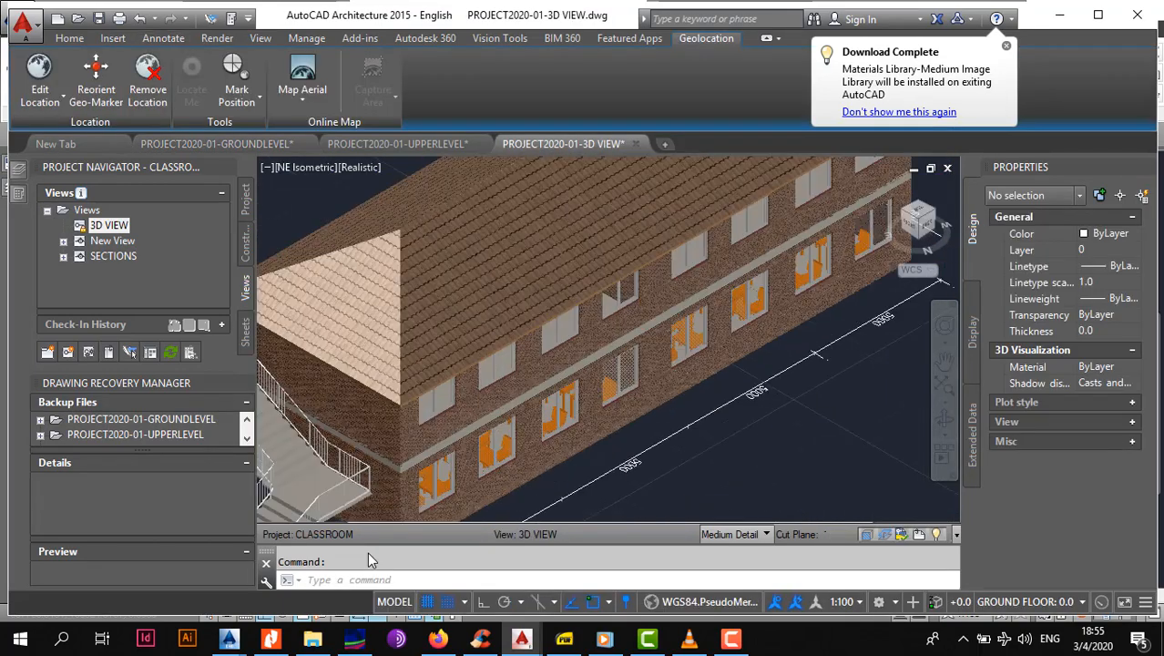
{"action": "scroll", "coordinate": [456, 388], "scroll_direction": "down", "scroll_amount": 5}
{"action": "key", "text": "ctrl+z"}
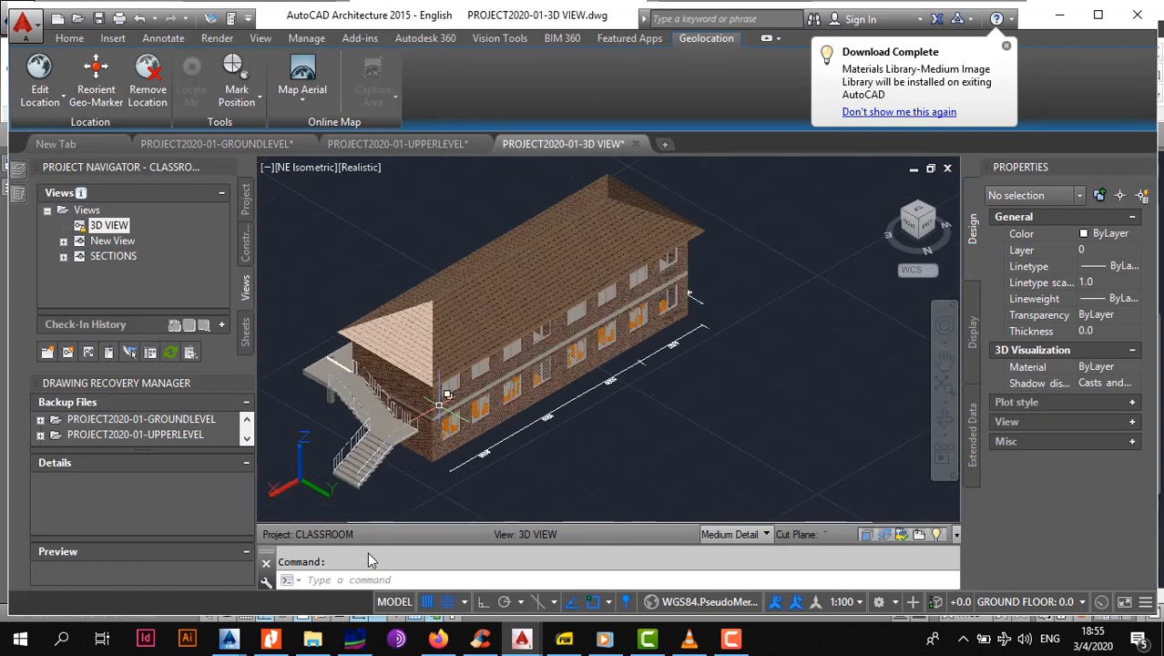
{"action": "key", "text": "ctrl+z"}
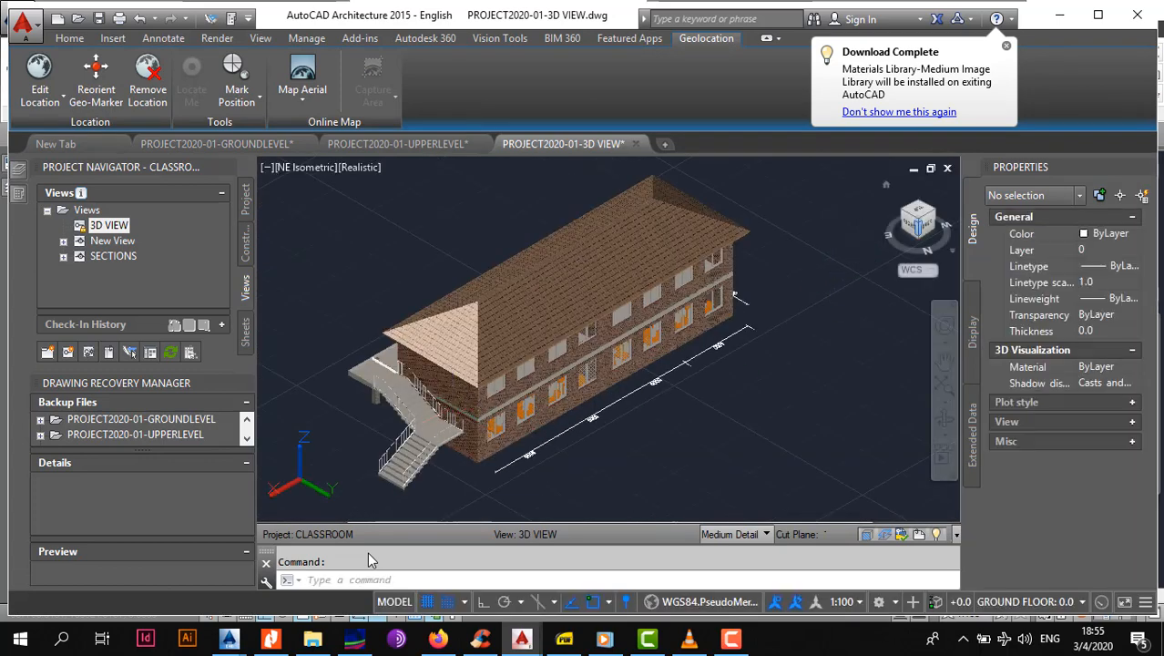
{"action": "key", "text": "ctrl+z"}
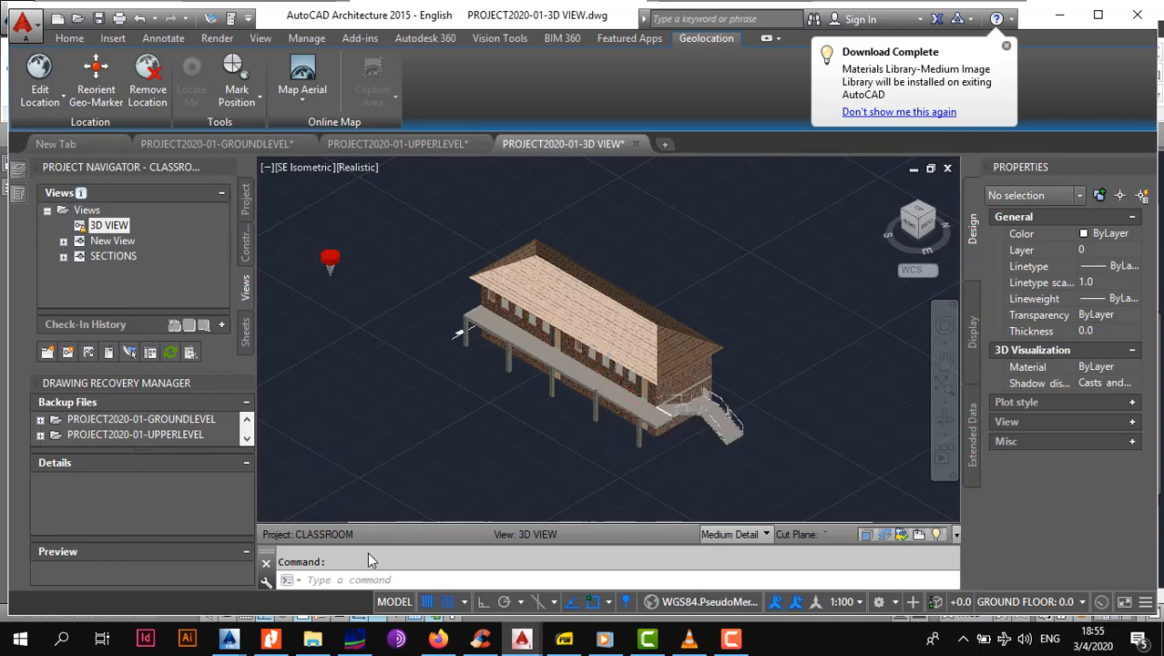
Examine the 3D classroom building up close and switch to its southwest isometric view.
{"action": "scroll", "coordinate": [610, 376], "scroll_direction": "up", "scroll_amount": 3}
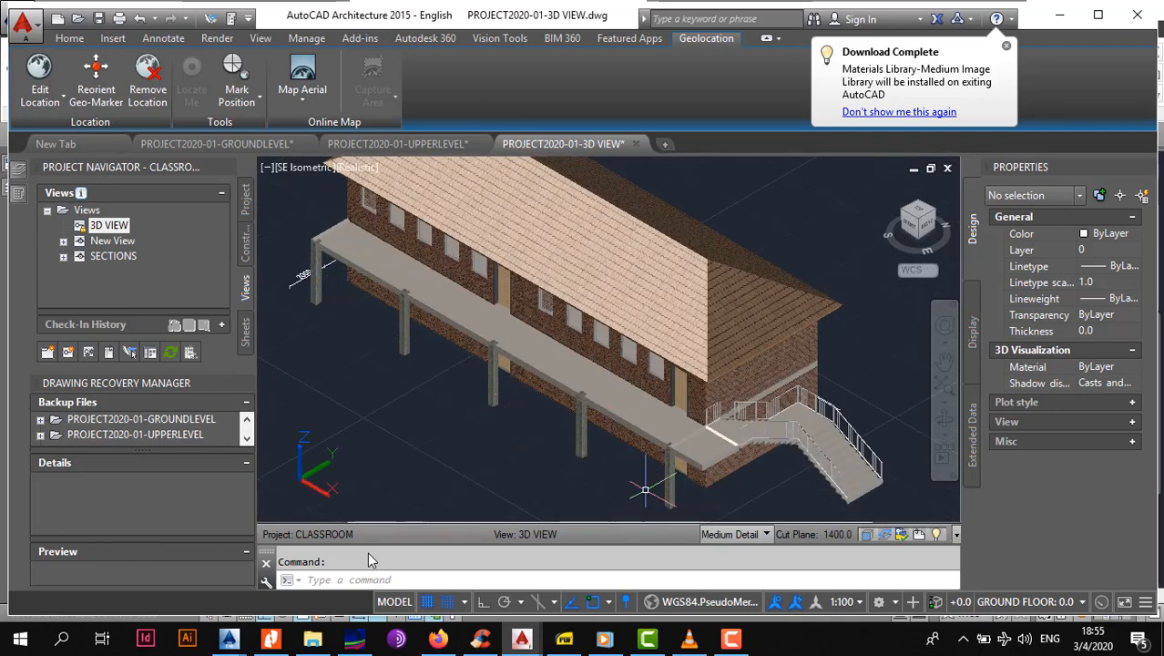
{"action": "left_click", "coordinate": [910, 216]}
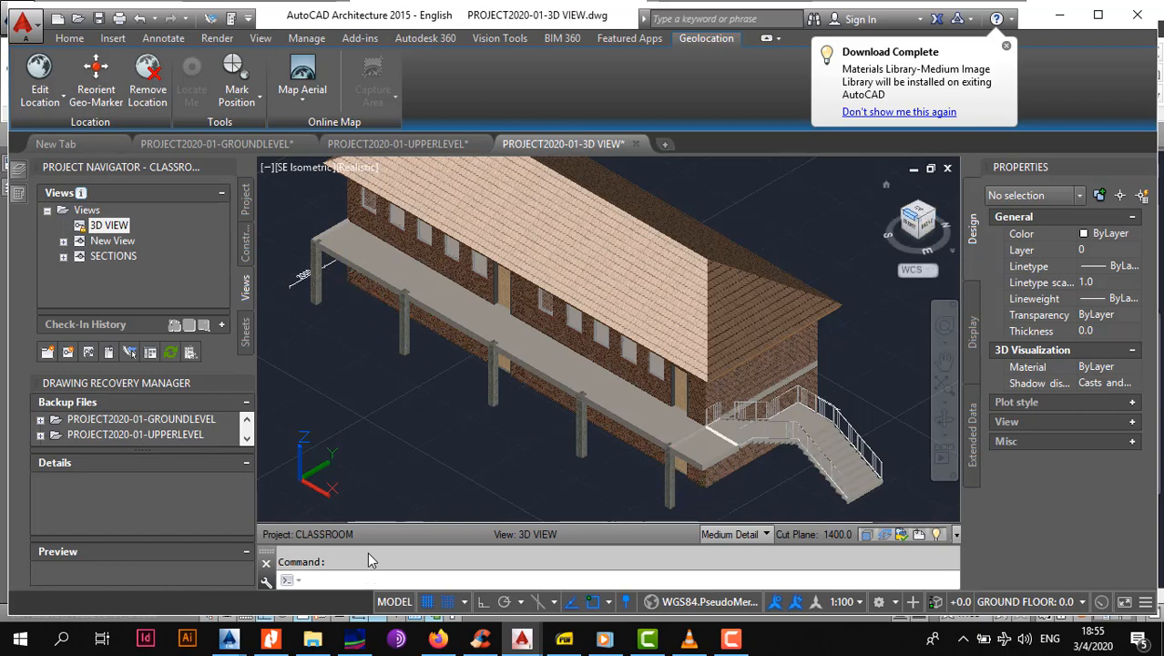
{"action": "left_click", "coordinate": [906, 215]}
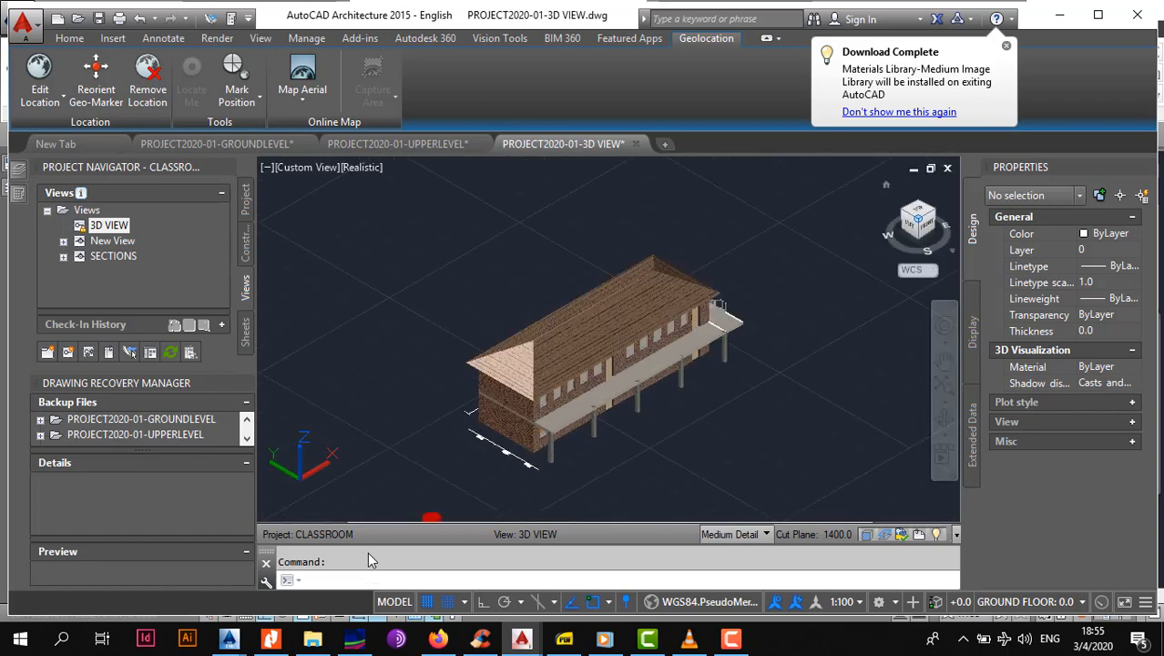
Switch to Drawing3 in AutoCAD Civil 3D and draw a rectangle 230 long by 300 wide above the grid plan.
{"action": "mouse_move", "coordinate": [228, 638]}
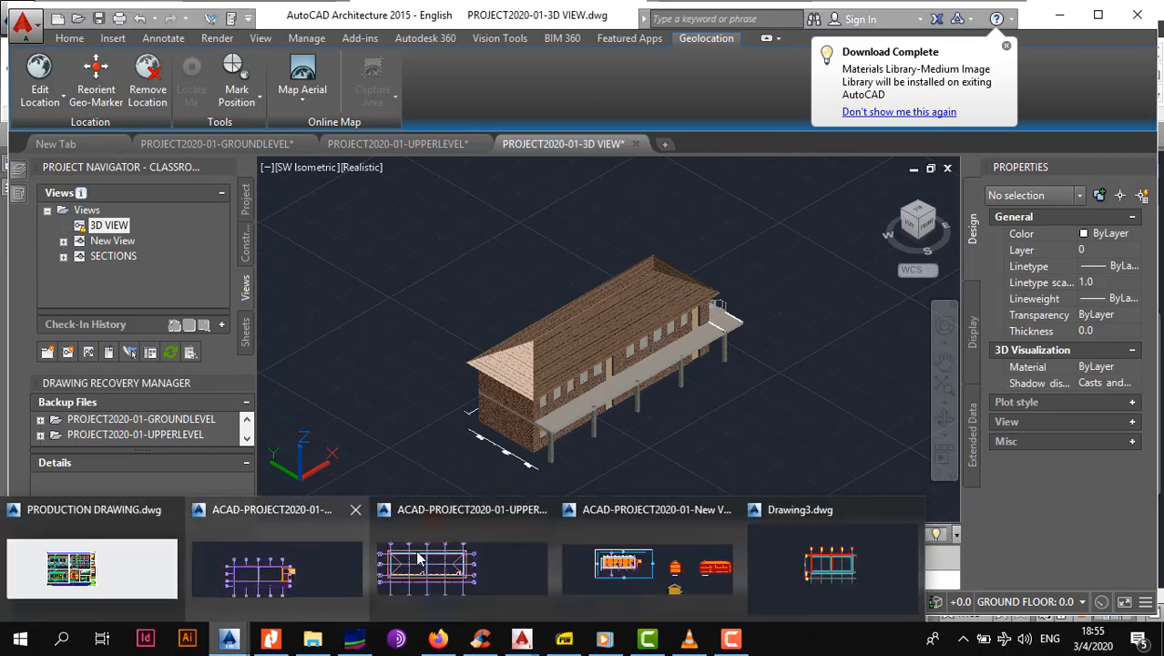
{"action": "left_click", "coordinate": [843, 574]}
{"action": "scroll", "coordinate": [487, 320], "scroll_direction": "down", "scroll_amount": 2}
{"action": "middle_click_drag", "start_coordinate": [472, 257], "coordinate": [422, 461]}
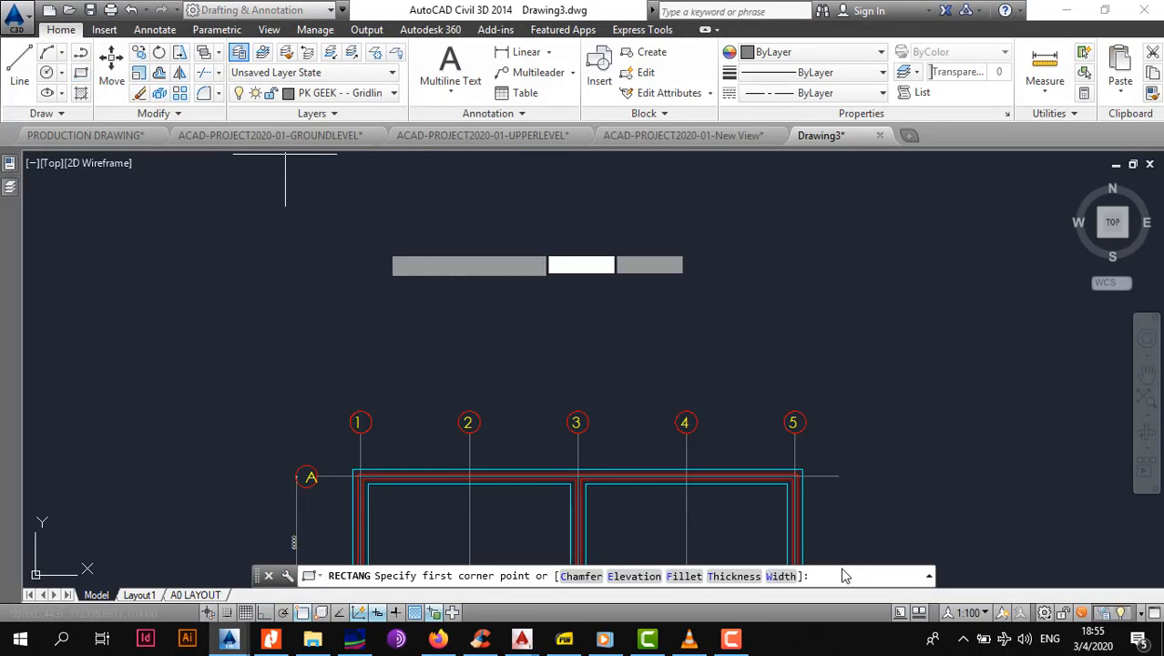
{"action": "scroll", "coordinate": [469, 373], "scroll_direction": "up", "scroll_amount": 4}
{"action": "left_click", "coordinate": [483, 344]}
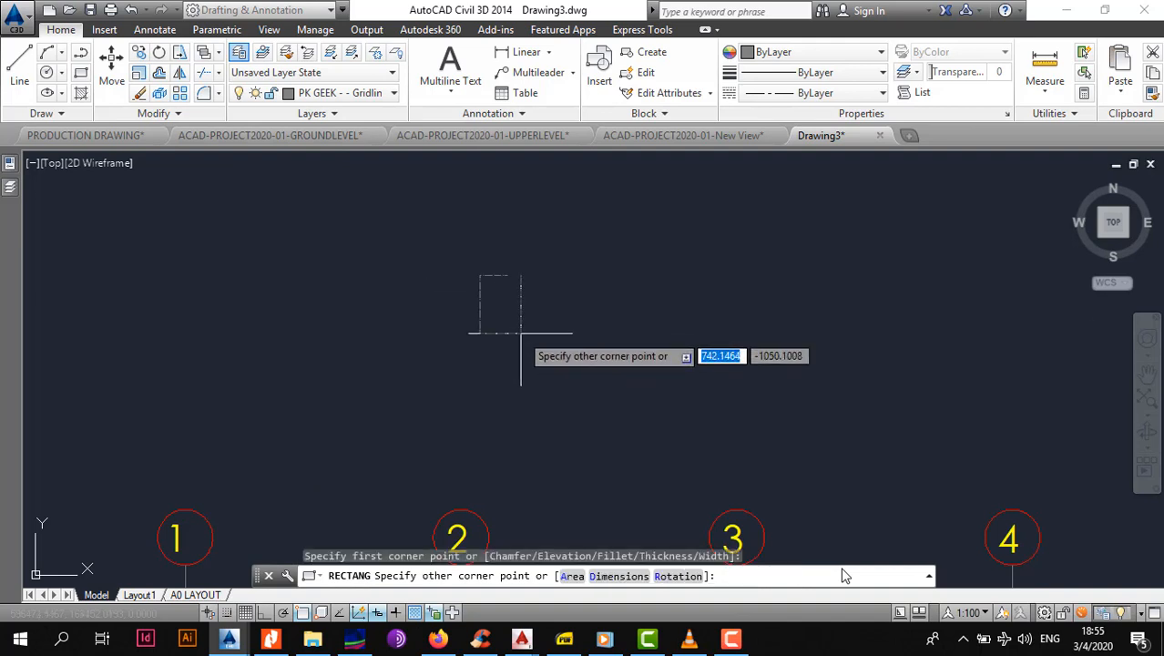
{"action": "type", "text": "D"}
{"action": "key", "text": "Return"}
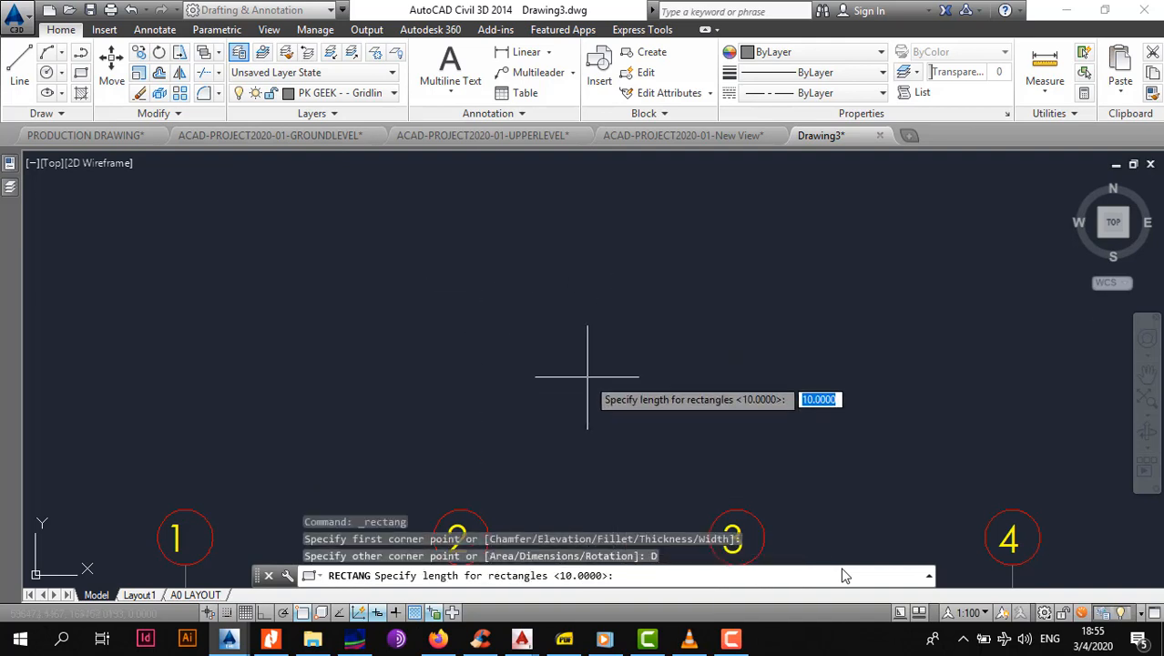
{"action": "key", "text": "Return"}
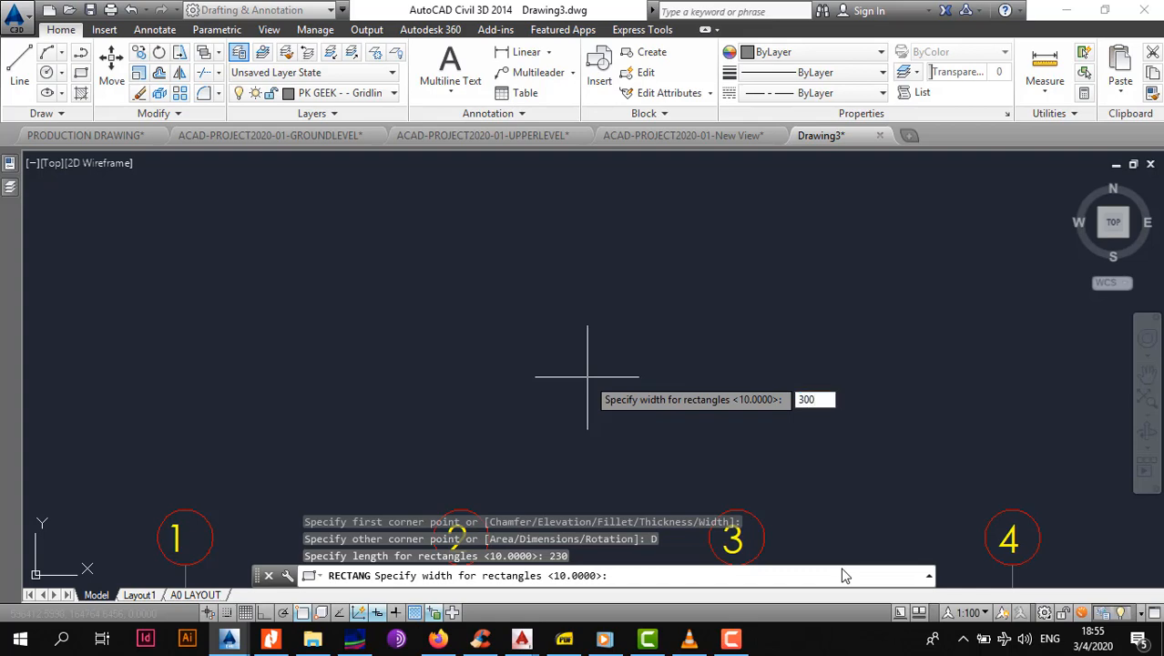
{"action": "type", "text": "300"}
{"action": "key", "text": "Return"}
{"action": "key", "text": "Escape"}
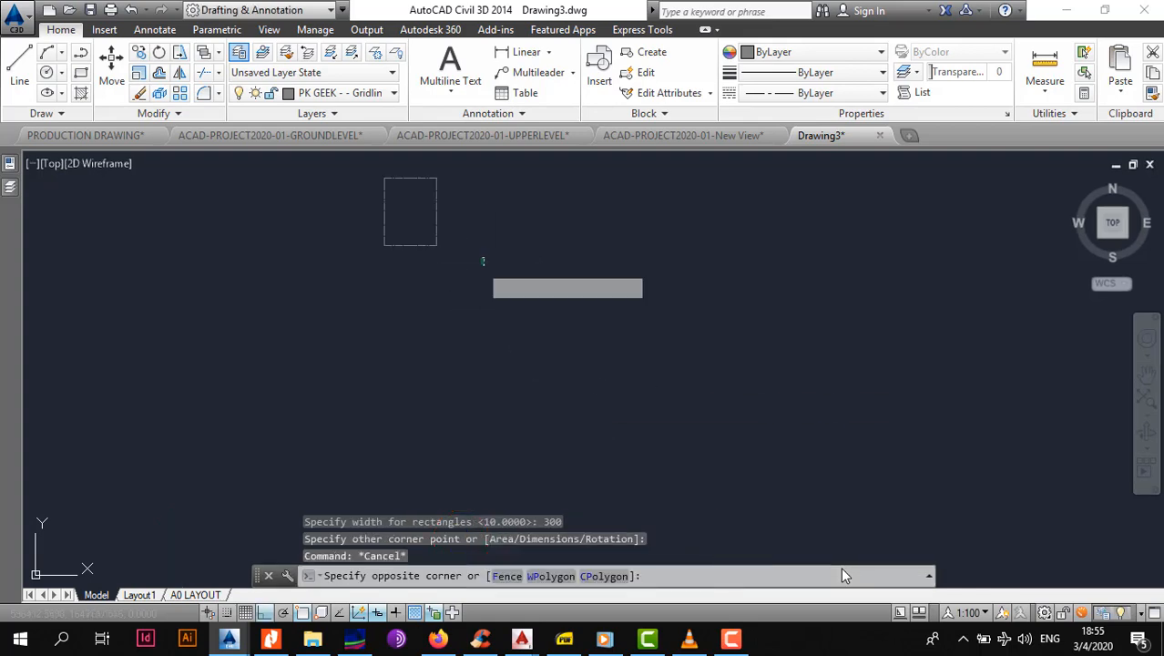
Move the rectangle to the PK GEEK - - Foundations layer.
{"action": "left_click", "coordinate": [370, 194]}
{"action": "left_click", "coordinate": [341, 93]}
{"action": "scroll", "coordinate": [365, 359], "scroll_direction": "down", "scroll_amount": 6}
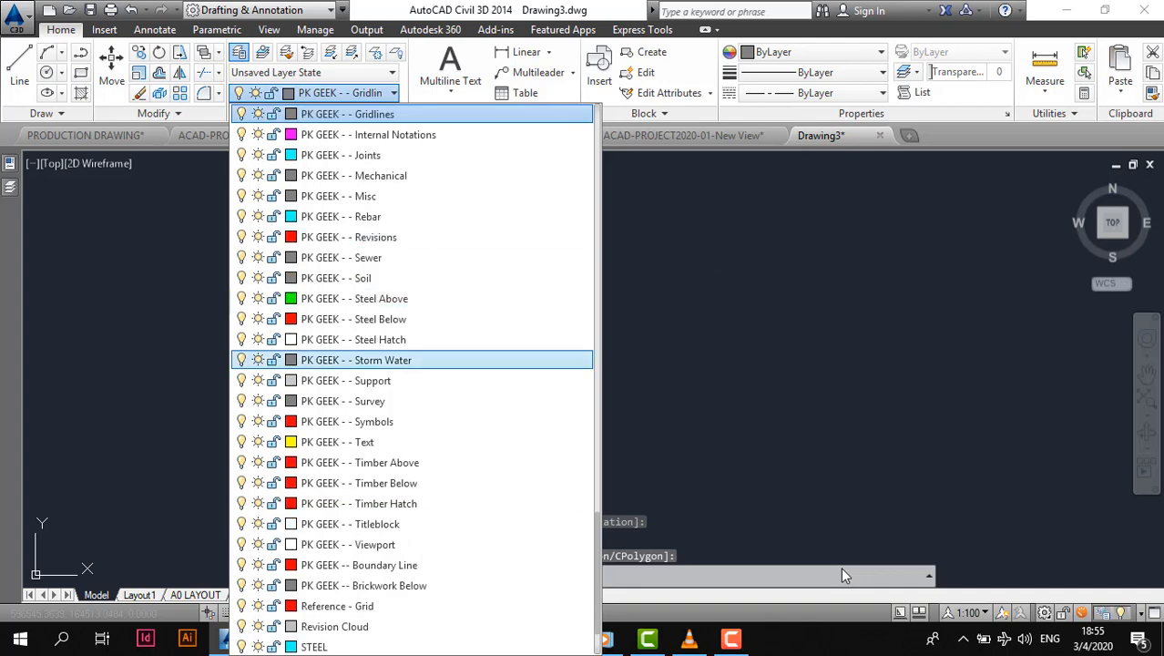
{"action": "scroll", "coordinate": [364, 523], "scroll_direction": "up", "scroll_amount": 8}
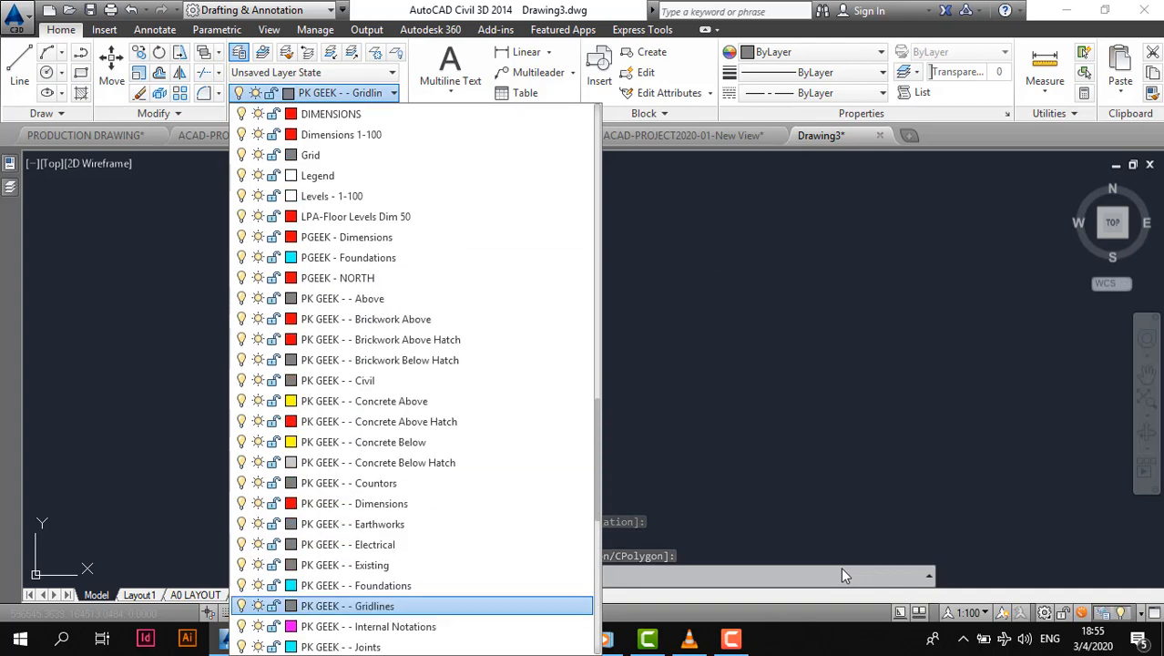
{"action": "scroll", "coordinate": [410, 339], "scroll_direction": "down", "scroll_amount": 4}
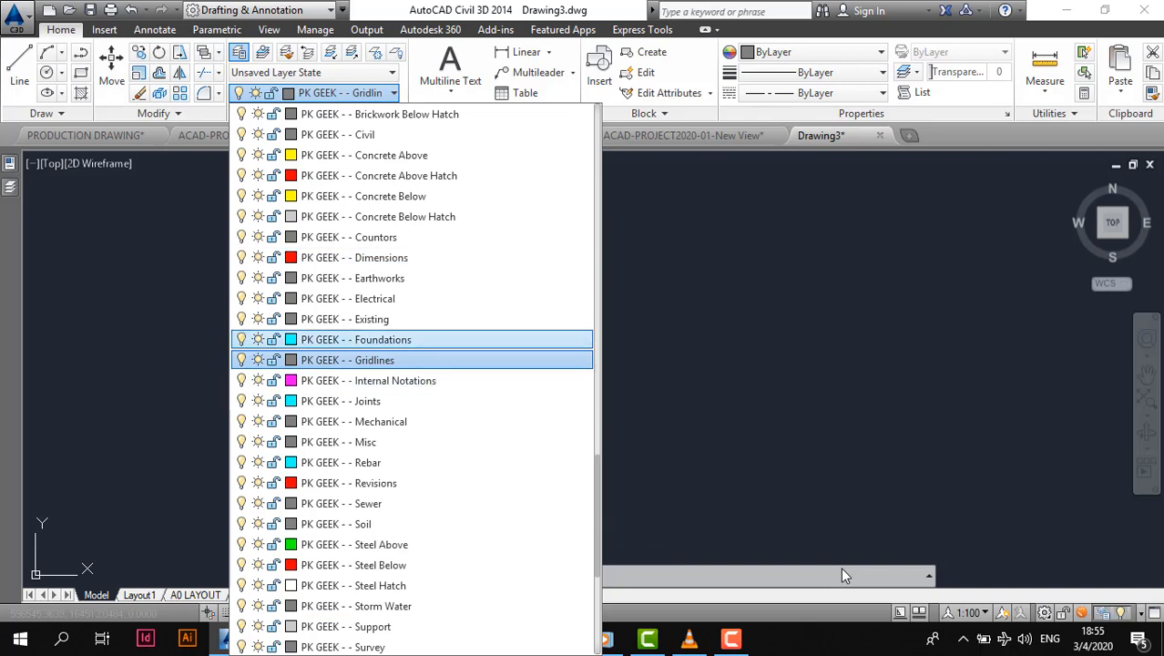
{"action": "left_click", "coordinate": [356, 339]}
{"action": "key", "text": "Escape"}
Copy the rectangle horizontally to a spot beside the original, to its right.
{"action": "left_click", "coordinate": [451, 287]}
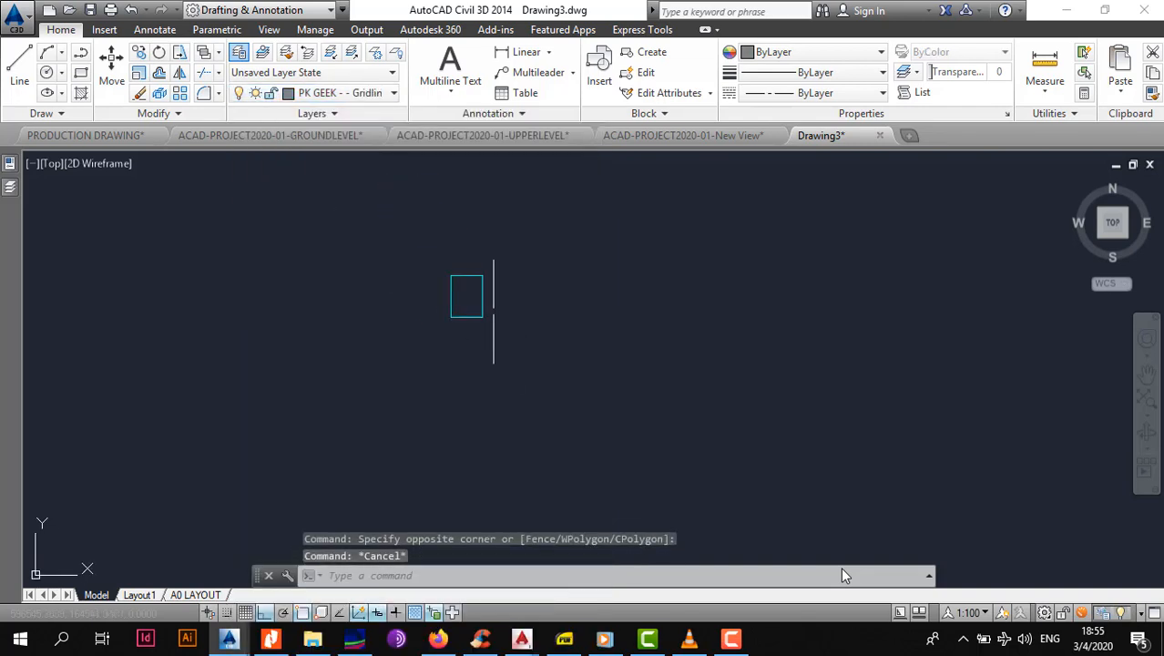
{"action": "left_click", "coordinate": [494, 314]}
{"action": "left_click", "coordinate": [353, 206]}
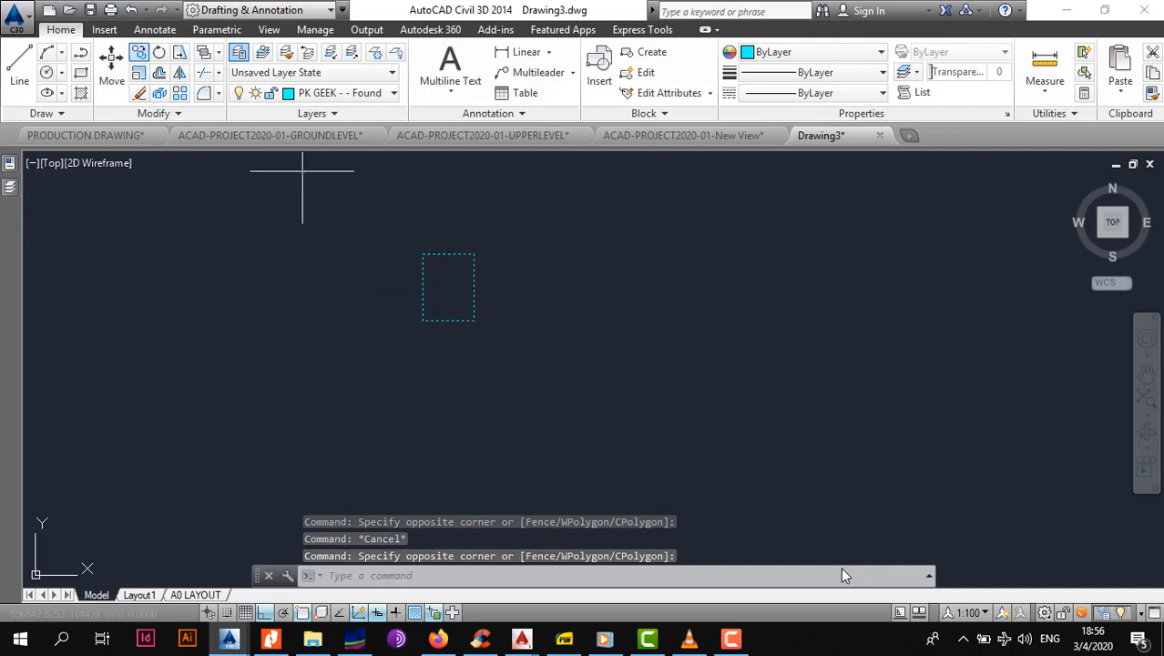
{"action": "left_click", "coordinate": [454, 297]}
{"action": "left_click", "coordinate": [633, 307]}
{"action": "key", "text": "Escape"}
Rotate the copied rectangle by 90 degrees about its centre.
{"action": "left_click", "coordinate": [685, 294]}
{"action": "left_click", "coordinate": [647, 349]}
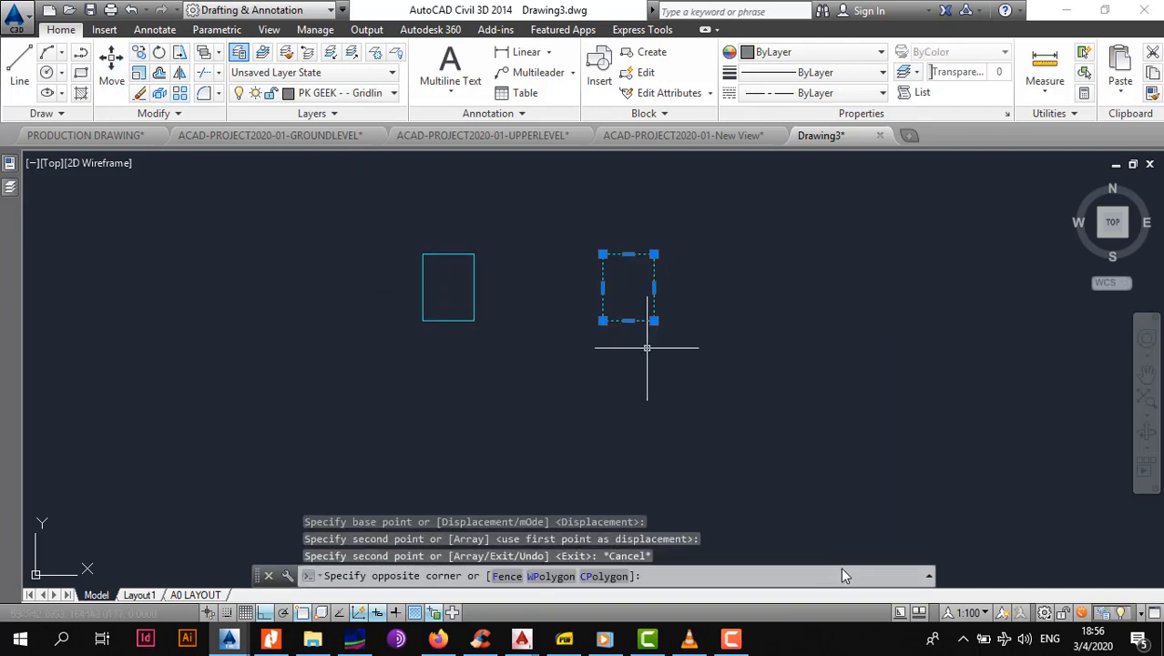
{"action": "left_click", "coordinate": [159, 52]}
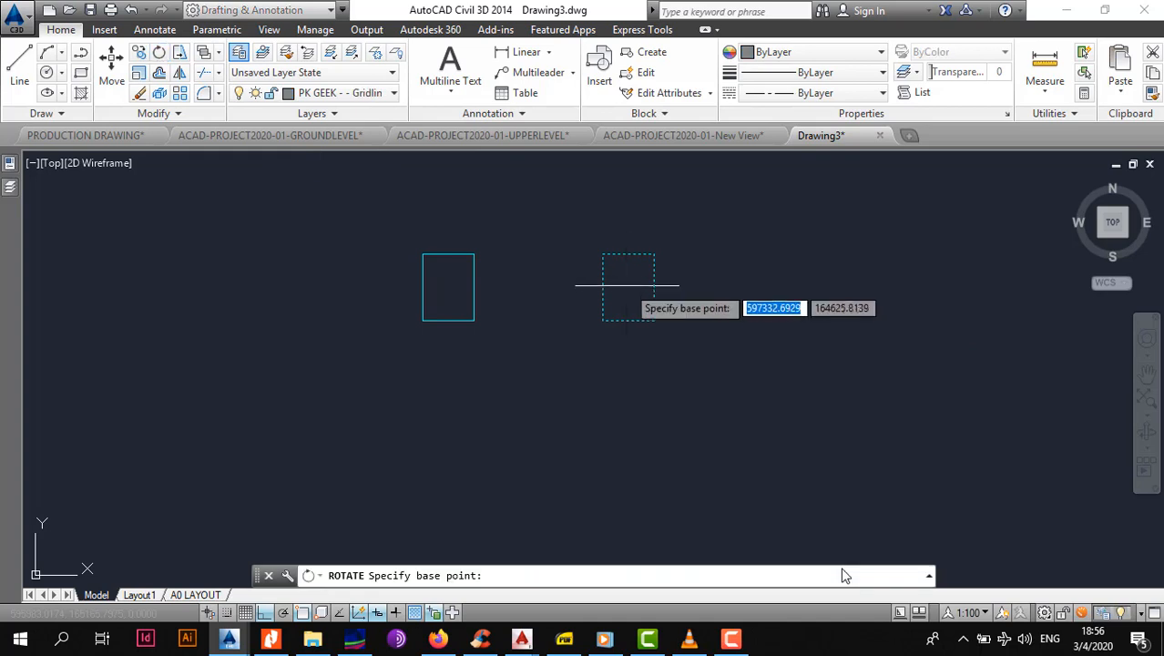
{"action": "left_click", "coordinate": [627, 289]}
{"action": "type", "text": "90"}
{"action": "key", "text": "Return"}
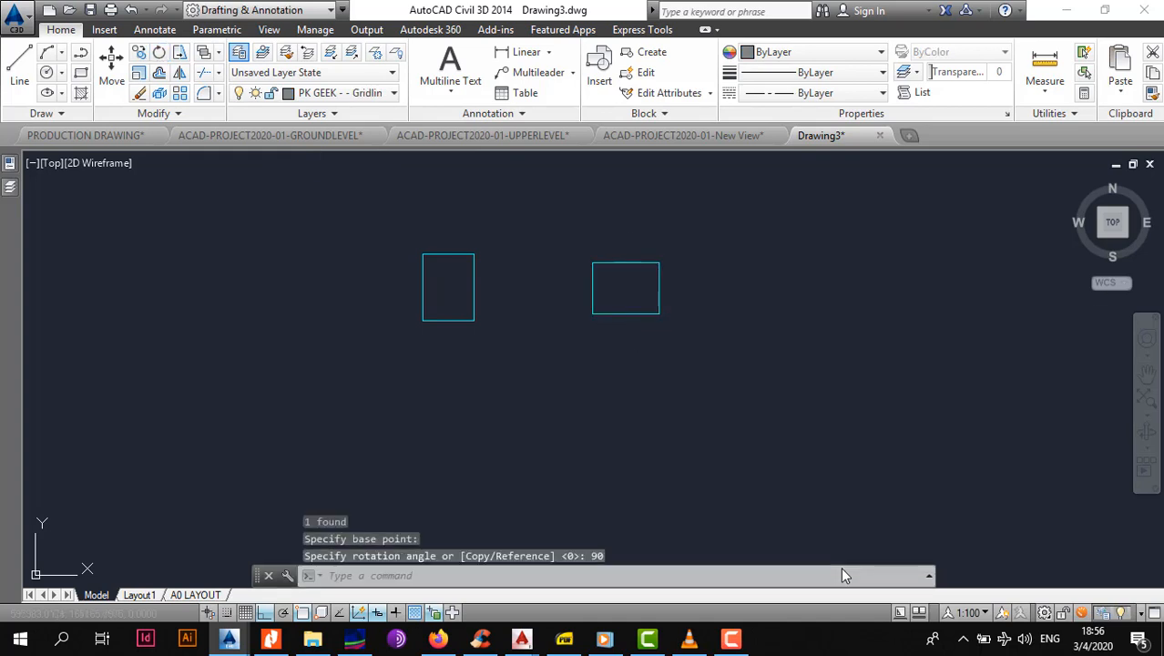
{"action": "key", "text": "Escape"}
Draw two crossing diagonal lines between the opposite corners of the upright rectangle.
{"action": "type", "text": "l"}
{"action": "key", "text": "Return"}
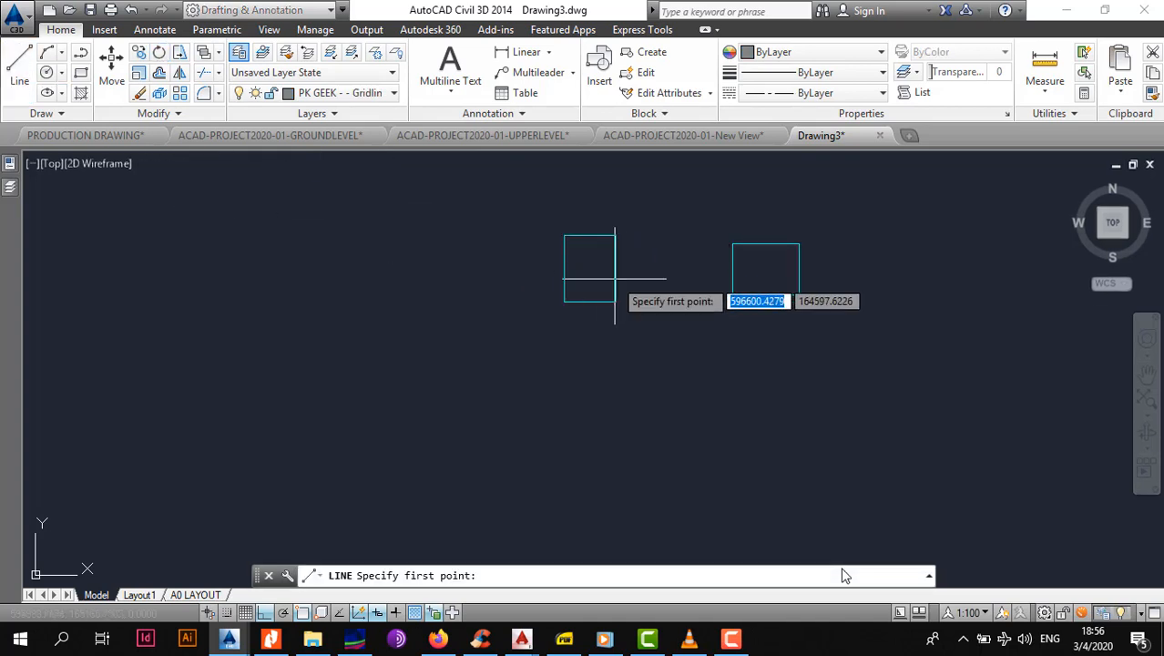
{"action": "left_click", "coordinate": [565, 235]}
{"action": "key", "text": "Return"}
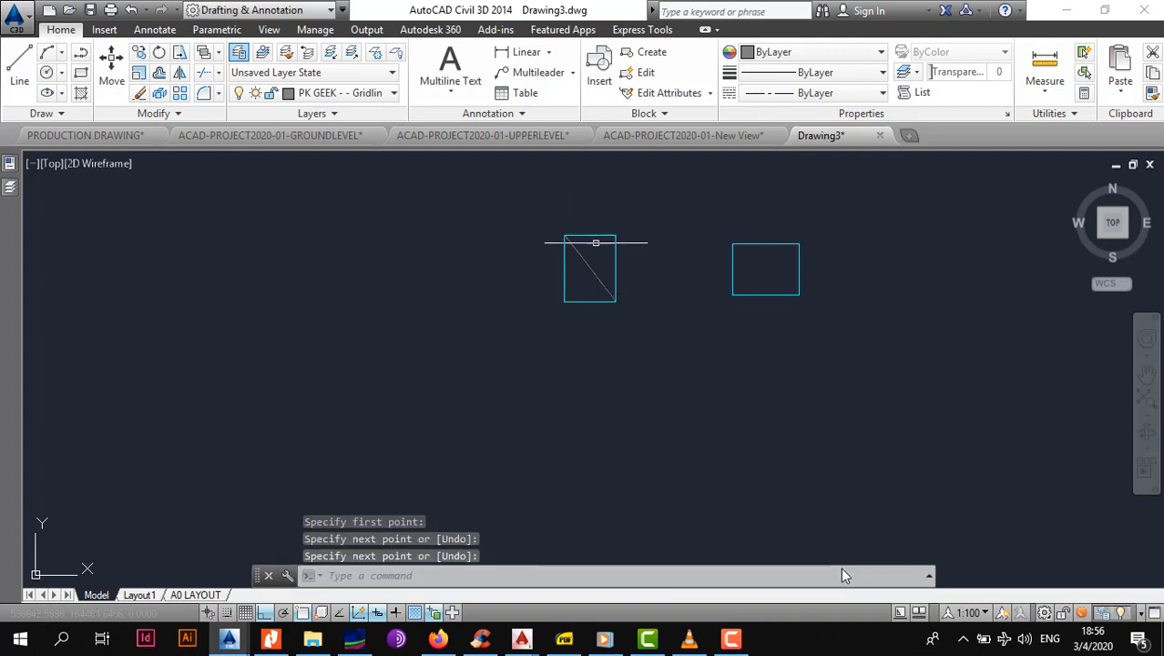
{"action": "right_click", "coordinate": [598, 212]}
{"action": "left_click", "coordinate": [624, 219]}
{"action": "left_click", "coordinate": [565, 301]}
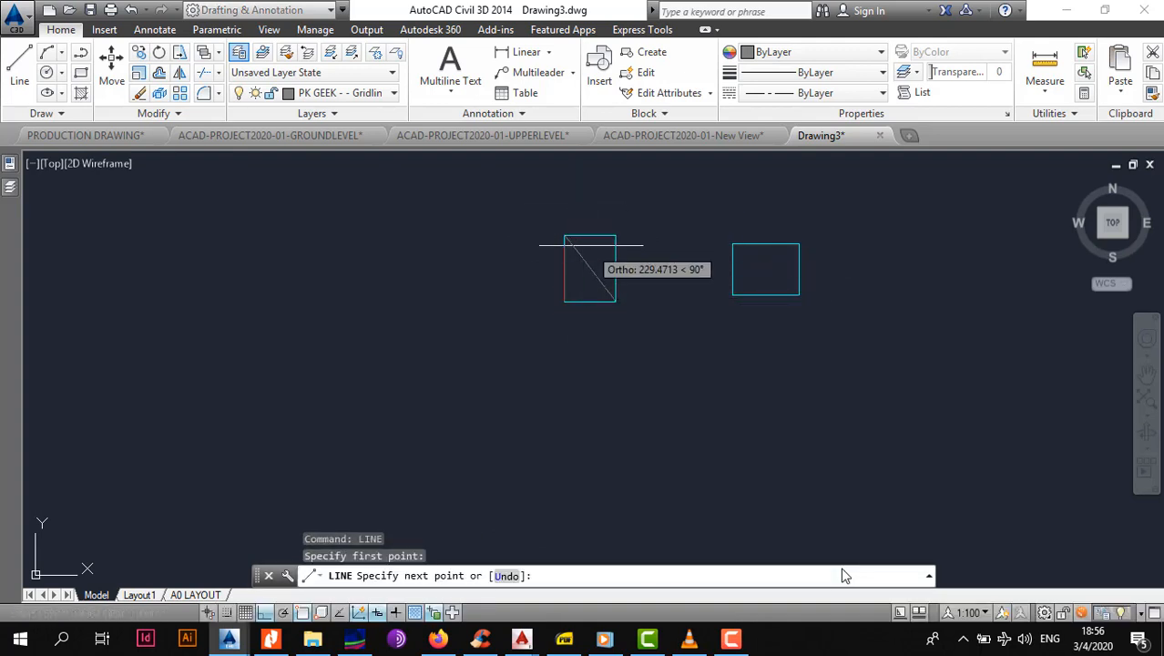
{"action": "left_click", "coordinate": [616, 235]}
{"action": "key", "text": "Escape"}
Draw two crossing diagonal lines between the opposite corners of the rotated rectangle.
{"action": "scroll", "coordinate": [742, 273], "scroll_direction": "up", "scroll_amount": 2}
{"action": "right_click", "coordinate": [740, 264]}
{"action": "left_click", "coordinate": [766, 272]}
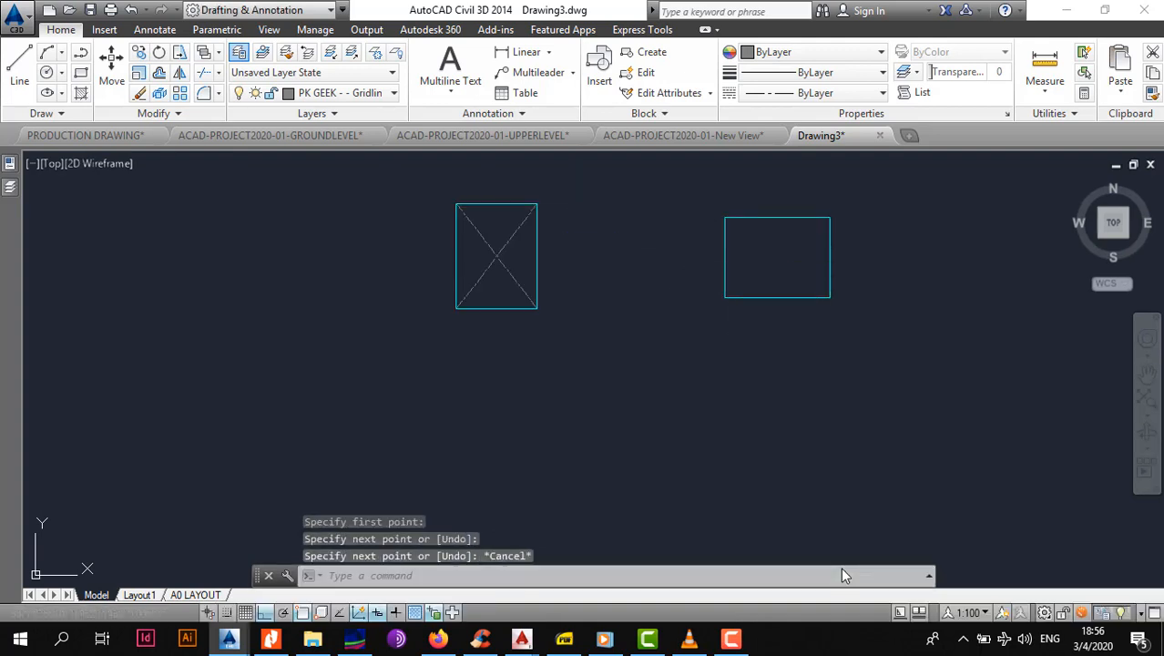
{"action": "left_click", "coordinate": [725, 218]}
{"action": "left_click", "coordinate": [830, 297]}
{"action": "right_click", "coordinate": [763, 277]}
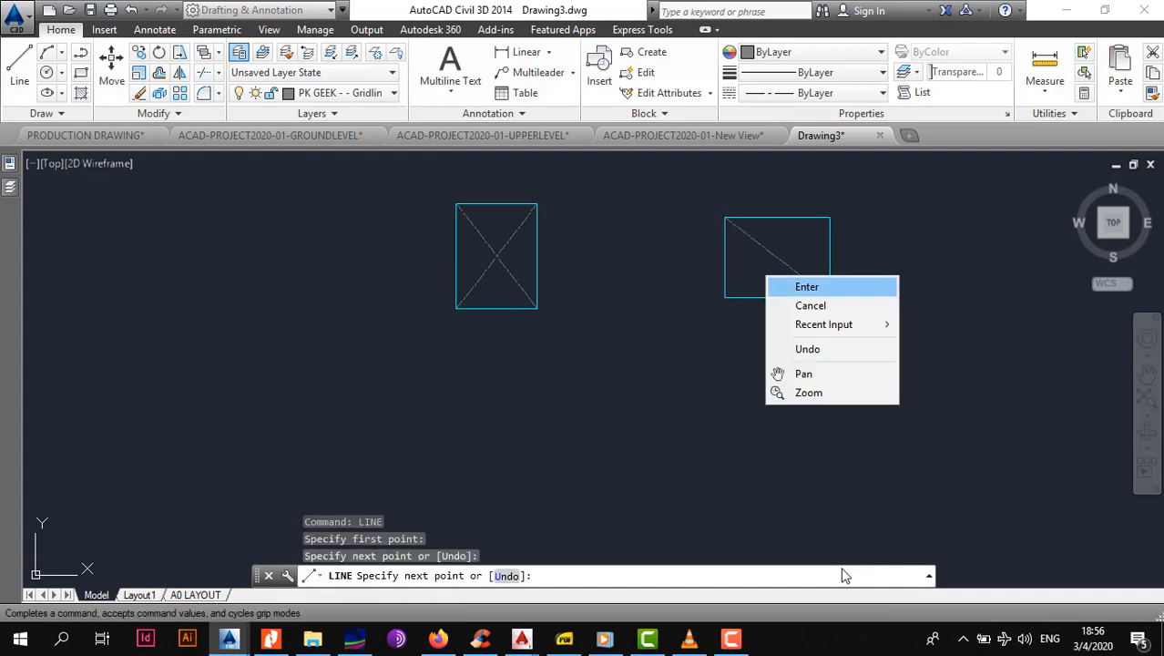
{"action": "left_click", "coordinate": [785, 285]}
{"action": "right_click", "coordinate": [673, 305]}
{"action": "left_click", "coordinate": [719, 314]}
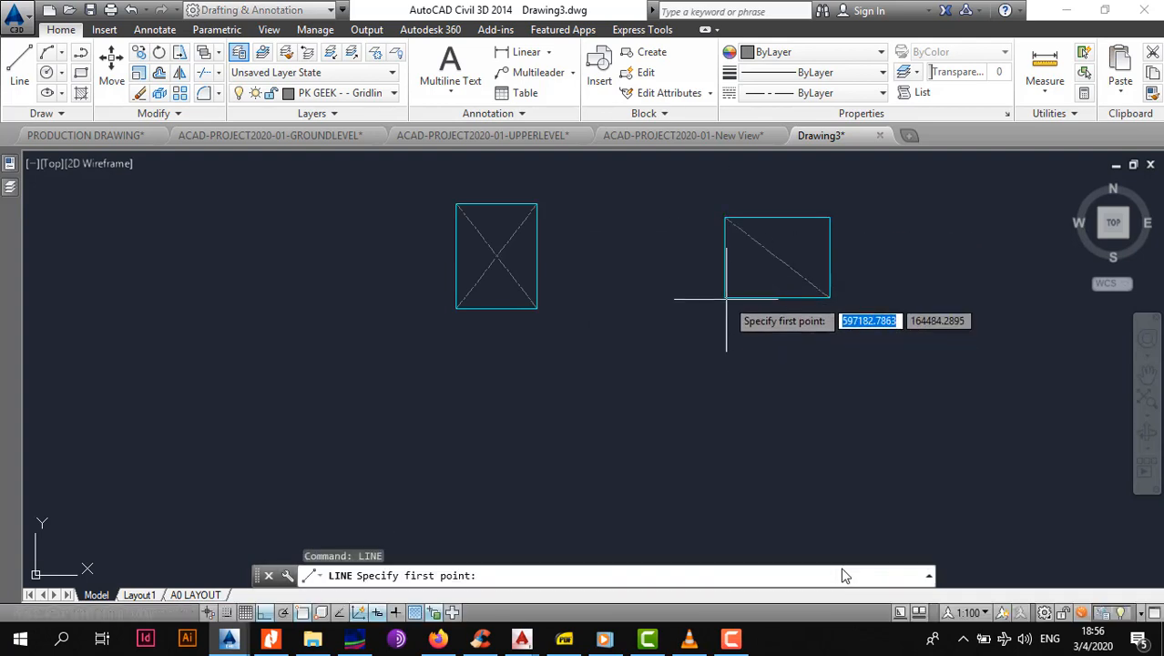
{"action": "left_click", "coordinate": [830, 218]}
{"action": "key", "text": "Escape"}
Copy the rotated rectangle with its diagonals, from its centre, to the intersection of gridlines A and 2.
{"action": "scroll", "coordinate": [774, 239], "scroll_direction": "down", "scroll_amount": 6}
{"action": "middle_click_drag", "start_coordinate": [774, 239], "coordinate": [718, 268]}
{"action": "scroll", "coordinate": [741, 293], "scroll_direction": "down", "scroll_amount": 4}
{"action": "middle_click_drag", "start_coordinate": [688, 314], "coordinate": [652, 256]}
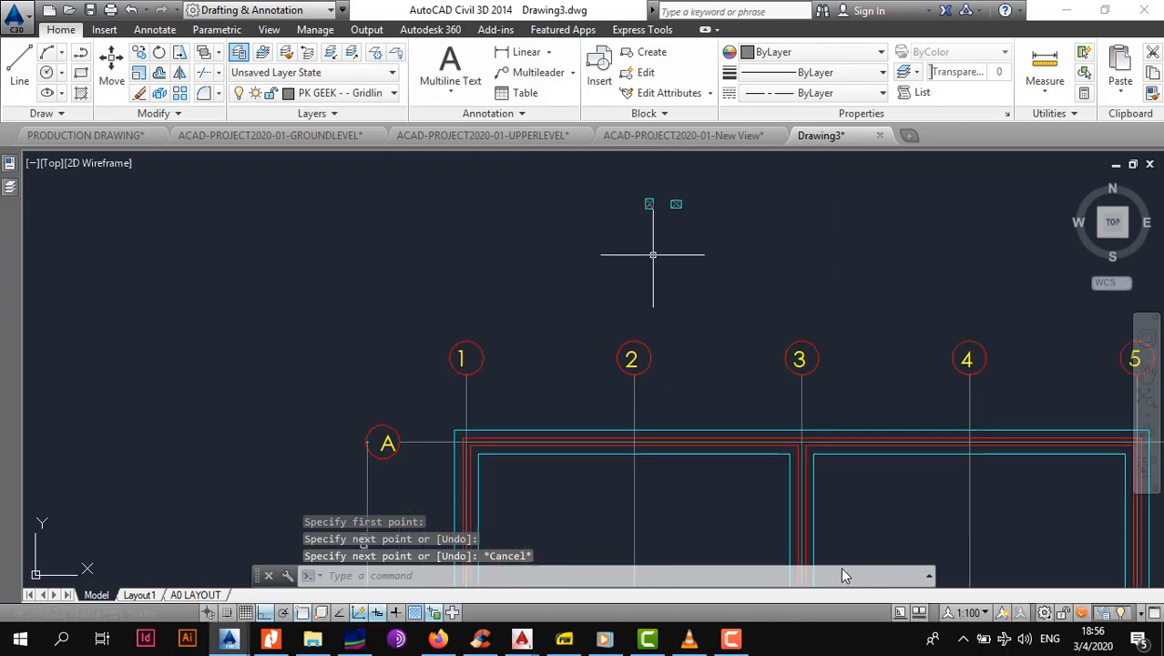
{"action": "scroll", "coordinate": [653, 256], "scroll_direction": "up", "scroll_amount": 2}
{"action": "scroll", "coordinate": [695, 238], "scroll_direction": "down", "scroll_amount": 2}
{"action": "scroll", "coordinate": [687, 217], "scroll_direction": "up", "scroll_amount": 4}
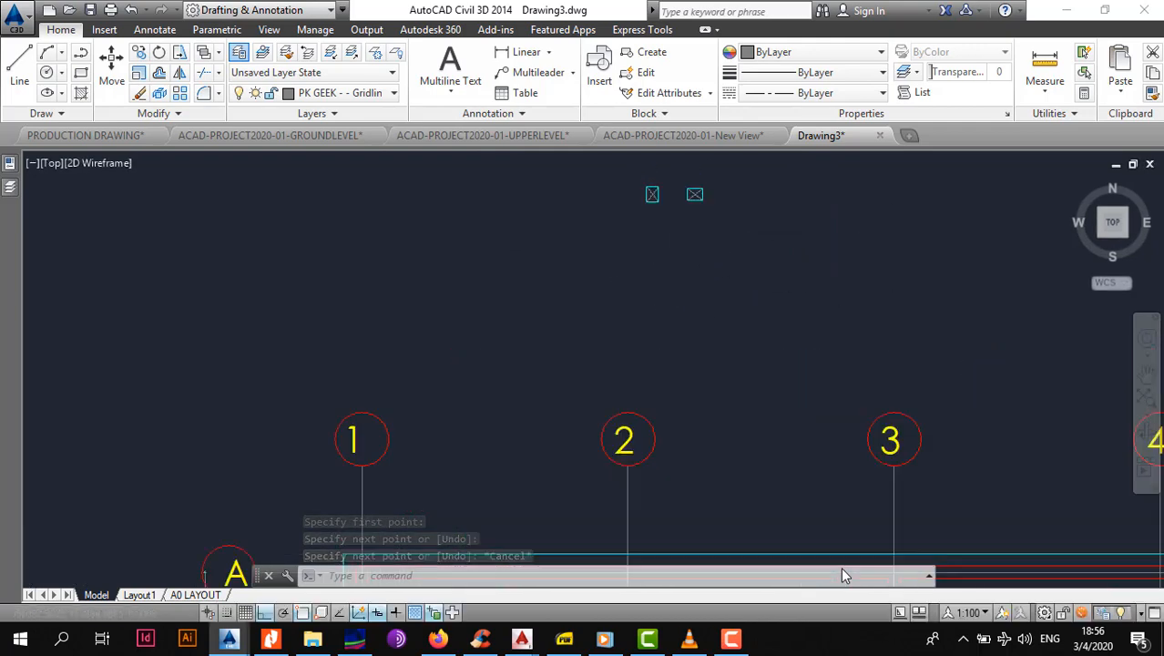
{"action": "left_click", "coordinate": [671, 211]}
{"action": "left_click", "coordinate": [742, 283]}
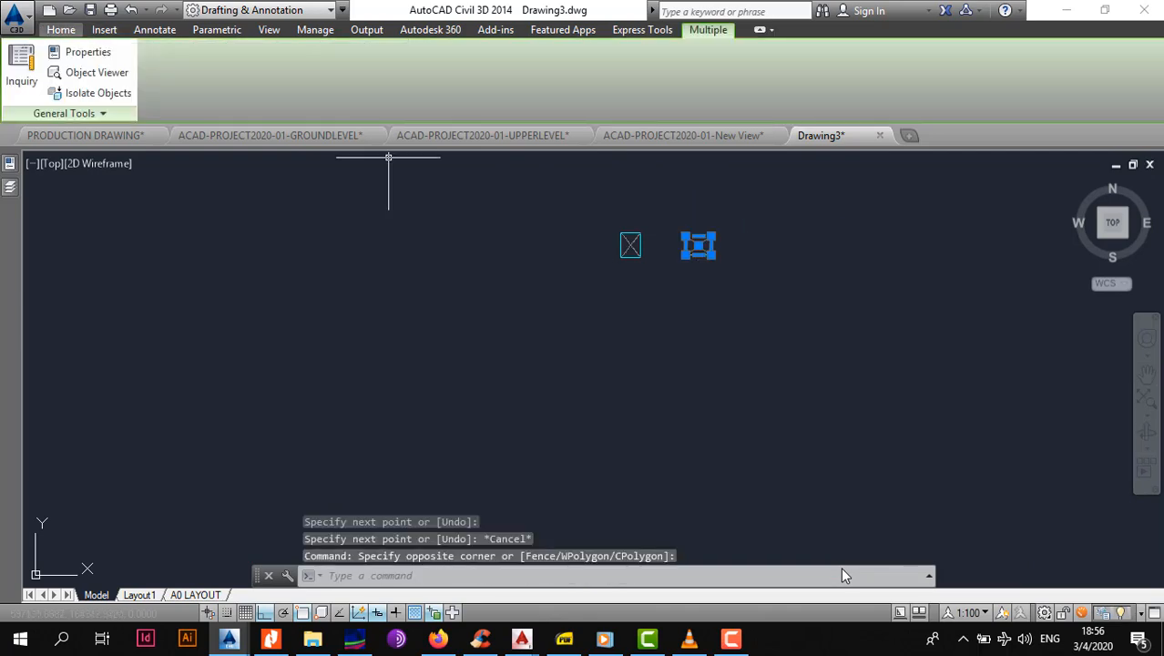
{"action": "left_click", "coordinate": [138, 52]}
{"action": "scroll", "coordinate": [699, 251], "scroll_direction": "up", "scroll_amount": 4}
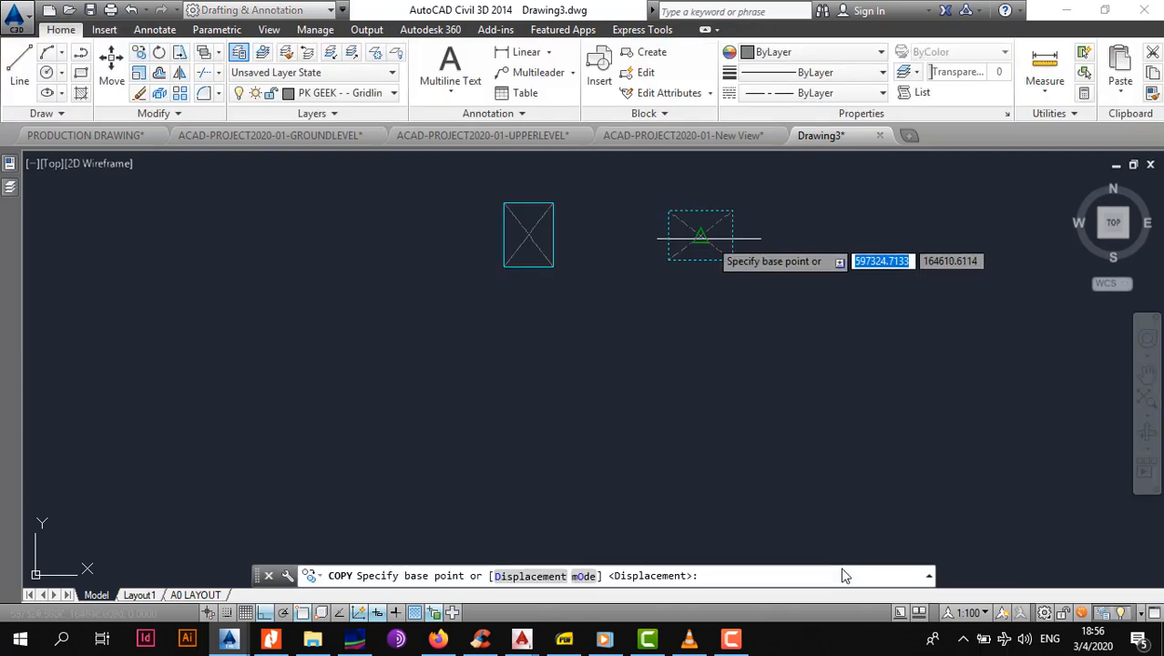
{"action": "left_click", "coordinate": [699, 235]}
{"action": "scroll", "coordinate": [689, 277], "scroll_direction": "down", "scroll_amount": 8}
{"action": "middle_click_drag", "start_coordinate": [658, 461], "coordinate": [638, 352]}
{"action": "scroll", "coordinate": [635, 412], "scroll_direction": "up", "scroll_amount": 6}
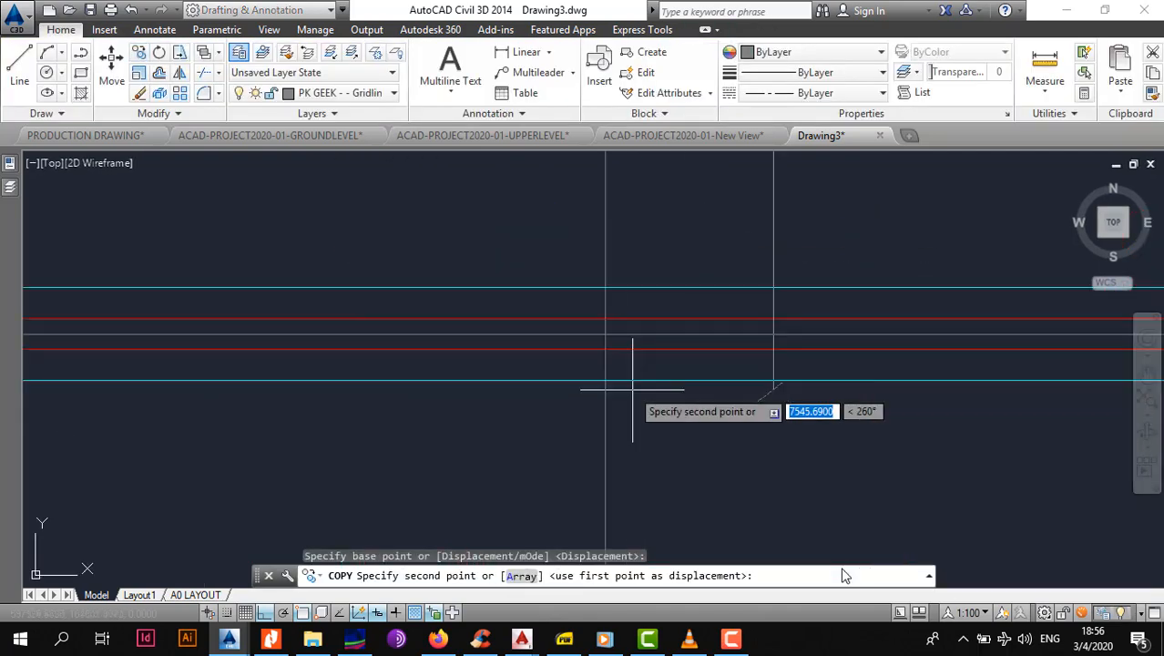
{"action": "left_click", "coordinate": [606, 335]}
Place further copies of the crossed rectangle along gridline A at its intersections with gridlines 3 and 4.
{"action": "scroll", "coordinate": [606, 334], "scroll_direction": "down", "scroll_amount": 6}
{"action": "scroll", "coordinate": [647, 332], "scroll_direction": "up", "scroll_amount": 6}
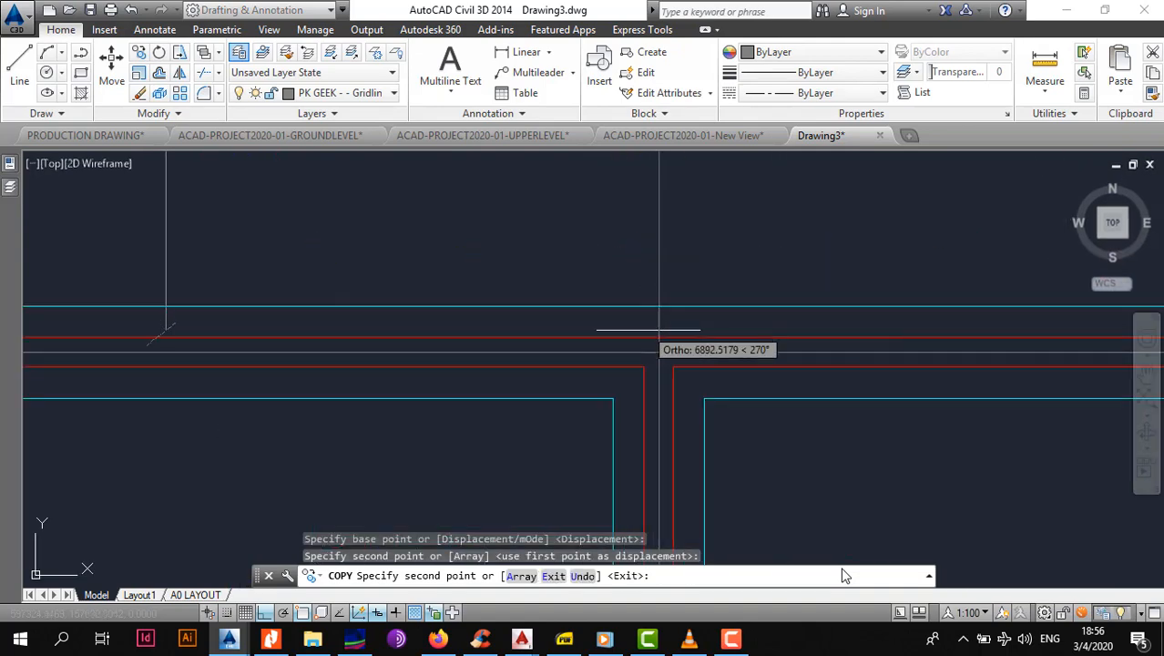
{"action": "left_click", "coordinate": [658, 346]}
{"action": "scroll", "coordinate": [720, 333], "scroll_direction": "down", "scroll_amount": 6}
{"action": "scroll", "coordinate": [702, 332], "scroll_direction": "up", "scroll_amount": 6}
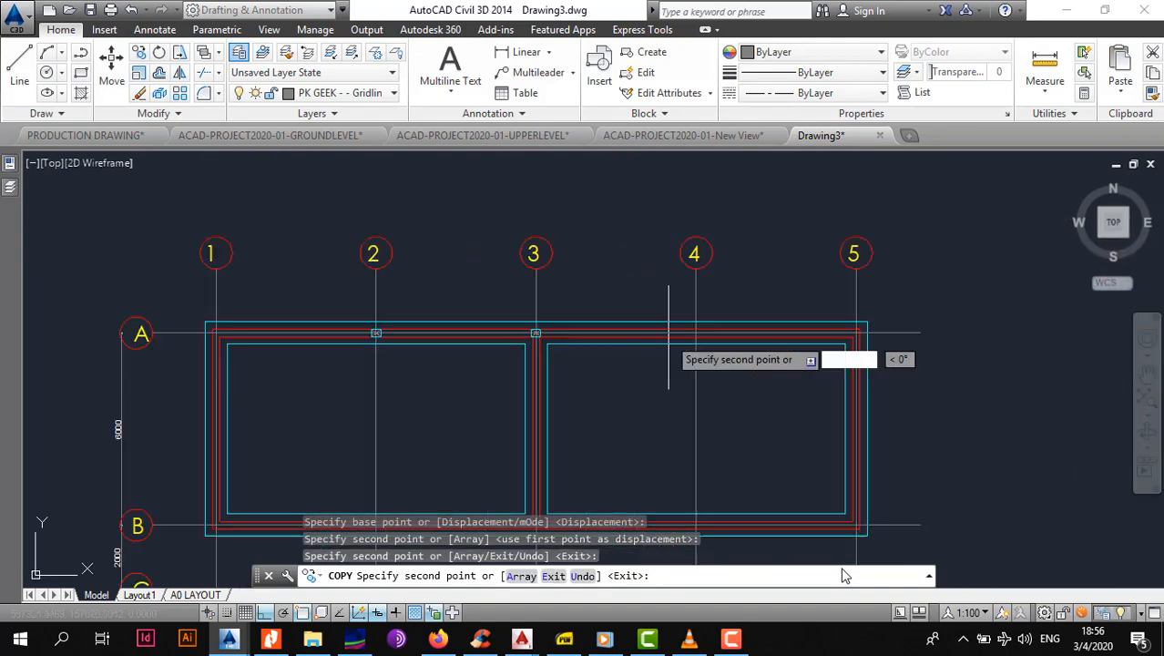
{"action": "left_click", "coordinate": [777, 320]}
{"action": "scroll", "coordinate": [781, 332], "scroll_direction": "down", "scroll_amount": 6}
{"action": "middle_click_drag", "start_coordinate": [785, 309], "coordinate": [623, 312]}
{"action": "scroll", "coordinate": [700, 317], "scroll_direction": "up", "scroll_amount": 7}
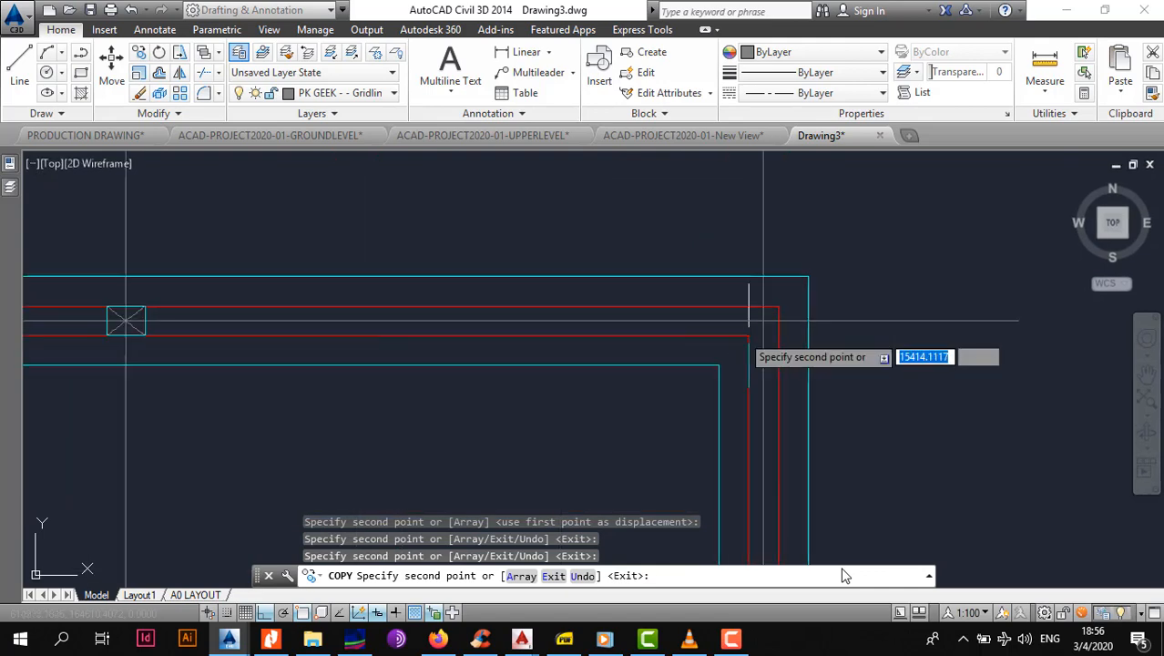
Place copies of the crossed rectangle along gridline B at its intersections with gridlines 2, 3 and 4.
{"action": "scroll", "coordinate": [738, 331], "scroll_direction": "down", "scroll_amount": 7}
{"action": "middle_click_drag", "start_coordinate": [536, 466], "coordinate": [578, 383]}
{"action": "scroll", "coordinate": [473, 369], "scroll_direction": "up", "scroll_amount": 5}
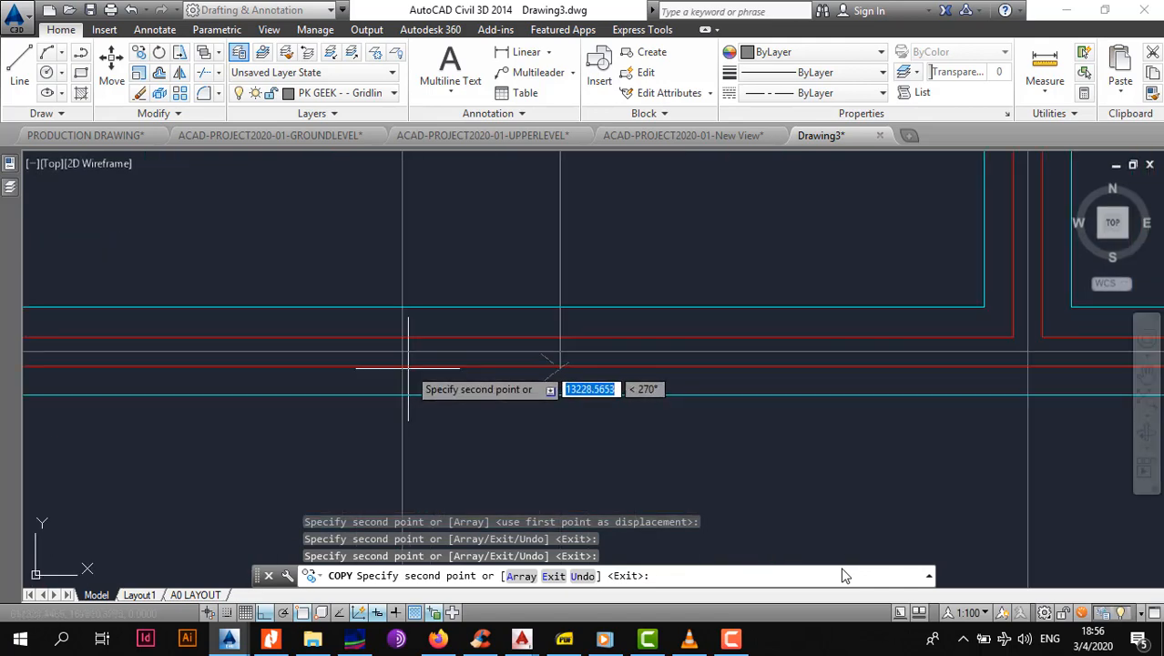
{"action": "scroll", "coordinate": [553, 361], "scroll_direction": "down", "scroll_amount": 2}
{"action": "middle_click_drag", "start_coordinate": [844, 371], "coordinate": [701, 363]}
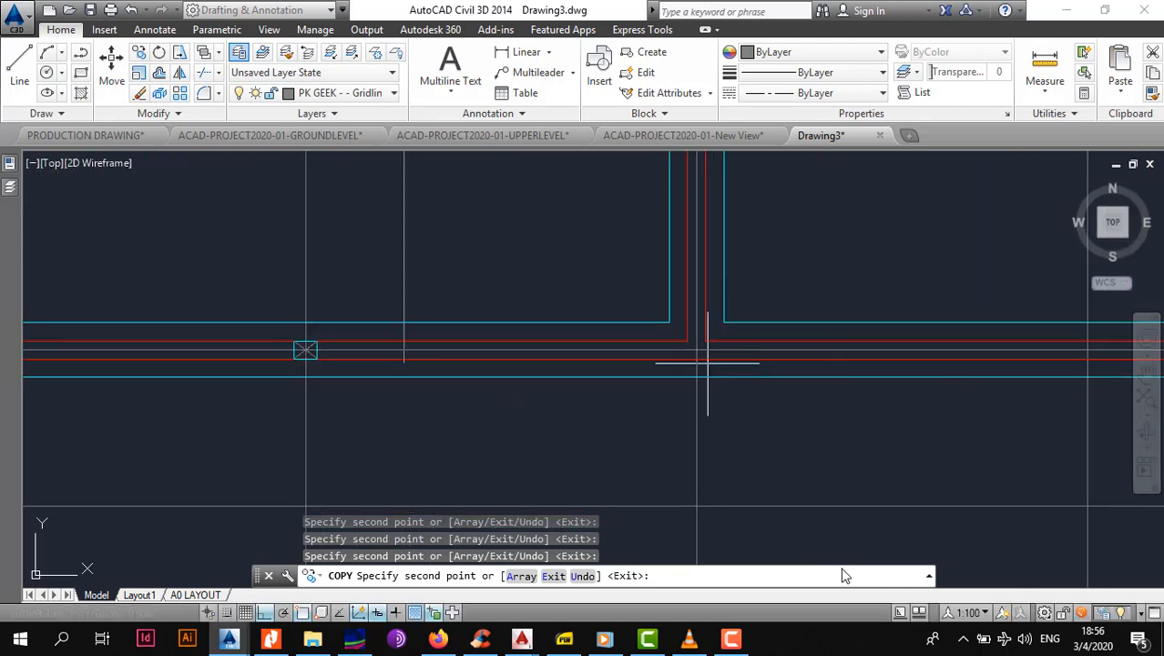
{"action": "scroll", "coordinate": [703, 359], "scroll_direction": "up", "scroll_amount": 2}
{"action": "scroll", "coordinate": [687, 346], "scroll_direction": "down", "scroll_amount": 2}
{"action": "middle_click_drag", "start_coordinate": [889, 348], "coordinate": [764, 345]}
{"action": "scroll", "coordinate": [767, 346], "scroll_direction": "up", "scroll_amount": 2}
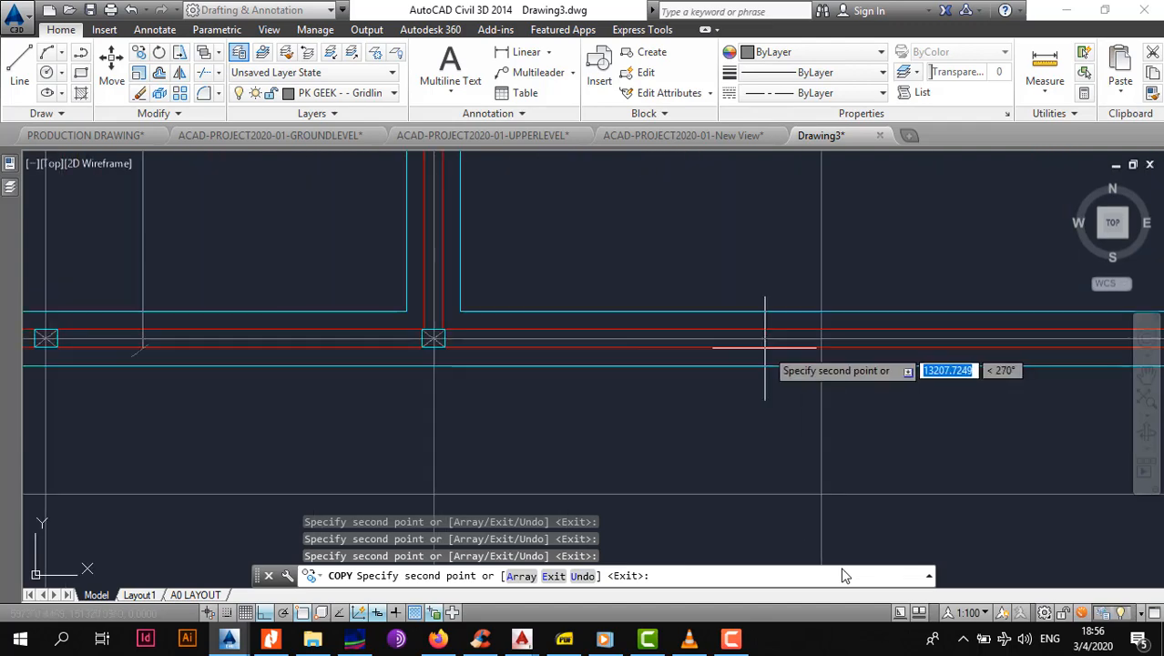
{"action": "scroll", "coordinate": [839, 332], "scroll_direction": "down", "scroll_amount": 4}
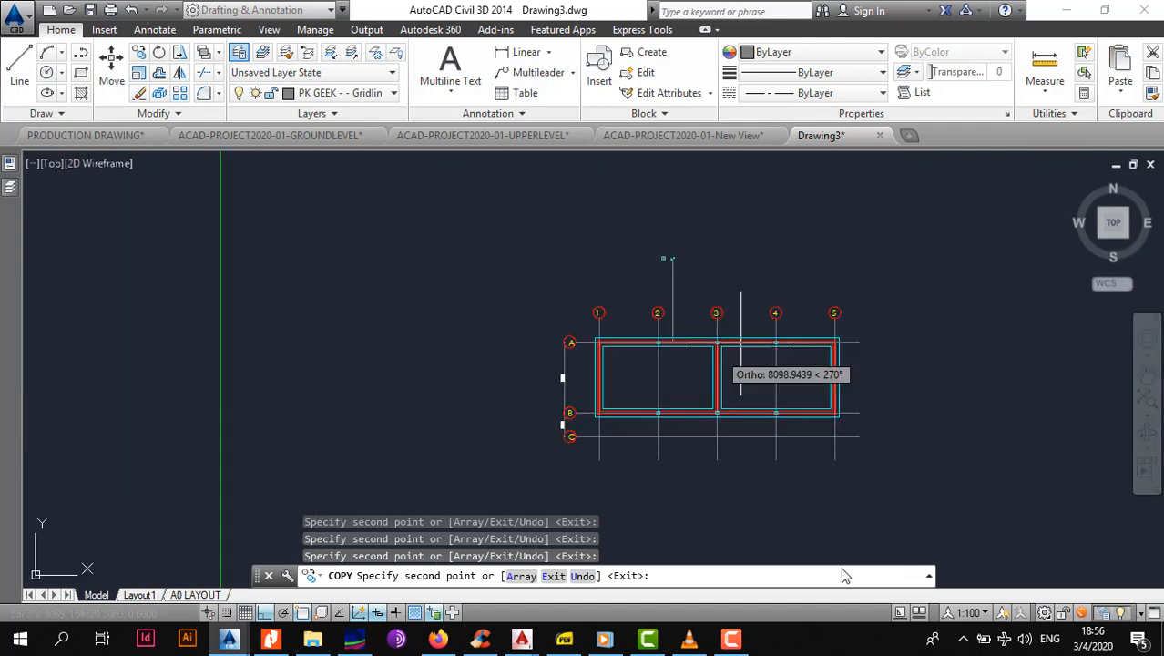
Copy the upright crossed rectangle above the plan, from its centre, to the intersection of gridlines C and 2.
{"action": "scroll", "coordinate": [668, 333], "scroll_direction": "up", "scroll_amount": 3}
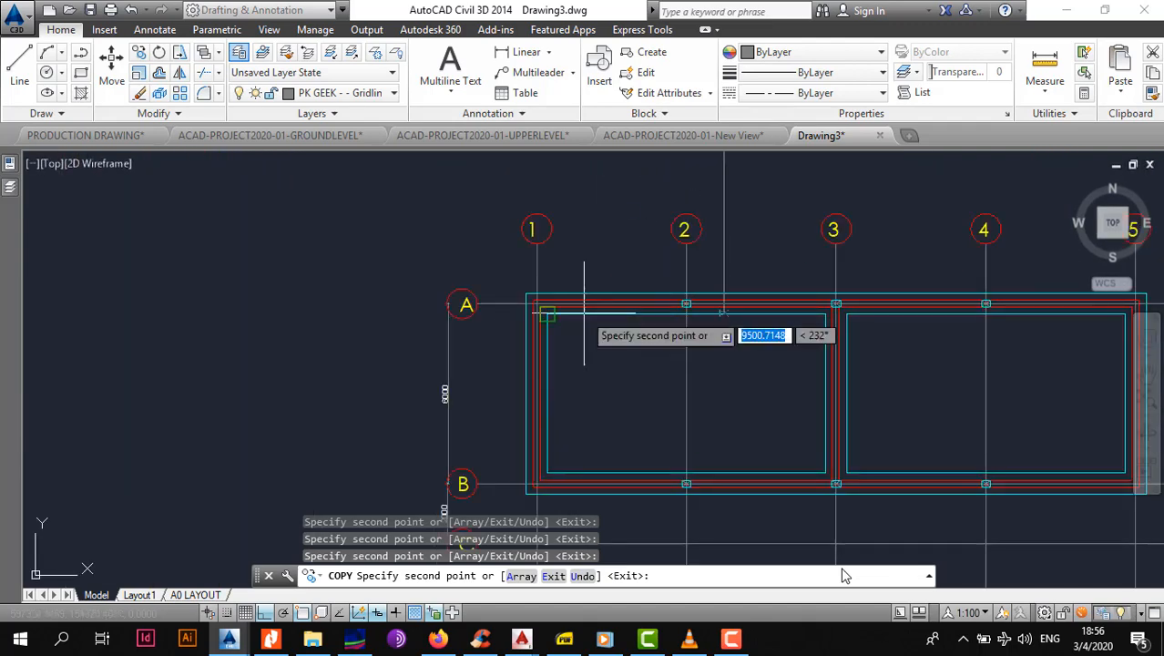
{"action": "scroll", "coordinate": [584, 314], "scroll_direction": "down", "scroll_amount": 3}
{"action": "key", "text": "Escape"}
{"action": "scroll", "coordinate": [617, 219], "scroll_direction": "up", "scroll_amount": 5}
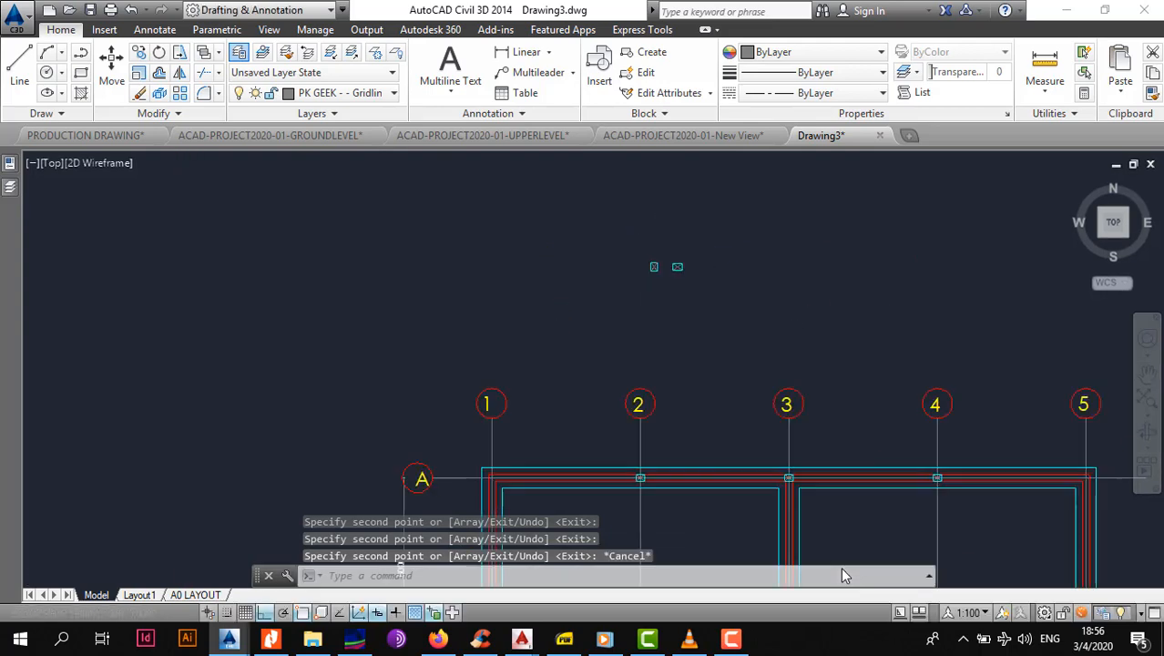
{"action": "left_click", "coordinate": [561, 239]}
{"action": "left_click", "coordinate": [662, 351]}
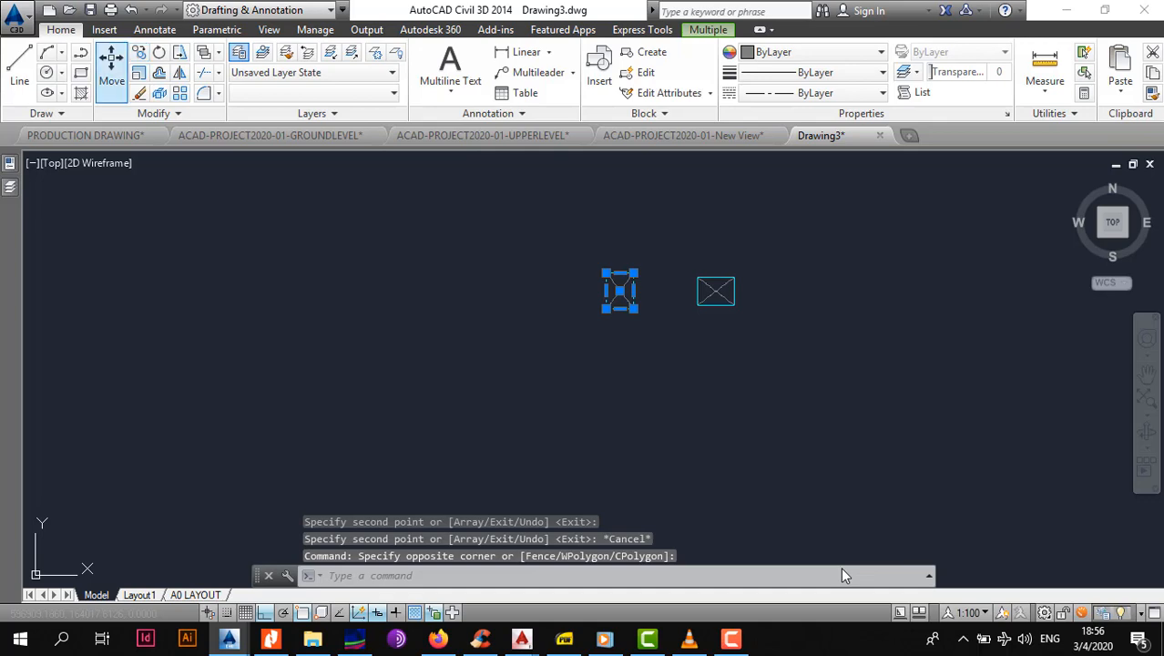
{"action": "left_click", "coordinate": [139, 52]}
{"action": "scroll", "coordinate": [638, 306], "scroll_direction": "up", "scroll_amount": 2}
{"action": "left_click", "coordinate": [608, 284]}
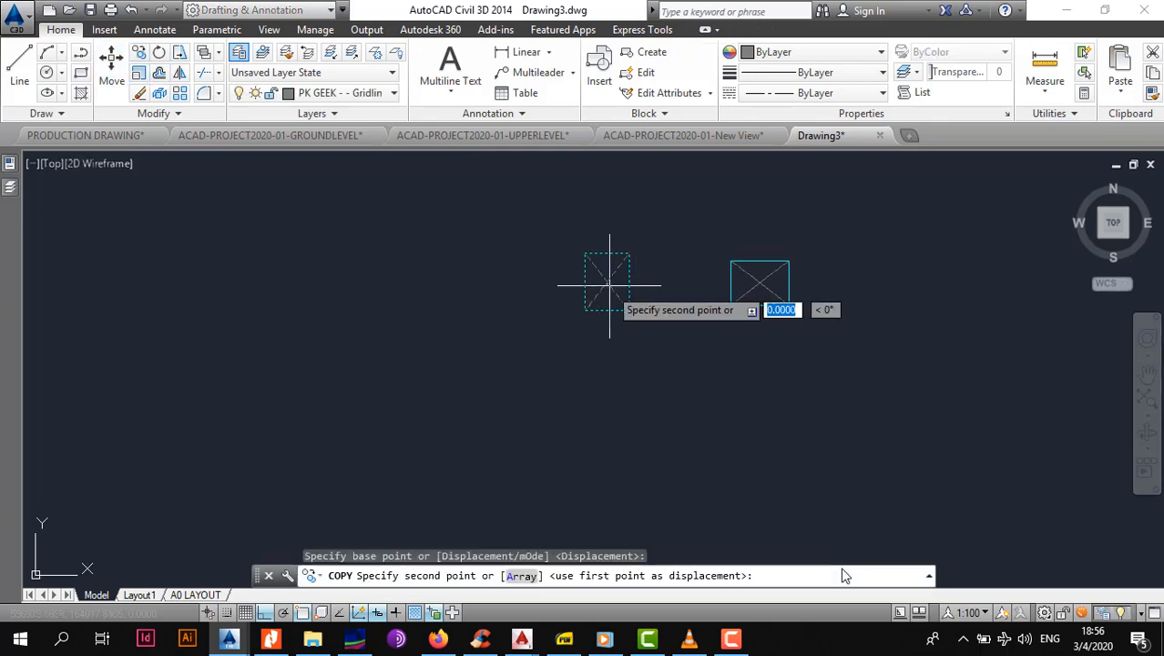
{"action": "scroll", "coordinate": [602, 304], "scroll_direction": "down", "scroll_amount": 8}
{"action": "middle_click_drag", "start_coordinate": [629, 405], "coordinate": [608, 201]}
{"action": "middle_click_drag", "start_coordinate": [600, 346], "coordinate": [593, 165]}
{"action": "scroll", "coordinate": [557, 355], "scroll_direction": "up", "scroll_amount": 6}
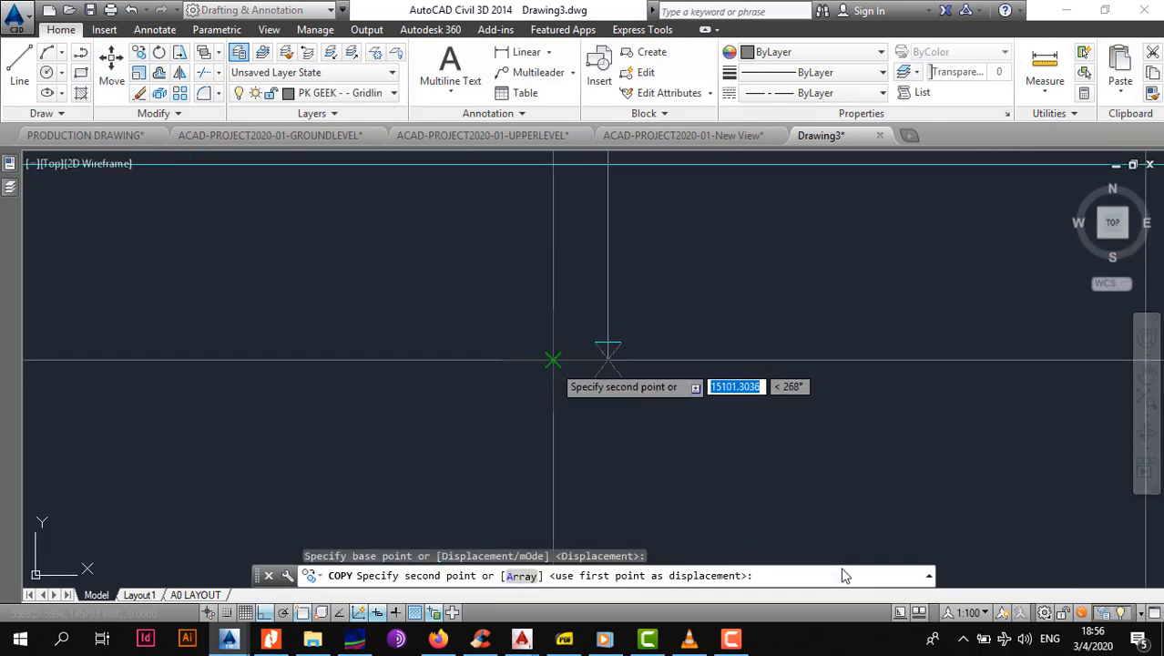
{"action": "left_click", "coordinate": [557, 356]}
Place further copies of the upright crossed rectangle along gridline C at its intersections with gridlines 3 and 4.
{"action": "scroll", "coordinate": [556, 356], "scroll_direction": "down", "scroll_amount": 6}
{"action": "scroll", "coordinate": [653, 347], "scroll_direction": "up", "scroll_amount": 4}
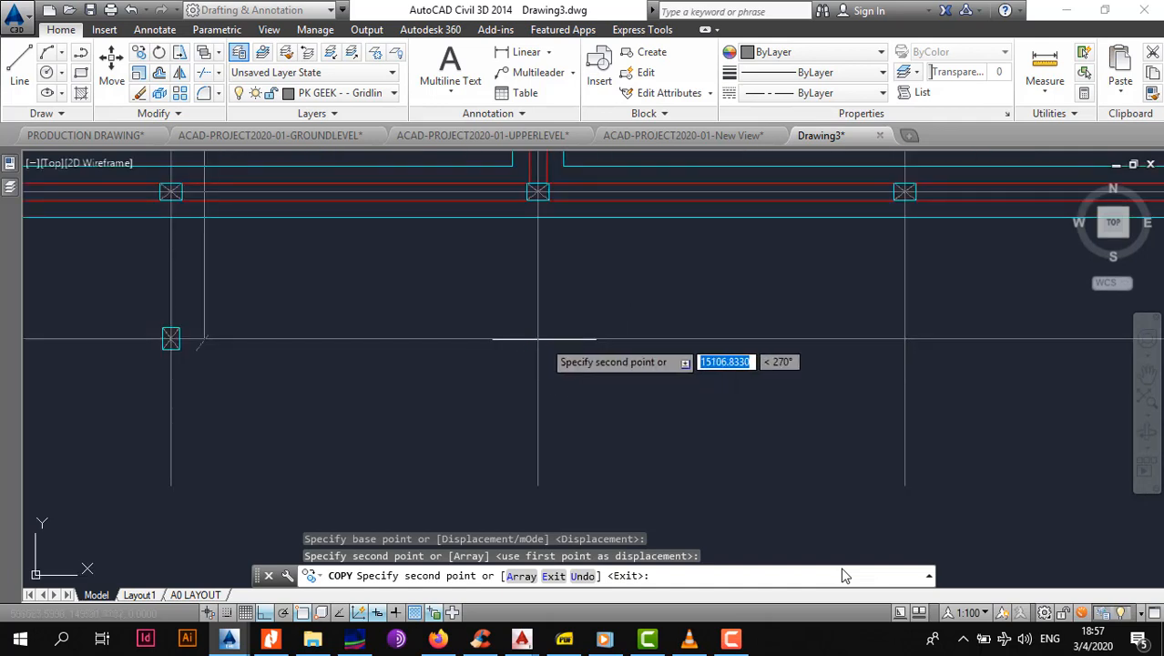
{"action": "left_click", "coordinate": [542, 338]}
{"action": "middle_click_drag", "start_coordinate": [837, 344], "coordinate": [624, 330]}
{"action": "left_click", "coordinate": [689, 334]}
{"action": "scroll", "coordinate": [690, 334], "scroll_direction": "down", "scroll_amount": 5}
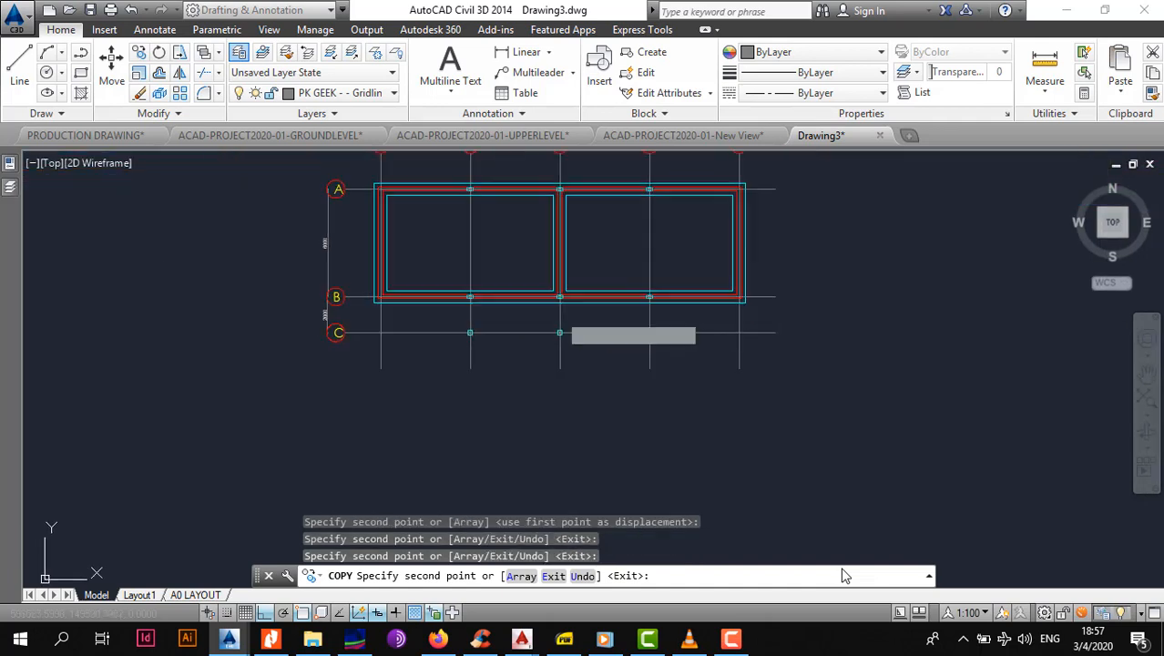
Place copies of the upright crossed rectangle at both ends of gridline C, on gridlines 1 and 5.
{"action": "scroll", "coordinate": [545, 337], "scroll_direction": "up", "scroll_amount": 2}
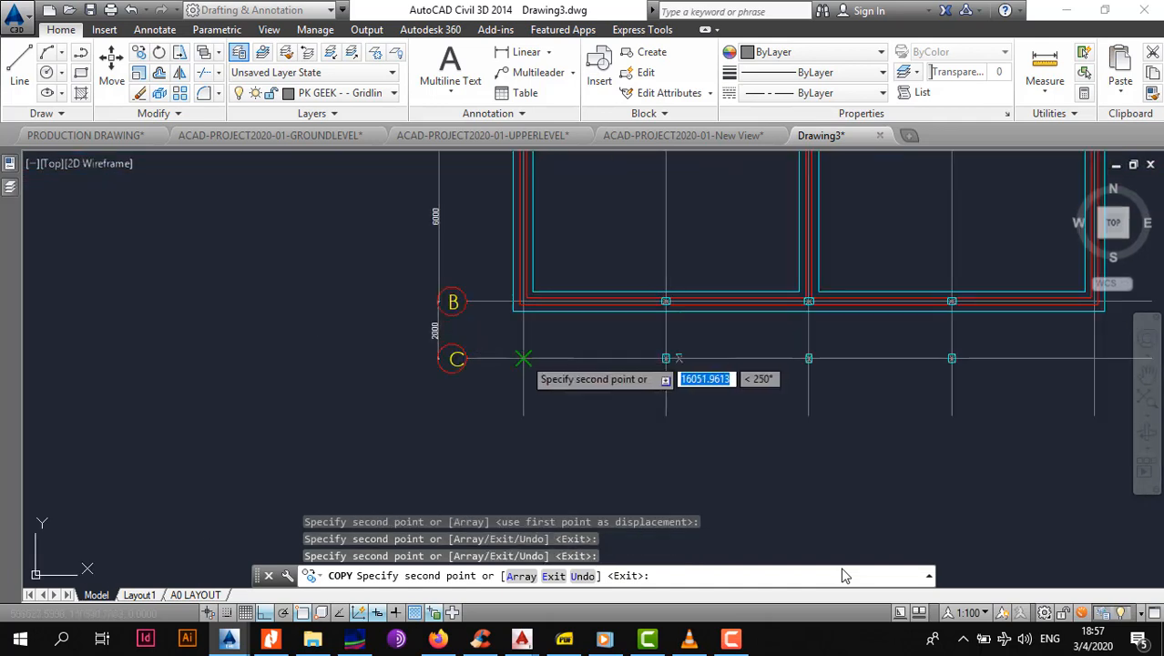
{"action": "left_click", "coordinate": [524, 357]}
{"action": "middle_click_drag", "start_coordinate": [934, 357], "coordinate": [742, 330]}
{"action": "scroll", "coordinate": [742, 330], "scroll_direction": "up", "scroll_amount": 2}
{"action": "middle_click_drag", "start_coordinate": [743, 330], "coordinate": [699, 337]}
{"action": "middle_click_drag", "start_coordinate": [929, 338], "coordinate": [777, 330]}
{"action": "scroll", "coordinate": [796, 330], "scroll_direction": "up", "scroll_amount": 2}
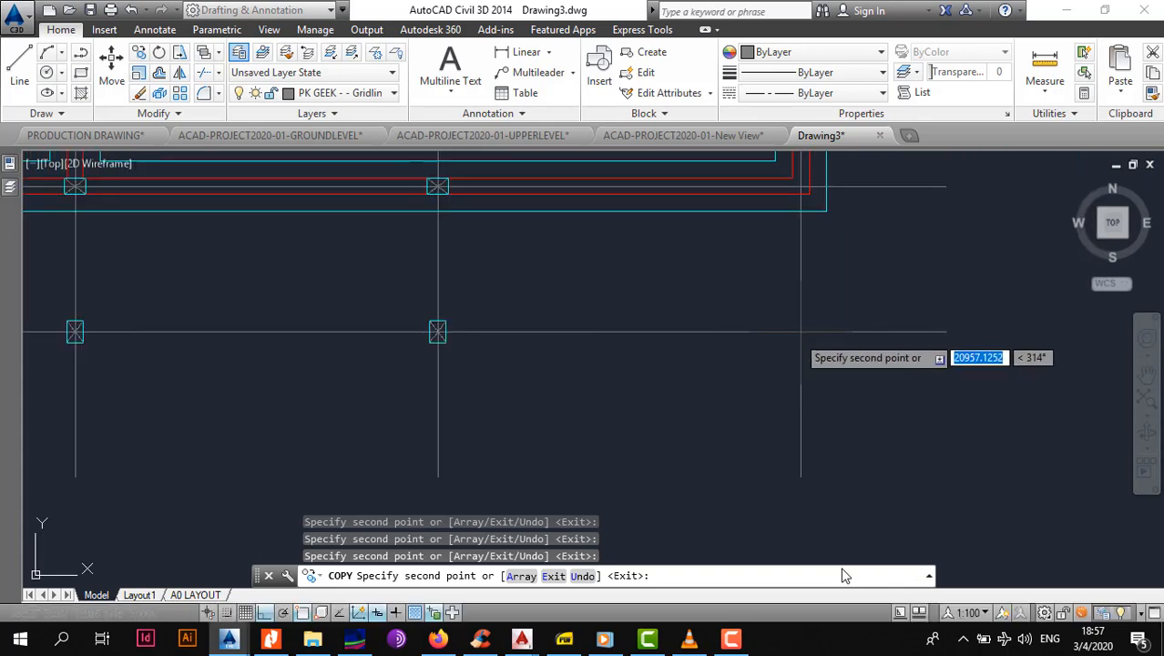
{"action": "scroll", "coordinate": [697, 328], "scroll_direction": "down", "scroll_amount": 5}
{"action": "key", "text": "Escape"}
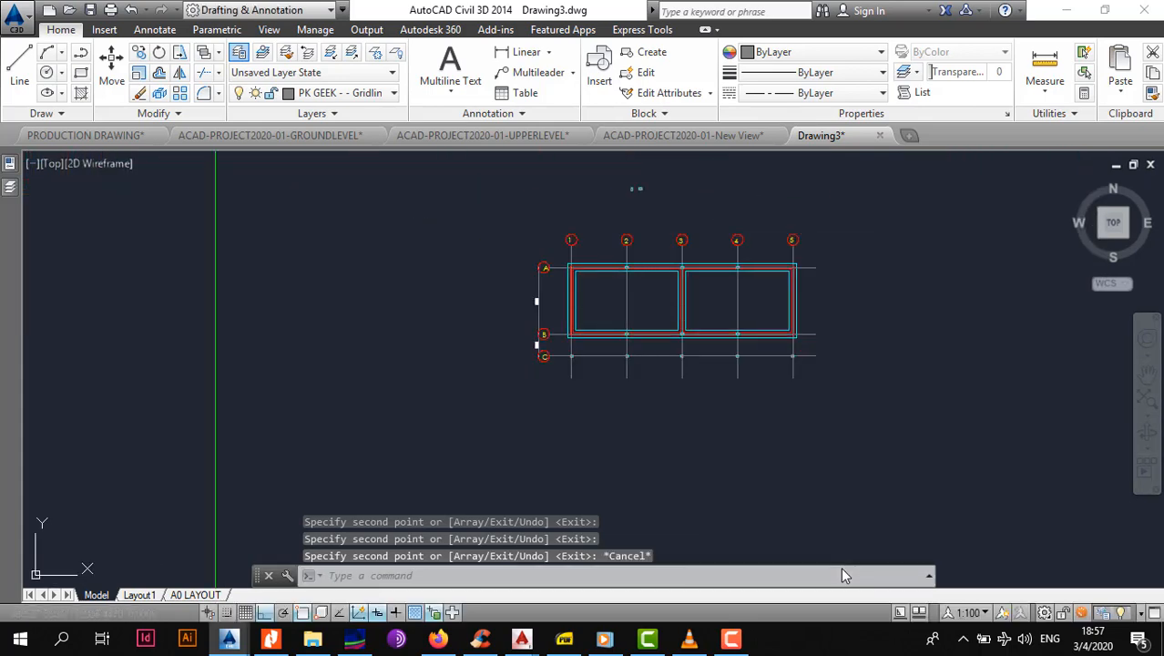
Copy the upright crossed rectangle above the plan by its upper-left corner to the outer wall corner at gridlines A and 1.
{"action": "scroll", "coordinate": [629, 343], "scroll_direction": "up", "scroll_amount": 4}
{"action": "mouse_move", "coordinate": [551, 258]}
{"action": "middle_mouse_down"}
{"action": "mouse_move", "coordinate": [558, 291]}
{"action": "mouse_move", "coordinate": [521, 395]}
{"action": "middle_mouse_up"}
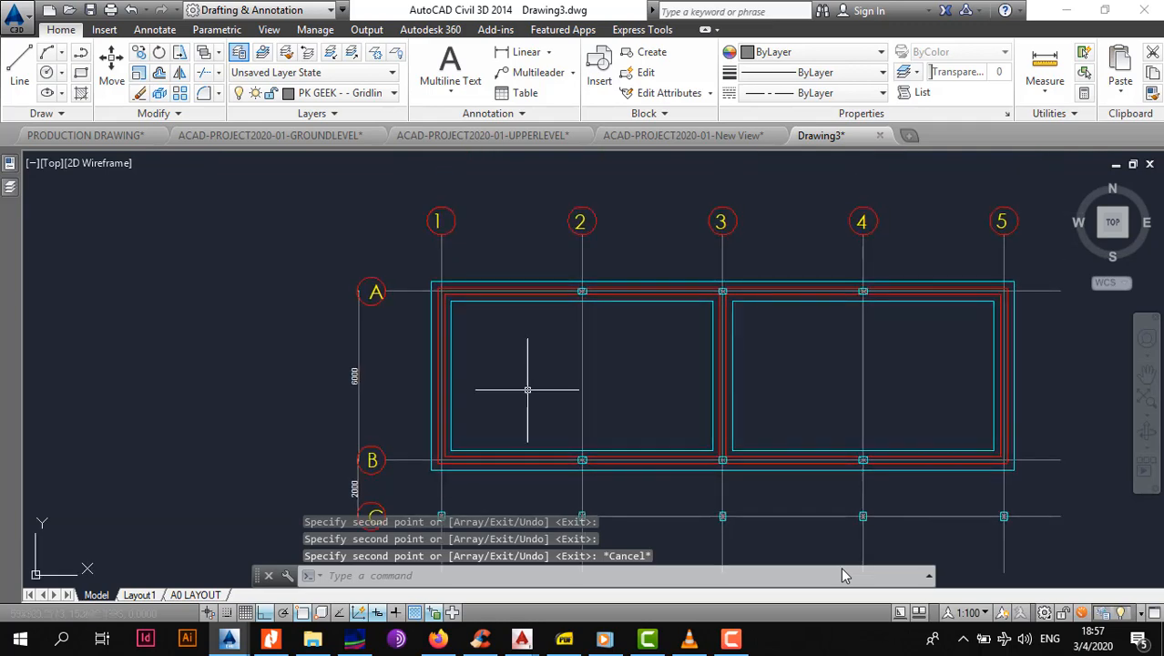
{"action": "scroll", "coordinate": [657, 339], "scroll_direction": "up", "scroll_amount": 2}
{"action": "middle_click_drag", "start_coordinate": [485, 323], "coordinate": [486, 314]}
{"action": "scroll", "coordinate": [299, 252], "scroll_direction": "down", "scroll_amount": 2}
{"action": "mouse_move", "coordinate": [414, 205]}
{"action": "middle_mouse_down"}
{"action": "mouse_move", "coordinate": [443, 245]}
{"action": "mouse_move", "coordinate": [444, 287]}
{"action": "middle_mouse_up"}
{"action": "scroll", "coordinate": [504, 182], "scroll_direction": "up", "scroll_amount": 2}
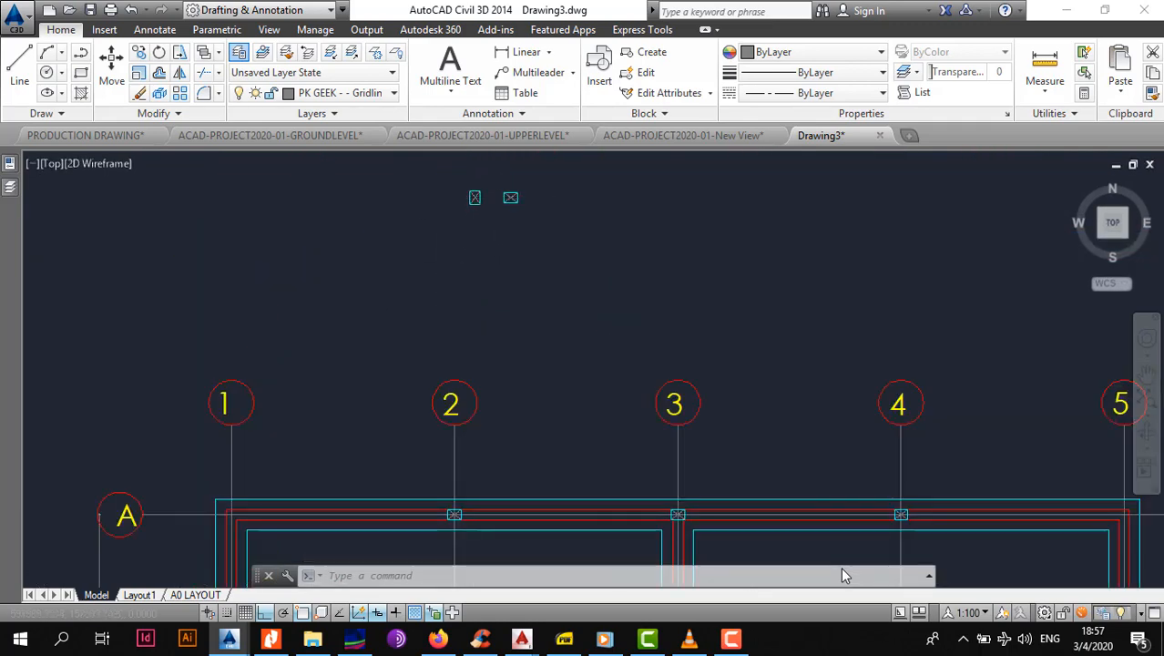
{"action": "scroll", "coordinate": [464, 190], "scroll_direction": "up", "scroll_amount": 4}
{"action": "left_click", "coordinate": [457, 179]}
{"action": "left_click", "coordinate": [513, 242]}
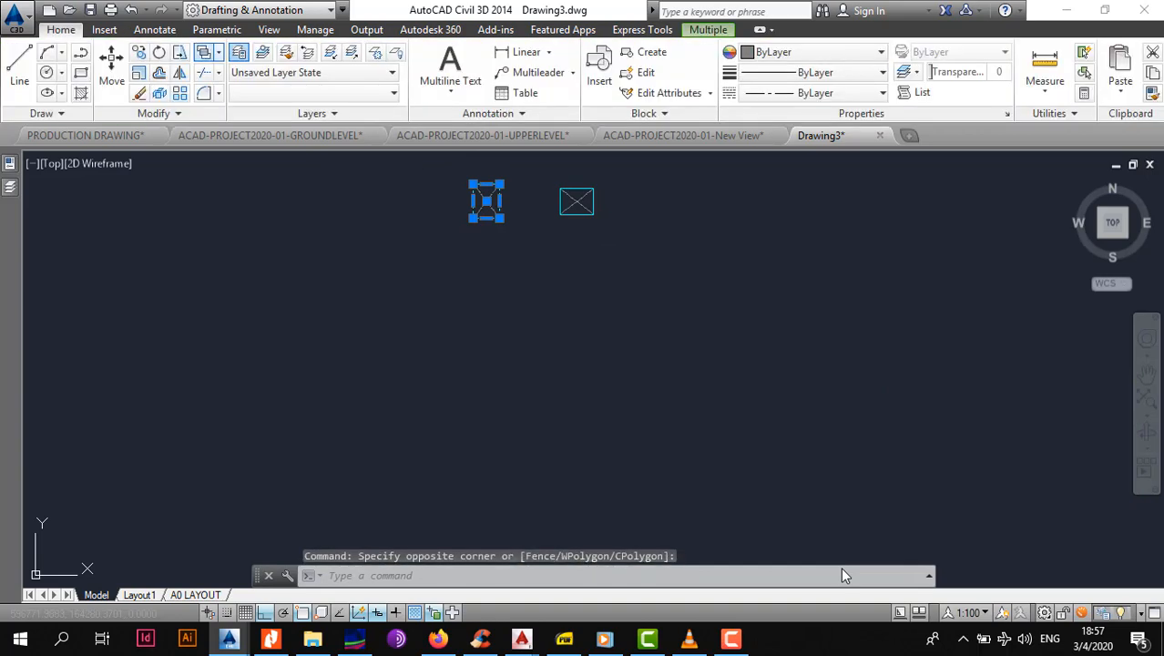
{"action": "left_click", "coordinate": [139, 52]}
{"action": "scroll", "coordinate": [468, 190], "scroll_direction": "up", "scroll_amount": 4}
{"action": "left_click", "coordinate": [481, 176]}
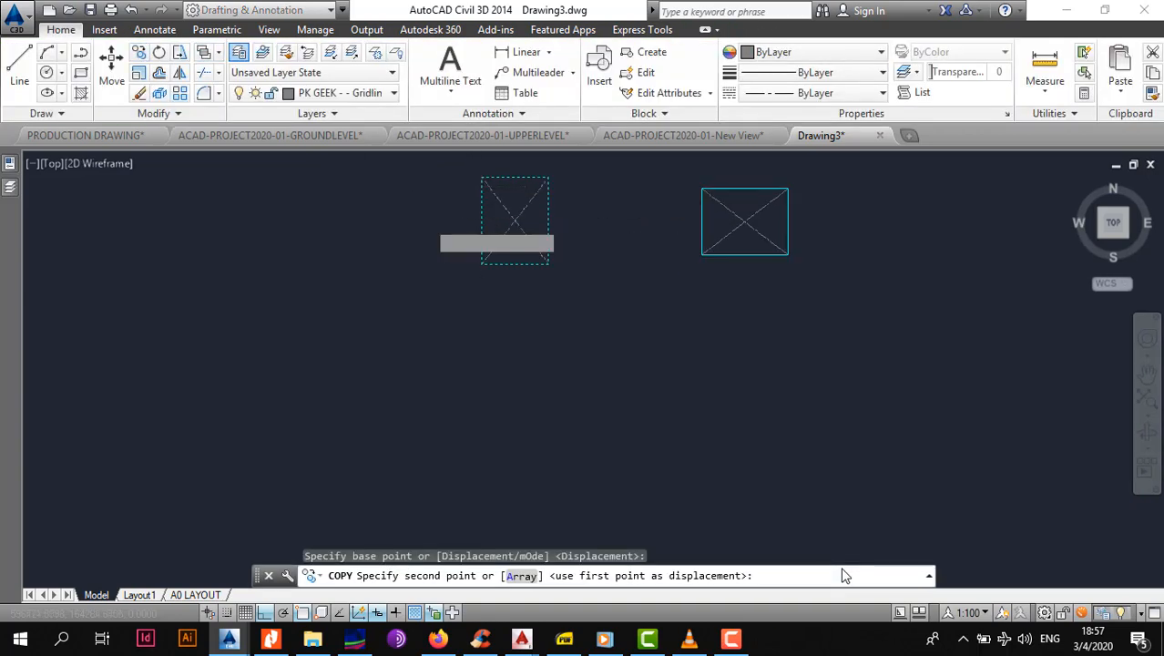
{"action": "scroll", "coordinate": [425, 225], "scroll_direction": "down", "scroll_amount": 8}
{"action": "middle_click_drag", "start_coordinate": [283, 360], "coordinate": [283, 238]}
{"action": "scroll", "coordinate": [386, 408], "scroll_direction": "up", "scroll_amount": 4}
{"action": "left_click", "coordinate": [334, 411]}
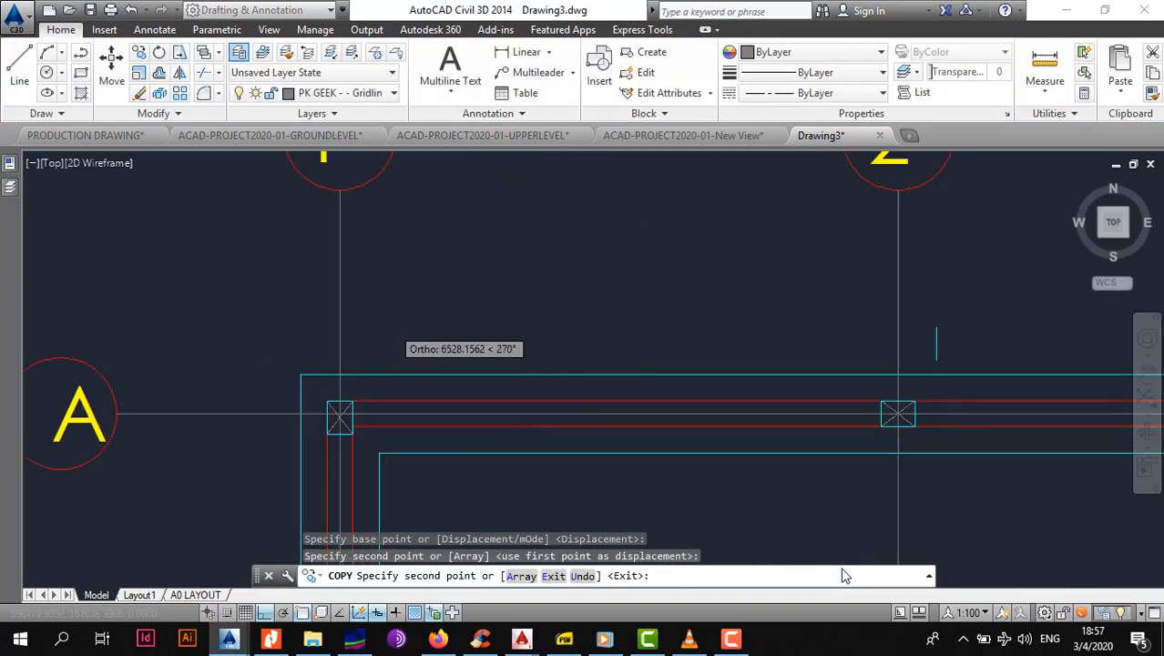
{"action": "scroll", "coordinate": [395, 331], "scroll_direction": "down", "scroll_amount": 4}
{"action": "key", "text": "Escape"}
Copy the column symbol at A-1 by its lower-left corner to the outer wall corner at gridlines B and 1.
{"action": "scroll", "coordinate": [385, 380], "scroll_direction": "up", "scroll_amount": 3}
{"action": "left_click", "coordinate": [306, 278]}
{"action": "left_click", "coordinate": [411, 395]}
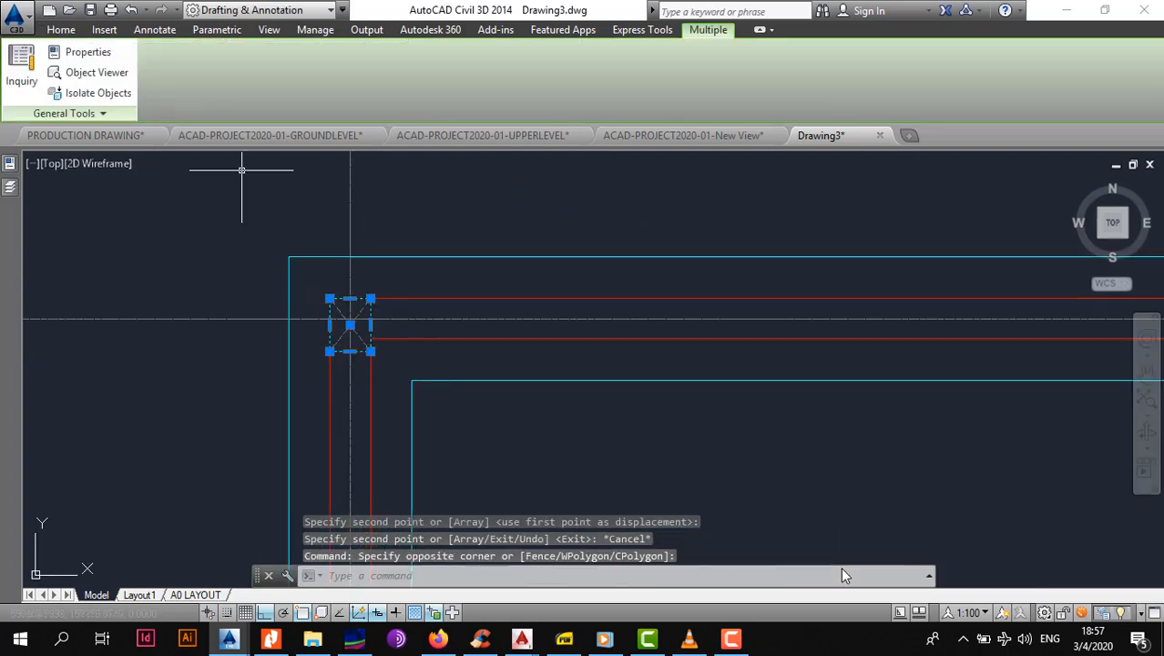
{"action": "left_click", "coordinate": [138, 52]}
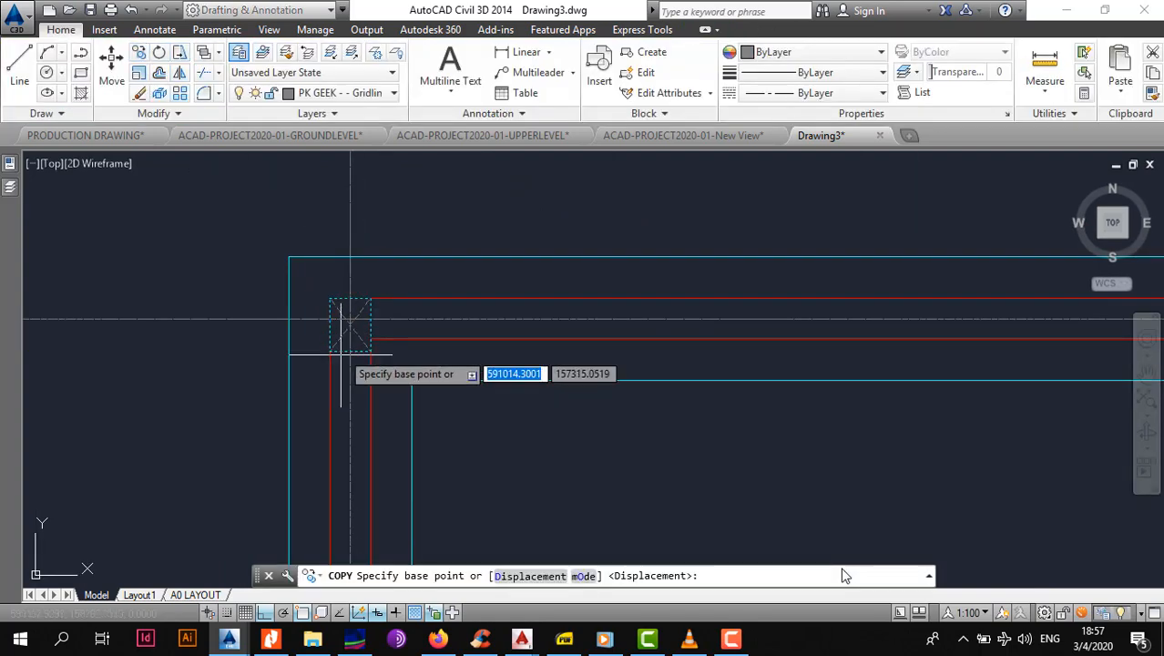
{"action": "left_click", "coordinate": [329, 351]}
{"action": "scroll", "coordinate": [343, 368], "scroll_direction": "down", "scroll_amount": 5}
{"action": "middle_click_drag", "start_coordinate": [331, 495], "coordinate": [367, 337]}
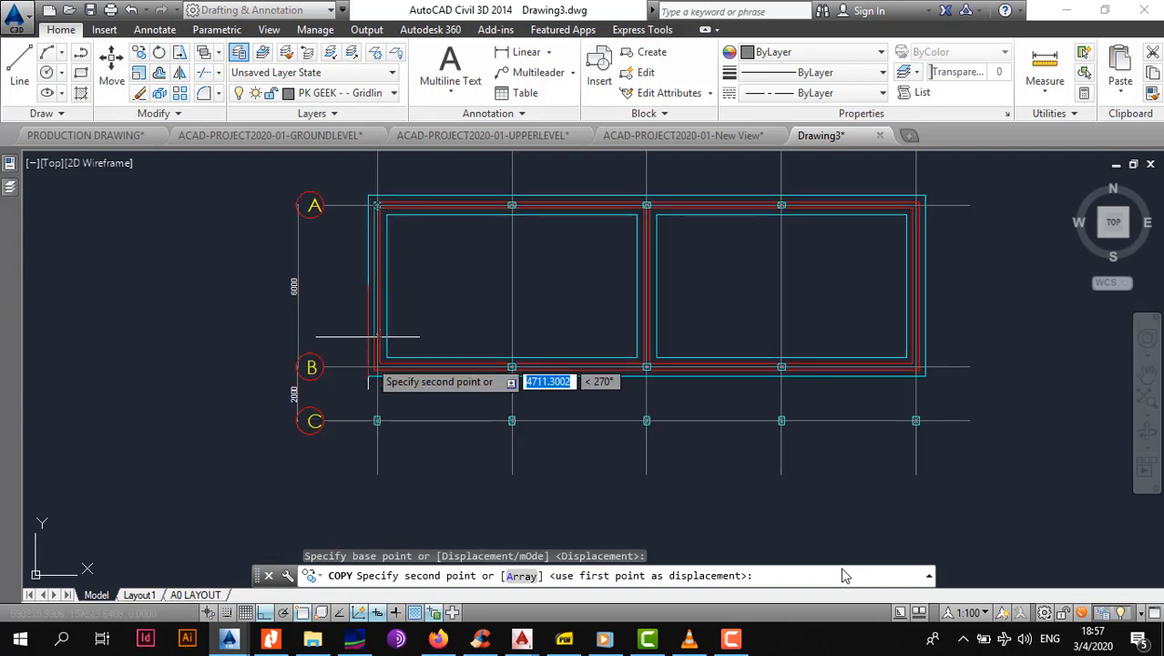
{"action": "scroll", "coordinate": [373, 359], "scroll_direction": "up", "scroll_amount": 5}
{"action": "left_click", "coordinate": [383, 386]}
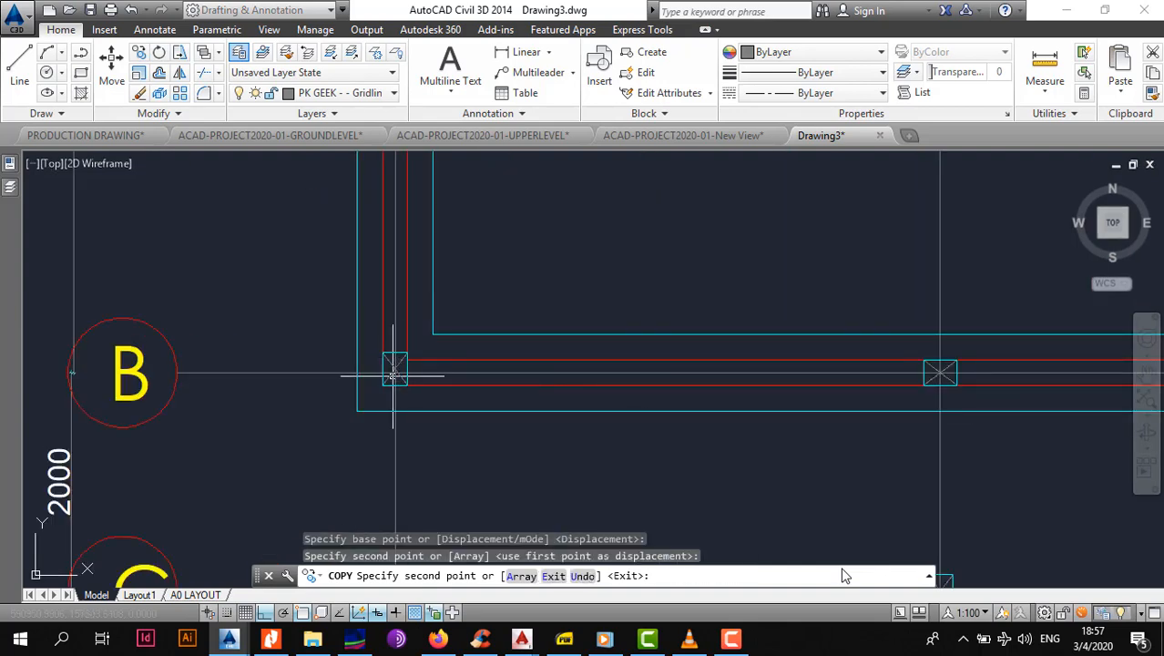
{"action": "key", "text": "Escape"}
Copy the column symbol at B-1 by its lower-right corner to the outer wall corner at gridlines B and 5.
{"action": "scroll", "coordinate": [392, 369], "scroll_direction": "up", "scroll_amount": 2}
{"action": "left_click", "coordinate": [355, 314]}
{"action": "left_click", "coordinate": [496, 438]}
{"action": "left_click", "coordinate": [62, 30]}
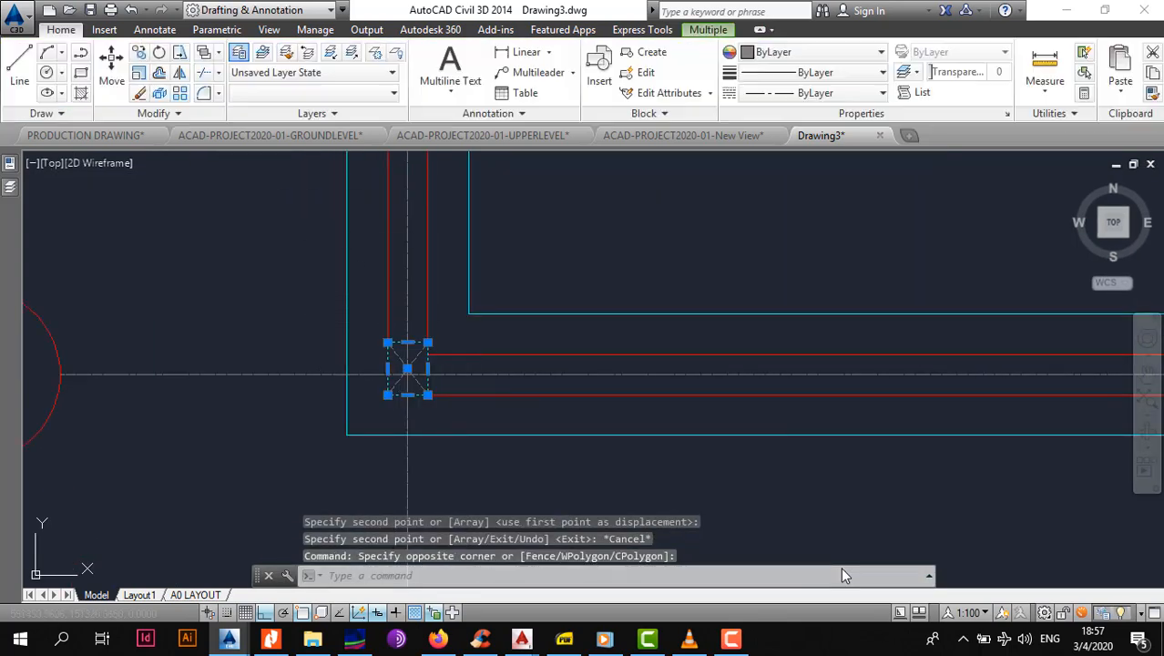
{"action": "left_click", "coordinate": [138, 52]}
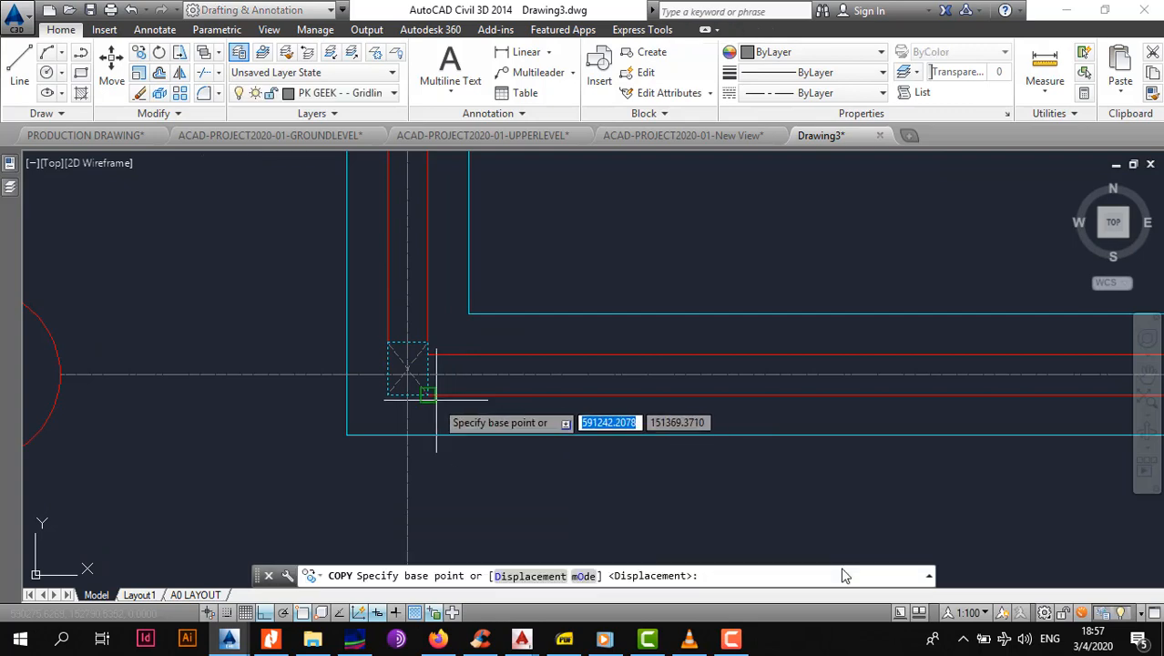
{"action": "left_click", "coordinate": [431, 396]}
{"action": "scroll", "coordinate": [432, 397], "scroll_direction": "down", "scroll_amount": 7}
{"action": "middle_click_drag", "start_coordinate": [693, 401], "coordinate": [507, 369]}
{"action": "scroll", "coordinate": [781, 376], "scroll_direction": "up", "scroll_amount": 6}
{"action": "scroll", "coordinate": [754, 362], "scroll_direction": "up", "scroll_amount": 2}
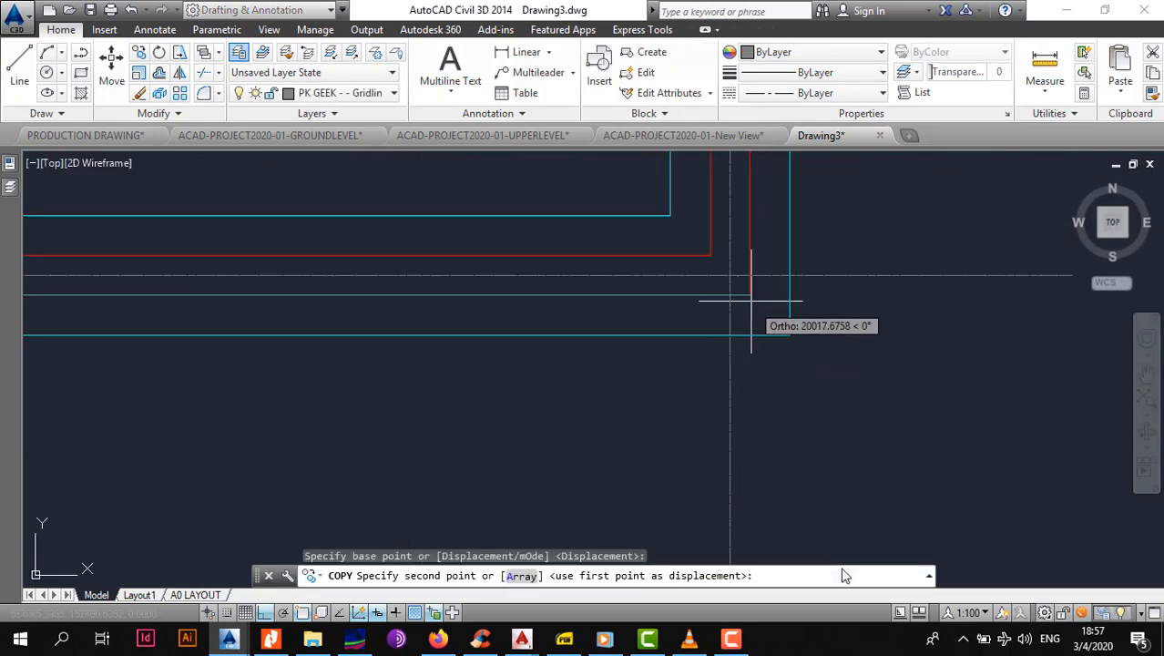
{"action": "left_click", "coordinate": [750, 294]}
{"action": "scroll", "coordinate": [726, 352], "scroll_direction": "down", "scroll_amount": 6}
{"action": "key", "text": "Escape"}
Copy the column symbol at B-5 by its upper-right corner to the outer wall corner at gridlines A and 5.
{"action": "scroll", "coordinate": [721, 349], "scroll_direction": "up", "scroll_amount": 6}
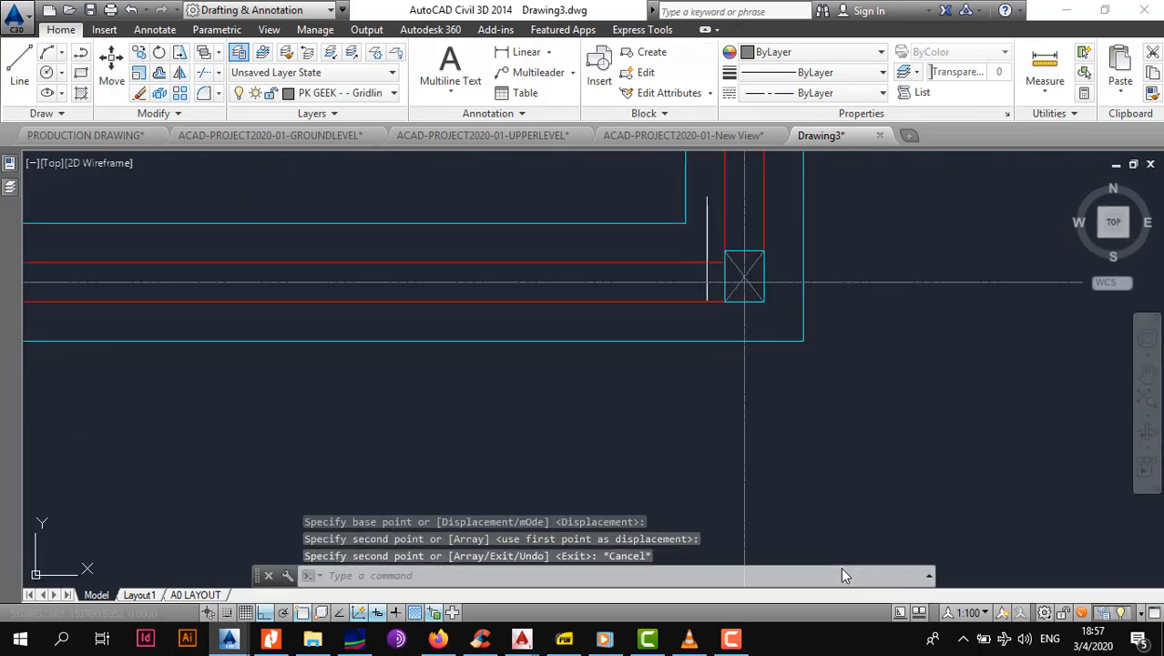
{"action": "left_click", "coordinate": [705, 233]}
{"action": "left_click", "coordinate": [784, 323]}
{"action": "left_click", "coordinate": [62, 30]}
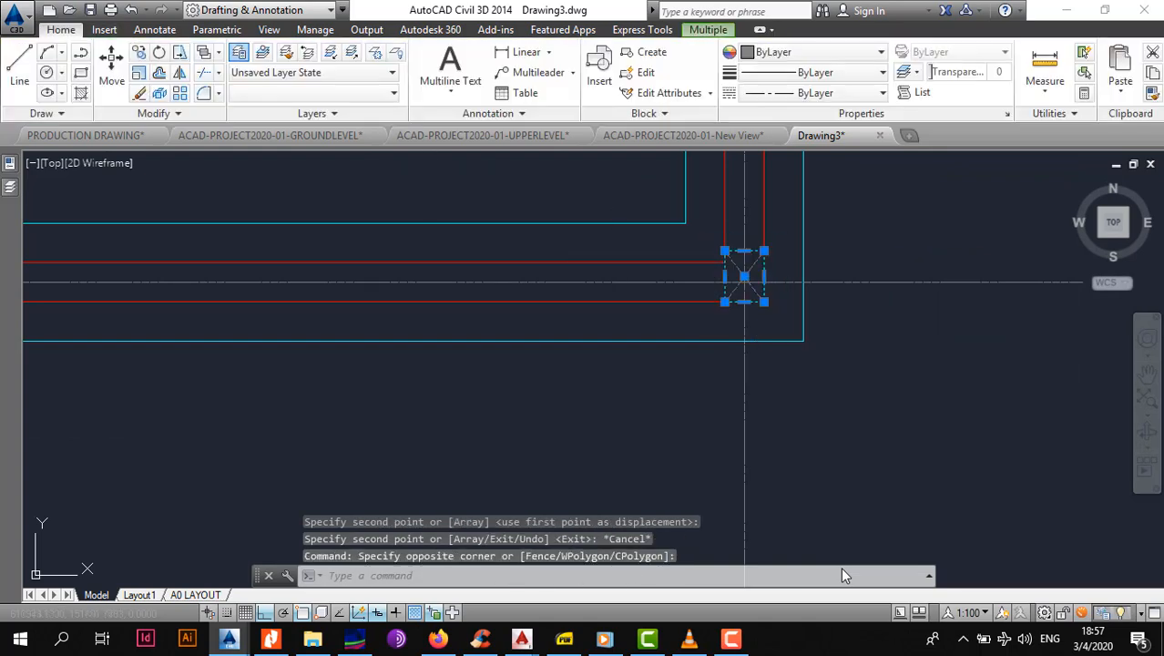
{"action": "left_click", "coordinate": [765, 251]}
{"action": "scroll", "coordinate": [758, 327], "scroll_direction": "down", "scroll_amount": 6}
{"action": "middle_click_drag", "start_coordinate": [762, 299], "coordinate": [756, 458]}
{"action": "scroll", "coordinate": [745, 278], "scroll_direction": "up", "scroll_amount": 4}
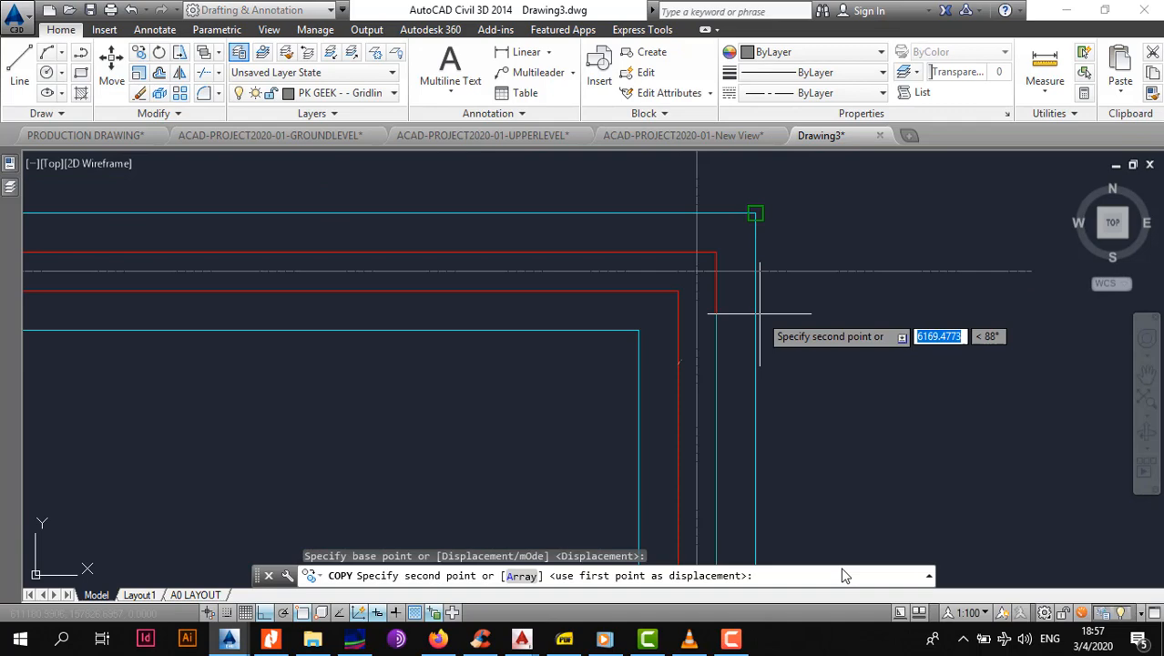
{"action": "left_click", "coordinate": [707, 253]}
{"action": "scroll", "coordinate": [707, 253], "scroll_direction": "down", "scroll_amount": 4}
{"action": "key", "text": "Escape"}
{"action": "scroll", "coordinate": [633, 293], "scroll_direction": "down", "scroll_amount": 2}
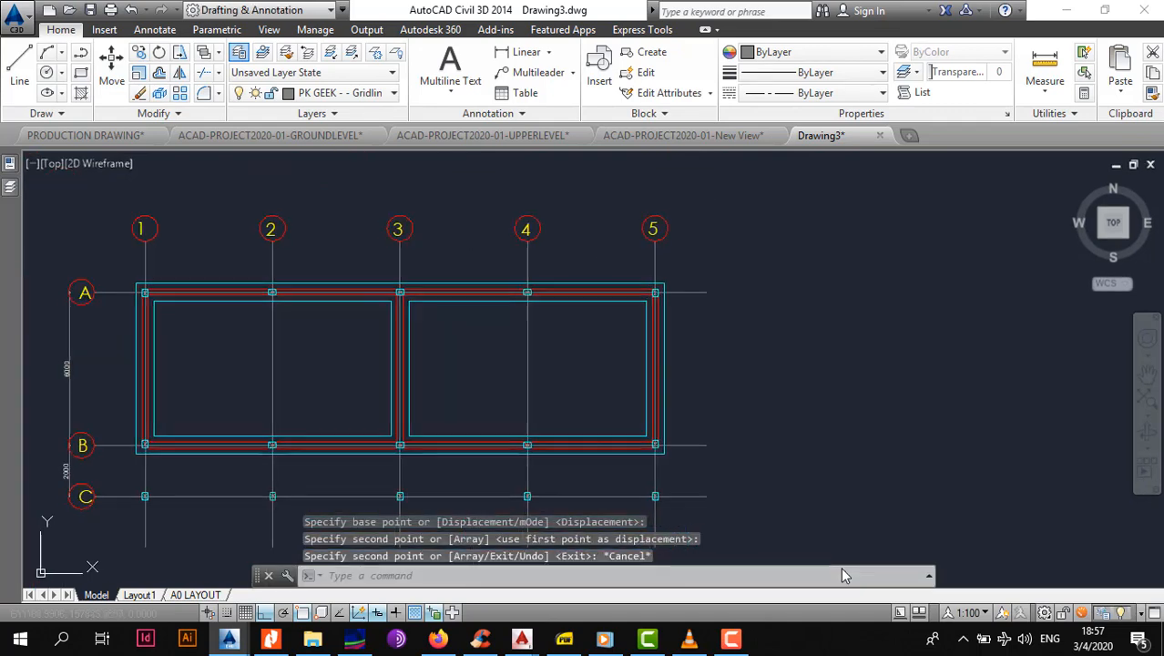
Draw a rectangle 1000 long and 1000 wide above the plan, beside the two loose column symbols.
{"action": "middle_click_drag", "start_coordinate": [395, 256], "coordinate": [550, 214]}
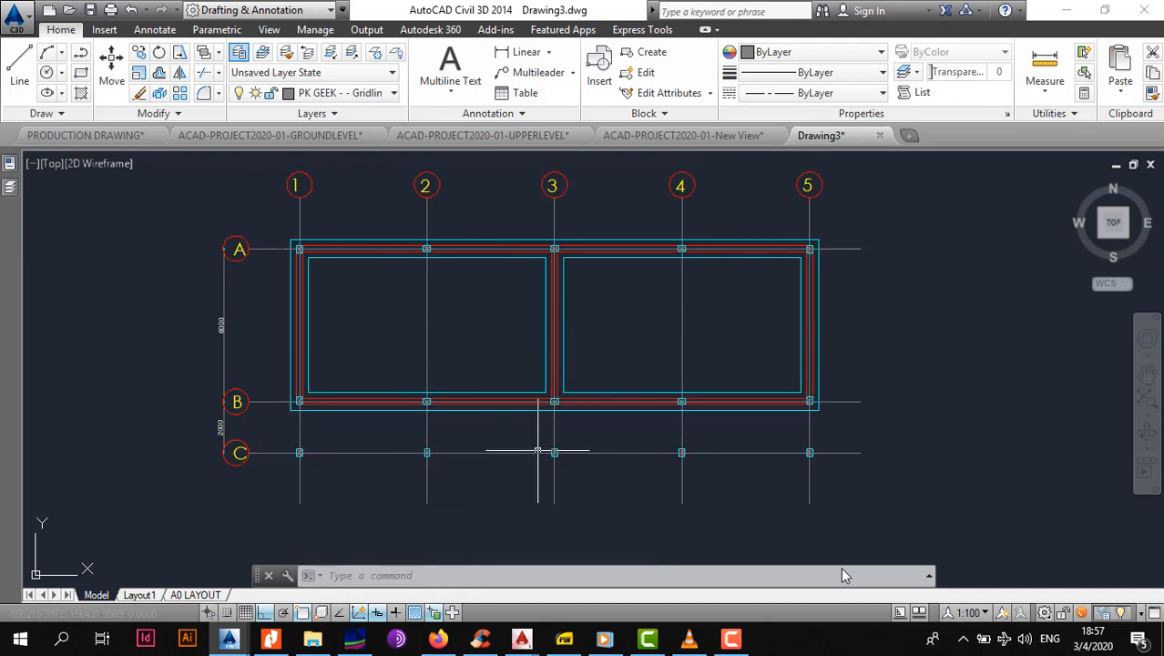
{"action": "middle_click_drag", "start_coordinate": [454, 356], "coordinate": [535, 357]}
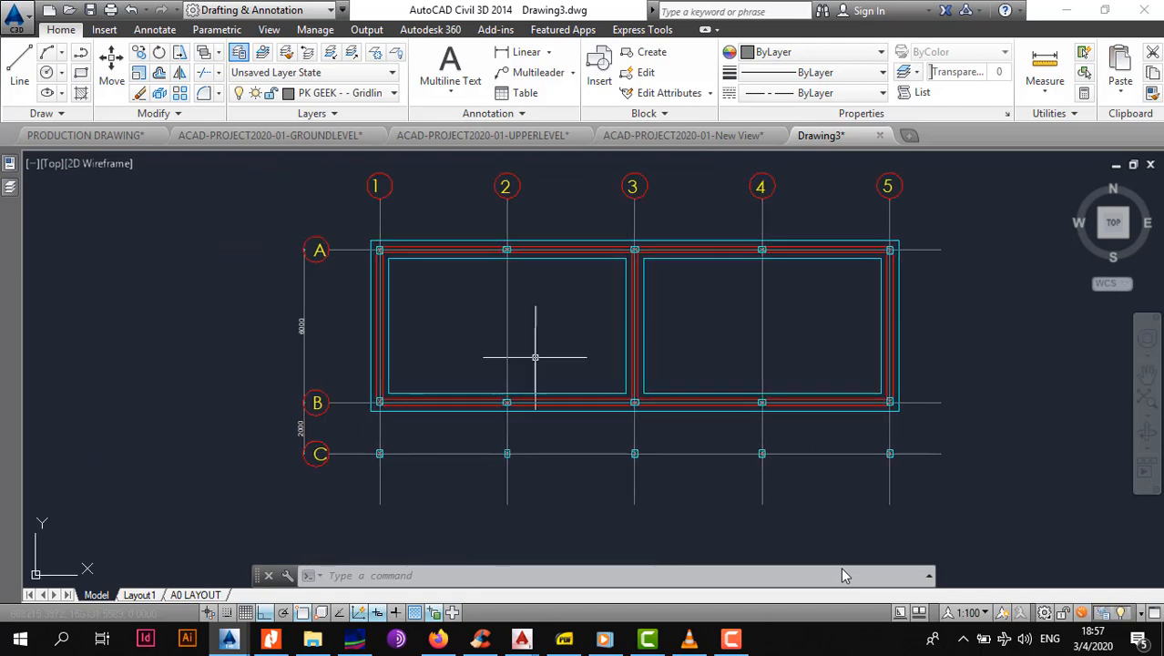
{"action": "scroll", "coordinate": [471, 255], "scroll_direction": "up", "scroll_amount": 2}
{"action": "scroll", "coordinate": [469, 248], "scroll_direction": "down", "scroll_amount": 2}
{"action": "middle_click_drag", "start_coordinate": [498, 191], "coordinate": [453, 366]}
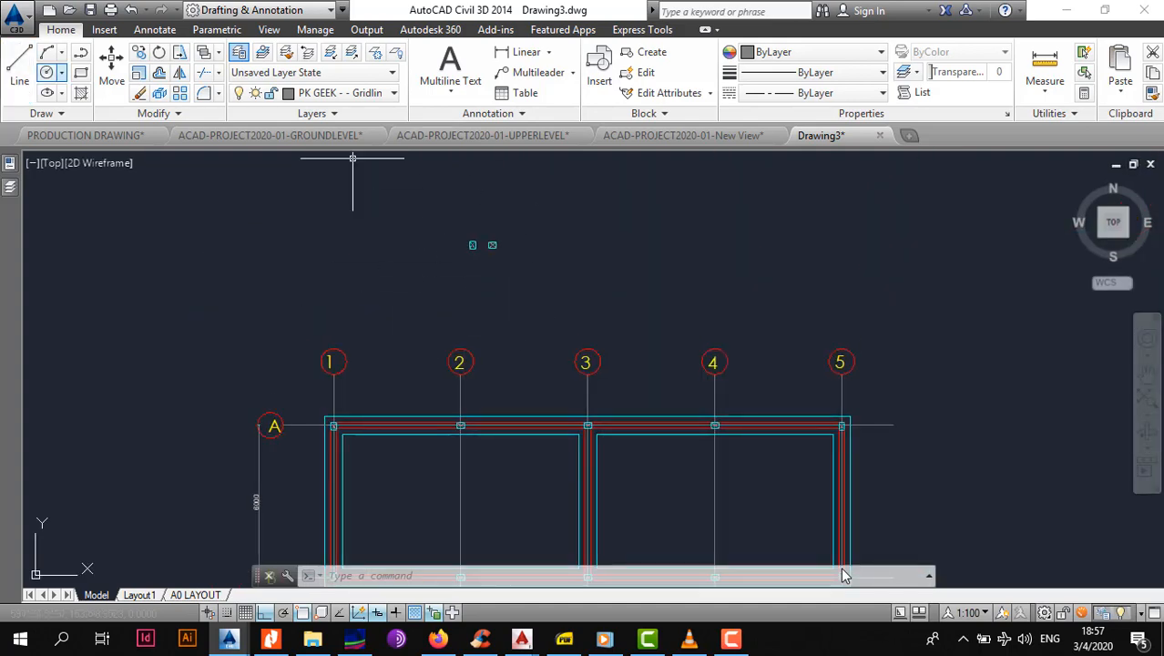
{"action": "left_click", "coordinate": [81, 72]}
{"action": "scroll", "coordinate": [524, 269], "scroll_direction": "up", "scroll_amount": 2}
{"action": "middle_click_drag", "start_coordinate": [525, 266], "coordinate": [531, 313]}
{"action": "left_click", "coordinate": [537, 266]}
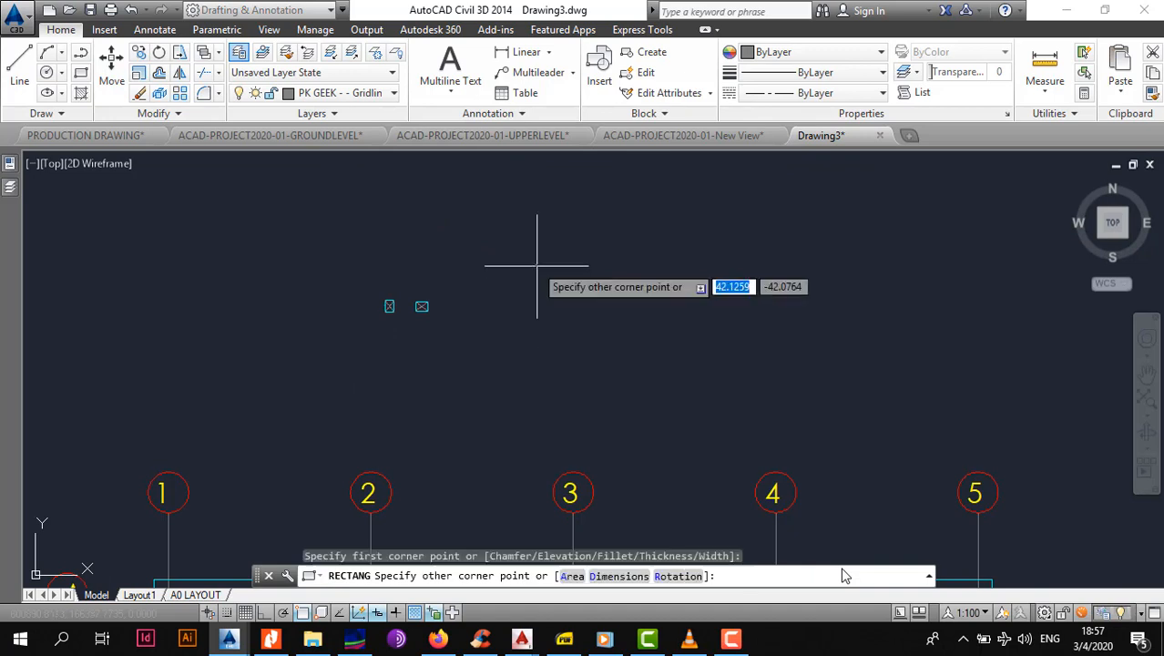
{"action": "type", "text": "d"}
{"action": "key", "text": "Return"}
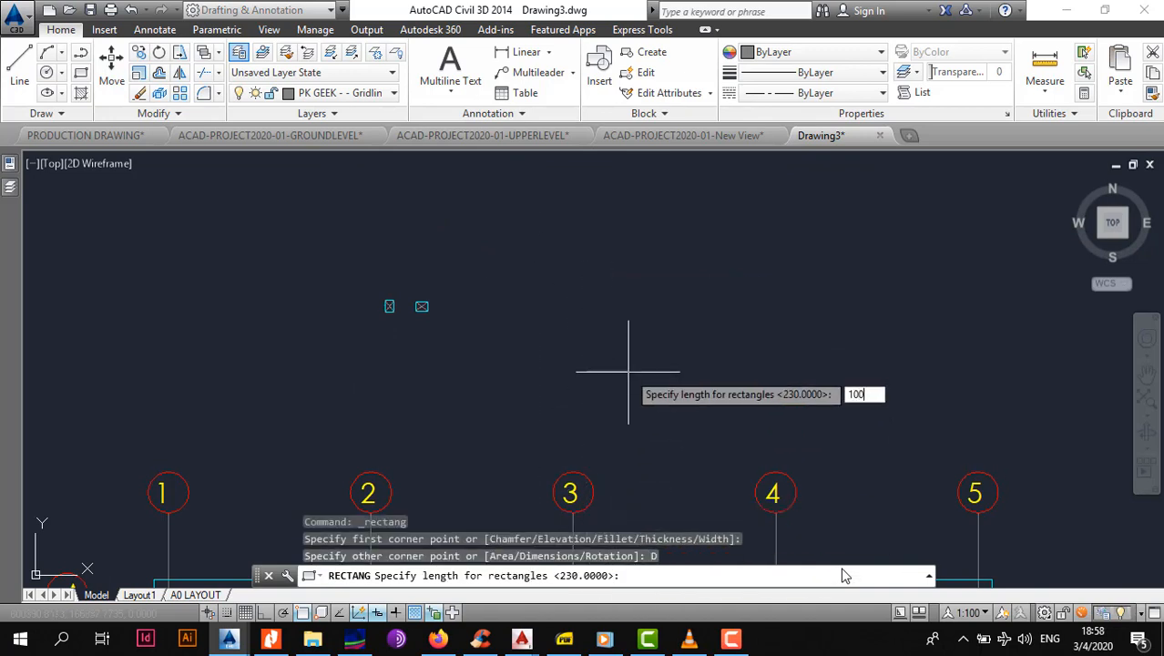
{"action": "key", "text": "Return"}
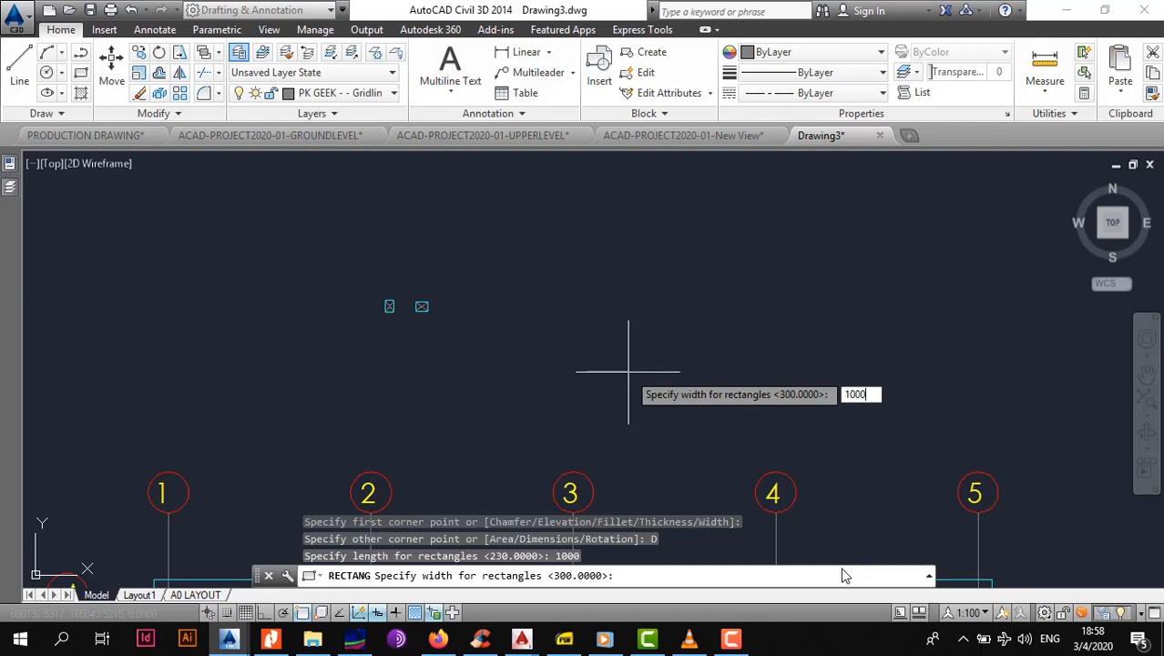
{"action": "type", "text": "1000"}
{"action": "key", "text": "Return"}
{"action": "key", "text": "Escape"}
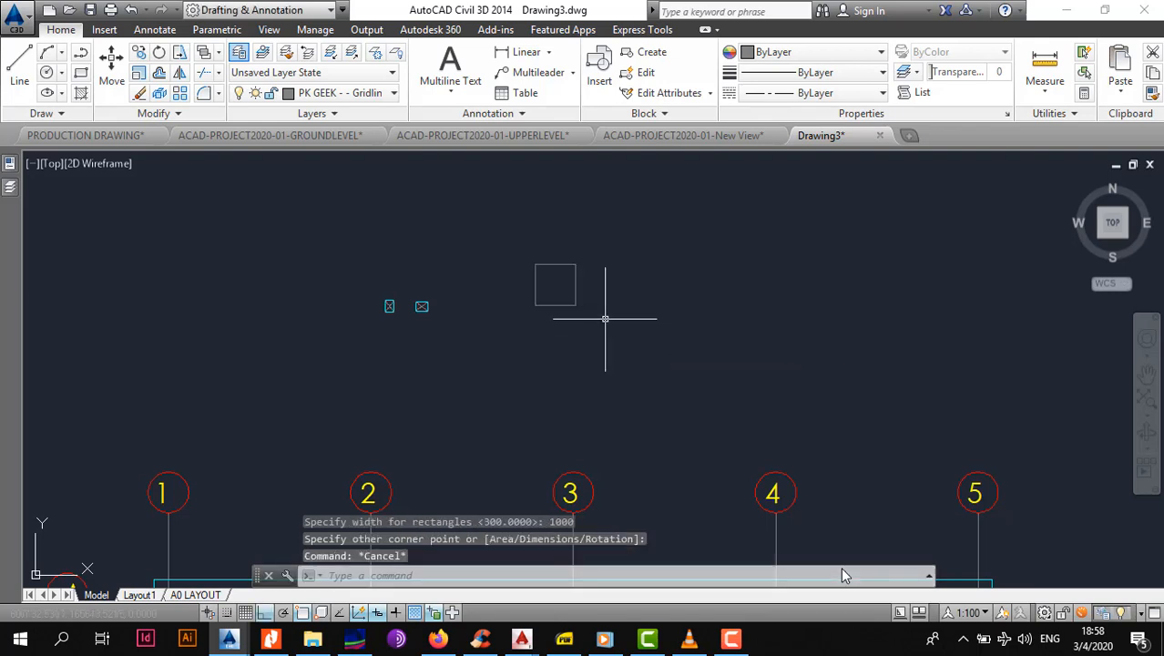
Match the properties of the 1000 by 1000 square to those of the horizontal column symbol's outline.
{"action": "scroll", "coordinate": [583, 285], "scroll_direction": "up", "scroll_amount": 2}
{"action": "scroll", "coordinate": [310, 340], "scroll_direction": "up", "scroll_amount": 4}
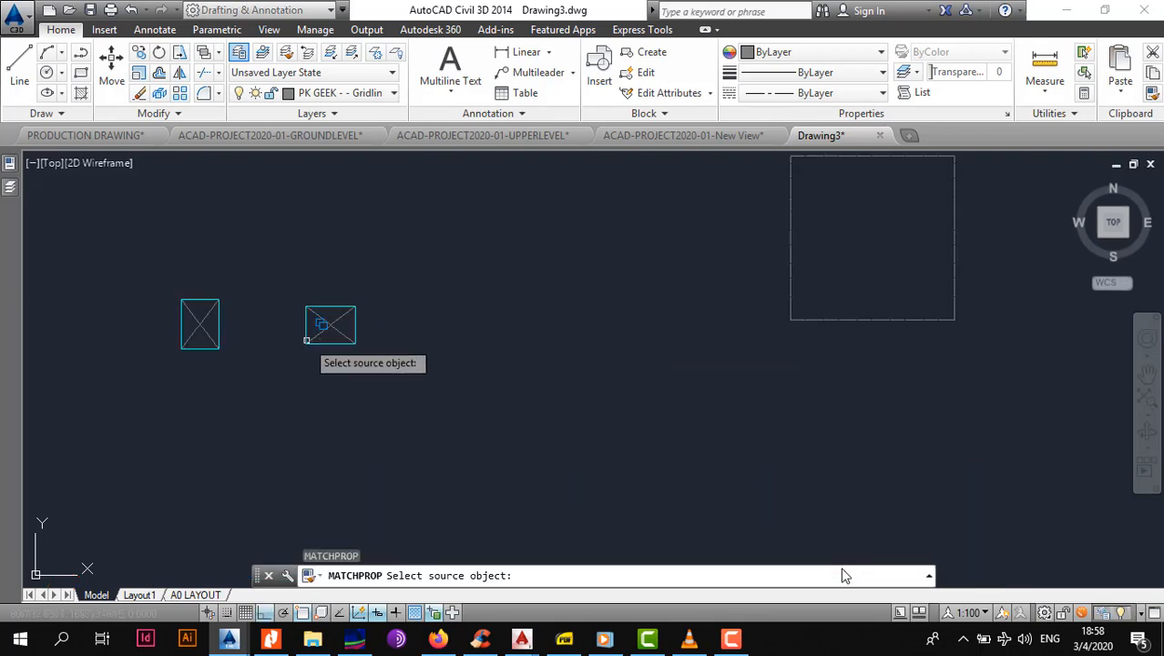
{"action": "left_click", "coordinate": [309, 342]}
{"action": "scroll", "coordinate": [512, 320], "scroll_direction": "down", "scroll_amount": 2}
{"action": "left_click", "coordinate": [732, 281]}
{"action": "left_click", "coordinate": [645, 390]}
{"action": "key", "text": "Escape"}
{"action": "left_click", "coordinate": [872, 288]}
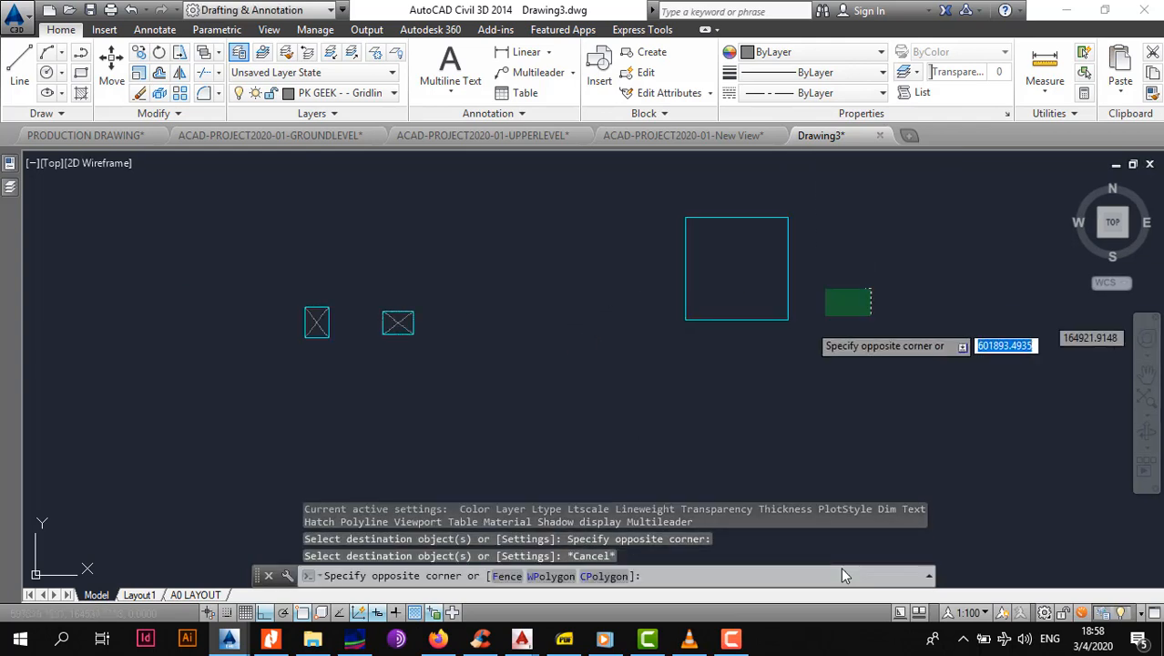
Draw two diagonal lines between opposite corners of the 1000 by 1000 square.
{"action": "left_click", "coordinate": [648, 294]}
{"action": "key", "text": "Escape"}
{"action": "left_click", "coordinate": [19, 69]}
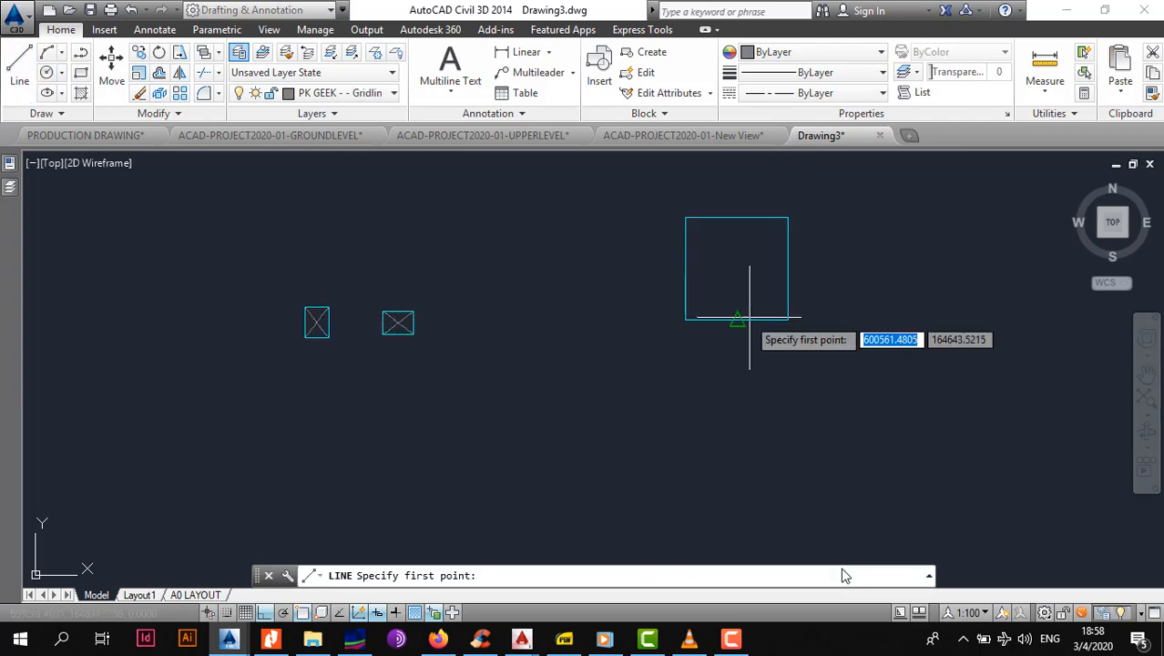
{"action": "left_click", "coordinate": [727, 226]}
{"action": "left_click", "coordinate": [786, 219]}
{"action": "key", "text": "Escape"}
{"action": "right_click", "coordinate": [681, 248]}
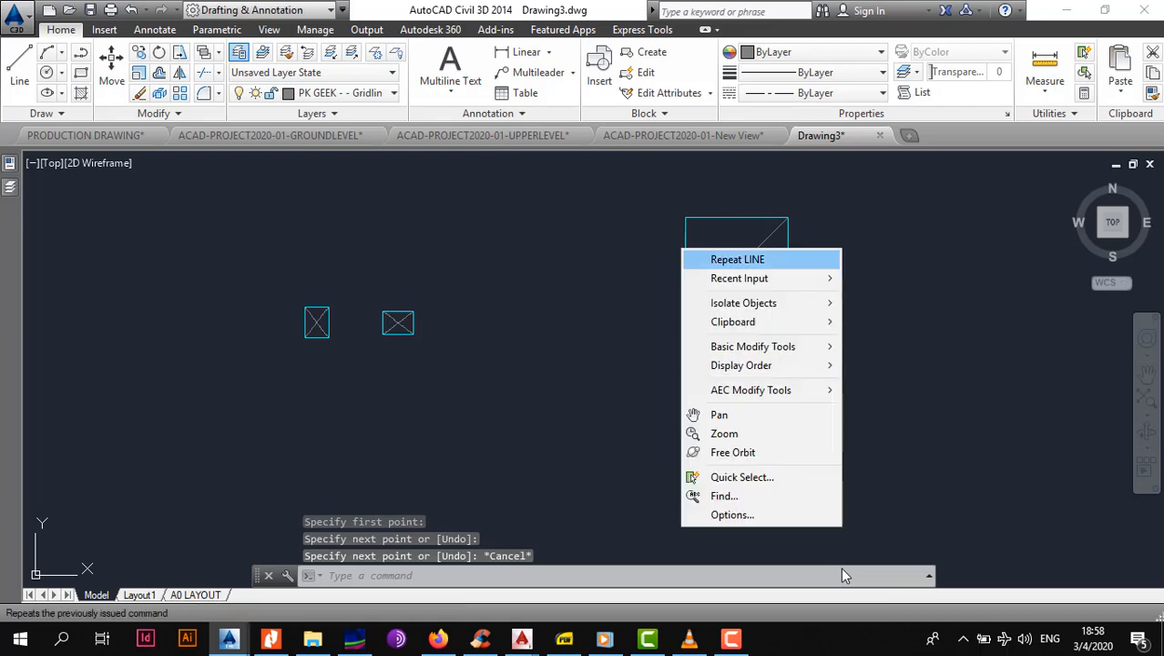
{"action": "left_click", "coordinate": [706, 257]}
{"action": "left_click", "coordinate": [686, 221]}
{"action": "left_click", "coordinate": [789, 319]}
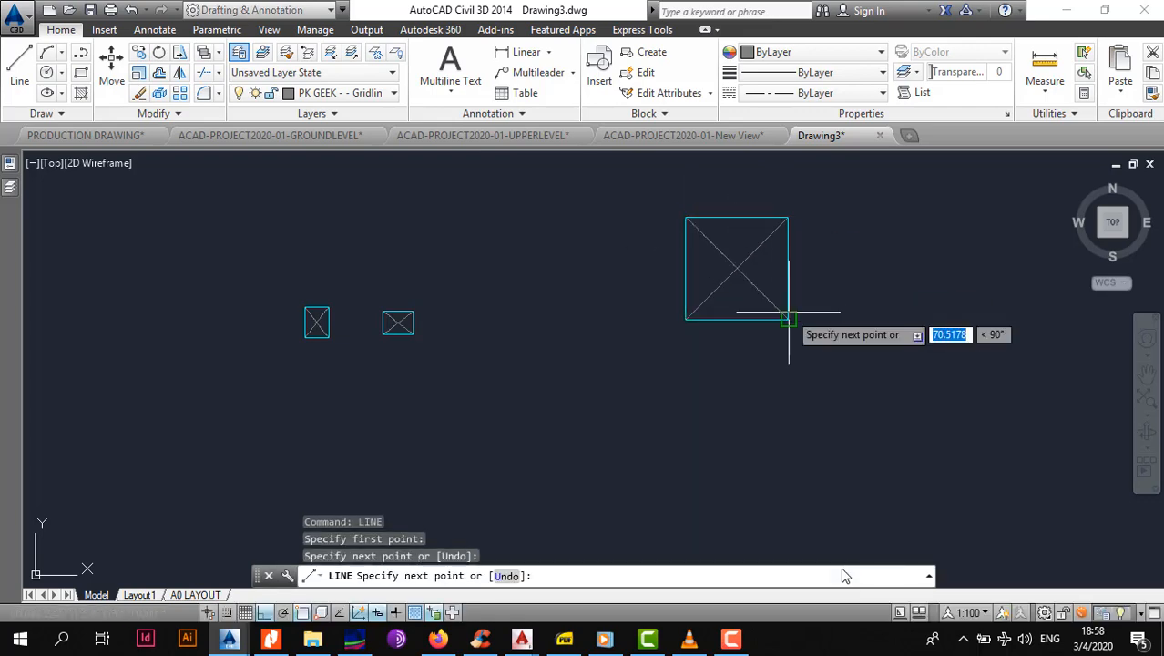
{"action": "key", "text": "Escape"}
Copy the 1000 by 1000 square with its diagonals by its centre onto the column at A-2.
{"action": "scroll", "coordinate": [802, 283], "scroll_direction": "down", "scroll_amount": 3}
{"action": "left_click", "coordinate": [817, 239]}
{"action": "left_click", "coordinate": [771, 330]}
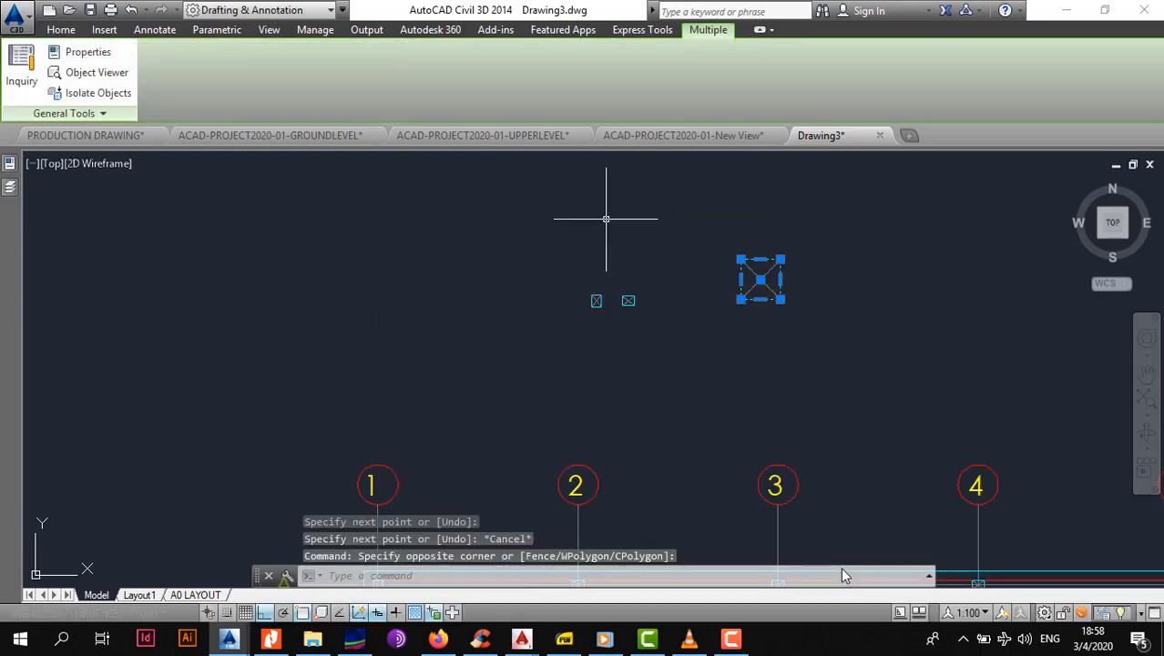
{"action": "scroll", "coordinate": [764, 274], "scroll_direction": "up", "scroll_amount": 2}
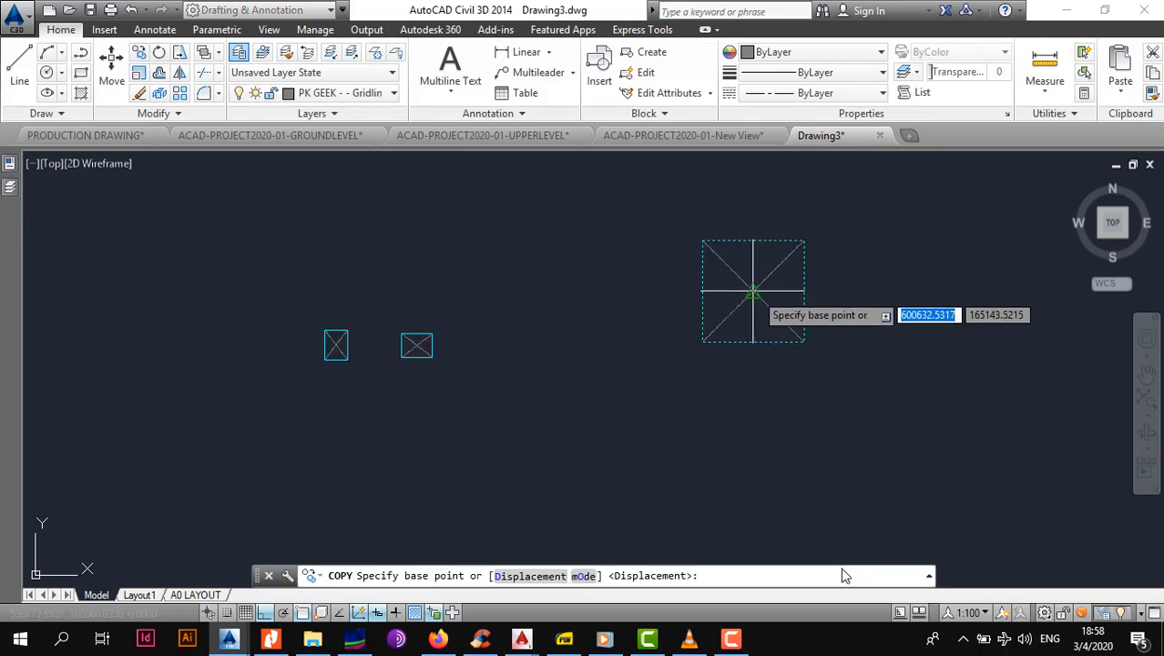
{"action": "left_click", "coordinate": [753, 291]}
{"action": "scroll", "coordinate": [751, 293], "scroll_direction": "down", "scroll_amount": 6}
{"action": "scroll", "coordinate": [697, 351], "scroll_direction": "up", "scroll_amount": 1}
{"action": "scroll", "coordinate": [766, 310], "scroll_direction": "up", "scroll_amount": 8}
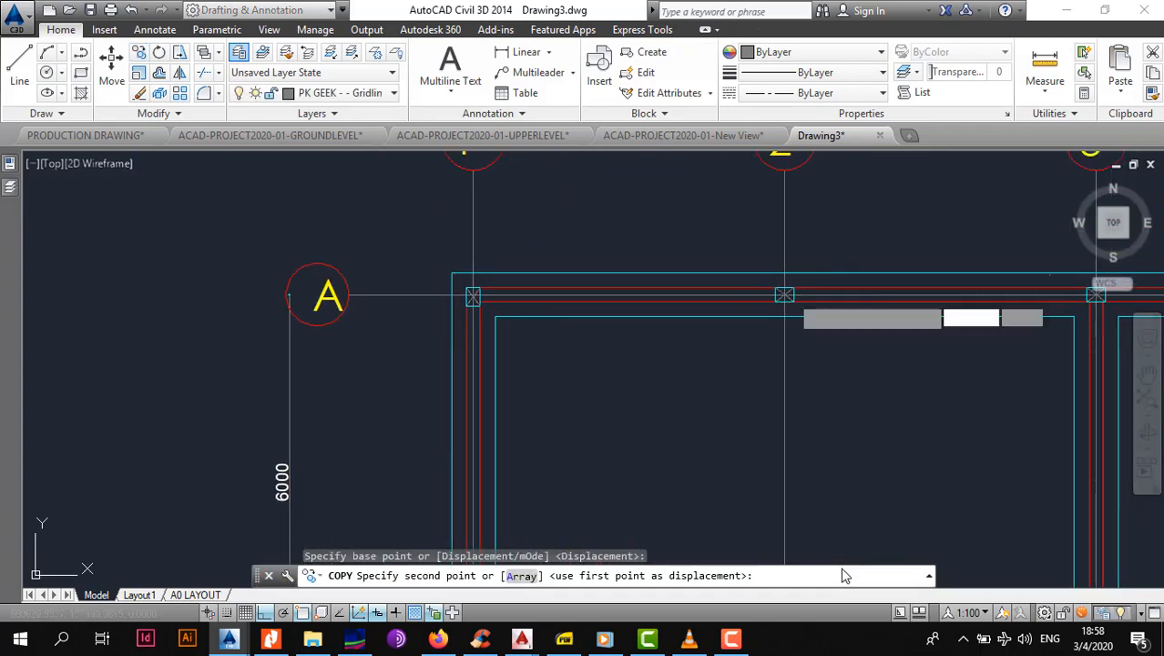
{"action": "left_click", "coordinate": [757, 292]}
Place further copies of the crossed square centred on the columns at A-3 and A-4.
{"action": "scroll", "coordinate": [758, 292], "scroll_direction": "down", "scroll_amount": 12}
{"action": "scroll", "coordinate": [772, 302], "scroll_direction": "up", "scroll_amount": 9}
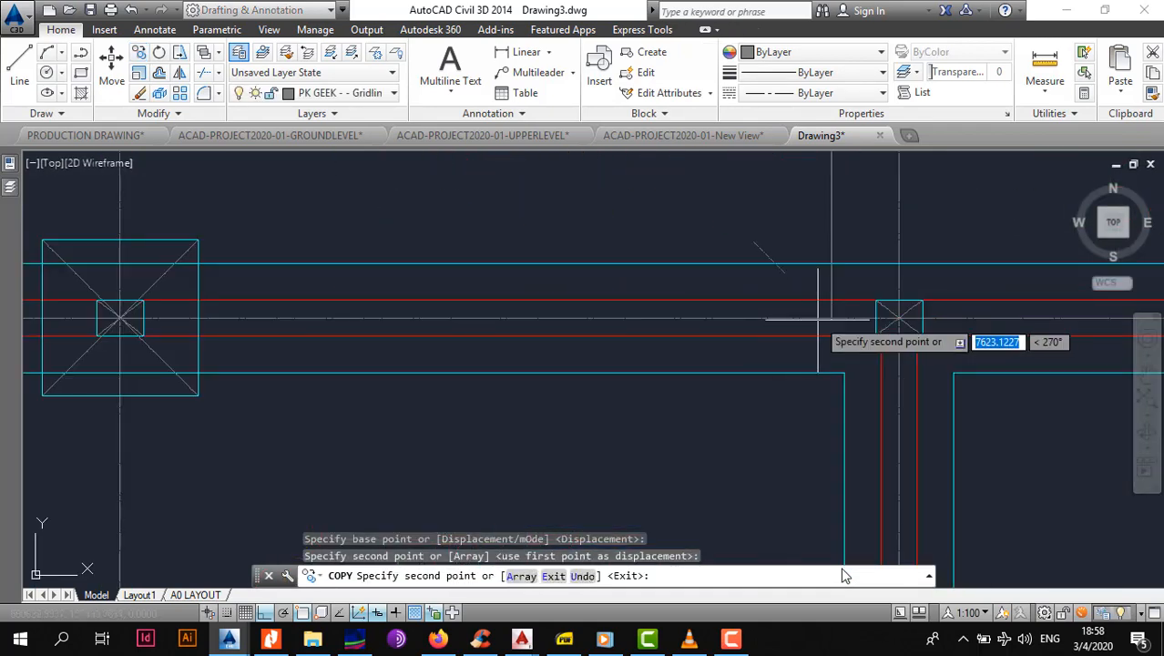
{"action": "left_click", "coordinate": [899, 318]}
{"action": "scroll", "coordinate": [900, 318], "scroll_direction": "down", "scroll_amount": 8}
{"action": "middle_click_drag", "start_coordinate": [1060, 318], "coordinate": [700, 310]}
{"action": "scroll", "coordinate": [700, 310], "scroll_direction": "up", "scroll_amount": 6}
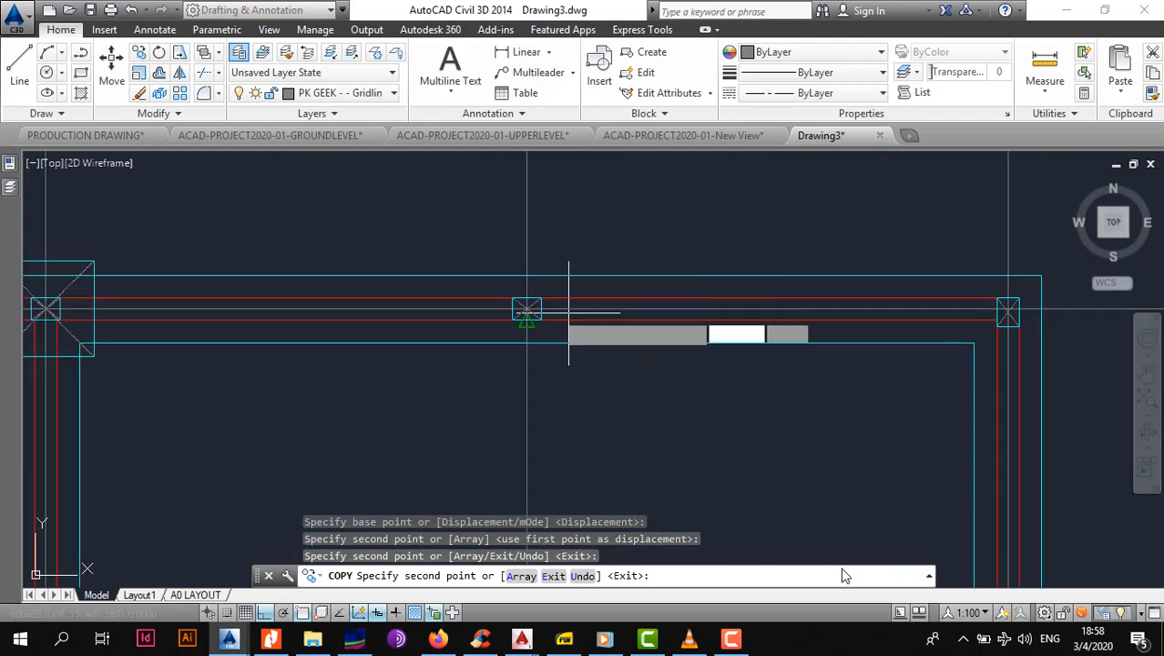
{"action": "left_click", "coordinate": [526, 310]}
Place copies of the crossed square centred on the corner columns at A-5 and B-5.
{"action": "scroll", "coordinate": [527, 309], "scroll_direction": "down", "scroll_amount": 8}
{"action": "scroll", "coordinate": [587, 319], "scroll_direction": "up", "scroll_amount": 7}
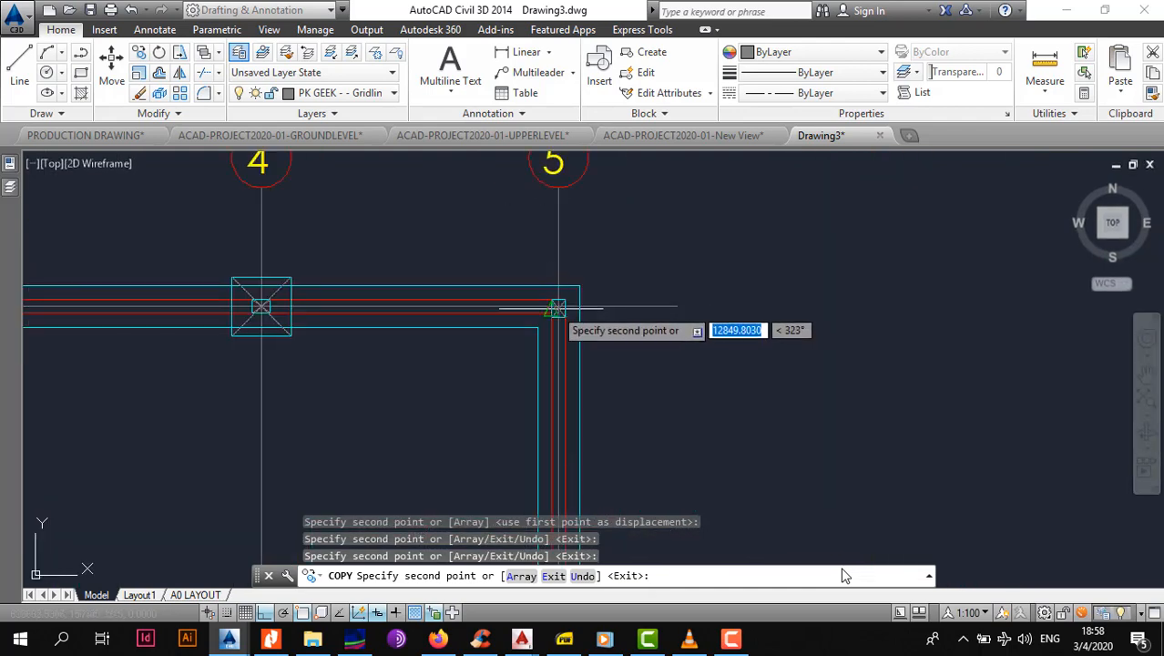
{"action": "scroll", "coordinate": [559, 308], "scroll_direction": "up", "scroll_amount": 3}
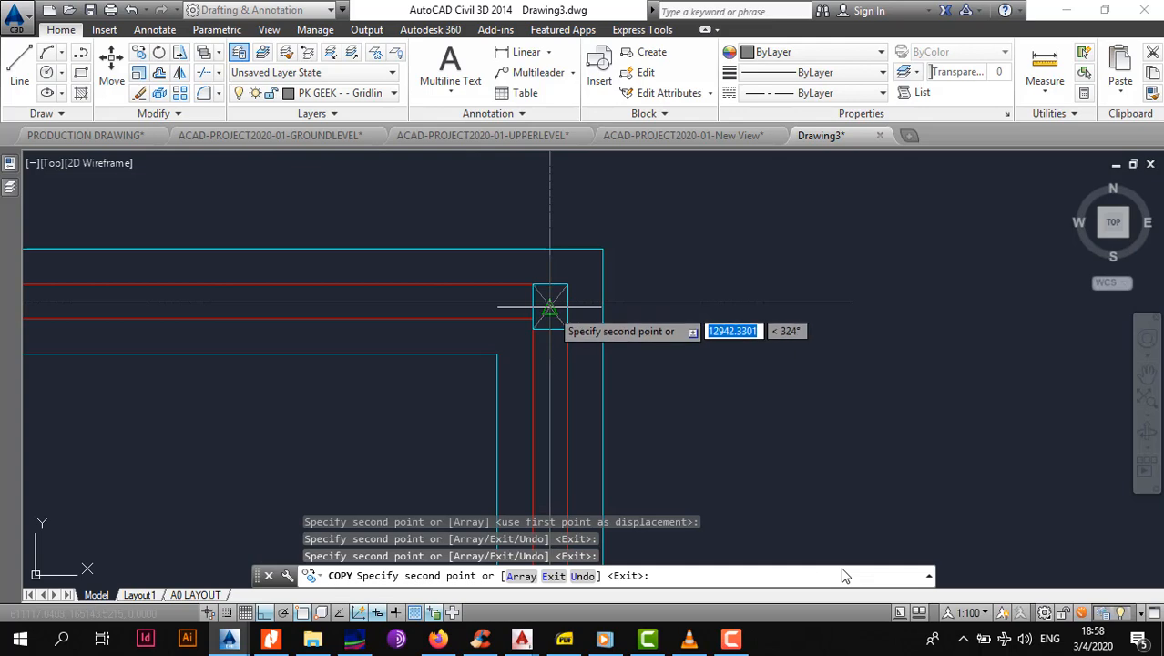
{"action": "scroll", "coordinate": [549, 308], "scroll_direction": "down", "scroll_amount": 6}
{"action": "scroll", "coordinate": [592, 321], "scroll_direction": "up", "scroll_amount": 7}
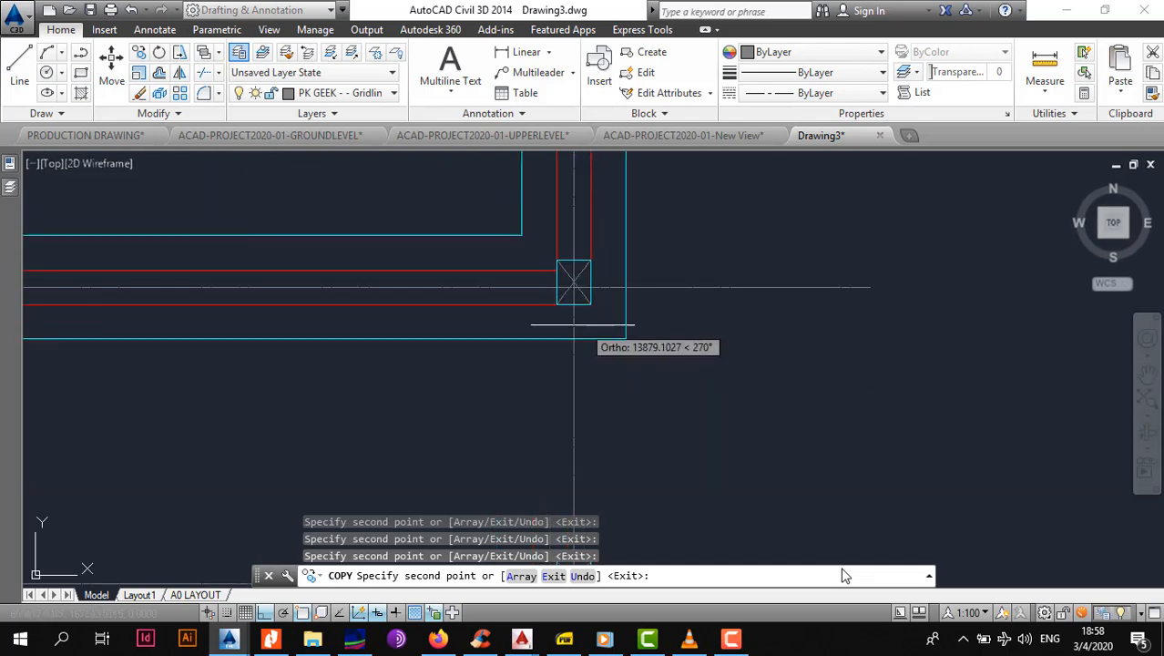
{"action": "scroll", "coordinate": [567, 292], "scroll_direction": "up", "scroll_amount": 6}
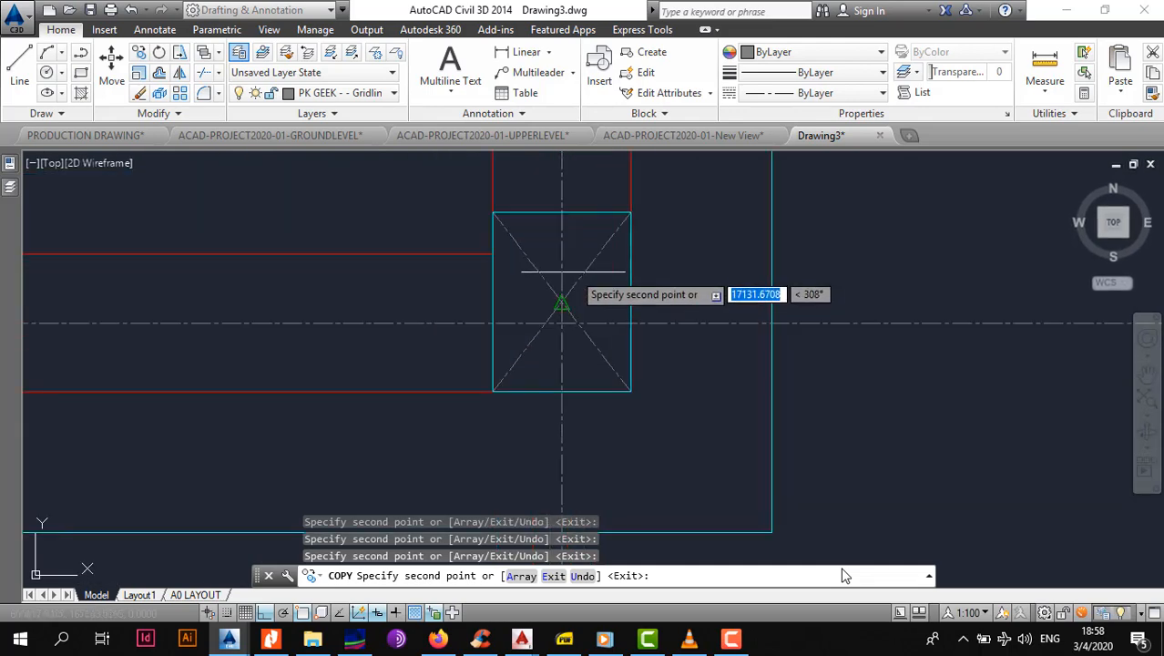
{"action": "left_click", "coordinate": [562, 303]}
Place copies of the crossed square centred on the columns at B-4 and B-3.
{"action": "scroll", "coordinate": [562, 303], "scroll_direction": "down", "scroll_amount": 9}
{"action": "middle_click_drag", "start_coordinate": [312, 314], "coordinate": [519, 317]}
{"action": "scroll", "coordinate": [479, 308], "scroll_direction": "up", "scroll_amount": 6}
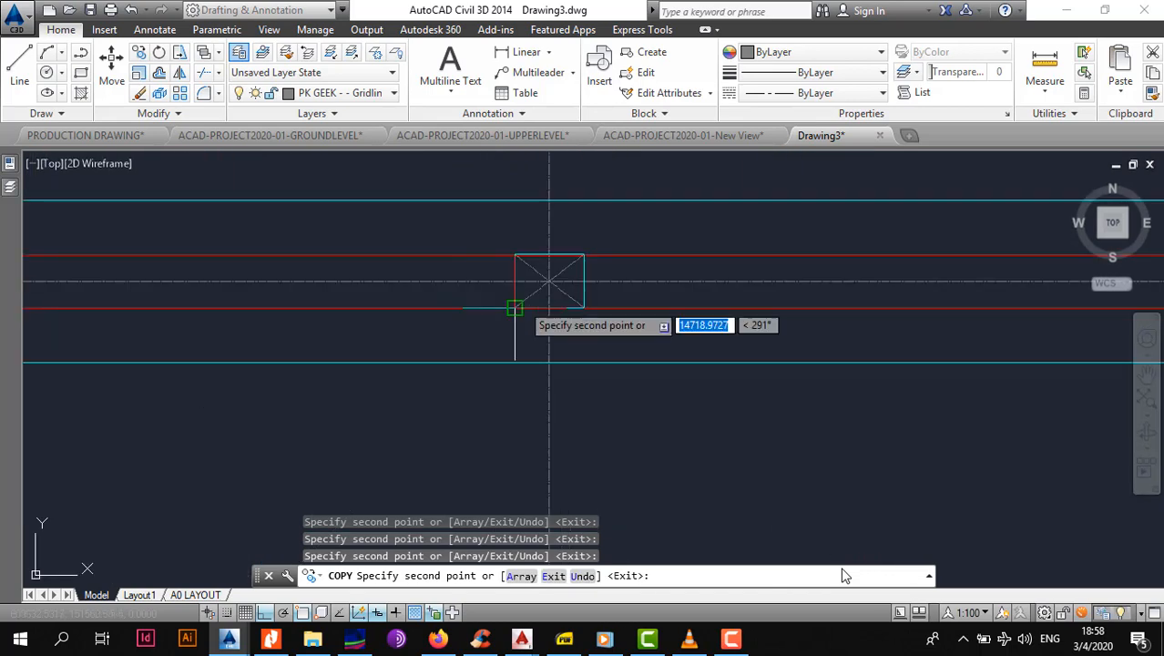
{"action": "scroll", "coordinate": [549, 280], "scroll_direction": "down", "scroll_amount": 6}
{"action": "scroll", "coordinate": [479, 304], "scroll_direction": "up", "scroll_amount": 6}
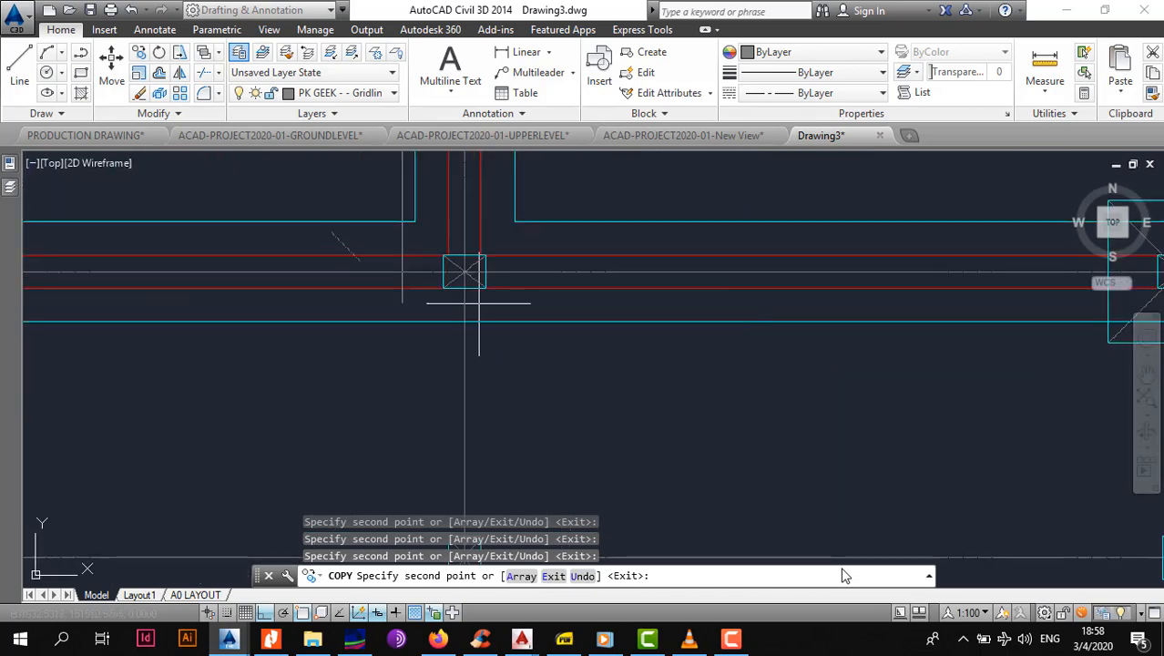
Place copies of the crossed square centred on the columns at B-2 and B-1.
{"action": "scroll", "coordinate": [443, 288], "scroll_direction": "down", "scroll_amount": 6}
{"action": "middle_click_drag", "start_coordinate": [259, 294], "coordinate": [418, 300]}
{"action": "scroll", "coordinate": [419, 299], "scroll_direction": "up", "scroll_amount": 6}
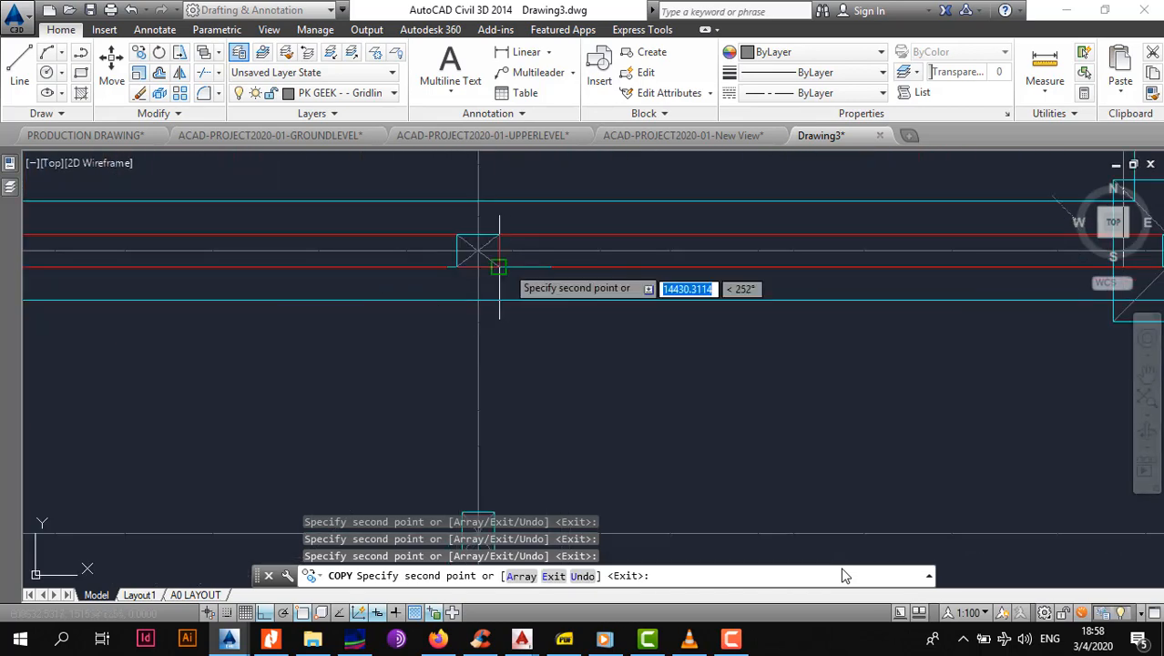
{"action": "left_click", "coordinate": [478, 251]}
{"action": "scroll", "coordinate": [458, 289], "scroll_direction": "down", "scroll_amount": 6}
{"action": "middle_click_drag", "start_coordinate": [277, 293], "coordinate": [403, 311]}
{"action": "scroll", "coordinate": [412, 307], "scroll_direction": "up", "scroll_amount": 10}
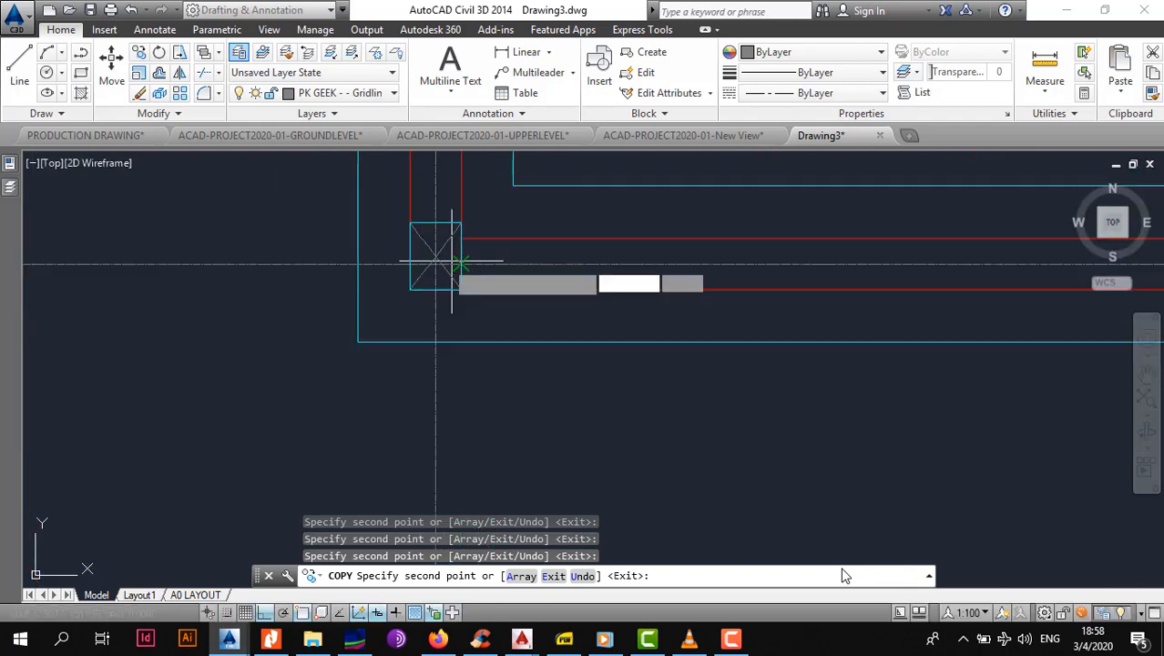
Place copies of the crossed square centred on the columns at C-1 and C-2.
{"action": "scroll", "coordinate": [440, 280], "scroll_direction": "down", "scroll_amount": 6}
{"action": "middle_click_drag", "start_coordinate": [478, 348], "coordinate": [639, 324]}
{"action": "scroll", "coordinate": [371, 337], "scroll_direction": "up", "scroll_amount": 6}
{"action": "scroll", "coordinate": [378, 316], "scroll_direction": "down", "scroll_amount": 5}
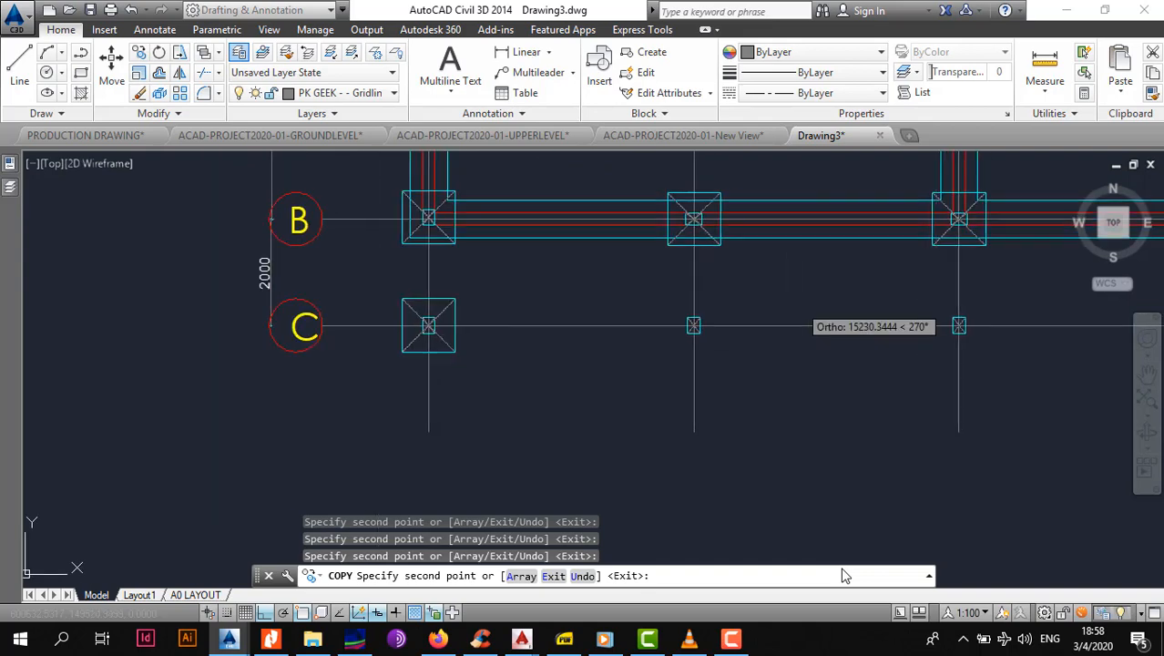
{"action": "middle_click_drag", "start_coordinate": [777, 310], "coordinate": [547, 332]}
{"action": "scroll", "coordinate": [547, 331], "scroll_direction": "up", "scroll_amount": 3}
{"action": "scroll", "coordinate": [429, 336], "scroll_direction": "down", "scroll_amount": 5}
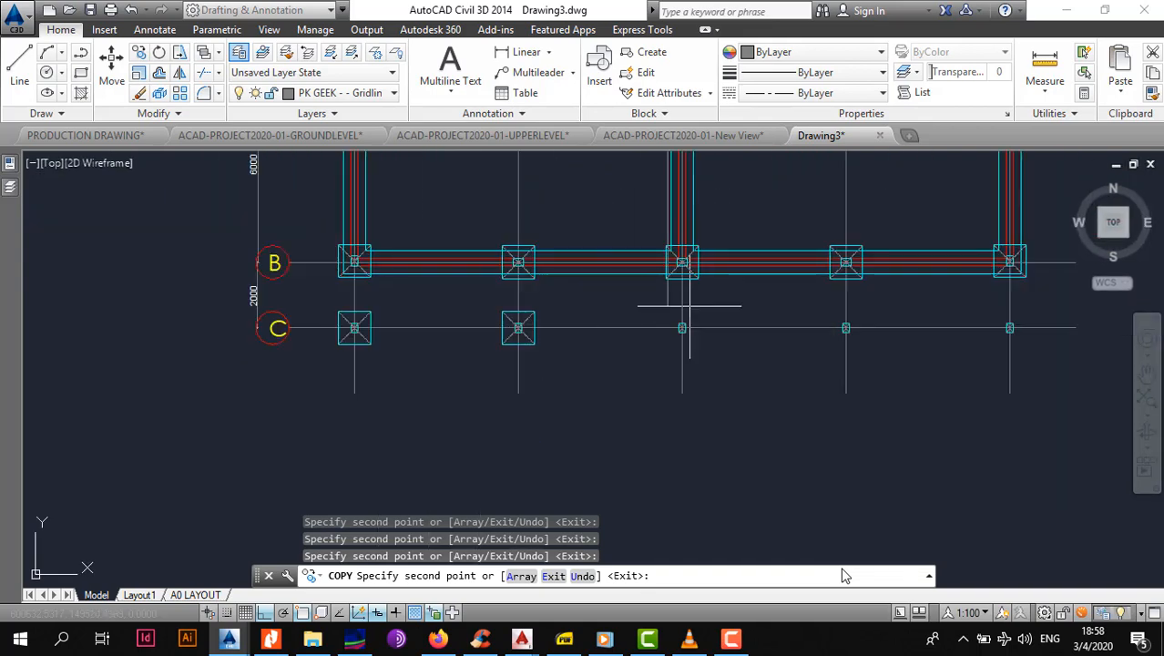
Place copies of the crossed square centred on the remaining gridline C columns, at C-3, C-4 and C-5.
{"action": "scroll", "coordinate": [517, 319], "scroll_direction": "up", "scroll_amount": 5}
{"action": "scroll", "coordinate": [517, 318], "scroll_direction": "down", "scroll_amount": 5}
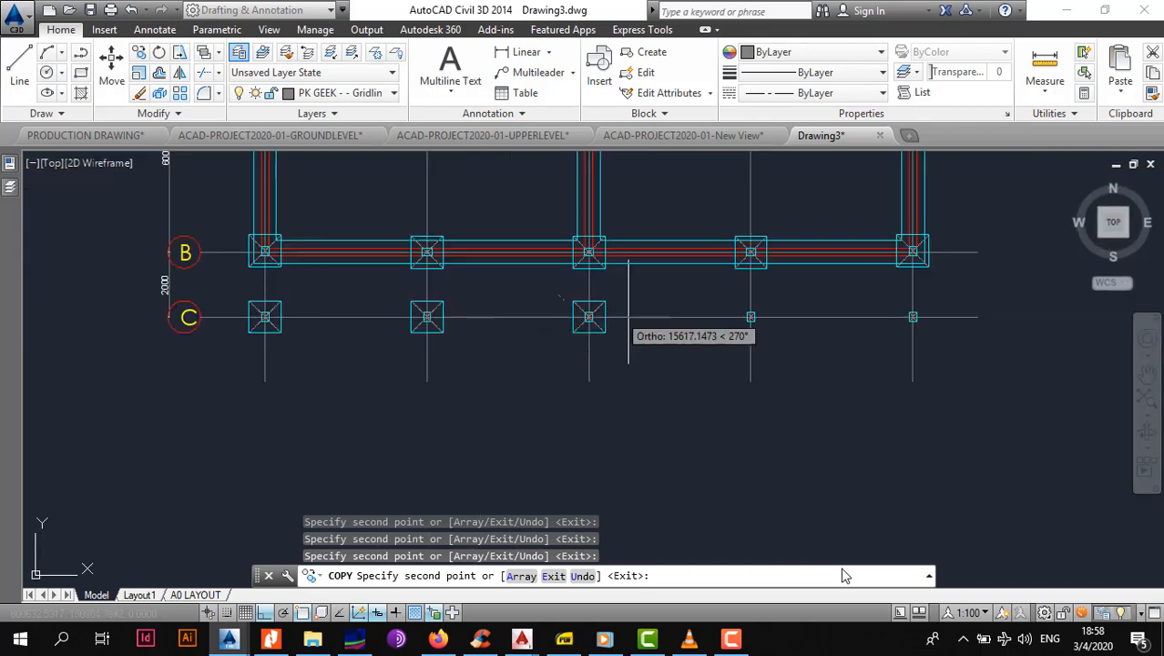
{"action": "scroll", "coordinate": [671, 325], "scroll_direction": "up", "scroll_amount": 5}
{"action": "scroll", "coordinate": [668, 336], "scroll_direction": "down", "scroll_amount": 5}
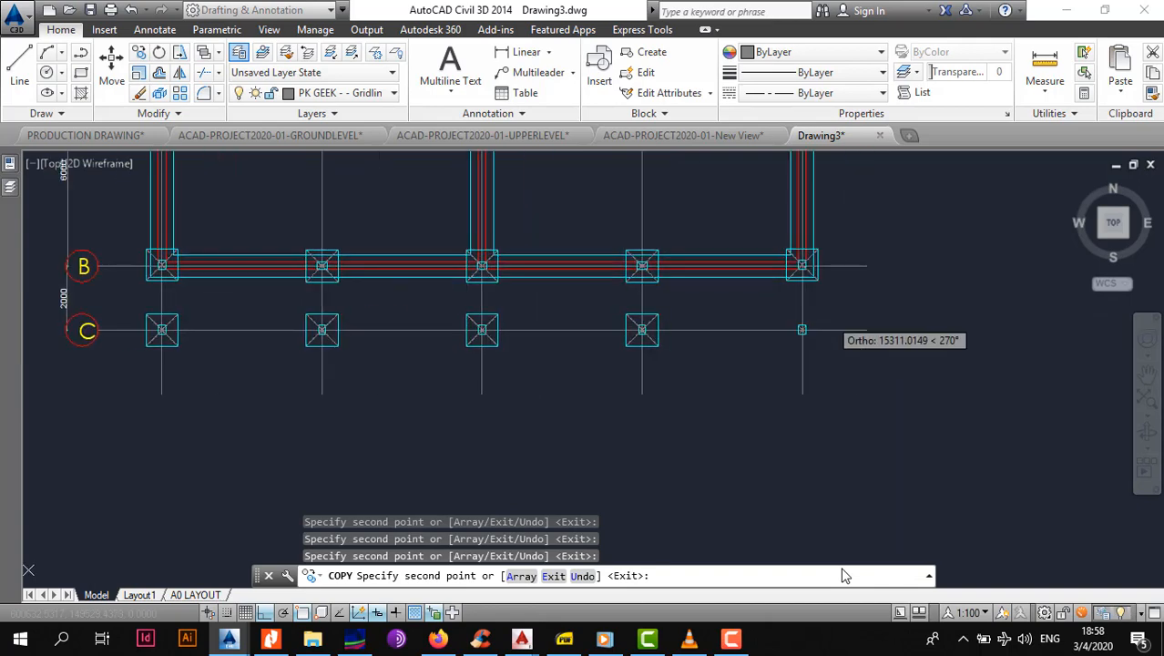
{"action": "scroll", "coordinate": [775, 332], "scroll_direction": "up", "scroll_amount": 5}
{"action": "scroll", "coordinate": [753, 335], "scroll_direction": "down", "scroll_amount": 5}
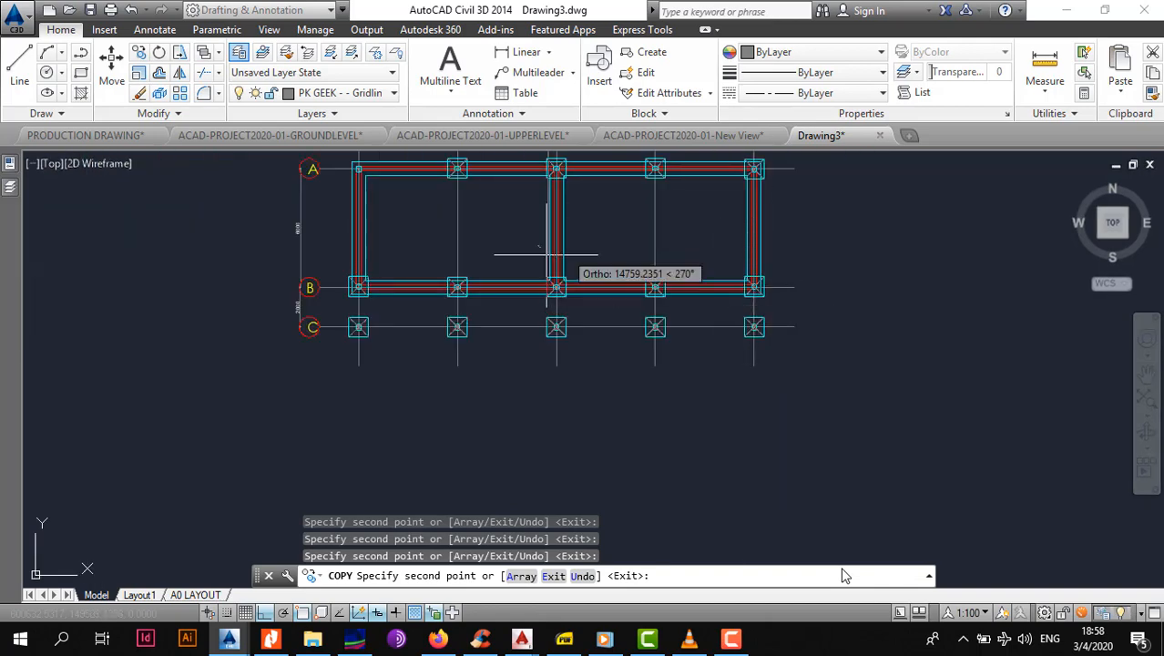
Place the last copy of the crossed square centred on the column at A-1 and finish copying.
{"action": "scroll", "coordinate": [482, 262], "scroll_direction": "up", "scroll_amount": 5}
{"action": "scroll", "coordinate": [482, 263], "scroll_direction": "up", "scroll_amount": 5}
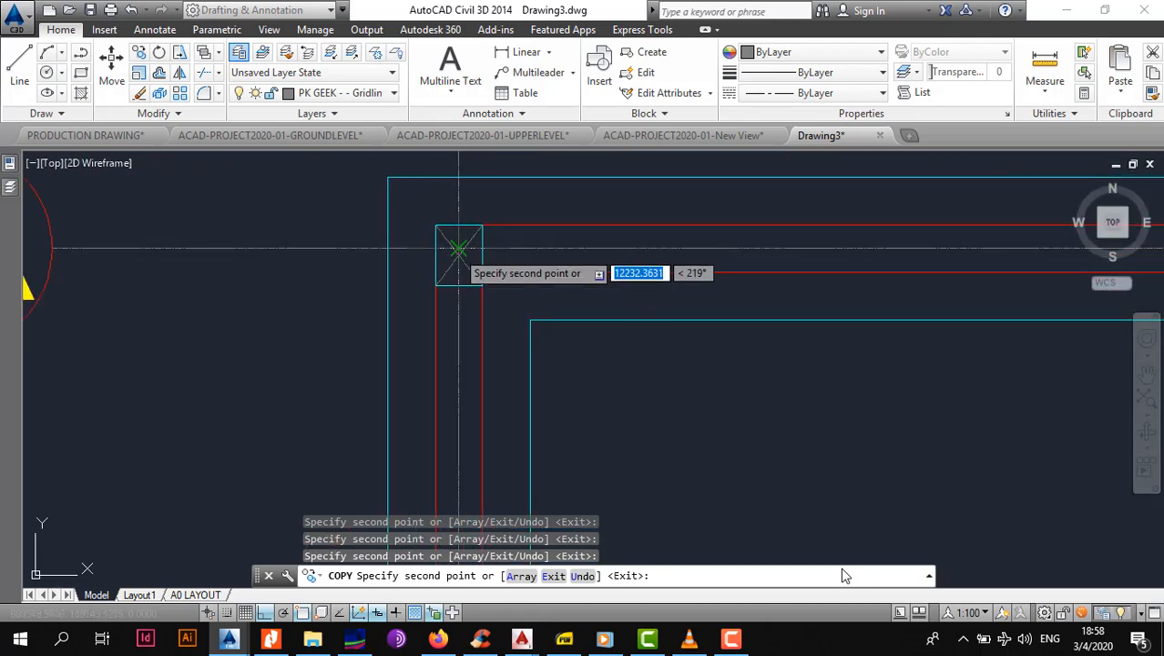
{"action": "scroll", "coordinate": [459, 255], "scroll_direction": "down", "scroll_amount": 6}
{"action": "key", "text": "Escape"}
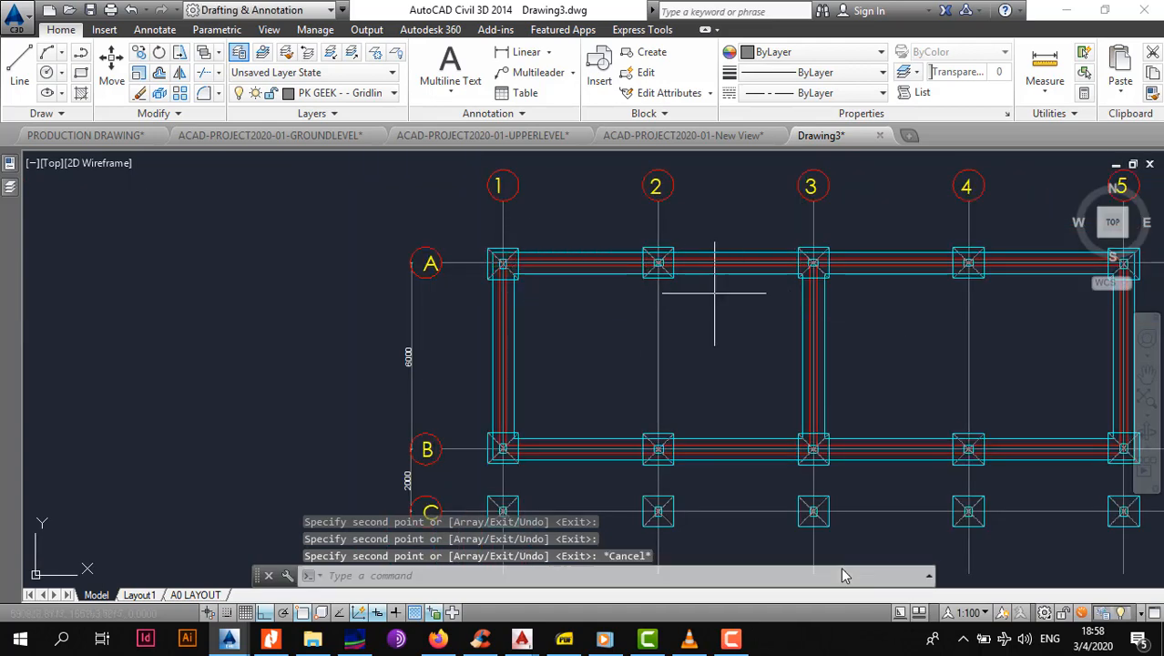
Trim the cyan foundation lines inside the square at B-1, using the square as the cutting edge.
{"action": "scroll", "coordinate": [410, 401], "scroll_direction": "up", "scroll_amount": 4}
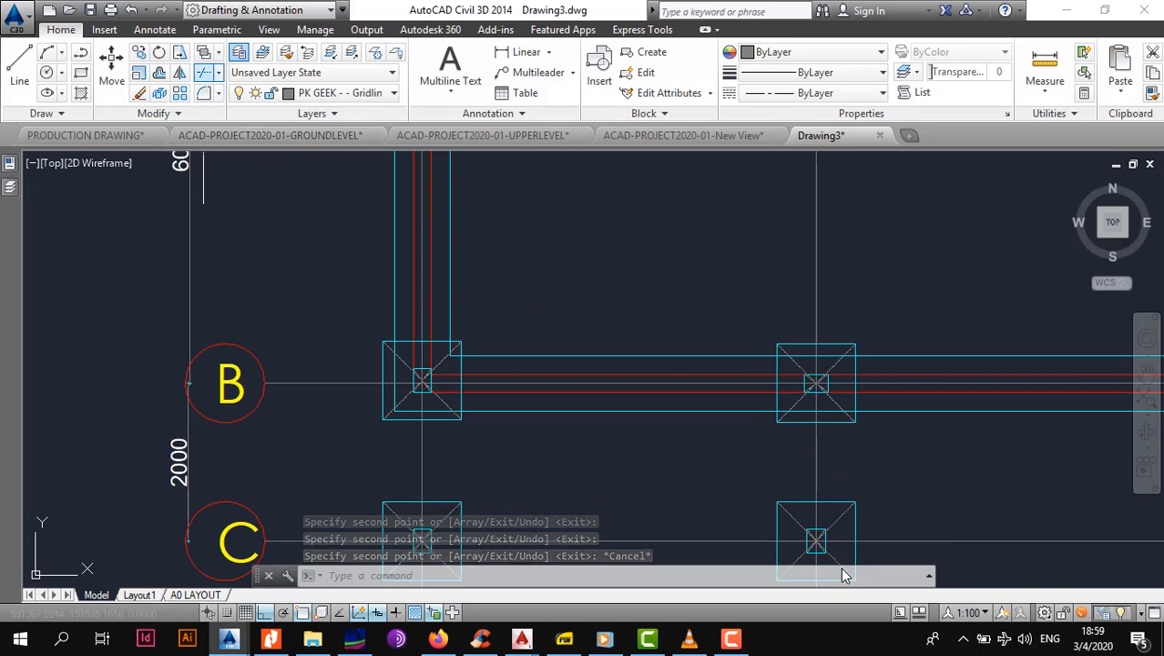
{"action": "left_click", "coordinate": [203, 73]}
{"action": "scroll", "coordinate": [473, 361], "scroll_direction": "up", "scroll_amount": 4}
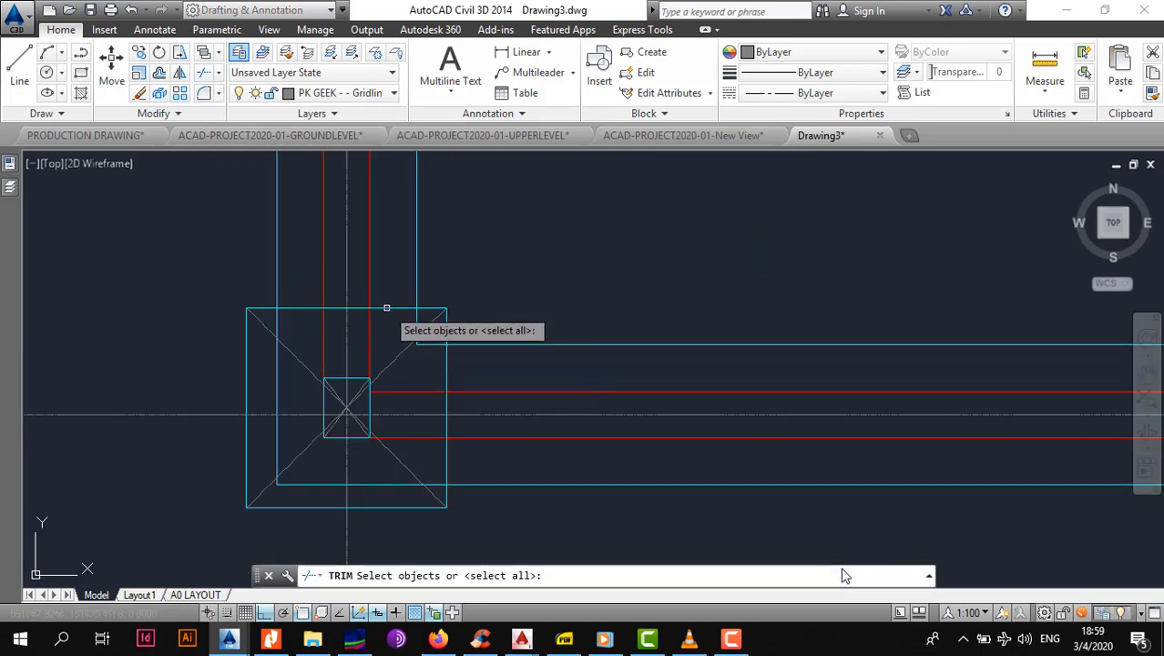
{"action": "left_click", "coordinate": [386, 308]}
{"action": "key", "text": "Return"}
{"action": "left_click", "coordinate": [424, 339]}
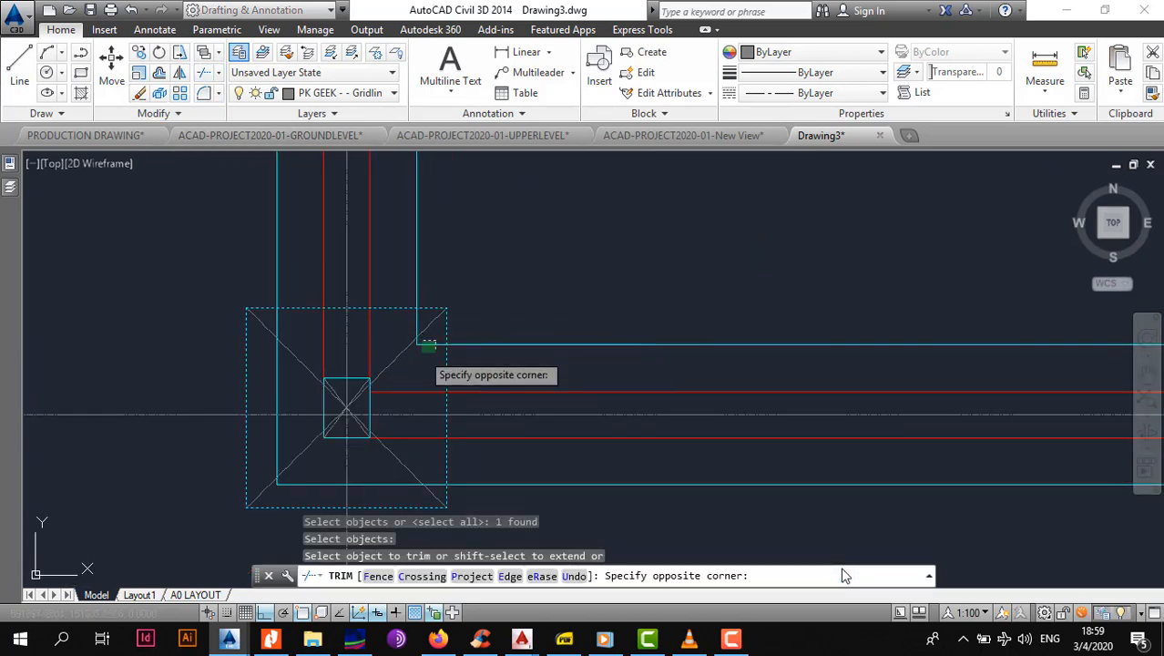
{"action": "left_click", "coordinate": [425, 348]}
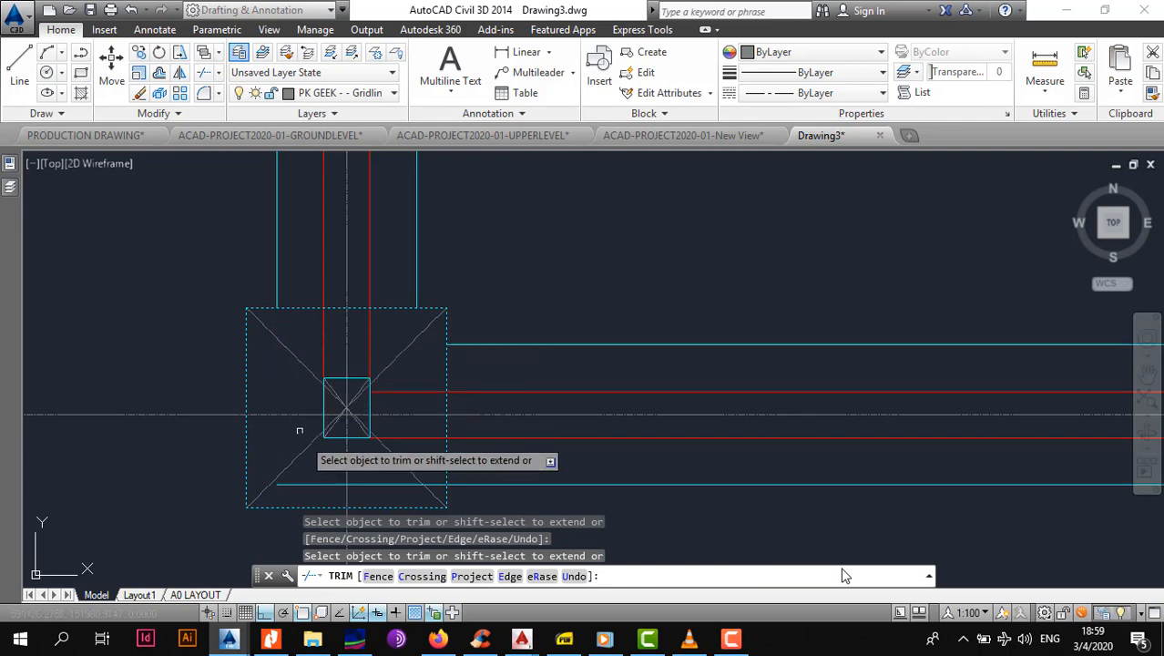
{"action": "scroll", "coordinate": [373, 419], "scroll_direction": "down", "scroll_amount": 5}
{"action": "key", "text": "Escape"}
Try to trim at the B-2 square with all objects as cutting edges, and undo the trim.
{"action": "scroll", "coordinate": [587, 449], "scroll_direction": "up", "scroll_amount": 4}
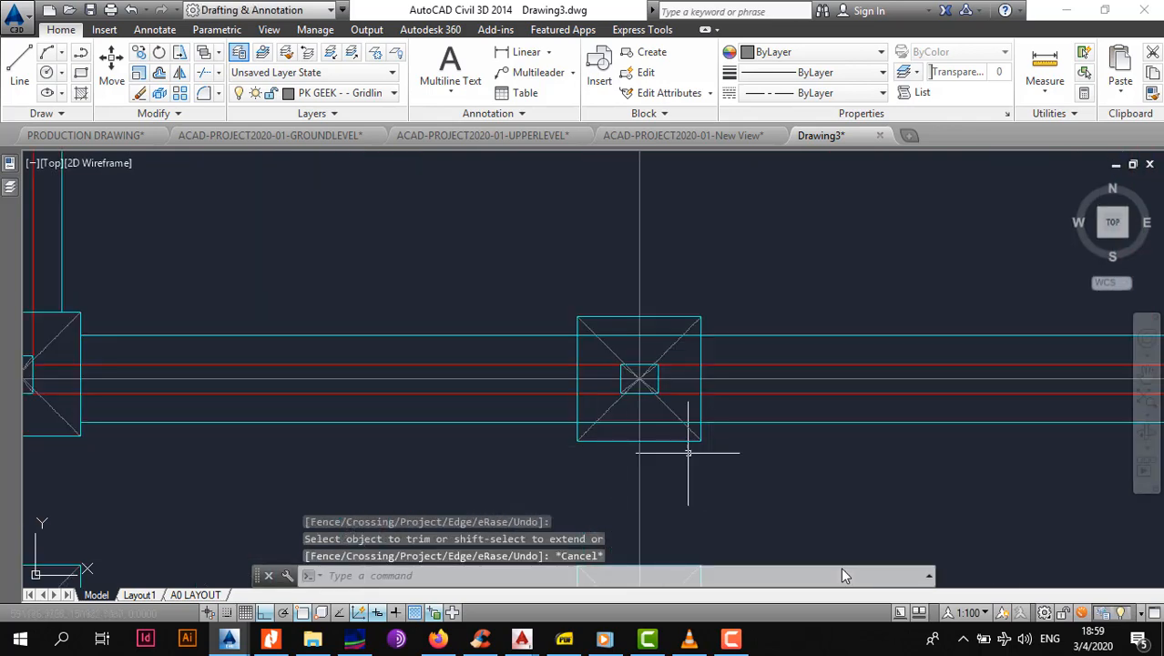
{"action": "key", "text": "Return"}
{"action": "key", "text": "Return"}
{"action": "left_click", "coordinate": [667, 440]}
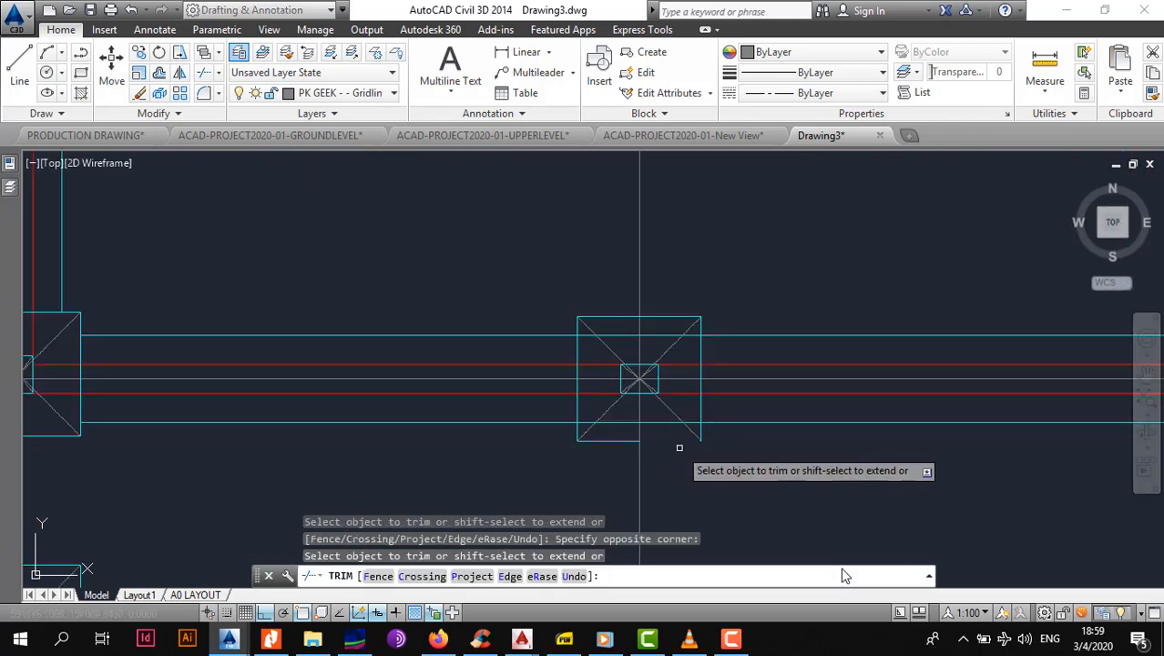
{"action": "right_click", "coordinate": [679, 447]}
{"action": "key", "text": "Escape"}
{"action": "type", "text": "`"}
{"action": "key", "text": "Escape"}
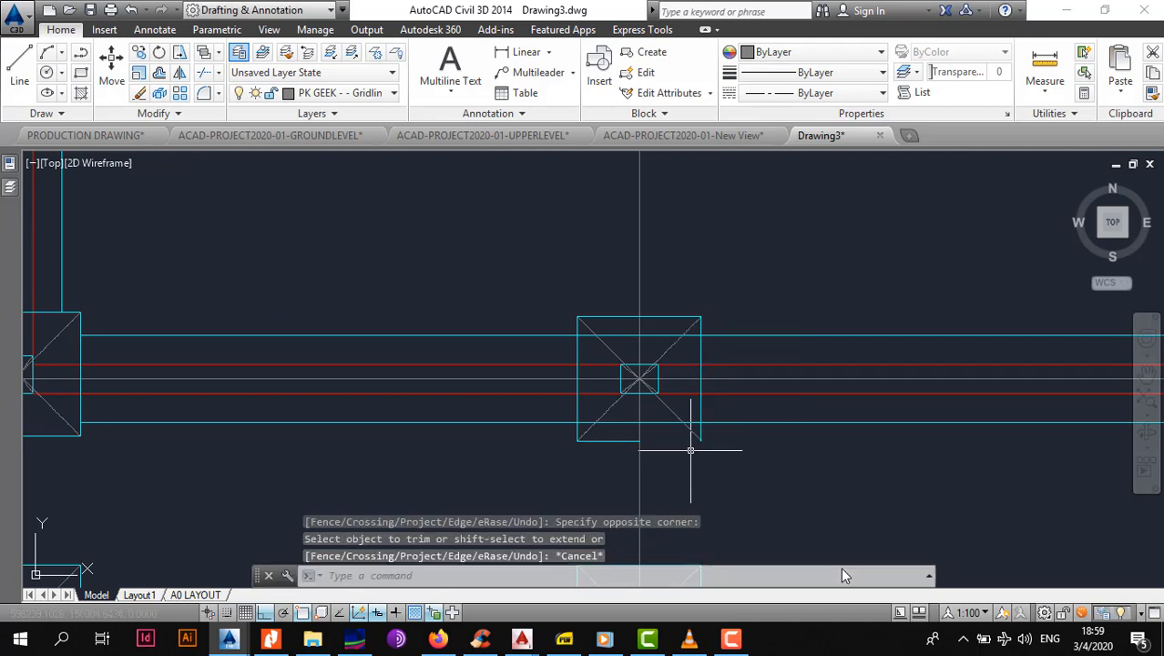
{"action": "key", "text": "ctrl+z"}
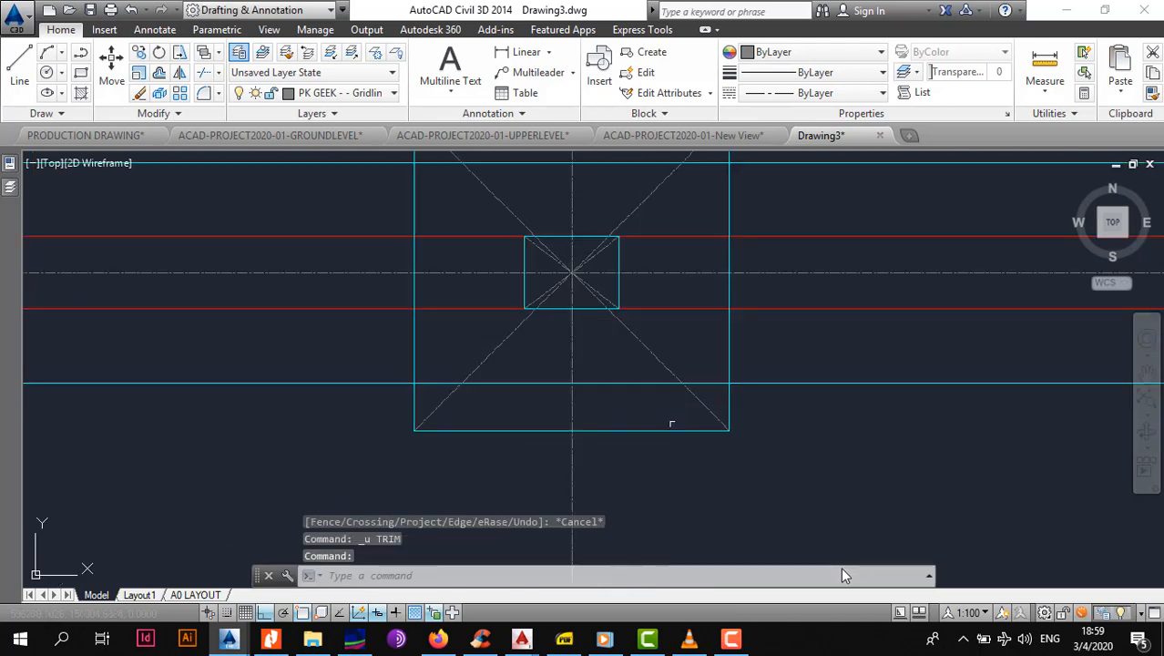
Trim the cyan foundation lines inside the square at B-2, using the square as the cutting edge.
{"action": "left_click", "coordinate": [672, 424]}
{"action": "left_click", "coordinate": [639, 455]}
{"action": "left_click", "coordinate": [204, 73]}
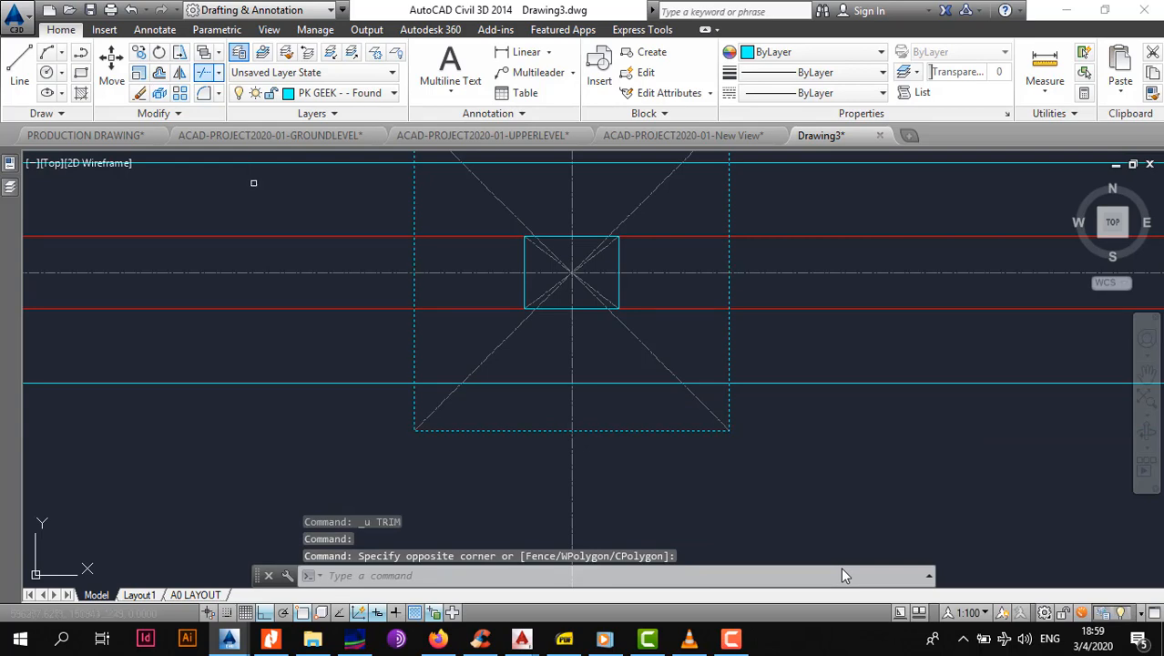
{"action": "left_click", "coordinate": [619, 386]}
{"action": "left_click", "coordinate": [608, 397]}
{"action": "middle_click_drag", "start_coordinate": [633, 314], "coordinate": [632, 410]}
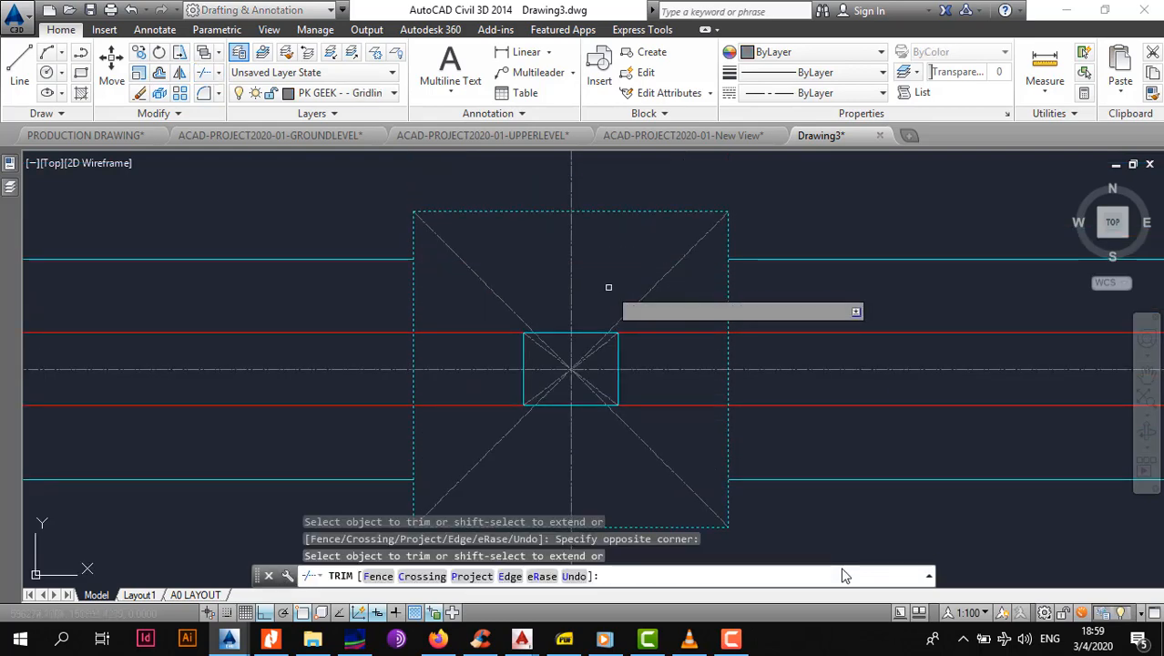
{"action": "scroll", "coordinate": [608, 287], "scroll_direction": "down", "scroll_amount": 5}
{"action": "middle_click_drag", "start_coordinate": [816, 327], "coordinate": [611, 347]}
{"action": "key", "text": "Escape"}
Trim the cyan foundation lines inside the square at B-3, using the square as the cutting edge.
{"action": "scroll", "coordinate": [816, 378], "scroll_direction": "up", "scroll_amount": 4}
{"action": "key", "text": "space"}
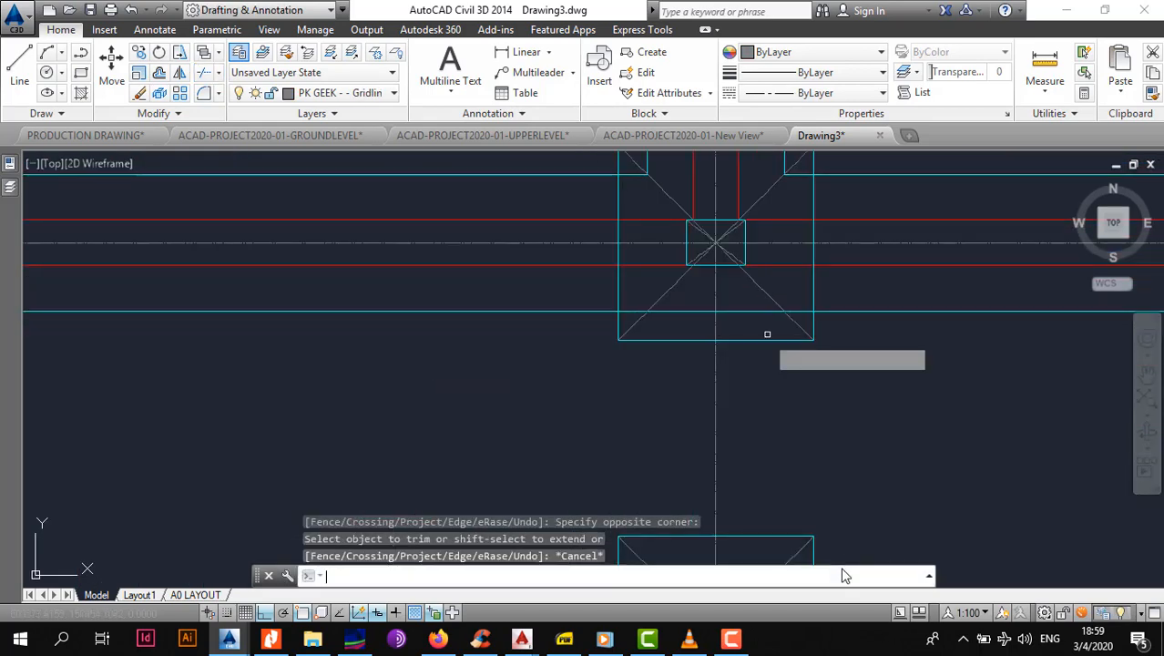
{"action": "left_click", "coordinate": [760, 341]}
{"action": "key", "text": "space"}
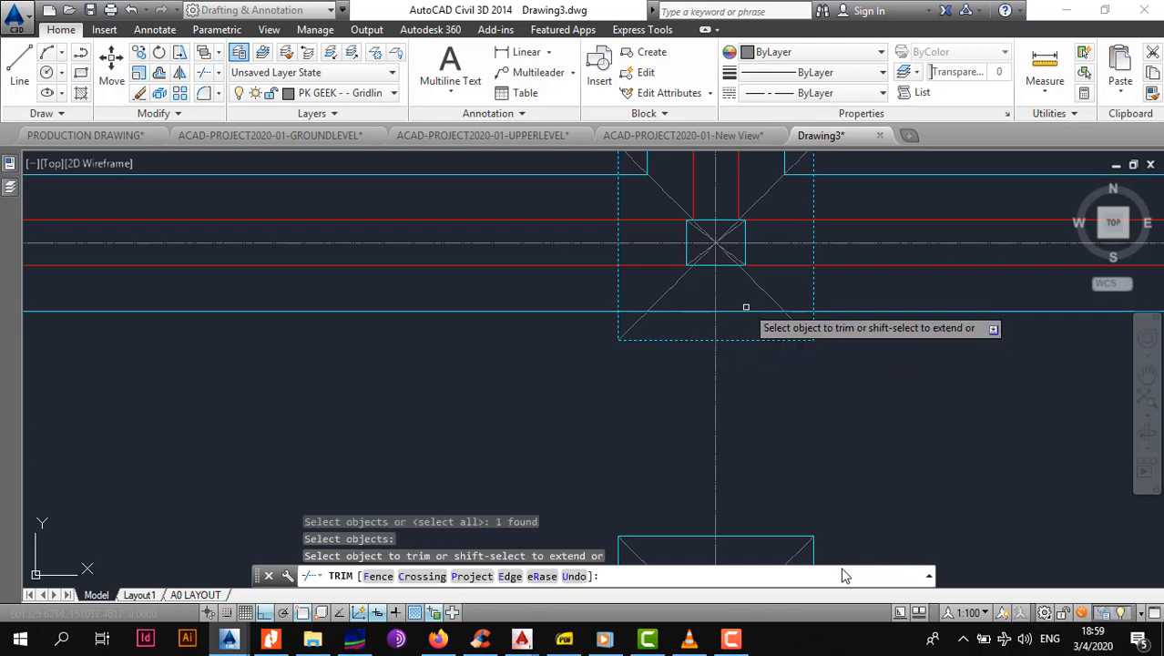
{"action": "left_click", "coordinate": [746, 306]}
{"action": "left_click", "coordinate": [732, 320]}
{"action": "middle_click_drag", "start_coordinate": [666, 190], "coordinate": [642, 327]}
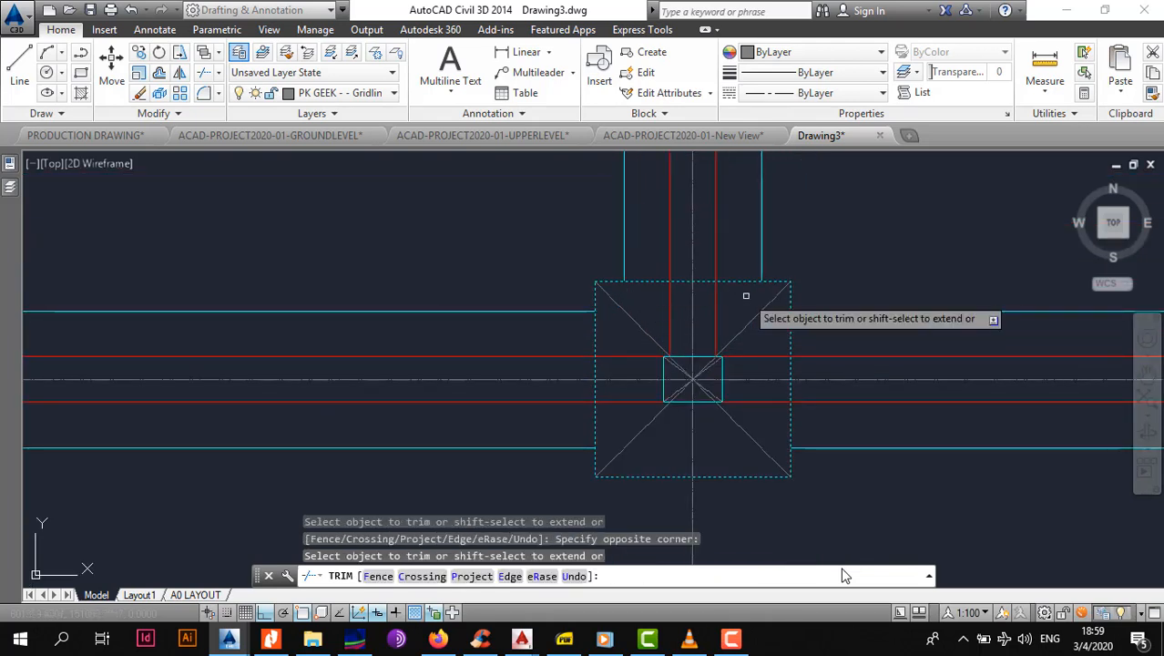
{"action": "scroll", "coordinate": [746, 297], "scroll_direction": "down", "scroll_amount": 4}
{"action": "middle_click_drag", "start_coordinate": [883, 320], "coordinate": [583, 337]}
{"action": "scroll", "coordinate": [782, 322], "scroll_direction": "up", "scroll_amount": 8}
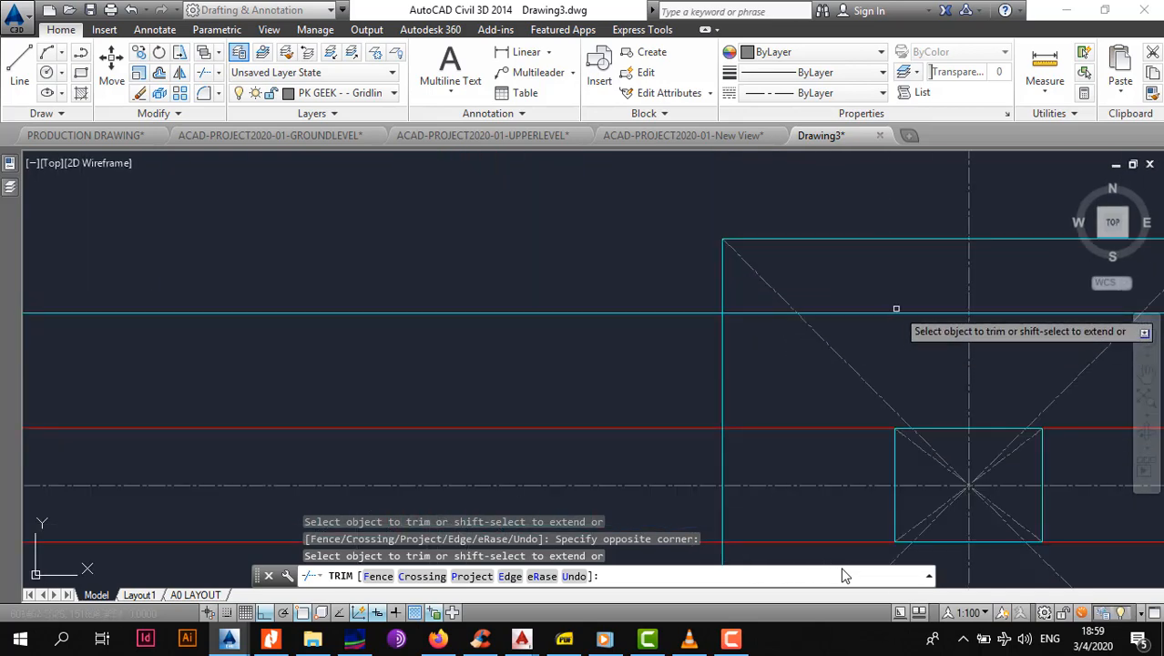
{"action": "scroll", "coordinate": [879, 325], "scroll_direction": "down", "scroll_amount": 3}
{"action": "scroll", "coordinate": [886, 322], "scroll_direction": "up", "scroll_amount": 2}
{"action": "key", "text": "Escape"}
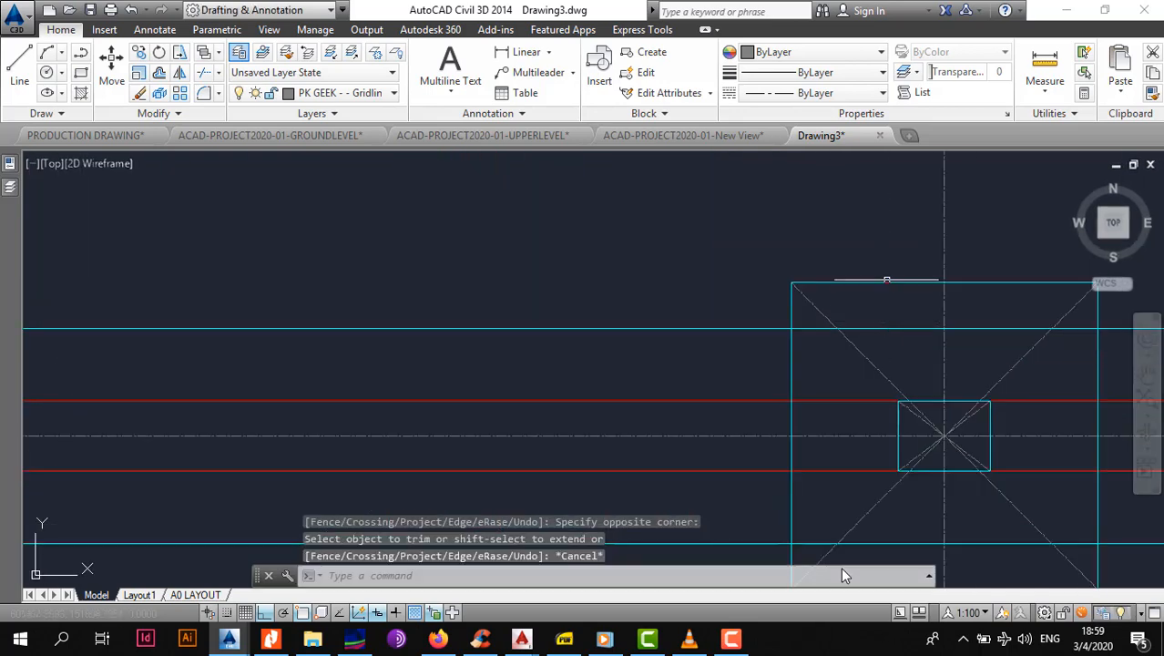
Trim the cyan foundation lines inside the square at B-4, using the square as the cutting edge.
{"action": "left_click", "coordinate": [887, 279]}
{"action": "key", "text": "space"}
{"action": "left_click", "coordinate": [917, 319]}
{"action": "left_click", "coordinate": [905, 348]}
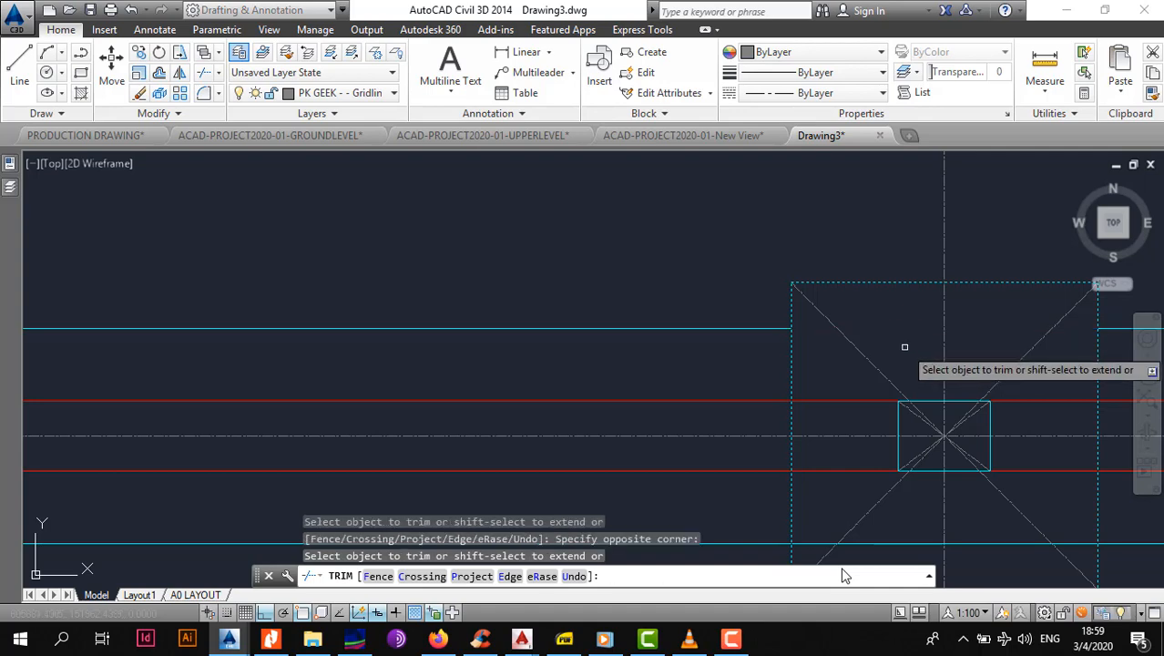
{"action": "middle_click_drag", "start_coordinate": [1041, 440], "coordinate": [735, 389]}
{"action": "middle_click_drag", "start_coordinate": [680, 490], "coordinate": [706, 390]}
{"action": "scroll", "coordinate": [693, 401], "scroll_direction": "down", "scroll_amount": 3}
{"action": "key", "text": "Escape"}
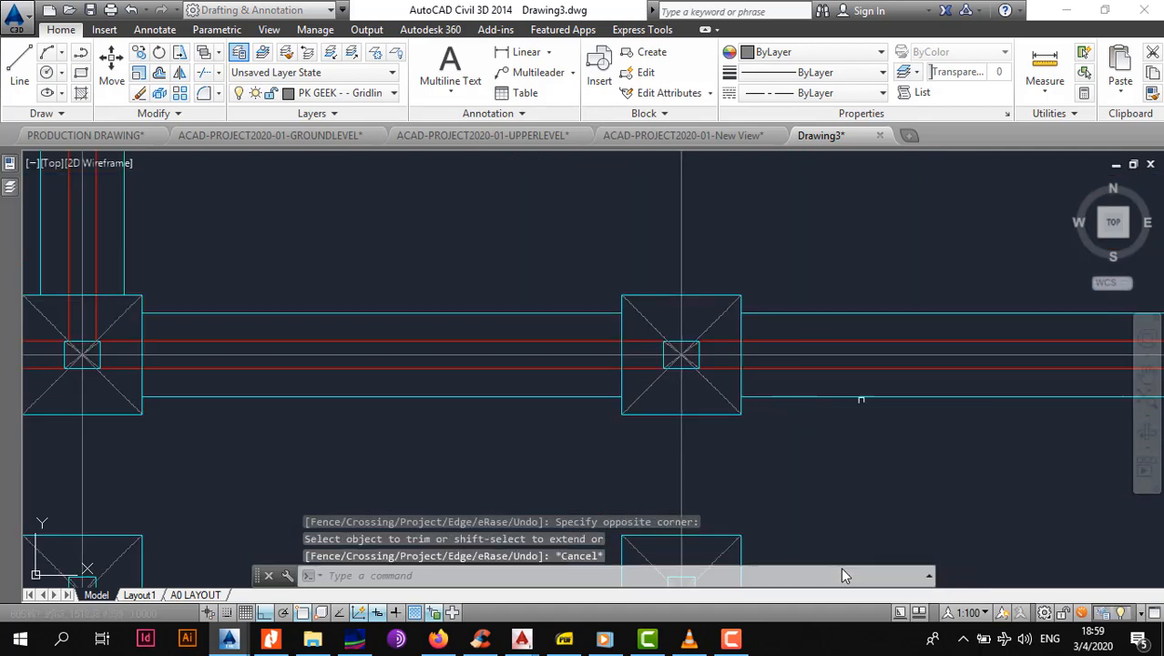
Trim the cyan foundation lines inside the corner square at B-5, using the square as the cutting edge.
{"action": "scroll", "coordinate": [729, 383], "scroll_direction": "up", "scroll_amount": 4}
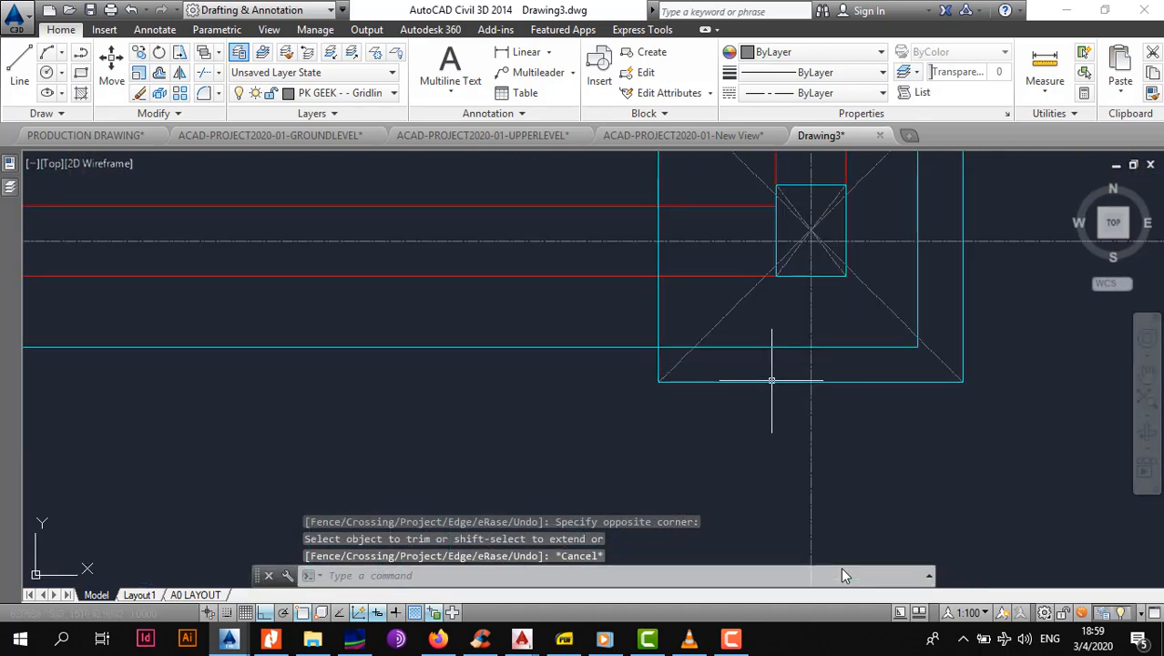
{"action": "key", "text": "space"}
{"action": "left_click", "coordinate": [763, 383]}
{"action": "key", "text": "space"}
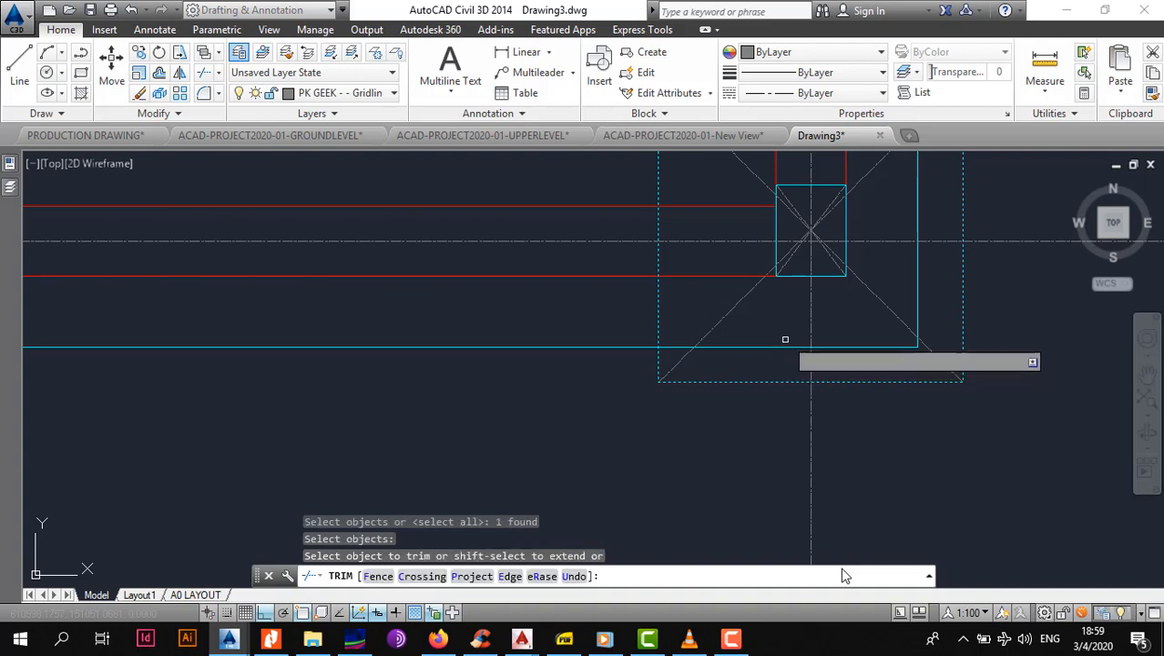
{"action": "left_click", "coordinate": [785, 337]}
{"action": "left_click", "coordinate": [765, 369]}
{"action": "scroll", "coordinate": [743, 413], "scroll_direction": "down", "scroll_amount": 4}
{"action": "scroll", "coordinate": [818, 374], "scroll_direction": "up", "scroll_amount": 6}
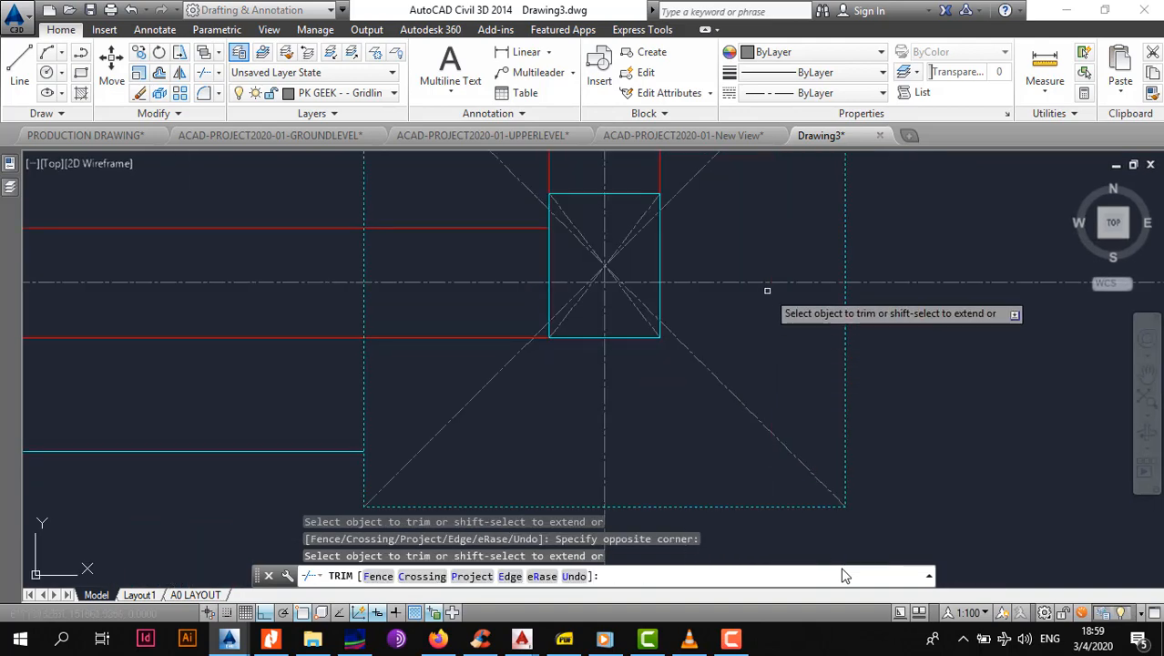
{"action": "scroll", "coordinate": [767, 291], "scroll_direction": "down", "scroll_amount": 3}
{"action": "scroll", "coordinate": [602, 412], "scroll_direction": "up", "scroll_amount": 3}
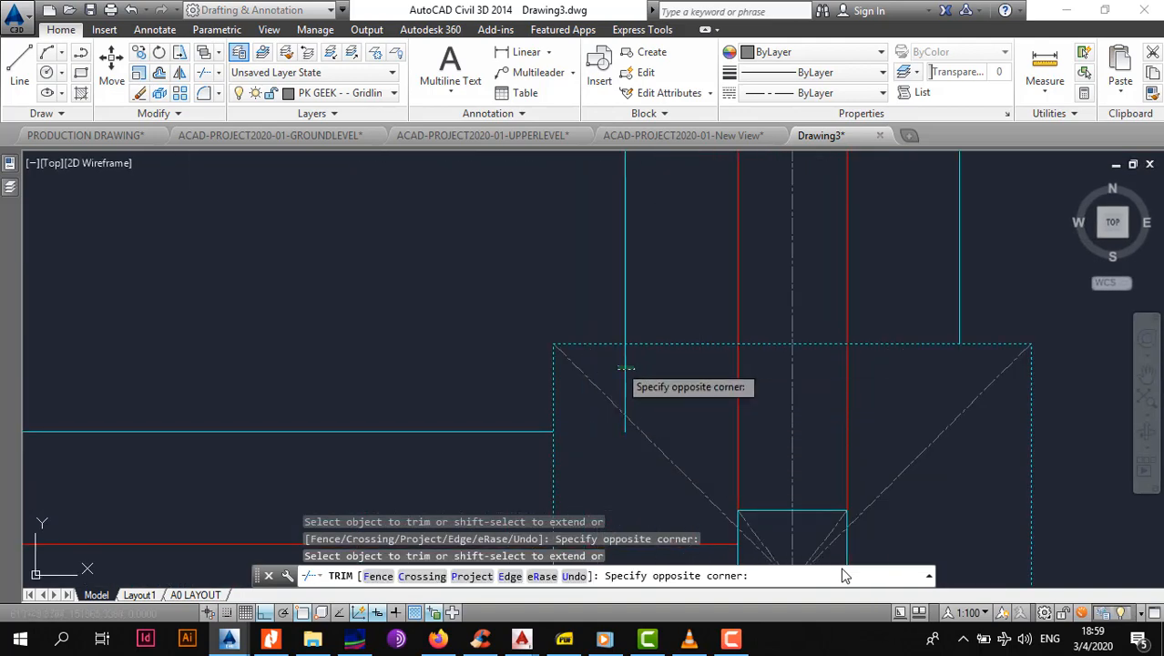
{"action": "left_click", "coordinate": [618, 369]}
{"action": "scroll", "coordinate": [650, 404], "scroll_direction": "down", "scroll_amount": 3}
{"action": "middle_click_drag", "start_coordinate": [659, 249], "coordinate": [683, 395]}
{"action": "scroll", "coordinate": [680, 404], "scroll_direction": "down", "scroll_amount": 4}
{"action": "scroll", "coordinate": [682, 329], "scroll_direction": "up", "scroll_amount": 4}
{"action": "key", "text": "Escape"}
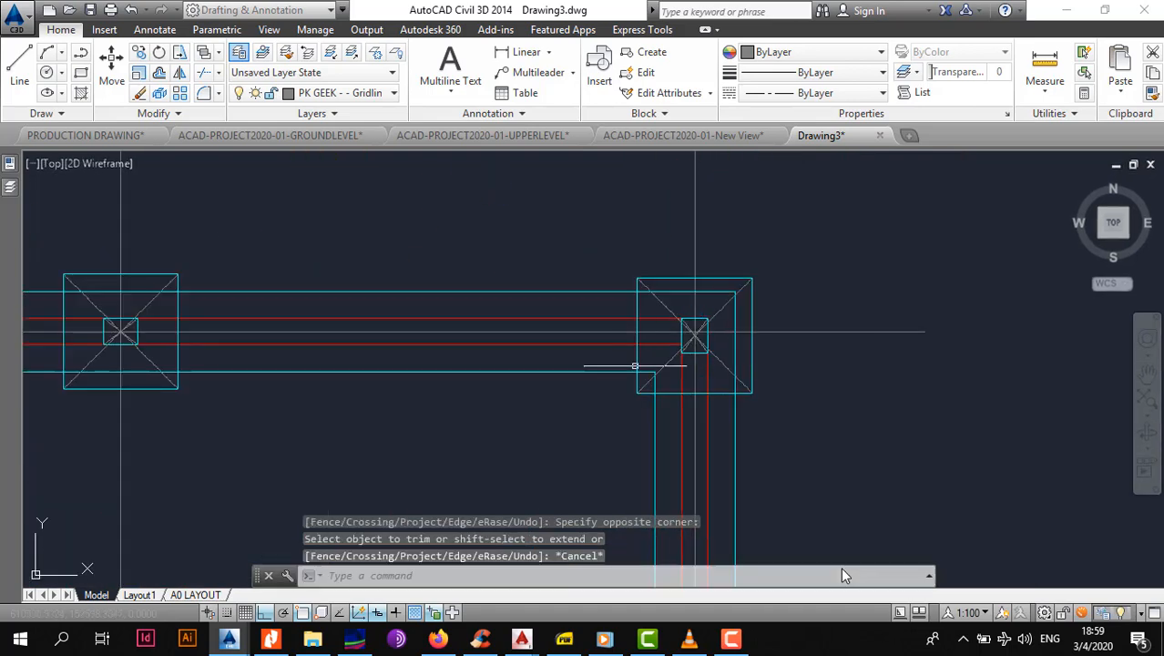
Trim the cyan foundation lines inside the corner square at A-5, using the square as the cutting edge.
{"action": "scroll", "coordinate": [646, 399], "scroll_direction": "up", "scroll_amount": 5}
{"action": "left_click", "coordinate": [733, 344]}
{"action": "left_click", "coordinate": [726, 403]}
{"action": "key", "text": "space"}
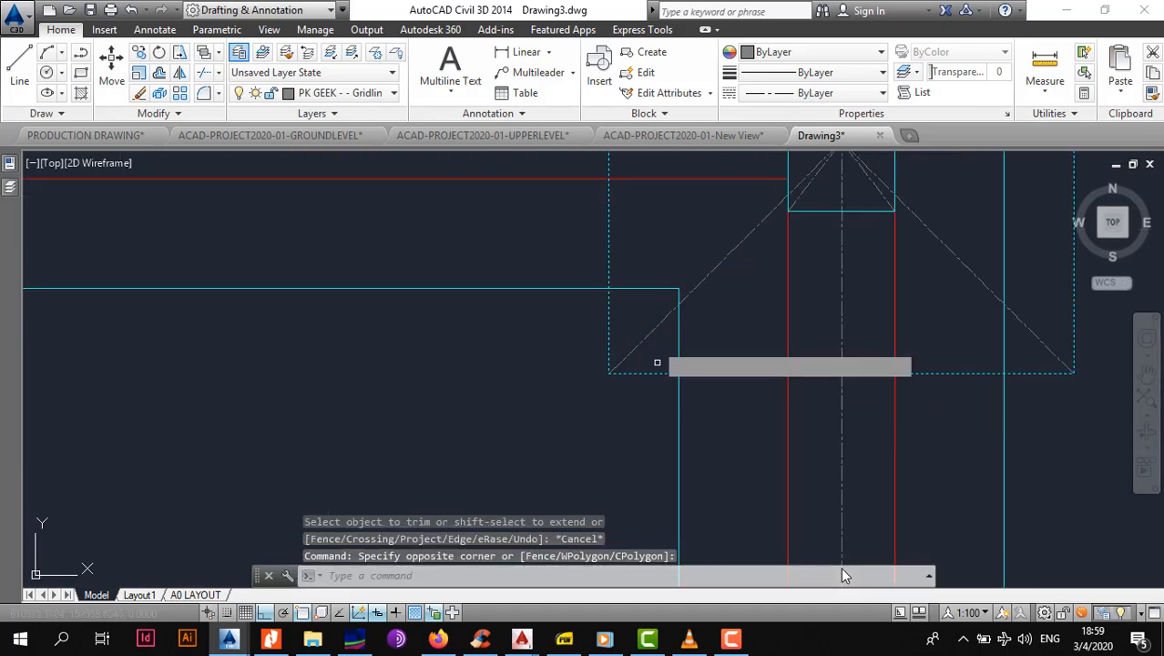
{"action": "left_click", "coordinate": [689, 323]}
{"action": "left_click", "coordinate": [667, 336]}
{"action": "left_click", "coordinate": [662, 276]}
{"action": "left_click", "coordinate": [646, 292]}
{"action": "scroll", "coordinate": [649, 291], "scroll_direction": "down", "scroll_amount": 4}
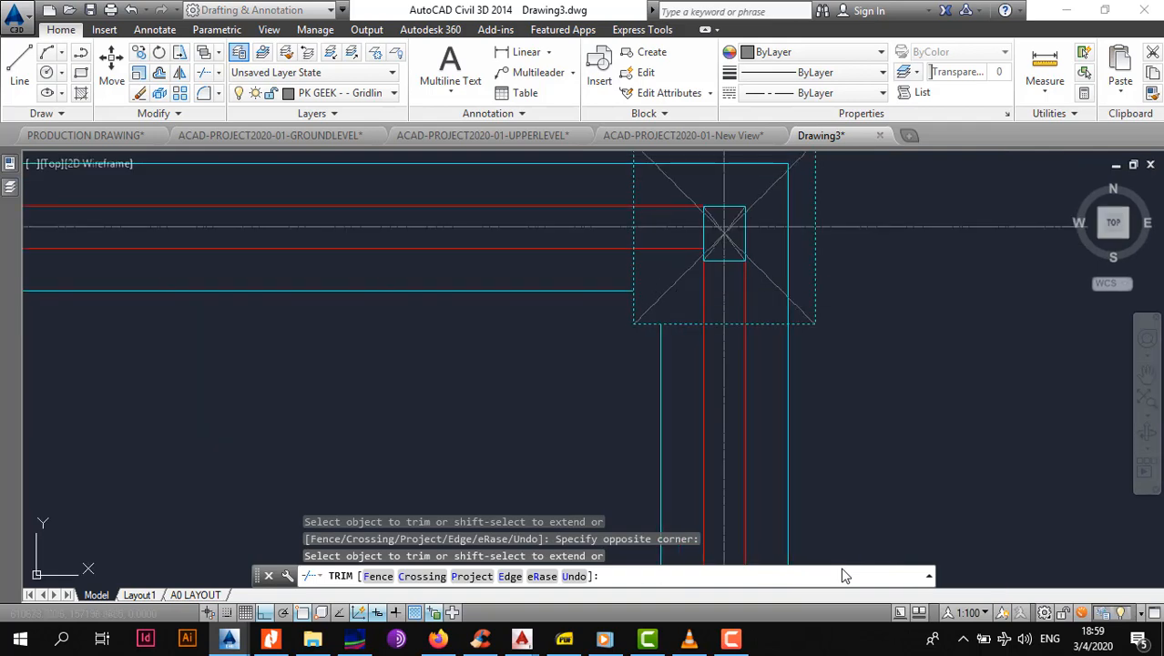
{"action": "middle_click_drag", "start_coordinate": [698, 179], "coordinate": [693, 260]}
{"action": "scroll", "coordinate": [693, 259], "scroll_direction": "up", "scroll_amount": 2}
{"action": "left_click", "coordinate": [686, 228]}
{"action": "left_click", "coordinate": [685, 246]}
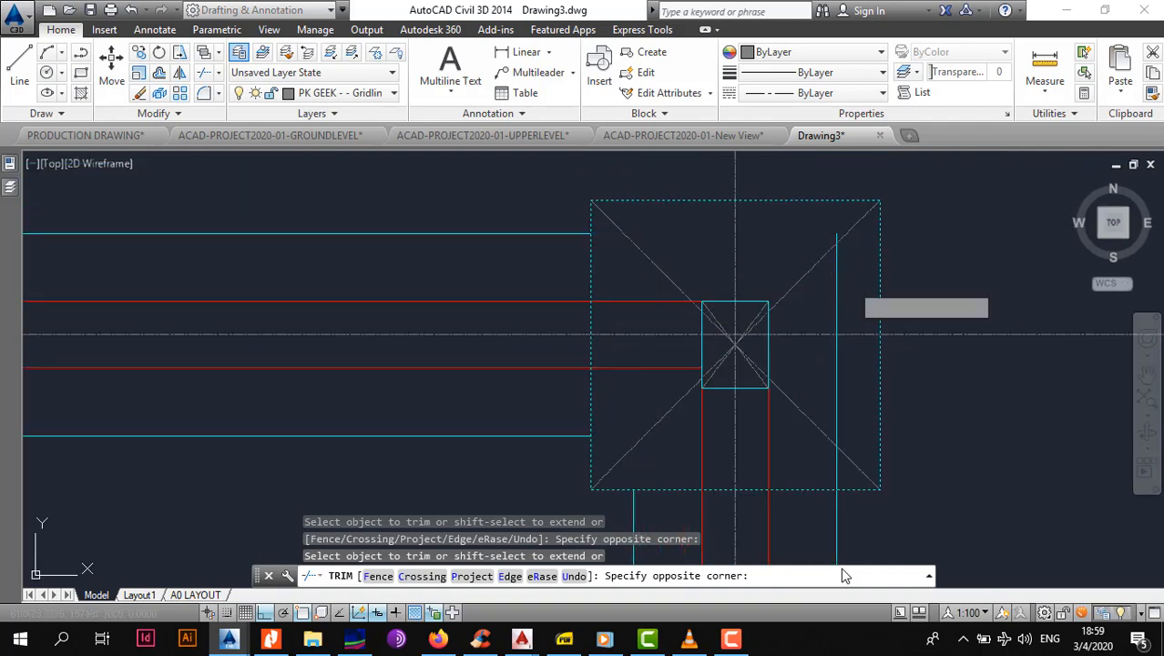
{"action": "key", "text": "Escape"}
Trim the cyan foundation lines inside the square at A-4, using the square as the cutting edge.
{"action": "scroll", "coordinate": [640, 323], "scroll_direction": "down", "scroll_amount": 6}
{"action": "scroll", "coordinate": [629, 333], "scroll_direction": "up", "scroll_amount": 5}
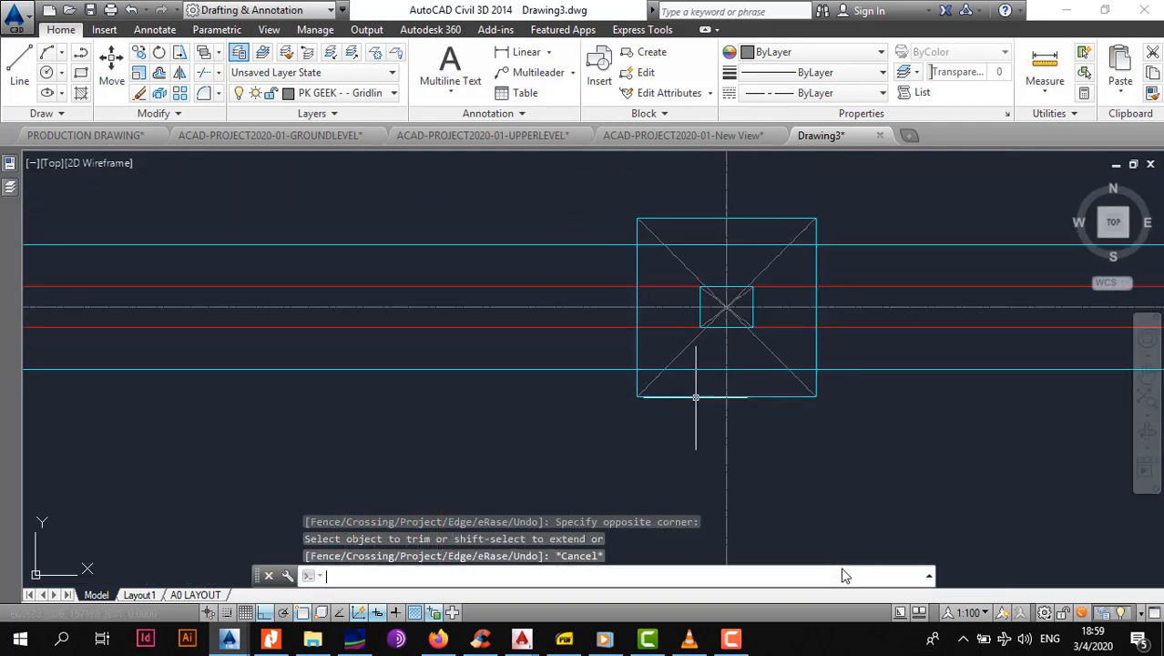
{"action": "key", "text": "space"}
{"action": "left_click", "coordinate": [693, 396]}
{"action": "key", "text": "space"}
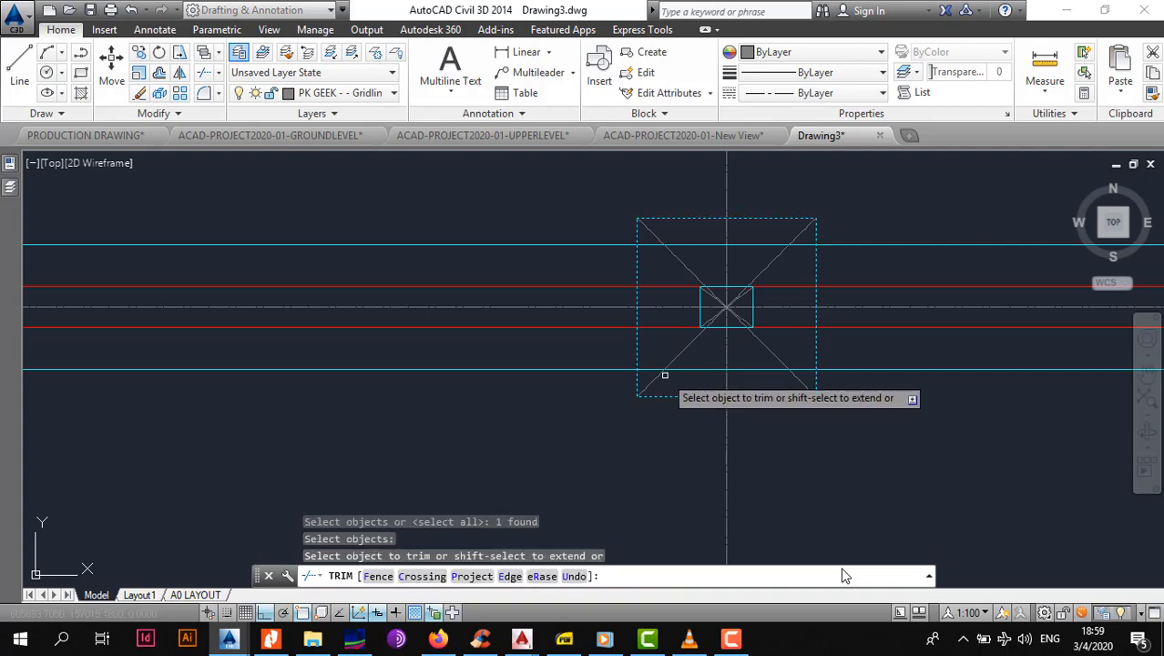
{"action": "middle_click_drag", "start_coordinate": [735, 273], "coordinate": [1007, 333]}
{"action": "left_click", "coordinate": [683, 300]}
{"action": "left_click", "coordinate": [683, 322]}
{"action": "scroll", "coordinate": [683, 325], "scroll_direction": "down", "scroll_amount": 2}
{"action": "key", "text": "Escape"}
Trim the cyan foundation lines inside the square at A-3, using the square as the cutting edge.
{"action": "scroll", "coordinate": [473, 372], "scroll_direction": "up", "scroll_amount": 2}
{"action": "scroll", "coordinate": [351, 428], "scroll_direction": "up", "scroll_amount": 2}
{"action": "middle_click_drag", "start_coordinate": [352, 427], "coordinate": [447, 372]}
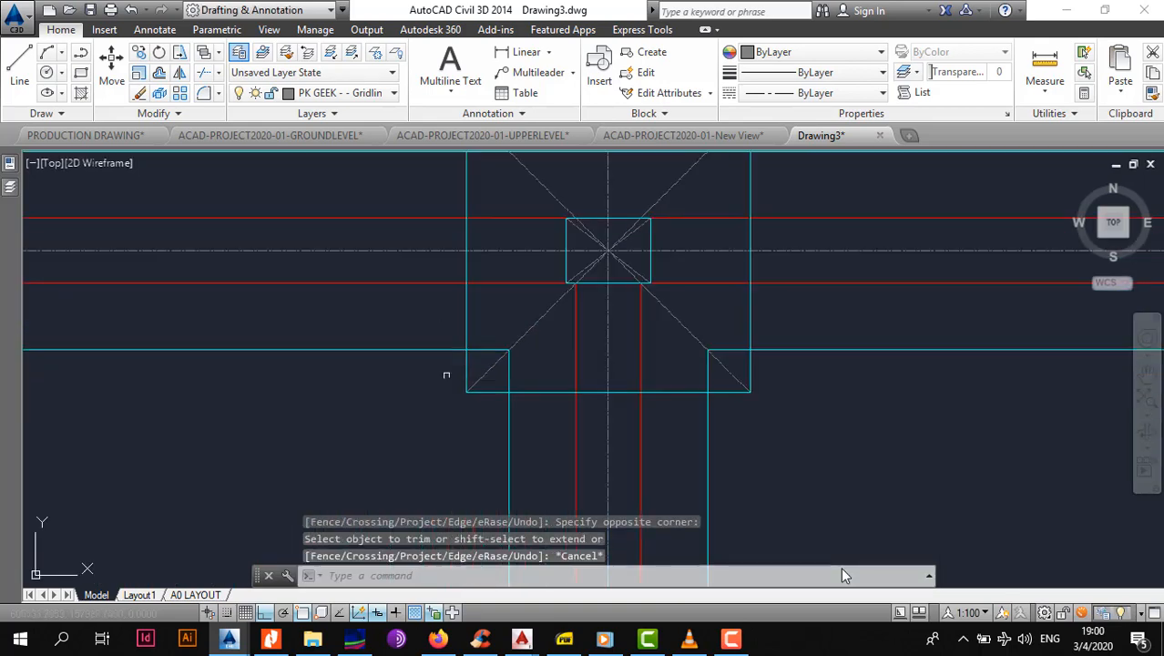
{"action": "type", "text": "tr"}
{"action": "key", "text": "space"}
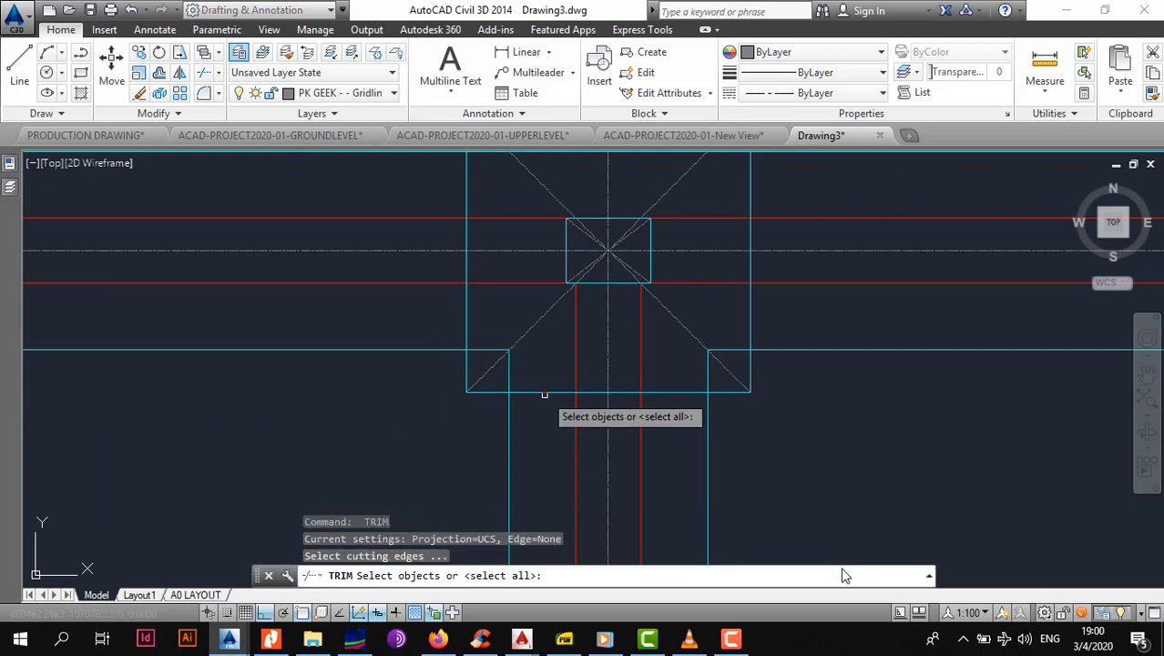
{"action": "left_click", "coordinate": [540, 391]}
{"action": "key", "text": "space"}
{"action": "left_click", "coordinate": [492, 342]}
{"action": "left_click", "coordinate": [516, 363]}
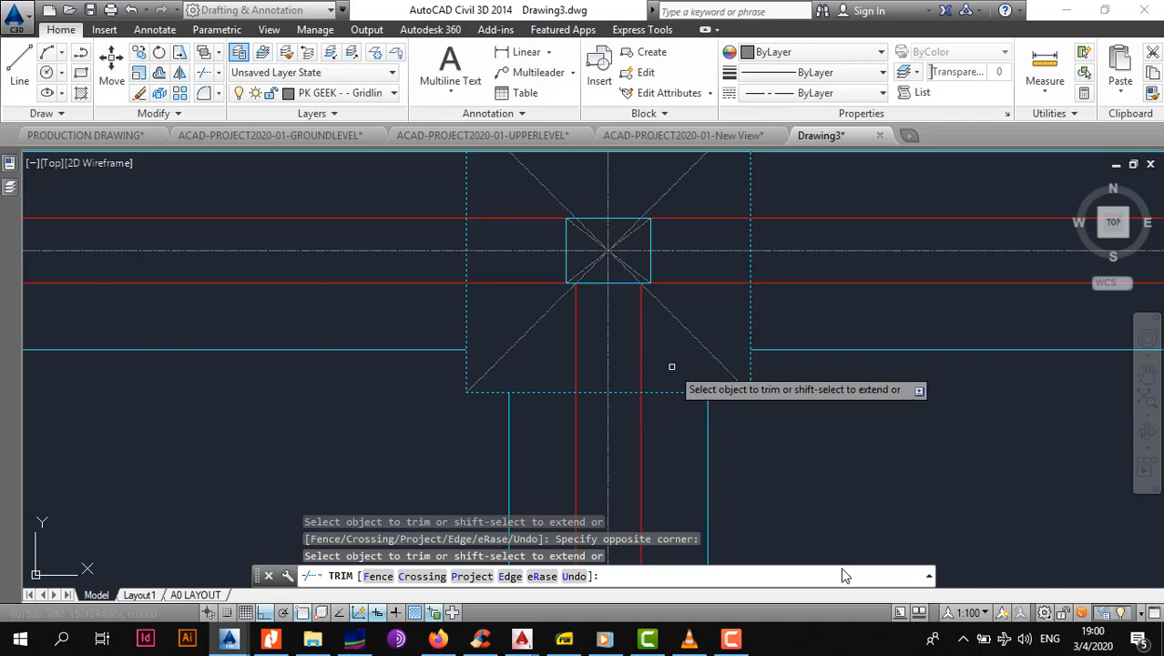
{"action": "scroll", "coordinate": [672, 367], "scroll_direction": "down", "scroll_amount": 2}
{"action": "scroll", "coordinate": [644, 268], "scroll_direction": "up", "scroll_amount": 4}
{"action": "scroll", "coordinate": [617, 310], "scroll_direction": "down", "scroll_amount": 4}
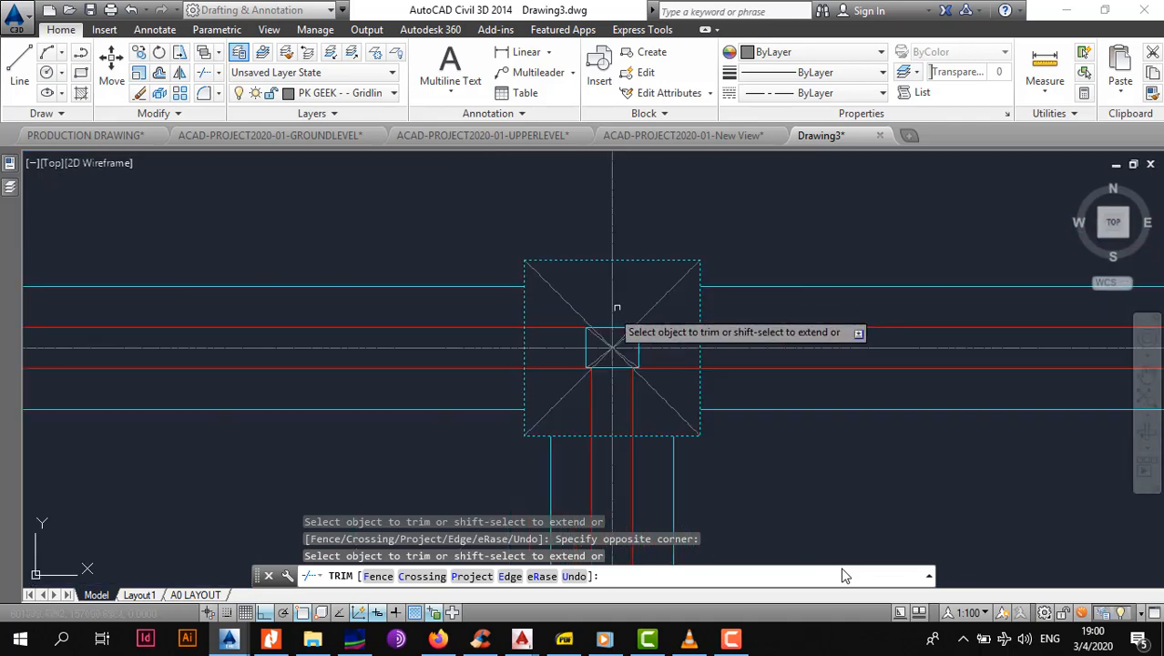
{"action": "middle_click_drag", "start_coordinate": [617, 308], "coordinate": [735, 307]}
{"action": "key", "text": "Escape"}
Trim the cyan foundation lines inside the square at A-2, using the square as the cutting edge.
{"action": "middle_click_drag", "start_coordinate": [137, 306], "coordinate": [604, 334]}
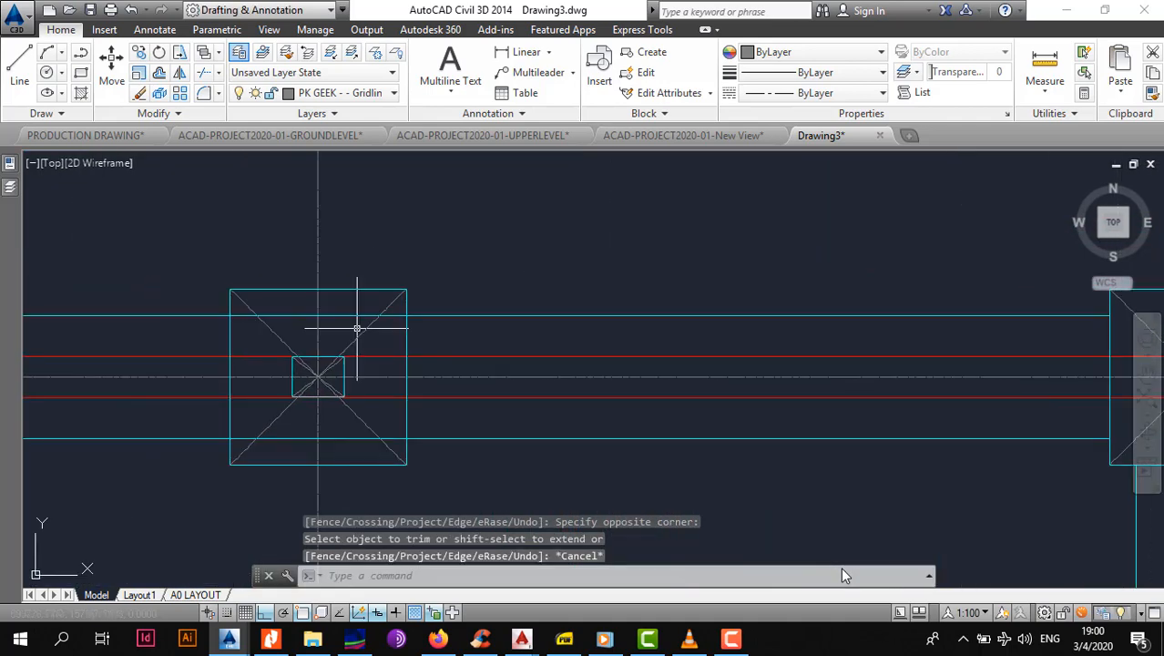
{"action": "middle_click_drag", "start_coordinate": [357, 328], "coordinate": [432, 286]}
{"action": "scroll", "coordinate": [432, 286], "scroll_direction": "up", "scroll_amount": 2}
{"action": "left_click", "coordinate": [474, 264]}
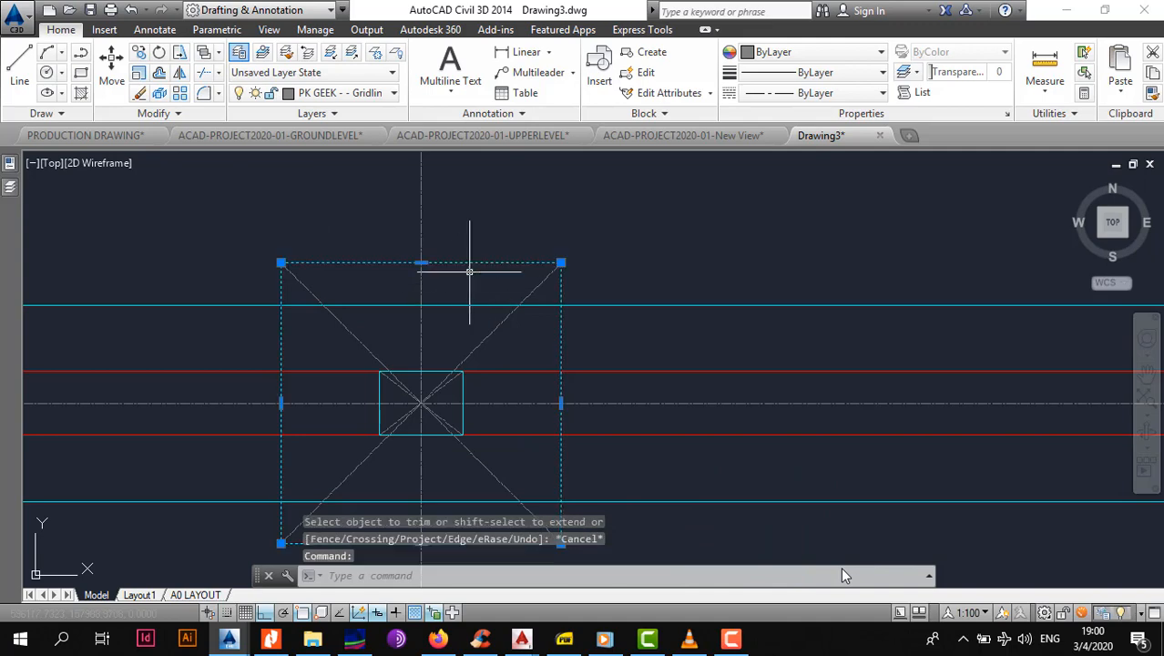
{"action": "type", "text": "tr"}
{"action": "key", "text": "space"}
{"action": "left_click_drag", "start_coordinate": [474, 286], "coordinate": [457, 319]}
{"action": "scroll", "coordinate": [454, 321], "scroll_direction": "down", "scroll_amount": 3}
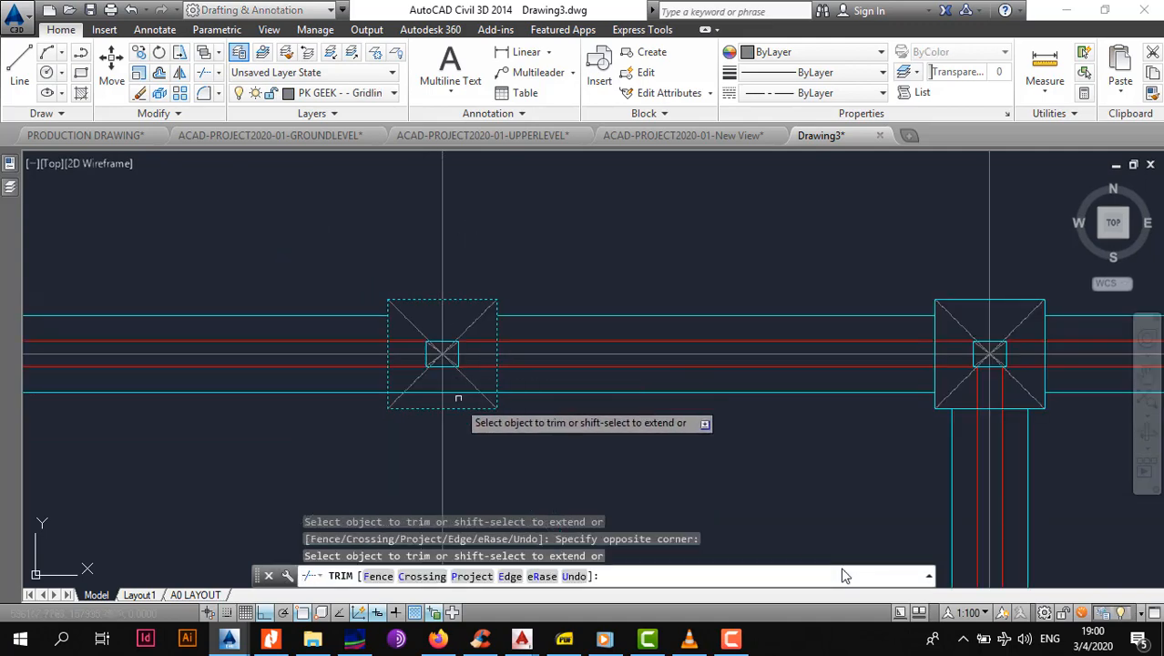
{"action": "scroll", "coordinate": [455, 398], "scroll_direction": "up", "scroll_amount": 3}
{"action": "scroll", "coordinate": [519, 374], "scroll_direction": "down", "scroll_amount": 5}
{"action": "scroll", "coordinate": [354, 367], "scroll_direction": "up", "scroll_amount": 5}
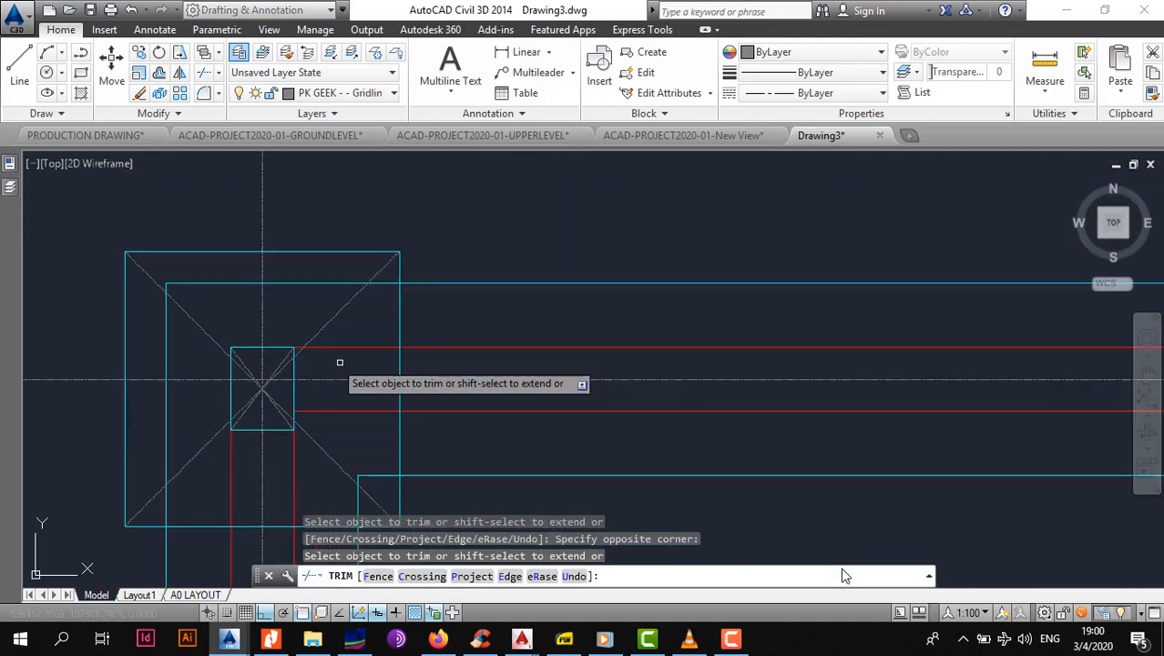
{"action": "key", "text": "Escape"}
Trim the cyan foundation lines inside the corner square at A-1, using the square as the cutting edge.
{"action": "key", "text": "space"}
{"action": "left_click", "coordinate": [321, 250]}
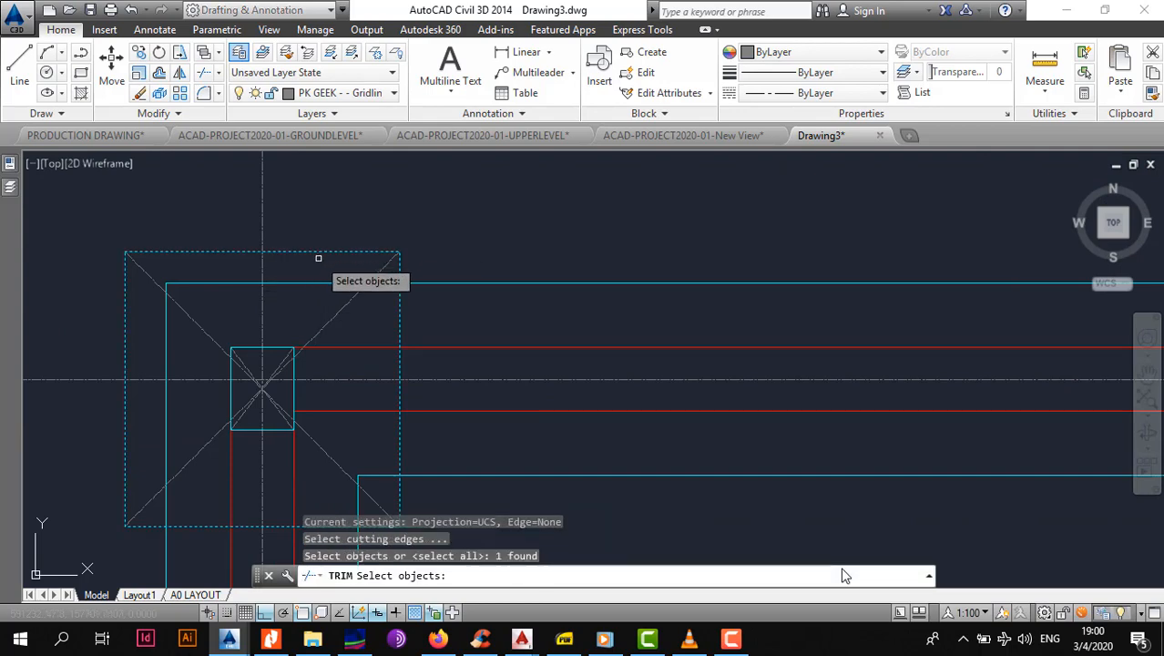
{"action": "key", "text": "space"}
{"action": "left_click", "coordinate": [312, 274]}
{"action": "left_click", "coordinate": [183, 339]}
{"action": "middle_click_drag", "start_coordinate": [377, 498], "coordinate": [400, 411]}
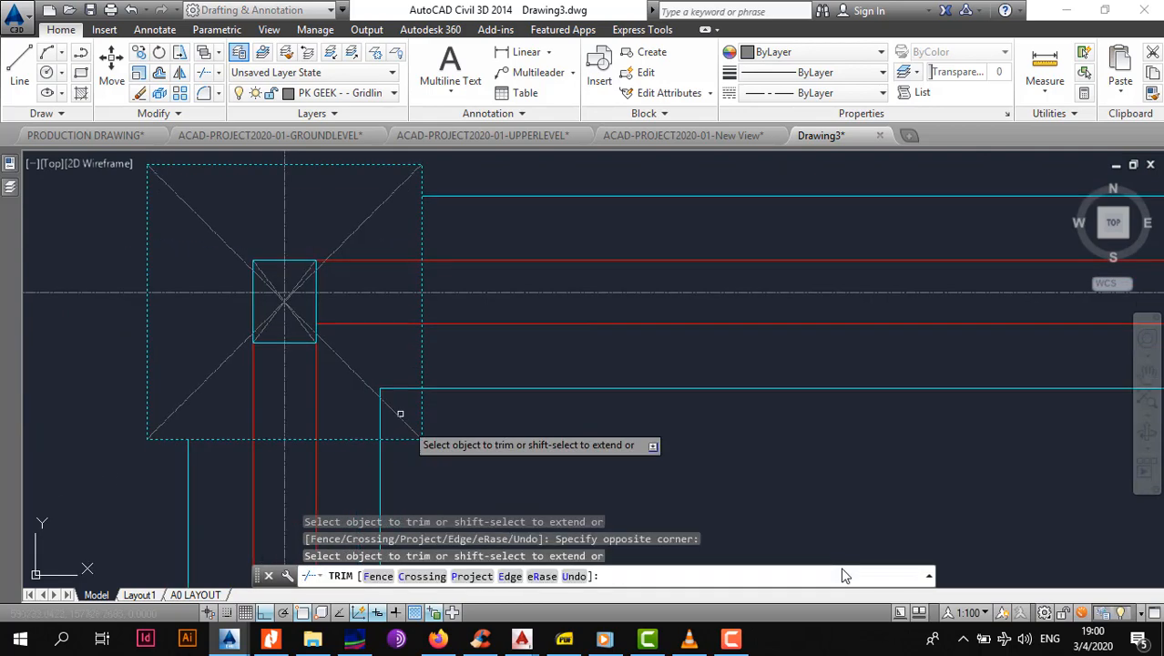
{"action": "scroll", "coordinate": [414, 389], "scroll_direction": "up", "scroll_amount": 2}
{"action": "left_click", "coordinate": [408, 375]}
{"action": "left_click", "coordinate": [399, 395]}
{"action": "scroll", "coordinate": [362, 434], "scroll_direction": "down", "scroll_amount": 10}
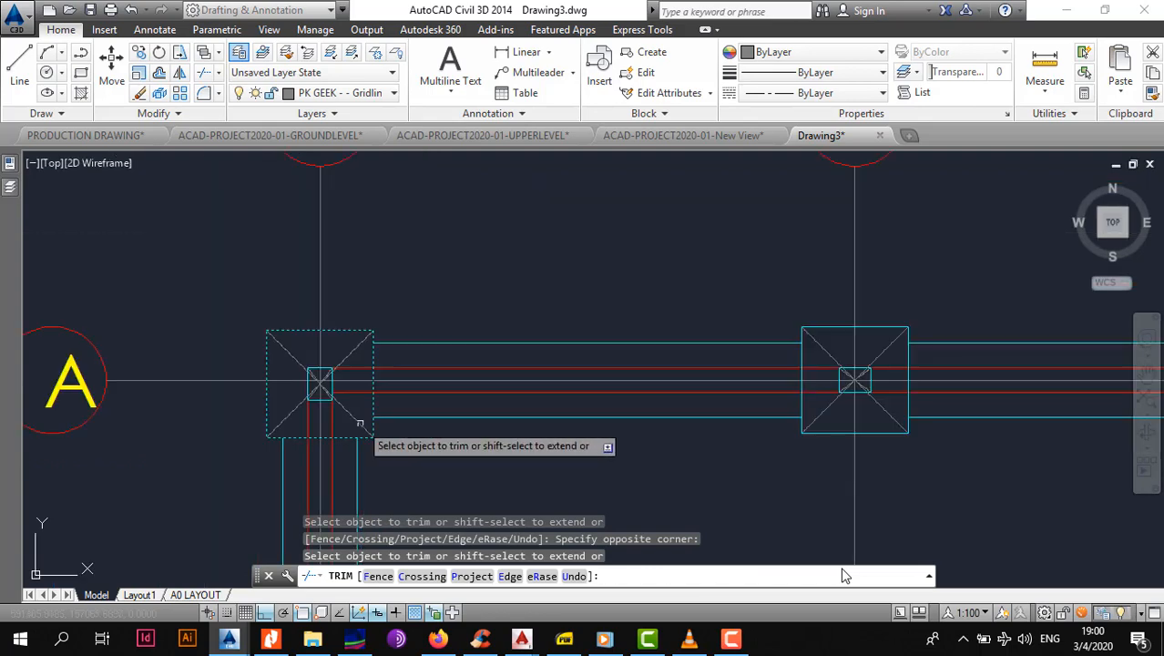
{"action": "scroll", "coordinate": [422, 420], "scroll_direction": "up", "scroll_amount": 2}
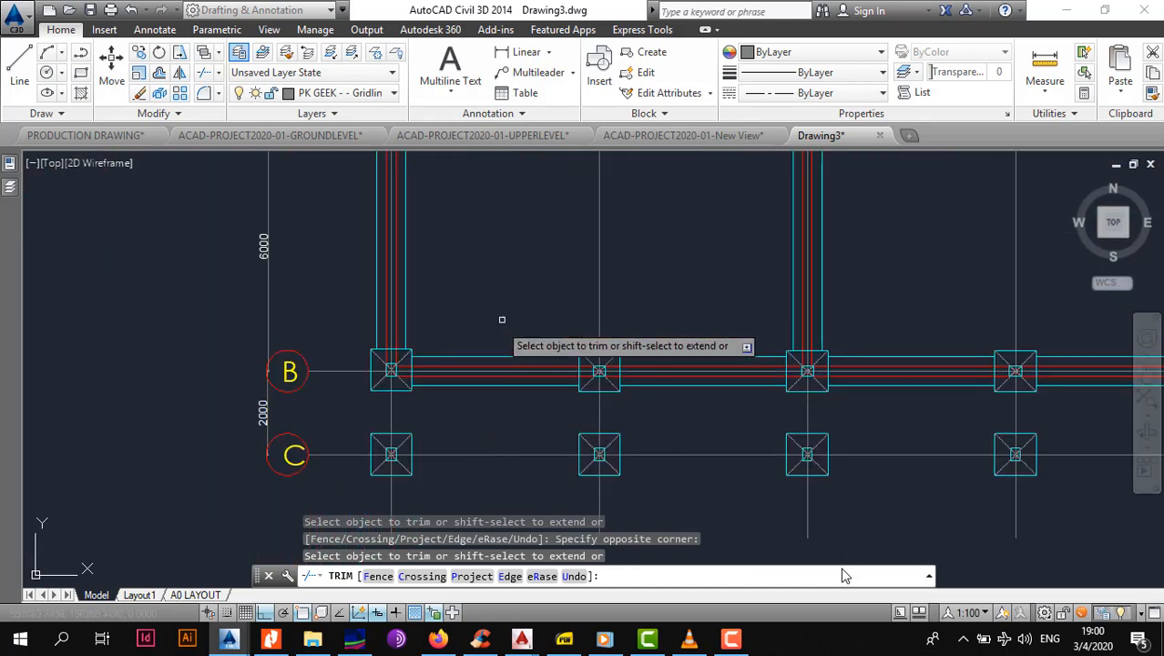
{"action": "scroll", "coordinate": [500, 320], "scroll_direction": "down", "scroll_amount": 2}
{"action": "middle_click_drag", "start_coordinate": [715, 305], "coordinate": [636, 346]}
{"action": "key", "text": "Escape"}
Examine the whole foundation plan, checking the trimmed strips and squares along grids A, B and C.
{"action": "middle_click_drag", "start_coordinate": [677, 295], "coordinate": [590, 292]}
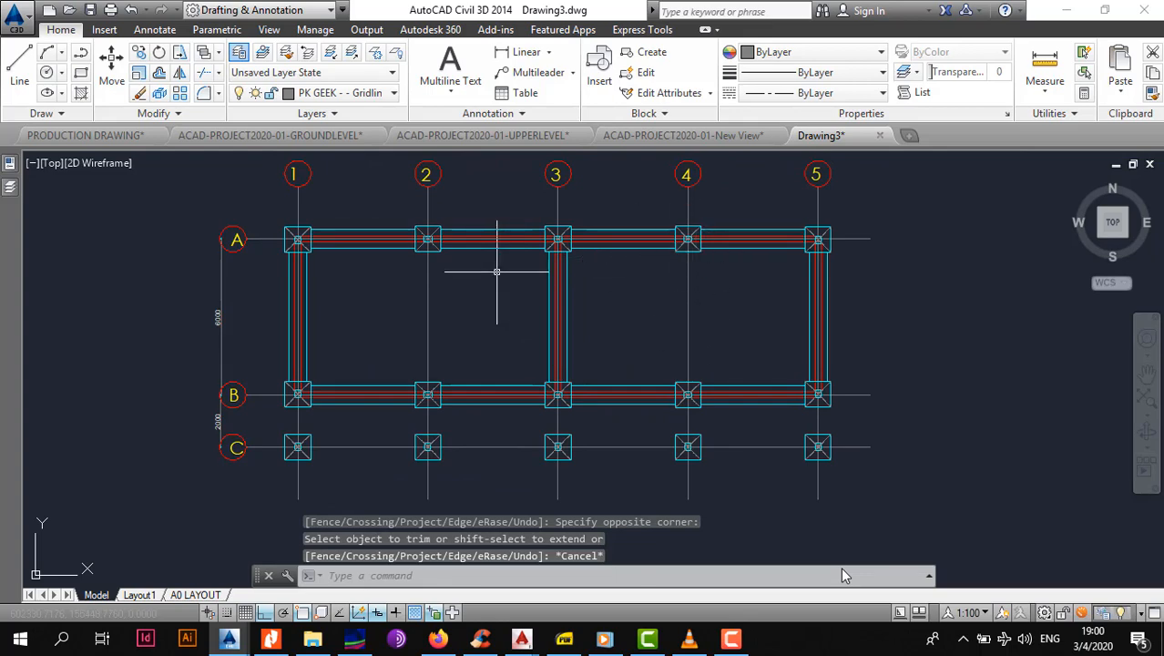
{"action": "scroll", "coordinate": [573, 232], "scroll_direction": "up", "scroll_amount": 4}
{"action": "scroll", "coordinate": [471, 261], "scroll_direction": "down", "scroll_amount": 4}
{"action": "middle_click_drag", "start_coordinate": [403, 259], "coordinate": [479, 273]}
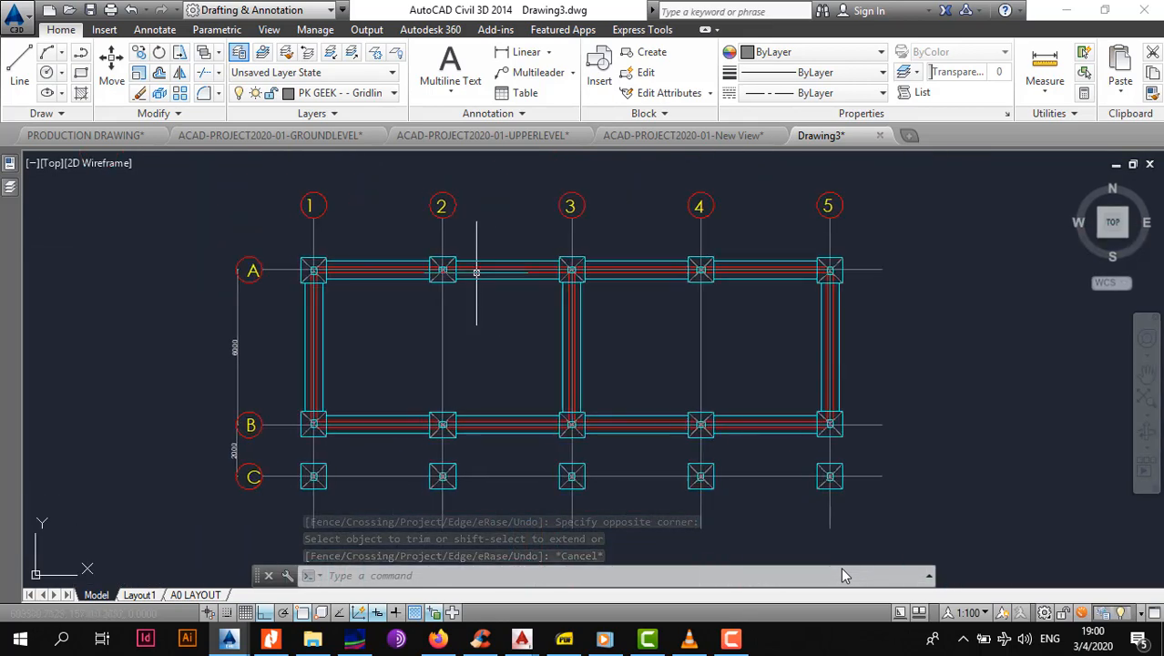
{"action": "scroll", "coordinate": [476, 260], "scroll_direction": "up", "scroll_amount": 2}
{"action": "scroll", "coordinate": [559, 326], "scroll_direction": "down", "scroll_amount": 2}
{"action": "scroll", "coordinate": [567, 326], "scroll_direction": "up", "scroll_amount": 2}
{"action": "scroll", "coordinate": [565, 327], "scroll_direction": "down", "scroll_amount": 4}
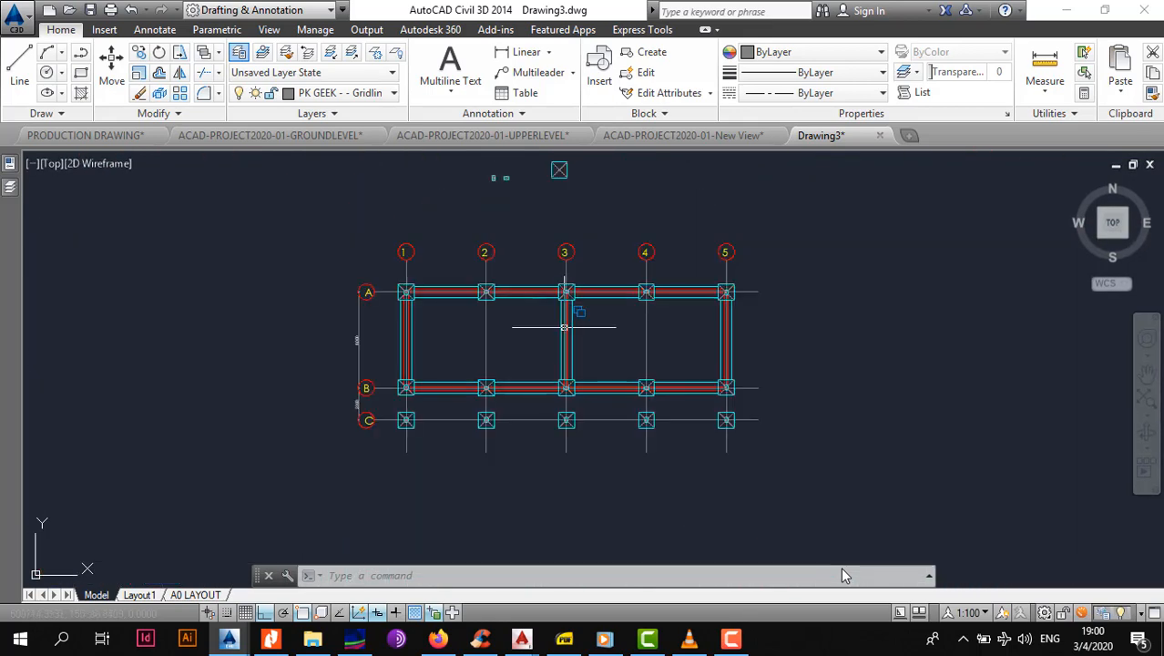
{"action": "middle_click_drag", "start_coordinate": [497, 291], "coordinate": [554, 343]}
{"action": "scroll", "coordinate": [554, 344], "scroll_direction": "up", "scroll_amount": 2}
{"action": "middle_click_drag", "start_coordinate": [648, 372], "coordinate": [653, 357]}
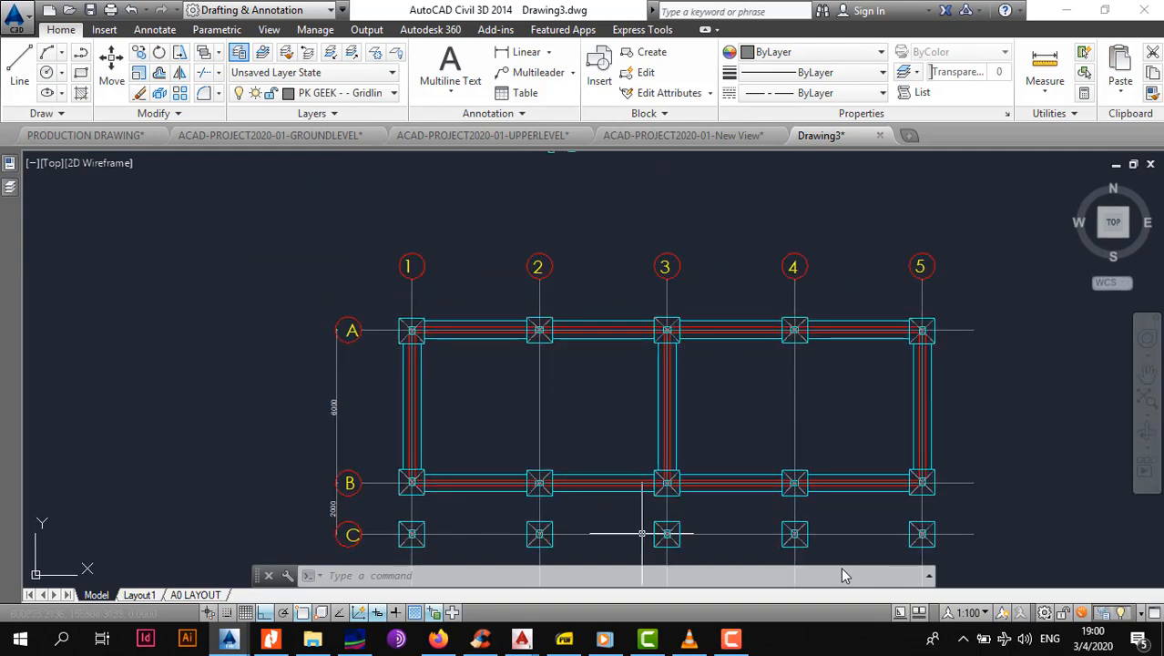
Switch to the PDF viewer with PRODUCTION DRAWING-A0 LAYOUT.pdf and examine the foundation layout's wall hatching, dimensions and footing labels.
{"action": "left_click", "coordinate": [564, 639]}
{"action": "scroll", "coordinate": [481, 253], "scroll_direction": "up", "scroll_amount": 4, "text": "ctrl"}
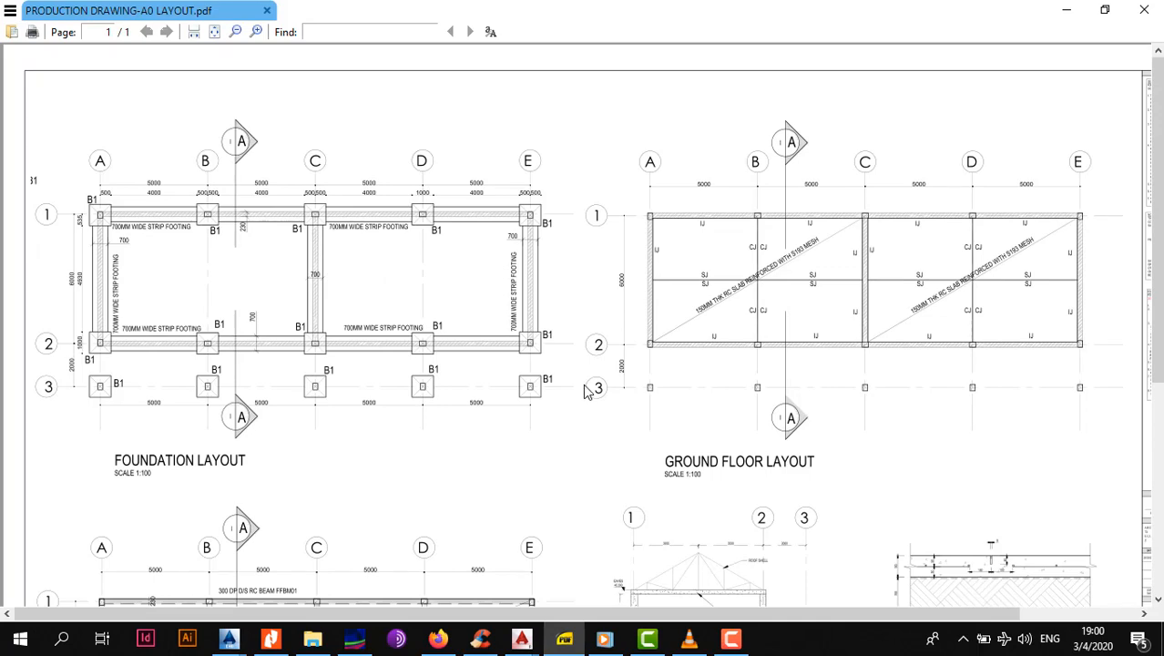
{"action": "scroll", "coordinate": [585, 387], "scroll_direction": "up", "scroll_amount": 4, "text": "ctrl"}
{"action": "scroll", "coordinate": [472, 243], "scroll_direction": "down", "scroll_amount": 3}
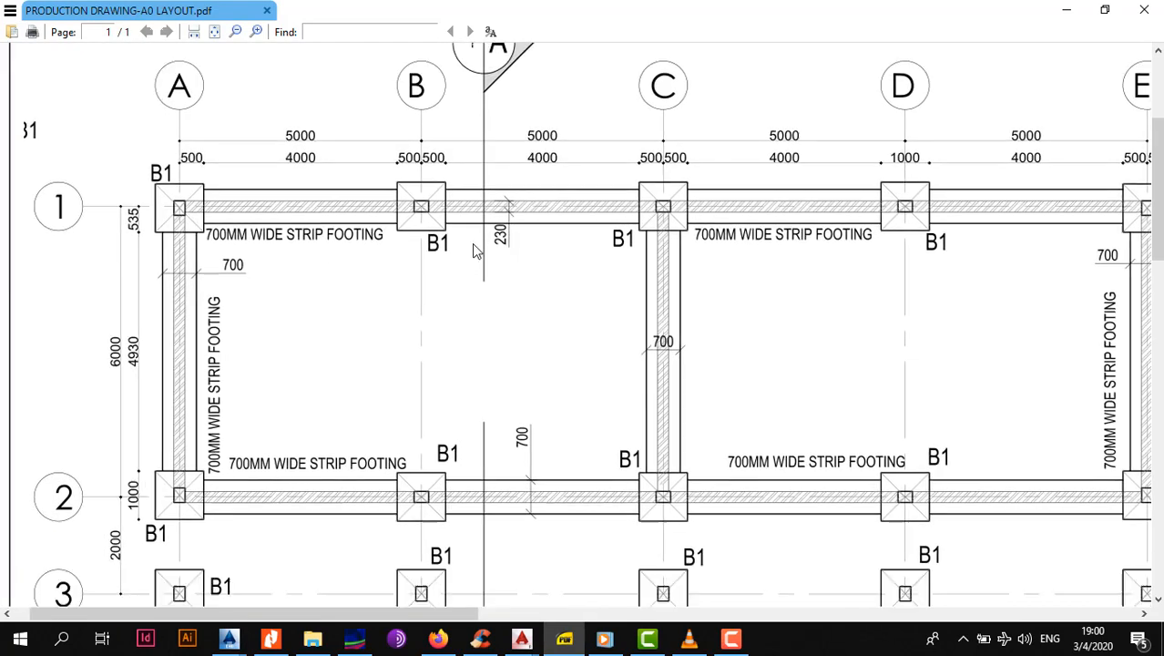
Examine the PDF's foundation layout from grid A to grid E, comparing the hatched walls, strip footings and B1 column bases.
{"action": "left_click_drag", "start_coordinate": [472, 243], "coordinate": [494, 208]}
{"action": "left_click_drag", "start_coordinate": [923, 341], "coordinate": [889, 228]}
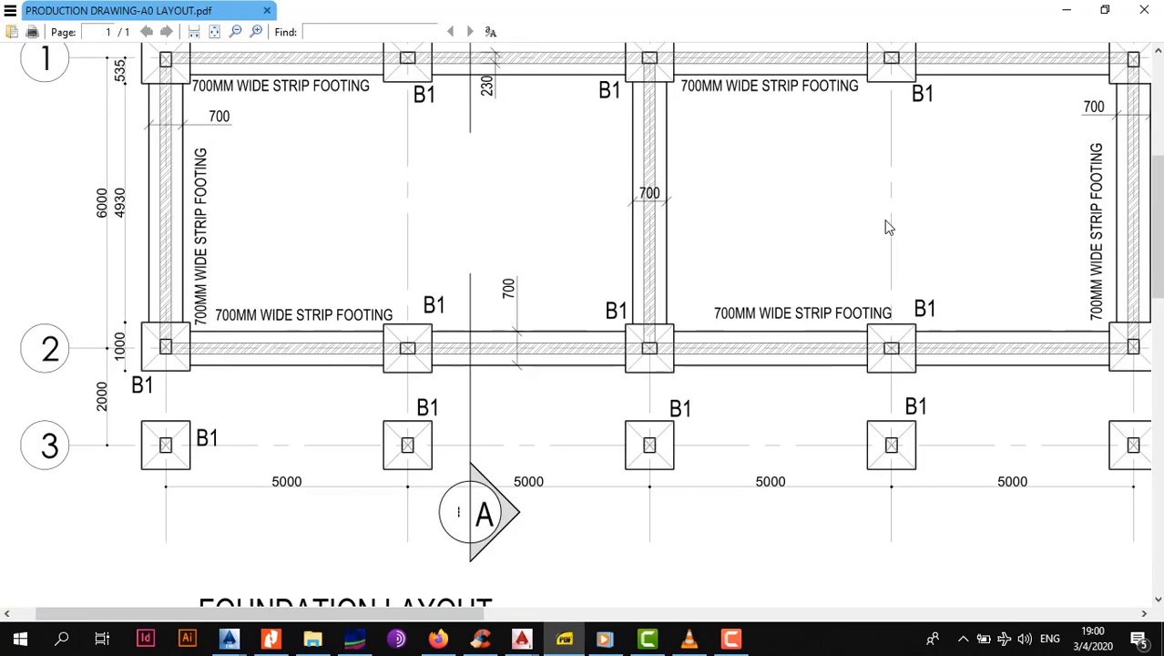
{"action": "left_click_drag", "start_coordinate": [626, 144], "coordinate": [645, 234]}
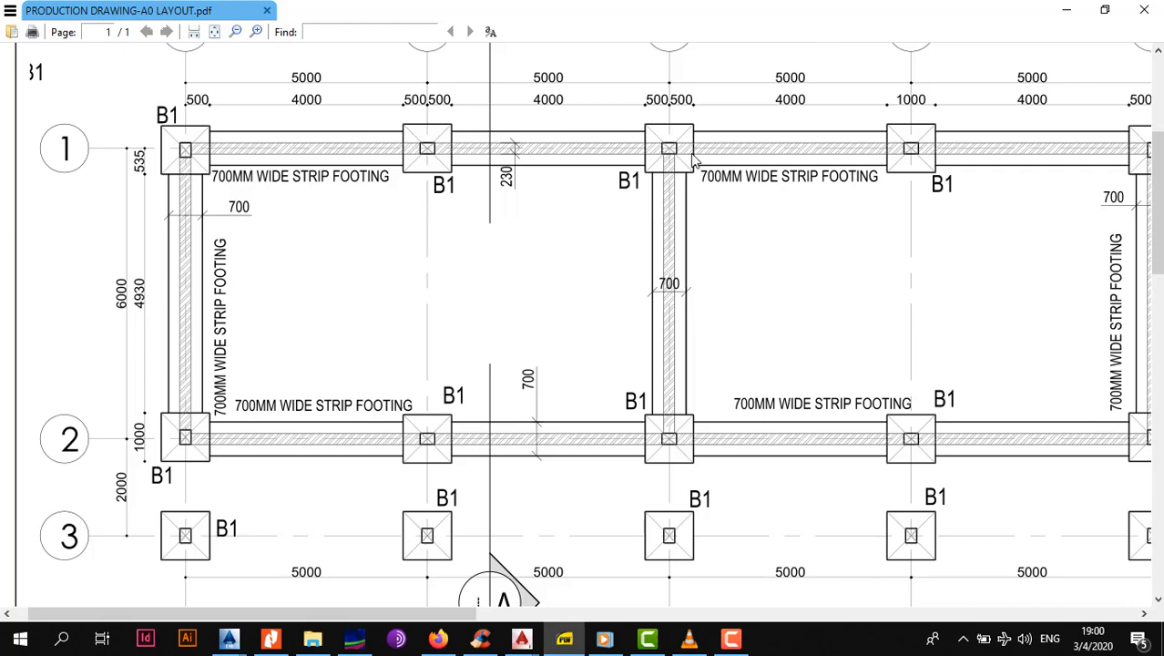
{"action": "left_click_drag", "start_coordinate": [822, 180], "coordinate": [664, 190]}
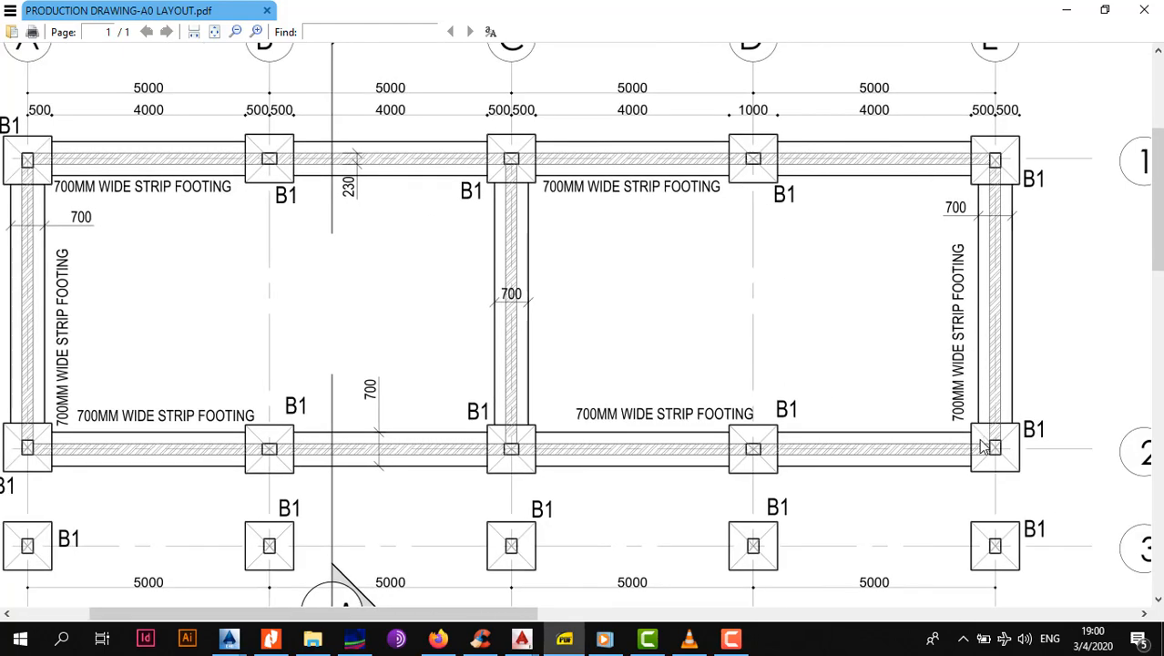
{"action": "left_click_drag", "start_coordinate": [132, 394], "coordinate": [303, 423]}
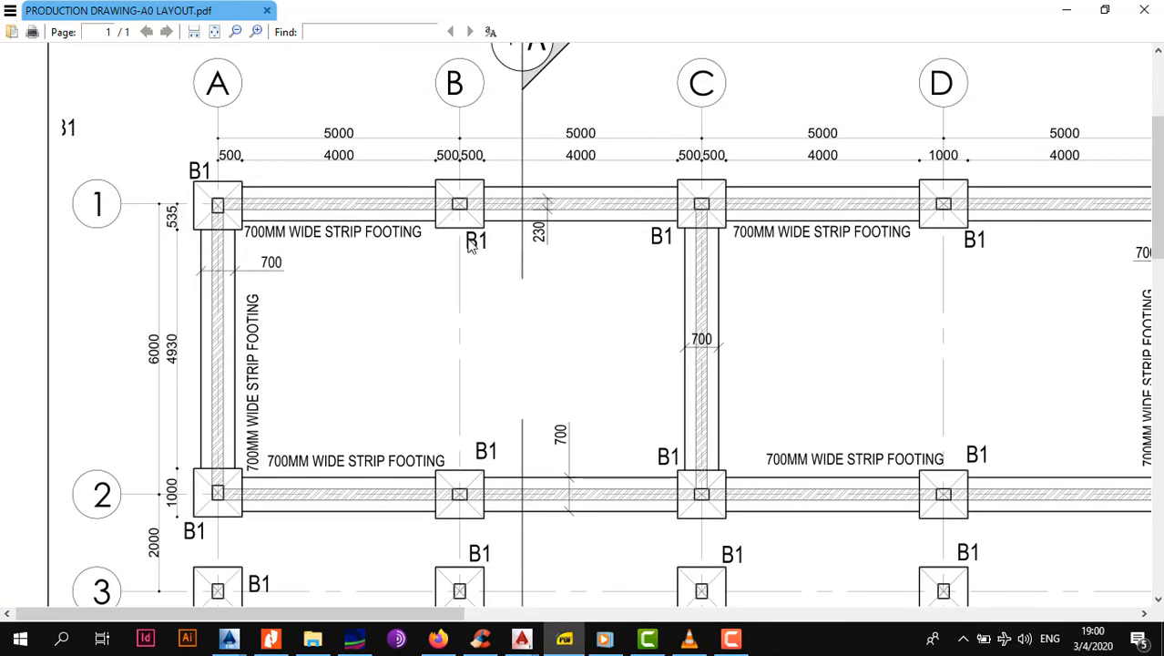
{"action": "scroll", "coordinate": [492, 253], "scroll_direction": "right", "scroll_amount": 4}
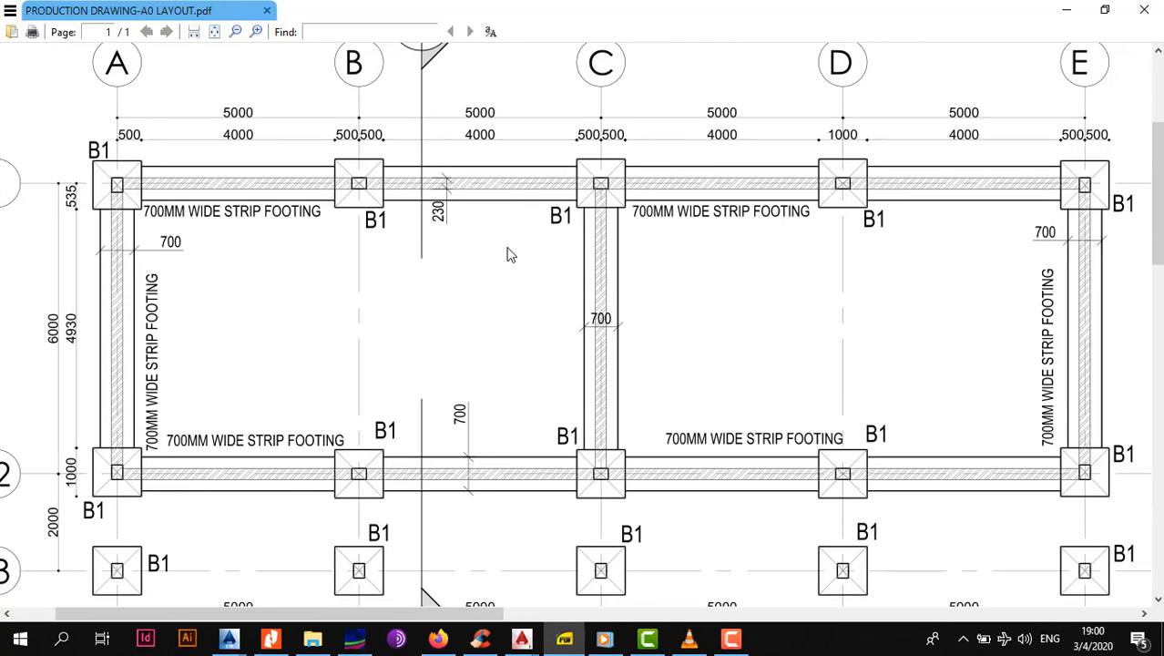
{"action": "left_click_drag", "start_coordinate": [800, 255], "coordinate": [829, 300]}
{"action": "left_click_drag", "start_coordinate": [774, 341], "coordinate": [786, 295]}
{"action": "mouse_move", "coordinate": [713, 294]}
{"action": "left_mouse_down"}
{"action": "mouse_move", "coordinate": [720, 280]}
{"action": "mouse_move", "coordinate": [752, 278]}
{"action": "left_mouse_up"}
Switch back to AutoCAD Civil 3D and fill the wall between the red lines on grid 1, from A to B, with a solid Color 40 hatch.
{"action": "left_click", "coordinate": [1068, 10]}
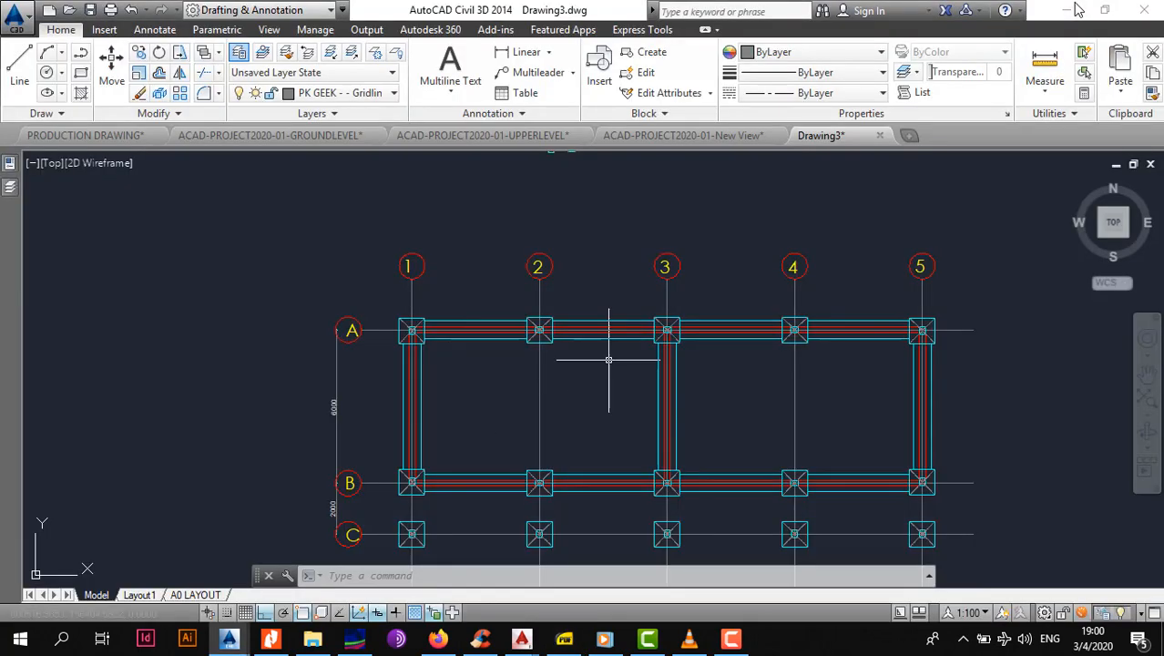
{"action": "scroll", "coordinate": [425, 373], "scroll_direction": "up", "scroll_amount": 2}
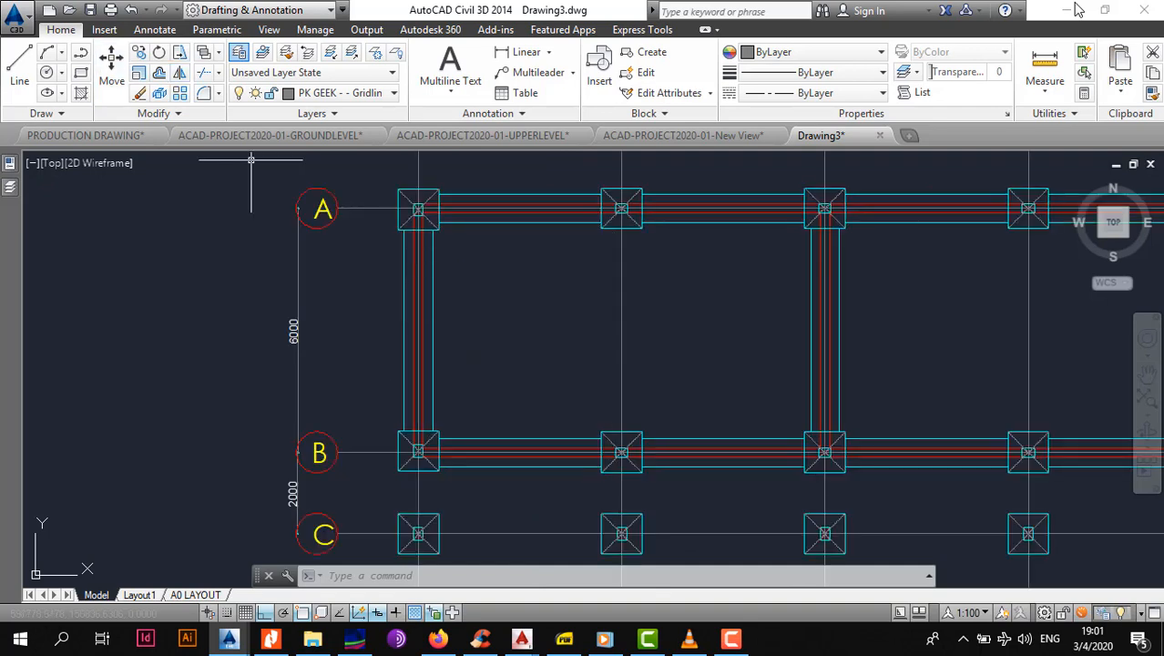
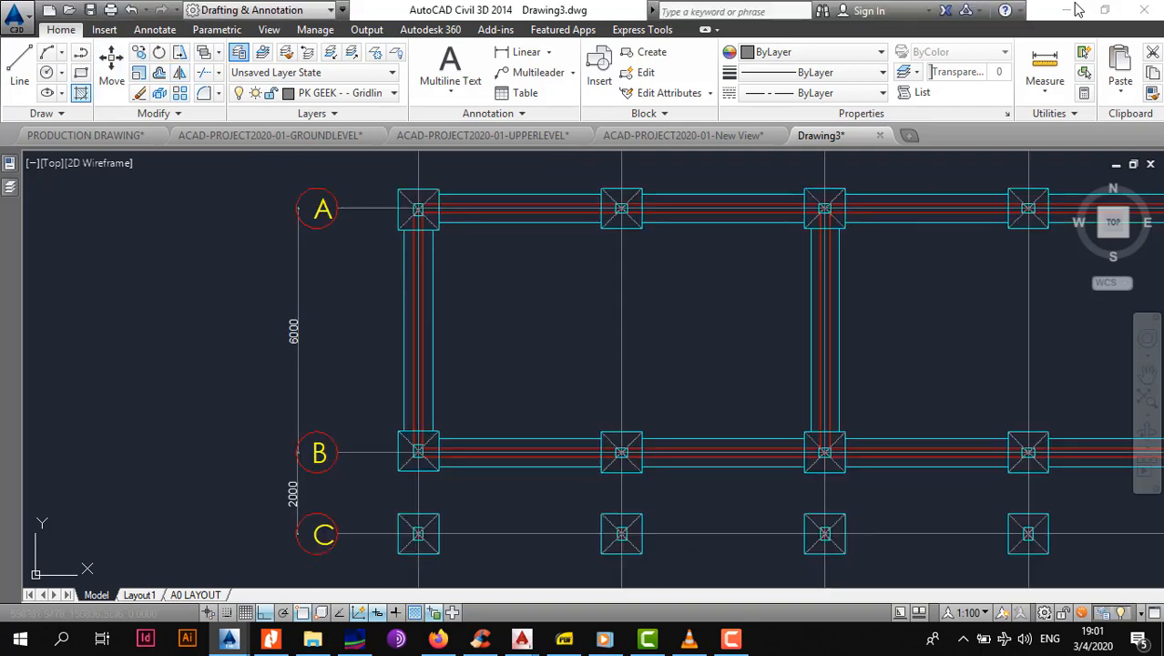
{"action": "type", "text": "h"}
{"action": "key", "text": "Return"}
{"action": "scroll", "coordinate": [419, 364], "scroll_direction": "up", "scroll_amount": 6}
{"action": "scroll", "coordinate": [413, 332], "scroll_direction": "down", "scroll_amount": 6}
{"action": "scroll", "coordinate": [412, 333], "scroll_direction": "up", "scroll_amount": 4}
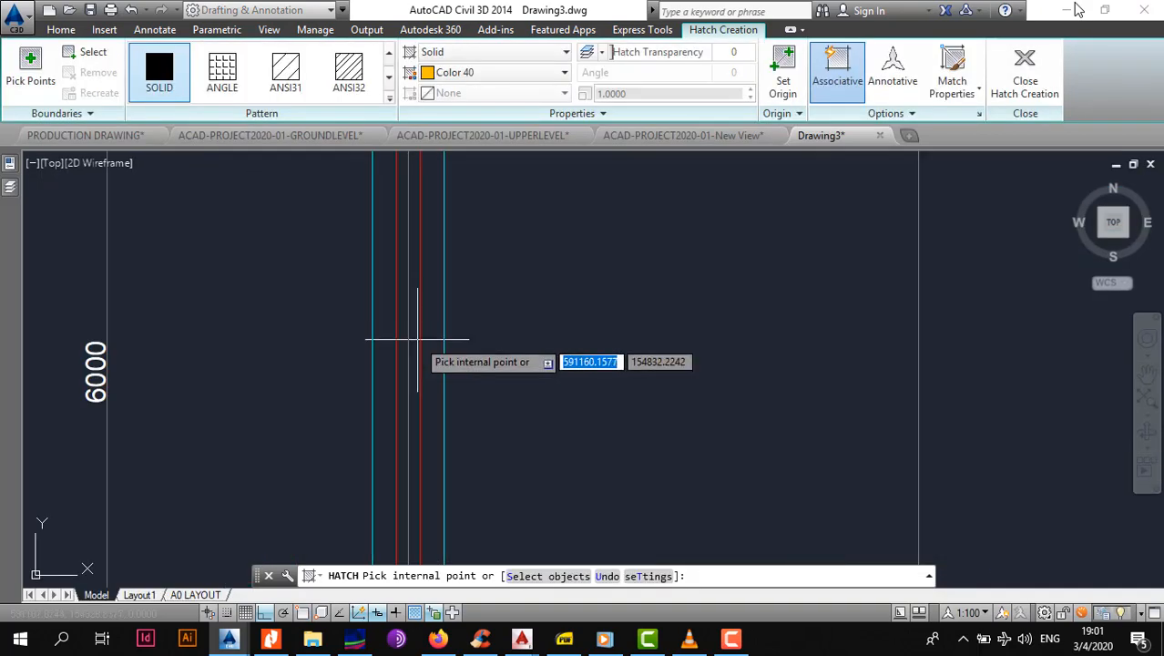
{"action": "left_click", "coordinate": [415, 339]}
{"action": "scroll", "coordinate": [409, 351], "scroll_direction": "down", "scroll_amount": 5}
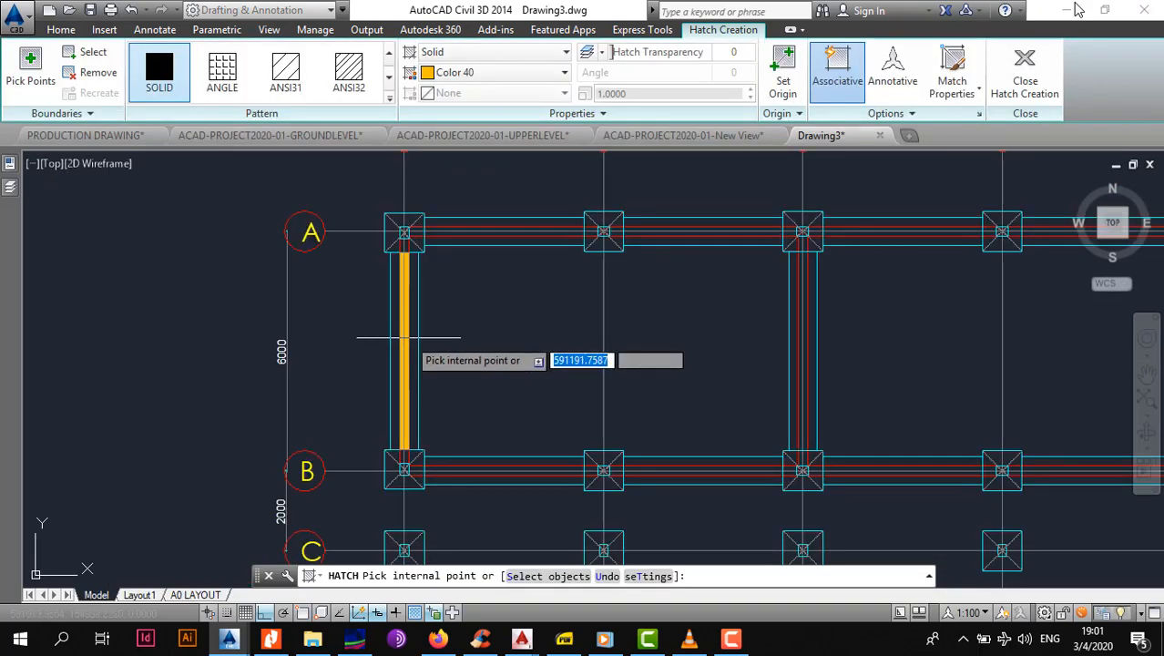
{"action": "scroll", "coordinate": [395, 443], "scroll_direction": "up", "scroll_amount": 5}
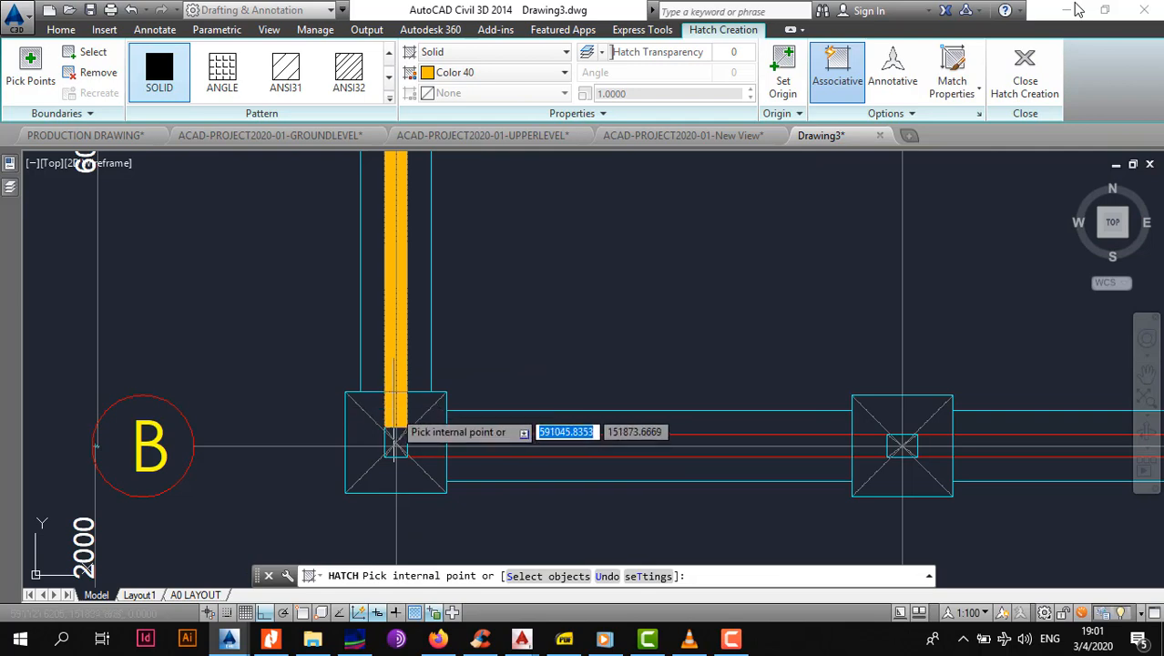
{"action": "scroll", "coordinate": [394, 443], "scroll_direction": "down", "scroll_amount": 2}
{"action": "middle_click_drag", "start_coordinate": [395, 237], "coordinate": [393, 417]}
{"action": "scroll", "coordinate": [392, 302], "scroll_direction": "up", "scroll_amount": 4}
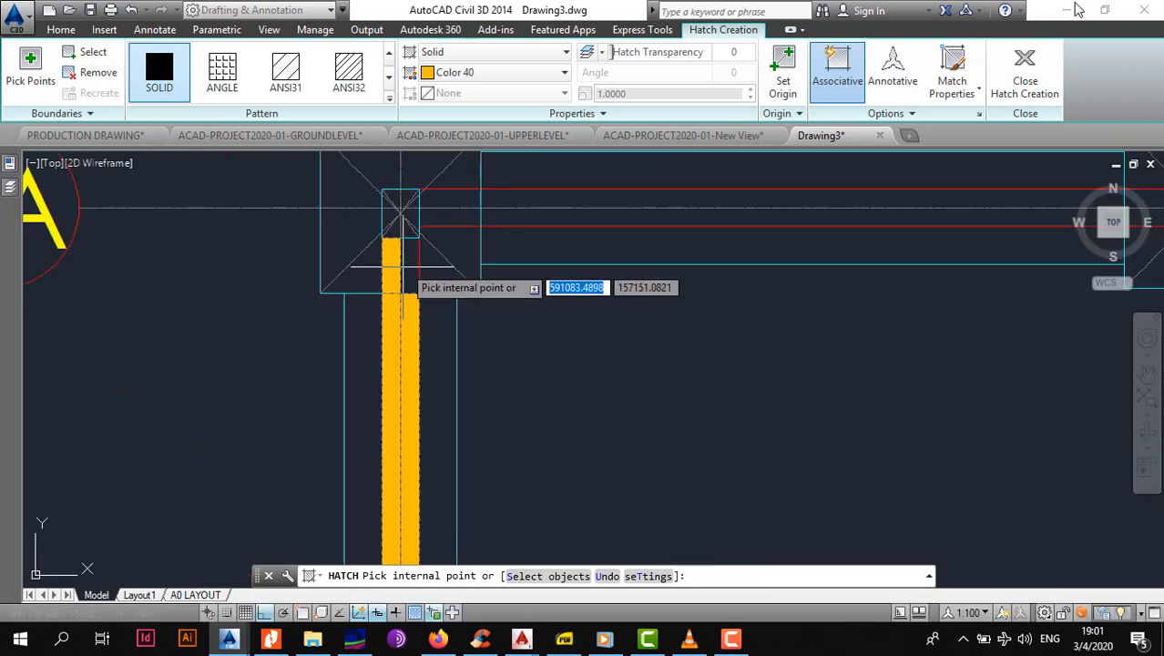
{"action": "key", "text": "Return"}
{"action": "left_click", "coordinate": [408, 318]}
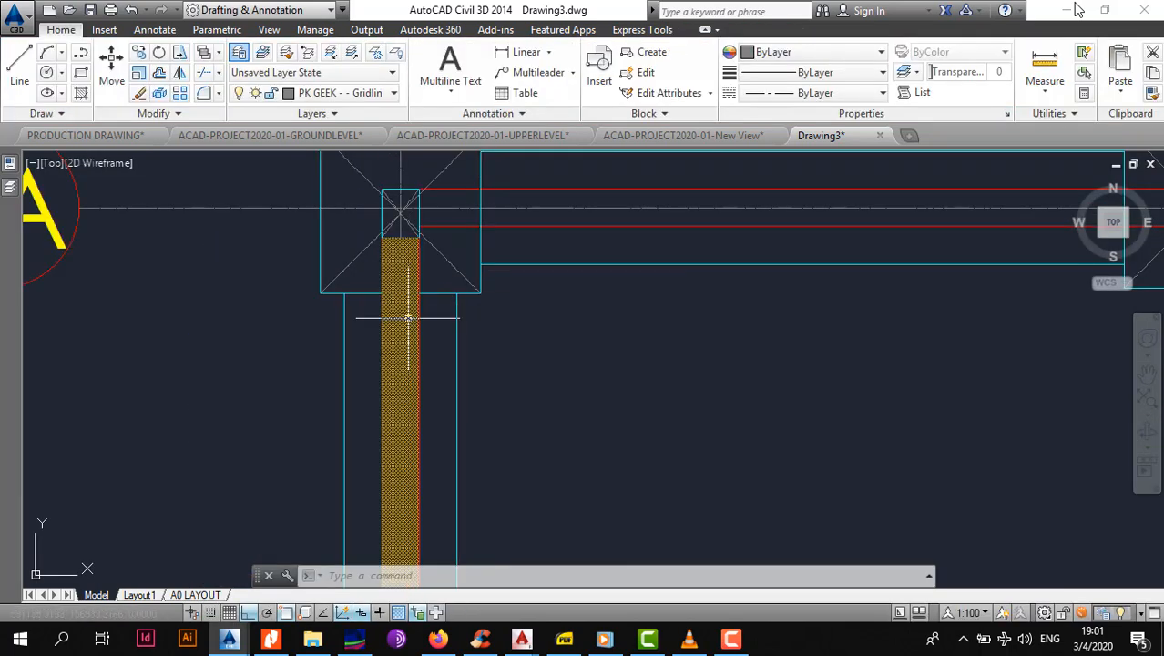
{"action": "left_click", "coordinate": [408, 318]}
{"action": "scroll", "coordinate": [405, 318], "scroll_direction": "down", "scroll_amount": 5}
{"action": "key", "text": "Escape"}
Match the grid 1 wall hatch to the CONCRETE ABOVE HATCH sample in the legend table.
{"action": "mouse_move", "coordinate": [394, 316]}
{"action": "middle_mouse_down"}
{"action": "mouse_move", "coordinate": [404, 343]}
{"action": "mouse_move", "coordinate": [820, 496]}
{"action": "mouse_move", "coordinate": [1039, 520]}
{"action": "middle_mouse_up"}
{"action": "scroll", "coordinate": [635, 427], "scroll_direction": "down", "scroll_amount": 2}
{"action": "scroll", "coordinate": [610, 392], "scroll_direction": "down", "scroll_amount": 2}
{"action": "mouse_move", "coordinate": [437, 365]}
{"action": "middle_mouse_down"}
{"action": "mouse_move", "coordinate": [758, 416]}
{"action": "mouse_move", "coordinate": [1009, 438]}
{"action": "middle_mouse_up"}
{"action": "mouse_move", "coordinate": [506, 390]}
{"action": "middle_mouse_down"}
{"action": "mouse_move", "coordinate": [566, 468]}
{"action": "mouse_move", "coordinate": [664, 324]}
{"action": "middle_mouse_up"}
{"action": "scroll", "coordinate": [305, 474], "scroll_direction": "up", "scroll_amount": 2}
{"action": "middle_click_drag", "start_coordinate": [305, 474], "coordinate": [382, 354]}
{"action": "scroll", "coordinate": [365, 354], "scroll_direction": "up", "scroll_amount": 4}
{"action": "scroll", "coordinate": [268, 345], "scroll_direction": "up", "scroll_amount": 7}
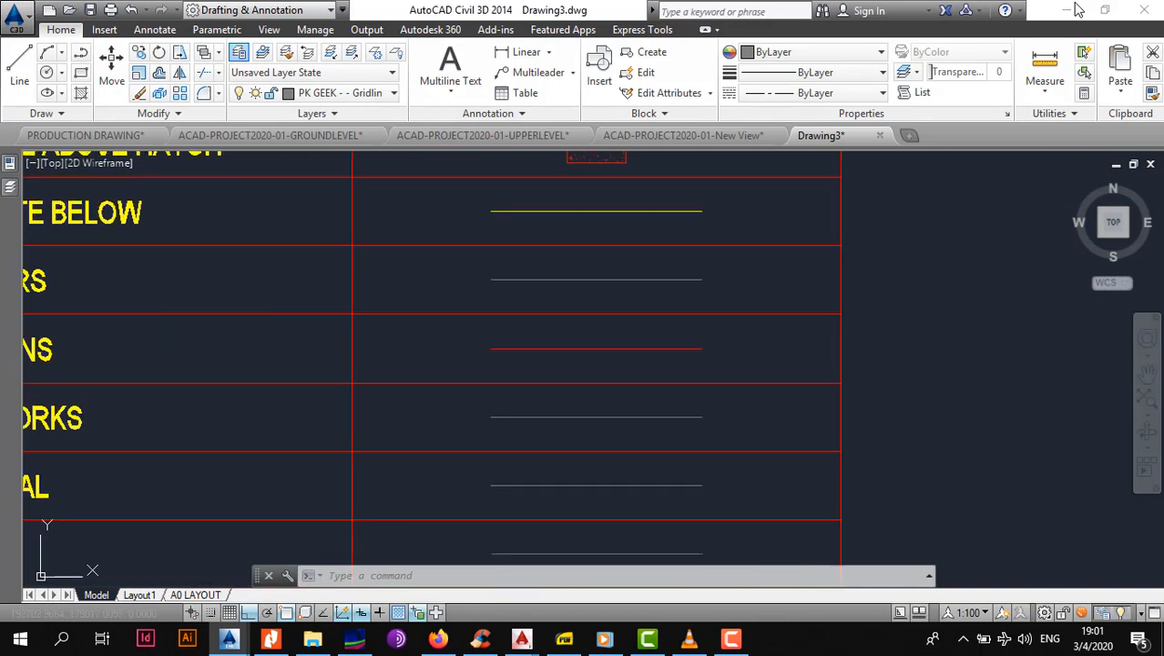
{"action": "middle_click_drag", "start_coordinate": [464, 151], "coordinate": [648, 330]}
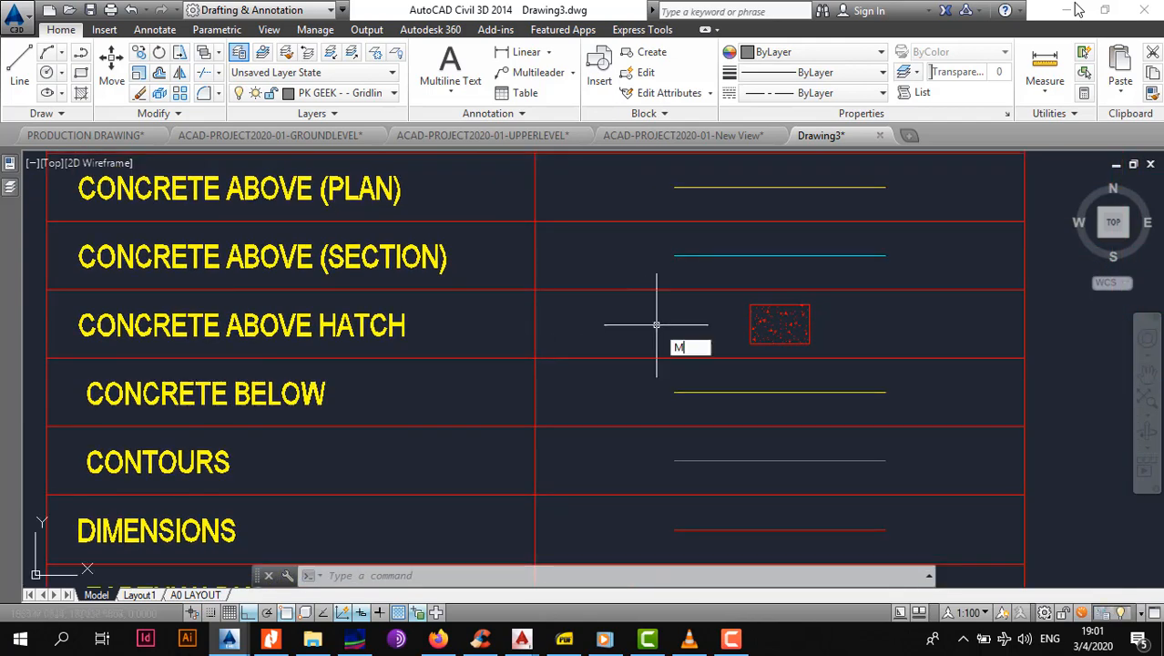
{"action": "key", "text": "Return"}
{"action": "scroll", "coordinate": [801, 324], "scroll_direction": "up", "scroll_amount": 4}
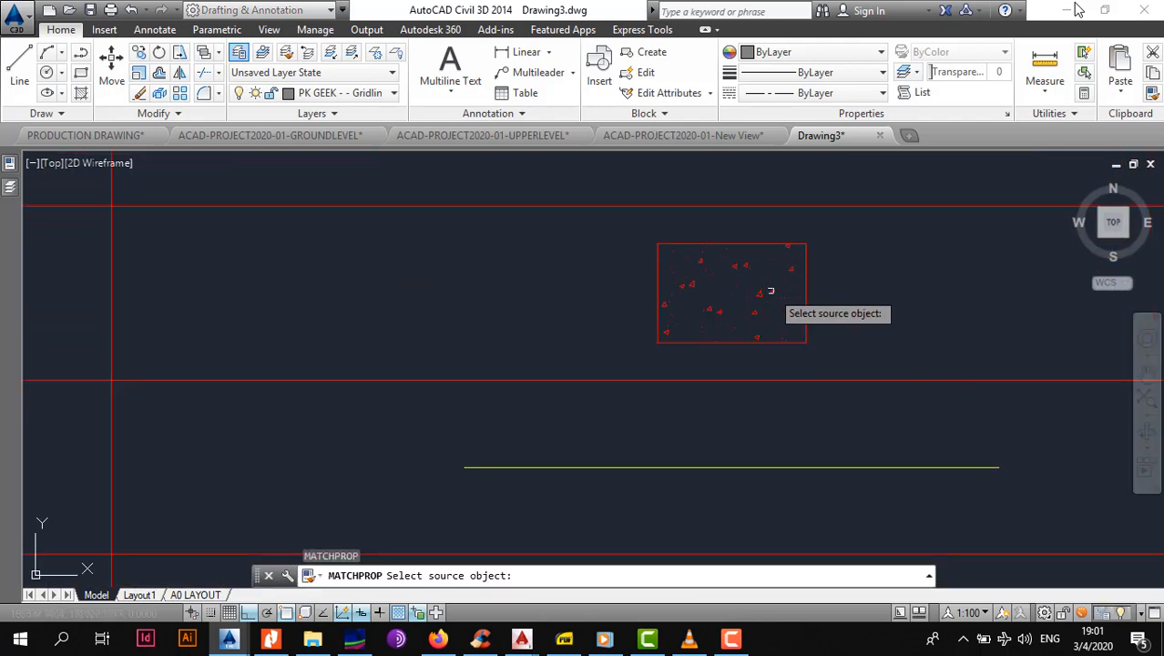
{"action": "left_click", "coordinate": [770, 291]}
{"action": "scroll", "coordinate": [786, 311], "scroll_direction": "down", "scroll_amount": 10}
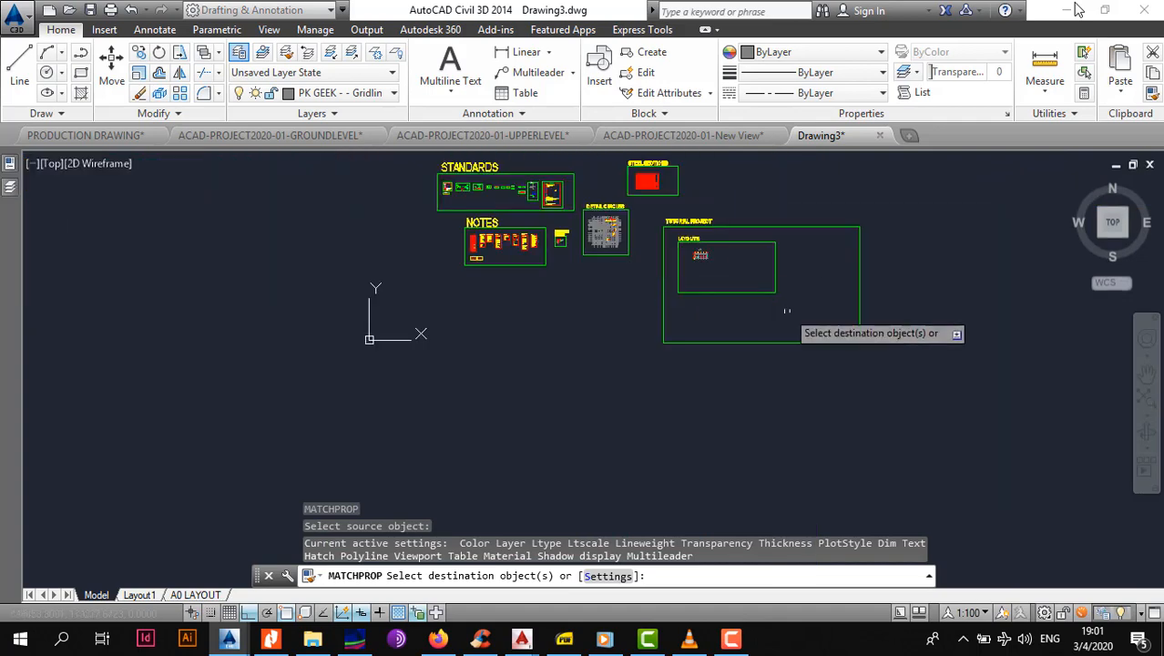
{"action": "scroll", "coordinate": [786, 311], "scroll_direction": "up", "scroll_amount": 10}
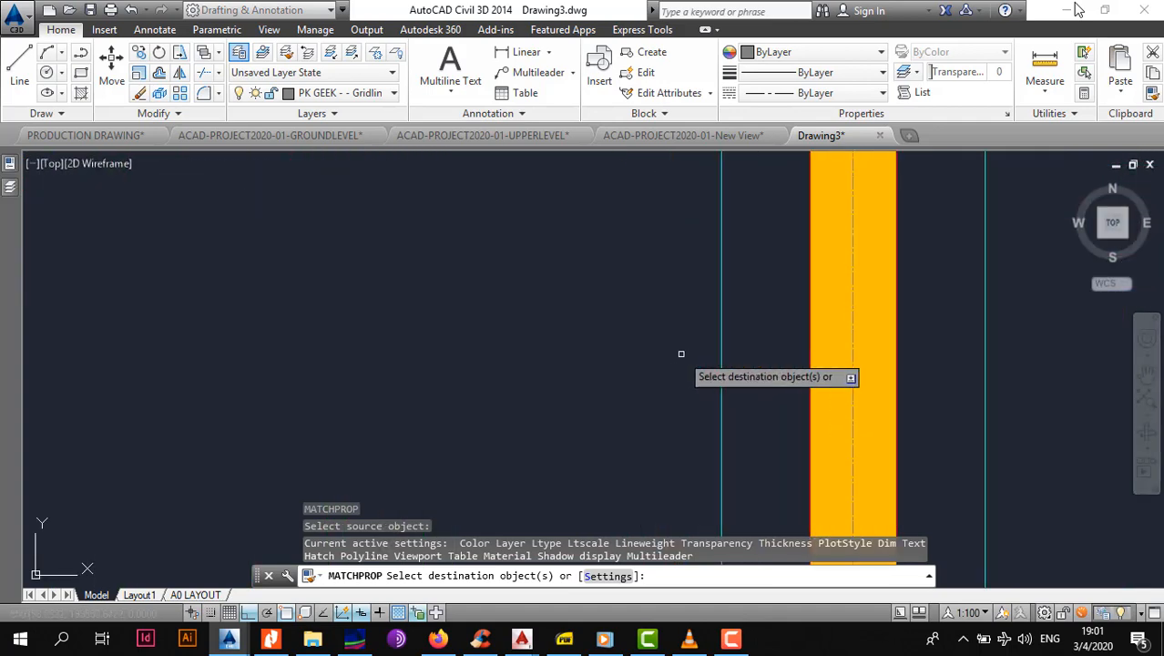
{"action": "middle_click_drag", "start_coordinate": [886, 358], "coordinate": [638, 304]}
{"action": "left_click", "coordinate": [647, 289]}
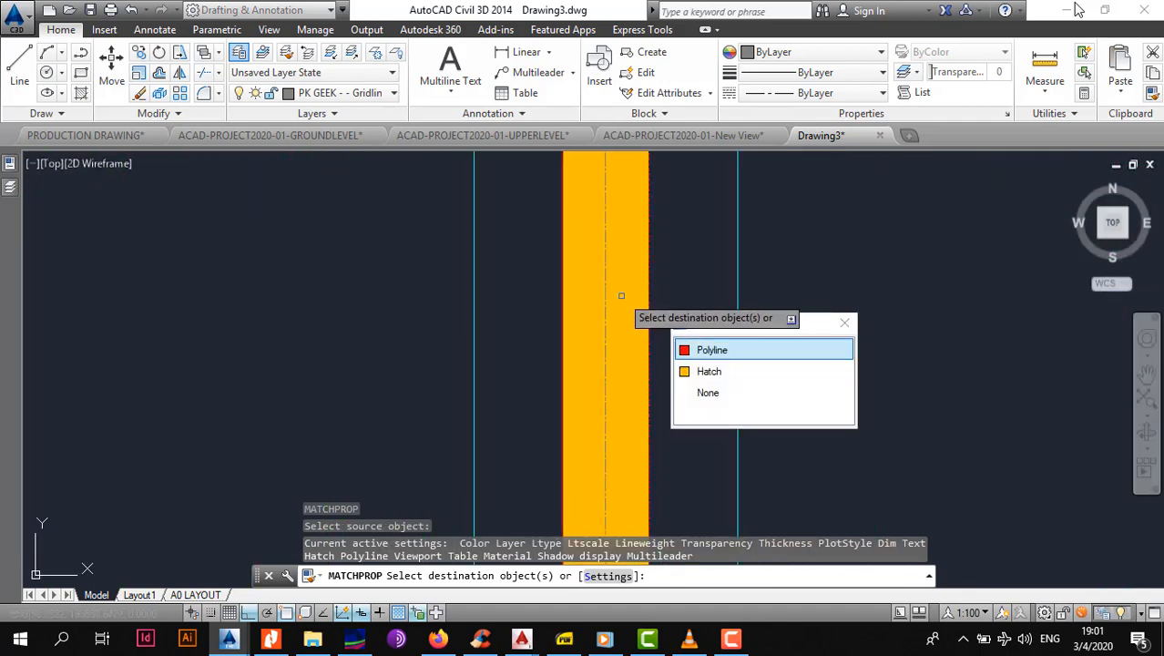
{"action": "left_click", "coordinate": [622, 294]}
{"action": "left_click", "coordinate": [637, 311]}
{"action": "left_click", "coordinate": [649, 304]}
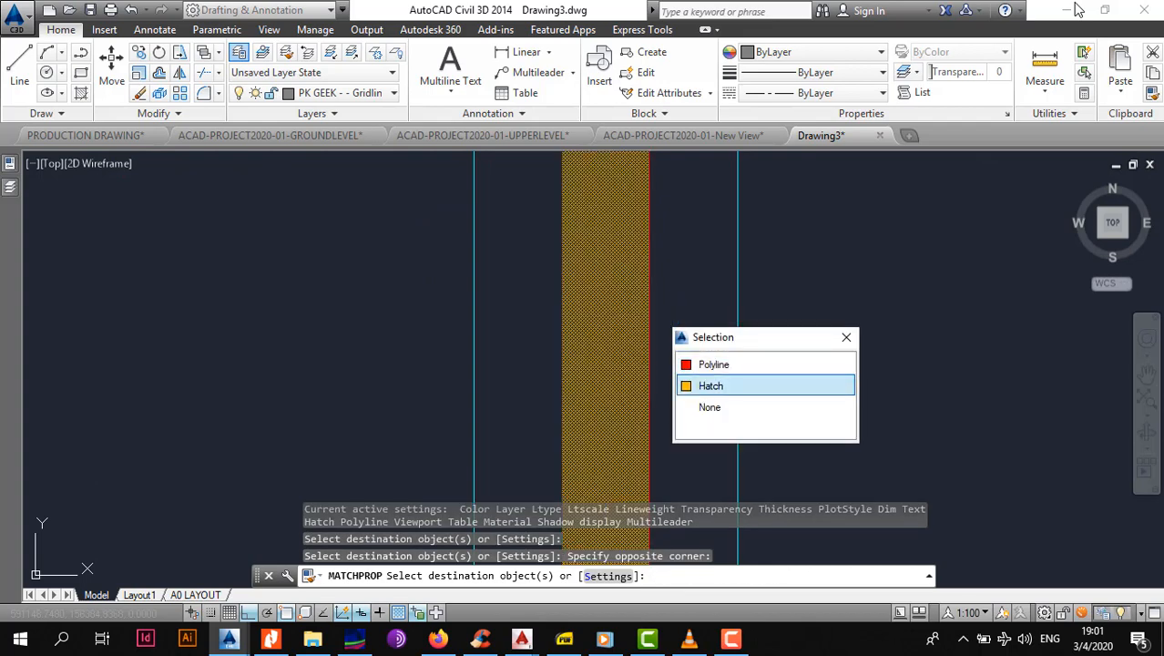
{"action": "left_click", "coordinate": [702, 385]}
{"action": "key", "text": "Escape"}
{"action": "scroll", "coordinate": [630, 327], "scroll_direction": "down", "scroll_amount": 3}
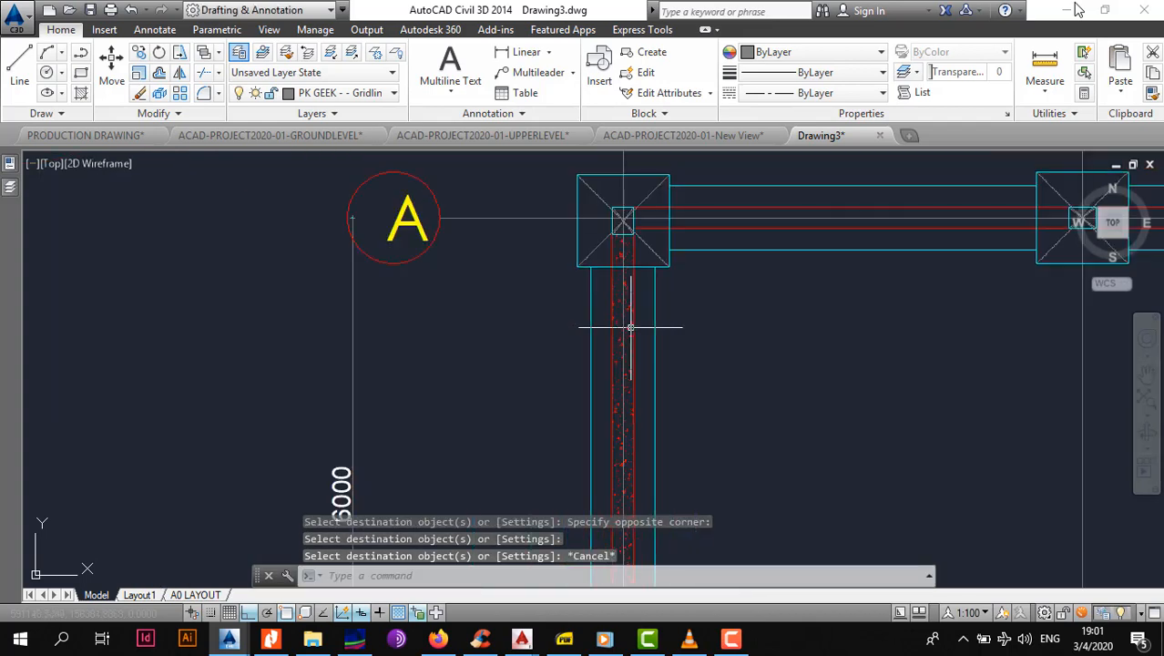
Change the grid 1 wall hatch to the ANSI32 pattern with a scale of 25.
{"action": "scroll", "coordinate": [632, 326], "scroll_direction": "up", "scroll_amount": 3}
{"action": "scroll", "coordinate": [630, 328], "scroll_direction": "down", "scroll_amount": 1}
{"action": "scroll", "coordinate": [630, 329], "scroll_direction": "up", "scroll_amount": 2}
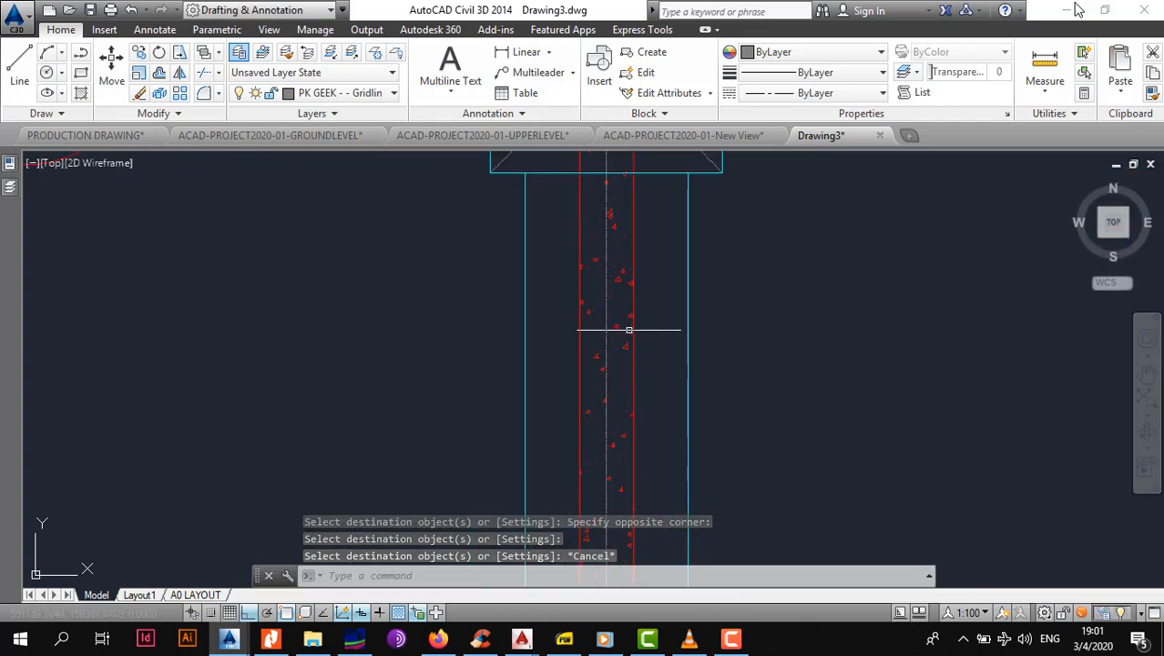
{"action": "left_click", "coordinate": [575, 263]}
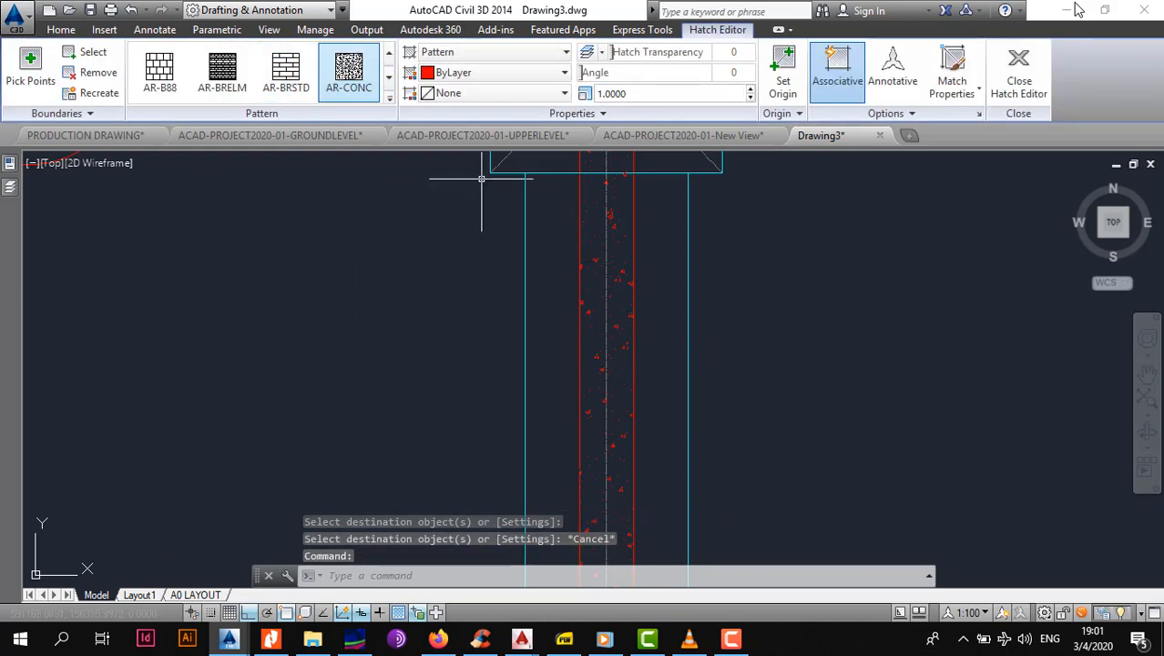
{"action": "left_click", "coordinate": [389, 54]}
{"action": "left_click", "coordinate": [389, 54]}
{"action": "left_click", "coordinate": [349, 73]}
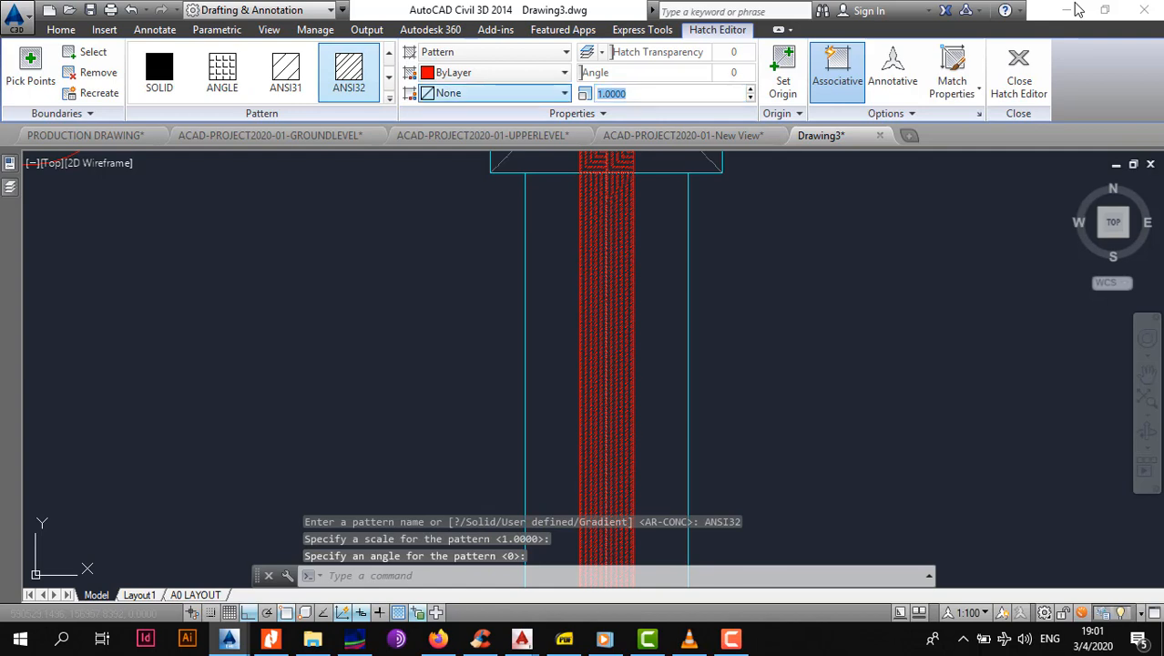
{"action": "type", "text": "50"}
{"action": "key", "text": "Return"}
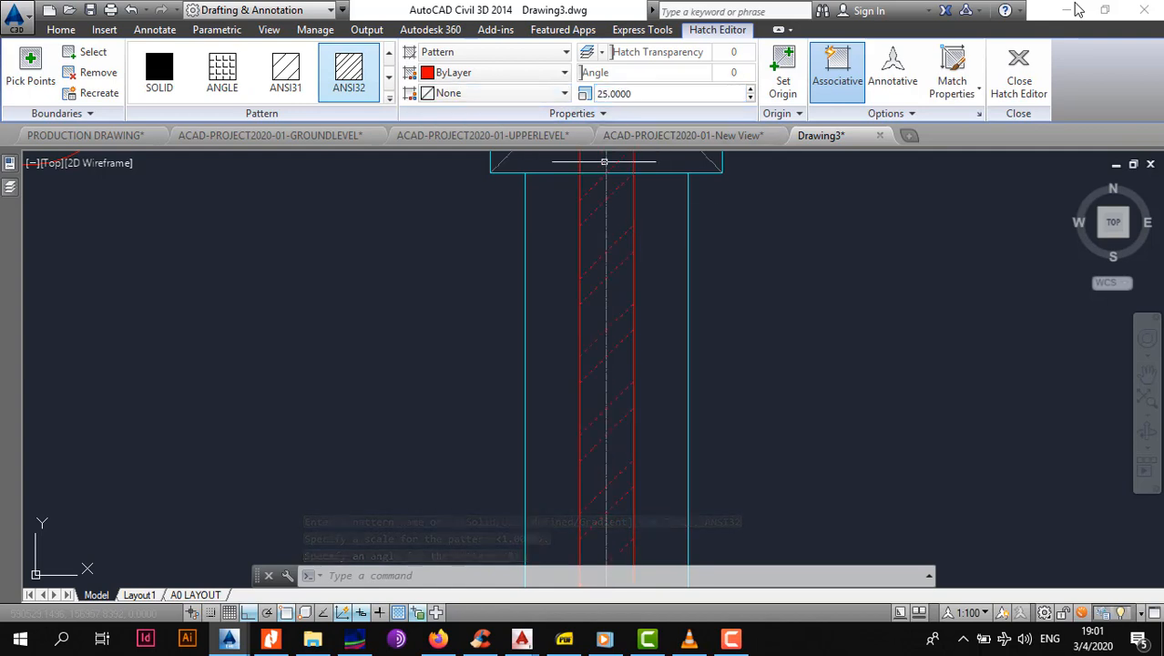
Set the grid 1 wall hatch's colour to Color 8.
{"action": "left_click", "coordinate": [564, 72]}
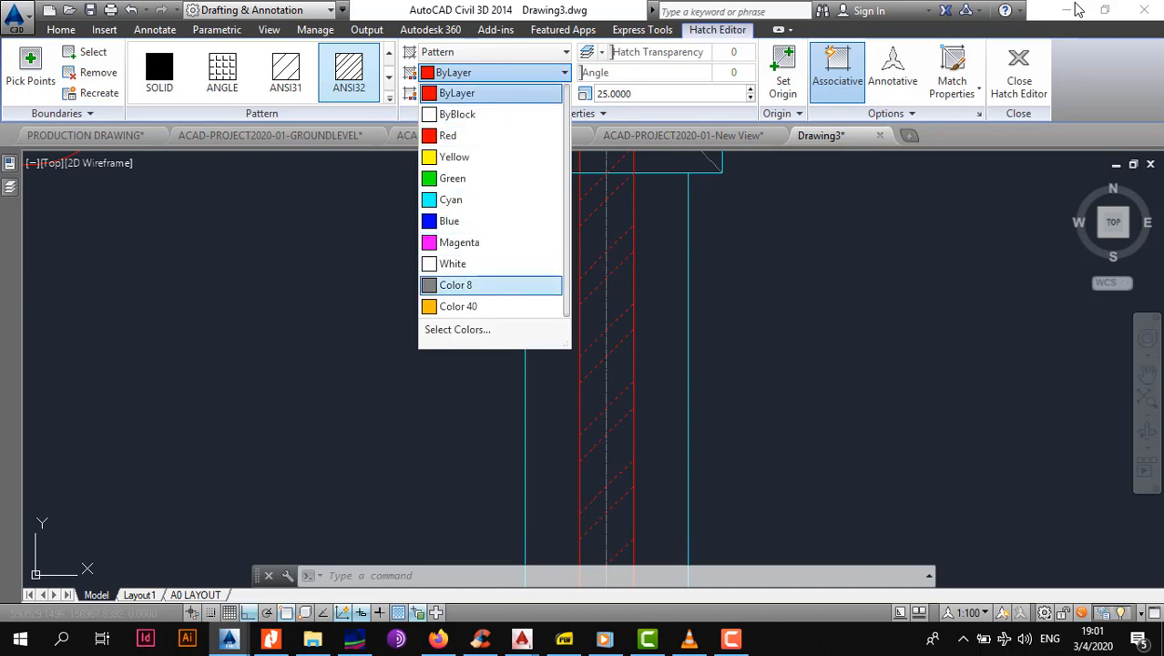
{"action": "left_click", "coordinate": [455, 286]}
{"action": "scroll", "coordinate": [669, 267], "scroll_direction": "down", "scroll_amount": 3}
{"action": "key", "text": "Escape"}
{"action": "scroll", "coordinate": [592, 255], "scroll_direction": "down", "scroll_amount": 3}
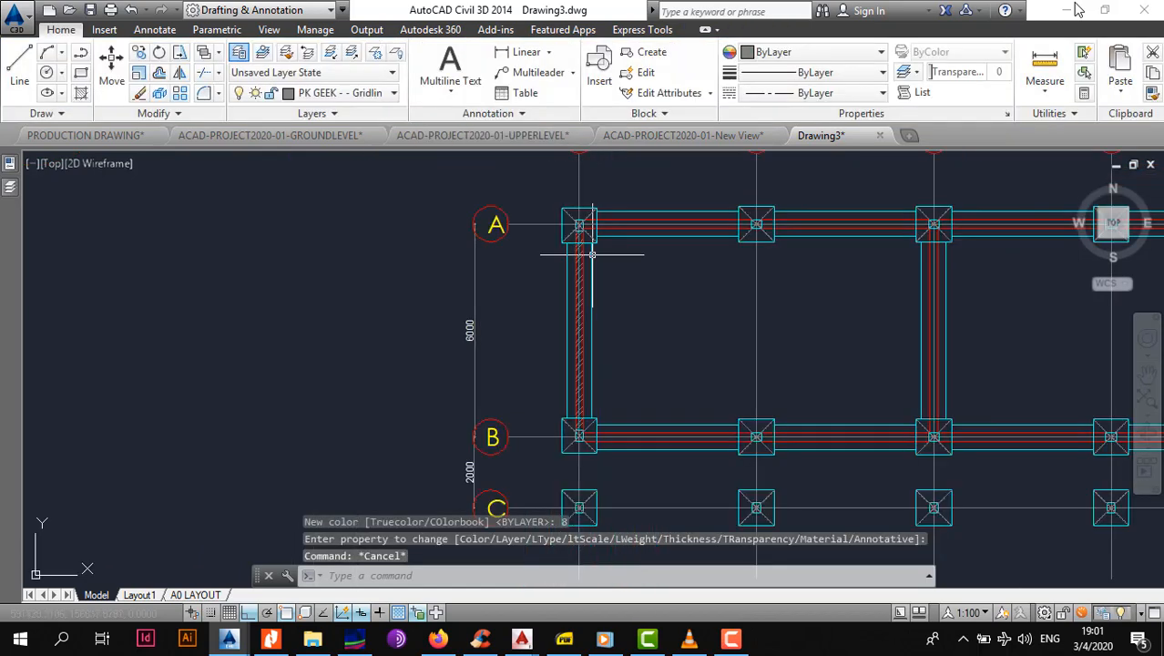
Copy the grid 1 wall hatch onto the grid 3 wall, using the small column's corner at A-1 as base point.
{"action": "scroll", "coordinate": [592, 298], "scroll_direction": "up", "scroll_amount": 5}
{"action": "middle_click_drag", "start_coordinate": [635, 335], "coordinate": [518, 253]}
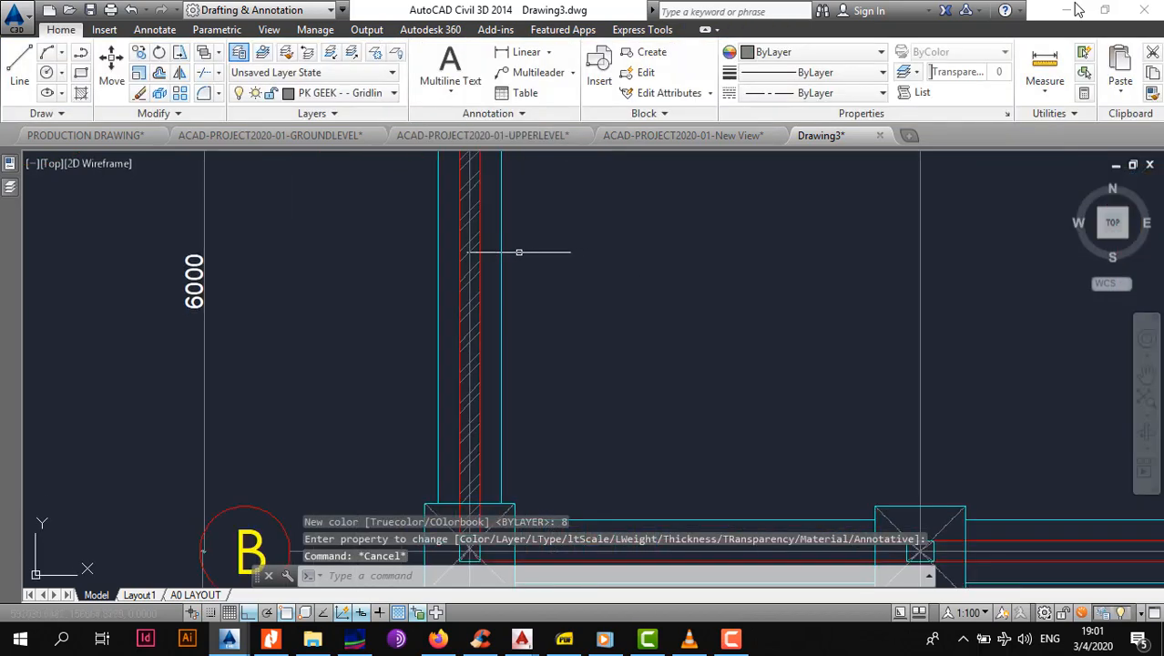
{"action": "left_click", "coordinate": [475, 241]}
{"action": "left_click", "coordinate": [62, 30]}
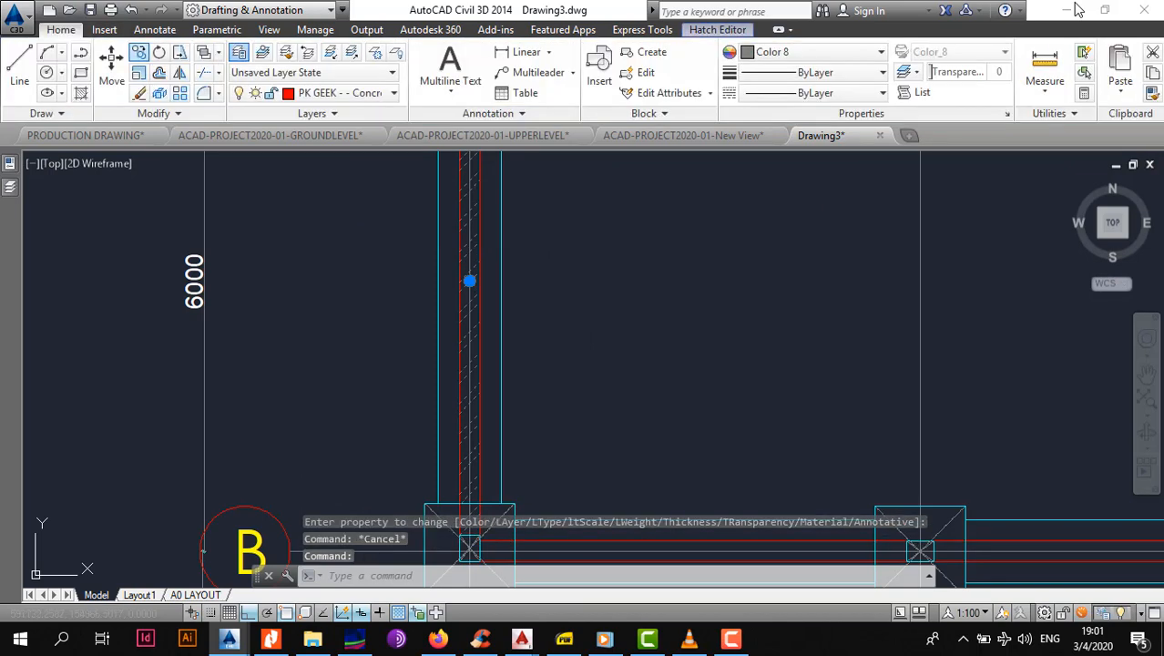
{"action": "left_click", "coordinate": [138, 52]}
{"action": "scroll", "coordinate": [541, 395], "scroll_direction": "down", "scroll_amount": 3}
{"action": "scroll", "coordinate": [517, 309], "scroll_direction": "up", "scroll_amount": 2}
{"action": "scroll", "coordinate": [536, 310], "scroll_direction": "up", "scroll_amount": 3}
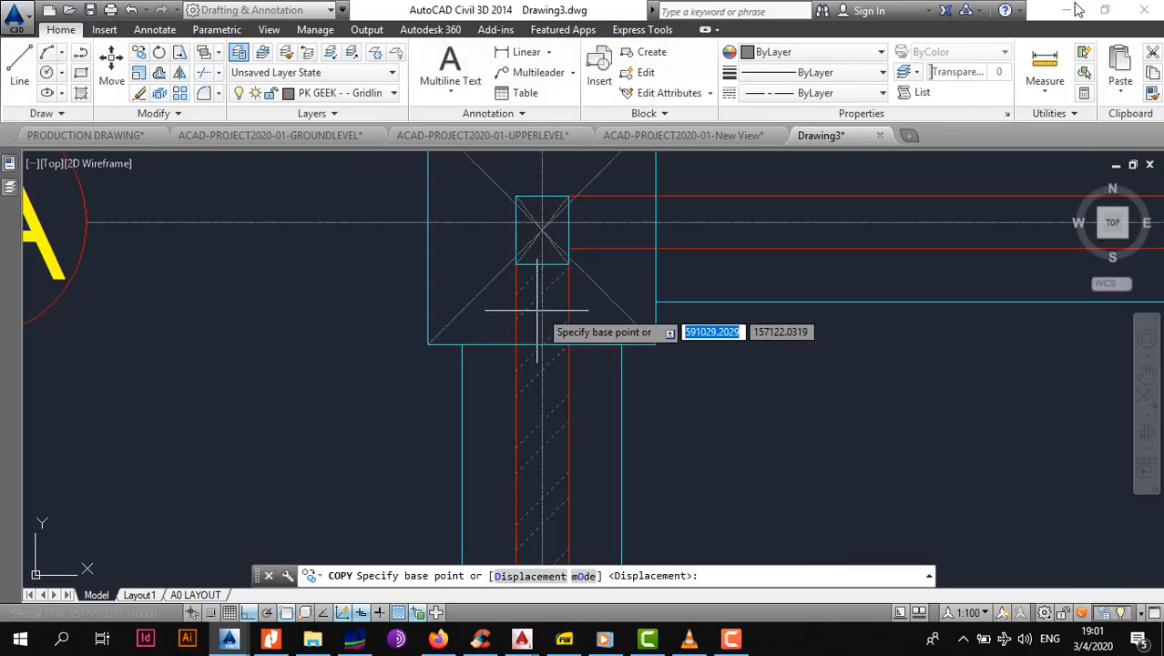
{"action": "left_click", "coordinate": [569, 264]}
{"action": "scroll", "coordinate": [580, 276], "scroll_direction": "down", "scroll_amount": 3}
{"action": "middle_click_drag", "start_coordinate": [1064, 288], "coordinate": [757, 294]}
{"action": "scroll", "coordinate": [761, 292], "scroll_direction": "up", "scroll_amount": 3}
{"action": "middle_click_drag", "start_coordinate": [947, 267], "coordinate": [685, 281]}
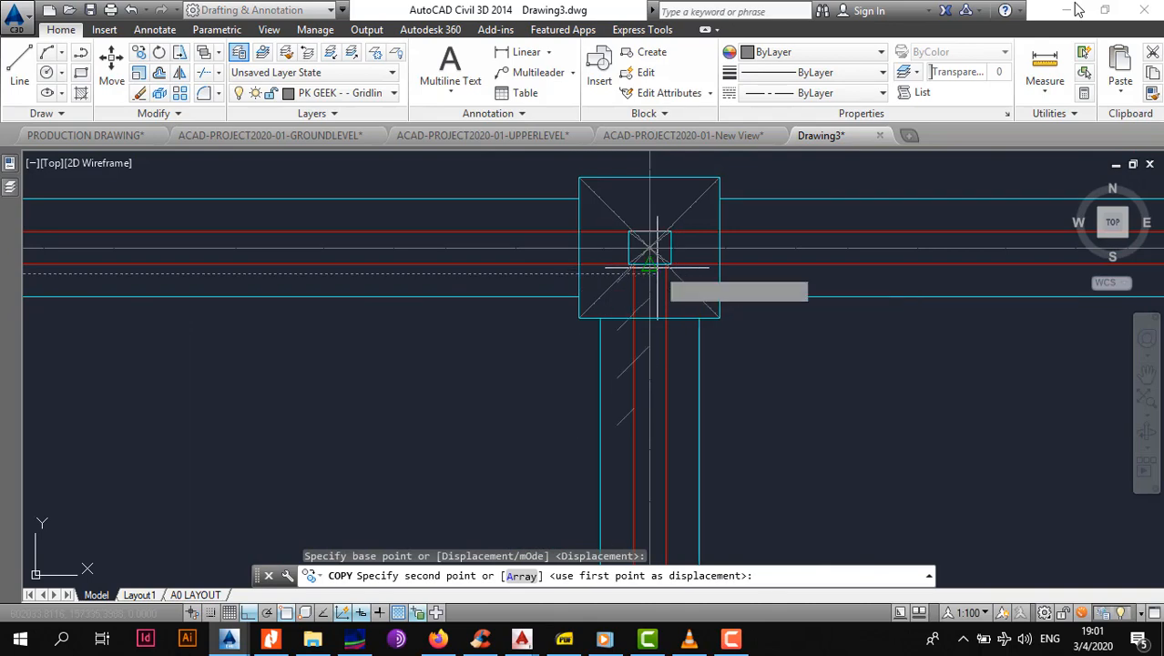
{"action": "left_click", "coordinate": [665, 265]}
Place another copy of the wall hatch on the grid 5 wall and finish copying.
{"action": "scroll", "coordinate": [665, 264], "scroll_direction": "down", "scroll_amount": 3}
{"action": "scroll", "coordinate": [816, 301], "scroll_direction": "up", "scroll_amount": 5}
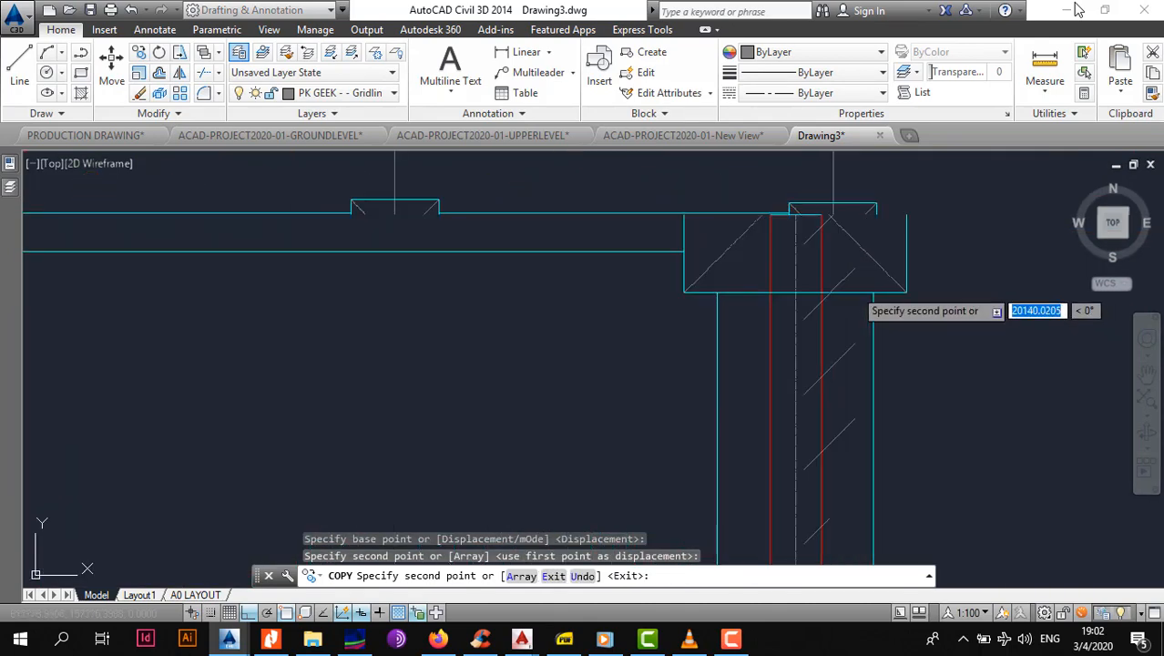
{"action": "left_click", "coordinate": [824, 230]}
{"action": "scroll", "coordinate": [770, 275], "scroll_direction": "down", "scroll_amount": 3}
{"action": "scroll", "coordinate": [674, 268], "scroll_direction": "up", "scroll_amount": 2}
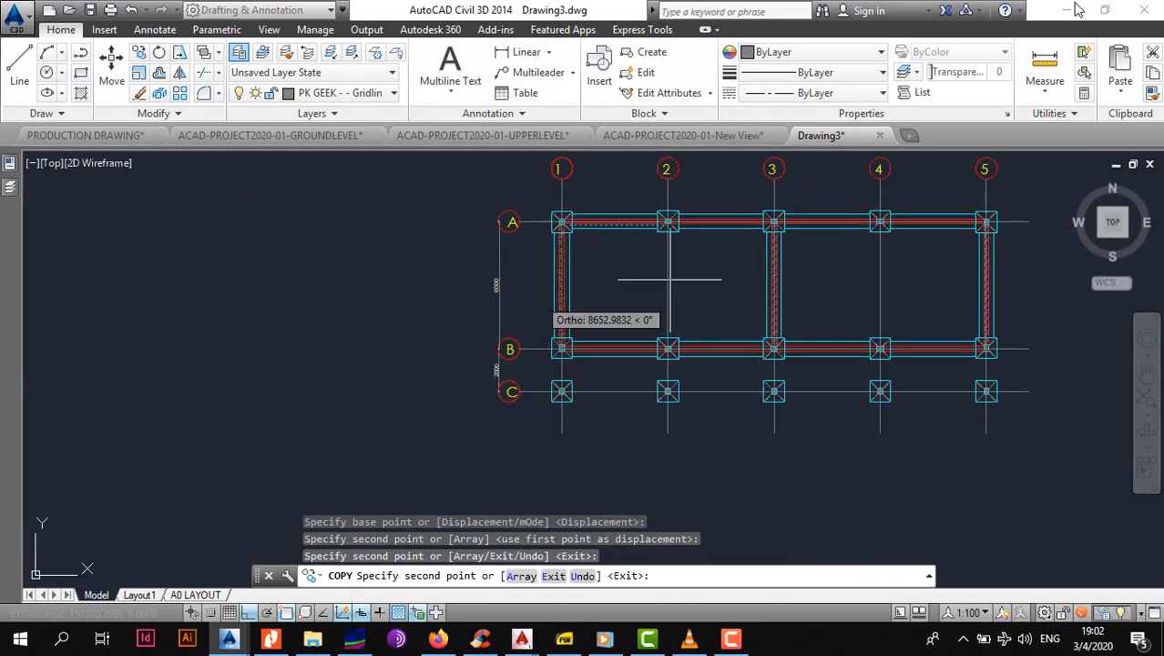
{"action": "key", "text": "Escape"}
Fill the grid B wall between grids 1 and 2 with a solid hatch.
{"action": "scroll", "coordinate": [634, 310], "scroll_direction": "up", "scroll_amount": 2}
{"action": "middle_click_drag", "start_coordinate": [334, 332], "coordinate": [390, 297]}
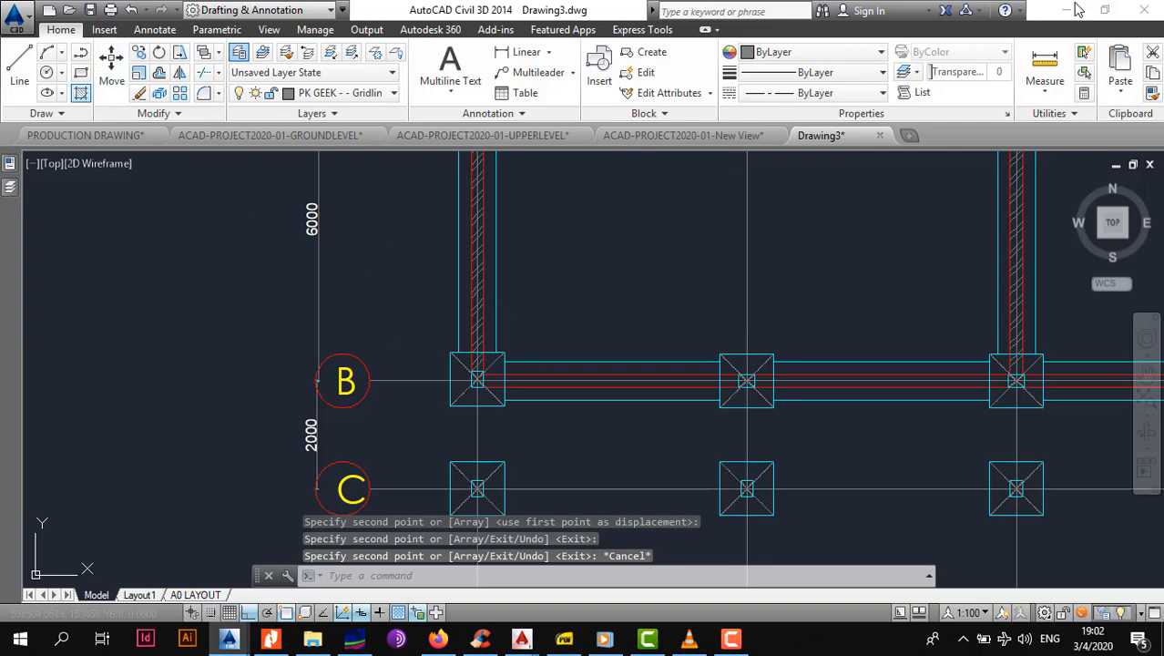
{"action": "left_click", "coordinate": [81, 93]}
{"action": "scroll", "coordinate": [554, 398], "scroll_direction": "up", "scroll_amount": 5}
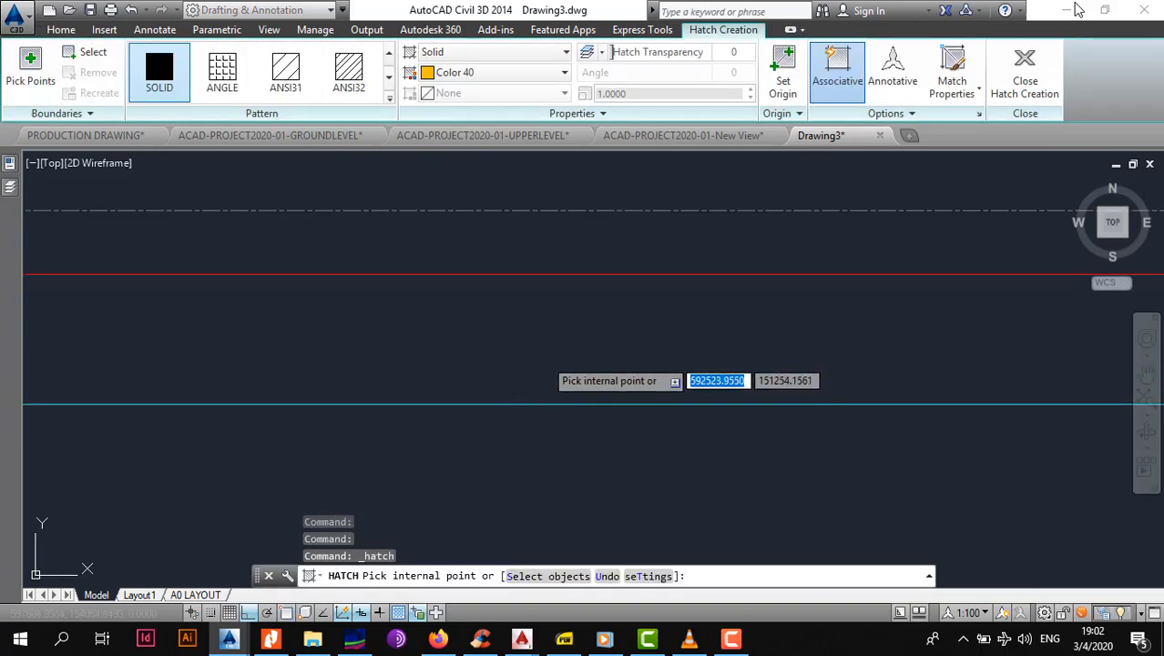
{"action": "scroll", "coordinate": [526, 308], "scroll_direction": "down", "scroll_amount": 2}
{"action": "middle_click_drag", "start_coordinate": [525, 308], "coordinate": [513, 400]}
{"action": "left_click", "coordinate": [521, 348]}
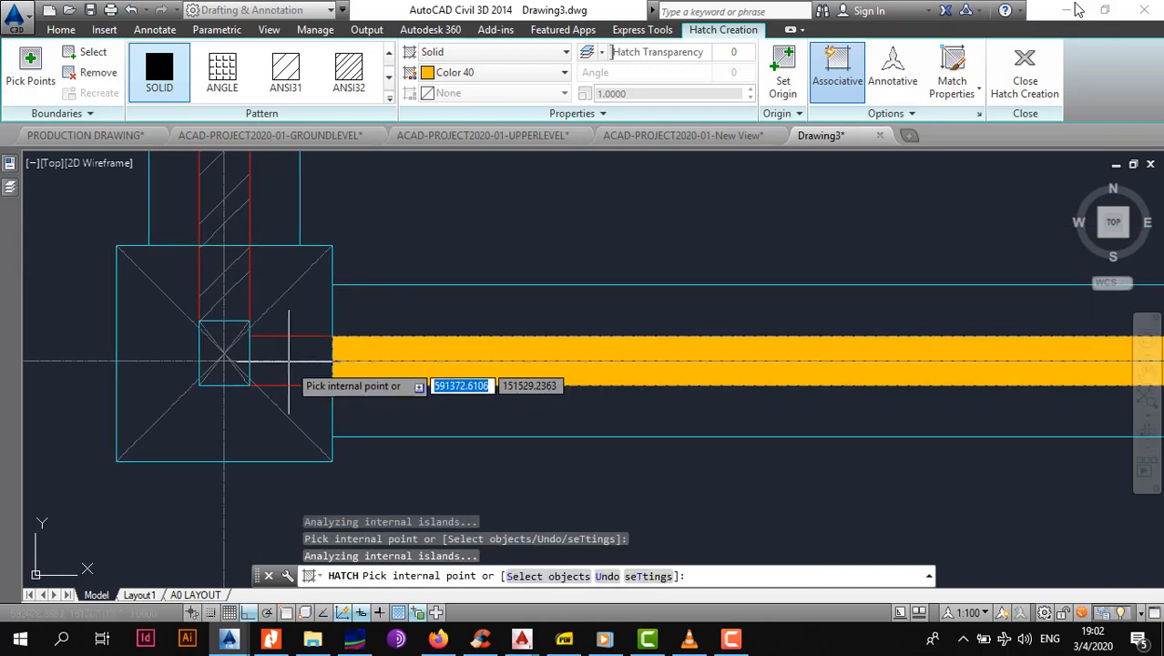
{"action": "scroll", "coordinate": [305, 351], "scroll_direction": "down", "scroll_amount": 5}
{"action": "middle_click_drag", "start_coordinate": [562, 353], "coordinate": [426, 364]}
{"action": "scroll", "coordinate": [437, 362], "scroll_direction": "up", "scroll_amount": 5}
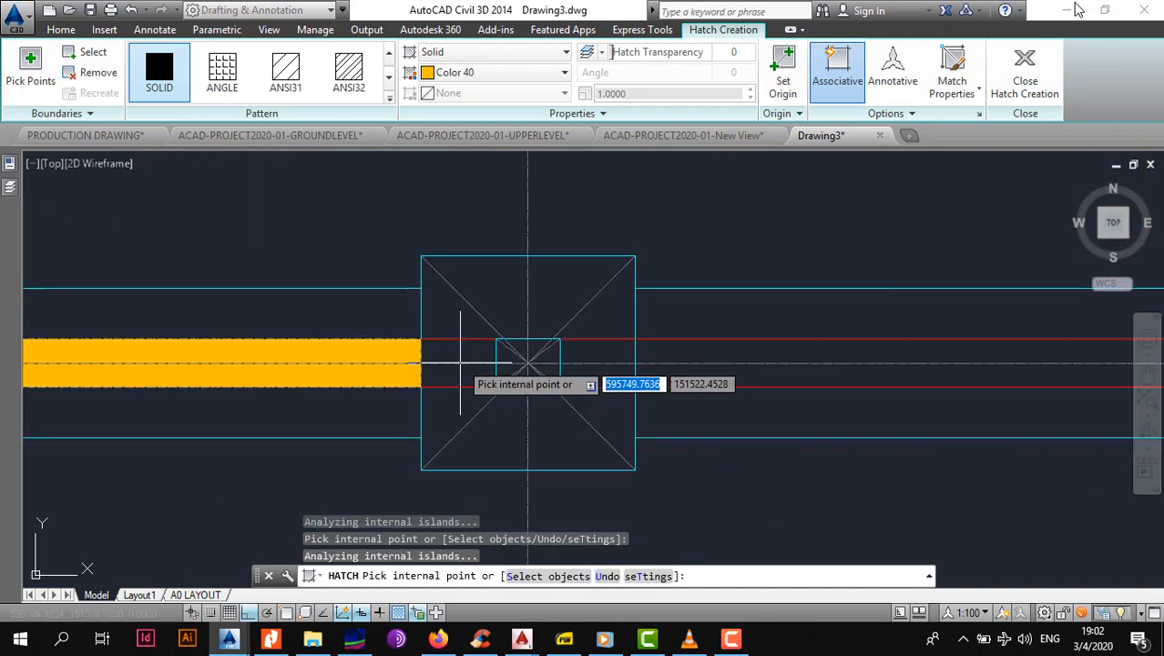
{"action": "key", "text": "Escape"}
Match the grid B wall hatch between grids 1 and 2 to the properties of the grid 1 wall hatch.
{"action": "scroll", "coordinate": [414, 374], "scroll_direction": "down", "scroll_amount": 5}
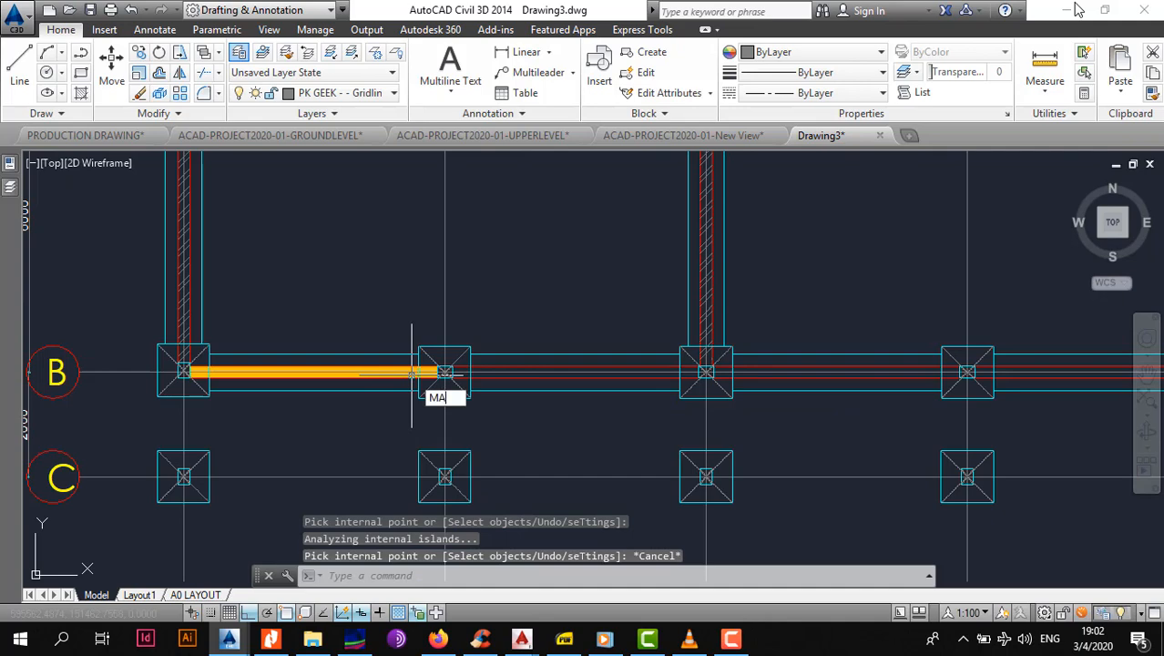
{"action": "type", "text": "MA"}
{"action": "key", "text": "Return"}
{"action": "scroll", "coordinate": [182, 341], "scroll_direction": "up", "scroll_amount": 4}
{"action": "left_click", "coordinate": [234, 344]}
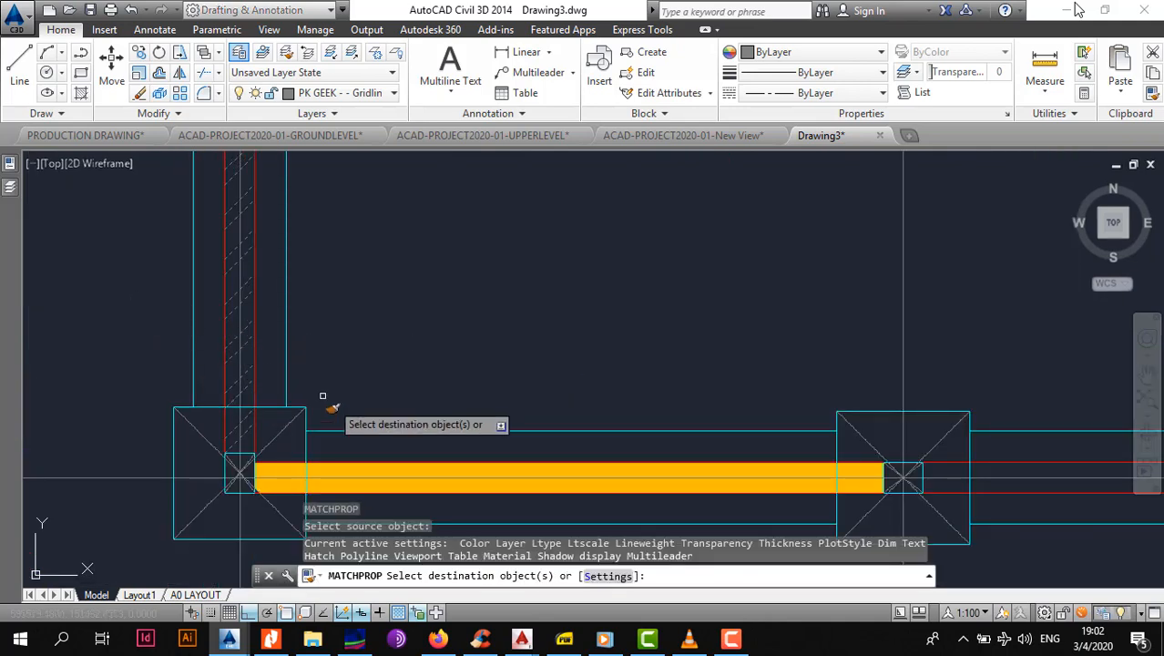
{"action": "left_click", "coordinate": [459, 465]}
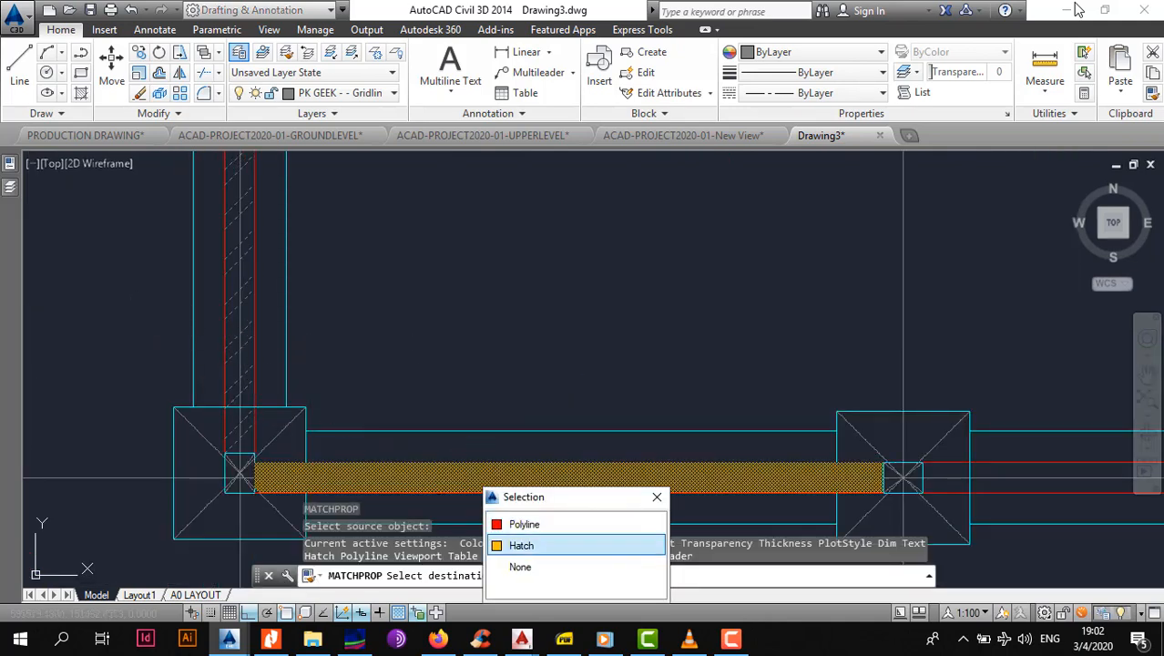
{"action": "left_click", "coordinate": [510, 543]}
{"action": "key", "text": "Escape"}
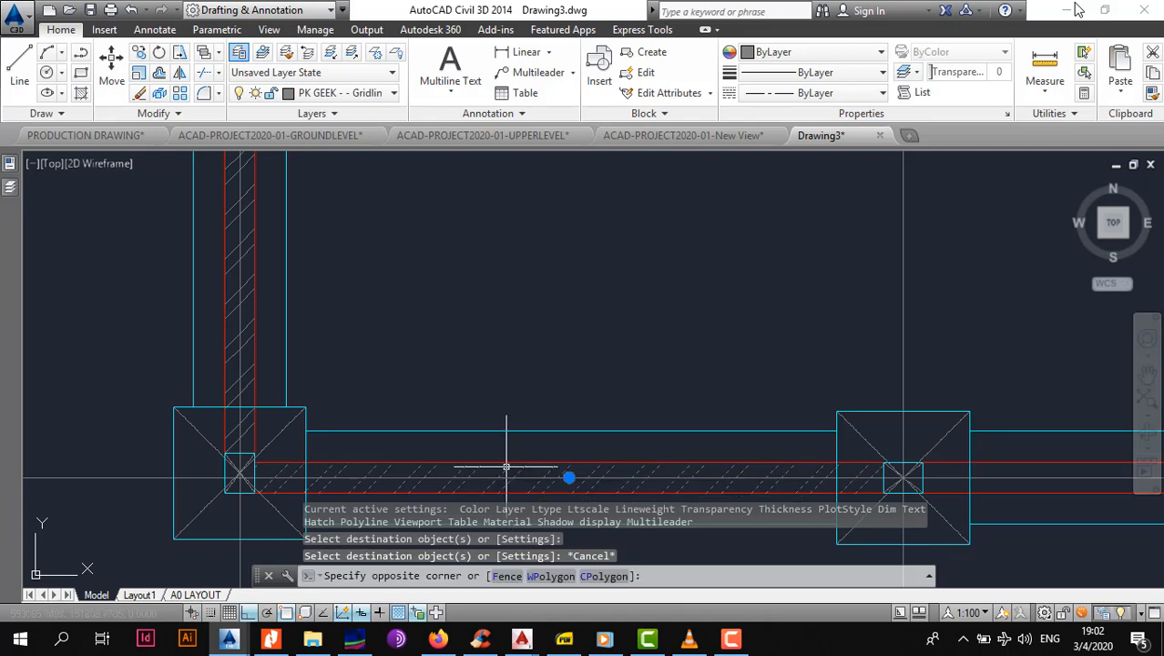
Copy the grid B wall hatch into the bay between grids 2 and 3, using the small column's upper corner at B-1 as base point.
{"action": "left_click", "coordinate": [507, 467]}
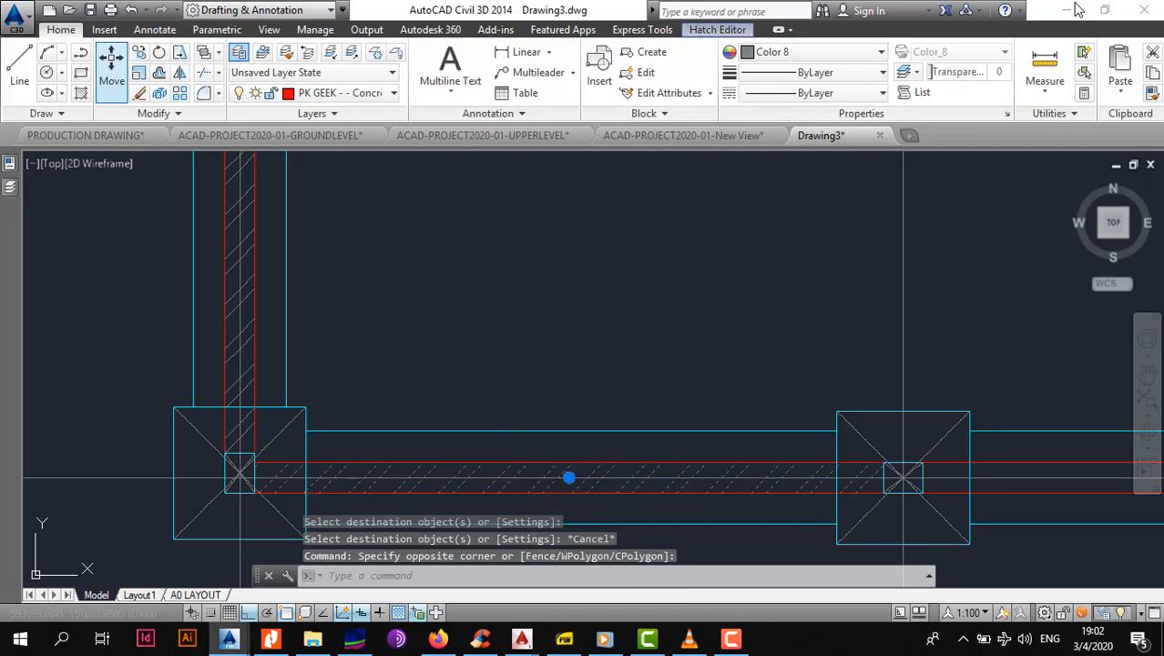
{"action": "left_click", "coordinate": [138, 52]}
{"action": "scroll", "coordinate": [271, 516], "scroll_direction": "up", "scroll_amount": 2}
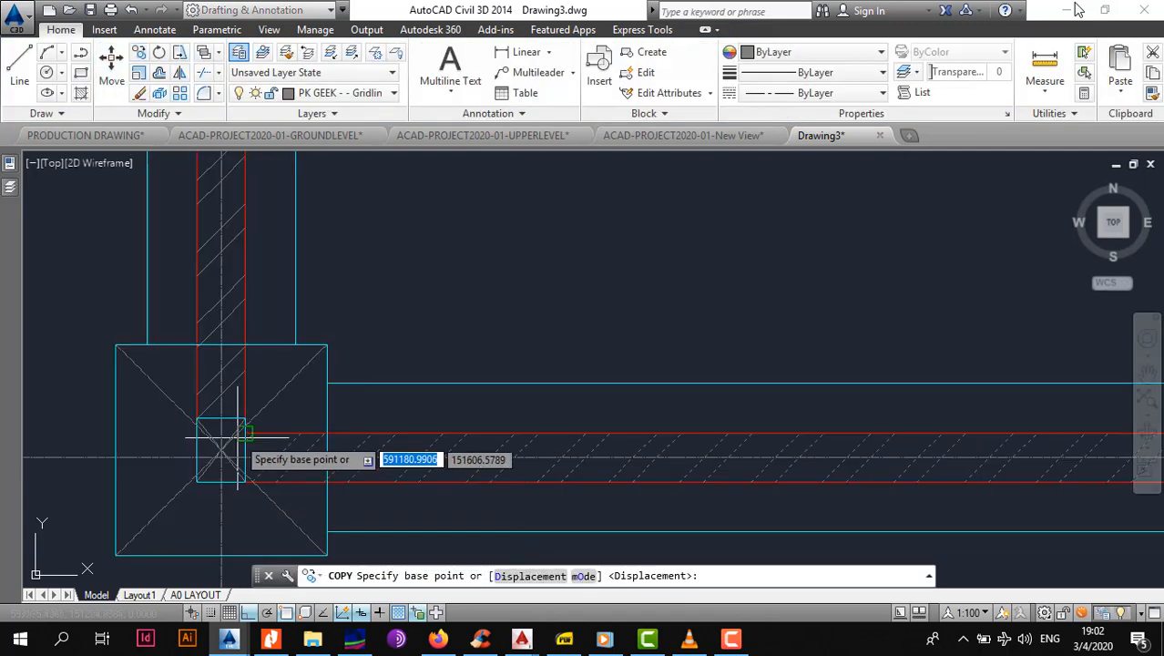
{"action": "left_click", "coordinate": [244, 433]}
{"action": "scroll", "coordinate": [243, 434], "scroll_direction": "down", "scroll_amount": 6}
{"action": "scroll", "coordinate": [365, 430], "scroll_direction": "up", "scroll_amount": 8}
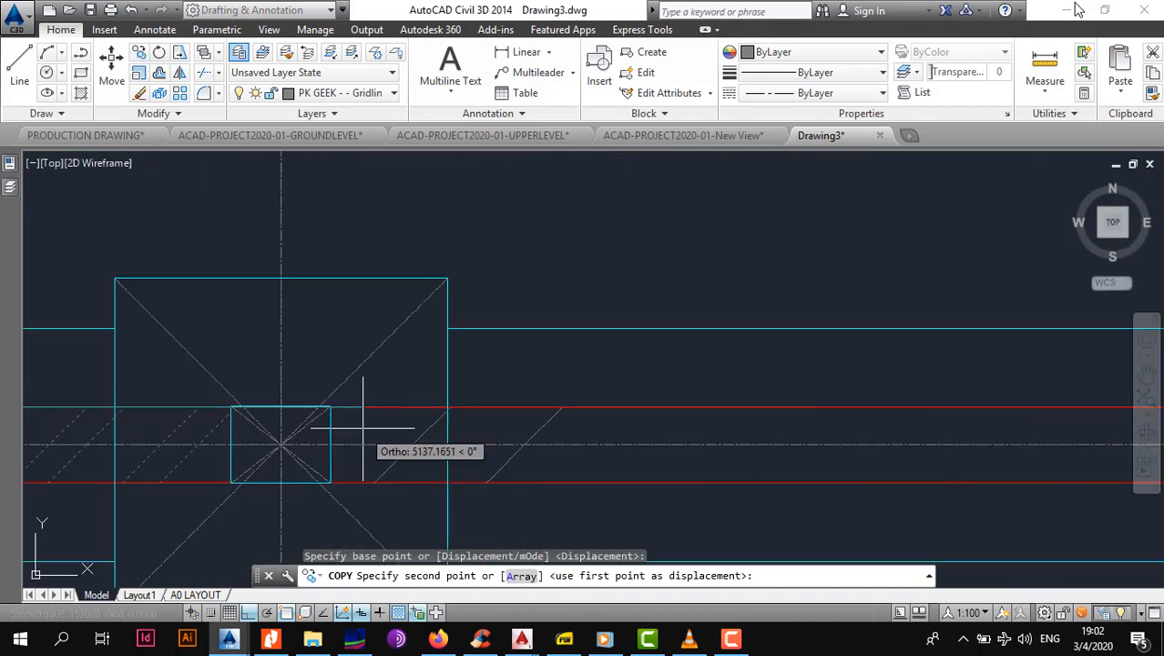
{"action": "left_click", "coordinate": [337, 410]}
Place further copies of the hatch on the grid B wall between grids 3 and 4 and between grids 4 and 5.
{"action": "scroll", "coordinate": [583, 416], "scroll_direction": "down", "scroll_amount": 4}
{"action": "scroll", "coordinate": [403, 428], "scroll_direction": "up", "scroll_amount": 6}
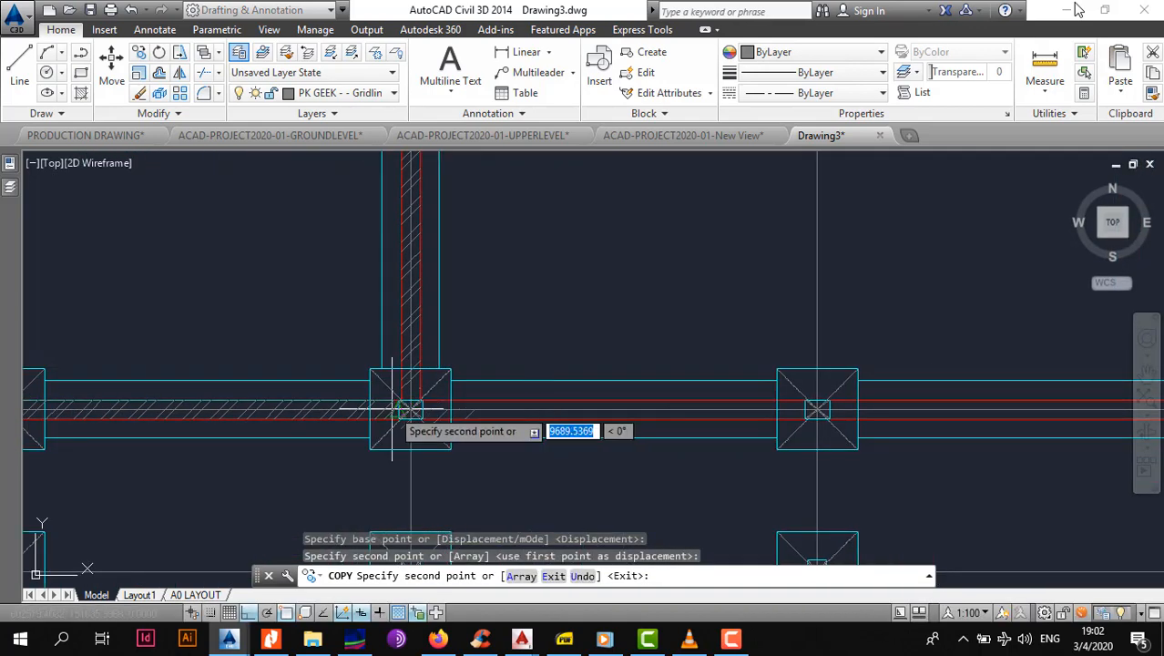
{"action": "left_click", "coordinate": [465, 392]}
{"action": "scroll", "coordinate": [479, 414], "scroll_direction": "down", "scroll_amount": 6}
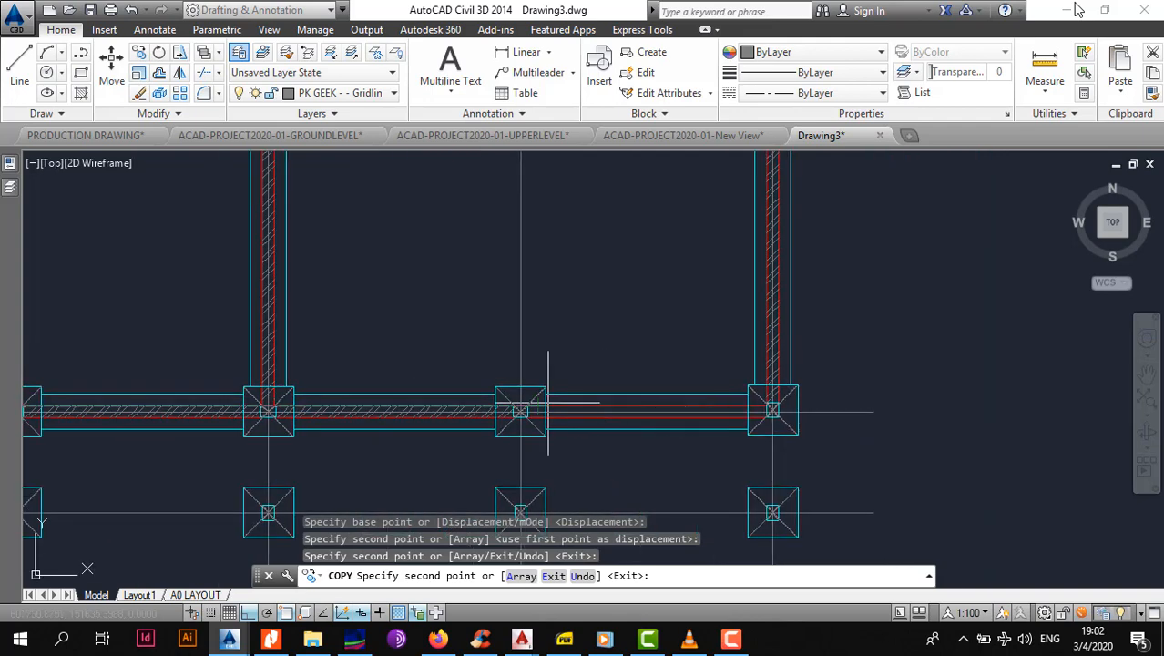
{"action": "scroll", "coordinate": [454, 428], "scroll_direction": "up", "scroll_amount": 6}
{"action": "left_click", "coordinate": [455, 421]}
Place copies of the hatch on the grid A wall between grids 4 and 5 and between grids 3 and 4.
{"action": "scroll", "coordinate": [456, 421], "scroll_direction": "down", "scroll_amount": 7}
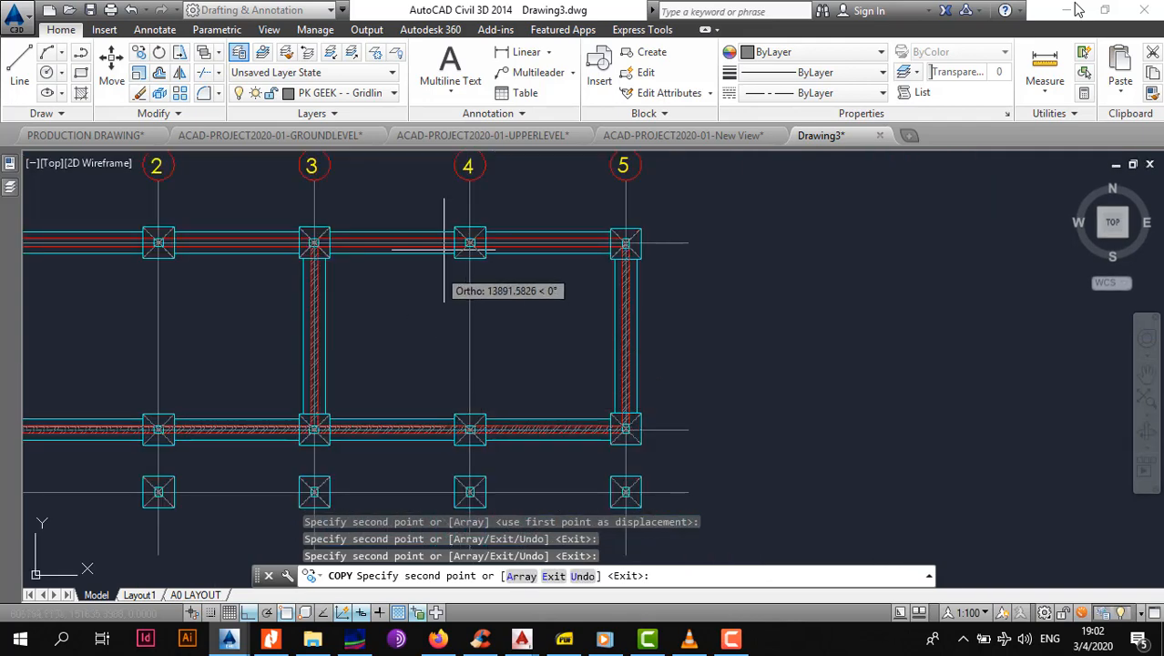
{"action": "scroll", "coordinate": [488, 301], "scroll_direction": "up", "scroll_amount": 6}
{"action": "scroll", "coordinate": [484, 293], "scroll_direction": "up", "scroll_amount": 2}
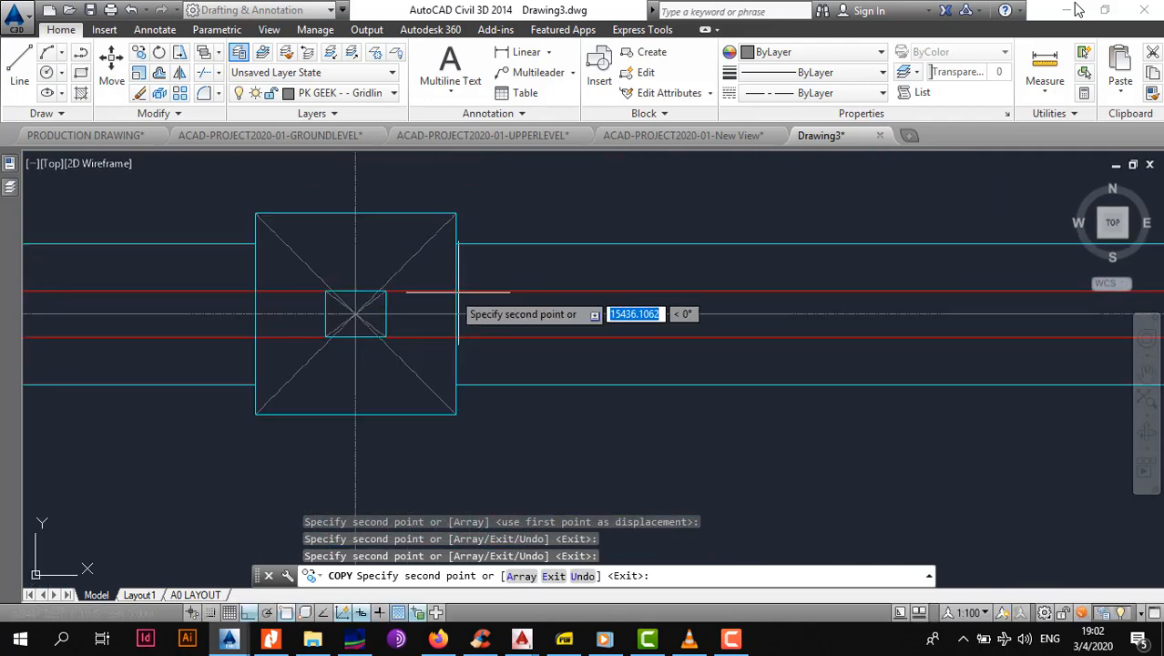
{"action": "left_click", "coordinate": [390, 299]}
{"action": "scroll", "coordinate": [325, 332], "scroll_direction": "down", "scroll_amount": 5}
{"action": "scroll", "coordinate": [365, 350], "scroll_direction": "up", "scroll_amount": 5}
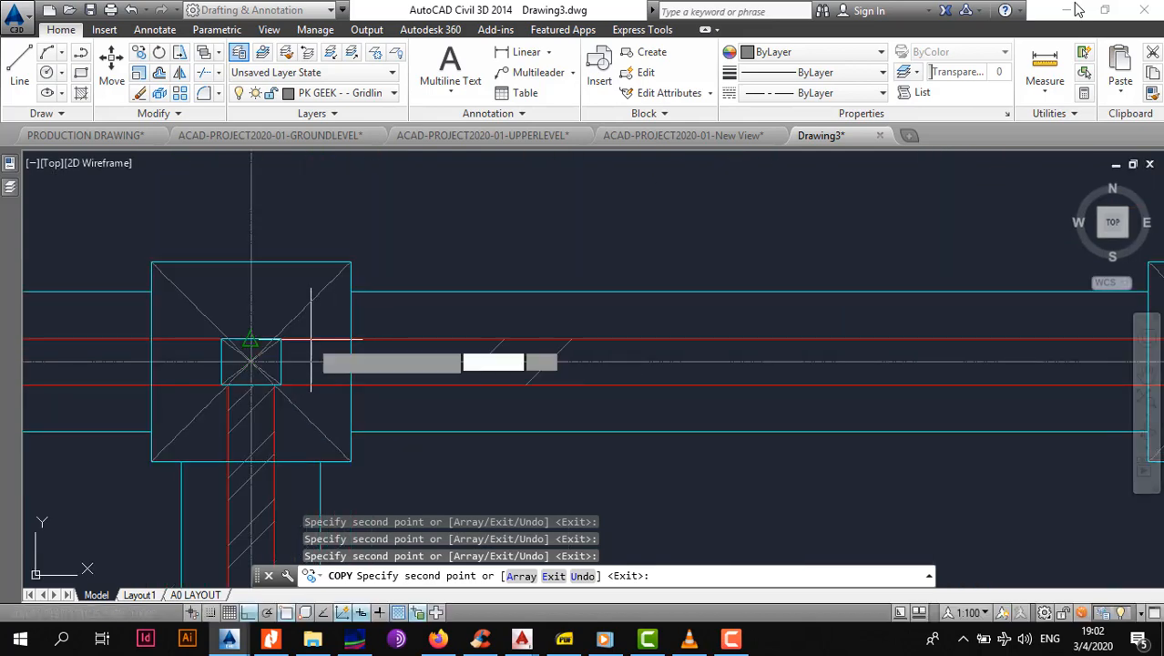
{"action": "left_click", "coordinate": [281, 339]}
Place copies of the hatch on the grid A wall between grids 2 and 3 and between grids 1 and 2, and finish copying.
{"action": "scroll", "coordinate": [384, 348], "scroll_direction": "up", "scroll_amount": 4}
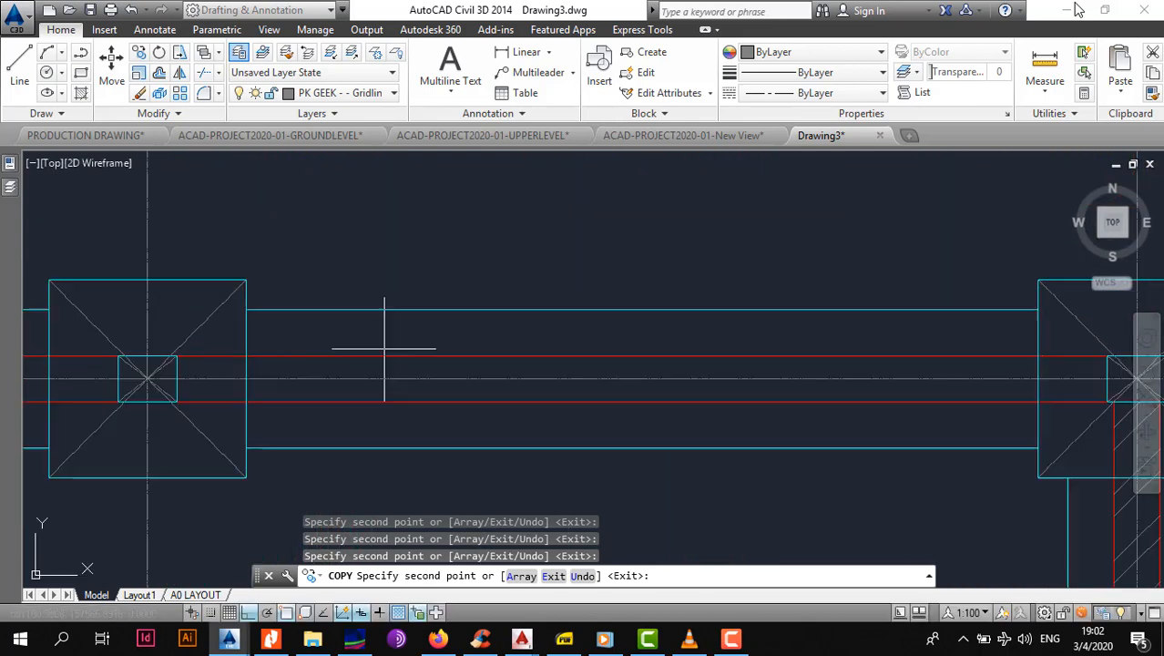
{"action": "left_click", "coordinate": [178, 355]}
{"action": "scroll", "coordinate": [179, 355], "scroll_direction": "down", "scroll_amount": 6}
{"action": "middle_click_drag", "start_coordinate": [178, 356], "coordinate": [682, 365]}
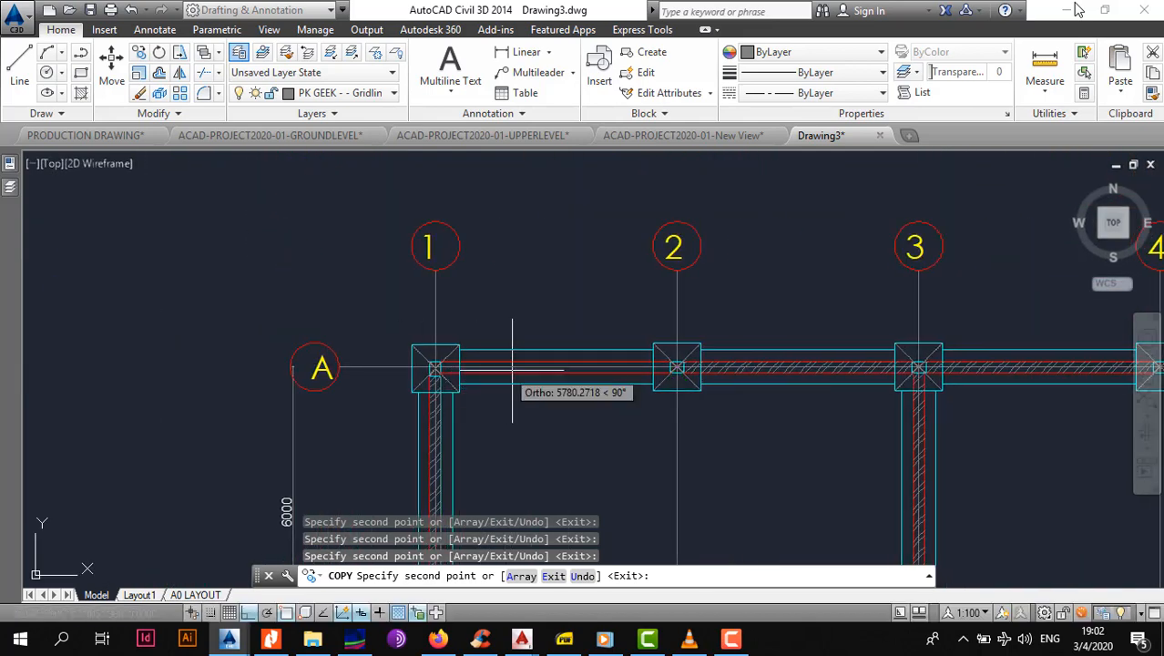
{"action": "scroll", "coordinate": [510, 369], "scroll_direction": "up", "scroll_amount": 4}
{"action": "left_click", "coordinate": [330, 359]}
{"action": "key", "text": "Escape"}
{"action": "scroll", "coordinate": [463, 260], "scroll_direction": "down", "scroll_amount": 8}
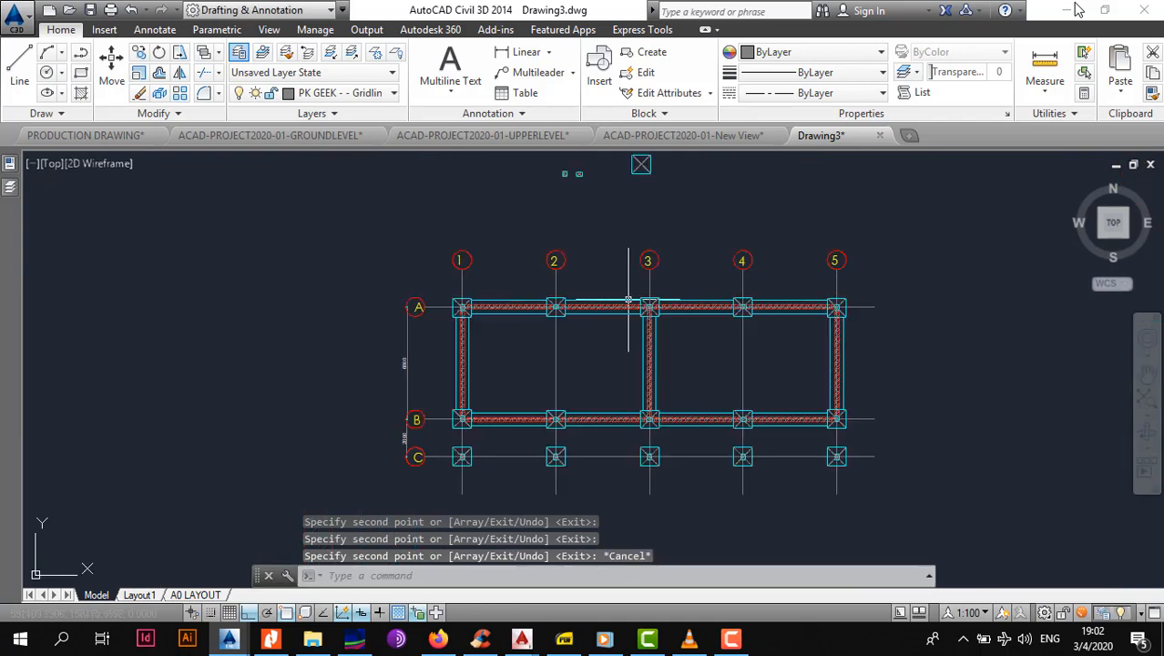
Add a linear dimension between grids 1 and 2, placed between the grid A column bases and the grid bubbles.
{"action": "left_click", "coordinate": [155, 29]}
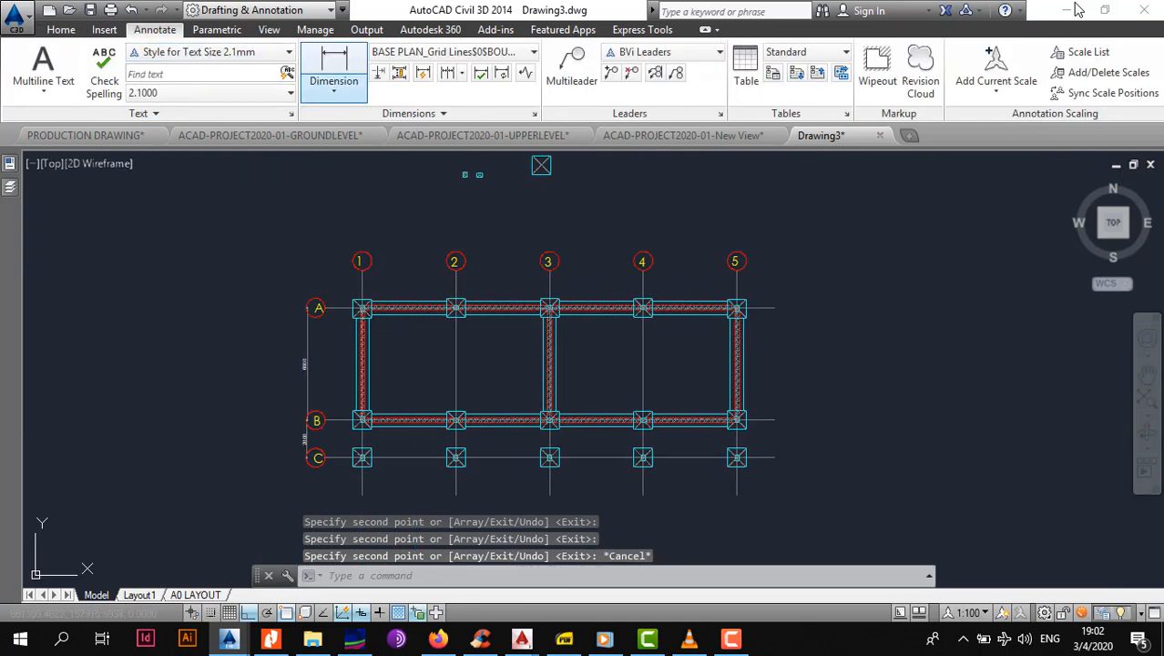
{"action": "left_click", "coordinate": [333, 91]}
{"action": "left_click", "coordinate": [348, 117]}
{"action": "scroll", "coordinate": [346, 299], "scroll_direction": "up", "scroll_amount": 10}
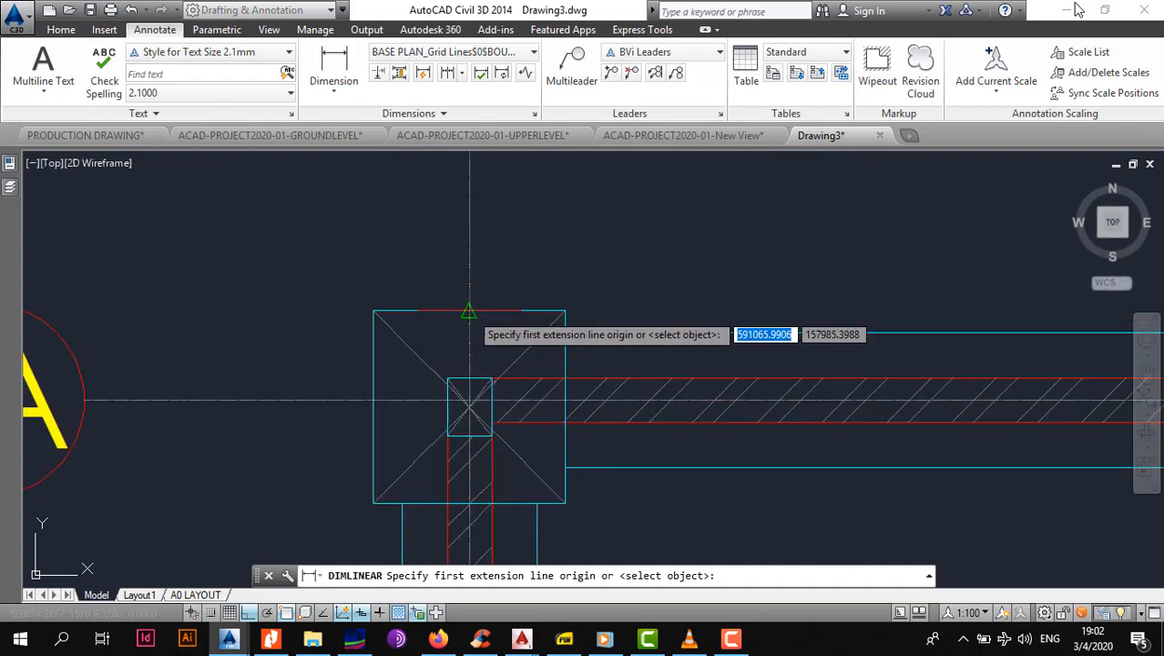
{"action": "left_click", "coordinate": [469, 311]}
{"action": "scroll", "coordinate": [506, 306], "scroll_direction": "down", "scroll_amount": 8}
{"action": "middle_click_drag", "start_coordinate": [689, 284], "coordinate": [552, 318]}
{"action": "scroll", "coordinate": [552, 318], "scroll_direction": "up", "scroll_amount": 6}
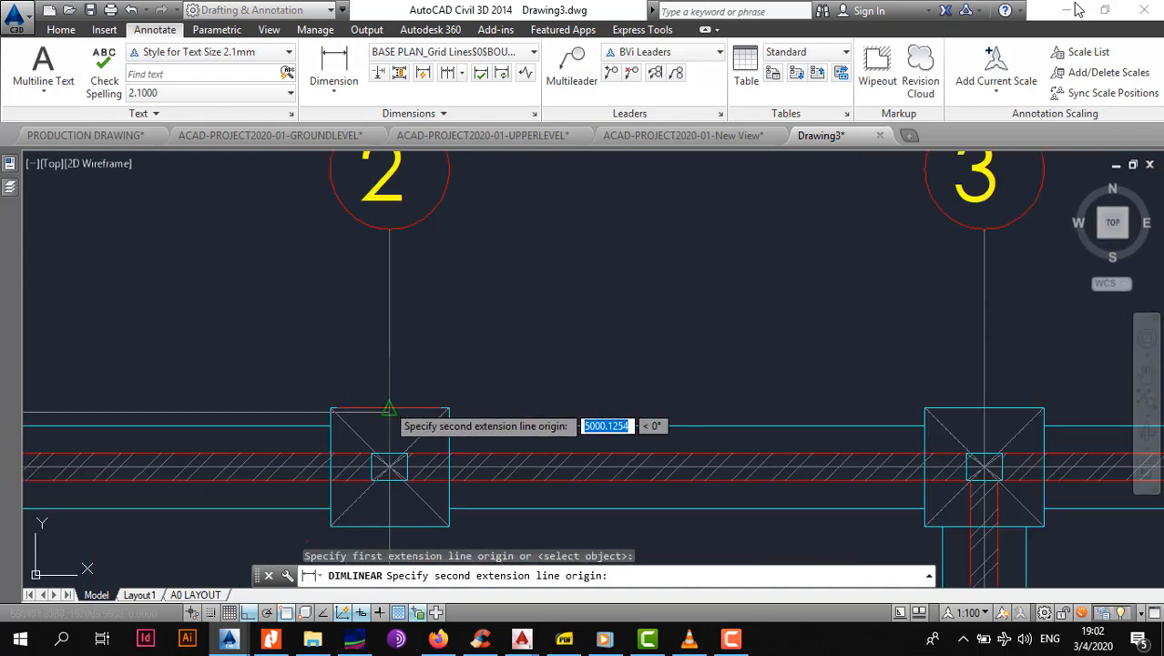
{"action": "left_click", "coordinate": [389, 415]}
{"action": "scroll", "coordinate": [346, 316], "scroll_direction": "down", "scroll_amount": 6}
{"action": "scroll", "coordinate": [282, 317], "scroll_direction": "up", "scroll_amount": 2}
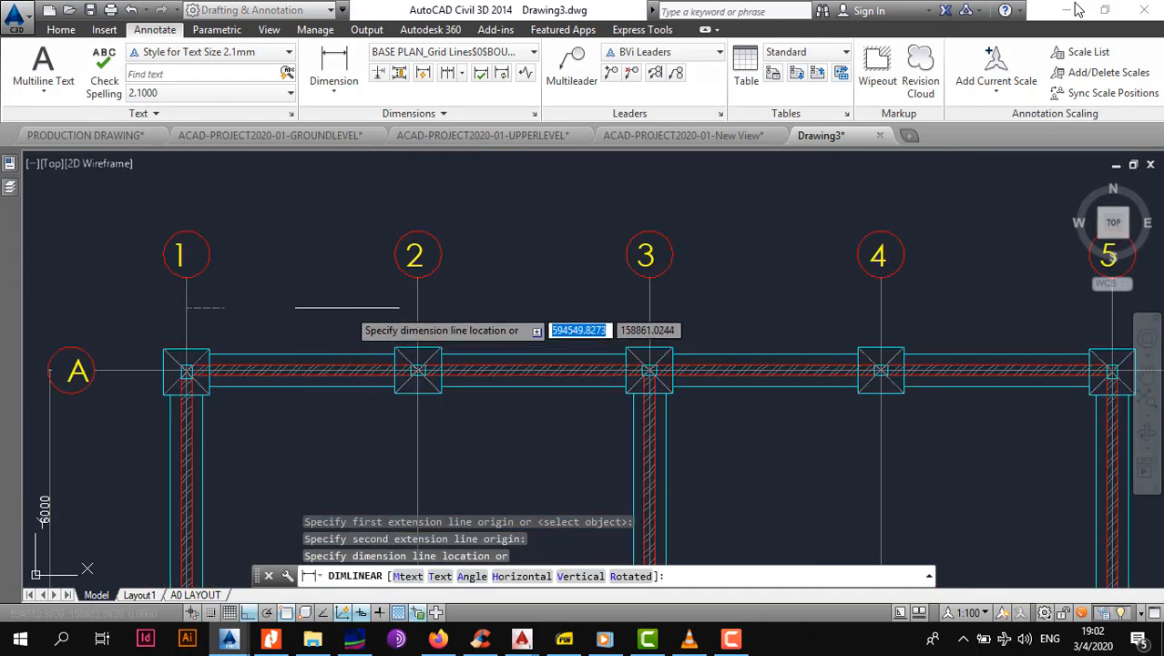
{"action": "left_click", "coordinate": [374, 308]}
Continue the dimension string from grid 2 to grids 3, 4 and 5.
{"action": "left_click", "coordinate": [446, 72]}
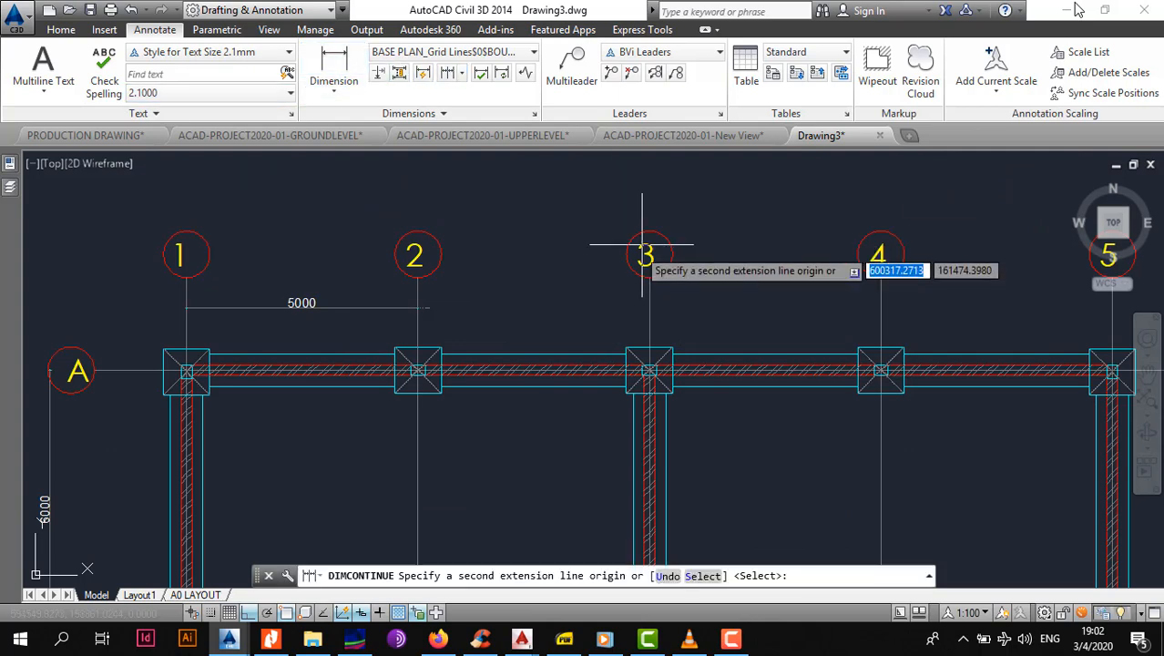
{"action": "left_click", "coordinate": [649, 310]}
{"action": "middle_click_drag", "start_coordinate": [785, 304], "coordinate": [627, 265]}
{"action": "scroll", "coordinate": [627, 265], "scroll_direction": "up", "scroll_amount": 3}
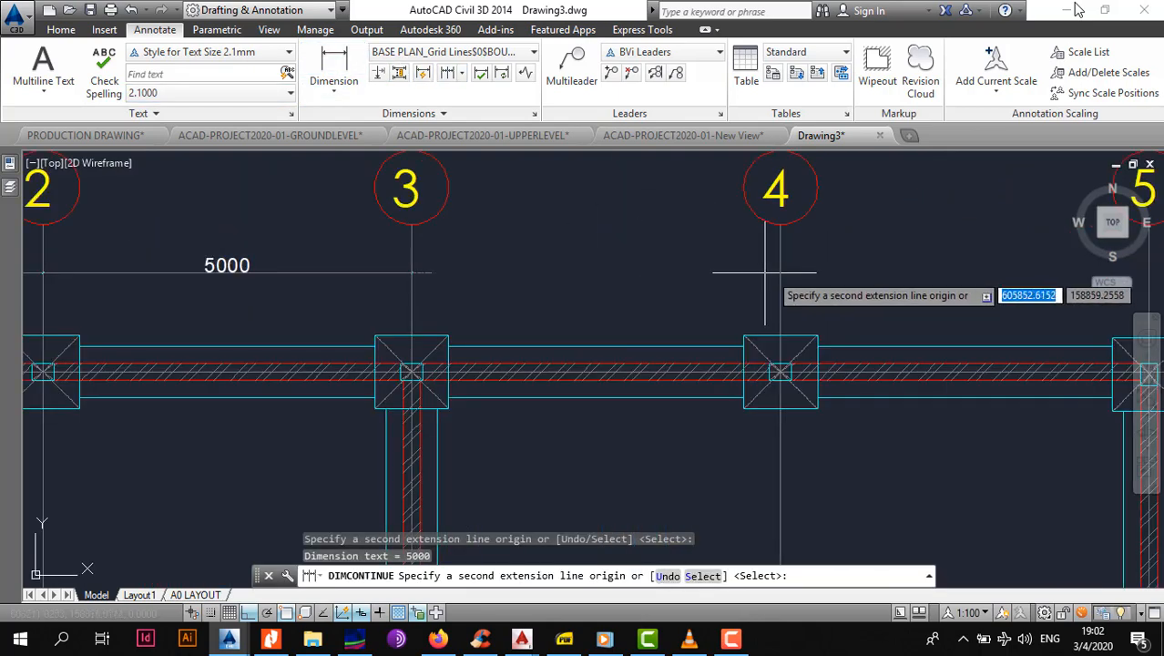
{"action": "left_click", "coordinate": [779, 263]}
{"action": "middle_click_drag", "start_coordinate": [1107, 278], "coordinate": [566, 238]}
{"action": "left_click", "coordinate": [608, 231]}
{"action": "scroll", "coordinate": [509, 240], "scroll_direction": "down", "scroll_amount": 6}
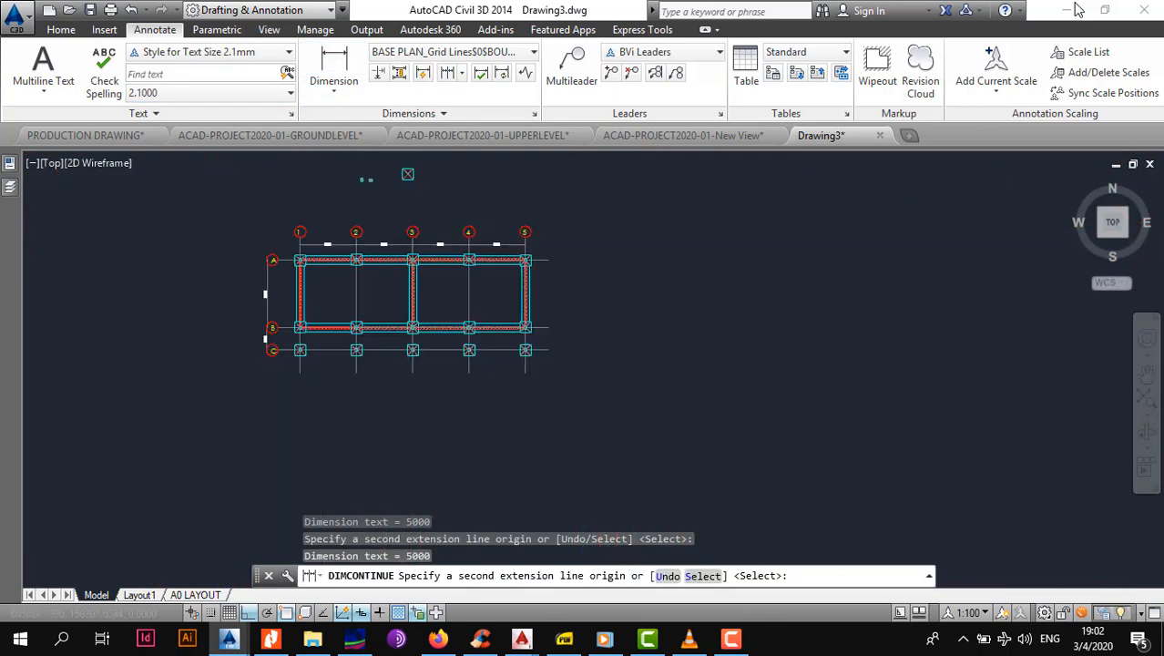
{"action": "middle_click_drag", "start_coordinate": [239, 266], "coordinate": [472, 283]}
{"action": "key", "text": "Escape"}
{"action": "scroll", "coordinate": [592, 259], "scroll_direction": "up", "scroll_amount": 3}
{"action": "middle_click_drag", "start_coordinate": [592, 259], "coordinate": [505, 318]}
Add an overall linear dimension from grid 1 to grid 5 above the bay dimensions, measured from the ends of the dimension string.
{"action": "left_click", "coordinate": [334, 91]}
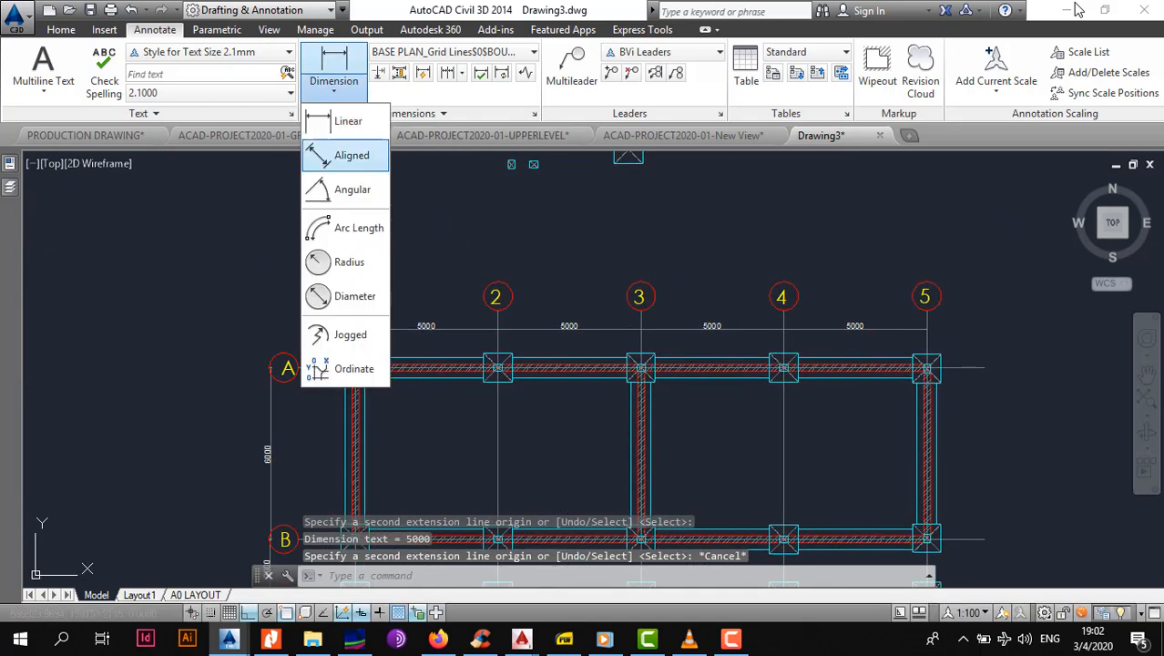
{"action": "left_click", "coordinate": [348, 119]}
{"action": "scroll", "coordinate": [354, 337], "scroll_direction": "up", "scroll_amount": 3}
{"action": "left_click", "coordinate": [361, 323]}
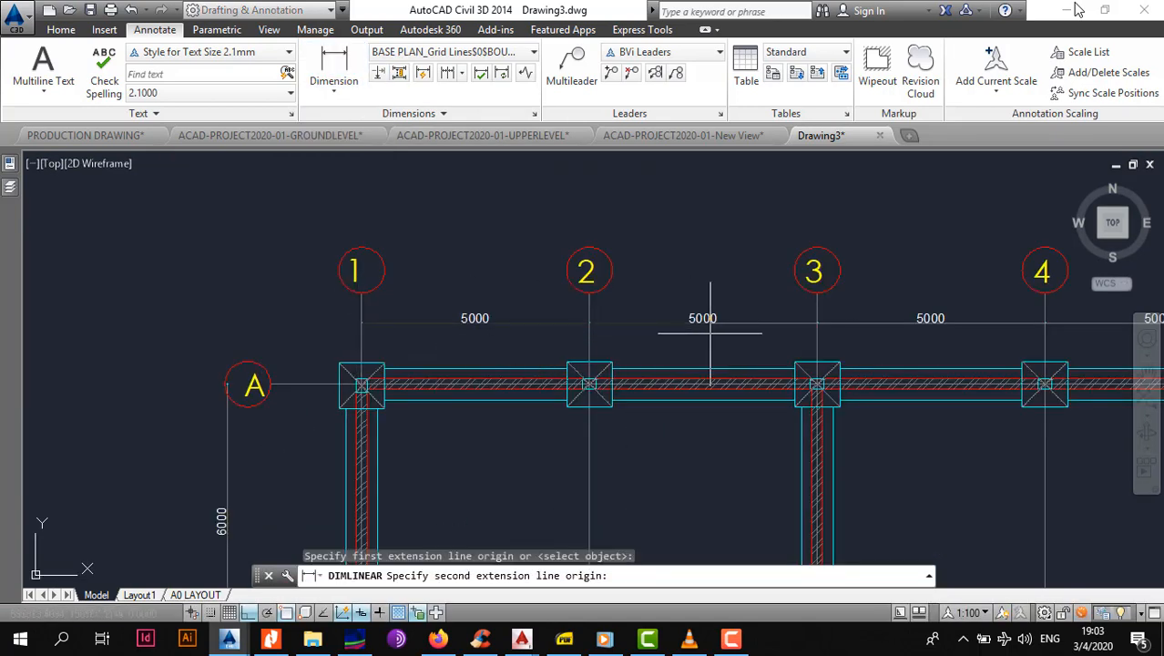
{"action": "middle_click_drag", "start_coordinate": [702, 323], "coordinate": [155, 302]}
{"action": "left_click", "coordinate": [727, 301]}
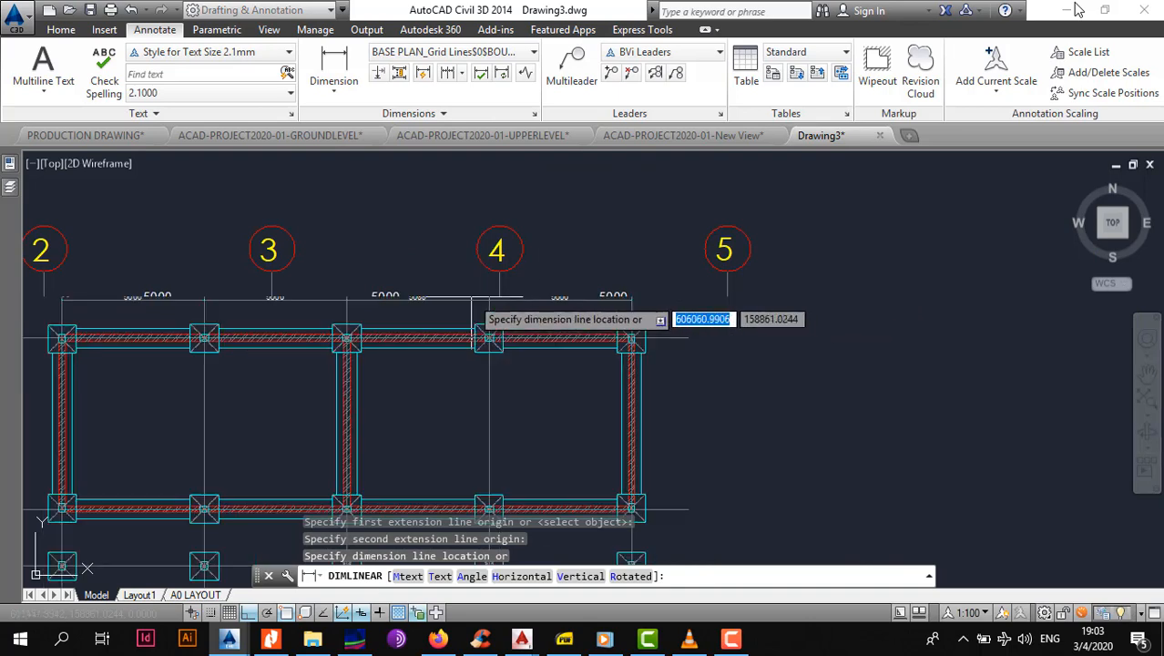
{"action": "scroll", "coordinate": [492, 292], "scroll_direction": "down", "scroll_amount": 4}
{"action": "scroll", "coordinate": [392, 310], "scroll_direction": "up", "scroll_amount": 4}
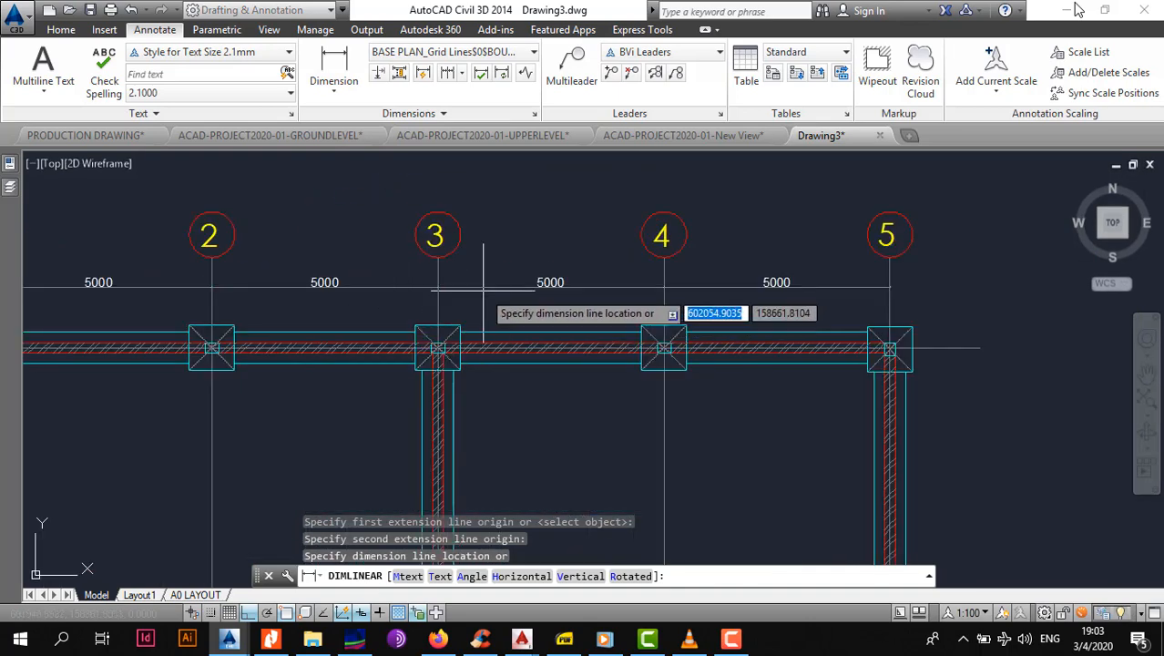
{"action": "left_click", "coordinate": [498, 250]}
Delete the overall dimension between grids 1 and 5.
{"action": "middle_click_drag", "start_coordinate": [423, 266], "coordinate": [474, 267]}
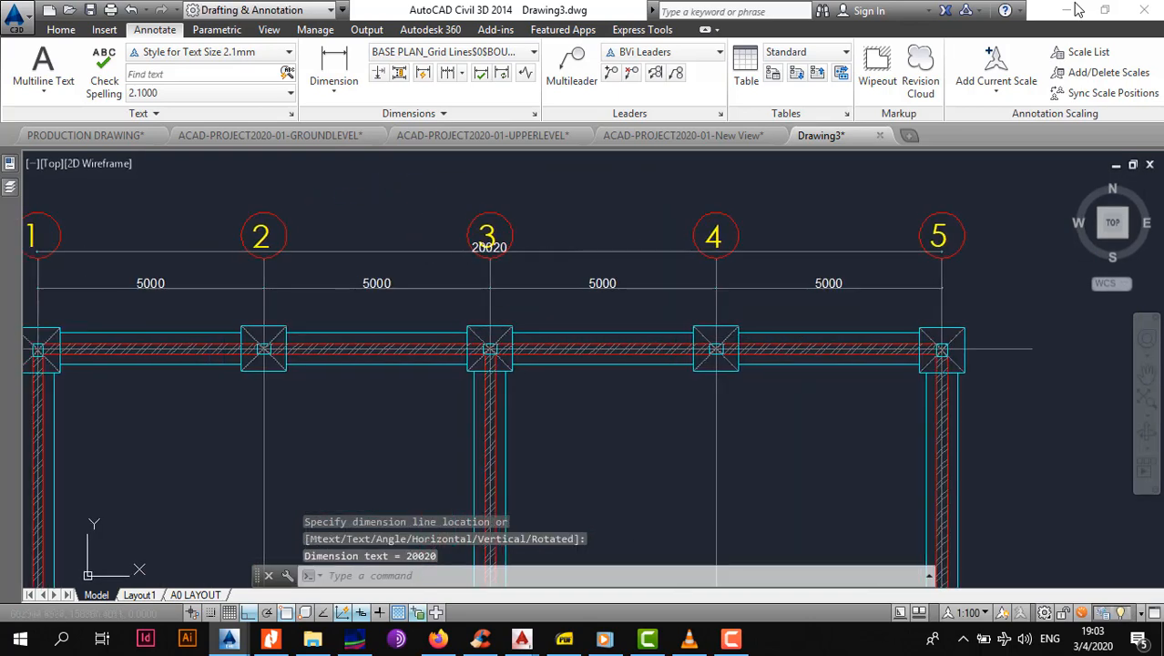
{"action": "scroll", "coordinate": [552, 250], "scroll_direction": "up", "scroll_amount": 2}
{"action": "middle_click_drag", "start_coordinate": [765, 248], "coordinate": [417, 259]}
{"action": "scroll", "coordinate": [725, 265], "scroll_direction": "up", "scroll_amount": 2}
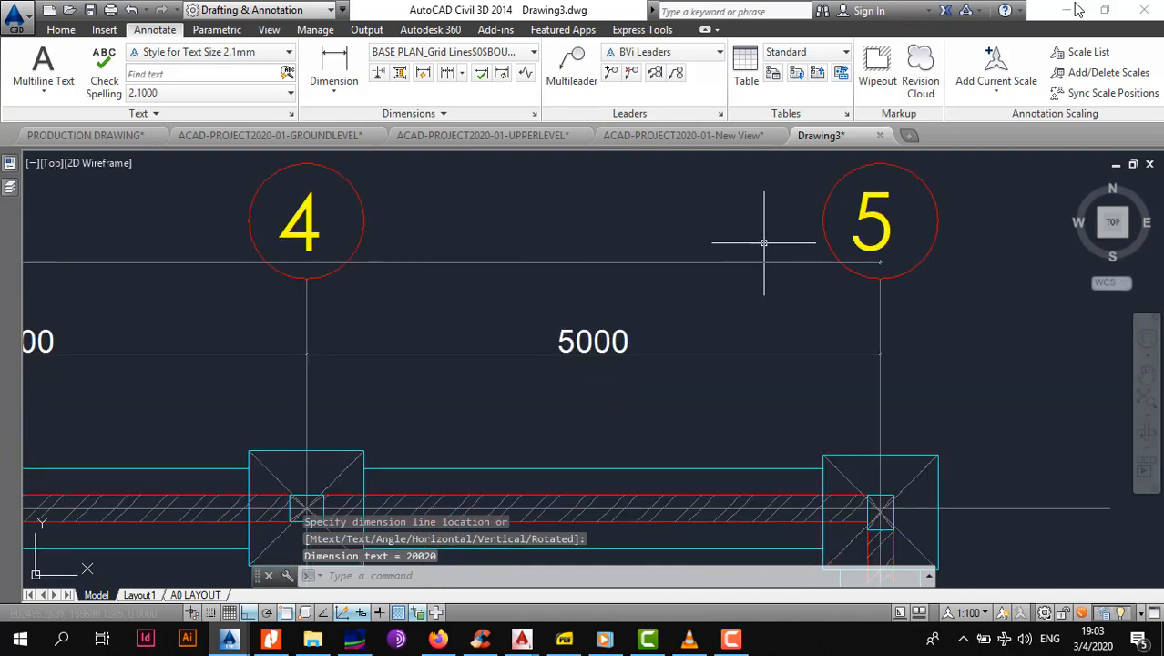
{"action": "left_click", "coordinate": [765, 243]}
{"action": "left_click", "coordinate": [716, 302]}
{"action": "key", "text": "Delete"}
{"action": "scroll", "coordinate": [630, 297], "scroll_direction": "down", "scroll_amount": 6}
{"action": "middle_click_drag", "start_coordinate": [430, 305], "coordinate": [713, 270]}
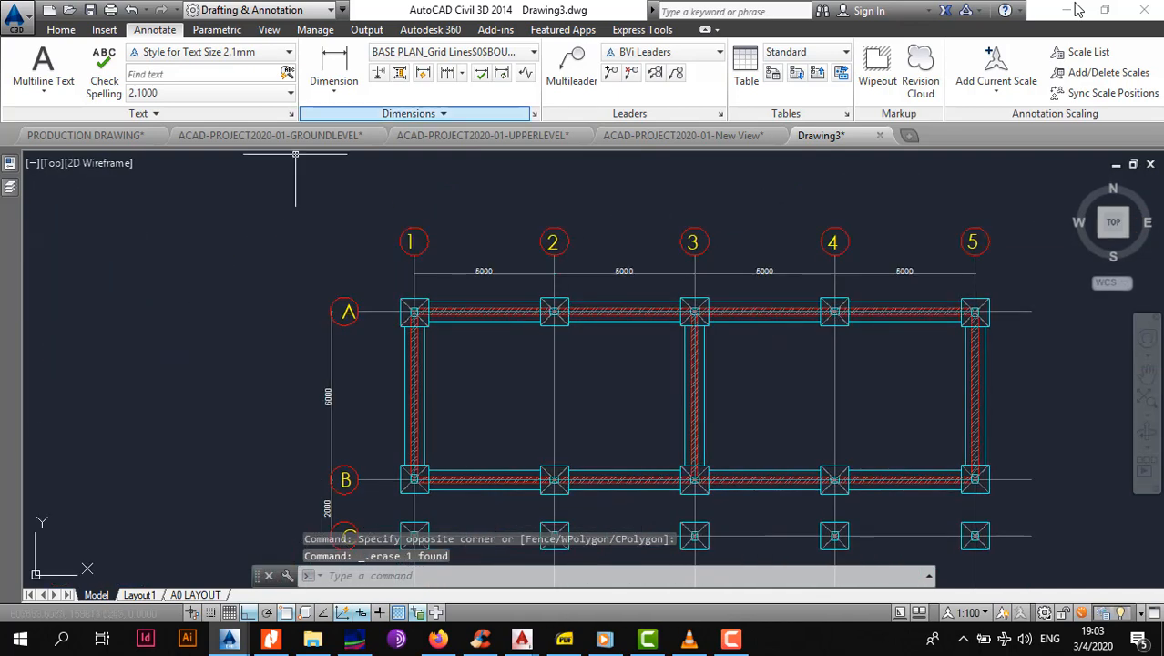
Add an overall linear dimension from grid 1 to grid 5 between the column bases, placed above the grid bubbles.
{"action": "left_click", "coordinate": [334, 69]}
{"action": "scroll", "coordinate": [440, 326], "scroll_direction": "up", "scroll_amount": 2}
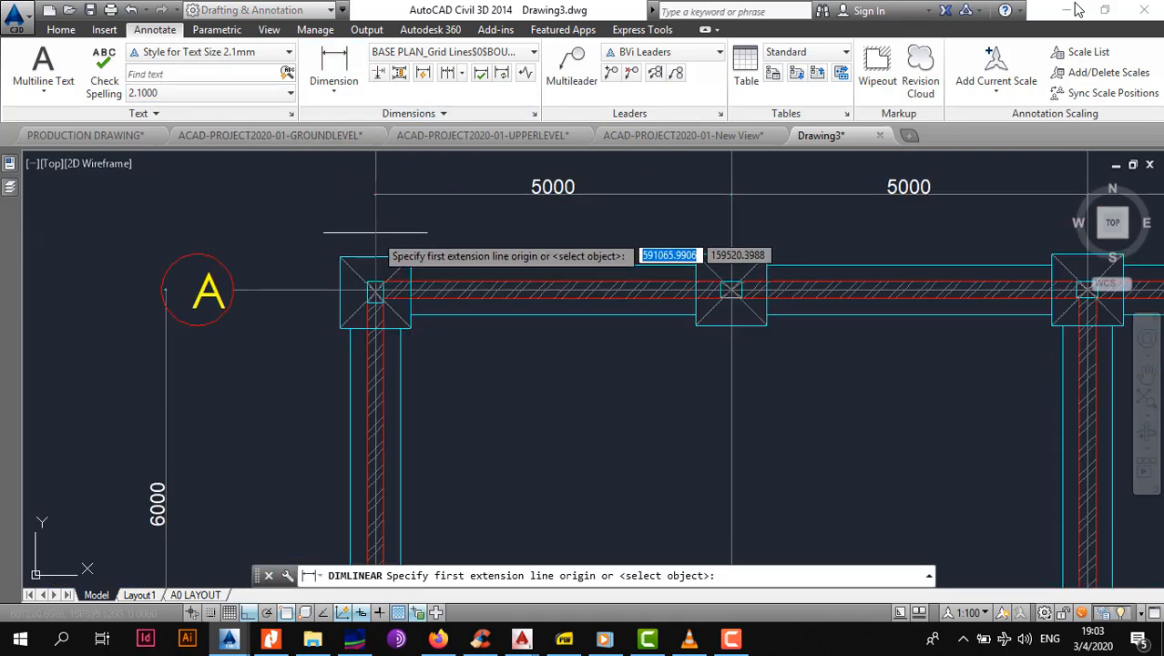
{"action": "left_click", "coordinate": [376, 256]}
{"action": "scroll", "coordinate": [477, 248], "scroll_direction": "down", "scroll_amount": 3}
{"action": "scroll", "coordinate": [659, 259], "scroll_direction": "up", "scroll_amount": 2}
{"action": "middle_click_drag", "start_coordinate": [1094, 222], "coordinate": [496, 224]}
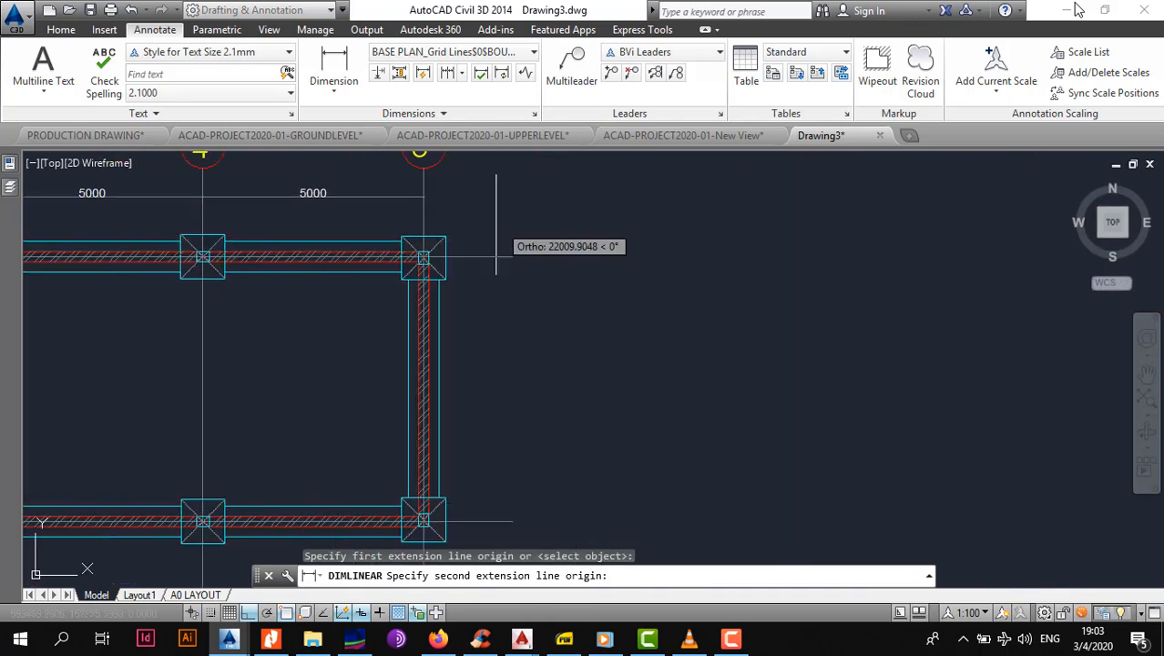
{"action": "scroll", "coordinate": [439, 217], "scroll_direction": "up", "scroll_amount": 4}
{"action": "left_click", "coordinate": [399, 263]}
{"action": "scroll", "coordinate": [392, 255], "scroll_direction": "down", "scroll_amount": 6}
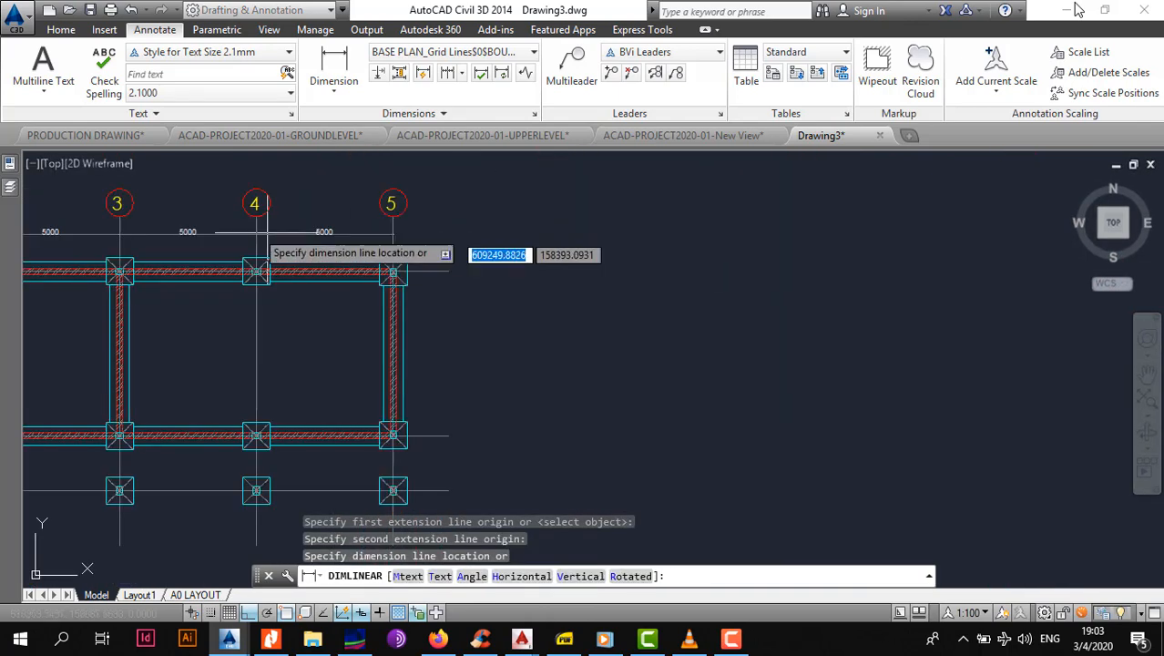
{"action": "middle_click_drag", "start_coordinate": [255, 229], "coordinate": [630, 312]}
{"action": "left_click", "coordinate": [581, 228]}
Stretch the overall grid 1 to 5 dimension line down to the lower edge of the grid bubbles.
{"action": "left_click", "coordinate": [529, 222]}
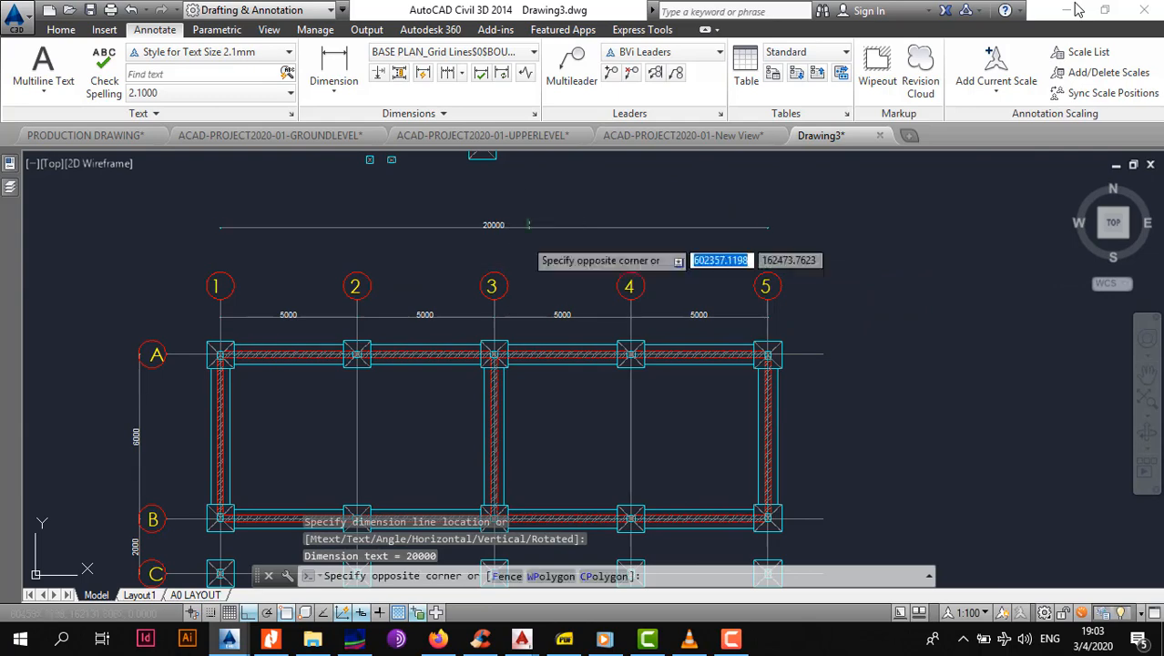
{"action": "left_click", "coordinate": [520, 247]}
{"action": "left_click", "coordinate": [767, 226]}
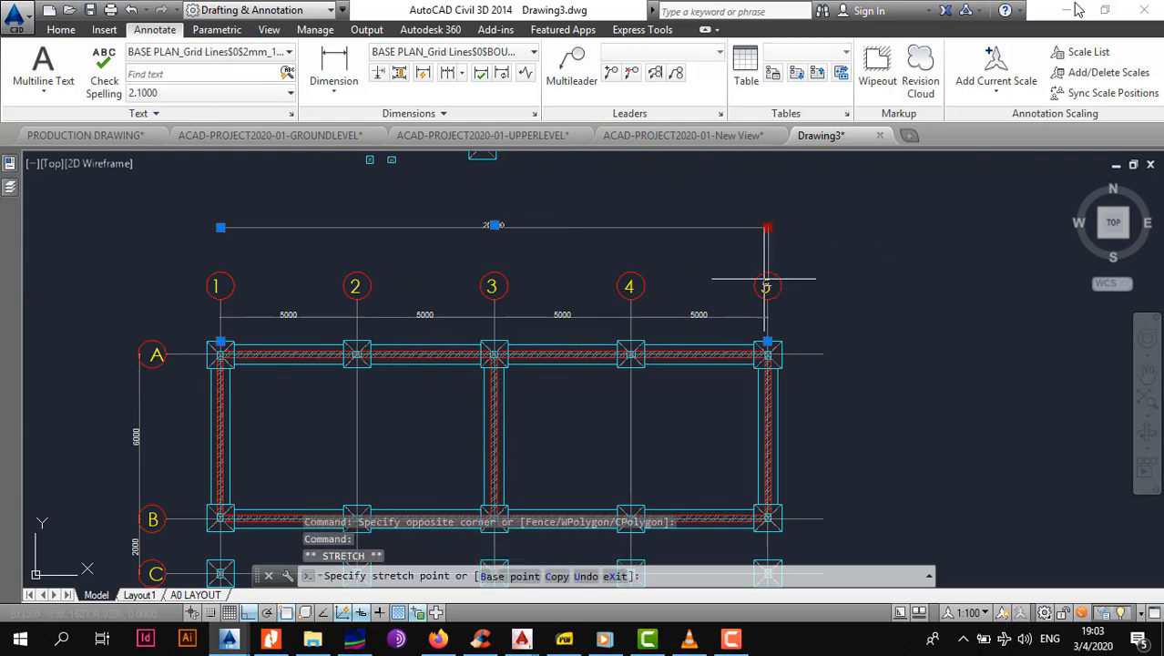
{"action": "left_click", "coordinate": [768, 299]}
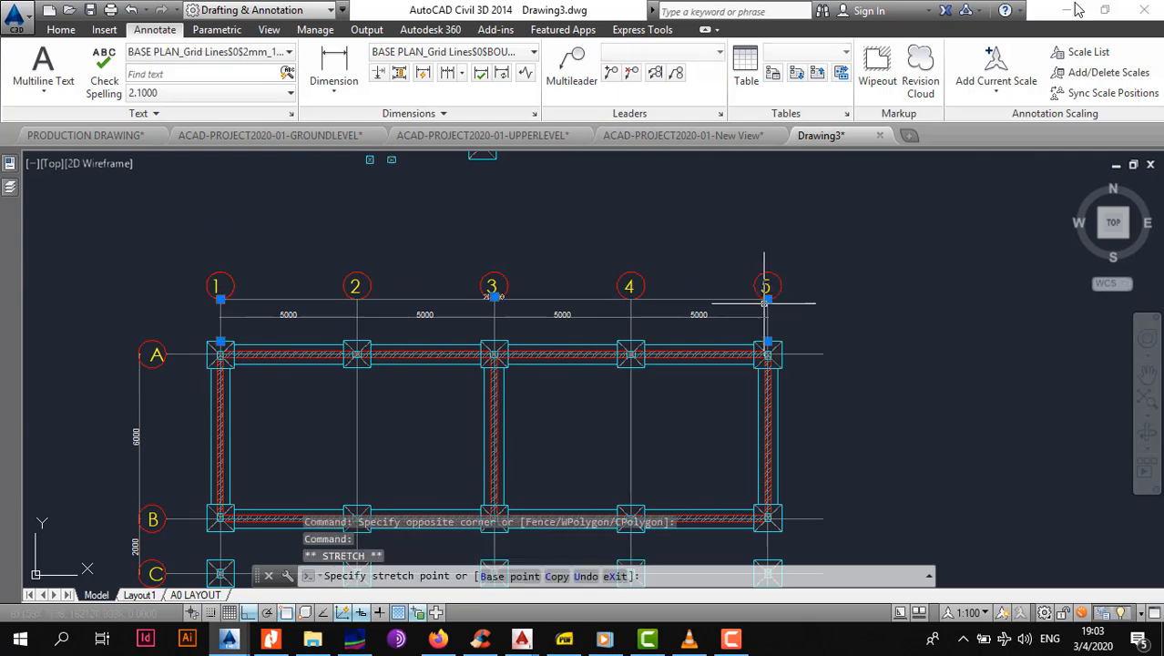
{"action": "key", "text": "Escape"}
{"action": "scroll", "coordinate": [492, 301], "scroll_direction": "up", "scroll_amount": 8}
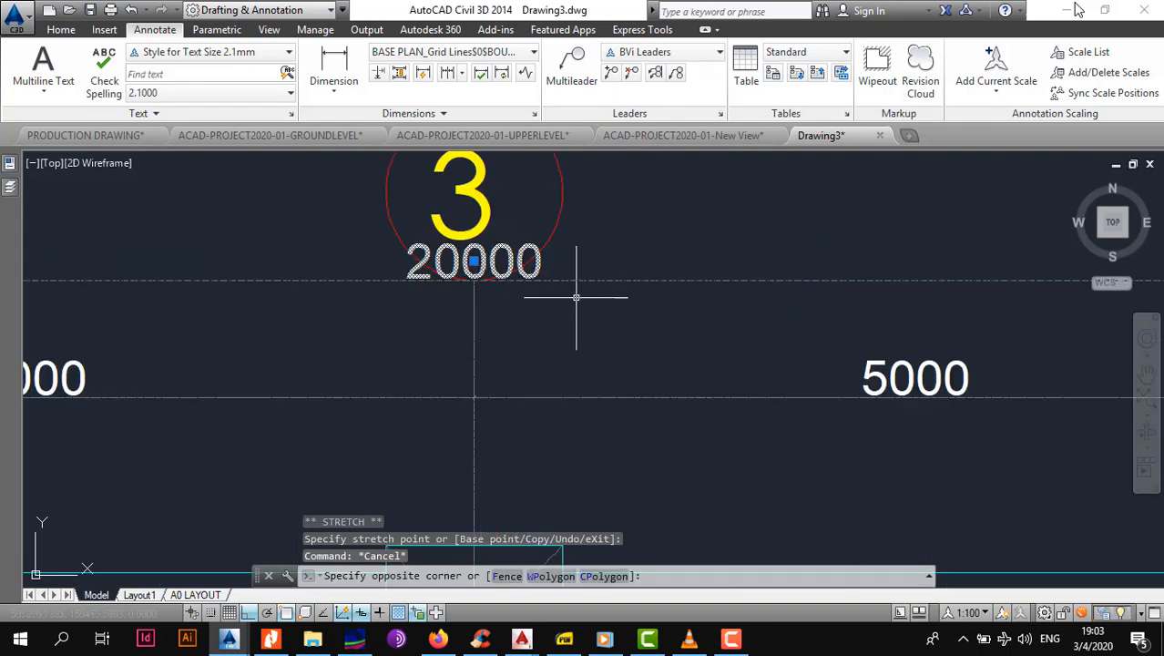
{"action": "scroll", "coordinate": [576, 298], "scroll_direction": "down", "scroll_amount": 6}
{"action": "middle_click_drag", "start_coordinate": [576, 298], "coordinate": [788, 328]}
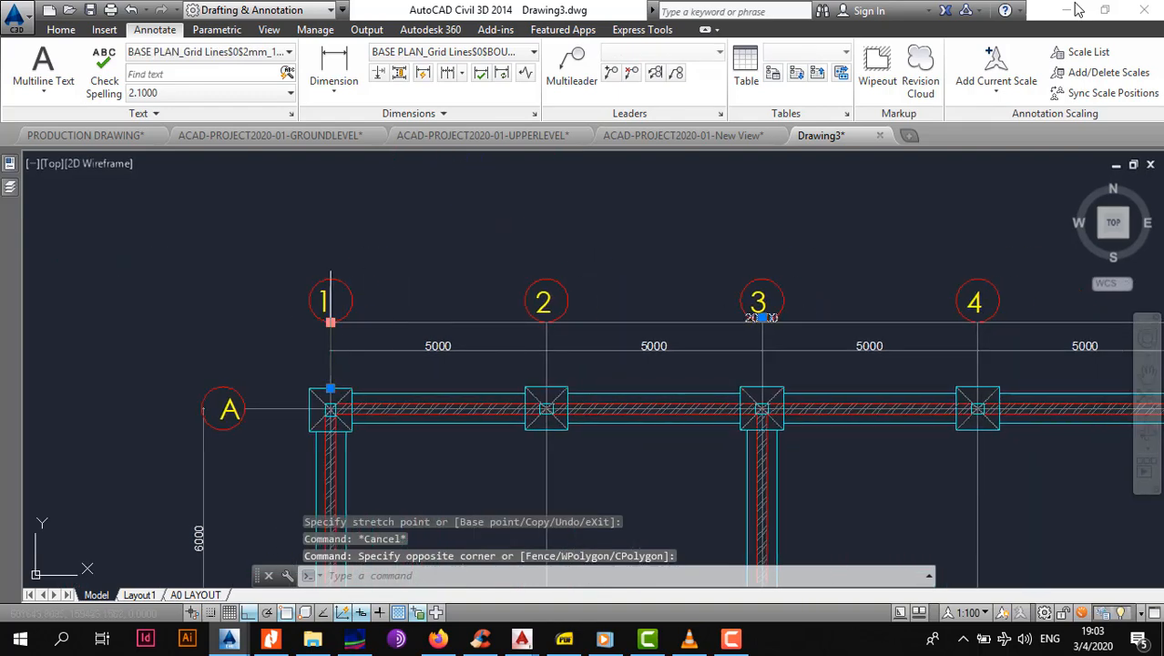
{"action": "left_click", "coordinate": [331, 322]}
{"action": "scroll", "coordinate": [324, 324], "scroll_direction": "up", "scroll_amount": 6}
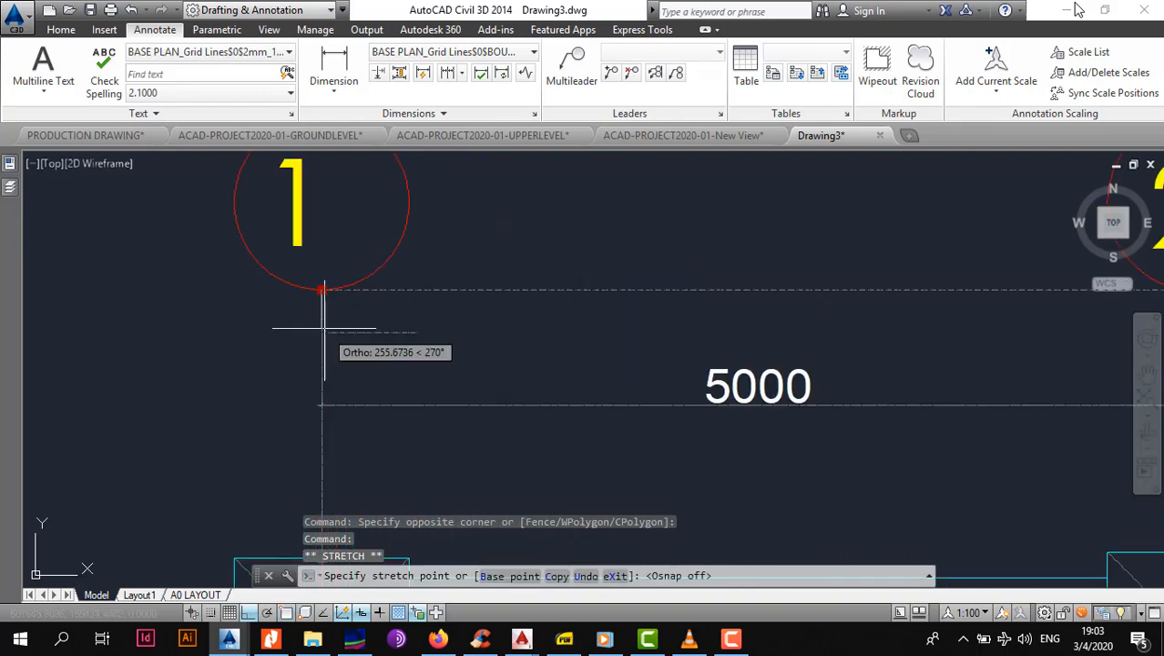
{"action": "scroll", "coordinate": [321, 326], "scroll_direction": "down", "scroll_amount": 8}
{"action": "key", "text": "Escape"}
{"action": "scroll", "coordinate": [594, 343], "scroll_direction": "up", "scroll_amount": 4}
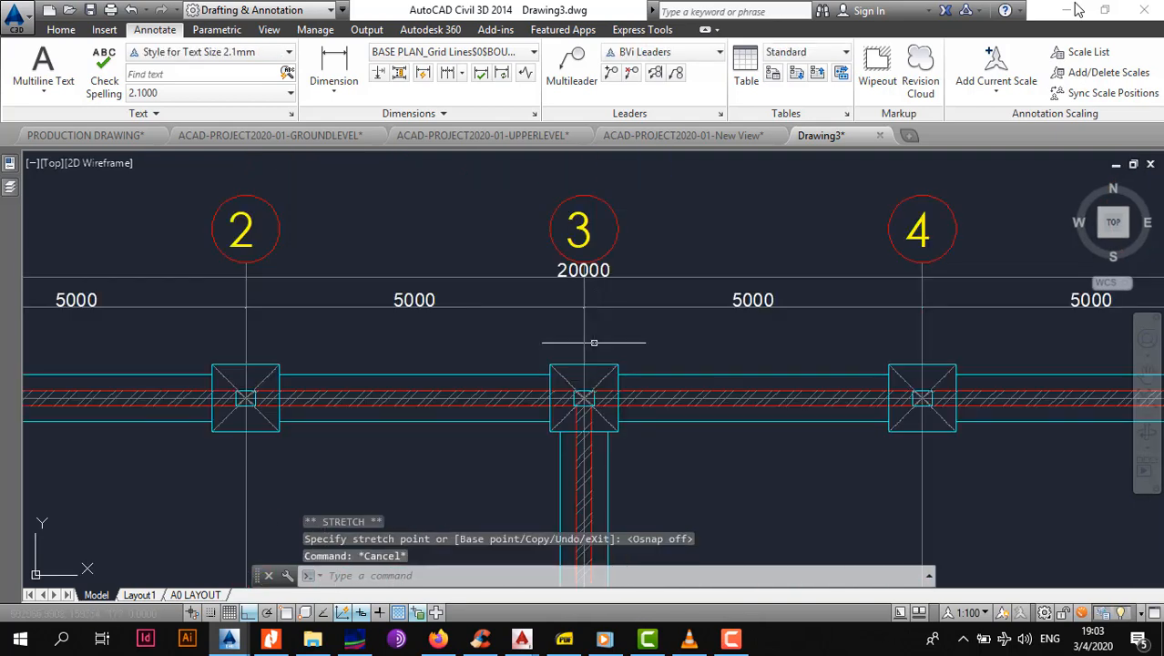
Stretch the dimension line between grids A and B to the plan-facing edge of the grid bubbles.
{"action": "scroll", "coordinate": [498, 310], "scroll_direction": "down", "scroll_amount": 4}
{"action": "mouse_move", "coordinate": [222, 461]}
{"action": "middle_mouse_down"}
{"action": "mouse_move", "coordinate": [261, 390]}
{"action": "mouse_move", "coordinate": [334, 347]}
{"action": "mouse_move", "coordinate": [293, 286]}
{"action": "middle_mouse_up"}
{"action": "scroll", "coordinate": [335, 347], "scroll_direction": "up", "scroll_amount": 2}
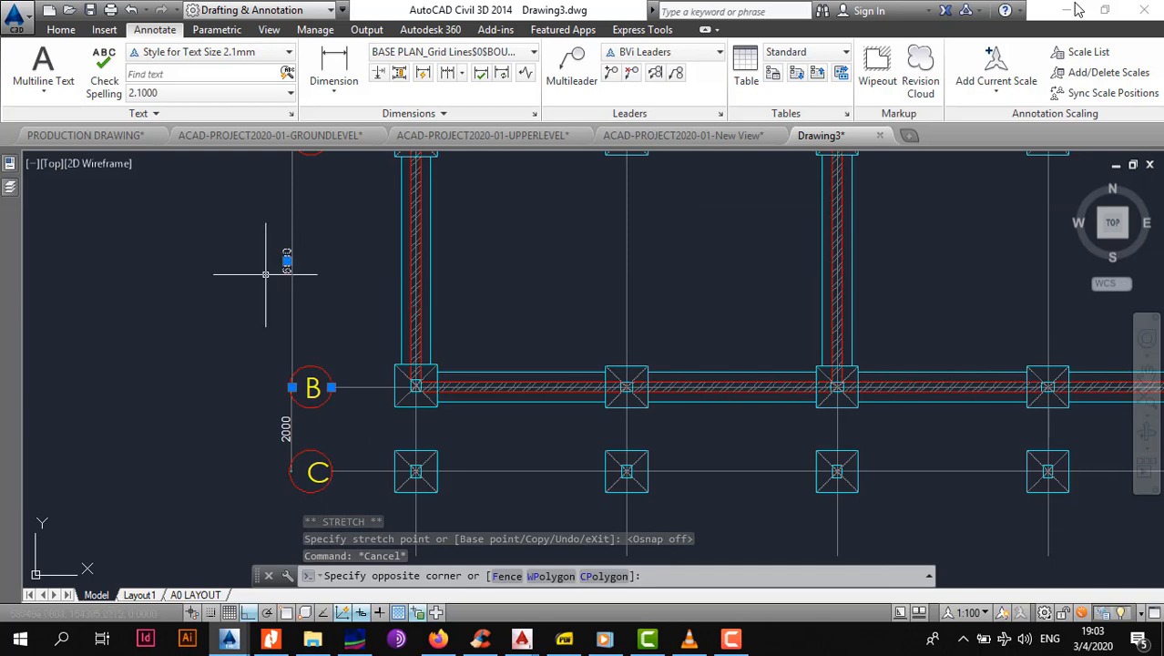
{"action": "left_click", "coordinate": [291, 388]}
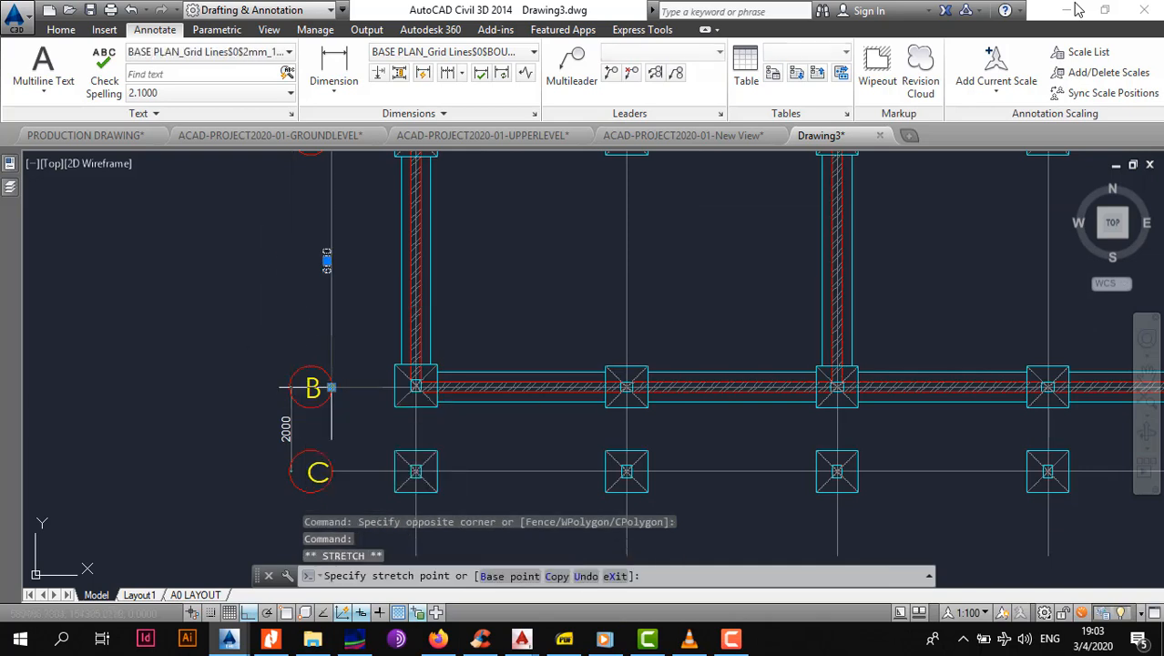
{"action": "key", "text": "Escape"}
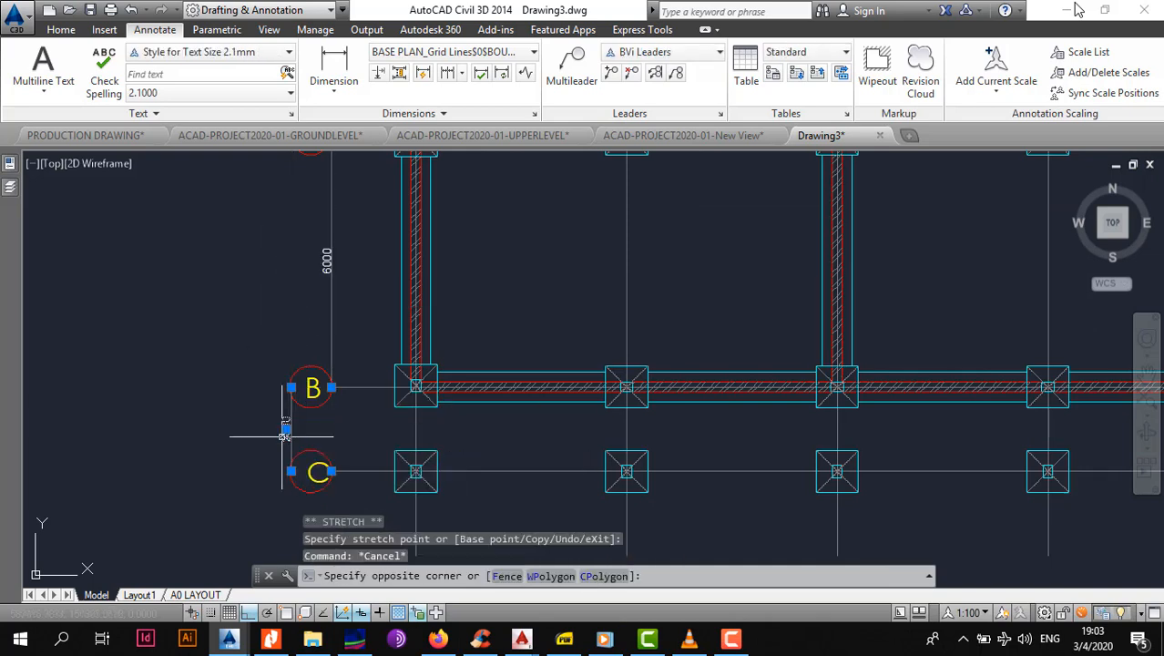
Stretch the dimension line between grids B and C to the plan-facing edge of bubble B, aligned with the A–B dimension.
{"action": "left_click", "coordinate": [284, 435]}
{"action": "left_click", "coordinate": [292, 387]}
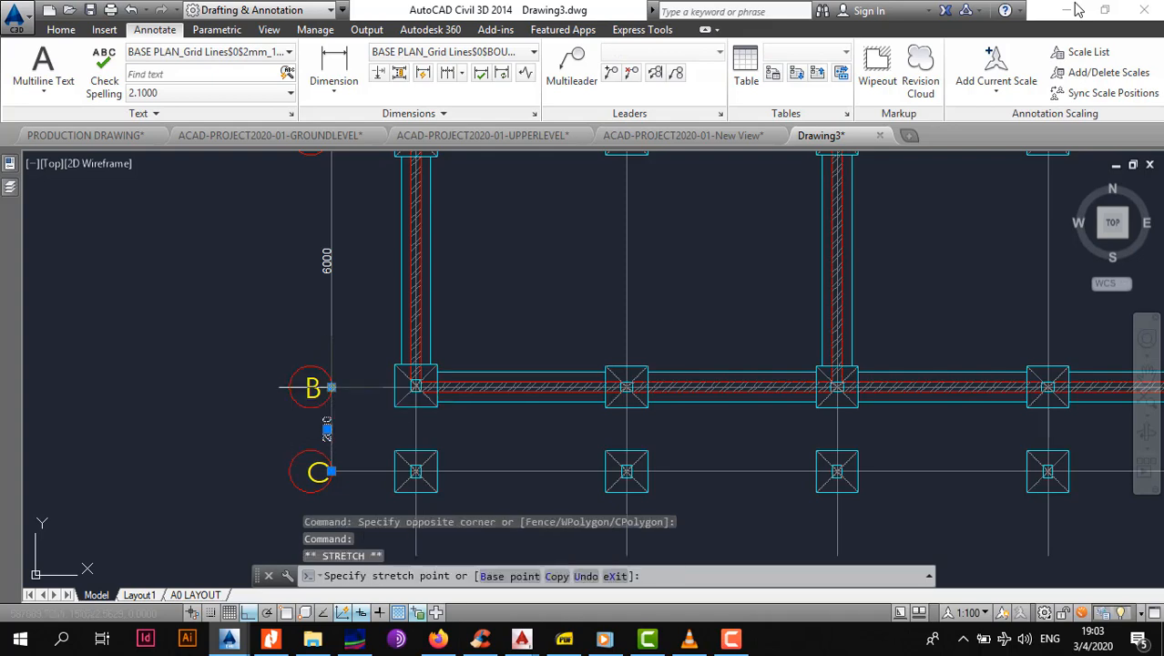
{"action": "left_click", "coordinate": [332, 387]}
{"action": "key", "text": "Escape"}
Examine the dimensioned foundation plan, checking the grid dimensions, bubbles, column bases and strip footings.
{"action": "scroll", "coordinate": [366, 366], "scroll_direction": "down", "scroll_amount": 2}
{"action": "middle_click_drag", "start_coordinate": [385, 331], "coordinate": [383, 359]}
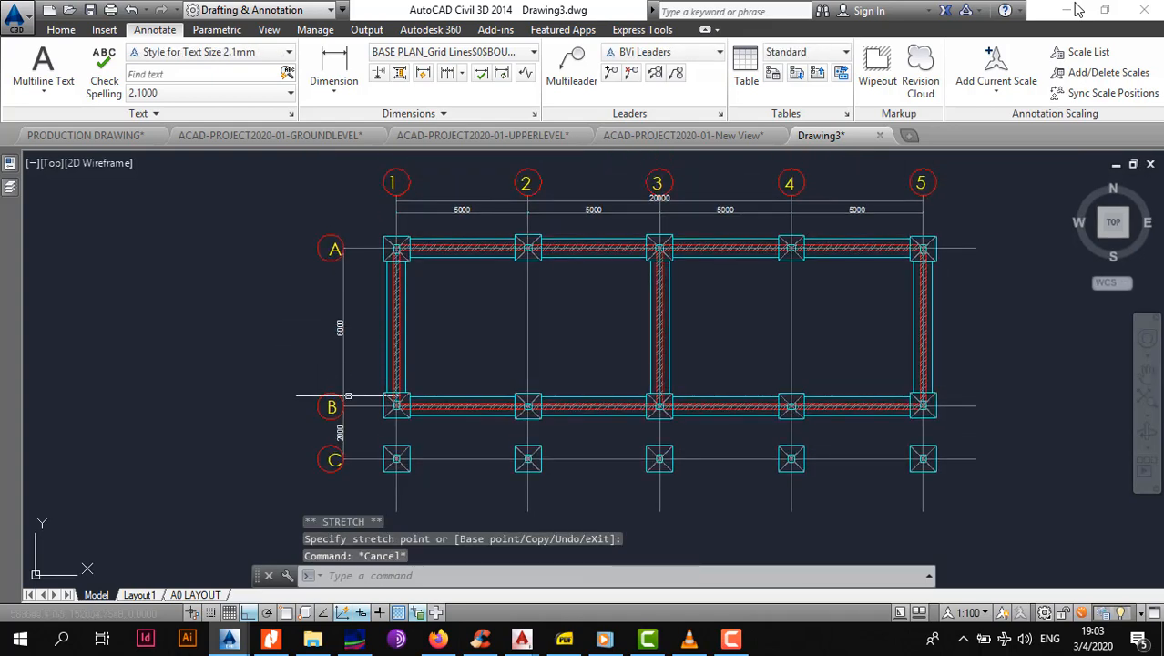
{"action": "scroll", "coordinate": [334, 435], "scroll_direction": "up", "scroll_amount": 2}
{"action": "mouse_move", "coordinate": [452, 350]}
{"action": "middle_mouse_down"}
{"action": "mouse_move", "coordinate": [366, 382]}
{"action": "mouse_move", "coordinate": [367, 403]}
{"action": "middle_mouse_up"}
{"action": "scroll", "coordinate": [366, 382], "scroll_direction": "down", "scroll_amount": 4}
{"action": "scroll", "coordinate": [418, 367], "scroll_direction": "up", "scroll_amount": 2}
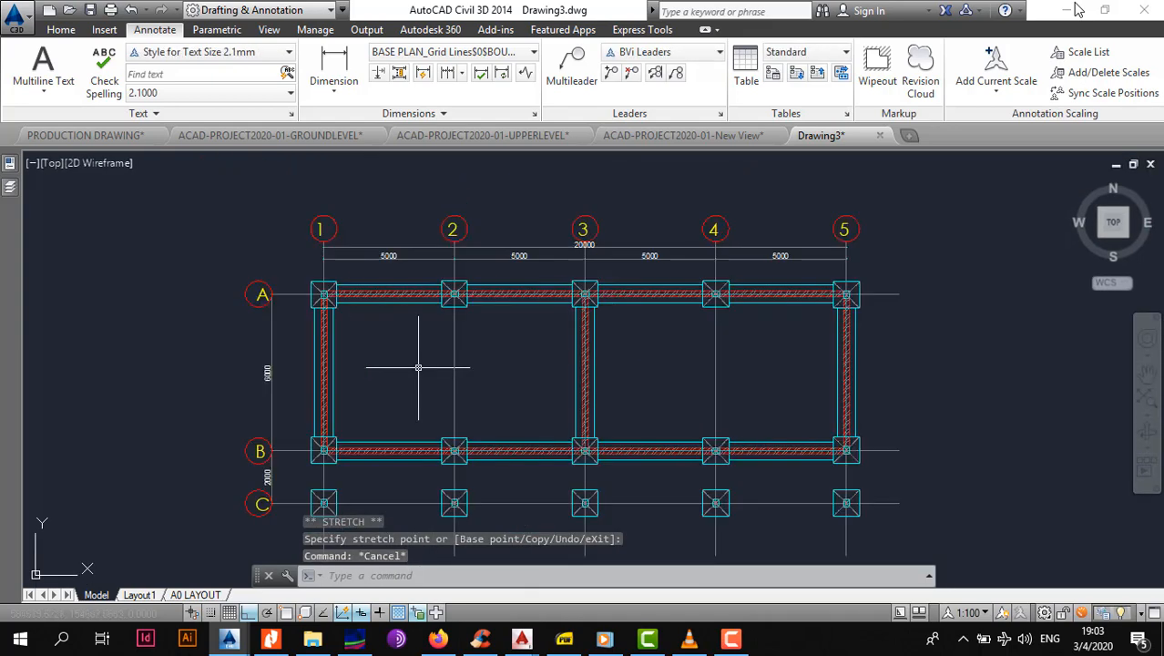
{"action": "middle_click_drag", "start_coordinate": [460, 369], "coordinate": [473, 360]}
{"action": "scroll", "coordinate": [361, 314], "scroll_direction": "up", "scroll_amount": 4}
{"action": "mouse_move", "coordinate": [410, 264]}
{"action": "middle_mouse_down"}
{"action": "mouse_move", "coordinate": [362, 332]}
{"action": "mouse_move", "coordinate": [37, 305]}
{"action": "middle_mouse_up"}
{"action": "scroll", "coordinate": [364, 330], "scroll_direction": "down", "scroll_amount": 2}
{"action": "middle_click_drag", "start_coordinate": [674, 299], "coordinate": [571, 294]}
{"action": "scroll", "coordinate": [572, 291], "scroll_direction": "down", "scroll_amount": 2}
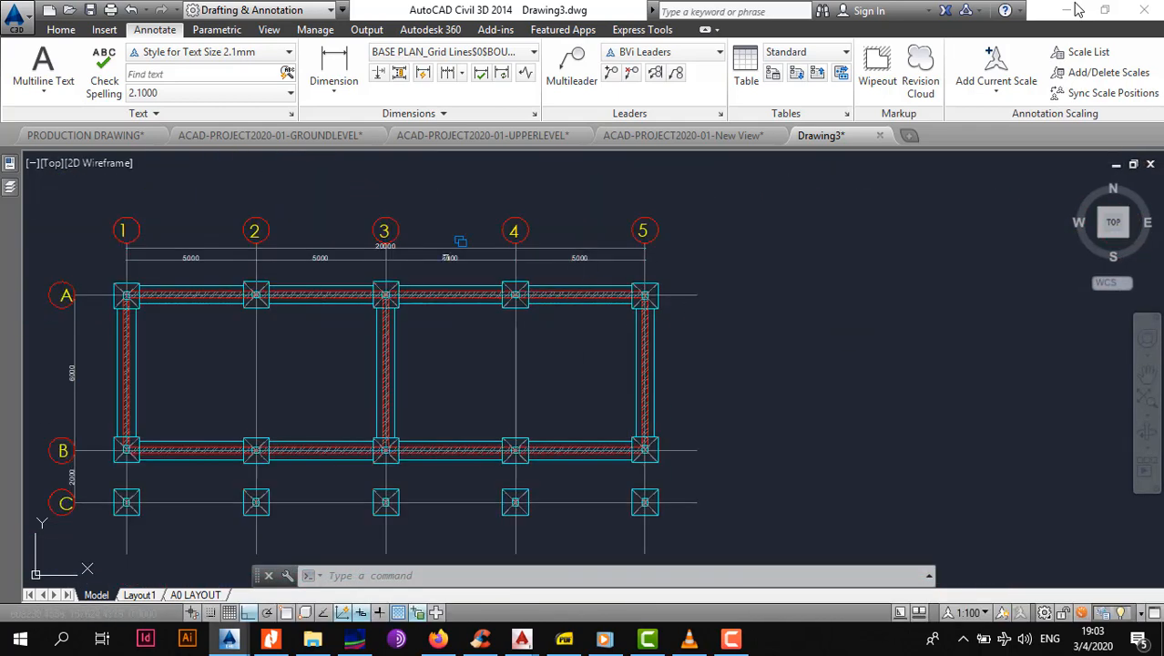
{"action": "middle_click_drag", "start_coordinate": [489, 433], "coordinate": [619, 431]}
{"action": "middle_click_drag", "start_coordinate": [340, 283], "coordinate": [411, 282]}
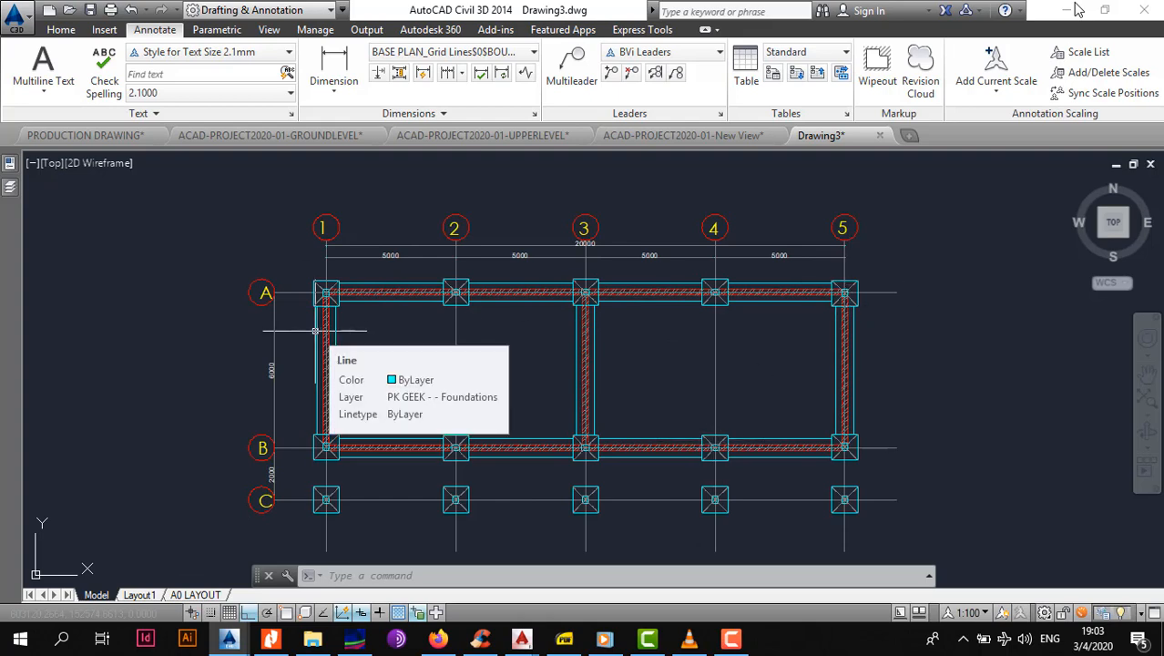
{"action": "scroll", "coordinate": [640, 313], "scroll_direction": "down", "scroll_amount": 2}
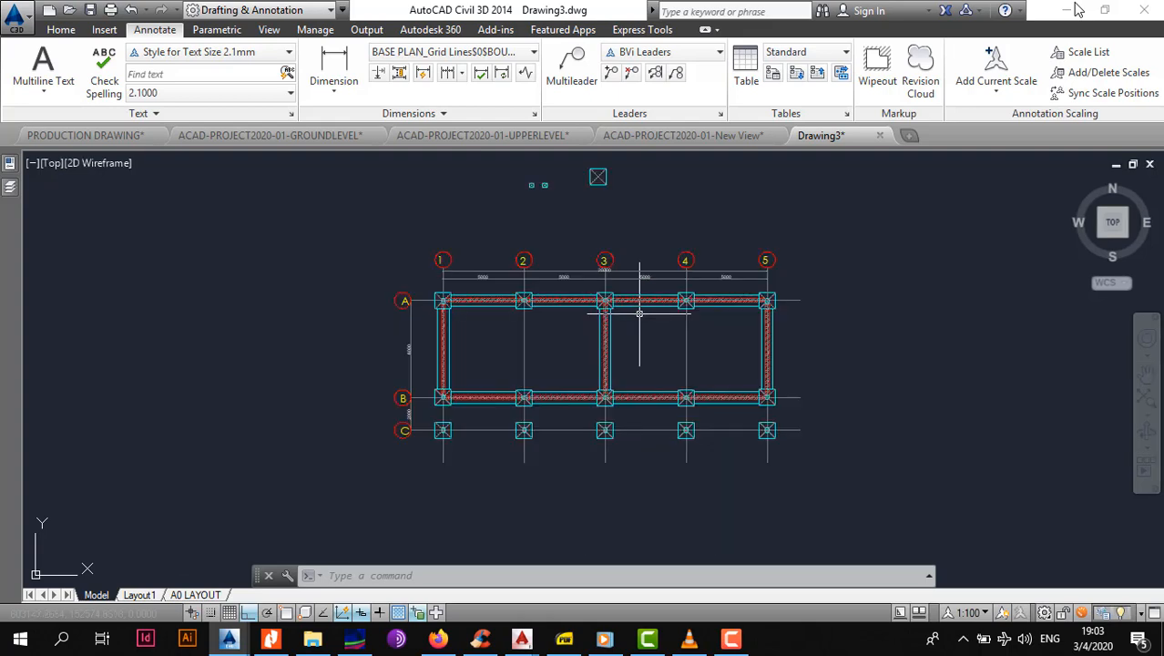
{"action": "scroll", "coordinate": [497, 310], "scroll_direction": "up", "scroll_amount": 1}
{"action": "mouse_move", "coordinate": [497, 310]}
{"action": "middle_mouse_down"}
{"action": "mouse_move", "coordinate": [459, 317]}
{"action": "mouse_move", "coordinate": [434, 283]}
{"action": "mouse_move", "coordinate": [555, 410]}
{"action": "mouse_move", "coordinate": [625, 432]}
{"action": "middle_mouse_up"}
{"action": "scroll", "coordinate": [434, 283], "scroll_direction": "up", "scroll_amount": 1}
{"action": "scroll", "coordinate": [434, 284], "scroll_direction": "down", "scroll_amount": 3}
{"action": "scroll", "coordinate": [483, 334], "scroll_direction": "down", "scroll_amount": 4}
{"action": "scroll", "coordinate": [633, 453], "scroll_direction": "up", "scroll_amount": 6}
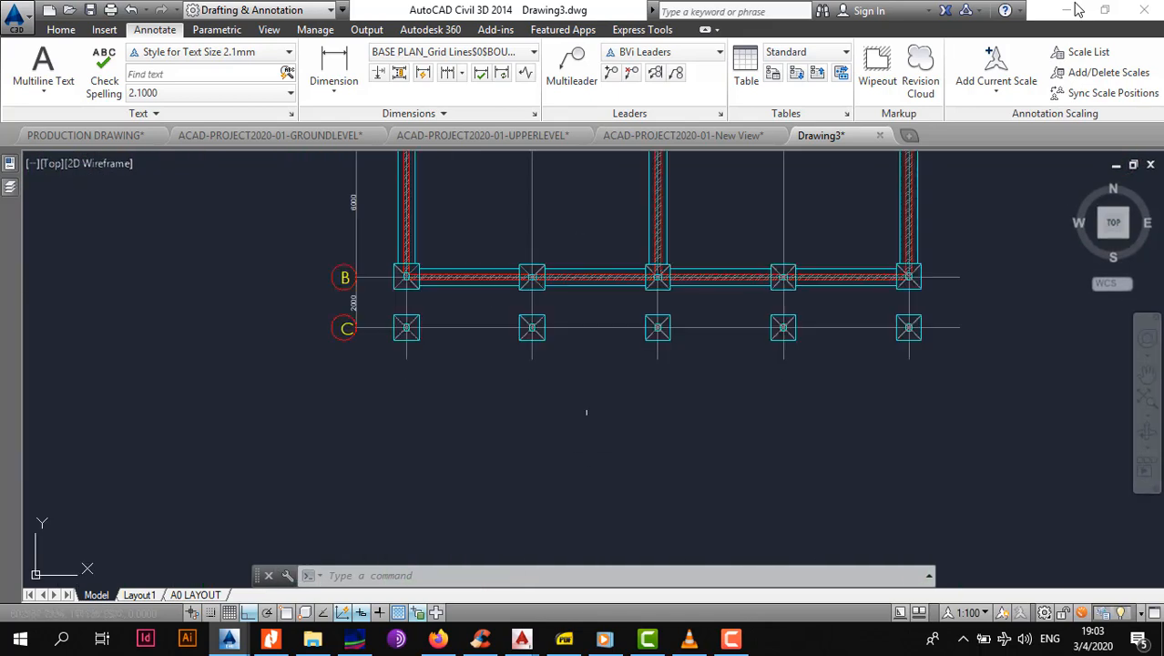
Copy the SCALE 1:100 text from the LEVEL PLAN block in the STANDARDS area to below the foundation plan's grid C.
{"action": "scroll", "coordinate": [547, 375], "scroll_direction": "down", "scroll_amount": 5}
{"action": "scroll", "coordinate": [483, 351], "scroll_direction": "down", "scroll_amount": 4}
{"action": "middle_click_drag", "start_coordinate": [484, 351], "coordinate": [755, 446]}
{"action": "scroll", "coordinate": [668, 424], "scroll_direction": "up", "scroll_amount": 5}
{"action": "scroll", "coordinate": [497, 279], "scroll_direction": "up", "scroll_amount": 1}
{"action": "middle_click_drag", "start_coordinate": [498, 280], "coordinate": [631, 391]}
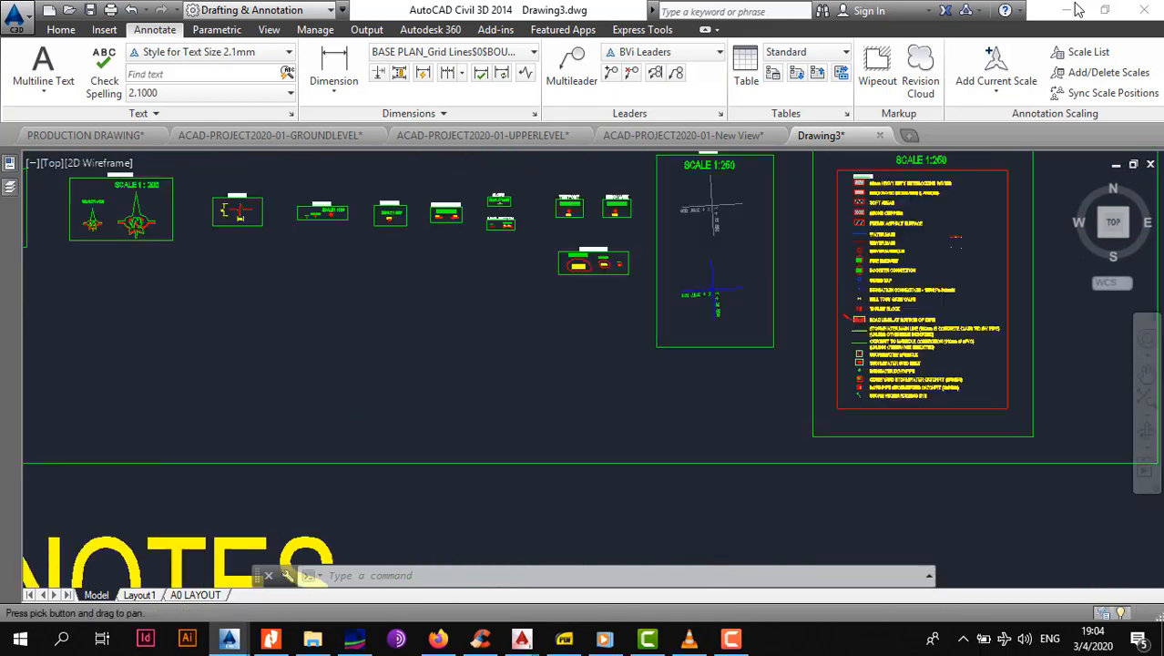
{"action": "middle_click_drag", "start_coordinate": [321, 187], "coordinate": [398, 299]}
{"action": "scroll", "coordinate": [402, 314], "scroll_direction": "up", "scroll_amount": 6}
{"action": "middle_click_drag", "start_coordinate": [731, 375], "coordinate": [475, 344]}
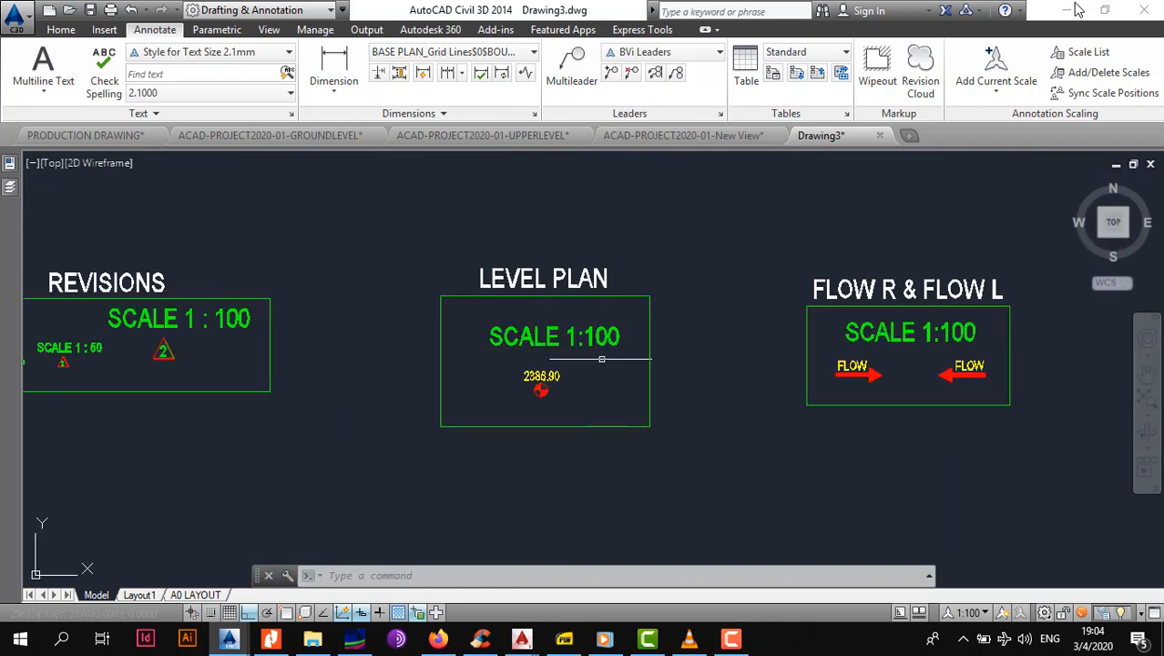
{"action": "middle_click_drag", "start_coordinate": [609, 357], "coordinate": [504, 344]}
{"action": "scroll", "coordinate": [504, 345], "scroll_direction": "down", "scroll_amount": 2}
{"action": "scroll", "coordinate": [520, 329], "scroll_direction": "up", "scroll_amount": 4}
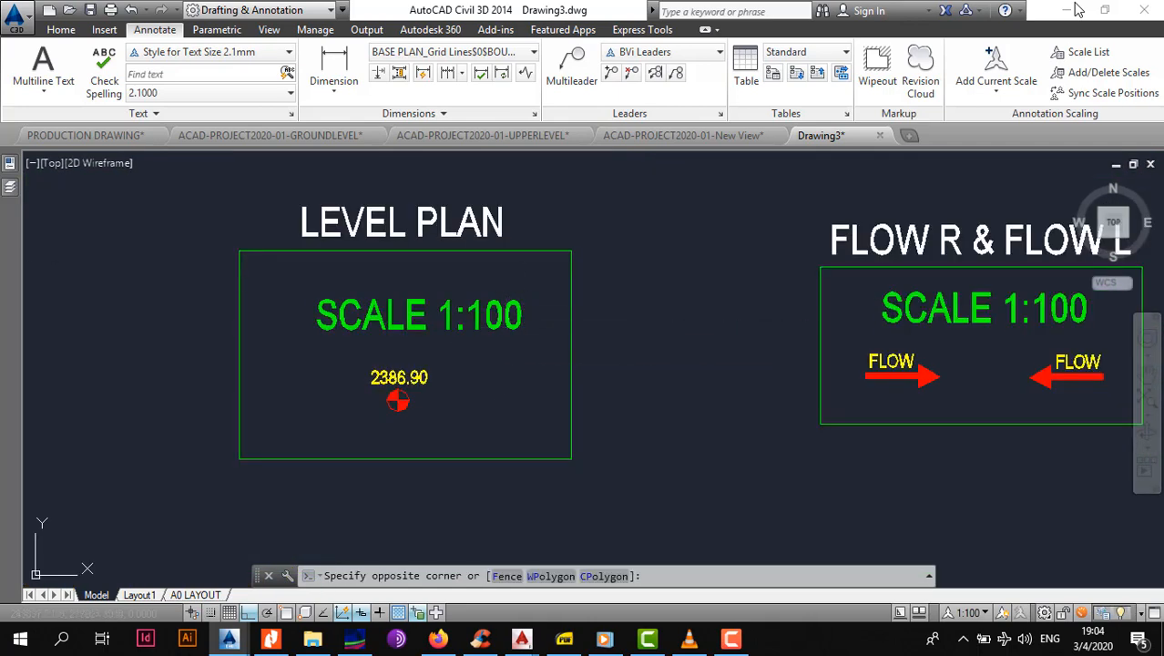
{"action": "left_click", "coordinate": [239, 218]}
{"action": "left_click", "coordinate": [61, 30]}
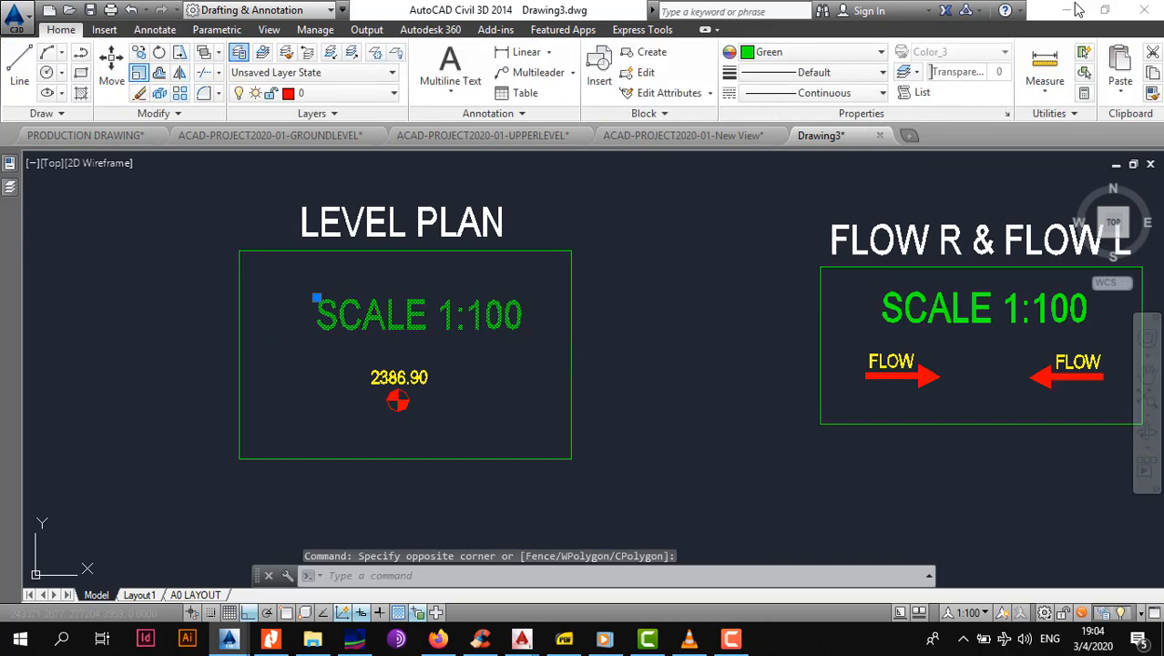
{"action": "left_click", "coordinate": [138, 52]}
{"action": "left_click", "coordinate": [396, 310]}
{"action": "scroll", "coordinate": [529, 383], "scroll_direction": "down", "scroll_amount": 5}
{"action": "middle_click_drag", "start_coordinate": [629, 408], "coordinate": [228, 330]}
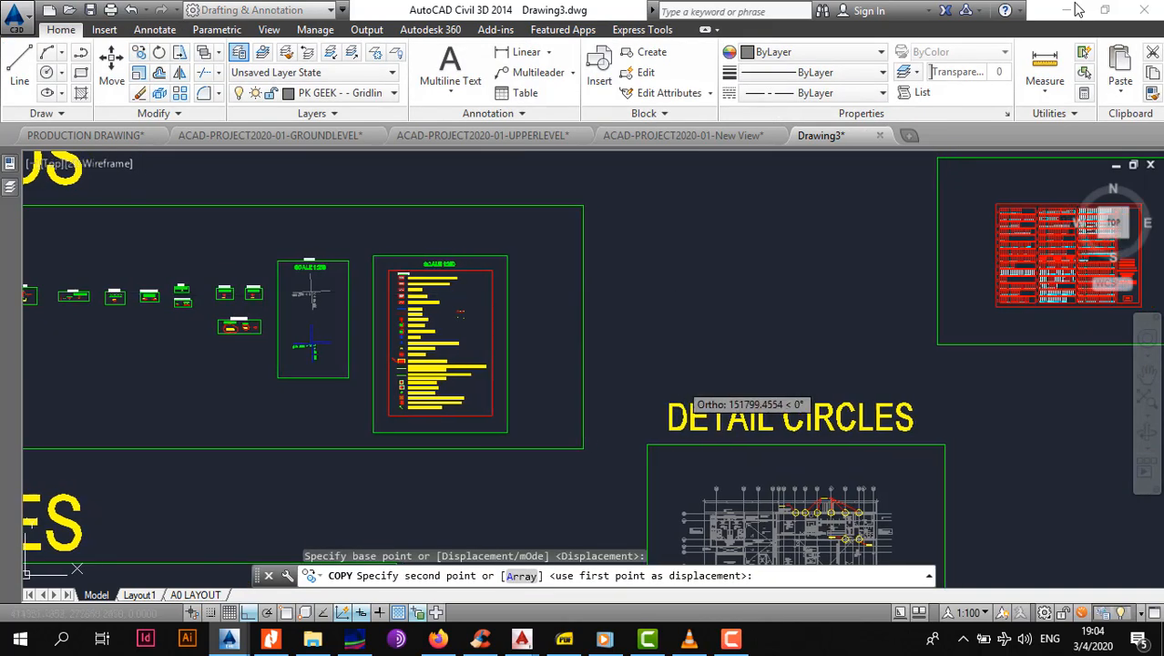
{"action": "middle_click_drag", "start_coordinate": [674, 390], "coordinate": [100, 291]}
{"action": "scroll", "coordinate": [630, 425], "scroll_direction": "down", "scroll_amount": 6}
{"action": "key", "text": "F8"}
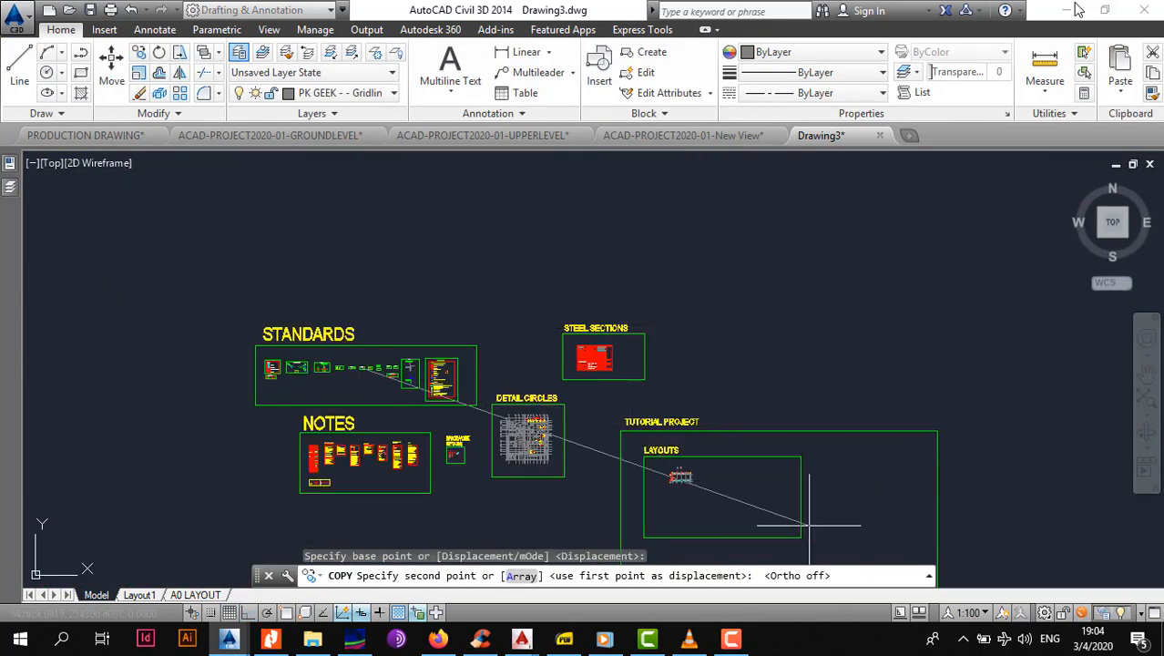
{"action": "scroll", "coordinate": [710, 519], "scroll_direction": "up", "scroll_amount": 10}
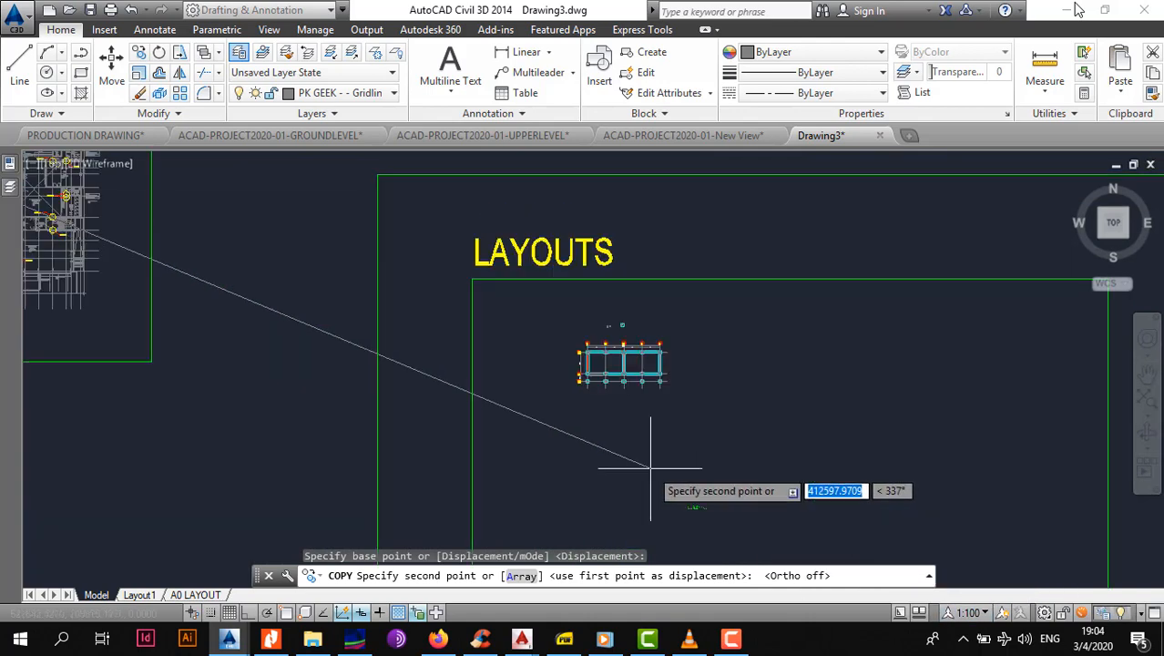
{"action": "middle_click_drag", "start_coordinate": [566, 326], "coordinate": [567, 451]}
{"action": "scroll", "coordinate": [567, 451], "scroll_direction": "up", "scroll_amount": 2}
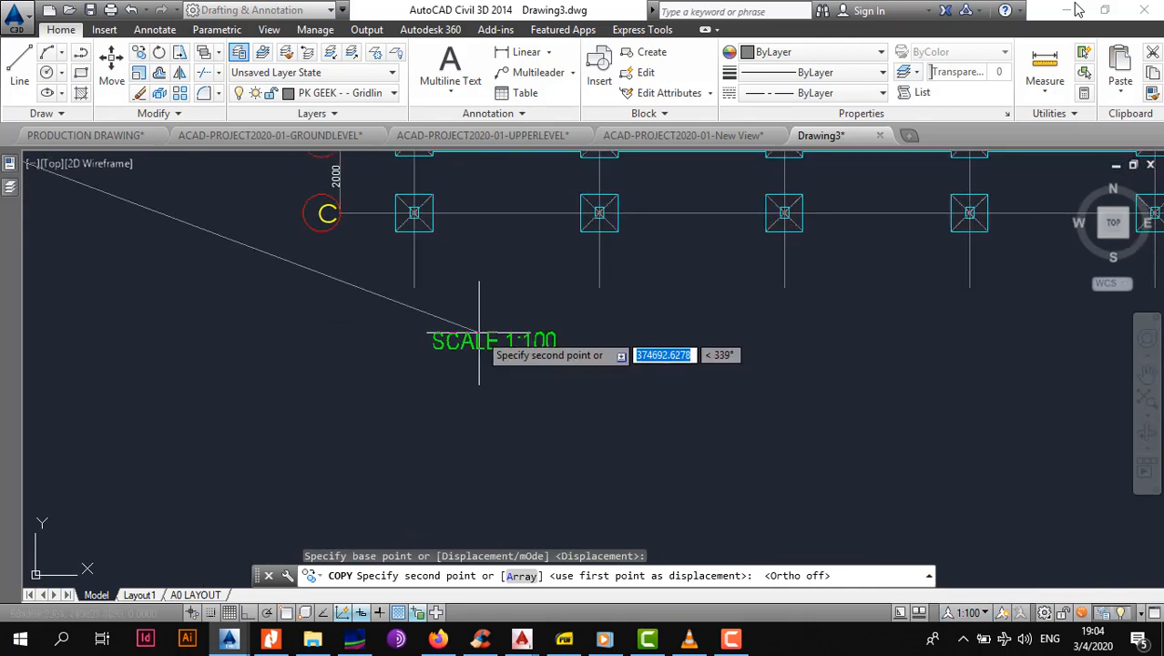
{"action": "left_click", "coordinate": [484, 349]}
{"action": "key", "text": "Escape"}
Copy the SCALE 1:100 text straight down to form a second line directly beneath it.
{"action": "left_click", "coordinate": [470, 339]}
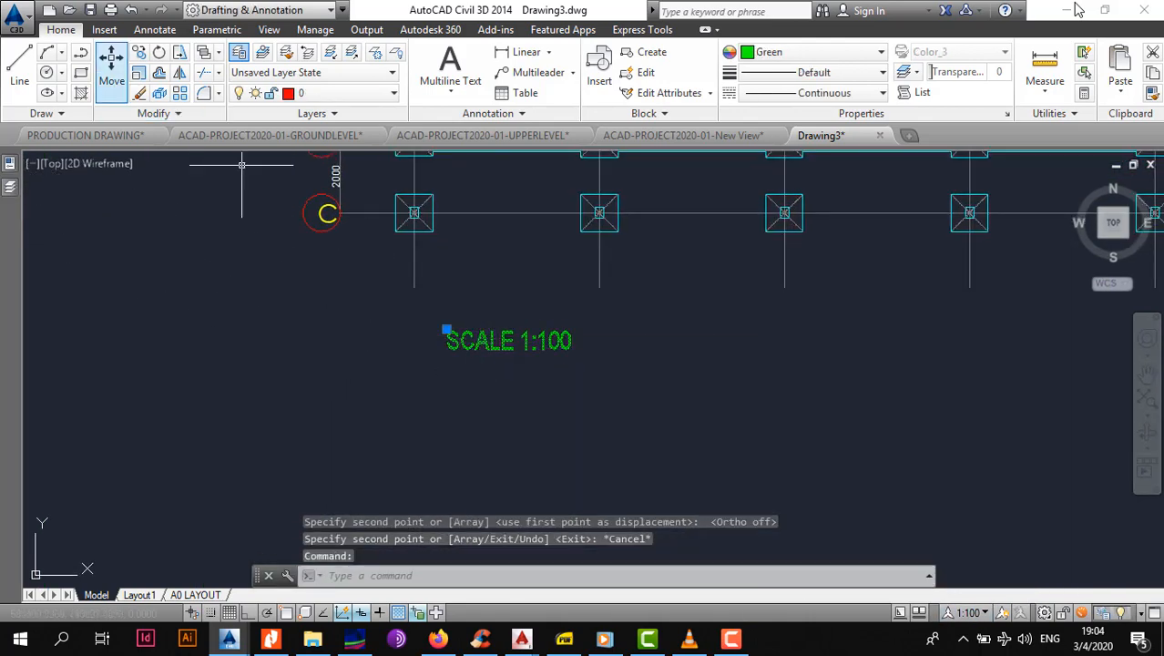
{"action": "type", "text": "co"}
{"action": "key", "text": "Return"}
{"action": "left_click", "coordinate": [492, 341]}
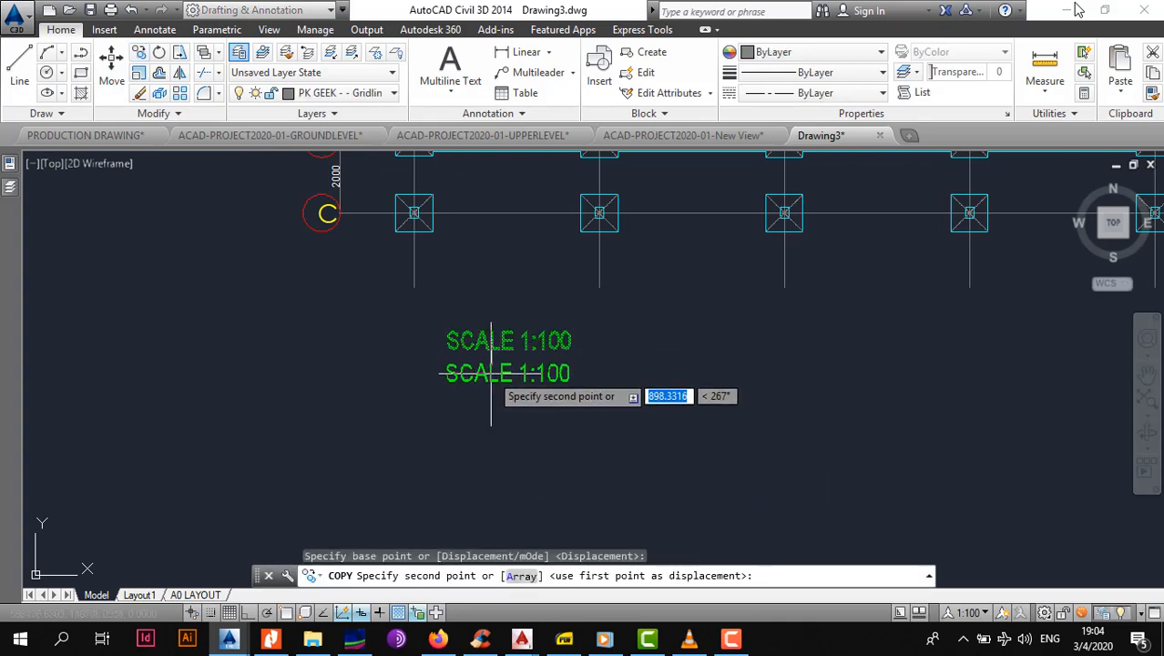
{"action": "key", "text": "F8"}
{"action": "left_click", "coordinate": [491, 371]}
{"action": "key", "text": "Escape"}
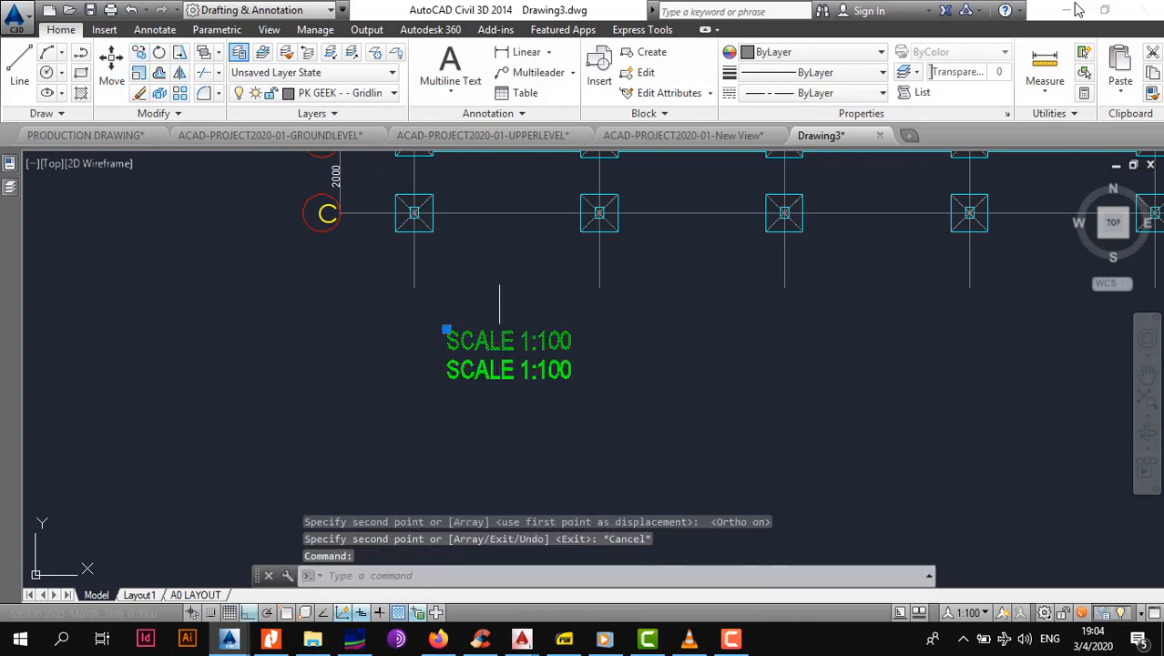
Change the upper SCALE 1:100 text to read FOUNDATION LAYOUT.
{"action": "double_click", "coordinate": [549, 337]}
{"action": "key", "text": "Escape"}
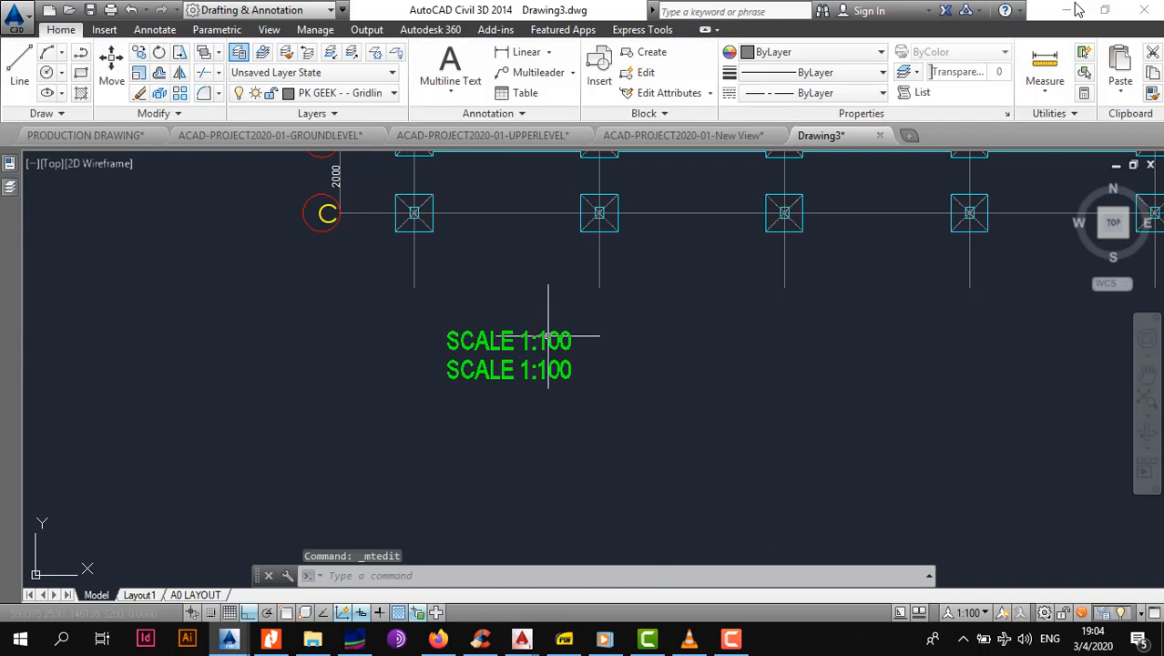
{"action": "double_click", "coordinate": [548, 346]}
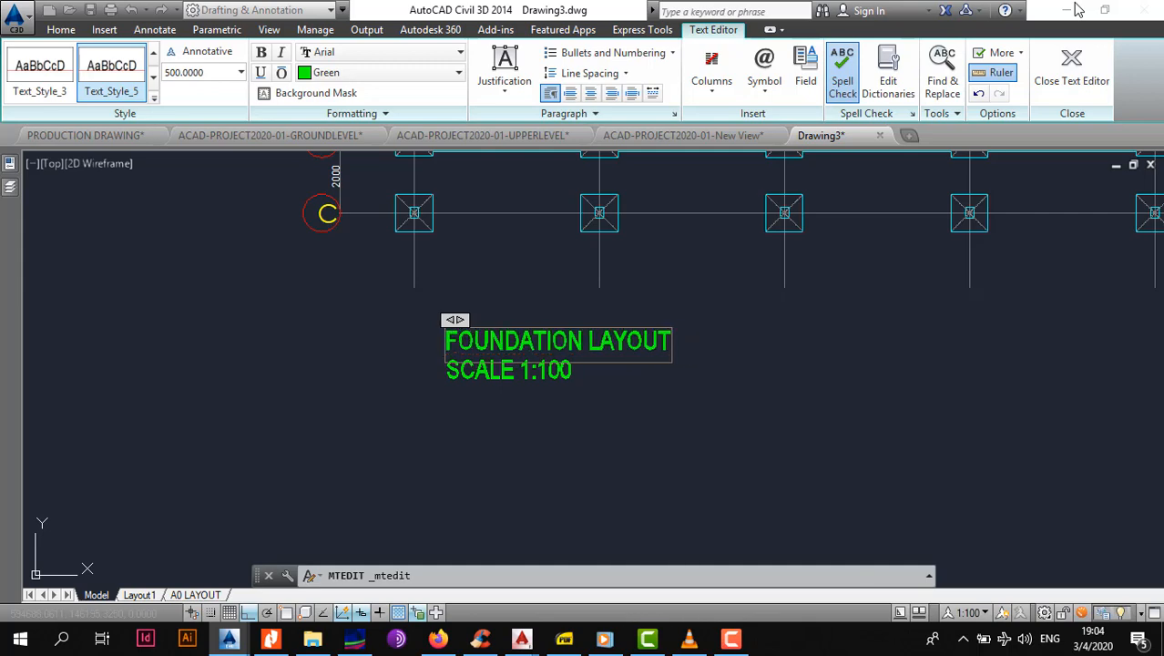
Set the text height of the SCALE 1:100 line below the title to 250.
{"action": "left_click", "coordinate": [500, 369]}
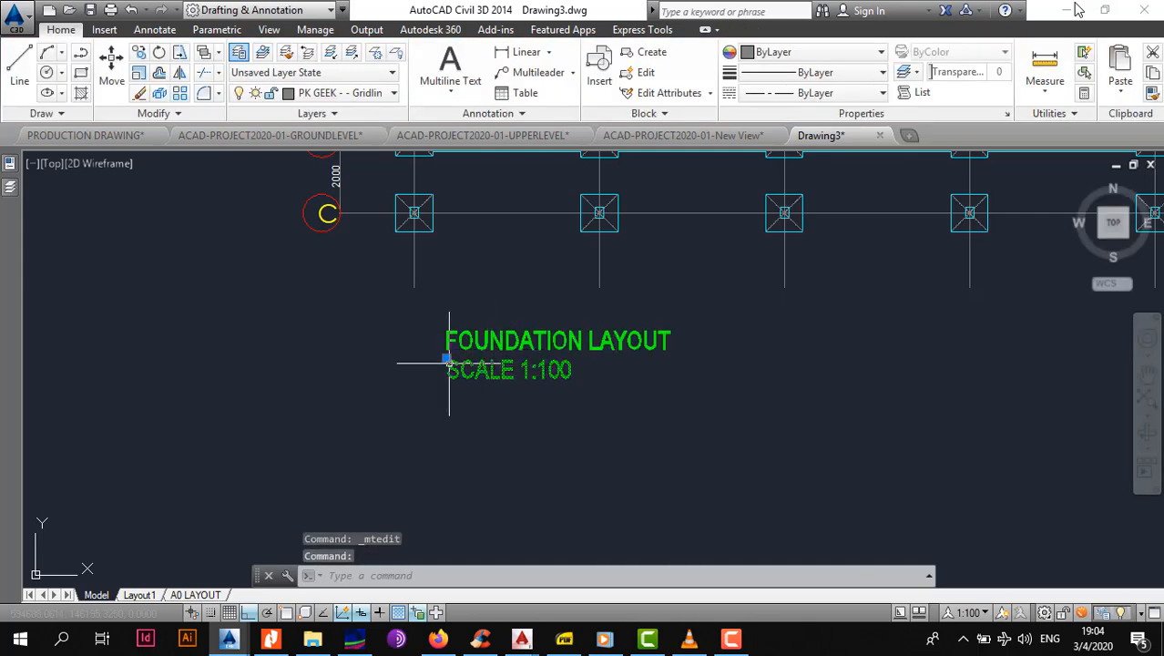
{"action": "key", "text": "ctrl+1"}
{"action": "left_click", "coordinate": [246, 480]}
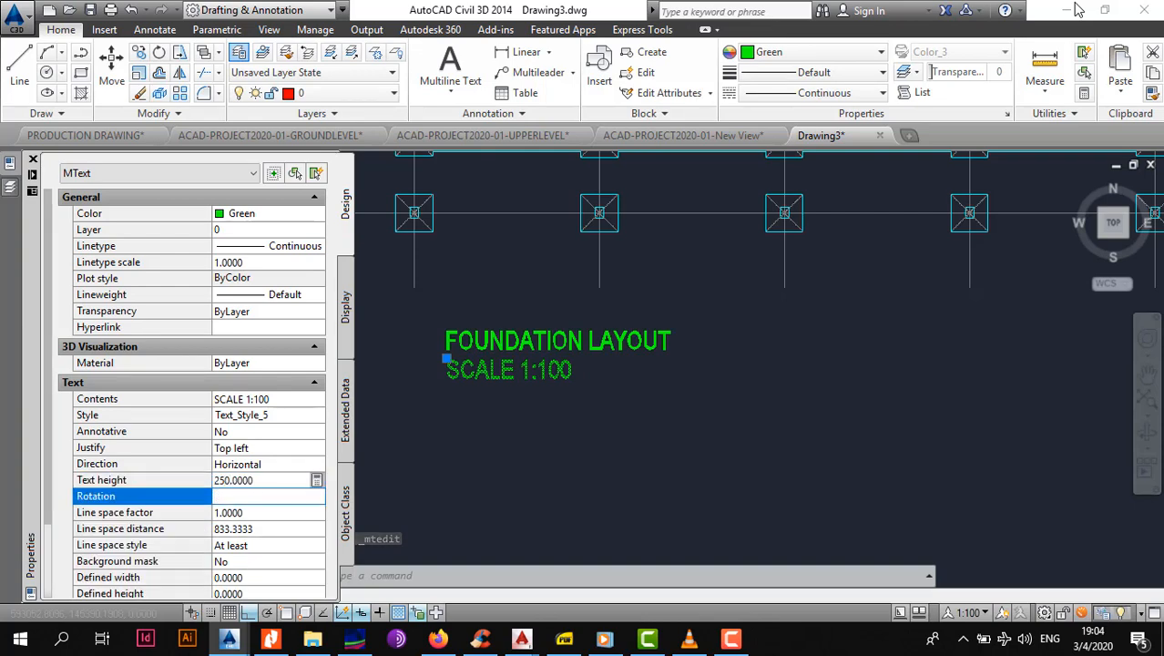
Change the colour of the SCALE 1:100 text below the FOUNDATION LAYOUT title to yellow.
{"action": "key", "text": "ctrl+1"}
{"action": "left_click", "coordinate": [535, 410]}
{"action": "key", "text": "Escape"}
{"action": "key", "text": "Escape"}
{"action": "left_click", "coordinate": [476, 366]}
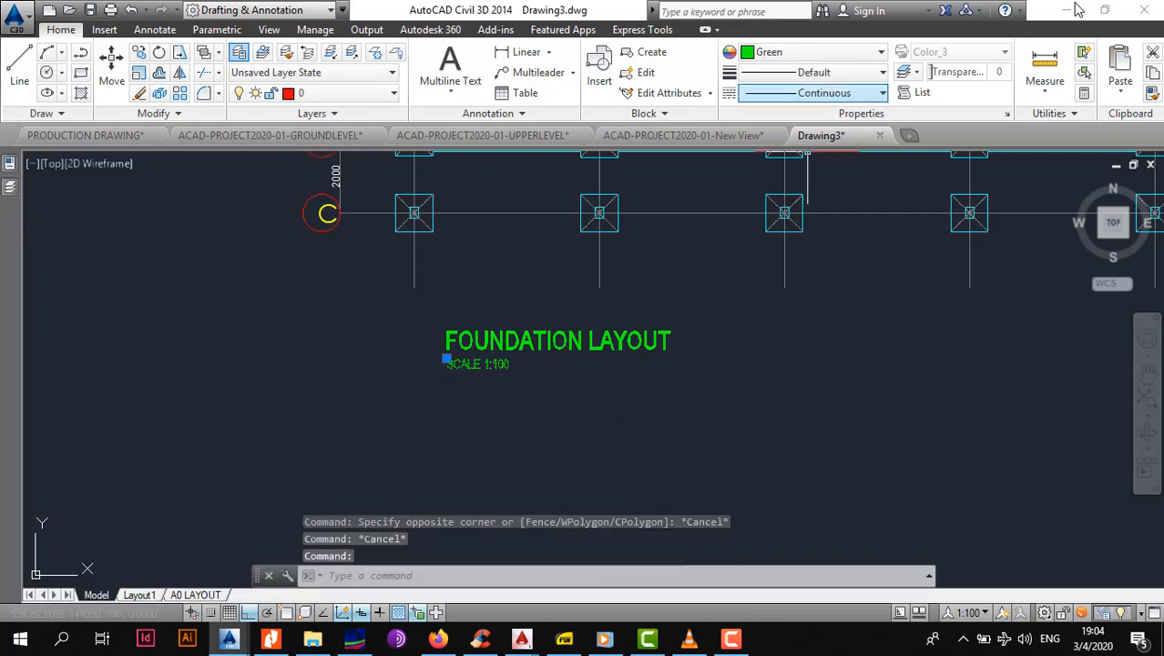
{"action": "left_click", "coordinate": [811, 52]}
{"action": "left_click", "coordinate": [806, 136]}
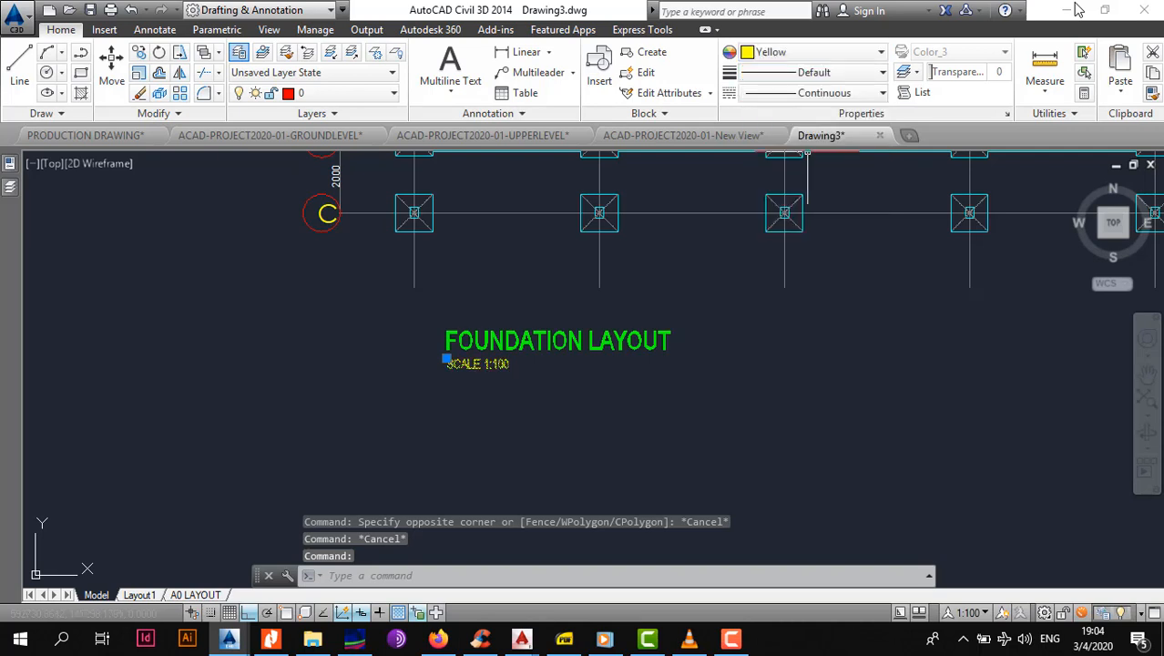
Change the colour of the FOUNDATION LAYOUT title text to cyan.
{"action": "left_click", "coordinate": [607, 354]}
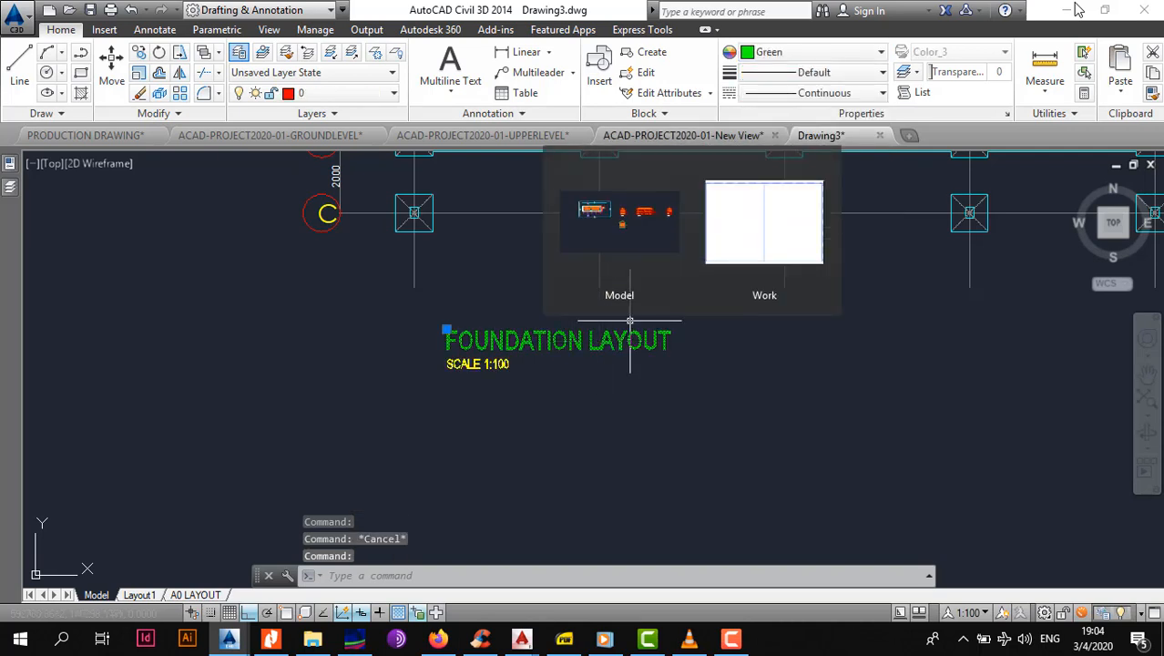
{"action": "left_click", "coordinate": [811, 52]}
{"action": "left_click", "coordinate": [793, 179]}
{"action": "key", "text": "Escape"}
{"action": "scroll", "coordinate": [569, 370], "scroll_direction": "down", "scroll_amount": 4}
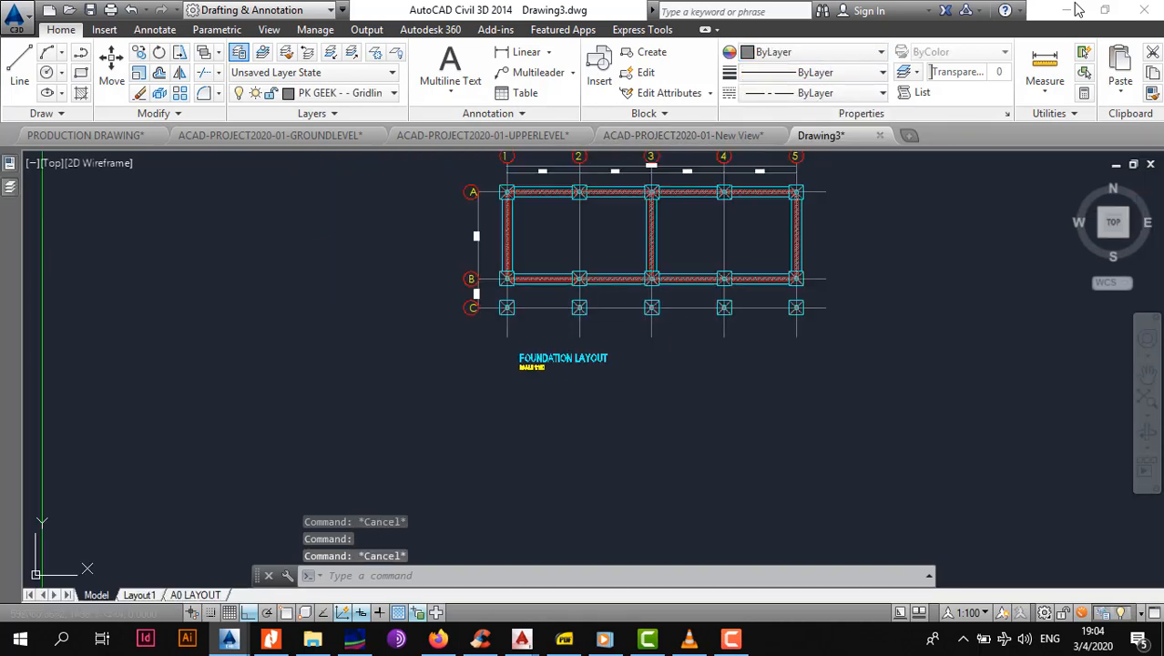
Copy the SCALE 1:100 text up to just below the grid A strip footing, between grids 1 and 2.
{"action": "scroll", "coordinate": [538, 365], "scroll_direction": "up", "scroll_amount": 7}
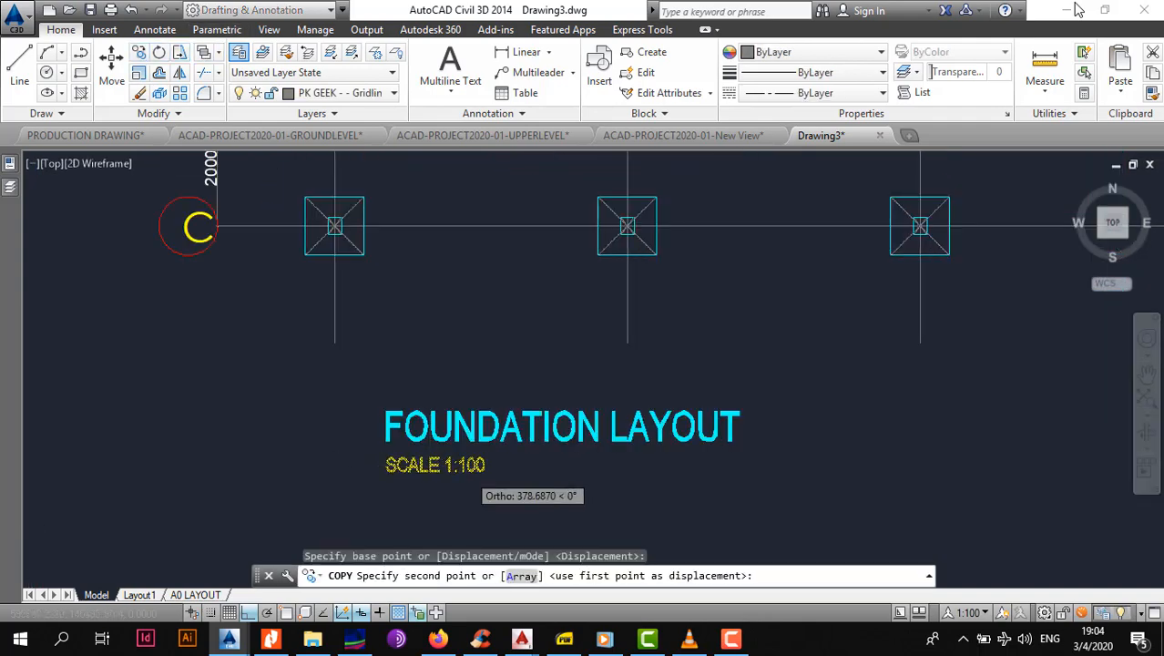
{"action": "scroll", "coordinate": [583, 364], "scroll_direction": "down", "scroll_amount": 4}
{"action": "scroll", "coordinate": [583, 364], "scroll_direction": "up", "scroll_amount": 6}
{"action": "scroll", "coordinate": [583, 365], "scroll_direction": "down", "scroll_amount": 1}
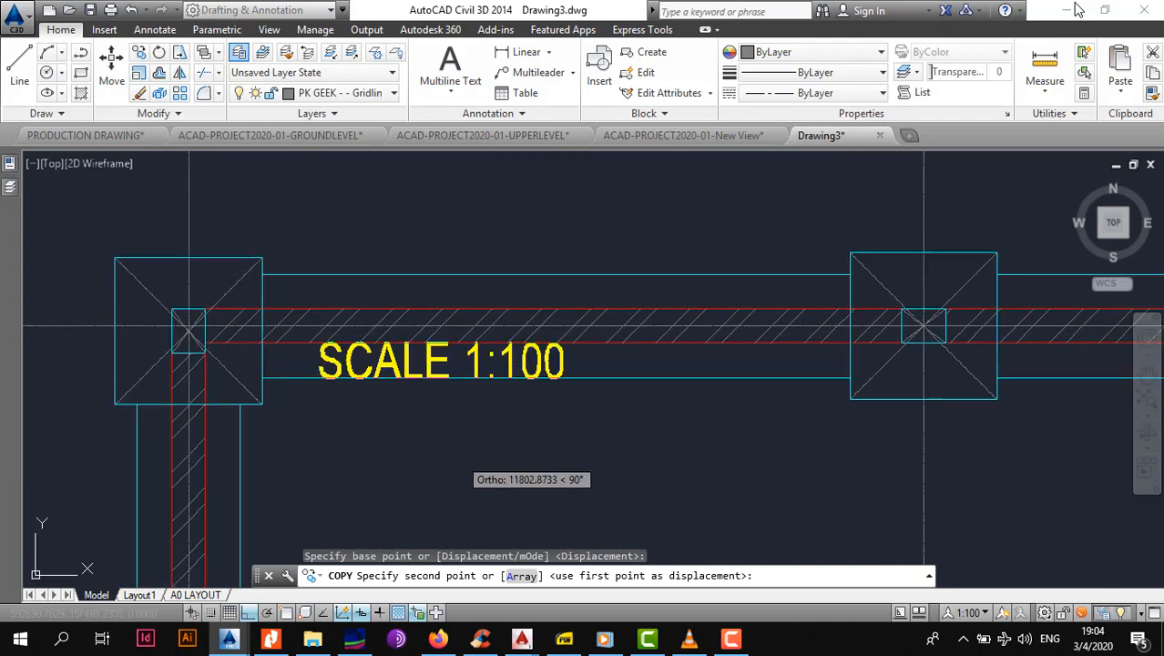
{"action": "left_click", "coordinate": [479, 437]}
{"action": "key", "text": "Escape"}
{"action": "middle_click_drag", "start_coordinate": [402, 451], "coordinate": [490, 400]}
Change the copied text below the grid A footing to read 700MM WIDE STRIP FOOTING.
{"action": "left_click", "coordinate": [489, 399]}
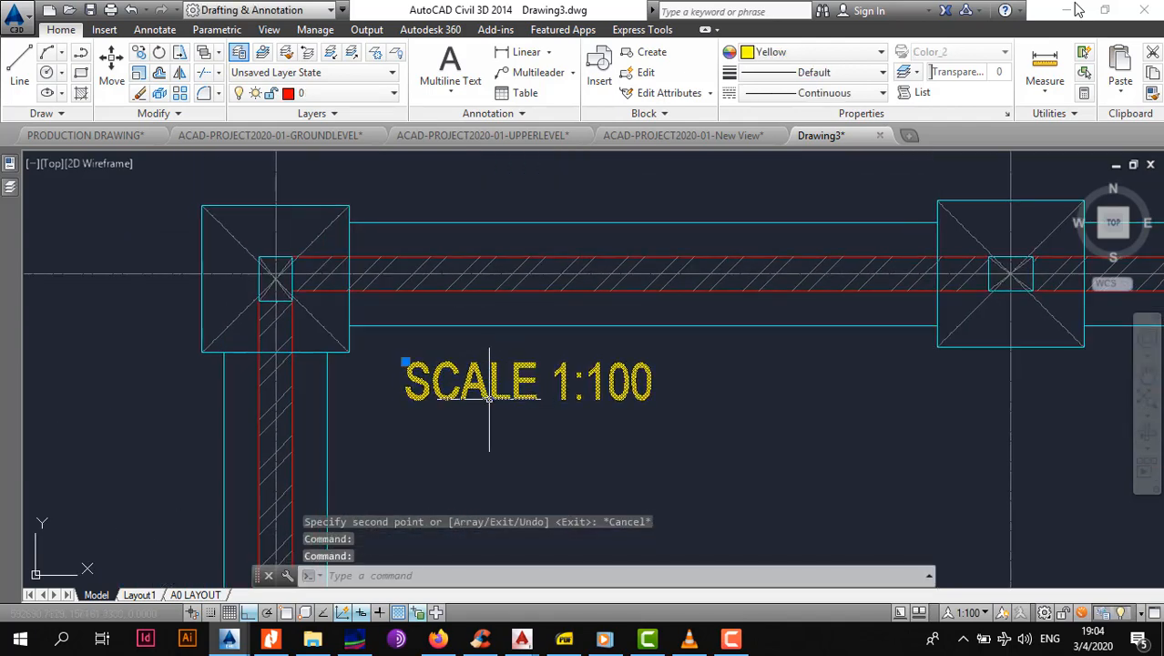
{"action": "double_click", "coordinate": [484, 401]}
{"action": "key", "text": "ctrl+a"}
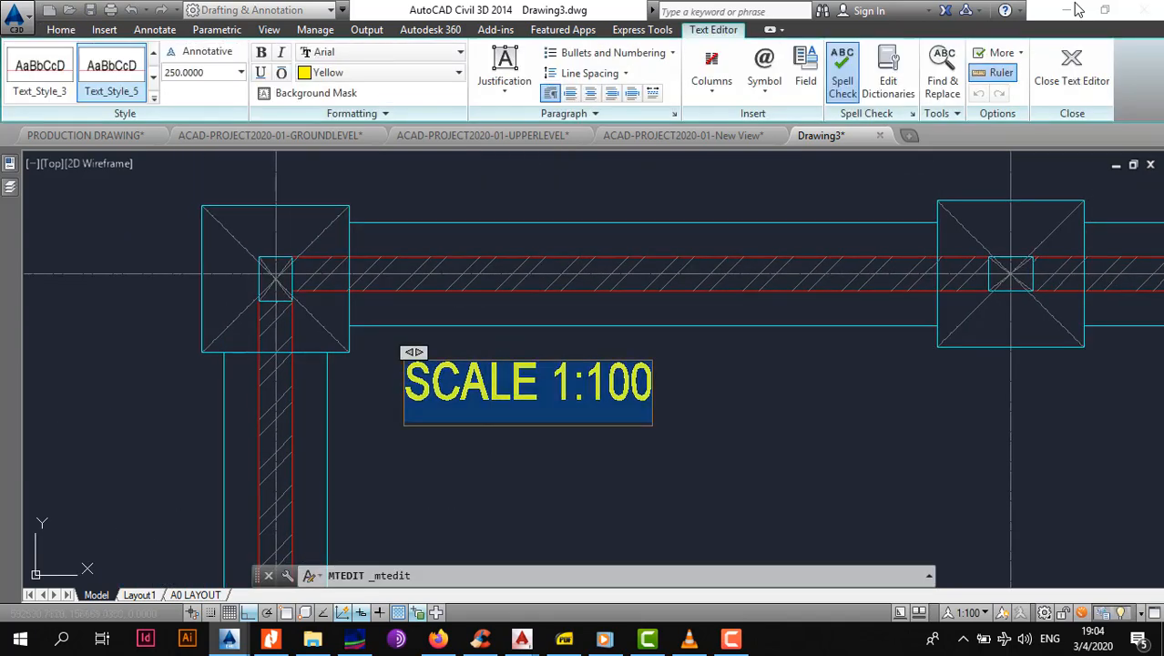
{"action": "type", "text": "DE STRIP FOOTING"}
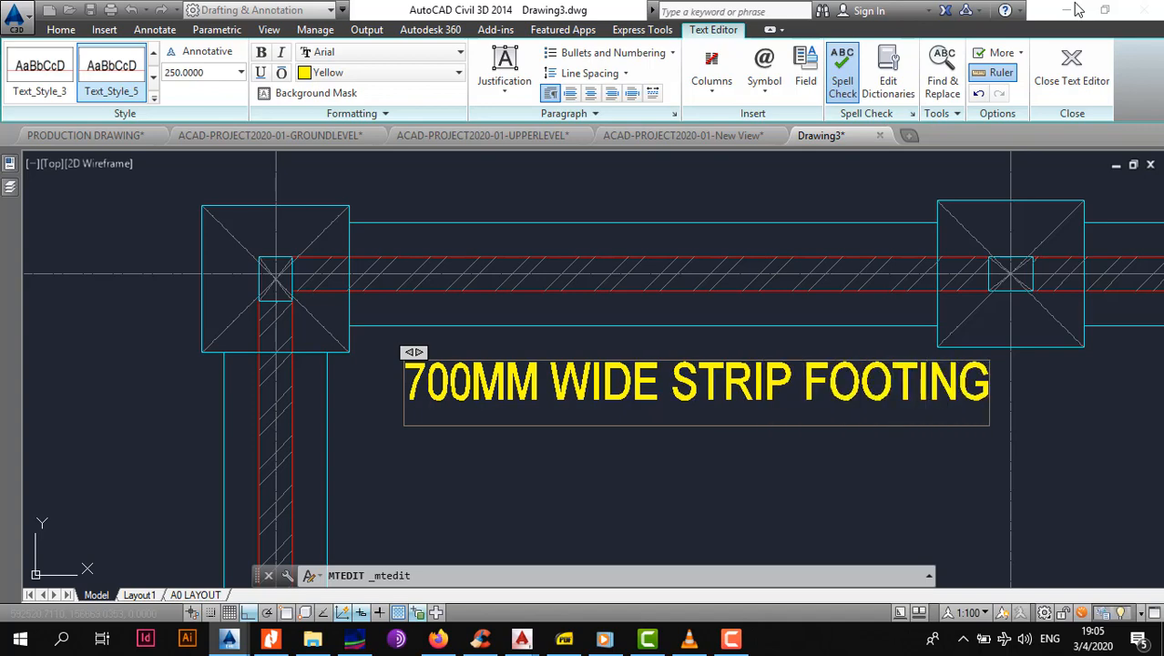
{"action": "key", "text": "Escape"}
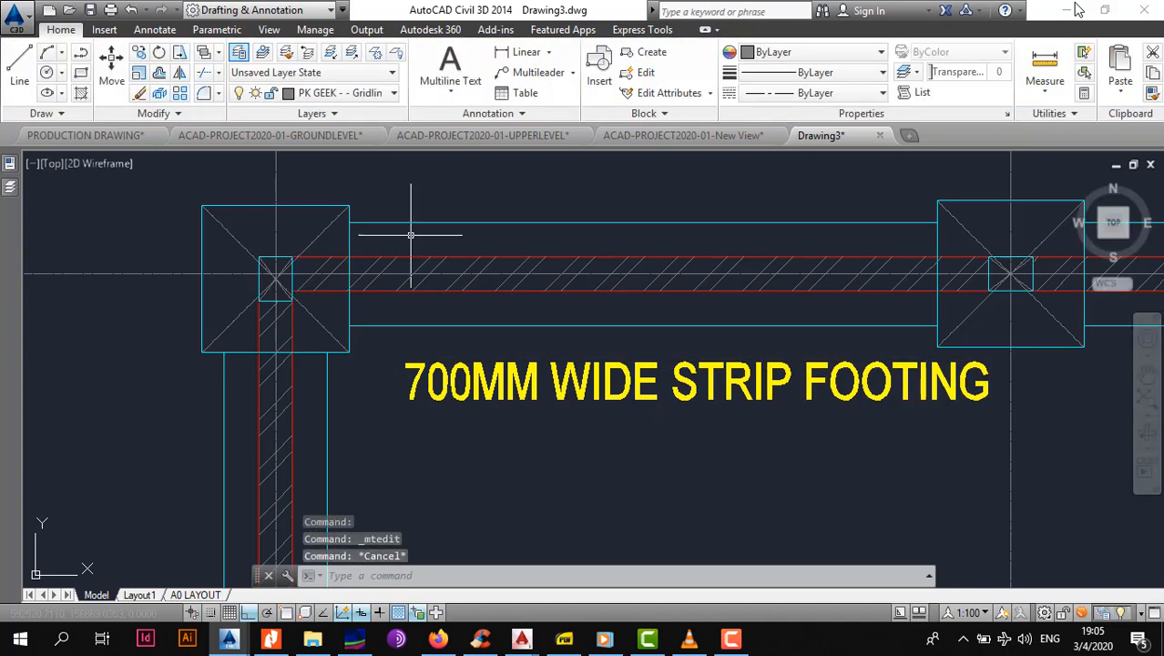
Add a linear dimension across the width of the grid A strip footing, measured beside the column base at grid 1.
{"action": "left_click", "coordinate": [154, 29]}
{"action": "left_click", "coordinate": [334, 87]}
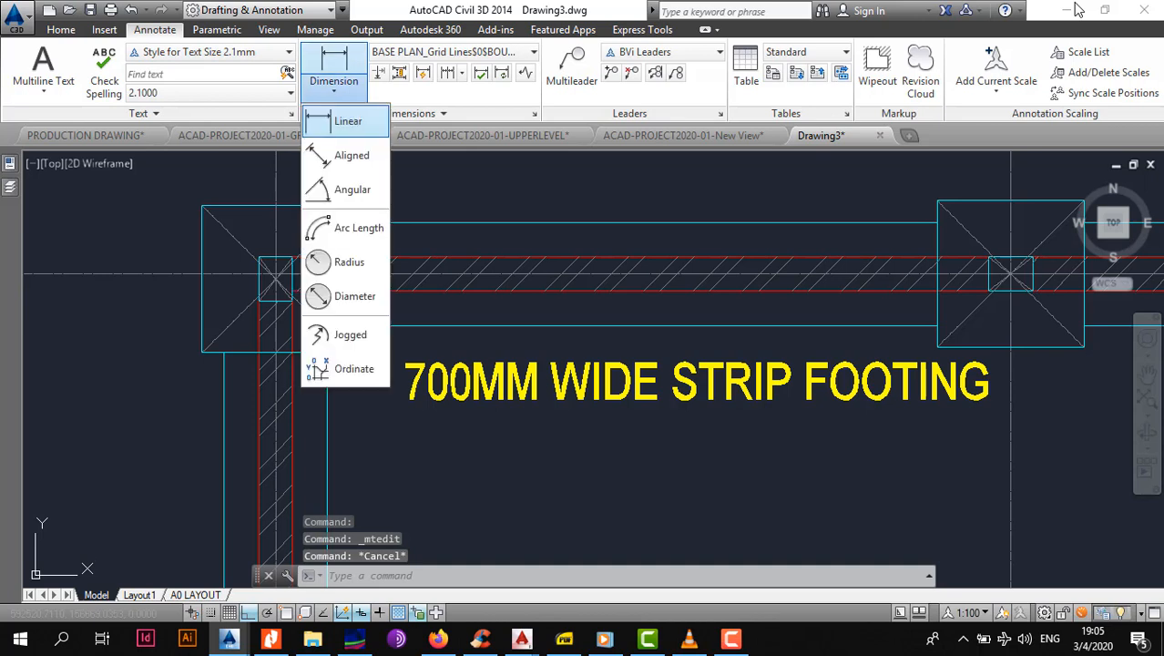
{"action": "left_click", "coordinate": [349, 119]}
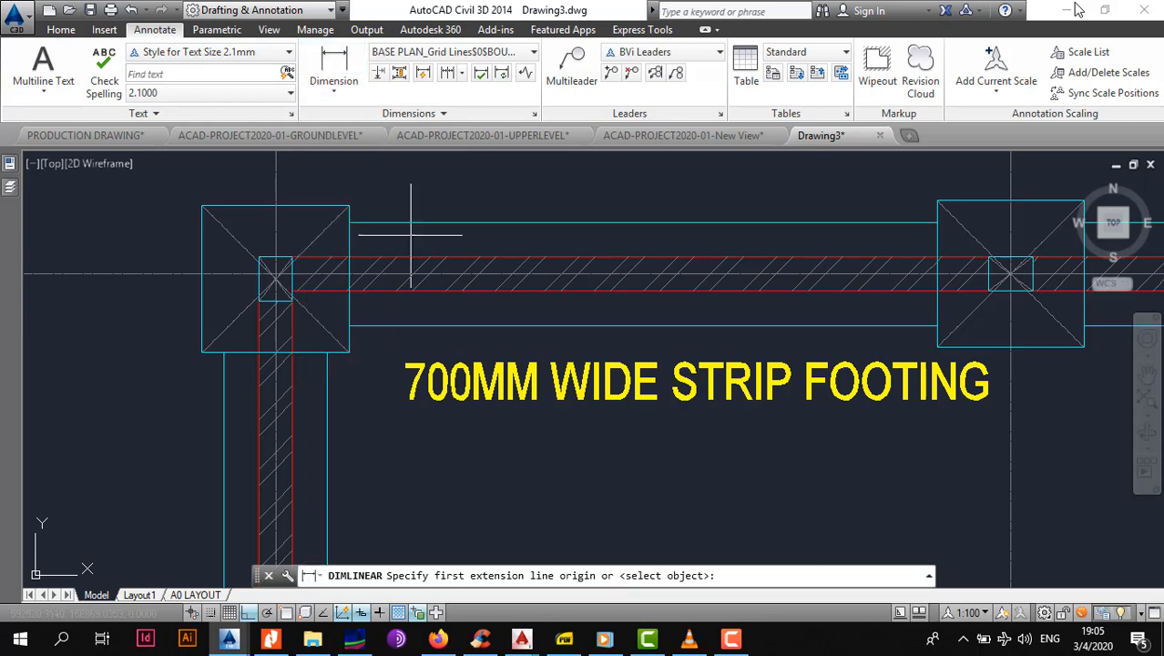
{"action": "key", "text": "F3"}
{"action": "left_click", "coordinate": [351, 223]}
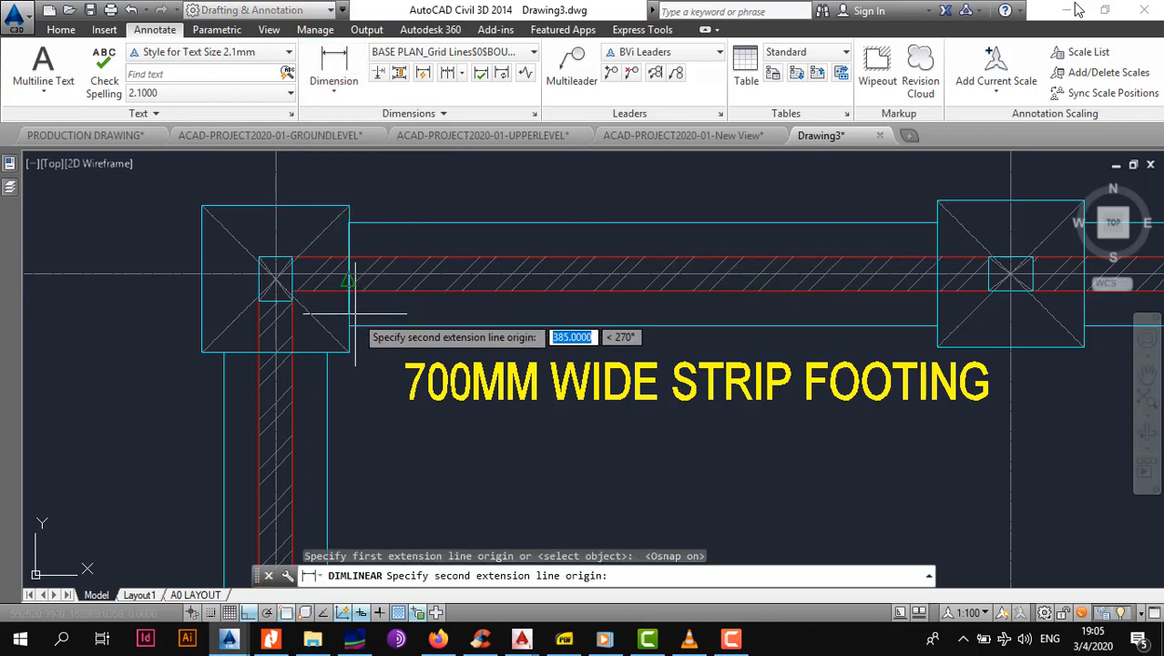
{"action": "left_click", "coordinate": [350, 325]}
{"action": "left_click", "coordinate": [601, 303]}
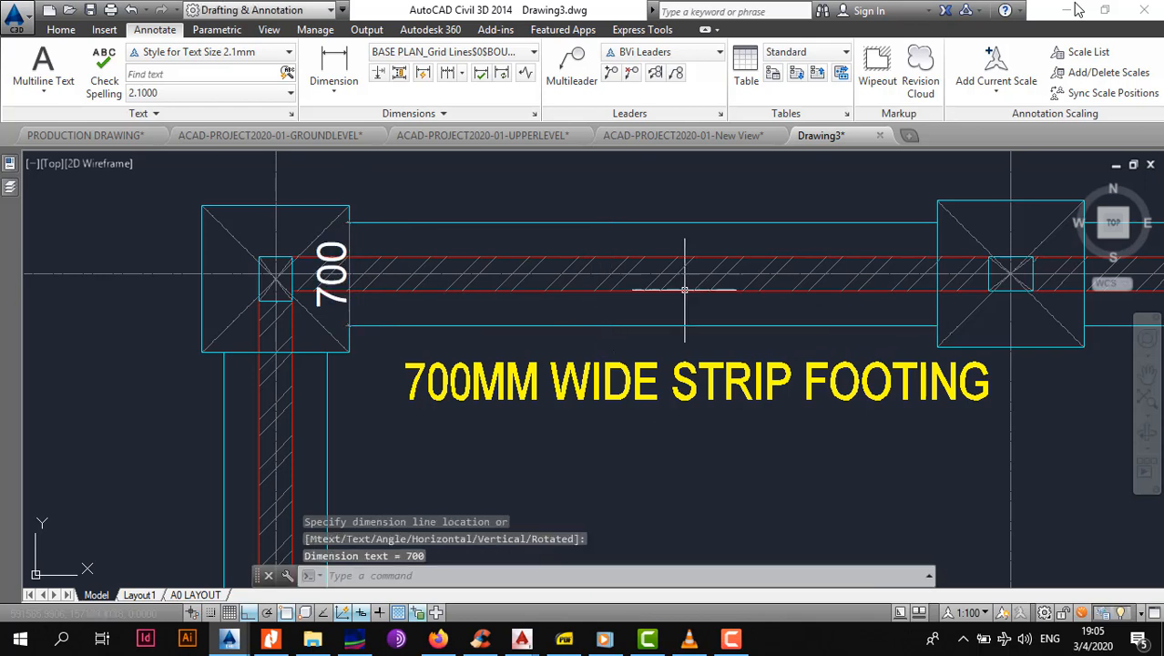
Move the footing width dimension along grid A to about midway between grids 1 and 2, with object snap off.
{"action": "left_click", "coordinate": [360, 270]}
{"action": "left_click", "coordinate": [428, 330]}
{"action": "left_click", "coordinate": [331, 273]}
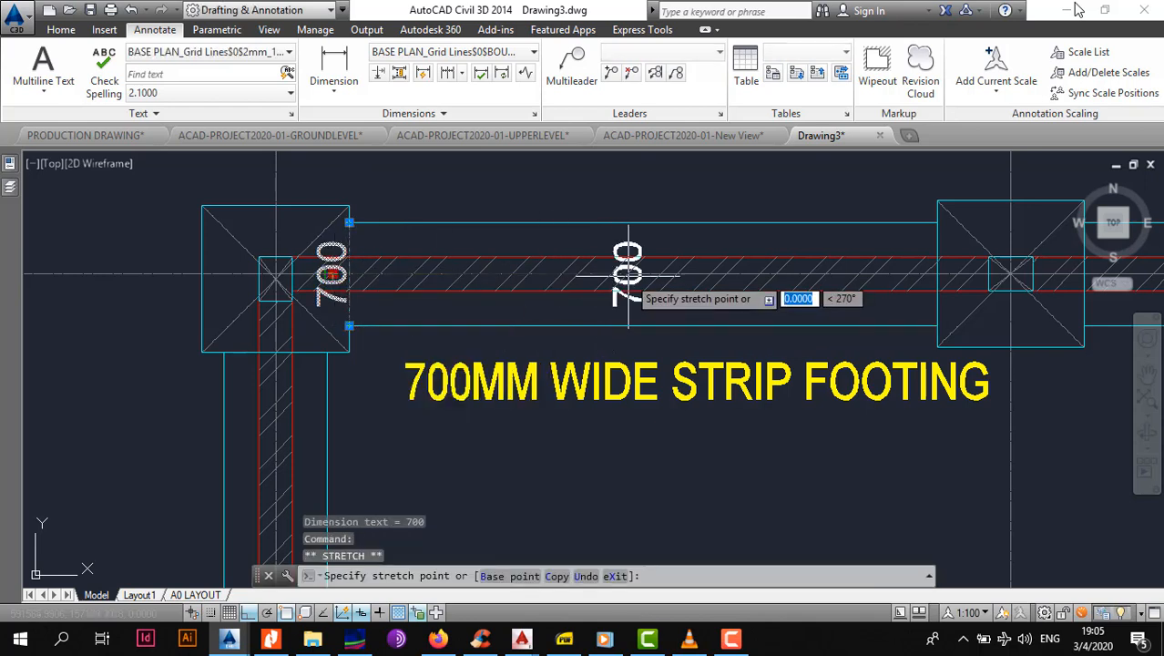
{"action": "key", "text": "Escape"}
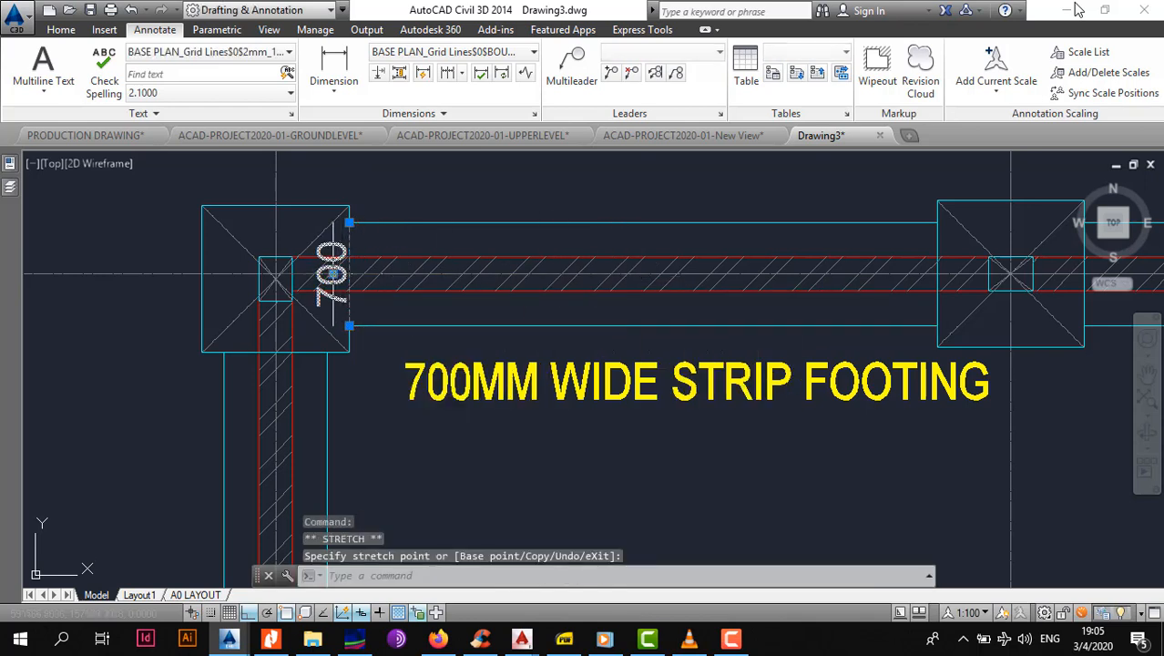
{"action": "left_click", "coordinate": [332, 273]}
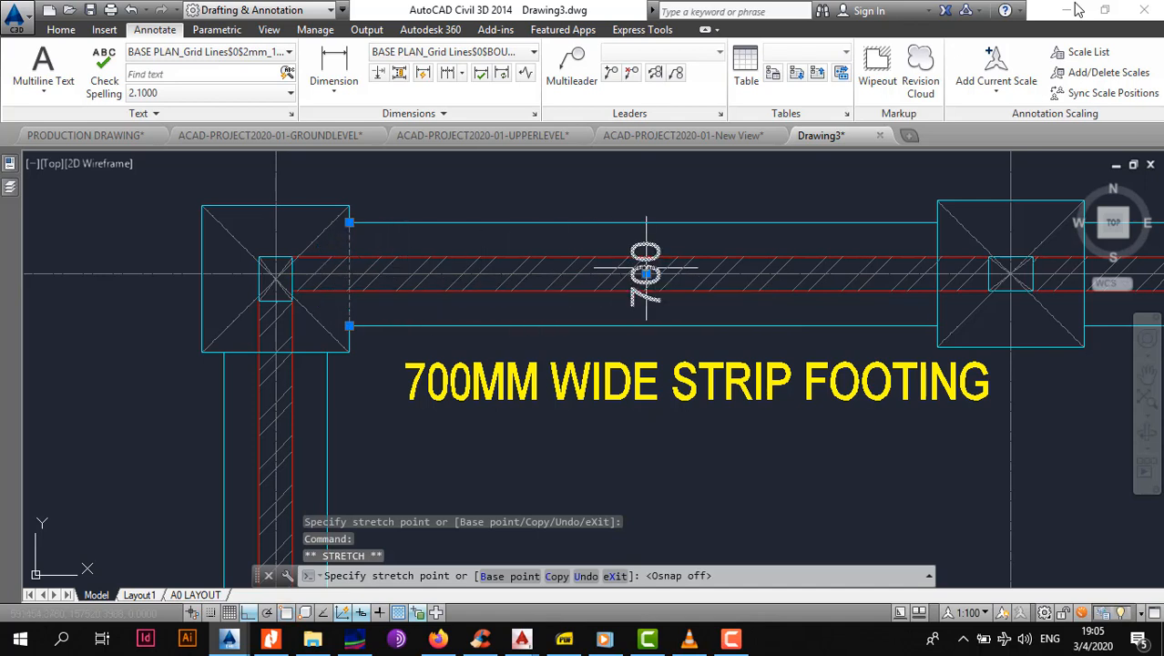
{"action": "key", "text": "Escape"}
Stretch the dimension's upper extension origin along the footing edge until it lines up with the dimension line.
{"action": "left_click", "coordinate": [348, 242]}
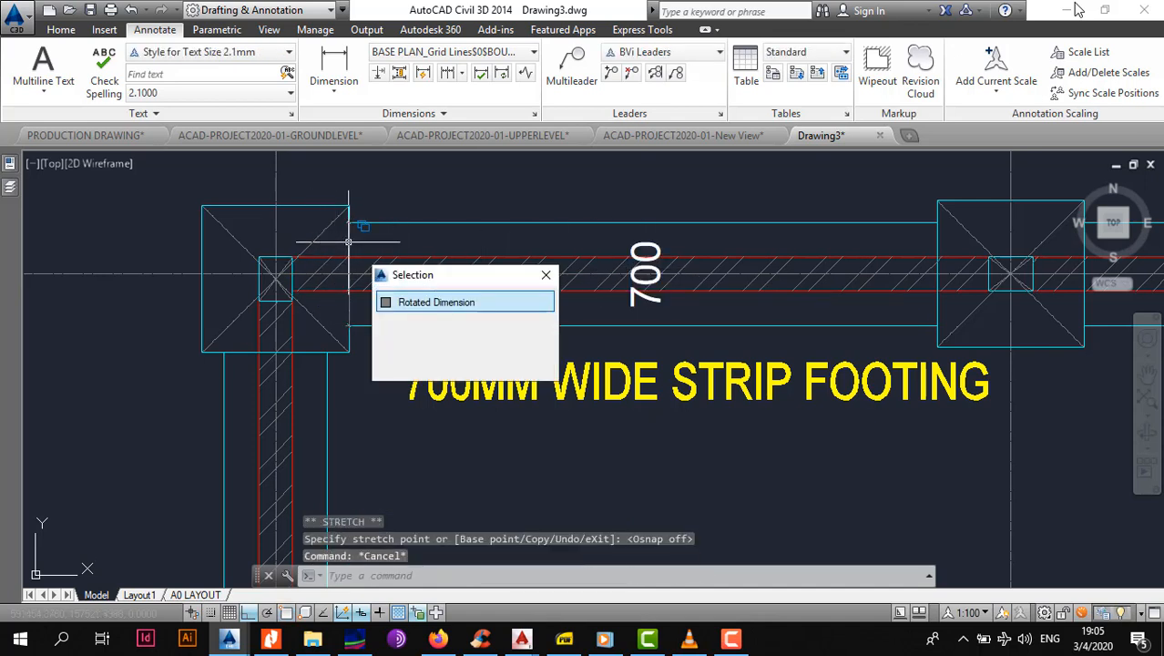
{"action": "left_click", "coordinate": [419, 301]}
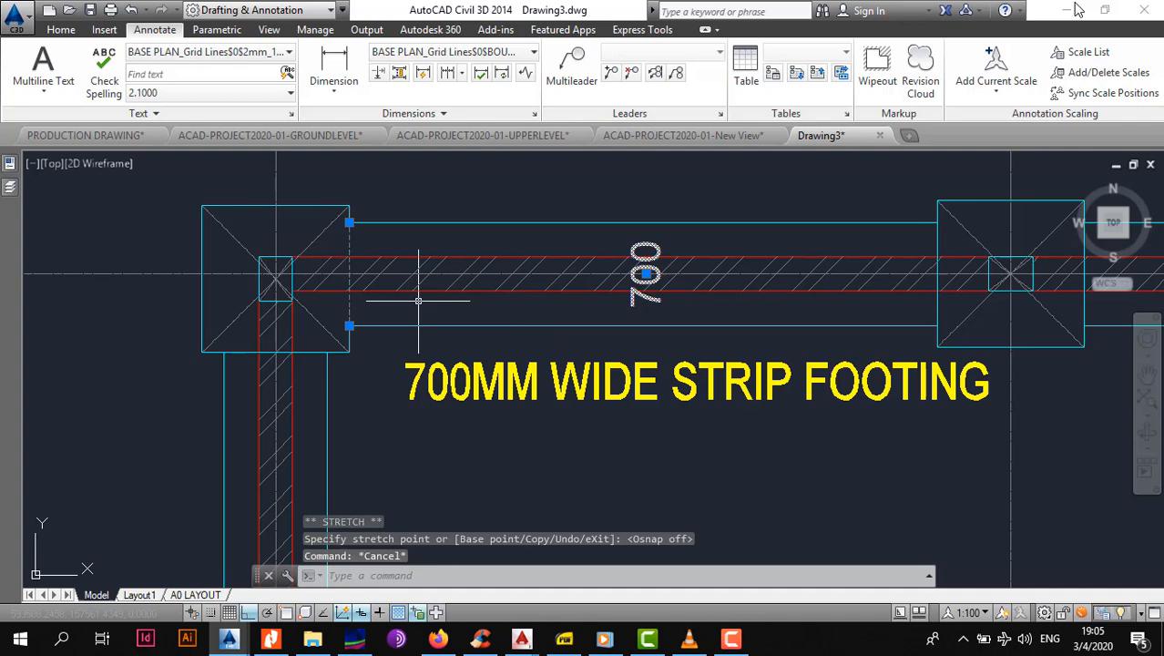
{"action": "left_click", "coordinate": [349, 223]}
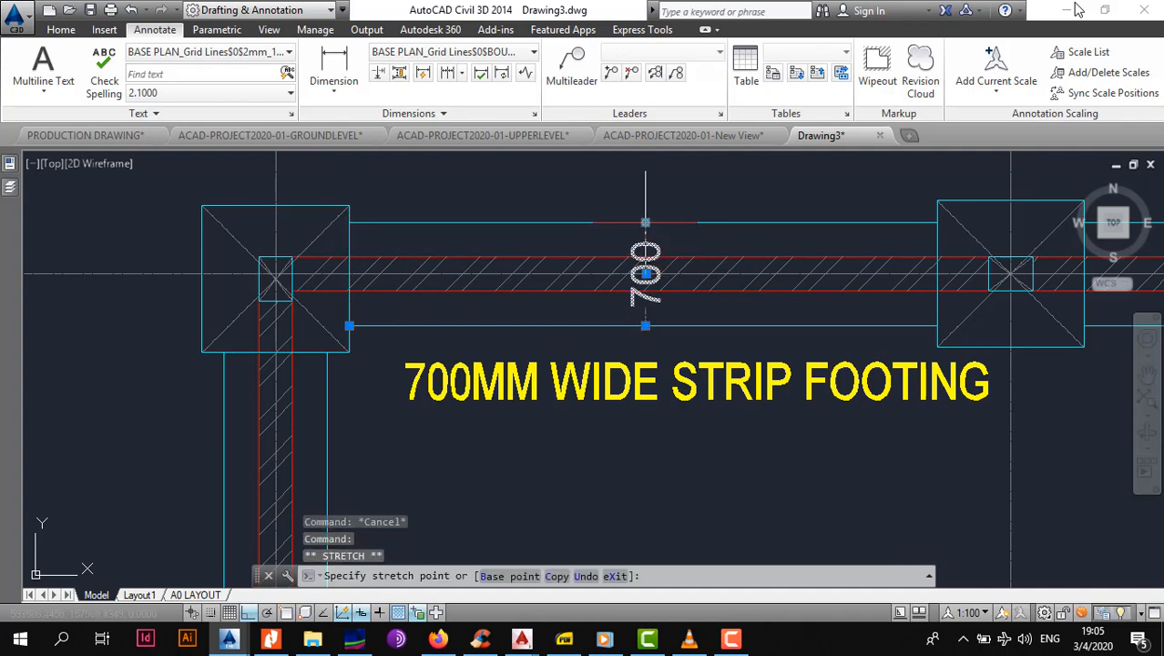
{"action": "left_click", "coordinate": [646, 223]}
{"action": "key", "text": "Escape"}
Add a linear dimension across the width of the grid 1 strip footing, midway between grids A and B.
{"action": "scroll", "coordinate": [647, 290], "scroll_direction": "down", "scroll_amount": 5}
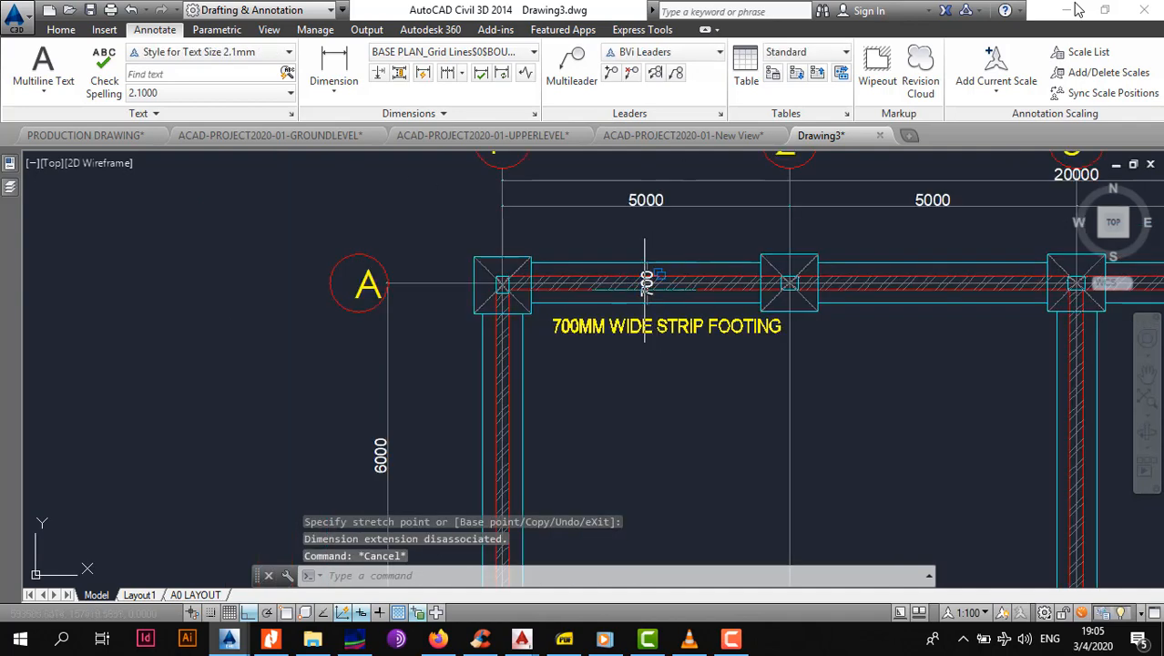
{"action": "scroll", "coordinate": [489, 310], "scroll_direction": "up", "scroll_amount": 3}
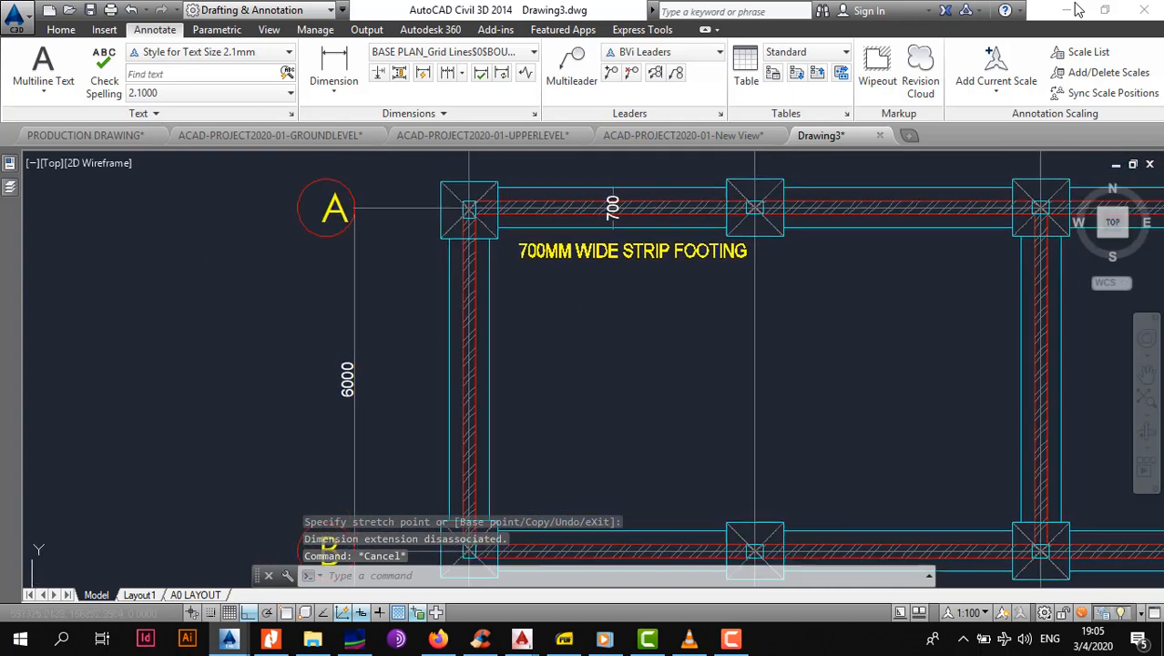
{"action": "left_click", "coordinate": [333, 88]}
{"action": "left_click", "coordinate": [350, 118]}
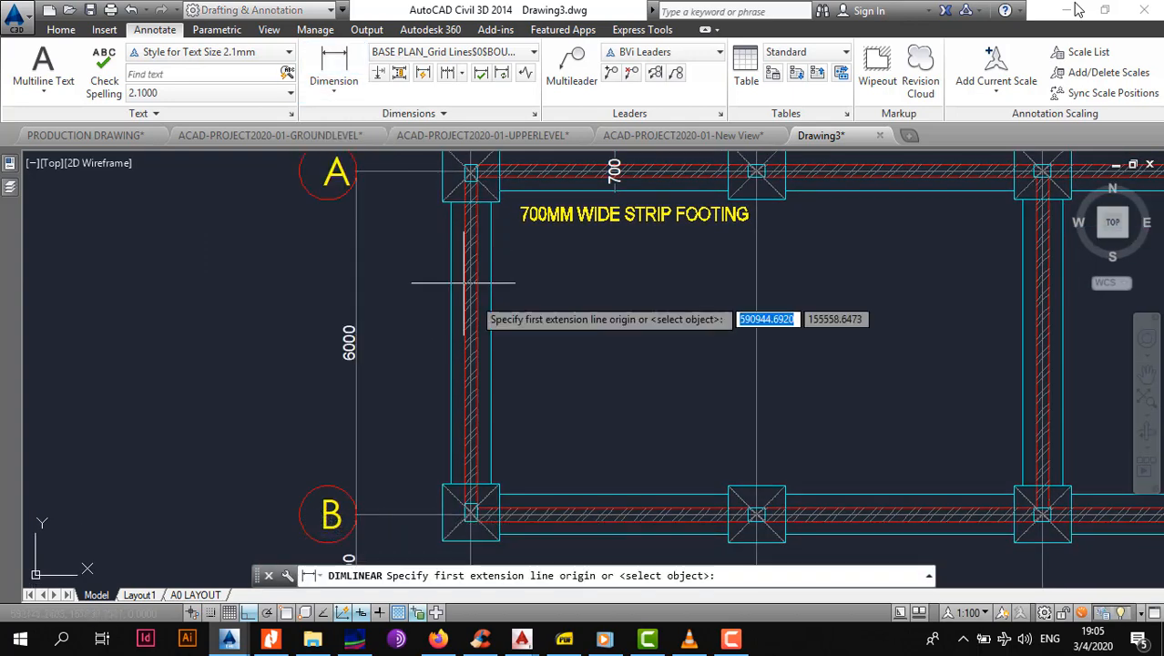
{"action": "key", "text": "F3"}
{"action": "left_click", "coordinate": [455, 338]}
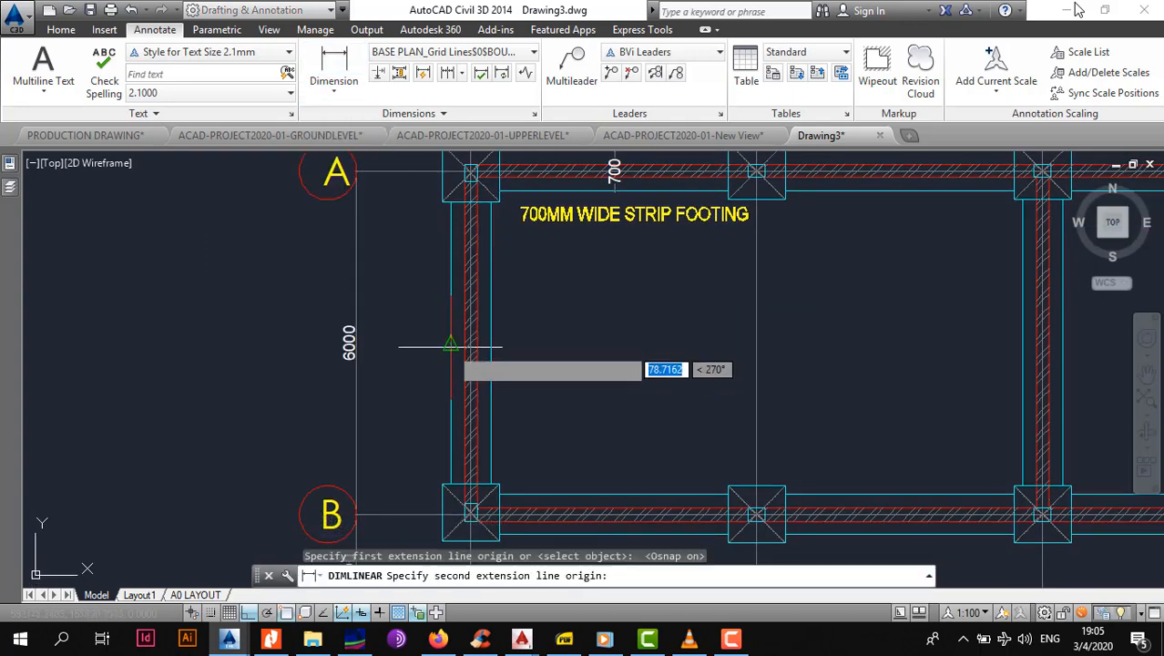
{"action": "left_click", "coordinate": [491, 343]}
{"action": "left_click", "coordinate": [490, 343]}
Add a linear dimension across the width of the grid B strip footing, between grids 1 and 2.
{"action": "scroll", "coordinate": [542, 335], "scroll_direction": "down", "scroll_amount": 4}
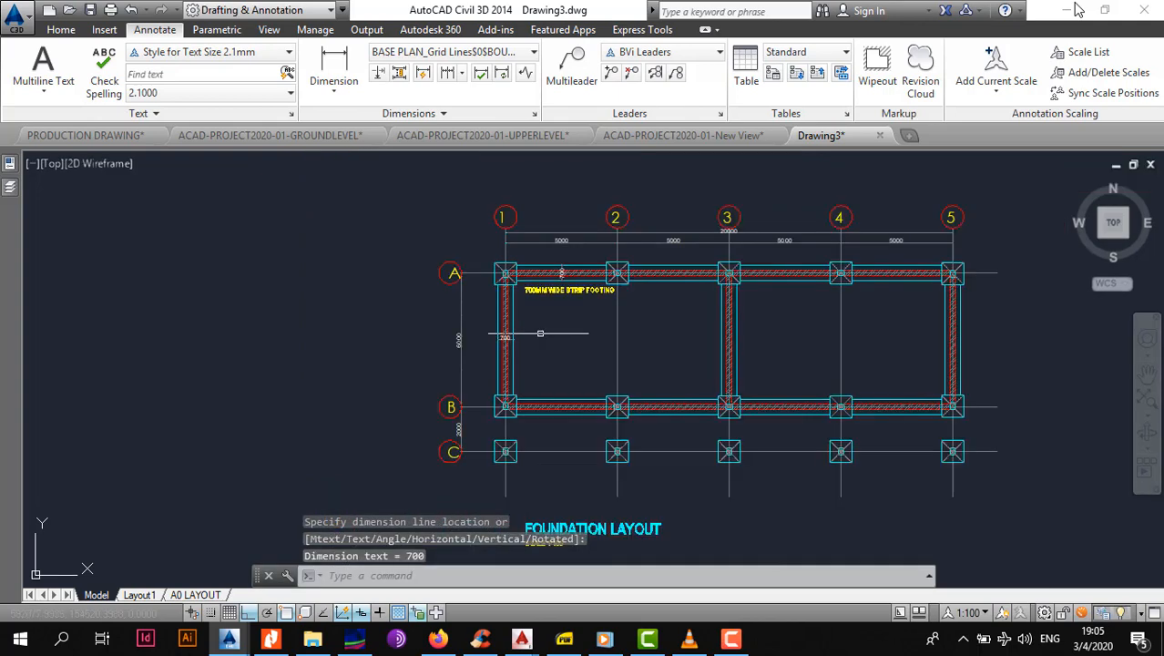
{"action": "middle_click_drag", "start_coordinate": [584, 360], "coordinate": [533, 353]}
{"action": "scroll", "coordinate": [532, 357], "scroll_direction": "up", "scroll_amount": 2}
{"action": "right_click", "coordinate": [502, 365]}
{"action": "left_click", "coordinate": [573, 98]}
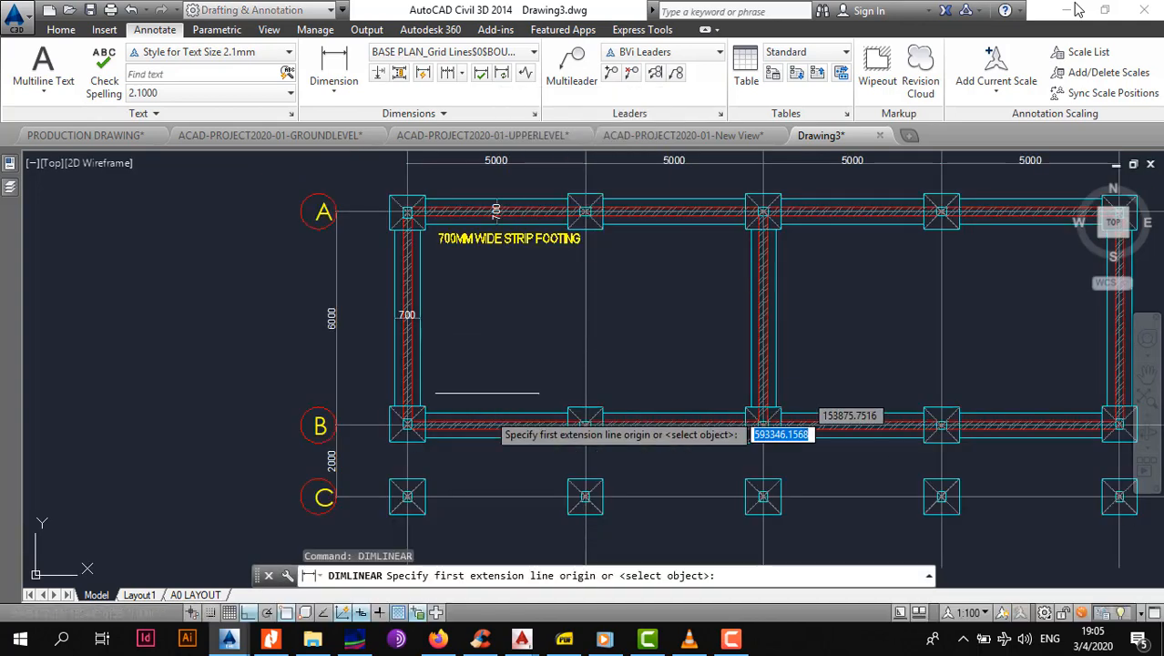
{"action": "scroll", "coordinate": [454, 395], "scroll_direction": "up", "scroll_amount": 3}
{"action": "left_click", "coordinate": [532, 368]}
{"action": "left_click", "coordinate": [529, 426]}
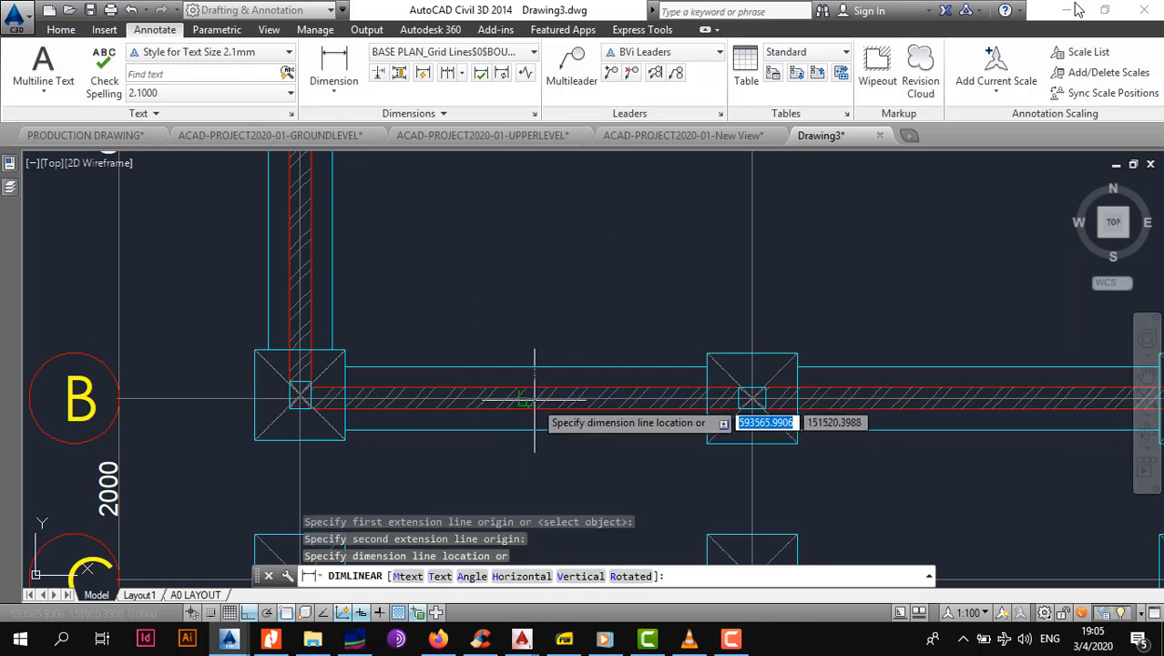
{"action": "left_click", "coordinate": [525, 417]}
Copy the 700MM WIDE STRIP FOOTING note straight down to just above the grid B footing, between grids 1 and 2.
{"action": "scroll", "coordinate": [557, 404], "scroll_direction": "down", "scroll_amount": 2}
{"action": "scroll", "coordinate": [558, 404], "scroll_direction": "down", "scroll_amount": 2}
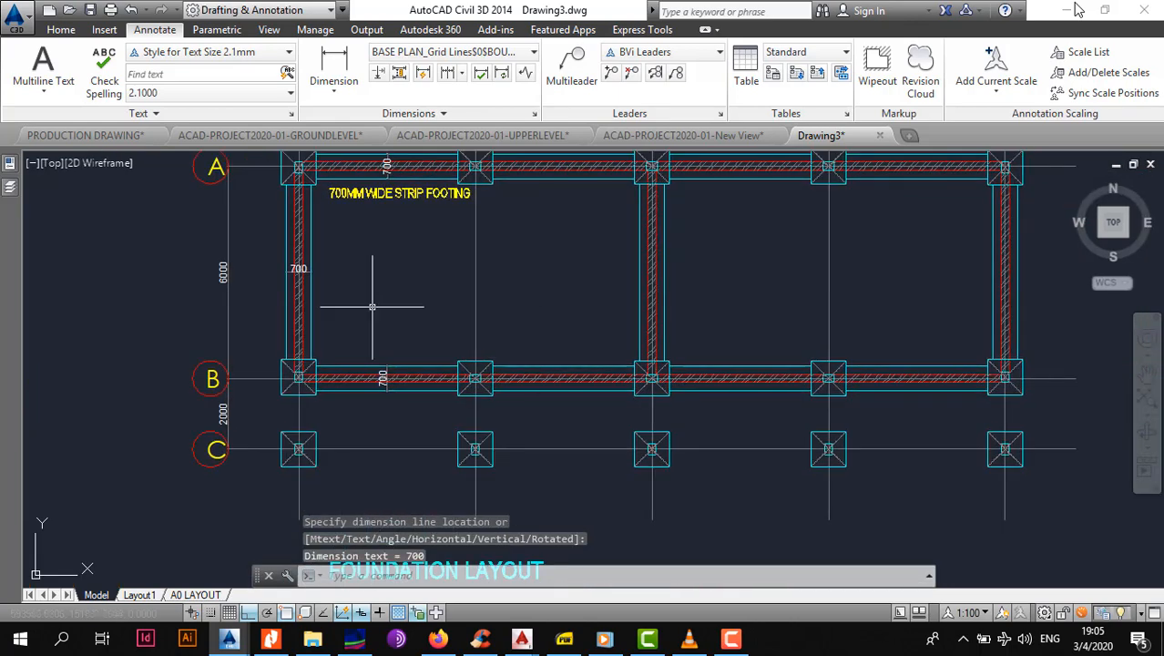
{"action": "middle_click_drag", "start_coordinate": [380, 232], "coordinate": [400, 309]}
{"action": "scroll", "coordinate": [401, 310], "scroll_direction": "up", "scroll_amount": 4}
{"action": "double_click", "coordinate": [333, 208]}
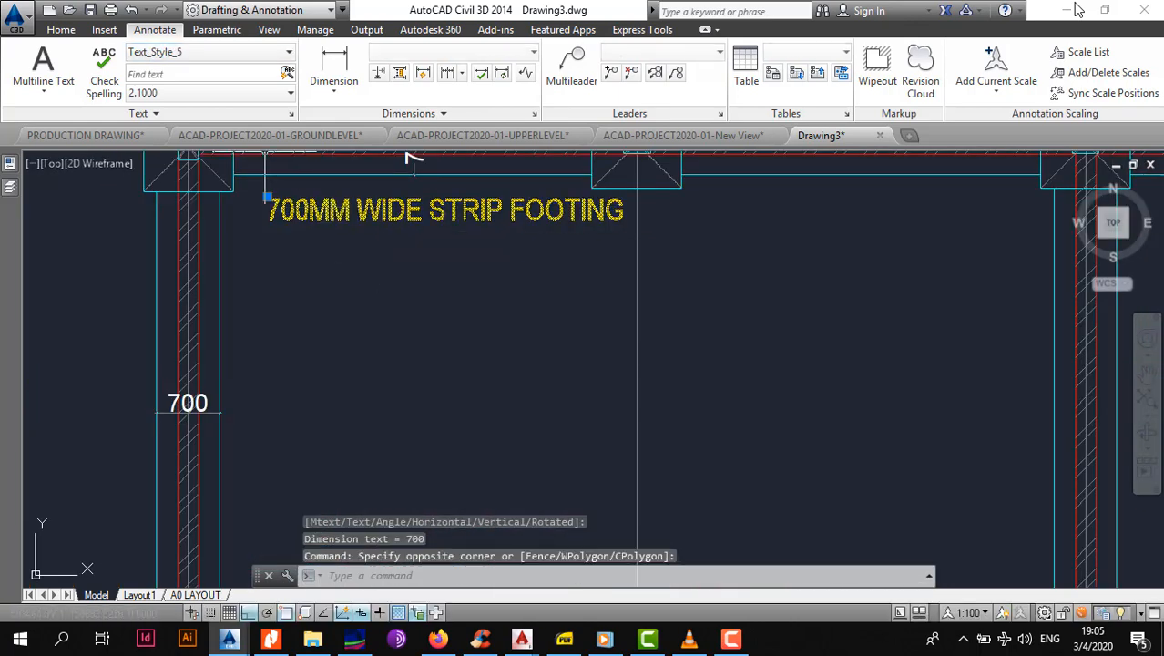
{"action": "left_click", "coordinate": [62, 30]}
{"action": "left_click", "coordinate": [139, 52]}
{"action": "left_click", "coordinate": [403, 211]}
{"action": "scroll", "coordinate": [431, 375], "scroll_direction": "down", "scroll_amount": 4}
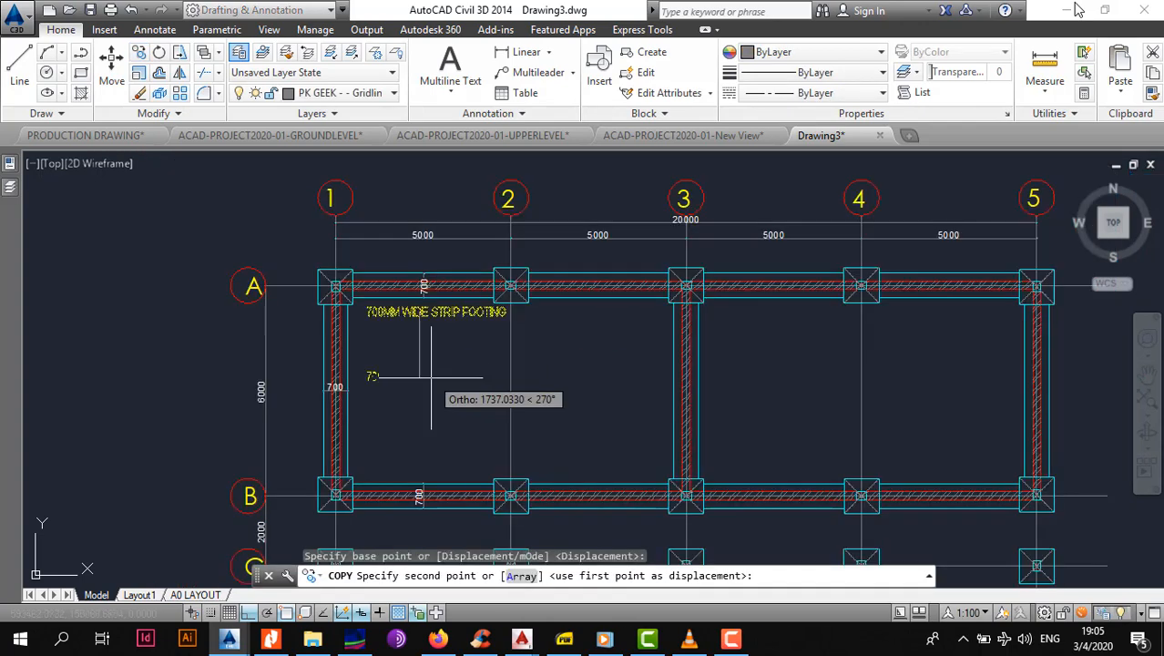
{"action": "middle_click_drag", "start_coordinate": [392, 475], "coordinate": [426, 356]}
{"action": "scroll", "coordinate": [427, 353], "scroll_direction": "up", "scroll_amount": 2}
{"action": "left_click", "coordinate": [425, 342]}
Copy the 700MM WIDE STRIP FOOTING note horizontally to below the grid A footing around grid 4.
{"action": "middle_click_drag", "start_coordinate": [468, 235], "coordinate": [494, 359]}
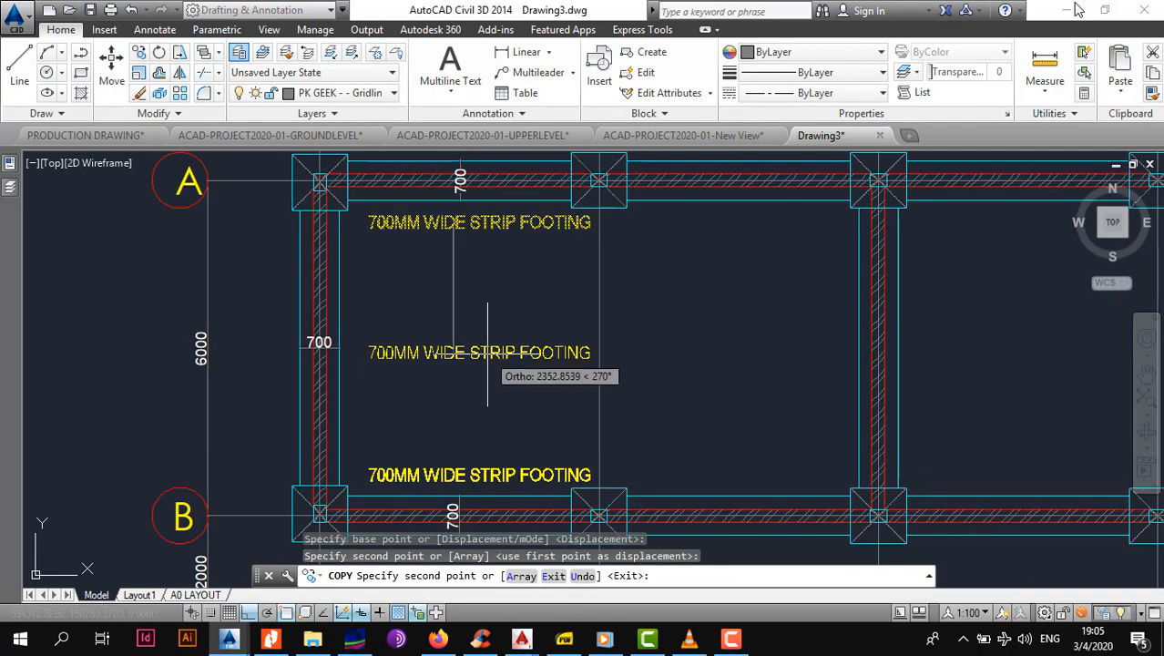
{"action": "scroll", "coordinate": [494, 359], "scroll_direction": "down", "scroll_amount": 2}
{"action": "left_click", "coordinate": [652, 391]}
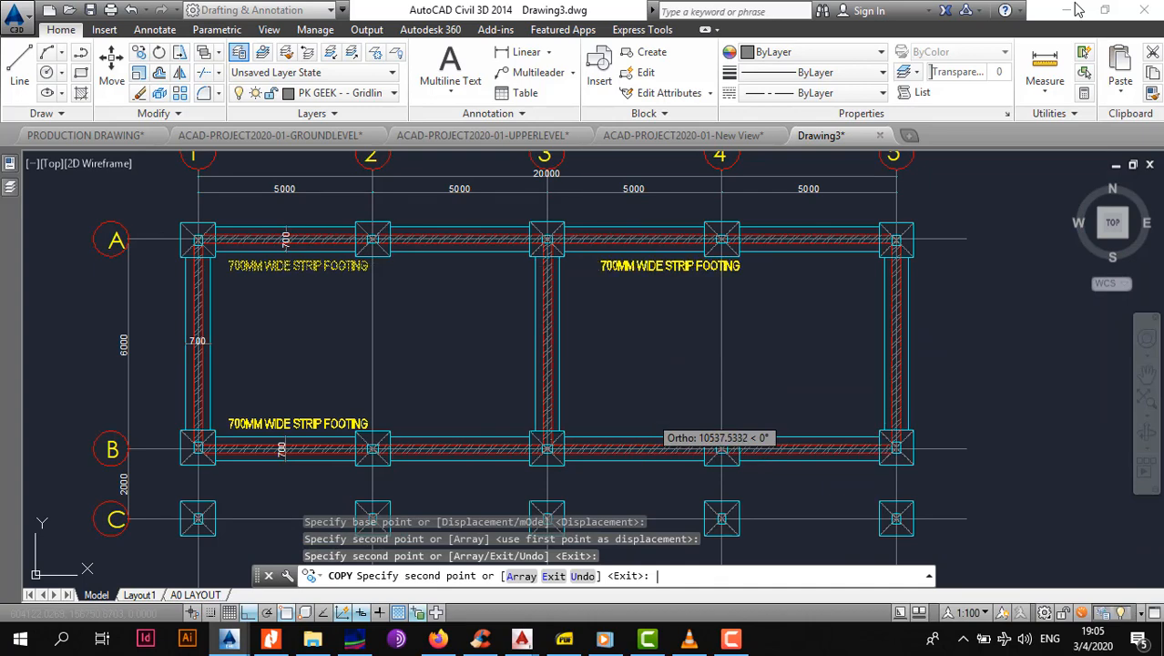
{"action": "key", "text": "F4"}
{"action": "left_click", "coordinate": [676, 487]}
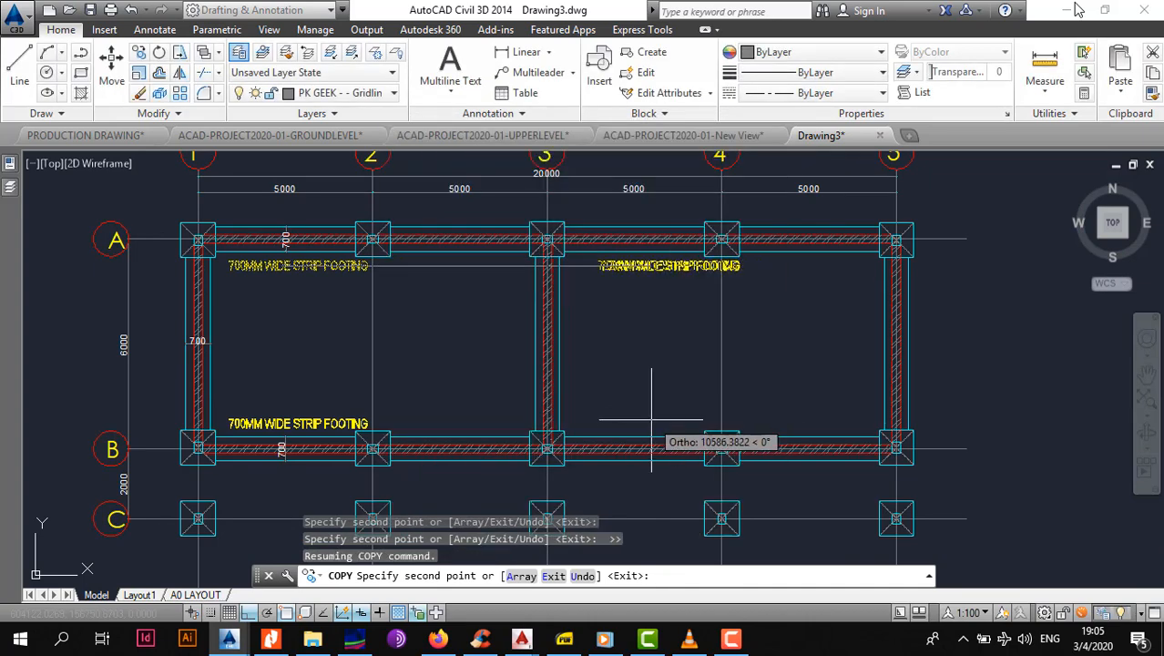
{"action": "key", "text": "F3"}
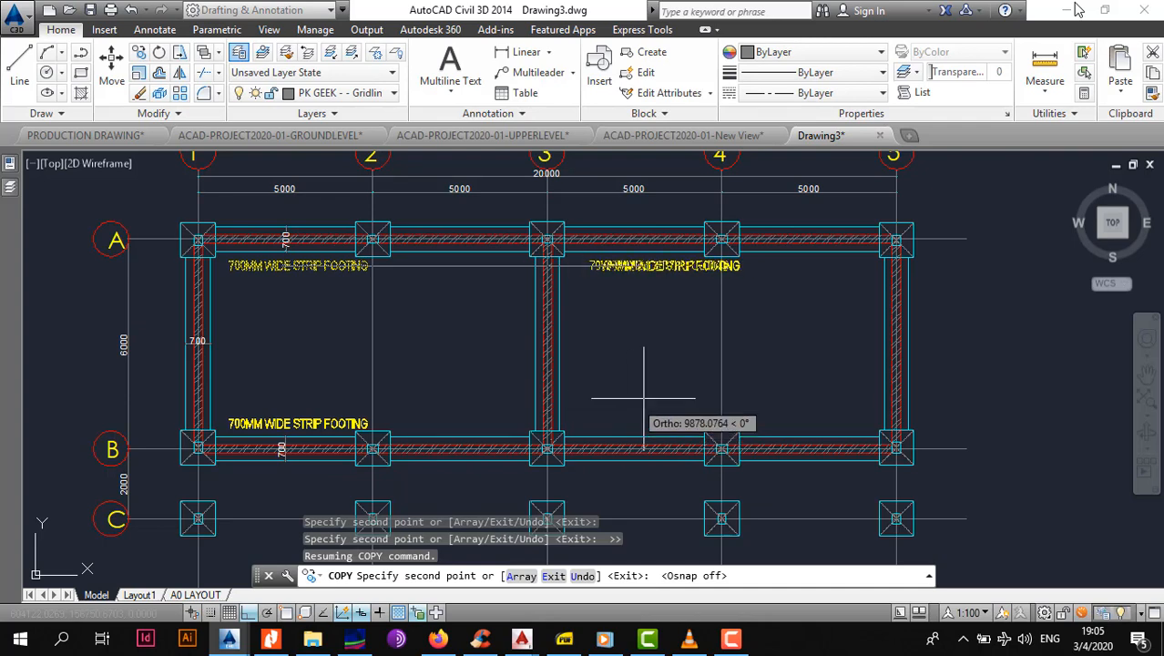
{"action": "key", "text": "Escape"}
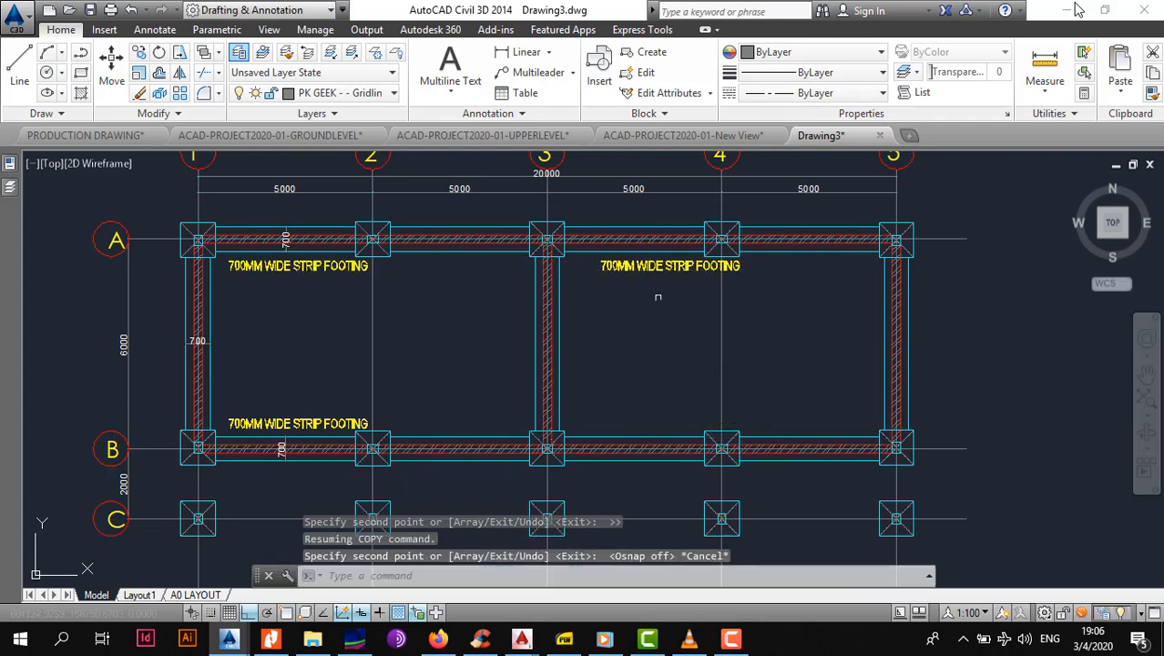
Copy the 700MM WIDE STRIP FOOTING note around grid 4 straight down to just above the grid B footing.
{"action": "key", "text": "space"}
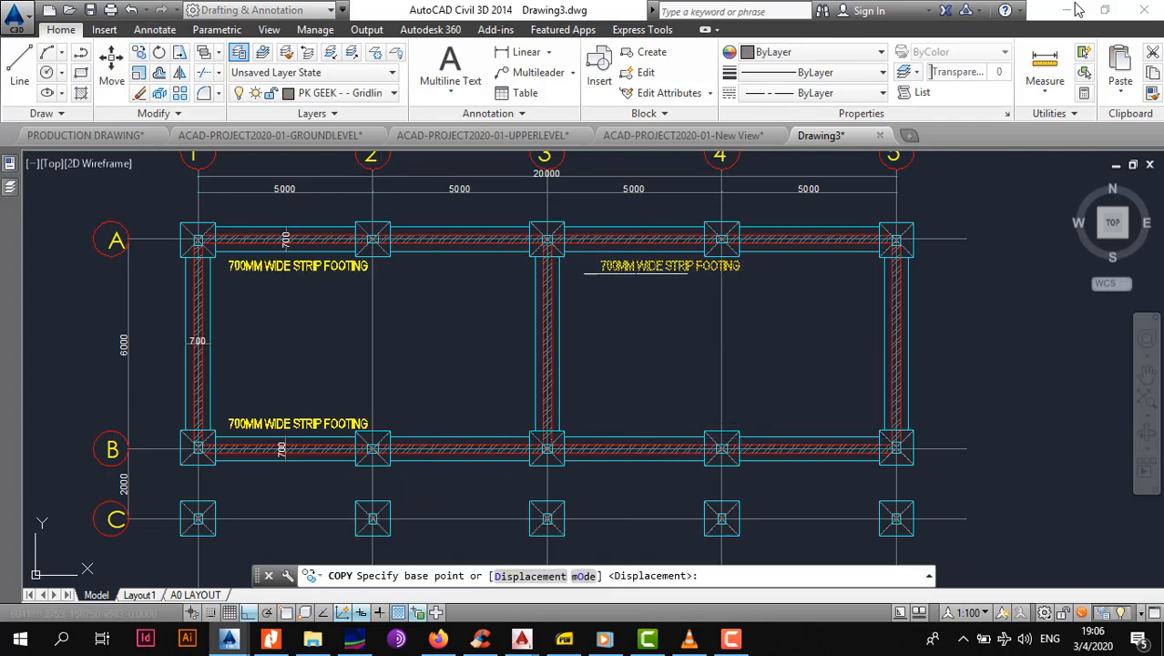
{"action": "left_click", "coordinate": [640, 265]}
{"action": "left_click", "coordinate": [640, 420]}
{"action": "key", "text": "Escape"}
{"action": "middle_click_drag", "start_coordinate": [640, 421], "coordinate": [742, 445]}
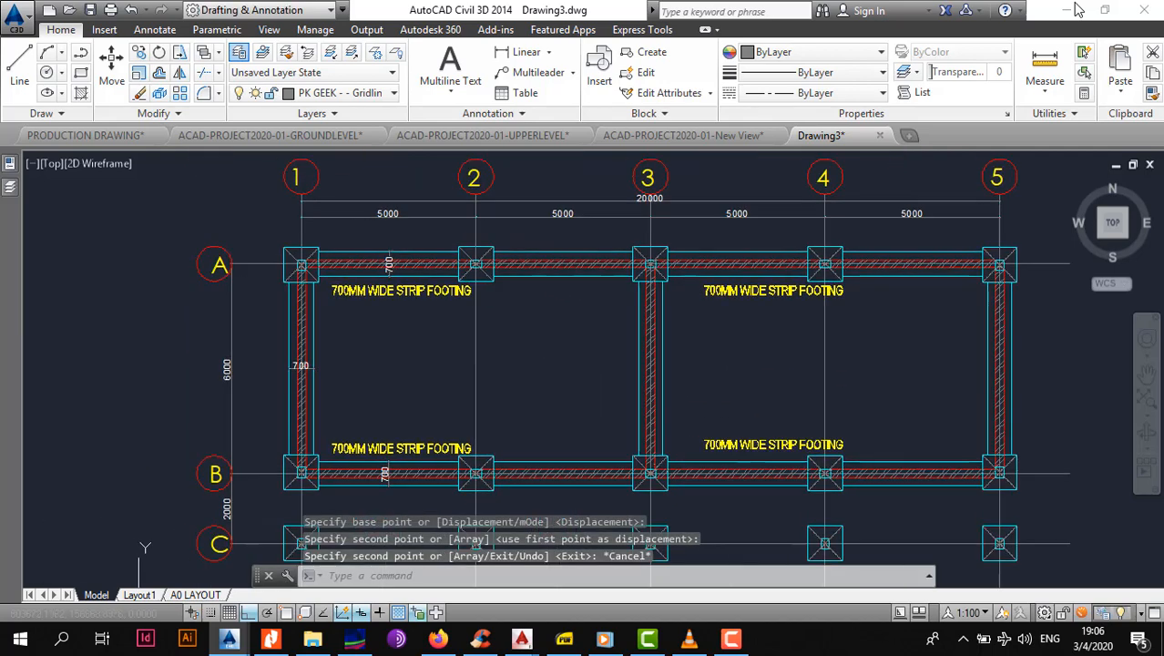
Copy the 700MM WIDE STRIP FOOTING note between grids 1 and 2 down into the open middle of the bay.
{"action": "left_click", "coordinate": [377, 293]}
{"action": "left_click", "coordinate": [138, 52]}
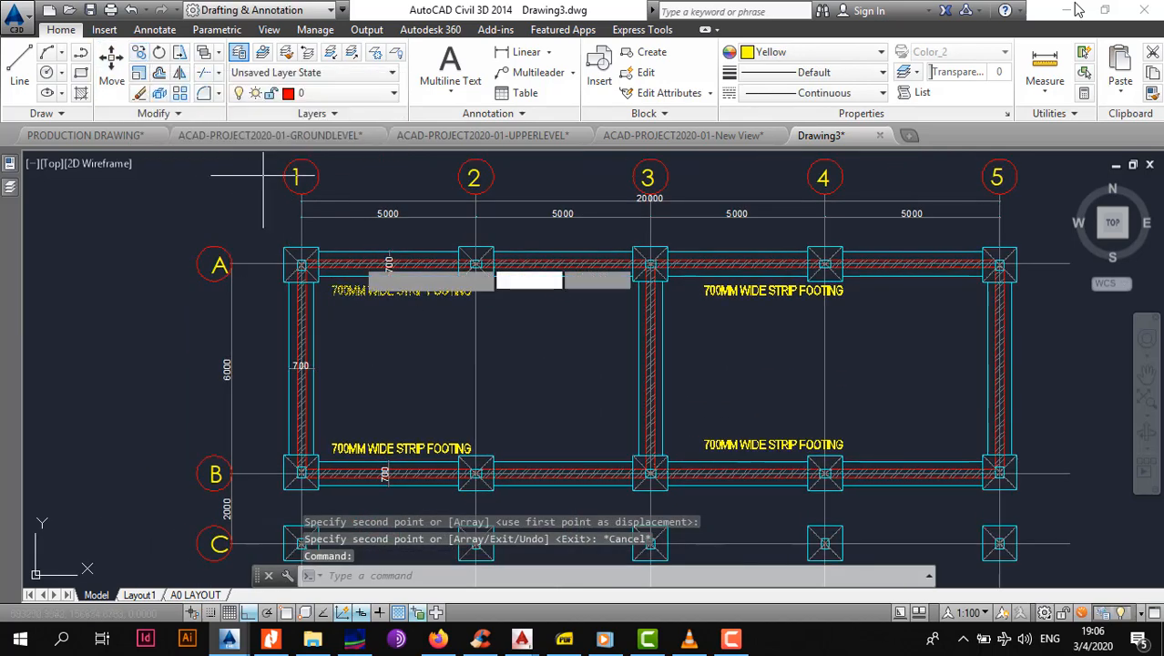
{"action": "left_click", "coordinate": [380, 288]}
{"action": "left_click", "coordinate": [398, 353]}
{"action": "key", "text": "Escape"}
Rotate the copied strip footing note in the middle of the bay by 90 degrees so it reads vertically.
{"action": "left_click", "coordinate": [391, 357]}
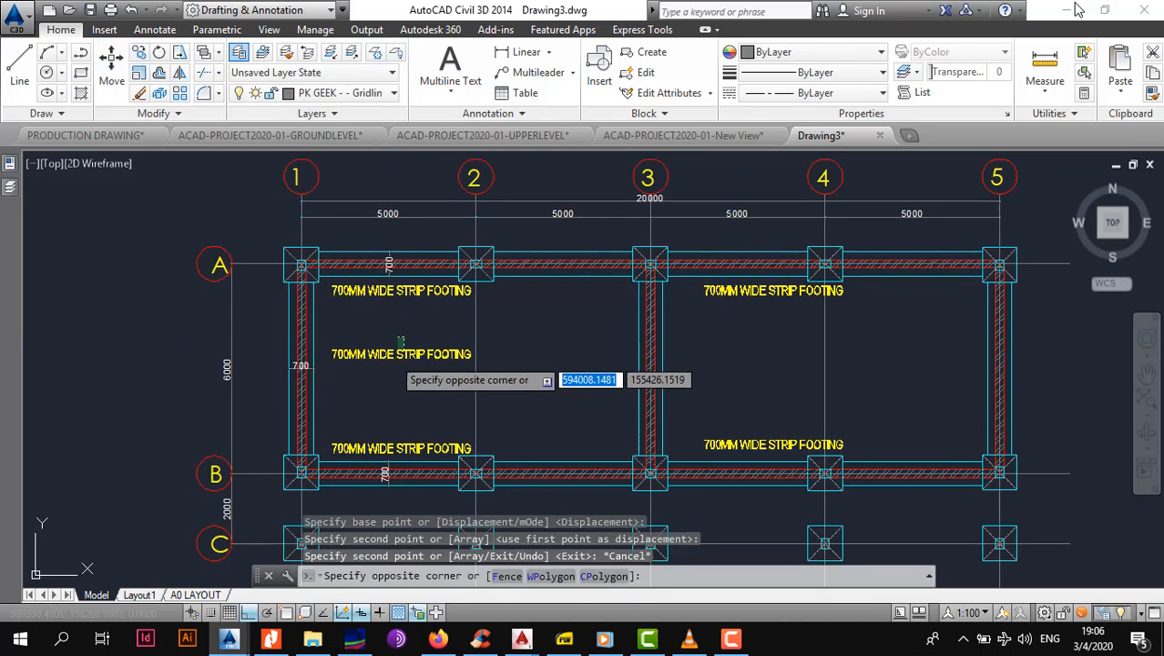
{"action": "left_click", "coordinate": [386, 356]}
{"action": "left_click", "coordinate": [159, 52]}
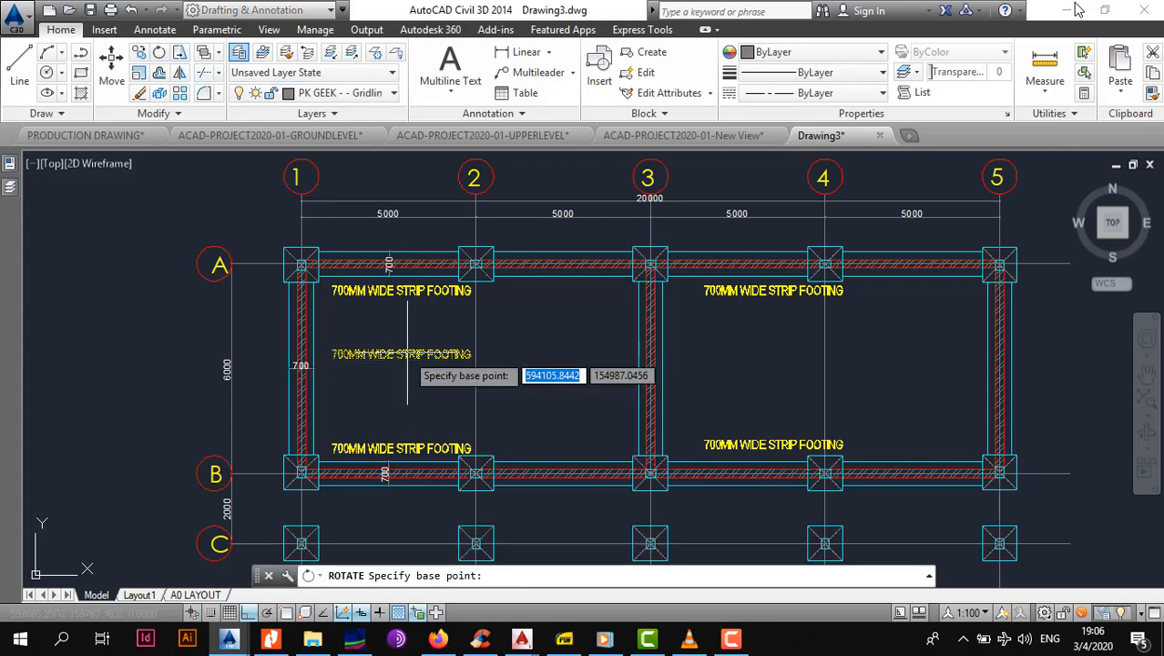
{"action": "left_click", "coordinate": [404, 354]}
{"action": "key", "text": "Return"}
{"action": "key", "text": "Escape"}
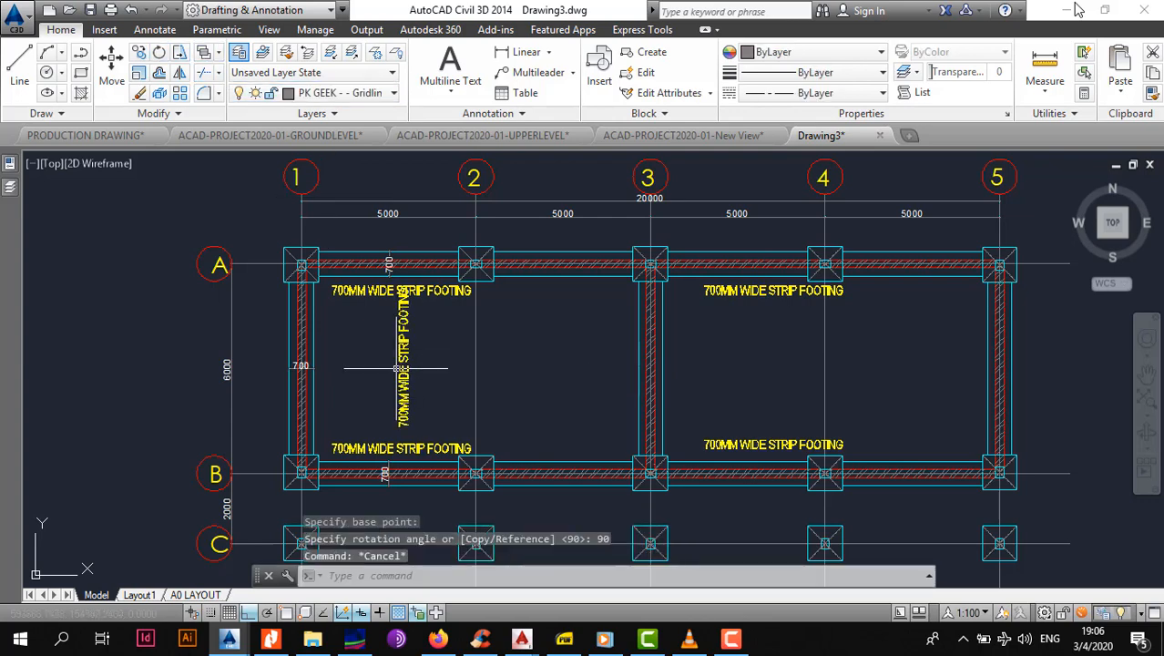
Copy the vertical strip footing note horizontally to the outer side of the grid 1 footing and erase the source note.
{"action": "scroll", "coordinate": [401, 351], "scroll_direction": "up", "scroll_amount": 2}
{"action": "left_click", "coordinate": [399, 332]}
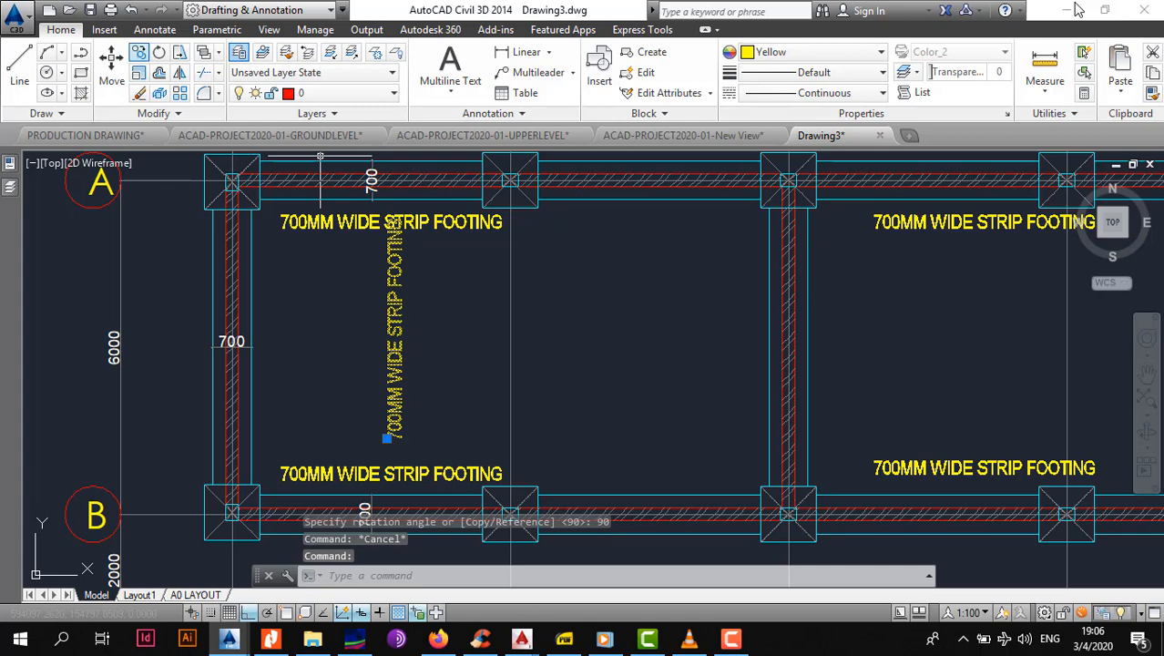
{"action": "type", "text": "co"}
{"action": "key", "text": "Return"}
{"action": "left_click", "coordinate": [394, 375]}
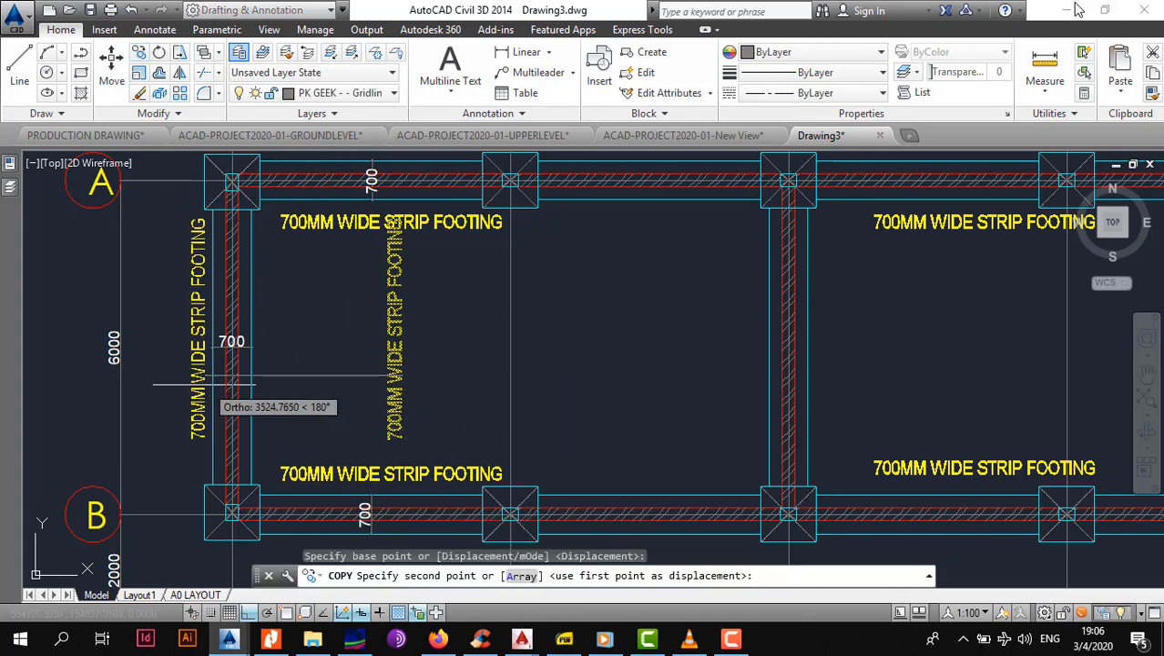
{"action": "left_click", "coordinate": [204, 385]}
{"action": "key", "text": "Escape"}
{"action": "left_click", "coordinate": [393, 394]}
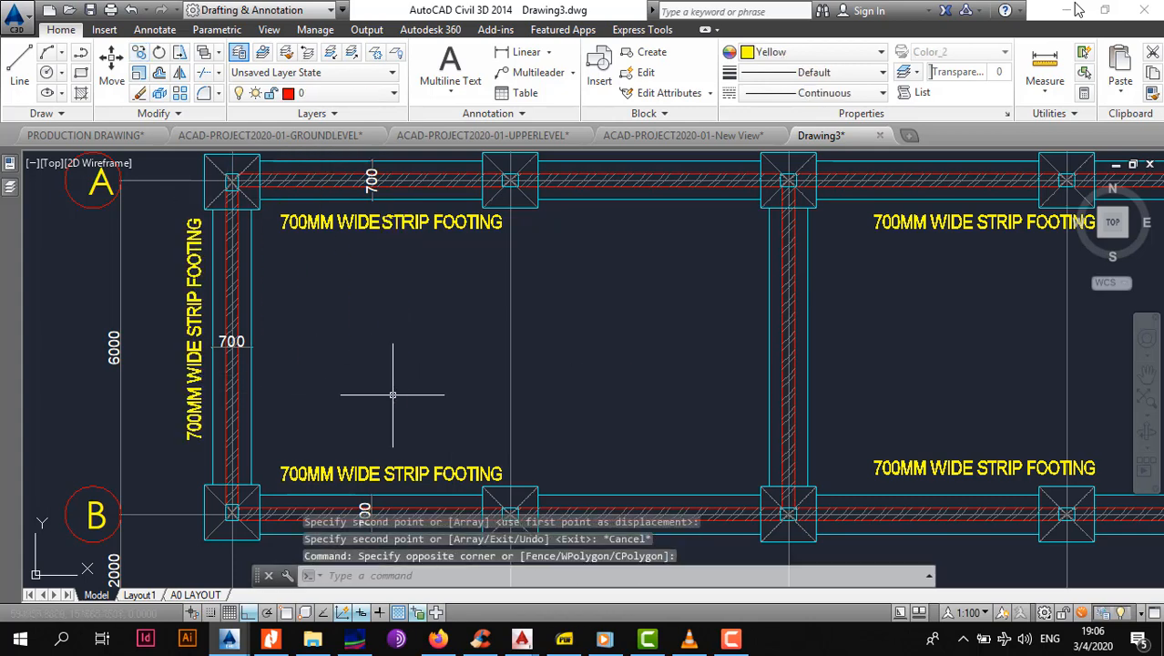
{"action": "key", "text": "Delete"}
Copy the vertical 700MM WIDE STRIP FOOTING note from grid 1 to beside the grid 3 and grid 5 footings.
{"action": "left_click", "coordinate": [195, 380]}
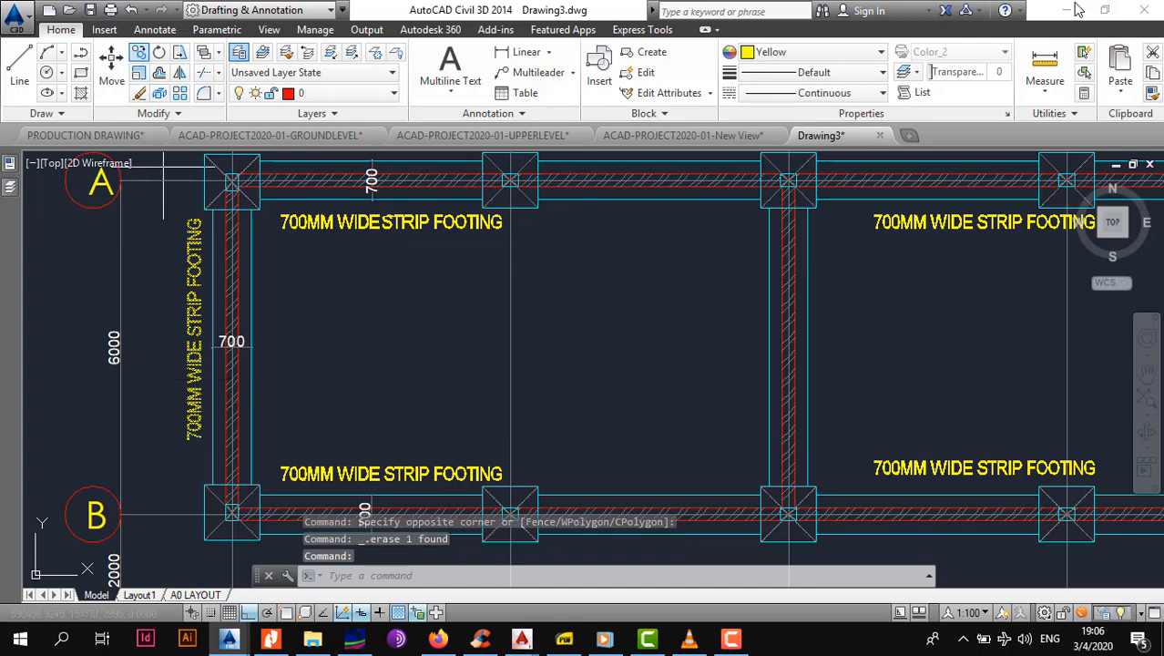
{"action": "type", "text": "co"}
{"action": "key", "text": "Return"}
{"action": "left_click", "coordinate": [188, 366]}
{"action": "middle_click_drag", "start_coordinate": [739, 368], "coordinate": [314, 339]}
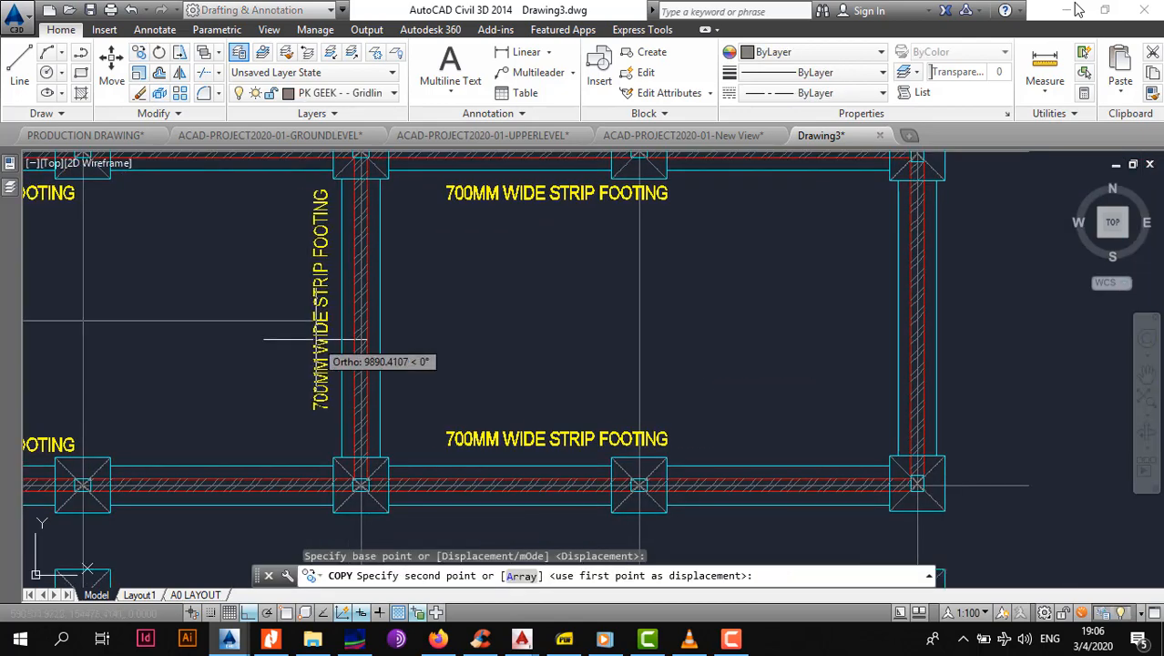
{"action": "left_click", "coordinate": [315, 339]}
{"action": "mouse_move", "coordinate": [583, 333]}
{"action": "middle_mouse_down"}
{"action": "mouse_move", "coordinate": [311, 329]}
{"action": "mouse_move", "coordinate": [418, 361]}
{"action": "middle_mouse_up"}
{"action": "scroll", "coordinate": [487, 359], "scroll_direction": "down", "scroll_amount": 7}
{"action": "key", "text": "Escape"}
{"action": "scroll", "coordinate": [373, 358], "scroll_direction": "up", "scroll_amount": 7}
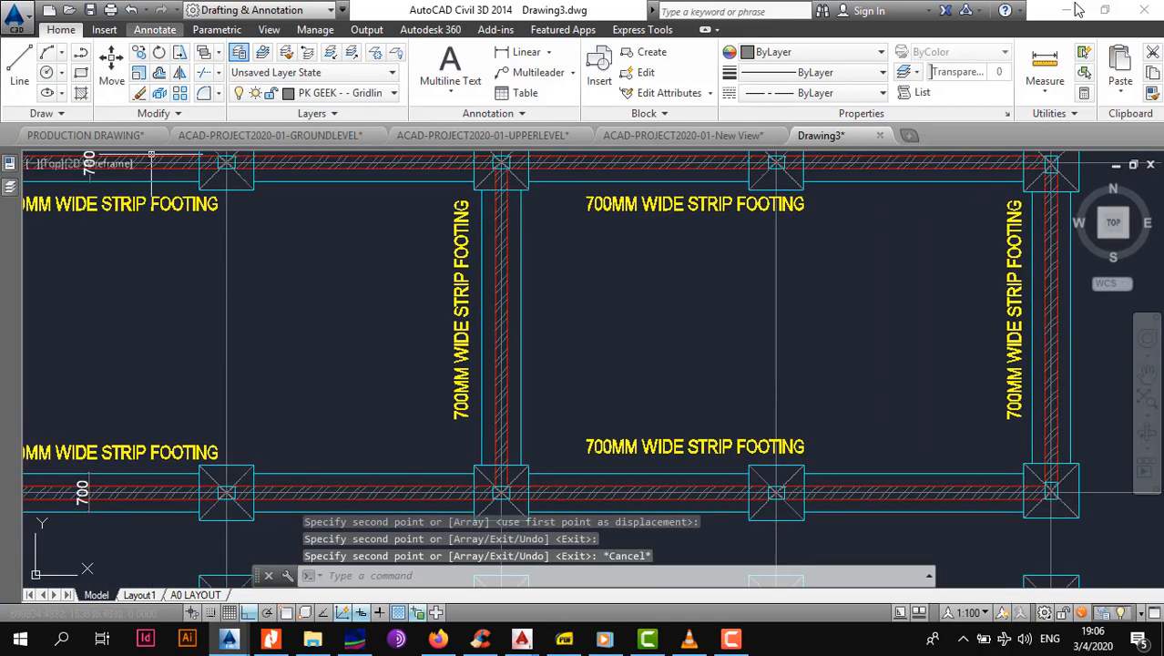
Add a linear dimension across the width of the grid 3 strip footing, midway between grids A and B.
{"action": "left_click", "coordinate": [155, 29]}
{"action": "left_click", "coordinate": [334, 91]}
{"action": "left_click", "coordinate": [341, 119]}
{"action": "scroll", "coordinate": [476, 330], "scroll_direction": "up", "scroll_amount": 4}
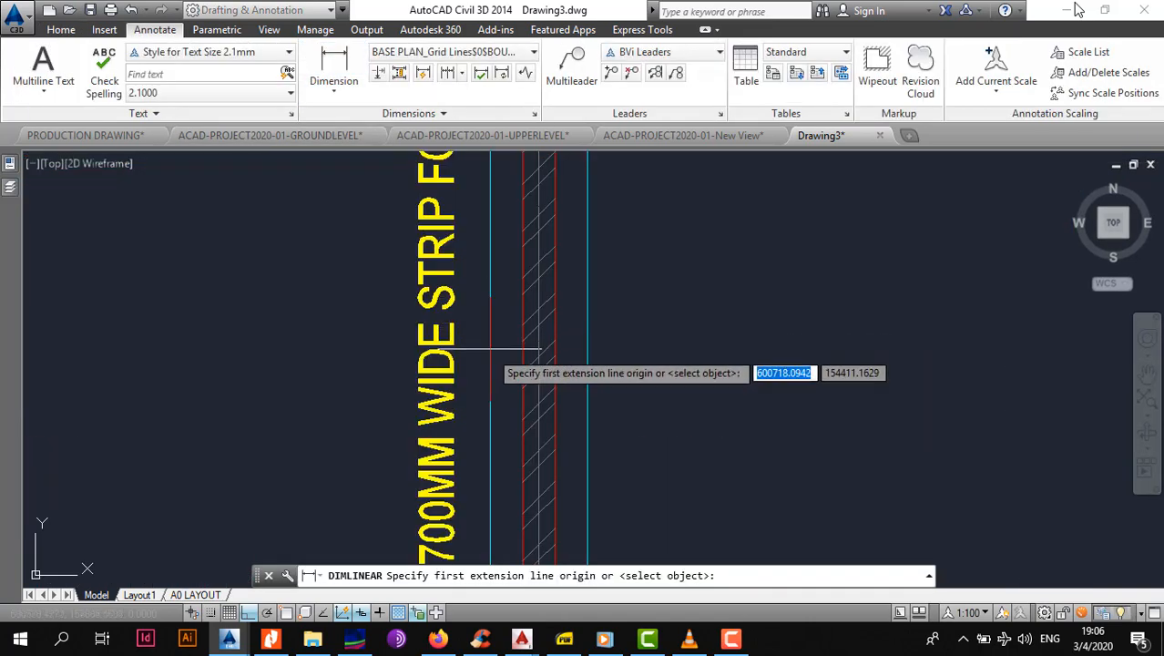
{"action": "key", "text": "F3"}
{"action": "left_click", "coordinate": [498, 341]}
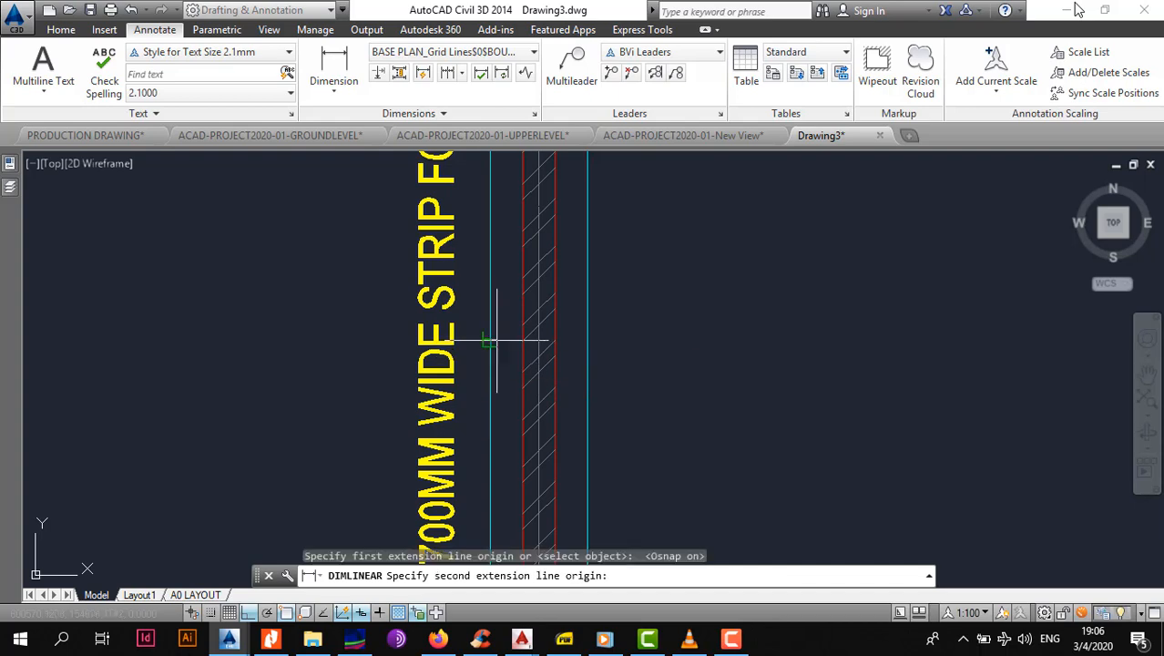
{"action": "left_click", "coordinate": [589, 361]}
{"action": "left_click", "coordinate": [598, 348]}
{"action": "scroll", "coordinate": [598, 348], "scroll_direction": "down", "scroll_amount": 5}
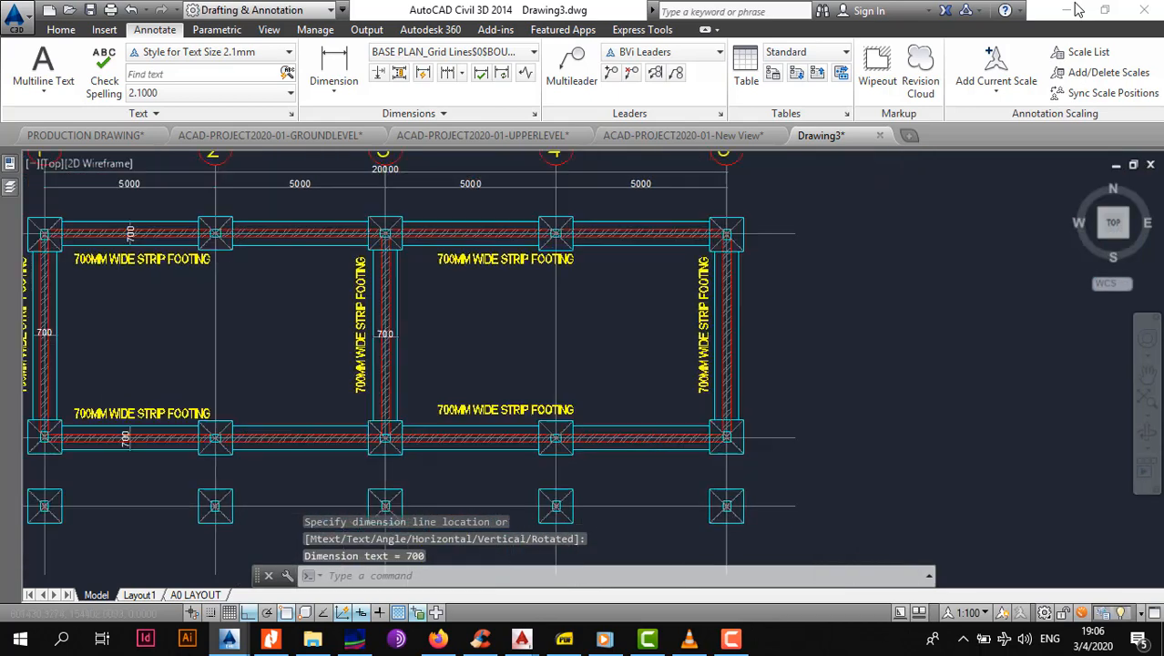
Add a linear dimension across the width of the grid 5 strip footing, midway between grids A and B.
{"action": "right_click", "coordinate": [641, 328]}
{"action": "left_click", "coordinate": [689, 338]}
{"action": "scroll", "coordinate": [720, 333], "scroll_direction": "up", "scroll_amount": 4}
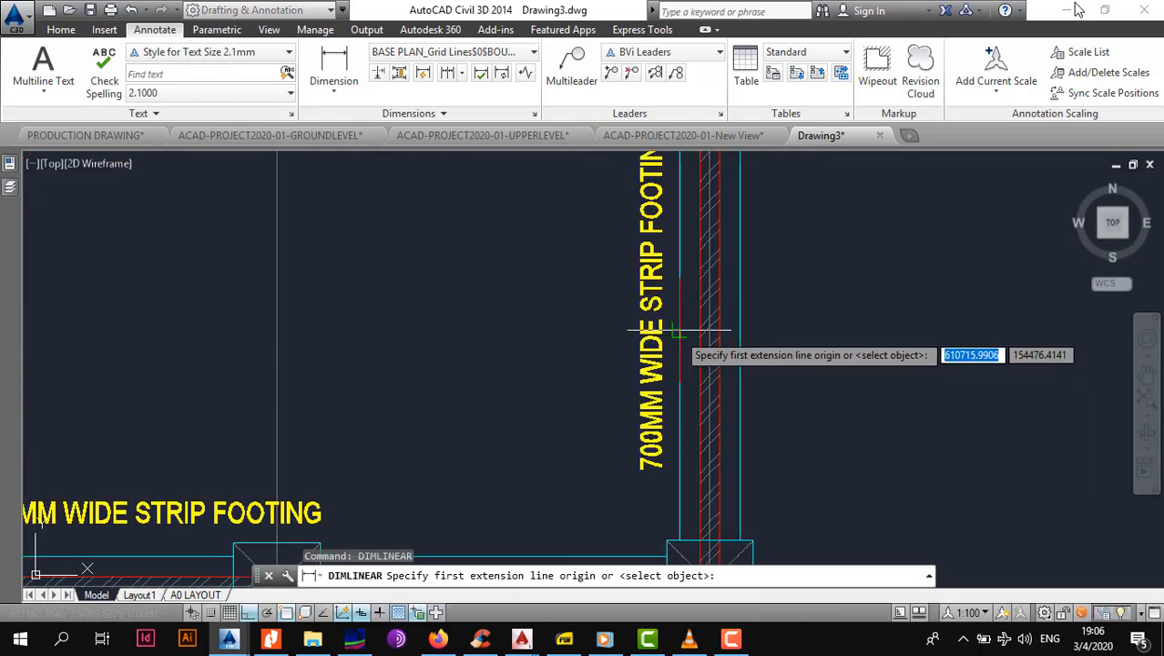
{"action": "left_click", "coordinate": [678, 330]}
{"action": "left_click", "coordinate": [739, 328]}
{"action": "left_click", "coordinate": [744, 329]}
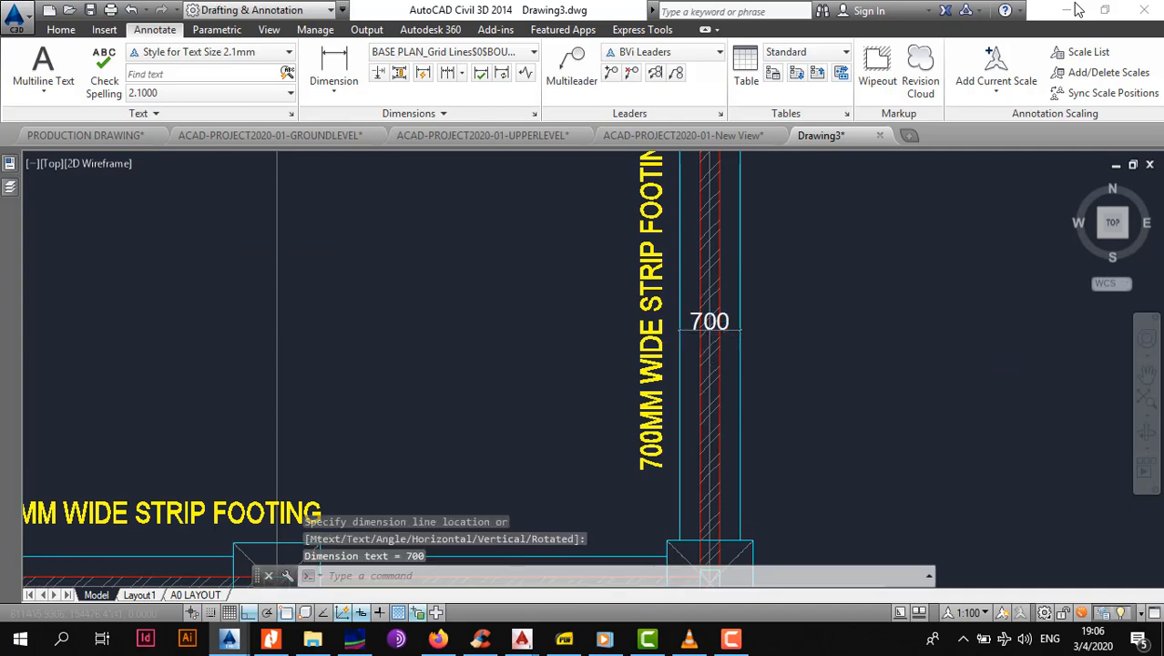
{"action": "scroll", "coordinate": [587, 187], "scroll_direction": "down", "scroll_amount": 5}
Copy the 700MM WIDE STRIP FOOTING note under the grid A footing about 1000 mm straight down, between grids 1 and 2.
{"action": "scroll", "coordinate": [566, 339], "scroll_direction": "up", "scroll_amount": 6}
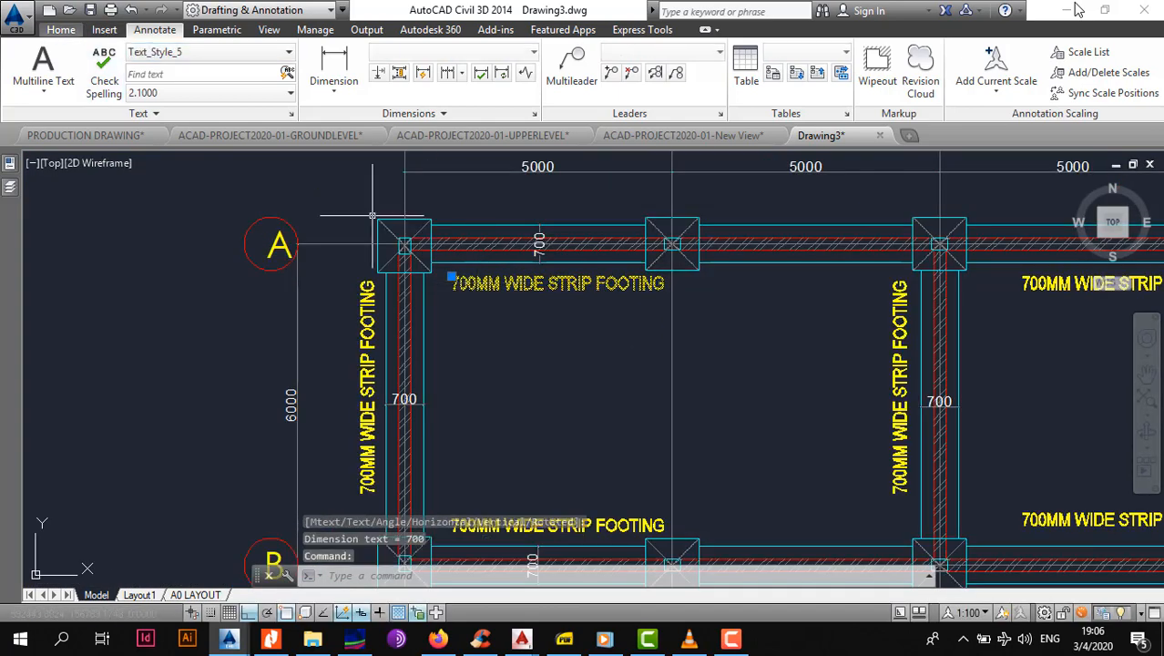
{"action": "left_click", "coordinate": [61, 29]}
{"action": "left_click", "coordinate": [486, 280]}
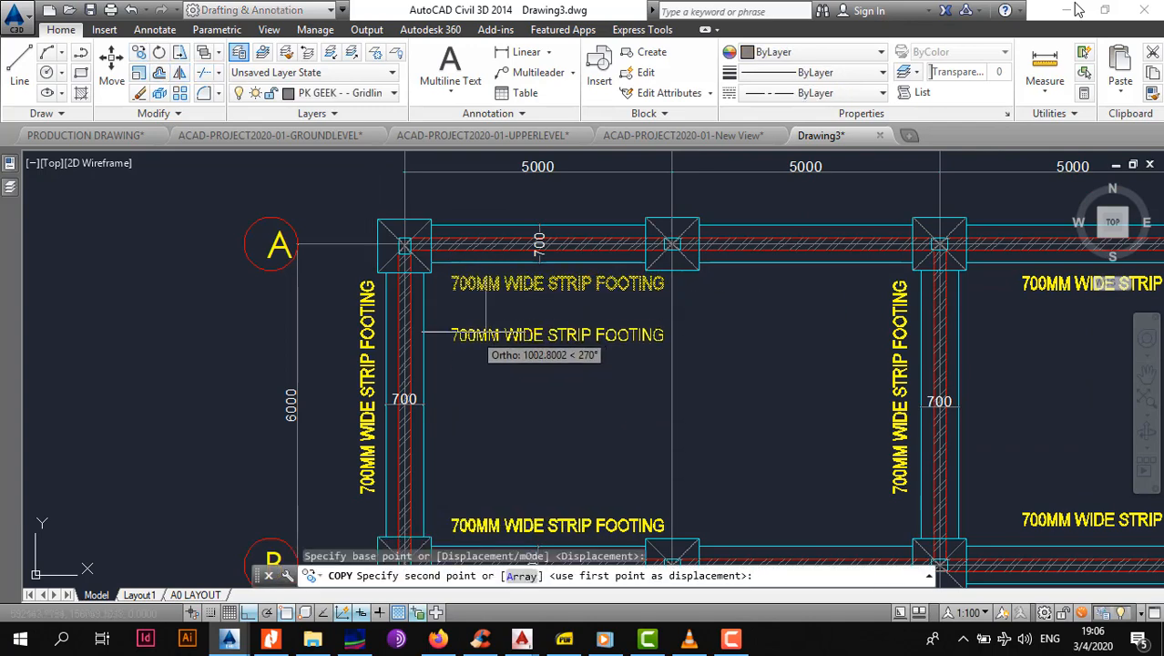
{"action": "left_click", "coordinate": [486, 331]}
{"action": "key", "text": "Escape"}
Replace the text of the copied note with B1.
{"action": "left_click", "coordinate": [485, 337]}
{"action": "double_click", "coordinate": [511, 334]}
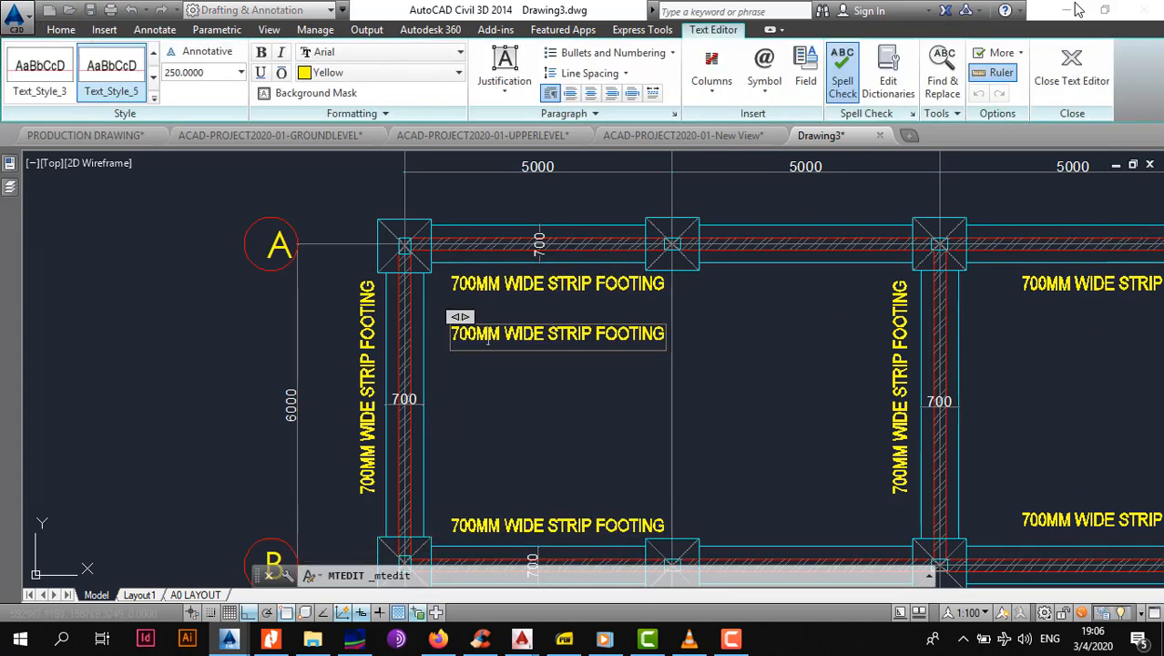
{"action": "key", "text": "ctrl+a"}
{"action": "type", "text": "B"}
{"action": "left_click", "coordinate": [511, 364]}
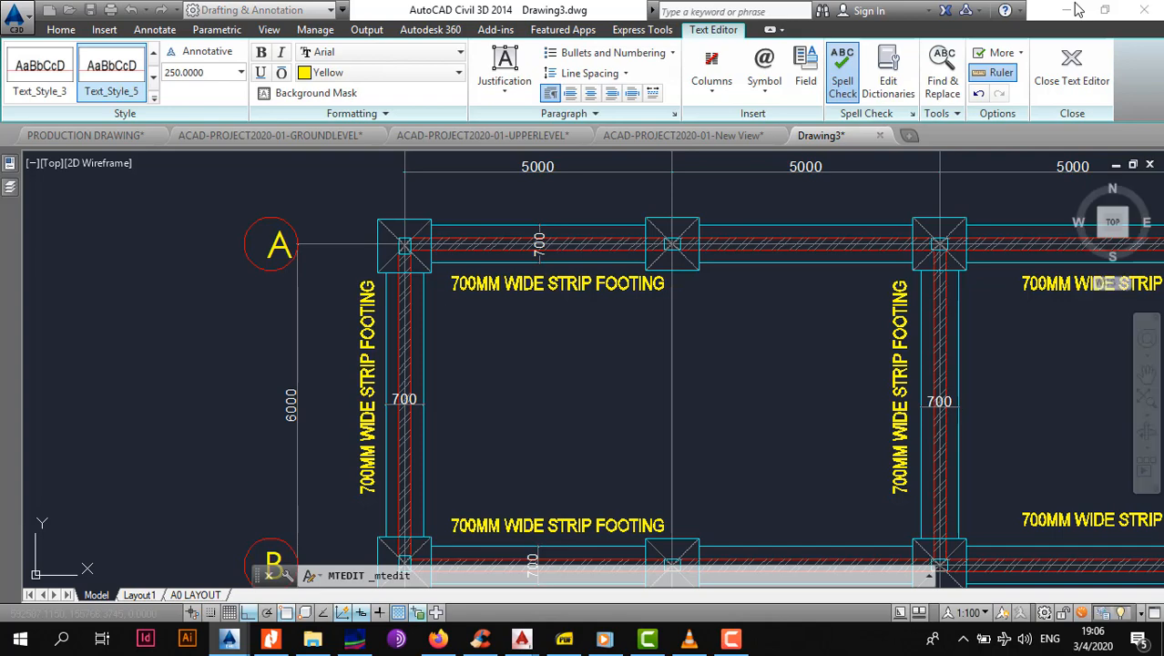
Set the color of the B1 label to Blue.
{"action": "left_click", "coordinate": [460, 329]}
{"action": "left_click", "coordinate": [459, 346]}
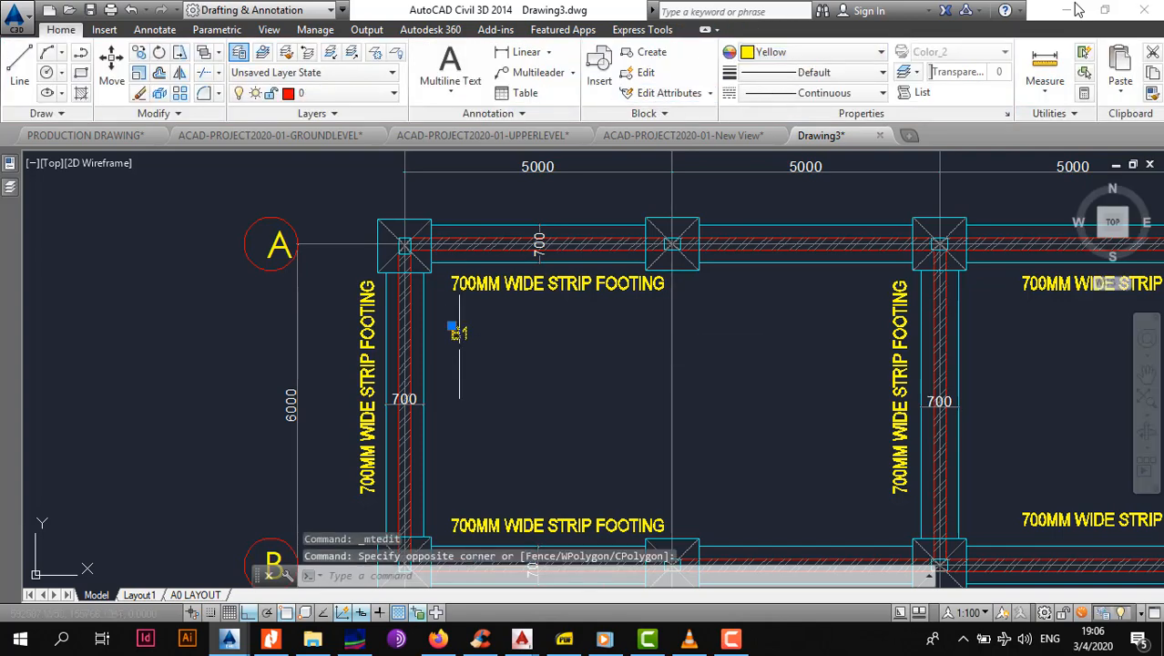
{"action": "left_click", "coordinate": [811, 52]}
{"action": "left_click", "coordinate": [783, 203]}
{"action": "key", "text": "Escape"}
{"action": "key", "text": "Escape"}
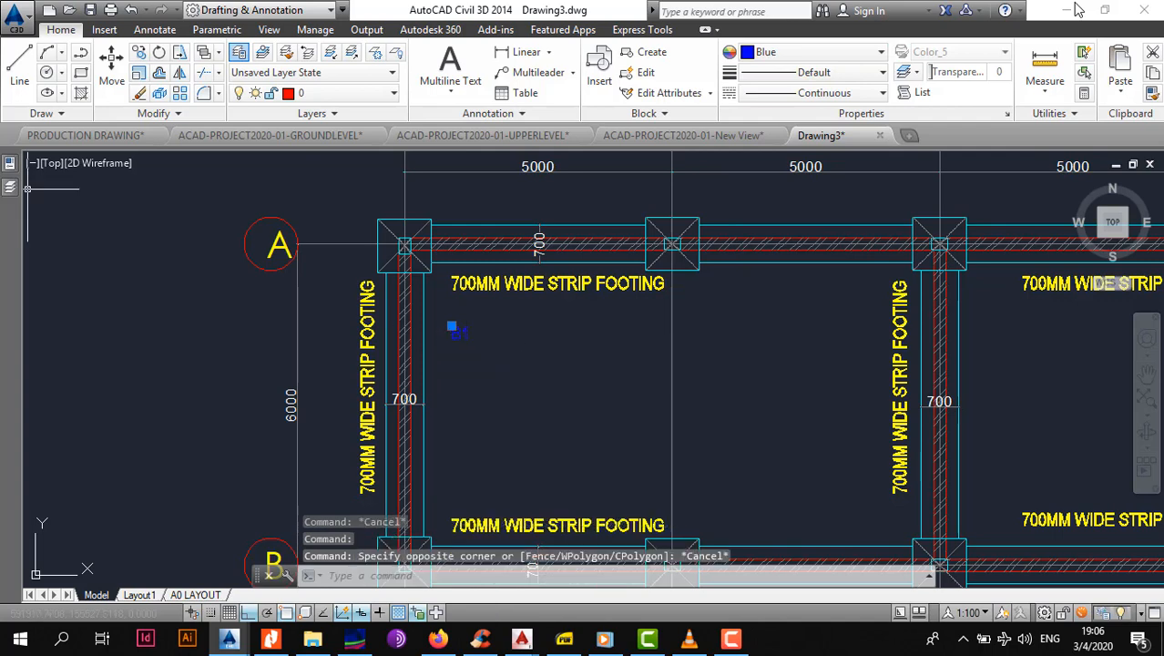
Set the text height of the B1 label to 300.
{"action": "mouse_move", "coordinate": [10, 186]}
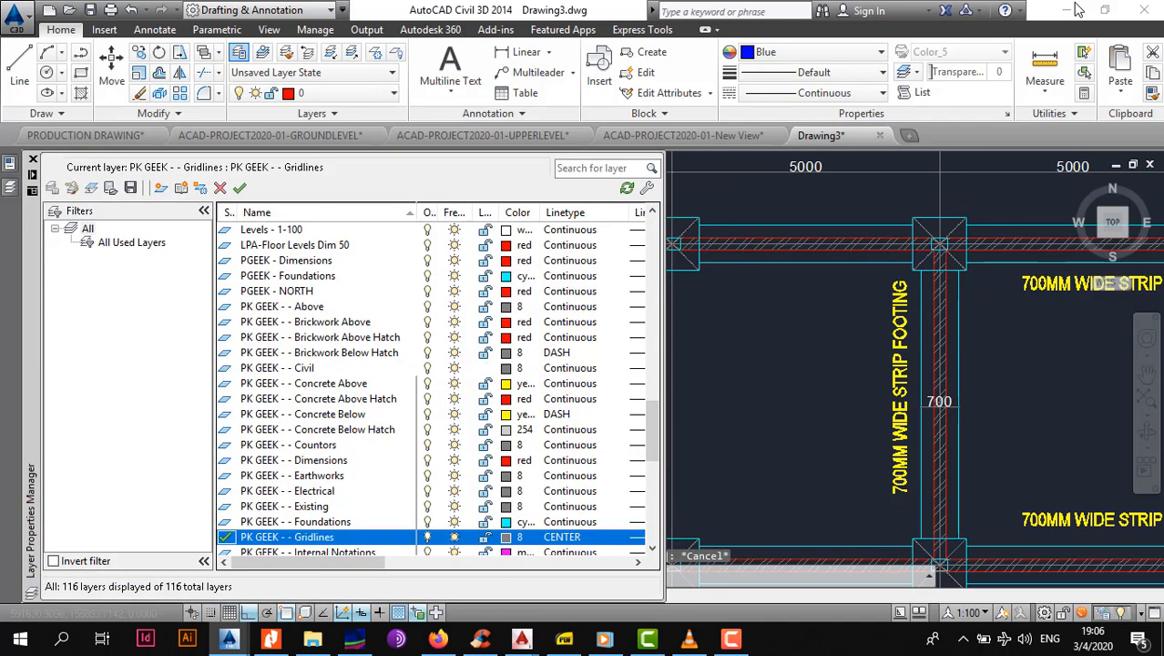
{"action": "left_click", "coordinate": [246, 480]}
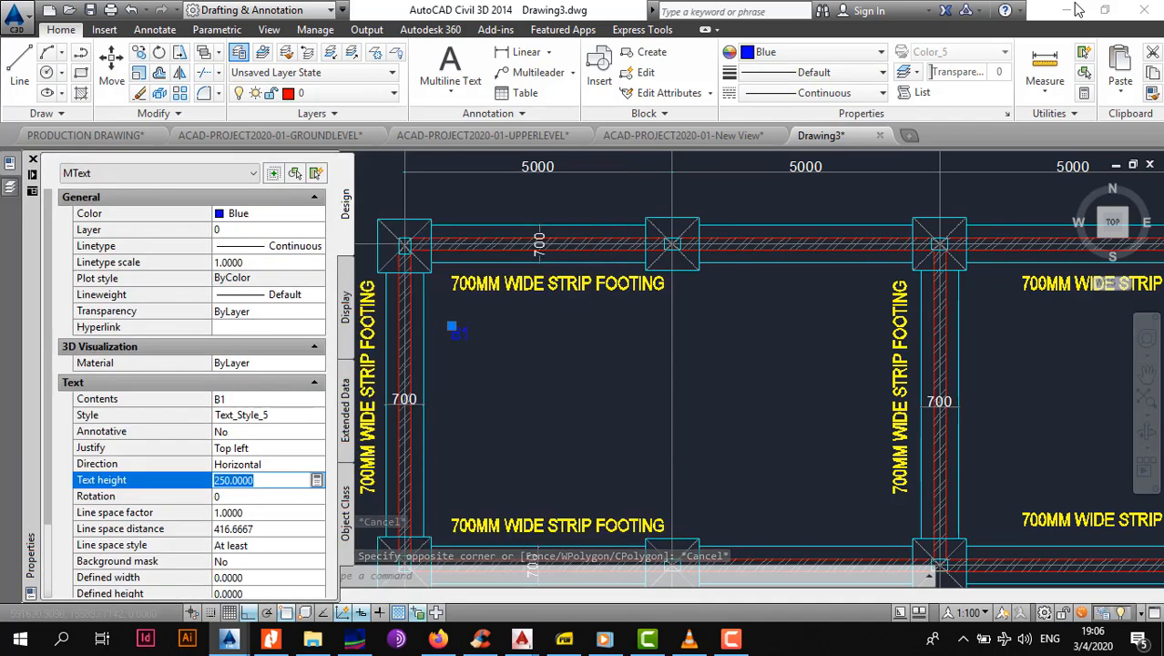
{"action": "type", "text": "3"}
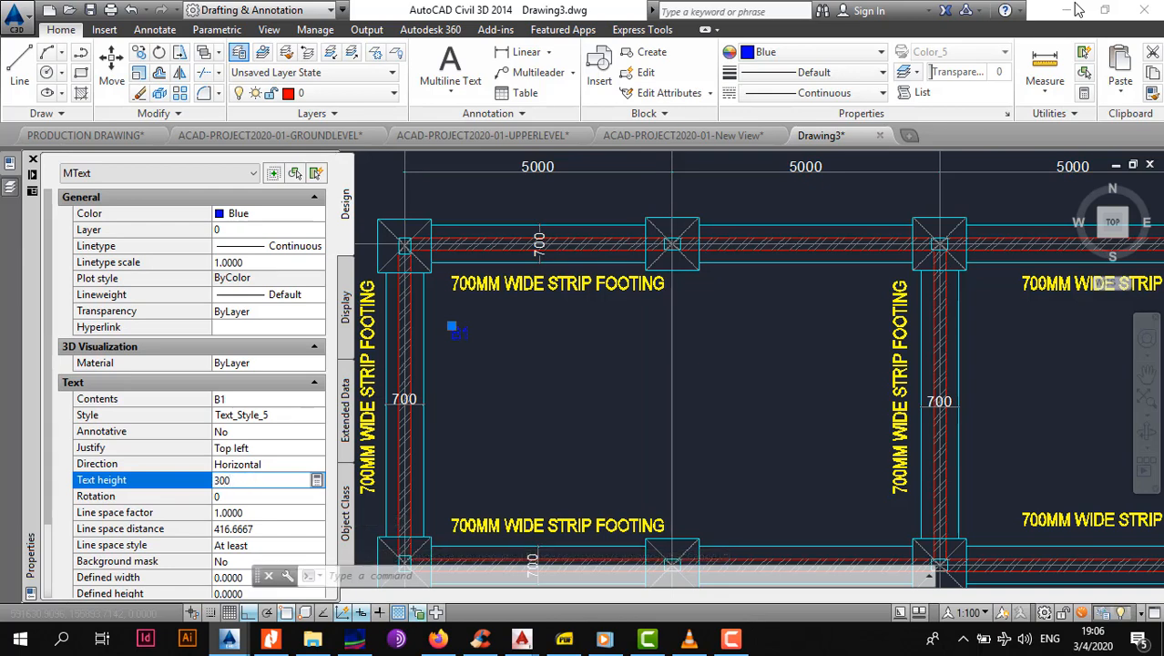
{"action": "key", "text": "Return"}
{"action": "key", "text": "Escape"}
{"action": "key", "text": "ctrl+1"}
Copy the B1 label straight up to just above the grid A footing, near grid 1.
{"action": "scroll", "coordinate": [440, 315], "scroll_direction": "up", "scroll_amount": 4}
{"action": "left_click", "coordinate": [490, 376]}
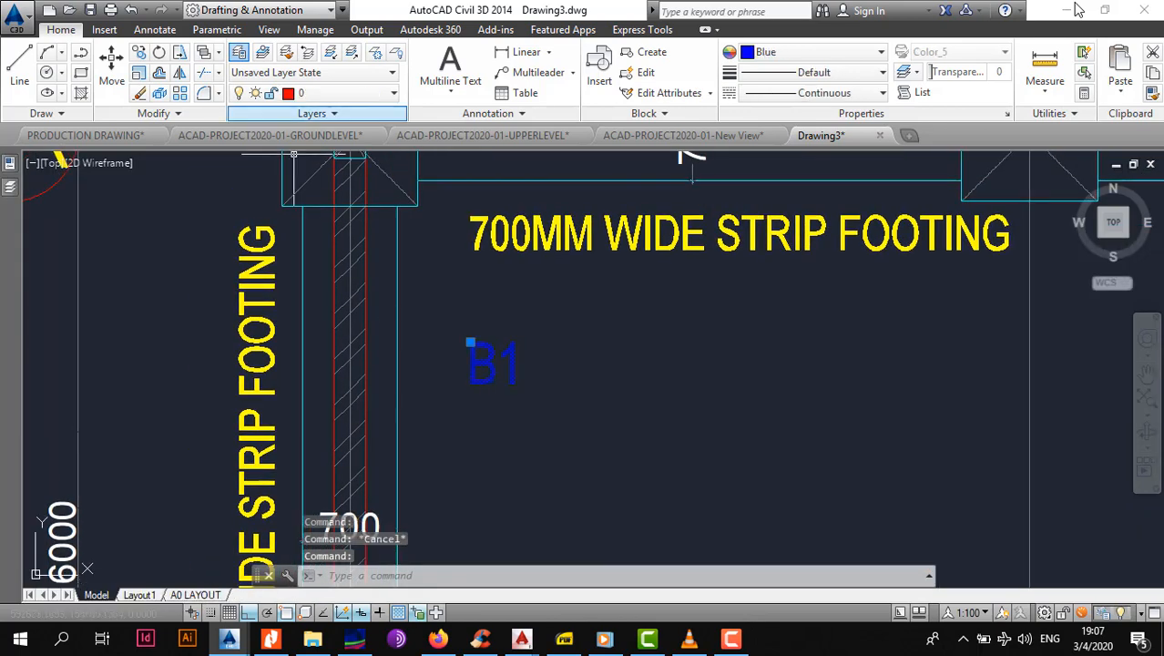
{"action": "left_click", "coordinate": [138, 52]}
{"action": "left_click", "coordinate": [492, 362]}
{"action": "middle_click_drag", "start_coordinate": [498, 277], "coordinate": [525, 415]}
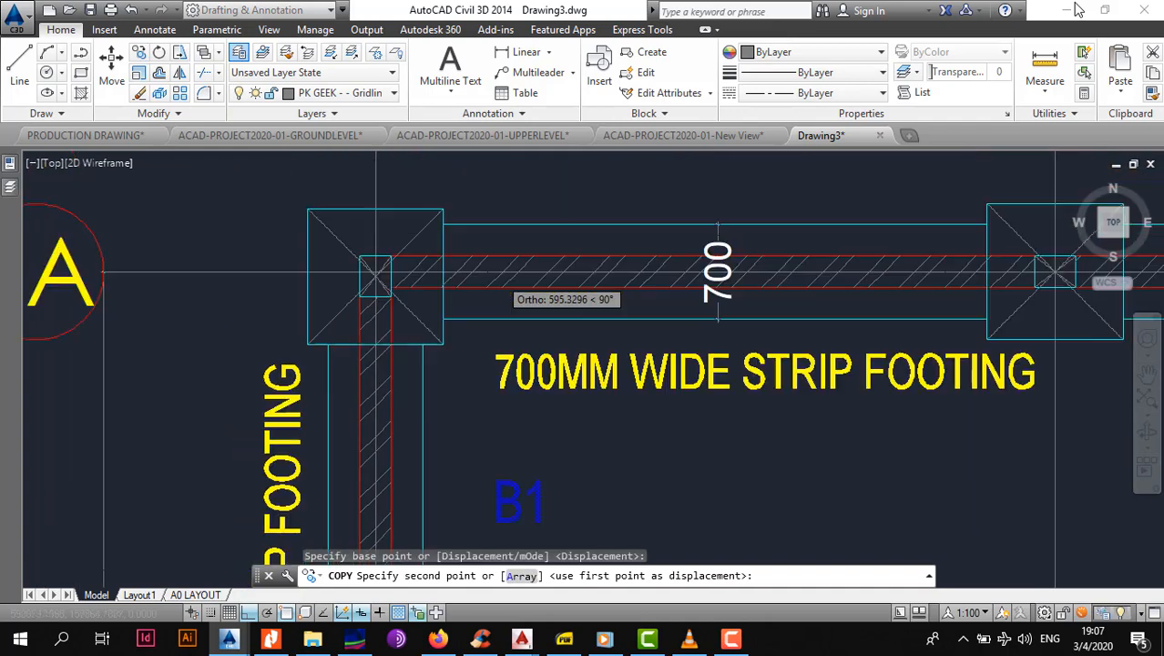
{"action": "left_click", "coordinate": [493, 176]}
{"action": "middle_click_drag", "start_coordinate": [548, 193], "coordinate": [551, 222]}
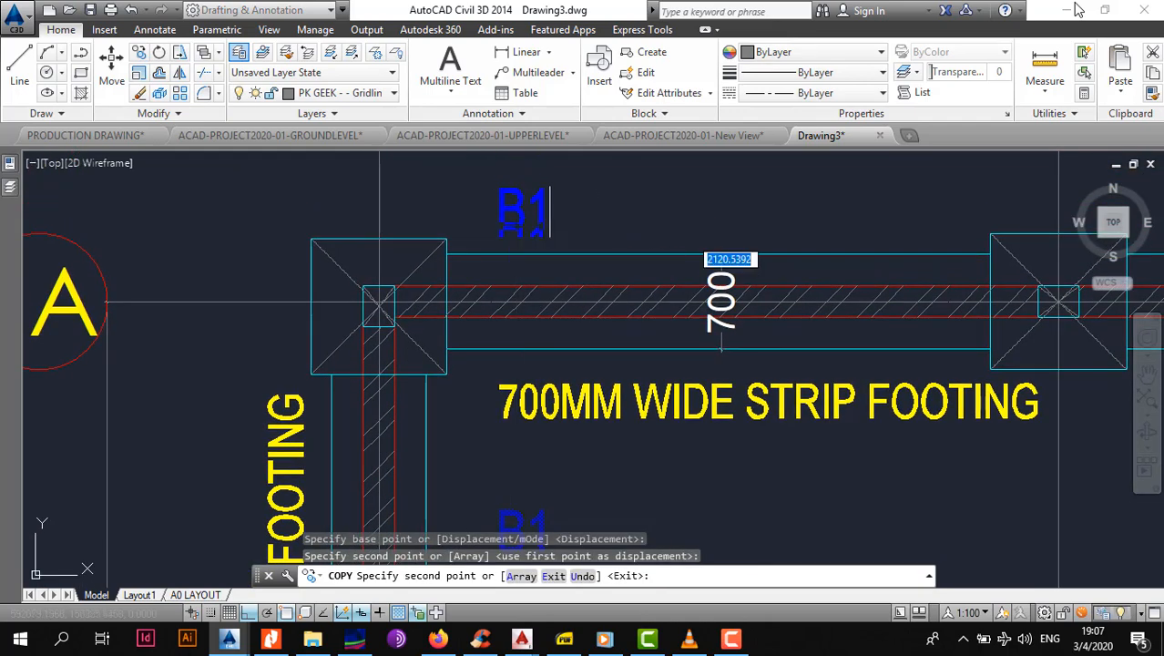
{"action": "key", "text": "Escape"}
Erase the original B1 label below the strip footing note.
{"action": "middle_click_drag", "start_coordinate": [570, 511], "coordinate": [504, 385]}
{"action": "left_click", "coordinate": [504, 386]}
{"action": "left_click", "coordinate": [414, 428]}
{"action": "key", "text": "Delete"}
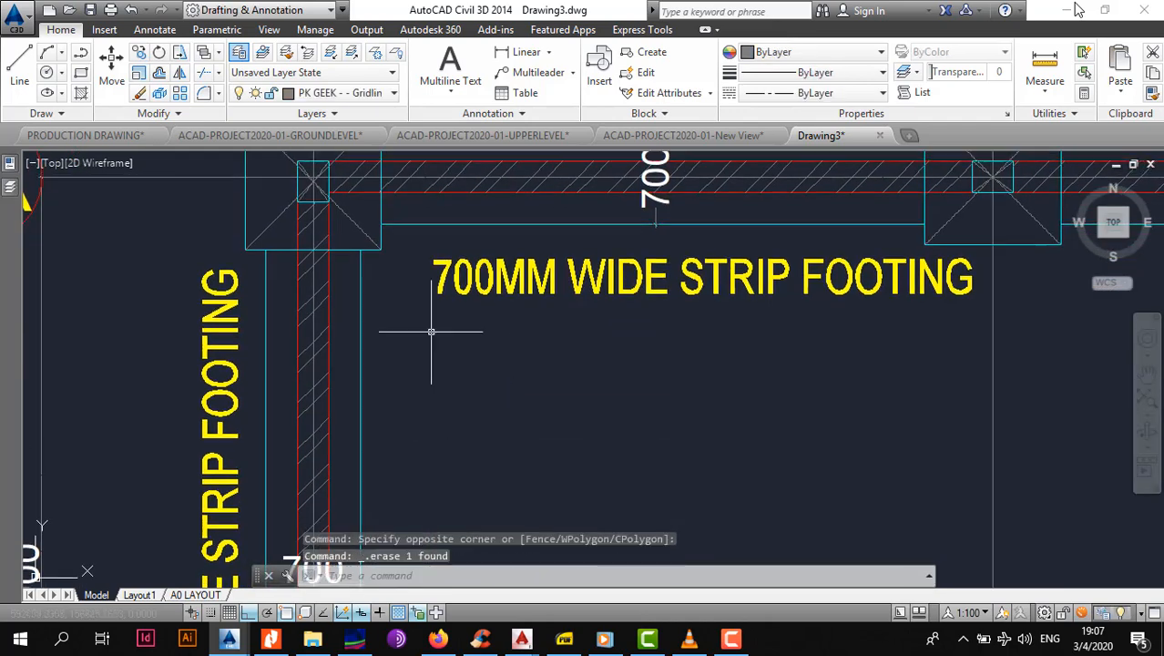
Move the B1 label horizontally to just above the column base at grids A and 1.
{"action": "middle_click_drag", "start_coordinate": [421, 329], "coordinate": [452, 452]}
{"action": "left_click", "coordinate": [494, 217]}
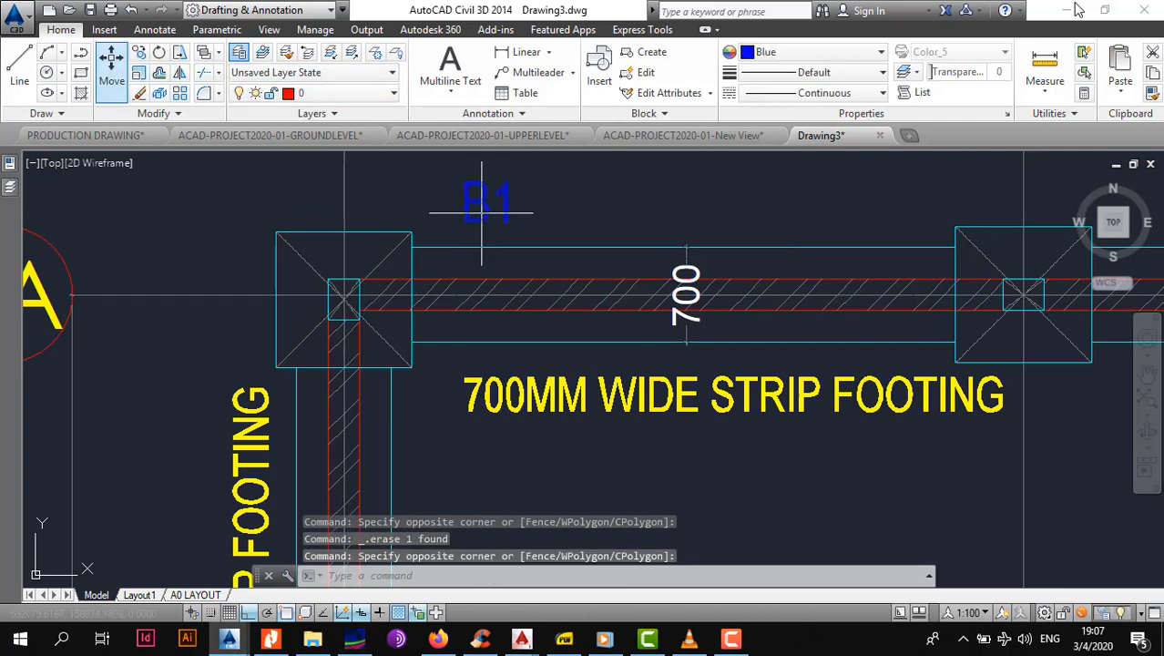
{"action": "type", "text": "m"}
{"action": "key", "text": "space"}
{"action": "left_click", "coordinate": [476, 201]}
{"action": "left_click", "coordinate": [421, 208]}
Copy the B1 label horizontally along grid A to just above the column base at grid 2.
{"action": "left_click", "coordinate": [419, 207]}
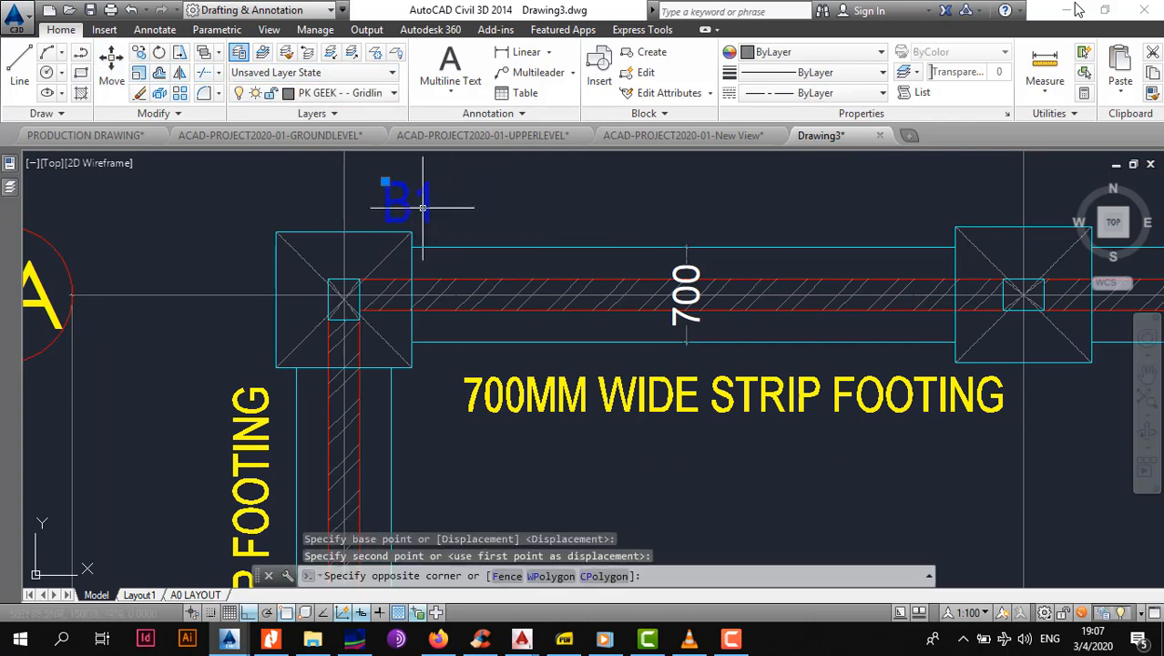
{"action": "type", "text": "co"}
{"action": "key", "text": "space"}
{"action": "left_click", "coordinate": [420, 204]}
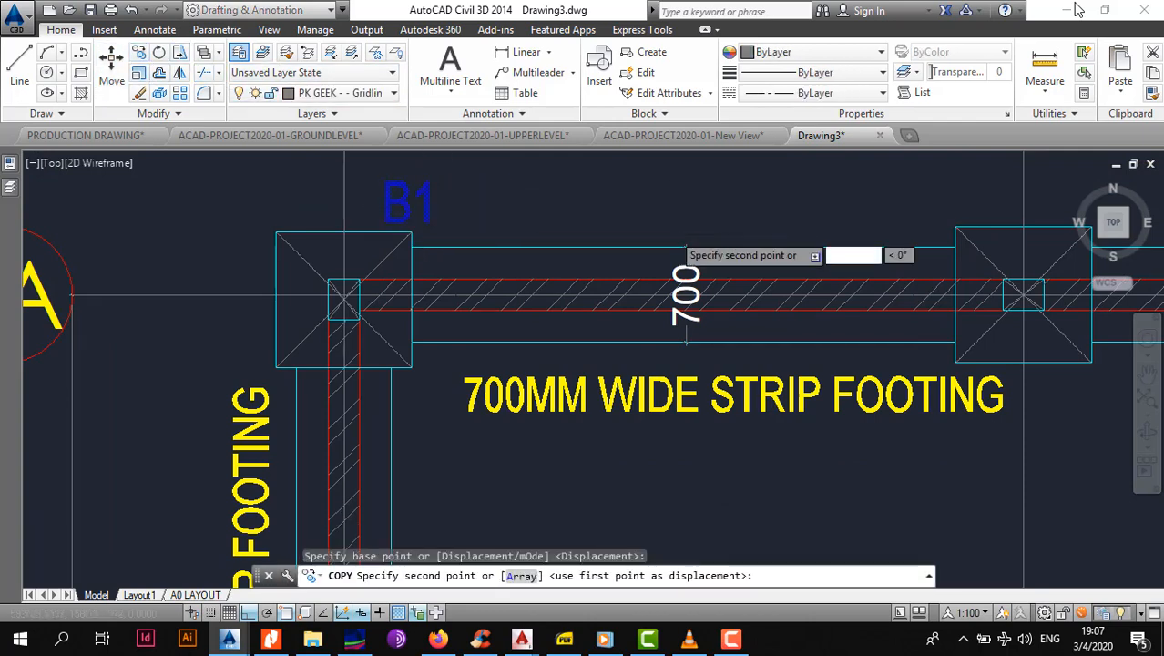
{"action": "scroll", "coordinate": [1036, 175], "scroll_direction": "down", "scroll_amount": 4}
{"action": "middle_click_drag", "start_coordinate": [1037, 175], "coordinate": [674, 239]}
{"action": "scroll", "coordinate": [674, 238], "scroll_direction": "up", "scroll_amount": 2}
{"action": "left_click", "coordinate": [641, 250]}
Place further B1 copies in line just above the grid A column bases at grids 3, 4 and 5.
{"action": "middle_click_drag", "start_coordinate": [1006, 250], "coordinate": [563, 237]}
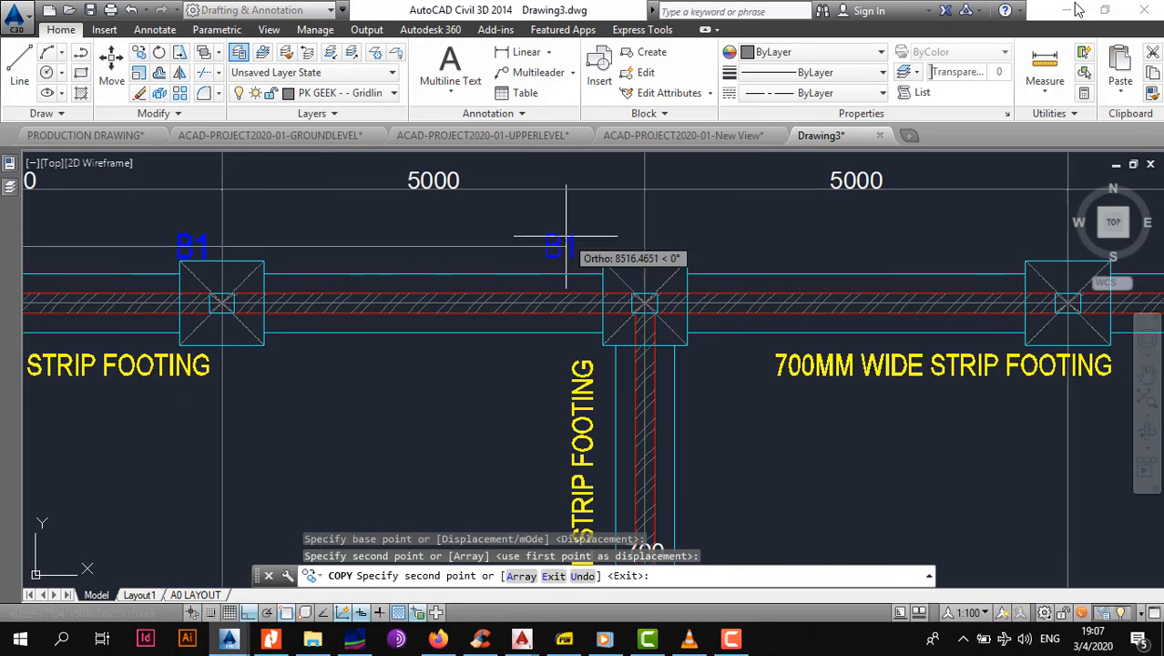
{"action": "left_click", "coordinate": [619, 237]}
{"action": "middle_click_drag", "start_coordinate": [994, 260], "coordinate": [564, 250]}
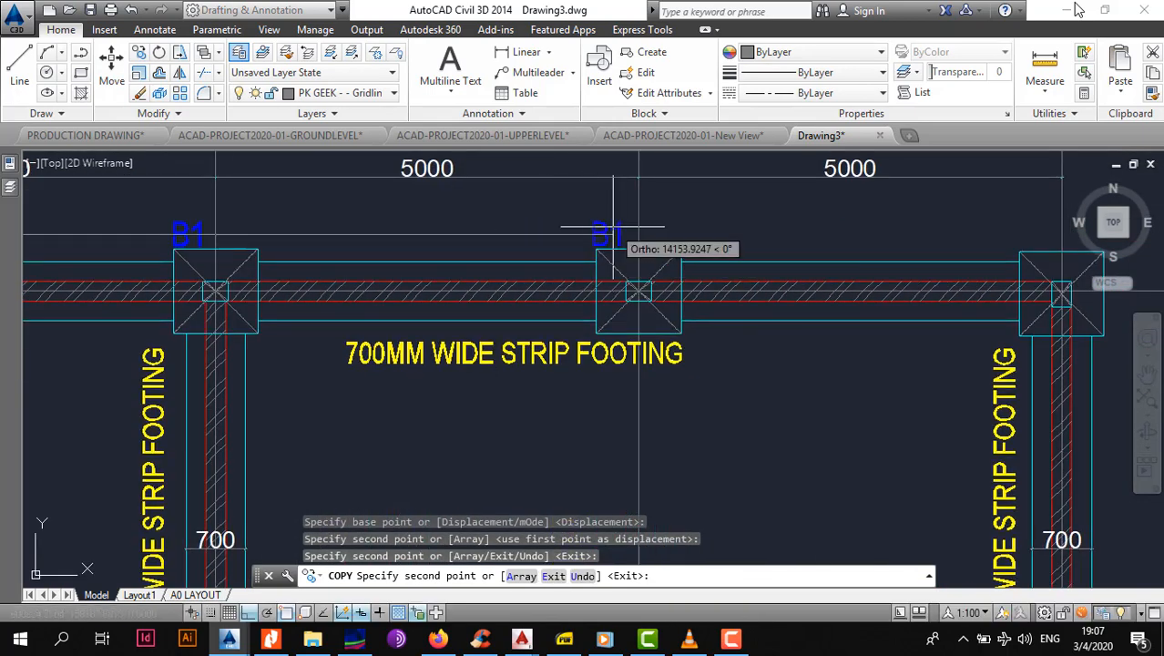
{"action": "left_click", "coordinate": [615, 246]}
{"action": "middle_click_drag", "start_coordinate": [1039, 248], "coordinate": [582, 237]}
{"action": "left_click", "coordinate": [581, 236]}
With Ortho and object snap off, place B1 copies beside the grid 5 column bases on grids C and B.
{"action": "scroll", "coordinate": [542, 269], "scroll_direction": "down", "scroll_amount": 5}
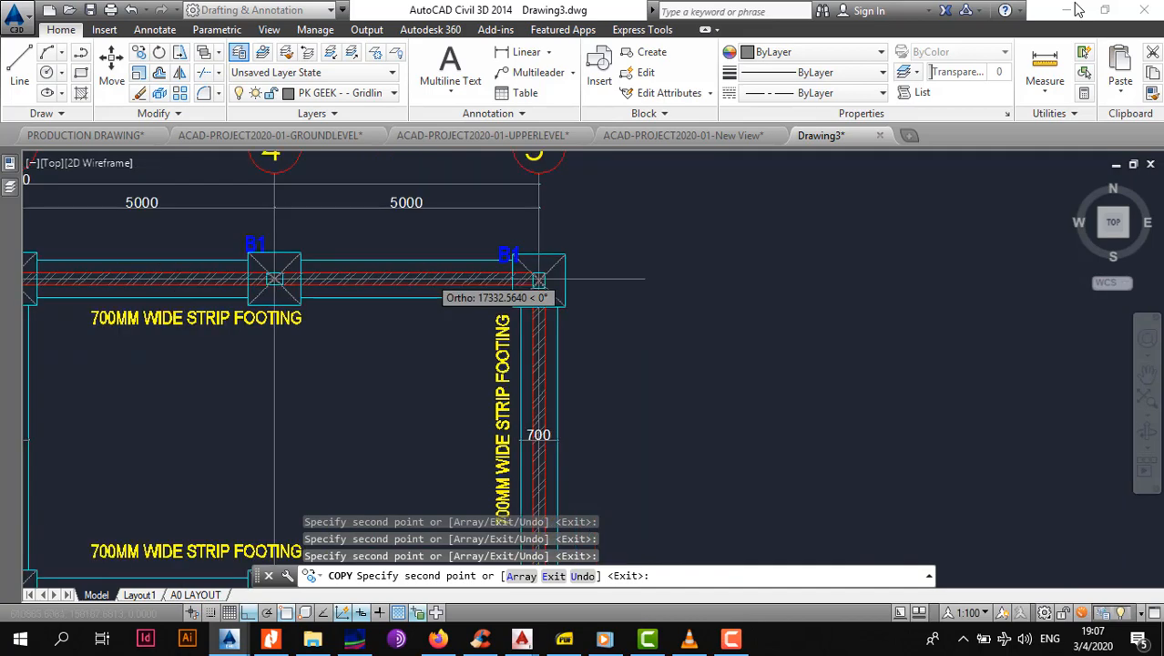
{"action": "key", "text": "F8"}
{"action": "scroll", "coordinate": [473, 319], "scroll_direction": "up", "scroll_amount": 5}
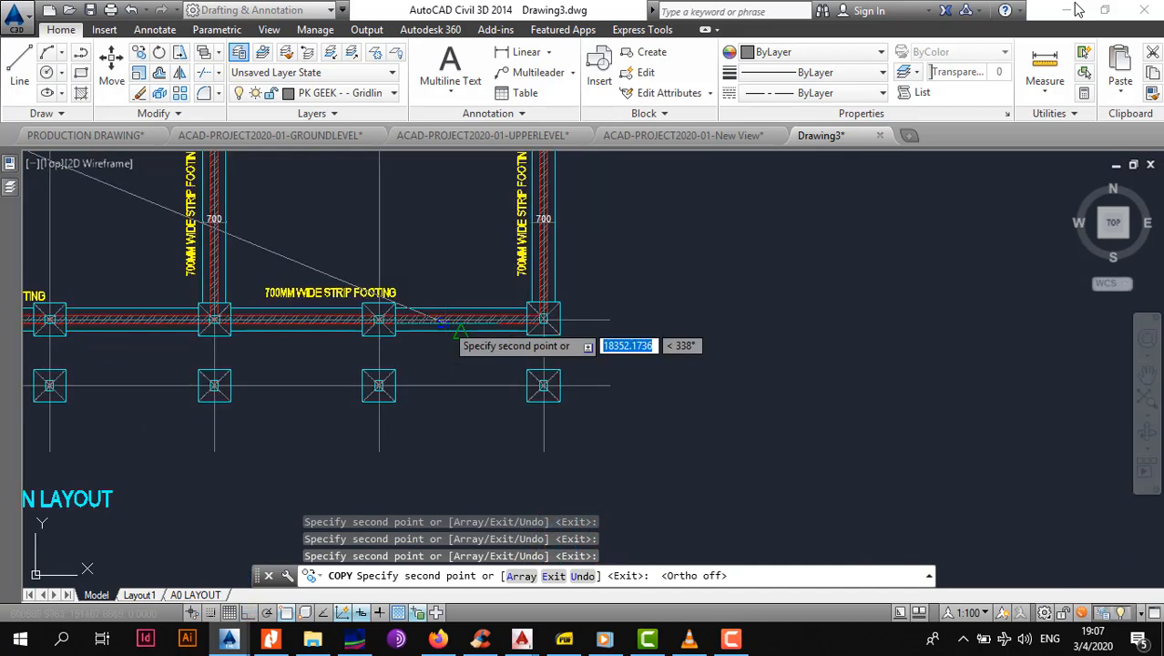
{"action": "key", "text": "F3"}
{"action": "scroll", "coordinate": [533, 378], "scroll_direction": "up", "scroll_amount": 2}
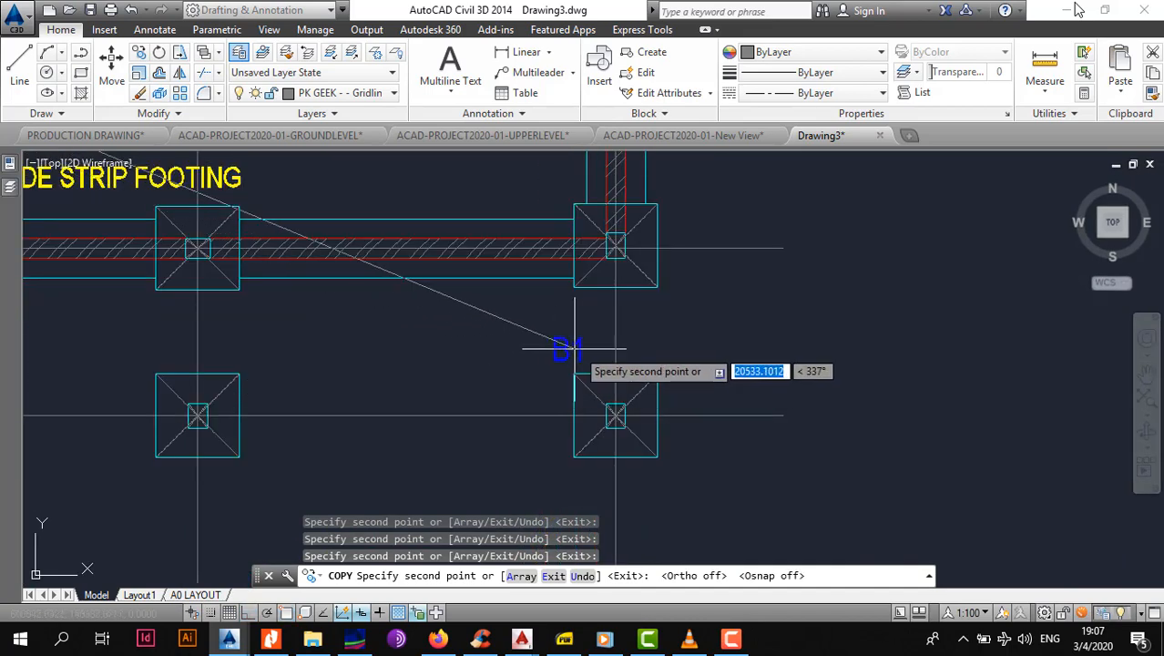
{"action": "left_click", "coordinate": [585, 352]}
{"action": "middle_click_drag", "start_coordinate": [552, 252], "coordinate": [554, 308]}
{"action": "left_click", "coordinate": [689, 255]}
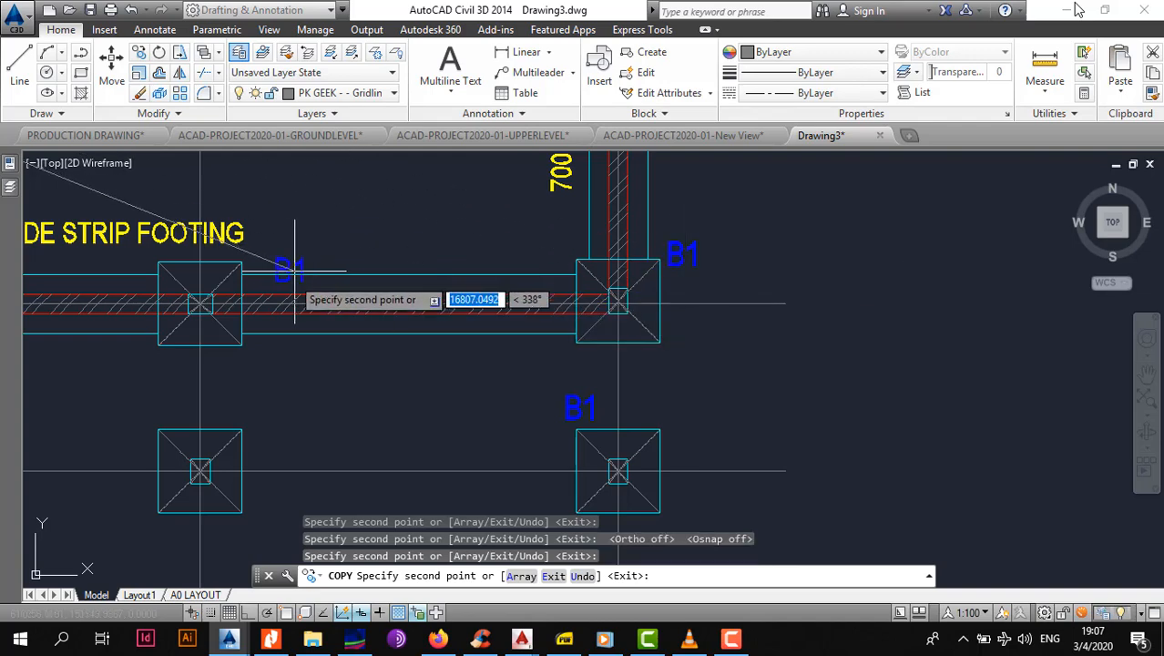
Place B1 copies beside the column bases on grids B and C at grids 4 and 3.
{"action": "left_click", "coordinate": [267, 354]}
{"action": "left_click", "coordinate": [268, 446]}
{"action": "middle_click_drag", "start_coordinate": [182, 404], "coordinate": [638, 375]}
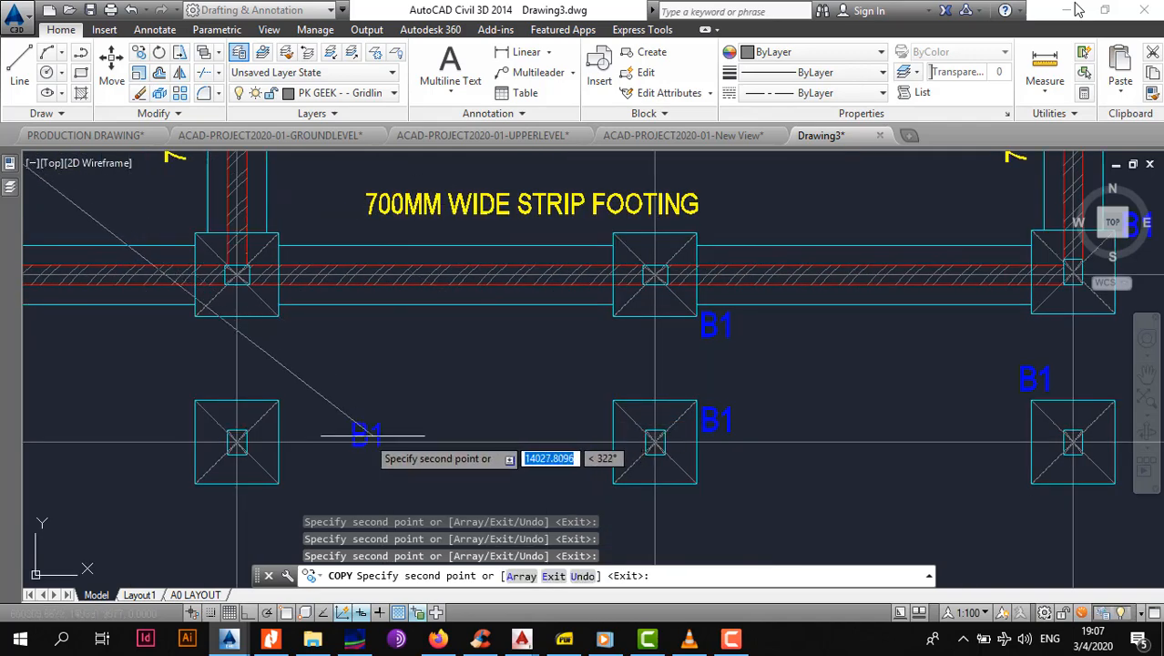
{"action": "left_click", "coordinate": [306, 421]}
{"action": "left_click", "coordinate": [306, 222]}
Place B1 copies at the upper-right of the grid 2 column bases on grids B and C.
{"action": "middle_click_drag", "start_coordinate": [220, 333], "coordinate": [625, 373]}
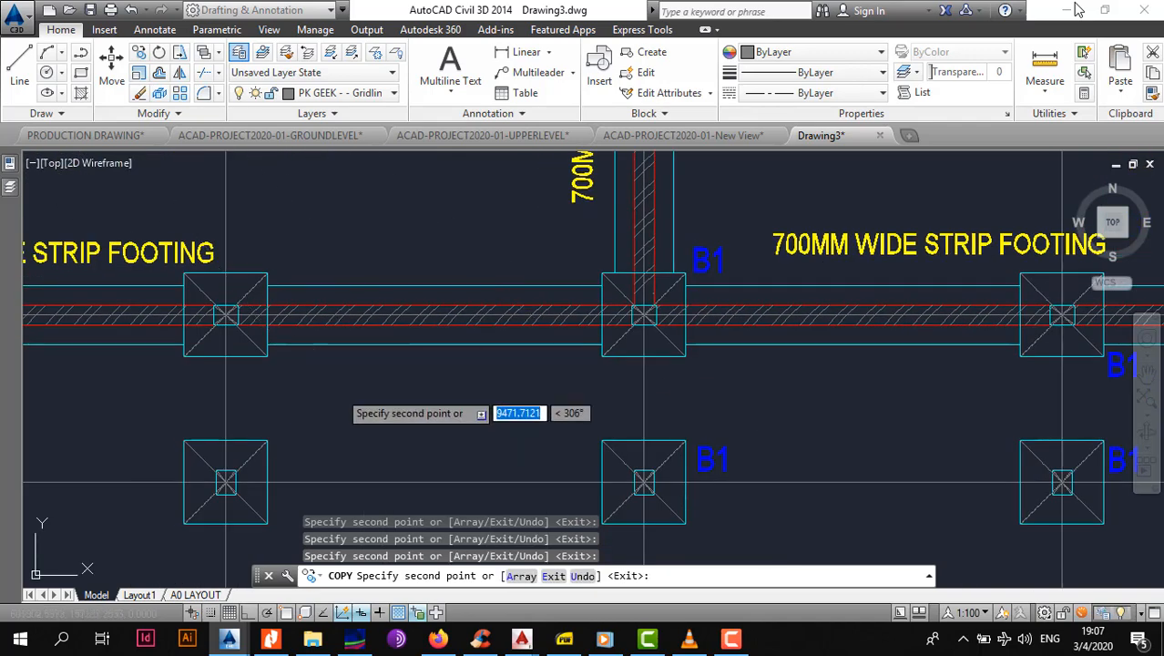
{"action": "middle_click_drag", "start_coordinate": [338, 384], "coordinate": [445, 367]}
{"action": "left_click", "coordinate": [397, 227]}
{"action": "middle_click_drag", "start_coordinate": [395, 412], "coordinate": [474, 332]}
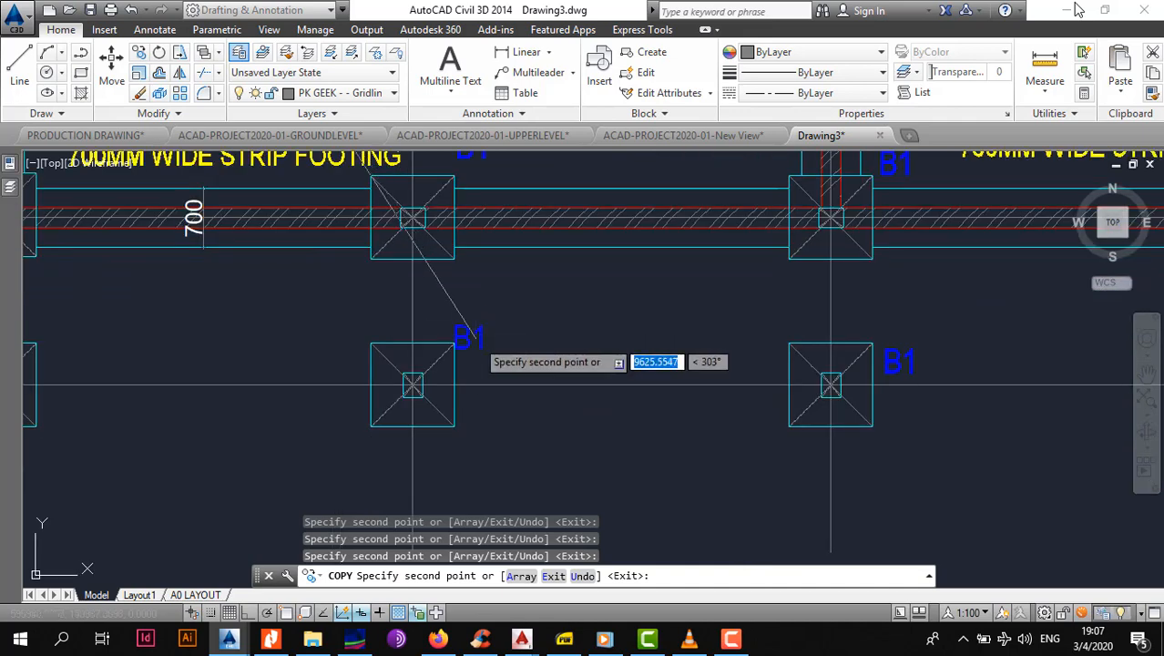
{"action": "left_click", "coordinate": [484, 346]}
Place B1 copies beside the grid 1 column bases on grids C and B, and finish copying.
{"action": "middle_click_drag", "start_coordinate": [284, 341], "coordinate": [688, 356]}
{"action": "middle_click_drag", "start_coordinate": [474, 364], "coordinate": [474, 449]}
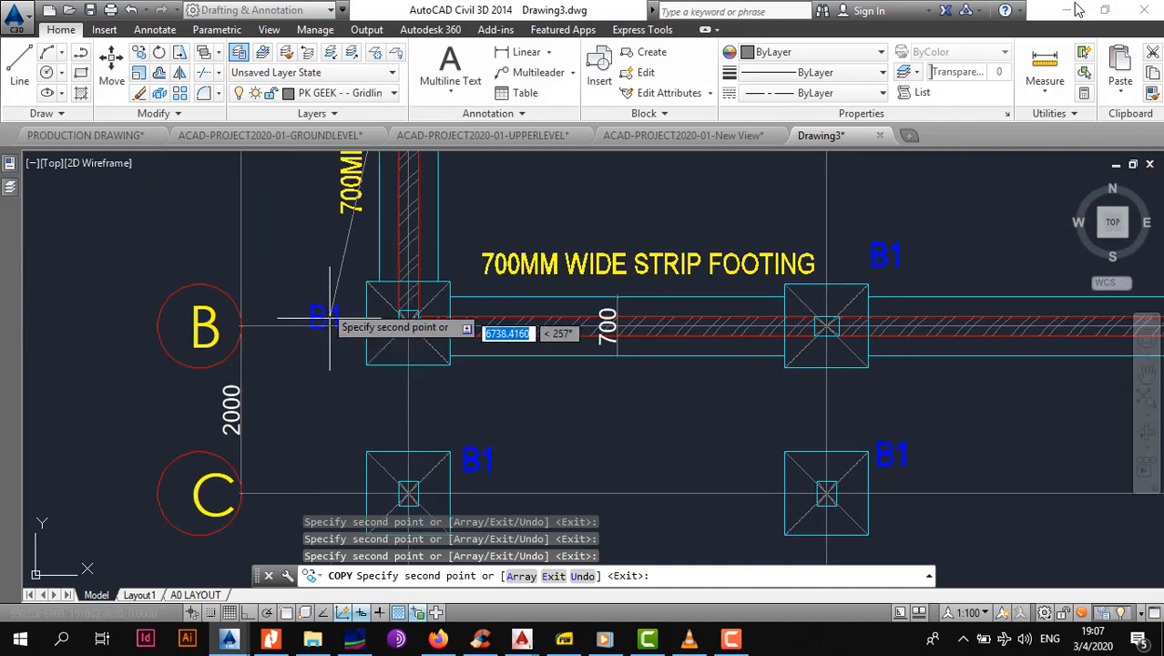
{"action": "scroll", "coordinate": [401, 295], "scroll_direction": "down", "scroll_amount": 3}
{"action": "middle_click_drag", "start_coordinate": [453, 297], "coordinate": [522, 432]}
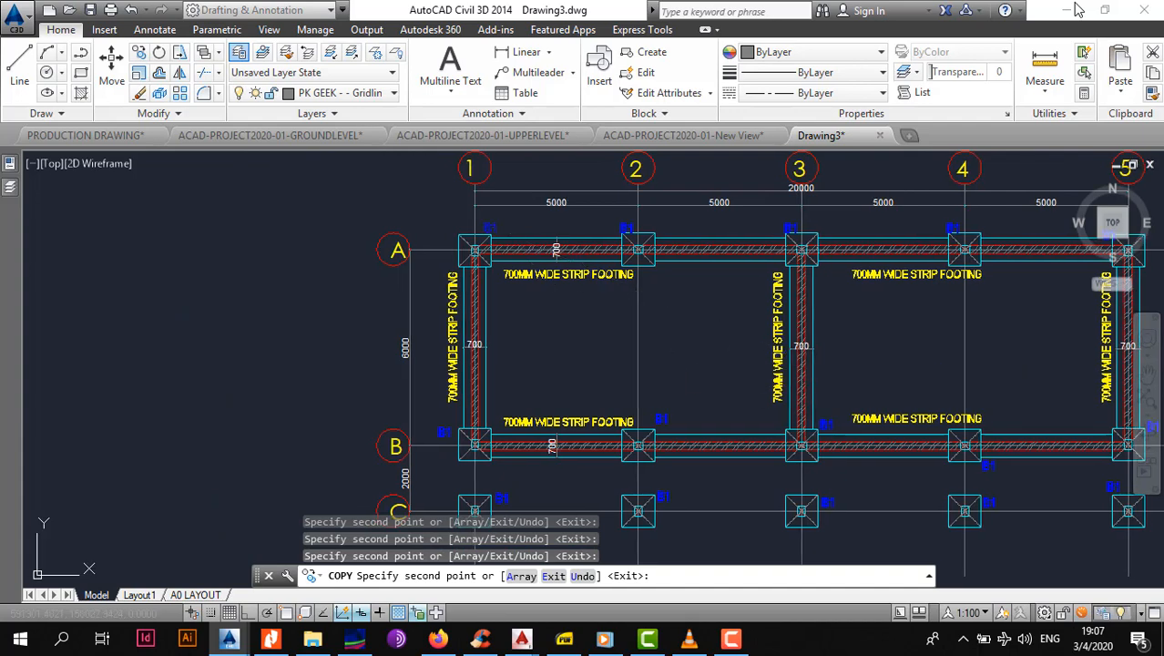
{"action": "scroll", "coordinate": [622, 284], "scroll_direction": "down", "scroll_amount": 3}
{"action": "key", "text": "Escape"}
{"action": "scroll", "coordinate": [574, 259], "scroll_direction": "up", "scroll_amount": 2}
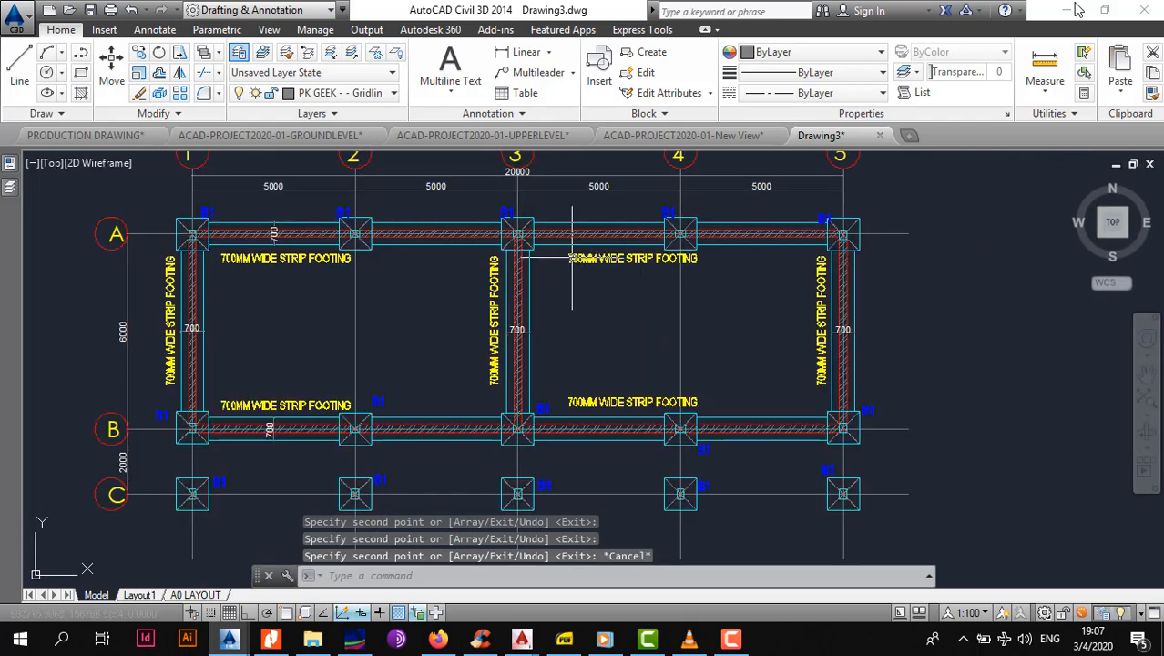
{"action": "scroll", "coordinate": [572, 259], "scroll_direction": "down", "scroll_amount": 2}
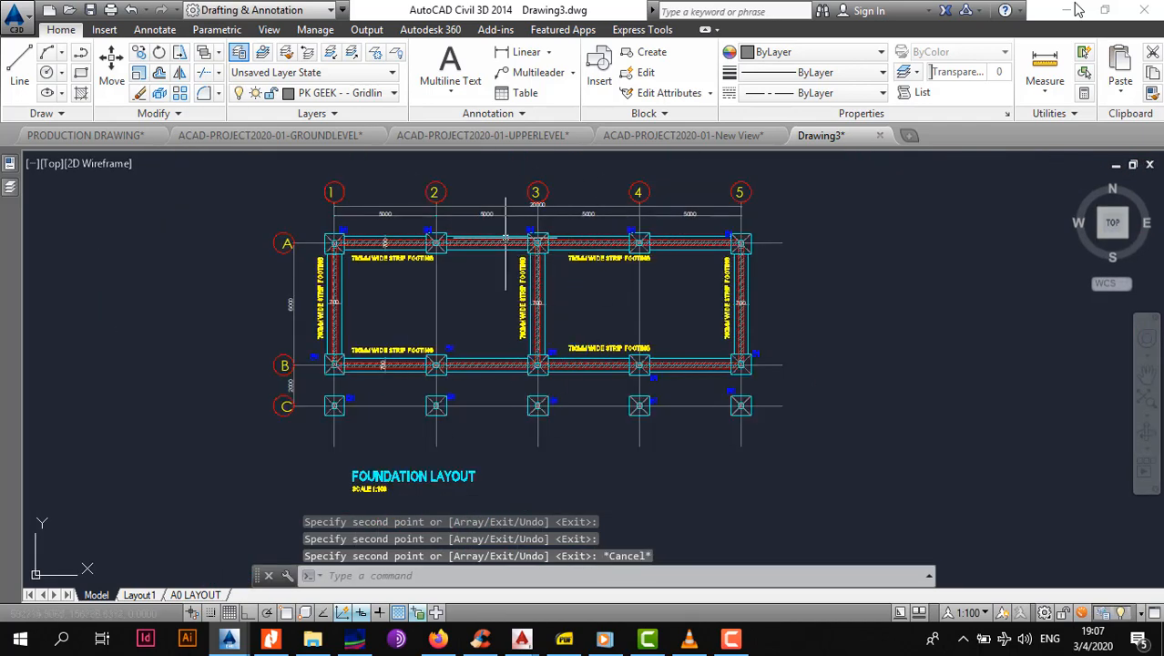
{"action": "scroll", "coordinate": [515, 378], "scroll_direction": "up", "scroll_amount": 3}
{"action": "scroll", "coordinate": [553, 408], "scroll_direction": "down", "scroll_amount": 3}
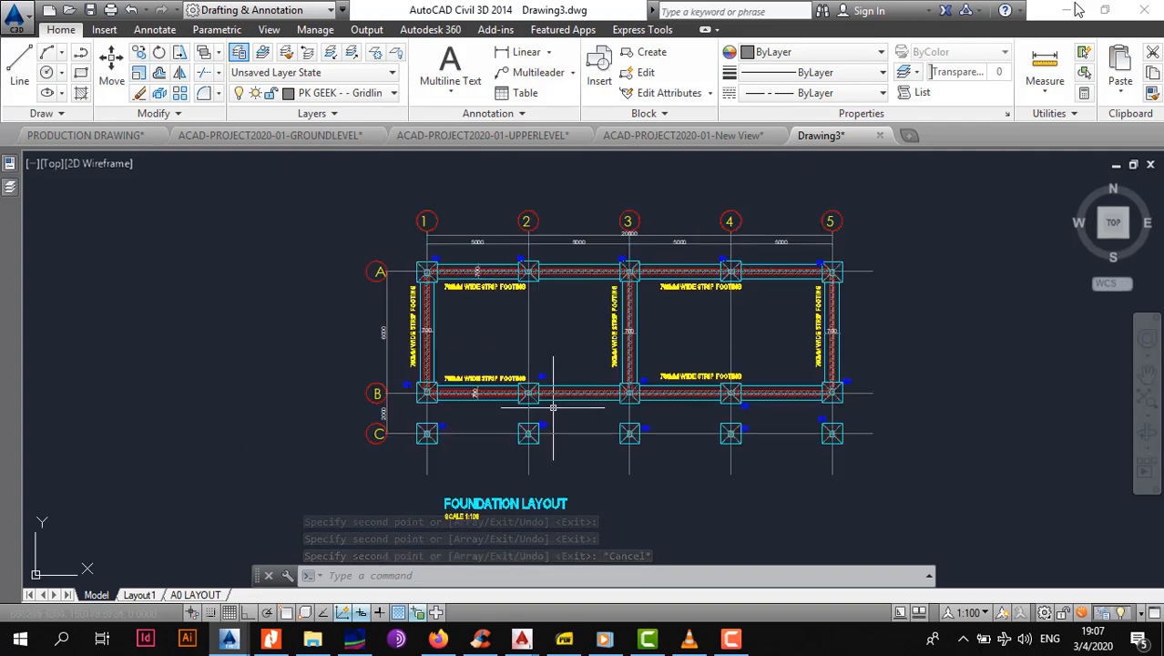
{"action": "middle_click_drag", "start_coordinate": [622, 421], "coordinate": [598, 388]}
Switch to PRODUCTION DRAWING-A0 LAYOUT.pdf and examine the foundation layout's section marks, base labels and grid bubbles.
{"action": "left_click", "coordinate": [565, 639]}
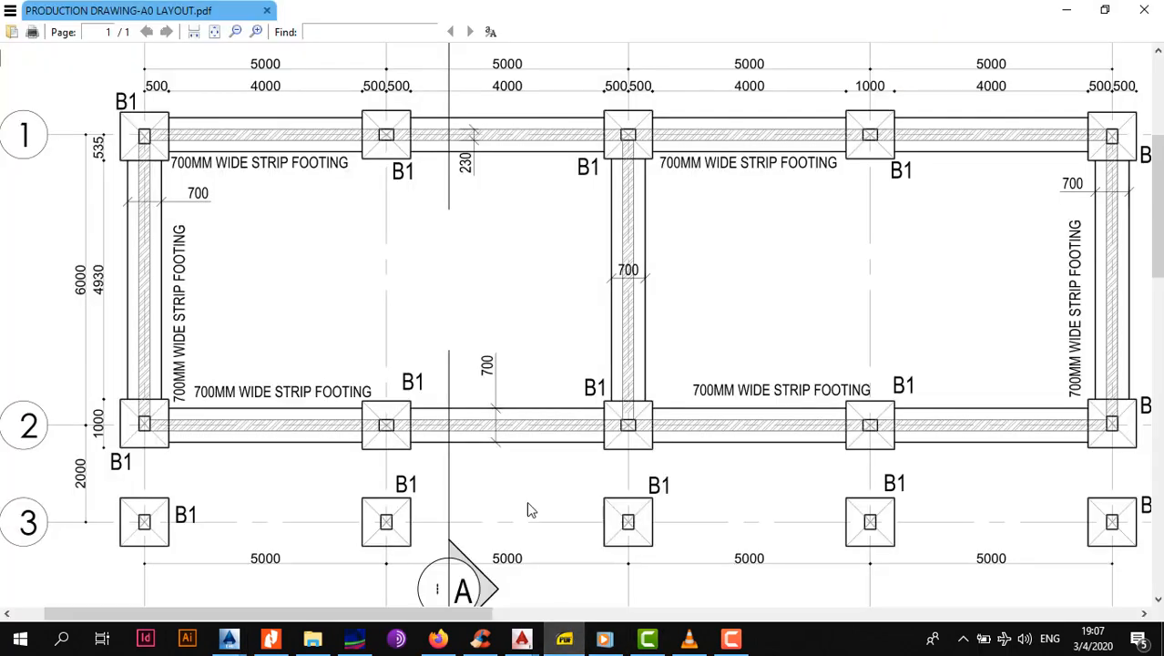
{"action": "scroll", "coordinate": [531, 510], "scroll_direction": "up", "scroll_amount": 3}
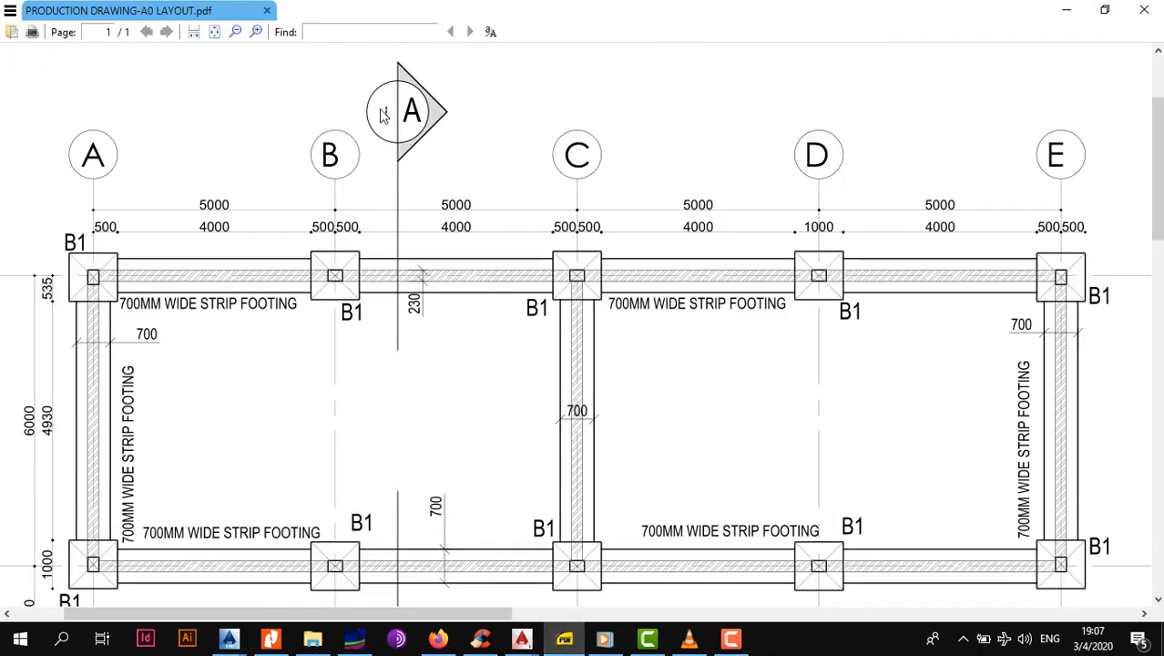
{"action": "left_click_drag", "start_coordinate": [397, 266], "coordinate": [463, 131]}
{"action": "mouse_move", "coordinate": [519, 194]}
{"action": "left_mouse_down"}
{"action": "mouse_move", "coordinate": [522, 240]}
{"action": "mouse_move", "coordinate": [566, 241]}
{"action": "mouse_move", "coordinate": [616, 134]}
{"action": "left_mouse_up"}
{"action": "mouse_move", "coordinate": [605, 236]}
{"action": "left_mouse_down"}
{"action": "mouse_move", "coordinate": [616, 275]}
{"action": "mouse_move", "coordinate": [452, 341]}
{"action": "mouse_move", "coordinate": [385, 338]}
{"action": "left_mouse_up"}
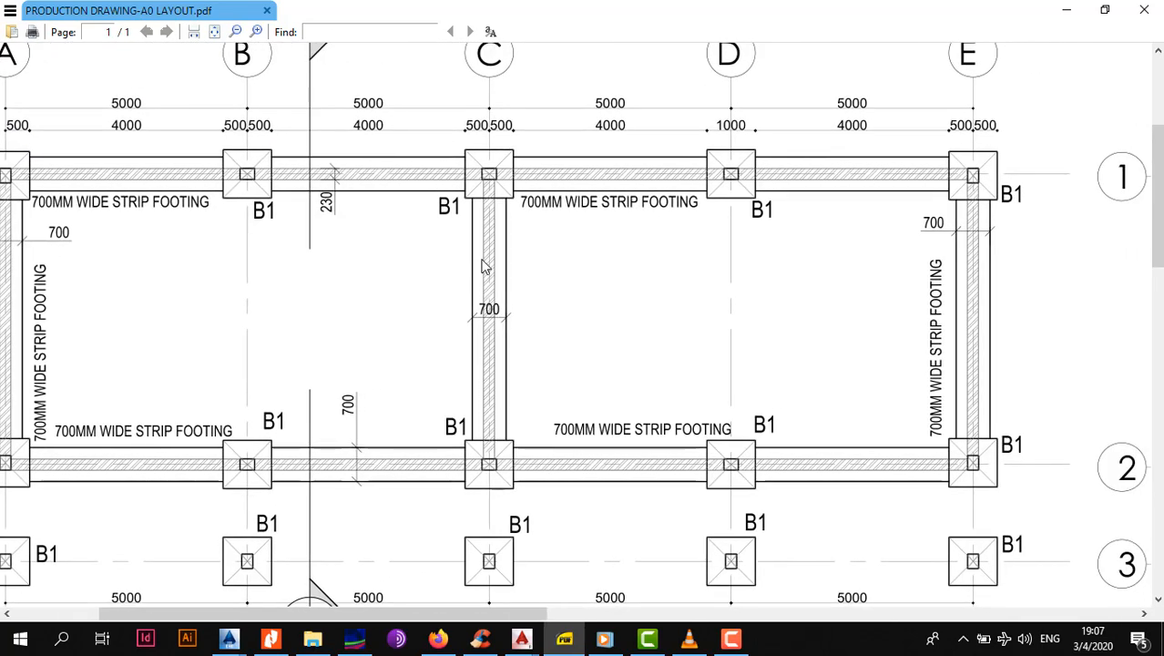
{"action": "left_click_drag", "start_coordinate": [740, 307], "coordinate": [653, 292]}
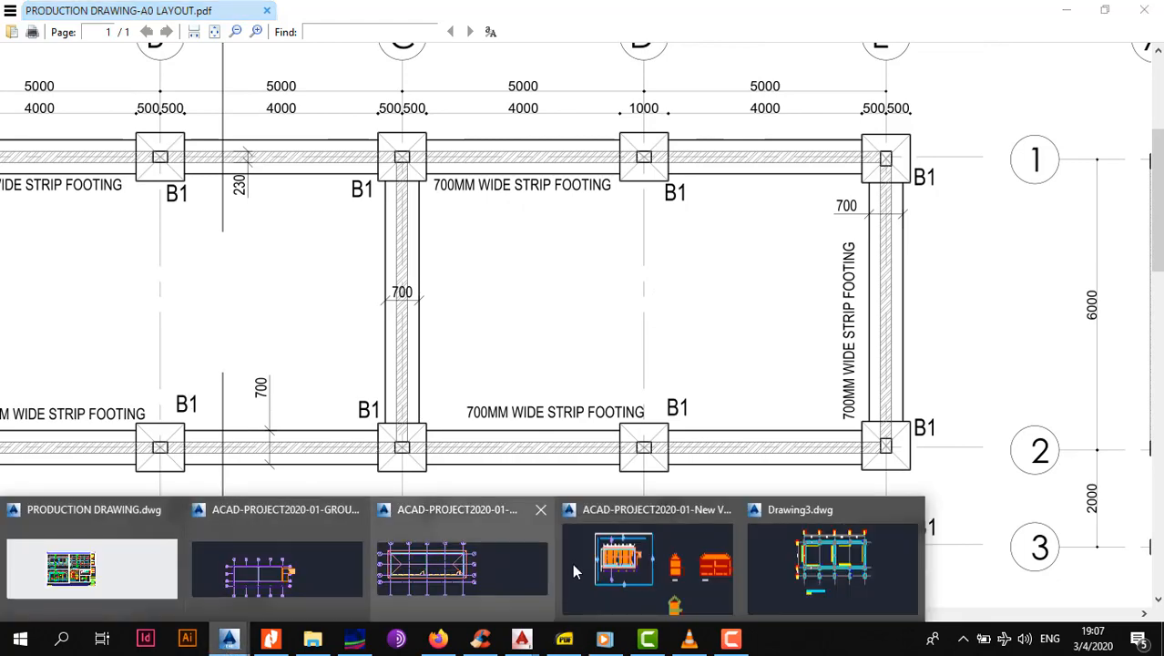
Switch back to Drawing3.dwg and copy the whole foundation layout with its title to the empty area right of the original.
{"action": "left_click", "coordinate": [818, 575]}
{"action": "scroll", "coordinate": [733, 463], "scroll_direction": "down", "scroll_amount": 4}
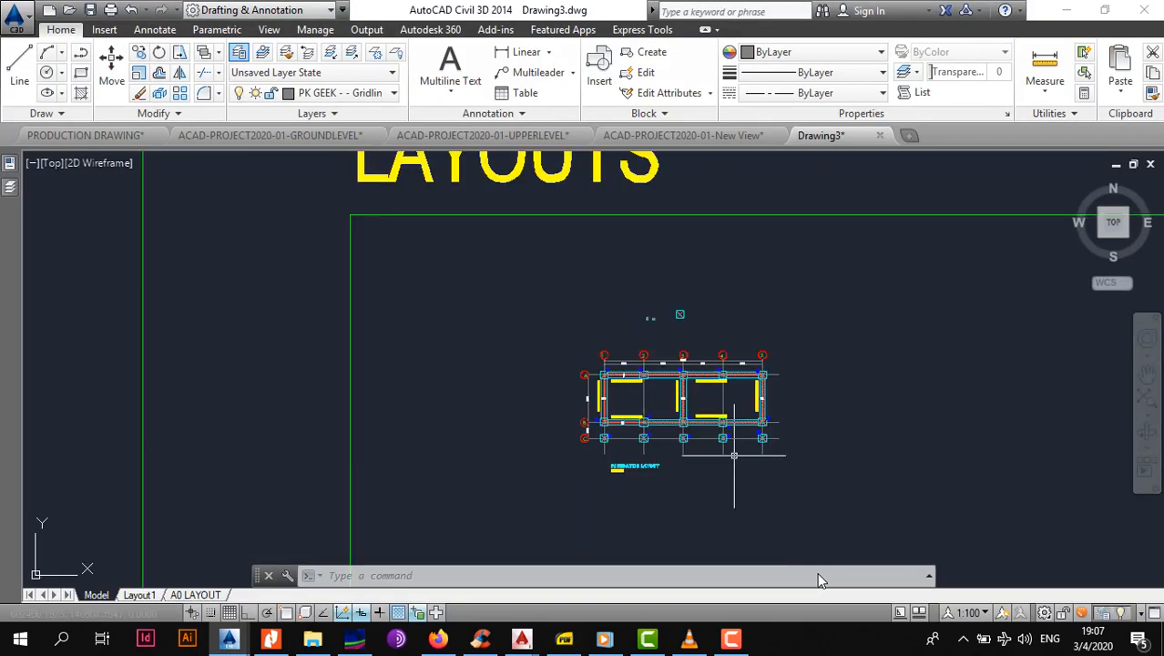
{"action": "middle_click_drag", "start_coordinate": [779, 433], "coordinate": [626, 396]}
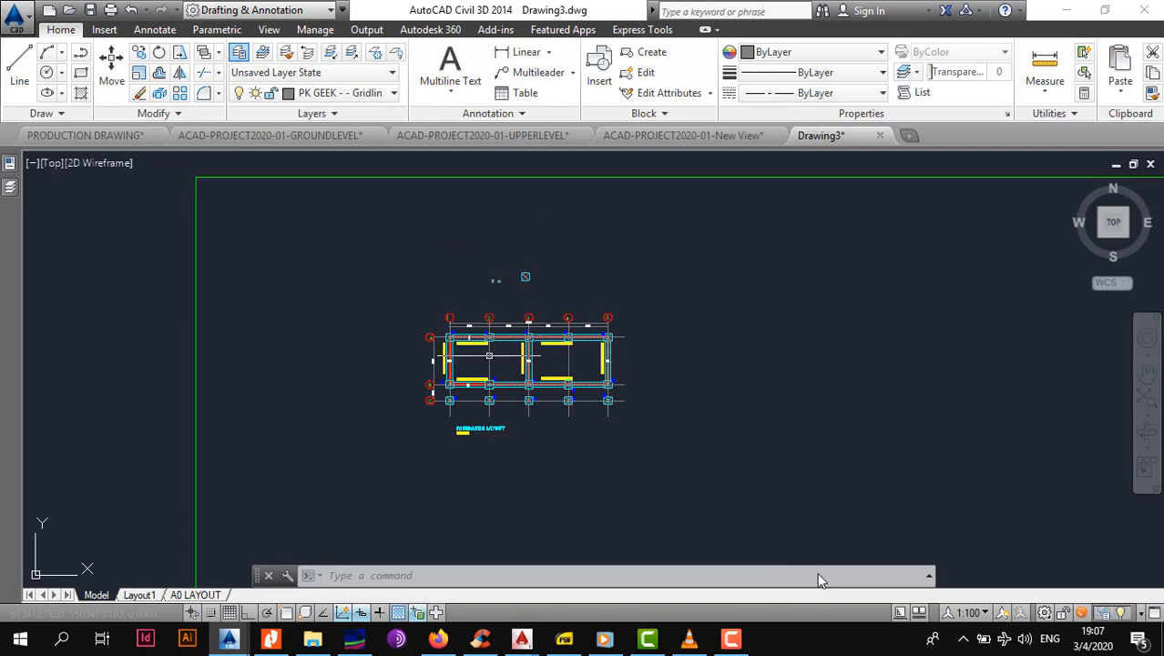
{"action": "scroll", "coordinate": [442, 347], "scroll_direction": "up", "scroll_amount": 3}
{"action": "middle_click_drag", "start_coordinate": [476, 374], "coordinate": [444, 358]}
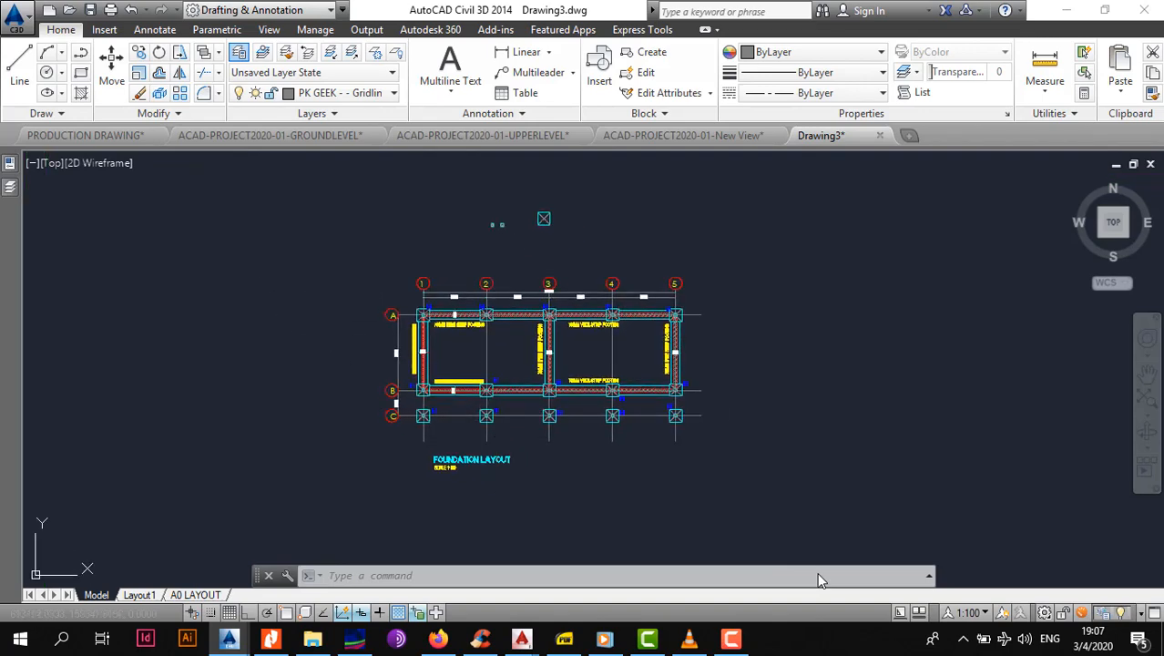
{"action": "left_click", "coordinate": [299, 249]}
{"action": "left_click", "coordinate": [796, 494]}
{"action": "left_click", "coordinate": [61, 30]}
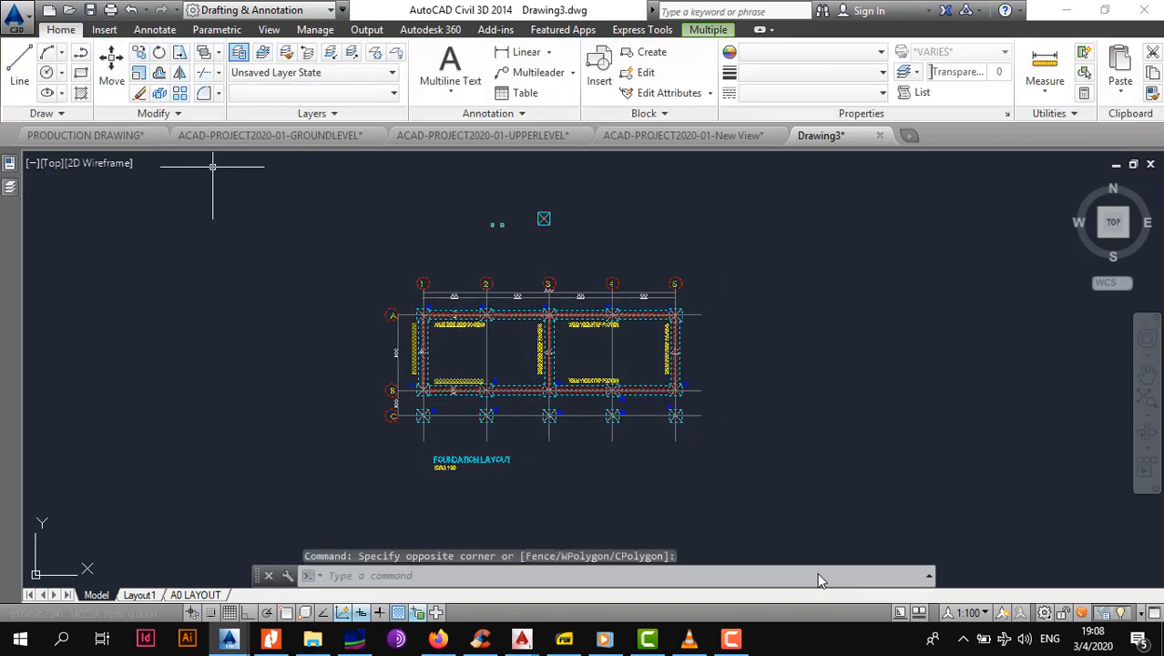
{"action": "left_click", "coordinate": [138, 52]}
{"action": "left_click", "coordinate": [522, 395]}
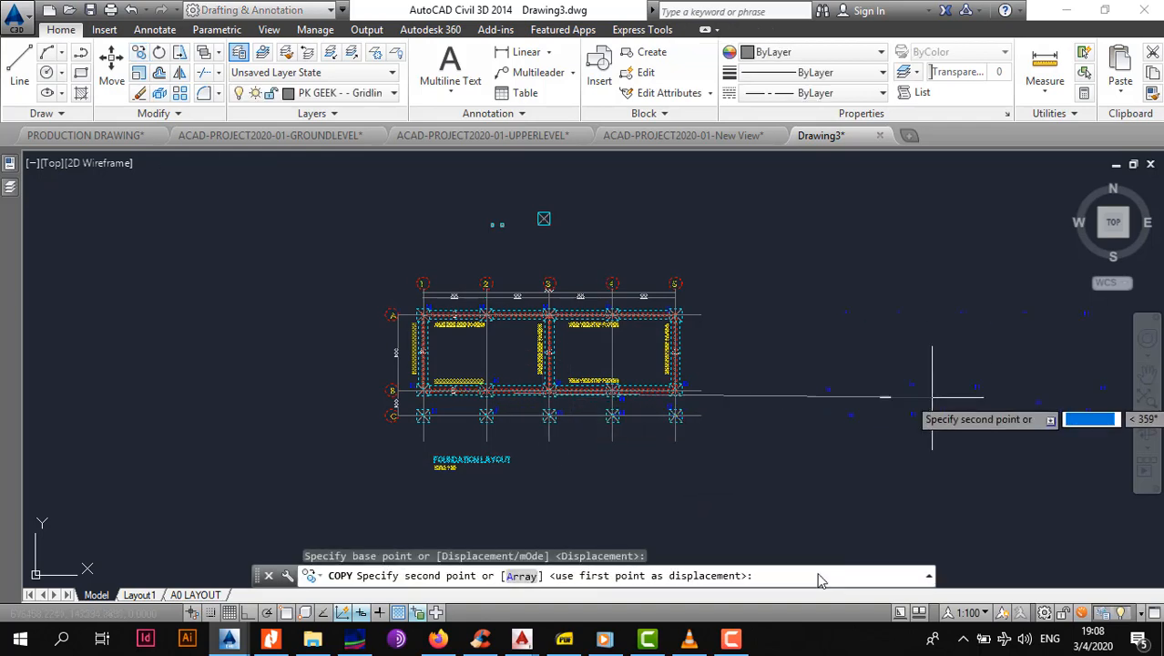
{"action": "middle_click_drag", "start_coordinate": [1015, 392], "coordinate": [814, 361]}
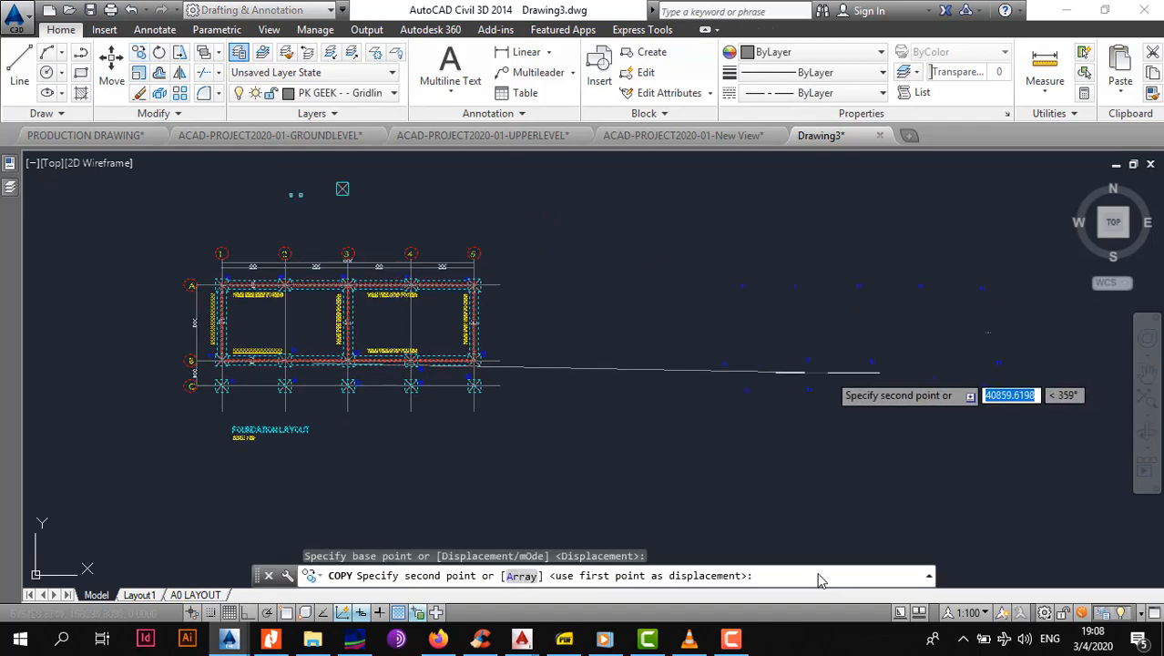
{"action": "key", "text": "F3"}
{"action": "left_click", "coordinate": [770, 355]}
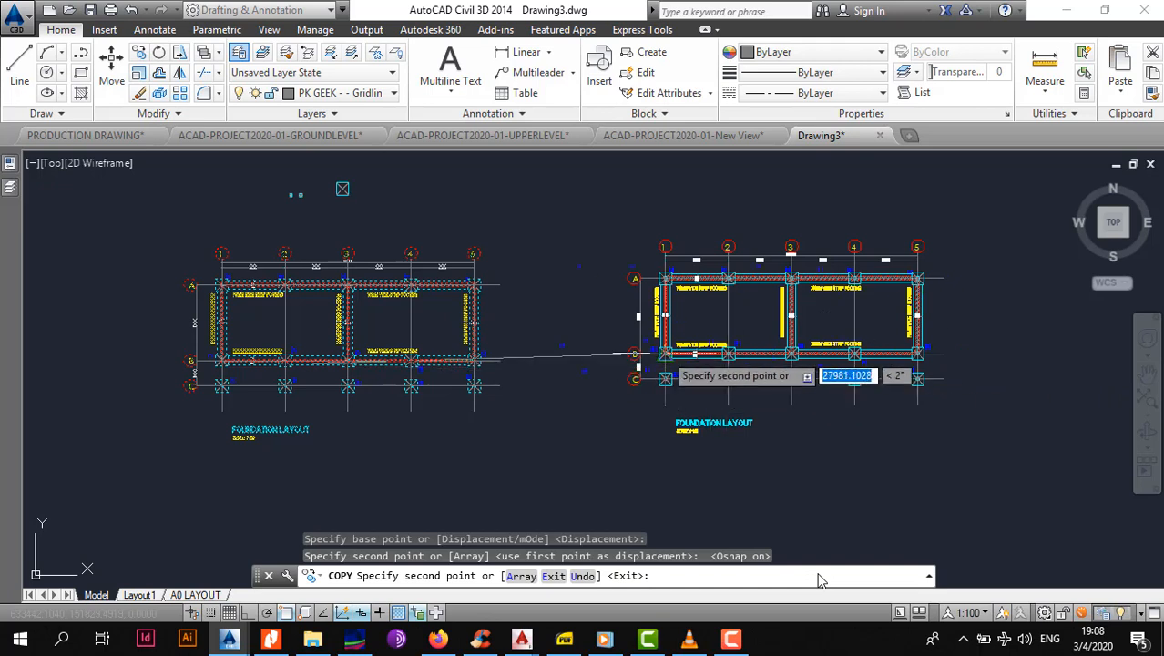
{"action": "key", "text": "Escape"}
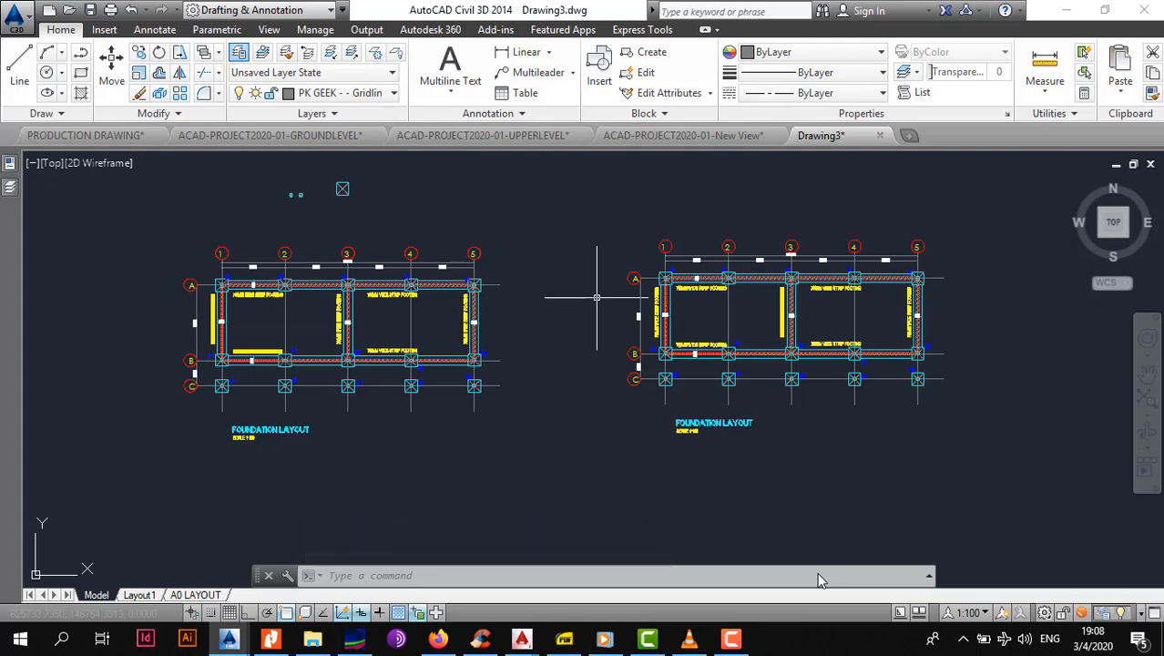
{"action": "scroll", "coordinate": [303, 350], "scroll_direction": "up", "scroll_amount": 2}
{"action": "mouse_move", "coordinate": [302, 350]}
{"action": "middle_mouse_down"}
{"action": "mouse_move", "coordinate": [465, 356]}
{"action": "mouse_move", "coordinate": [549, 345]}
{"action": "middle_mouse_up"}
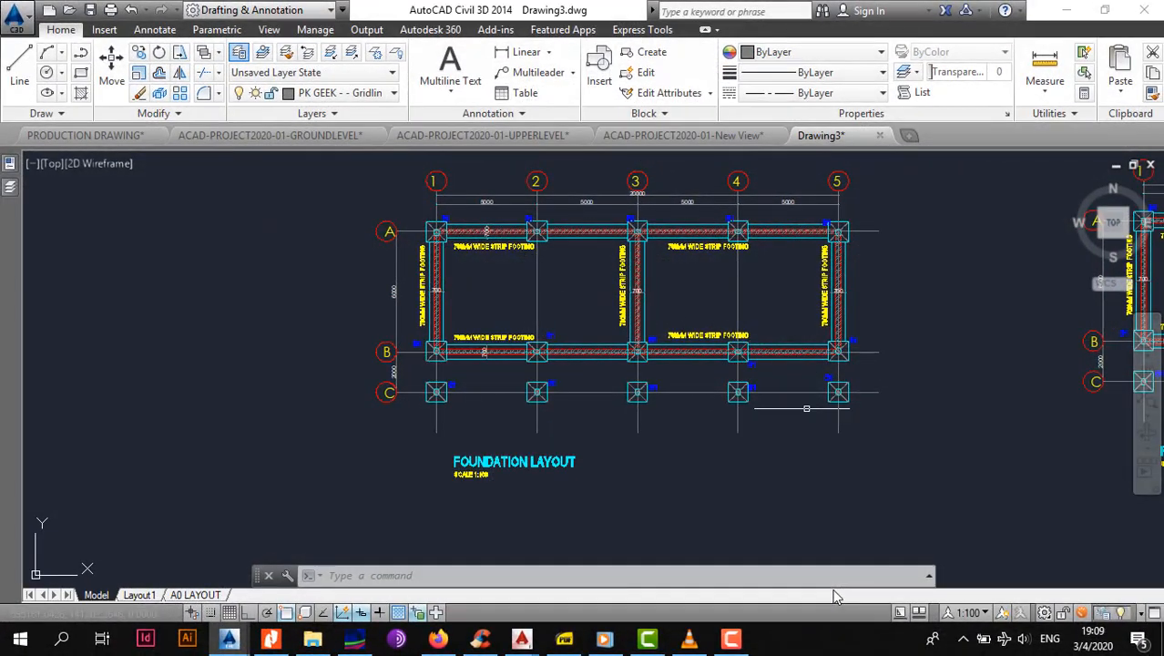
{"action": "scroll", "coordinate": [818, 383], "scroll_direction": "down", "scroll_amount": 3}
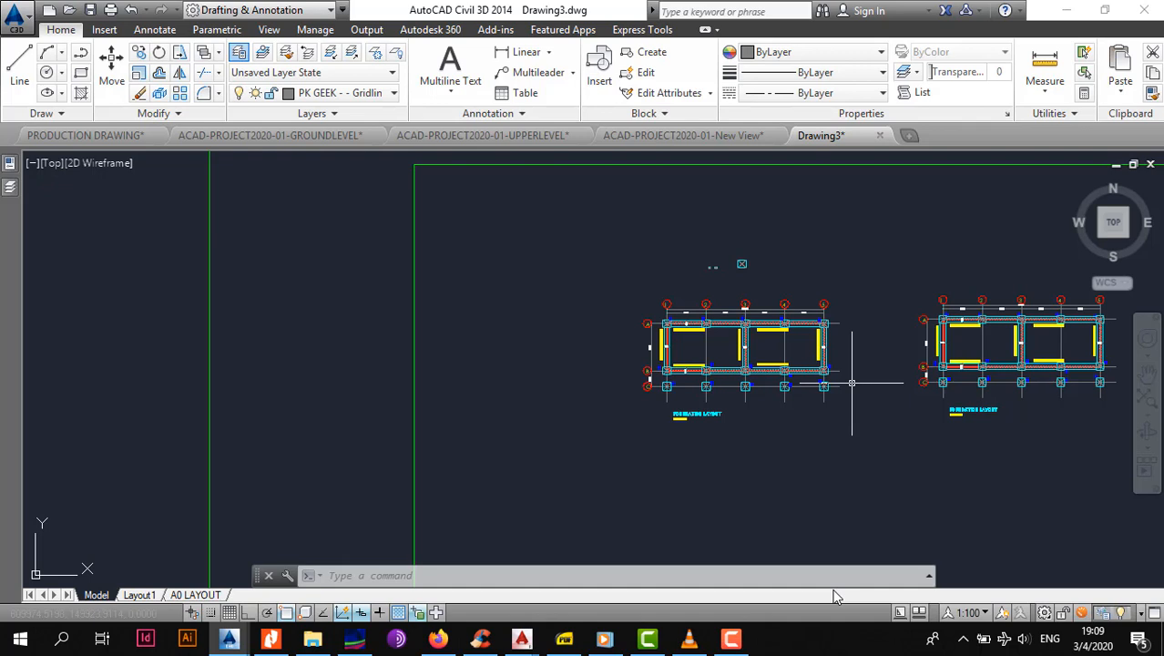
{"action": "middle_click_drag", "start_coordinate": [871, 374], "coordinate": [731, 371]}
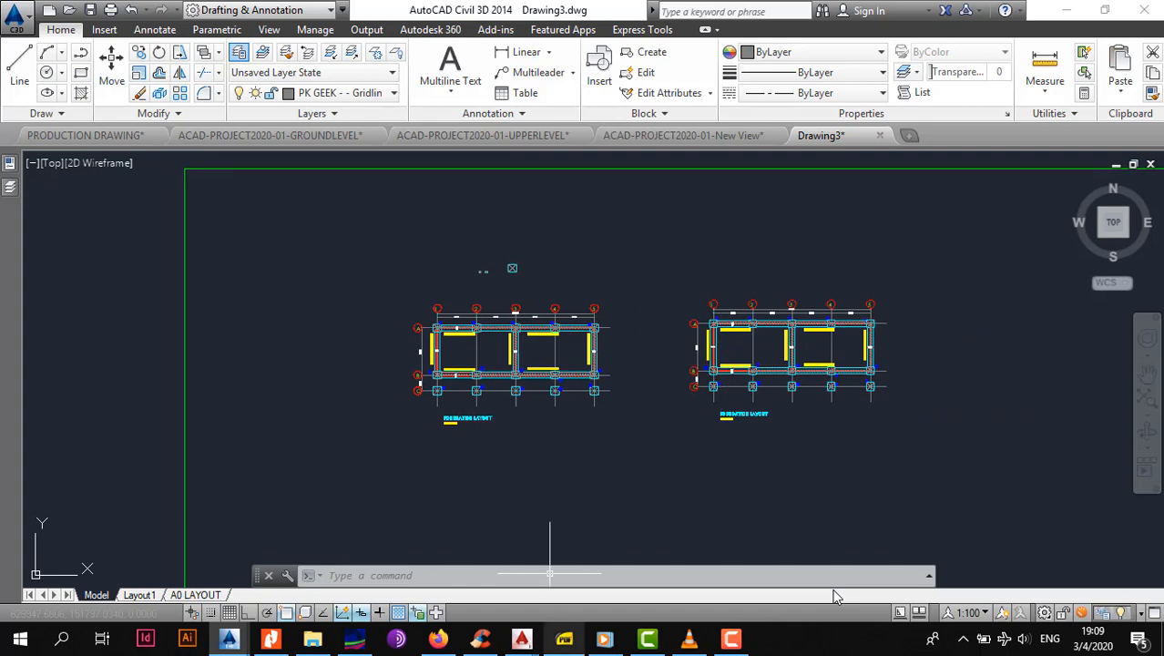
Switch to PRODUCTION DRAWING-A0 LAYOUT.pdf and review the ground floor layout, first floor layout and Section A-A drawing.
{"action": "left_click", "coordinate": [566, 640]}
{"action": "left_click_drag", "start_coordinate": [590, 343], "coordinate": [595, 415]}
{"action": "left_click_drag", "start_coordinate": [284, 259], "coordinate": [382, 361]}
{"action": "left_click_drag", "start_coordinate": [639, 379], "coordinate": [649, 189]}
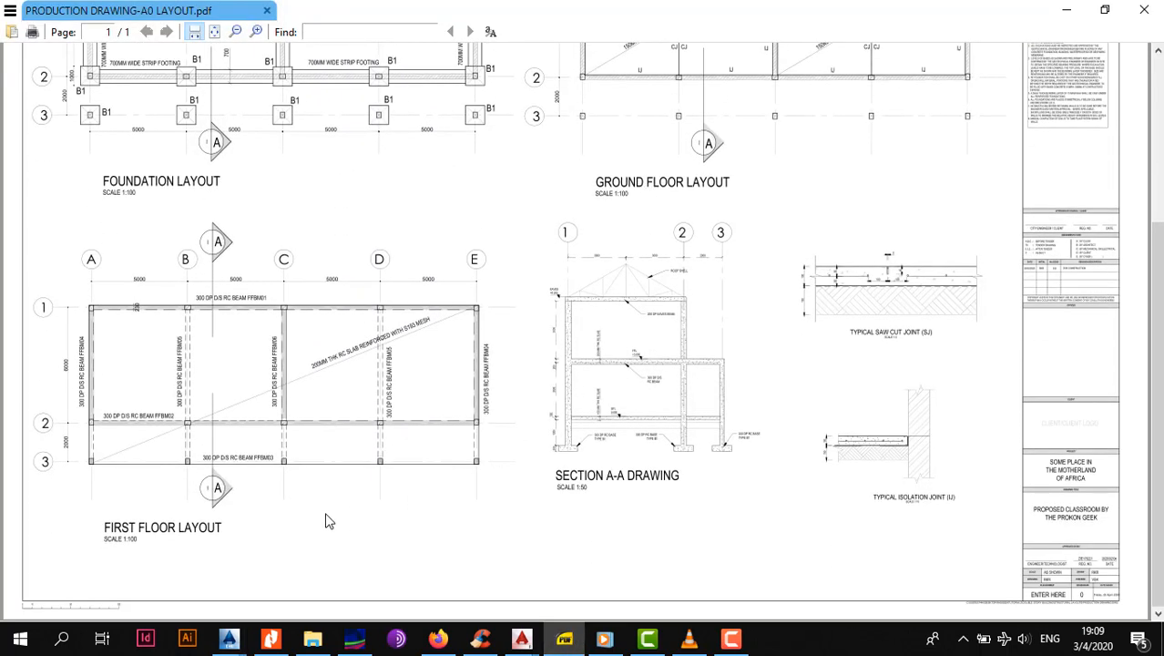
{"action": "left_click_drag", "start_coordinate": [605, 433], "coordinate": [558, 459]}
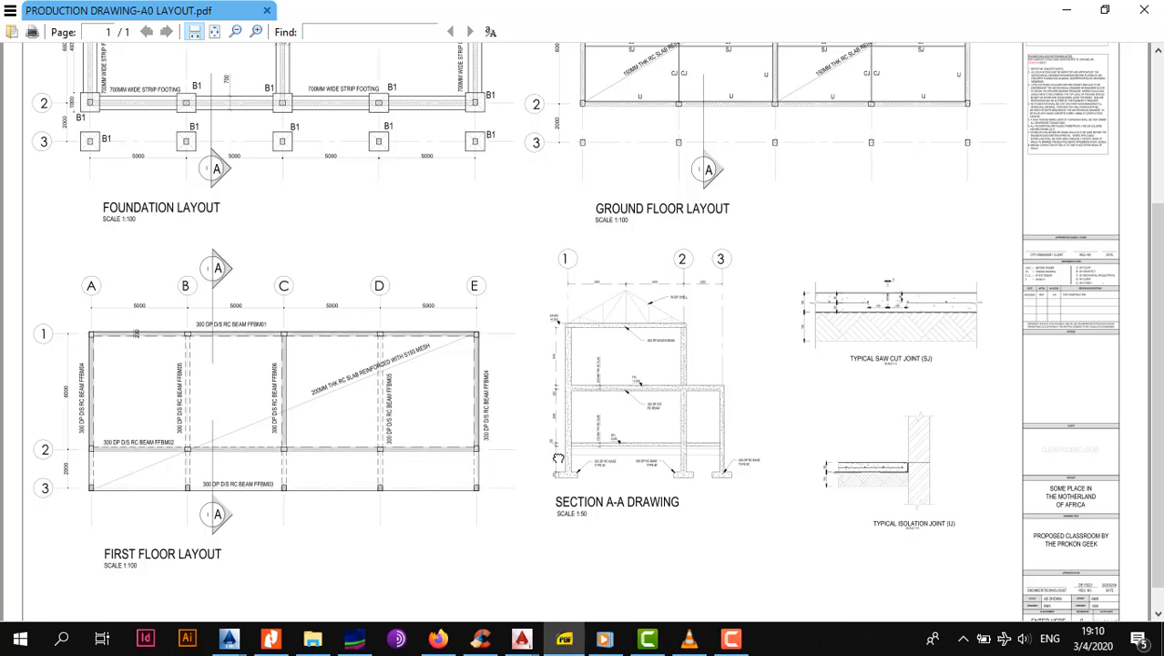
{"action": "left_click_drag", "start_coordinate": [544, 331], "coordinate": [555, 474]}
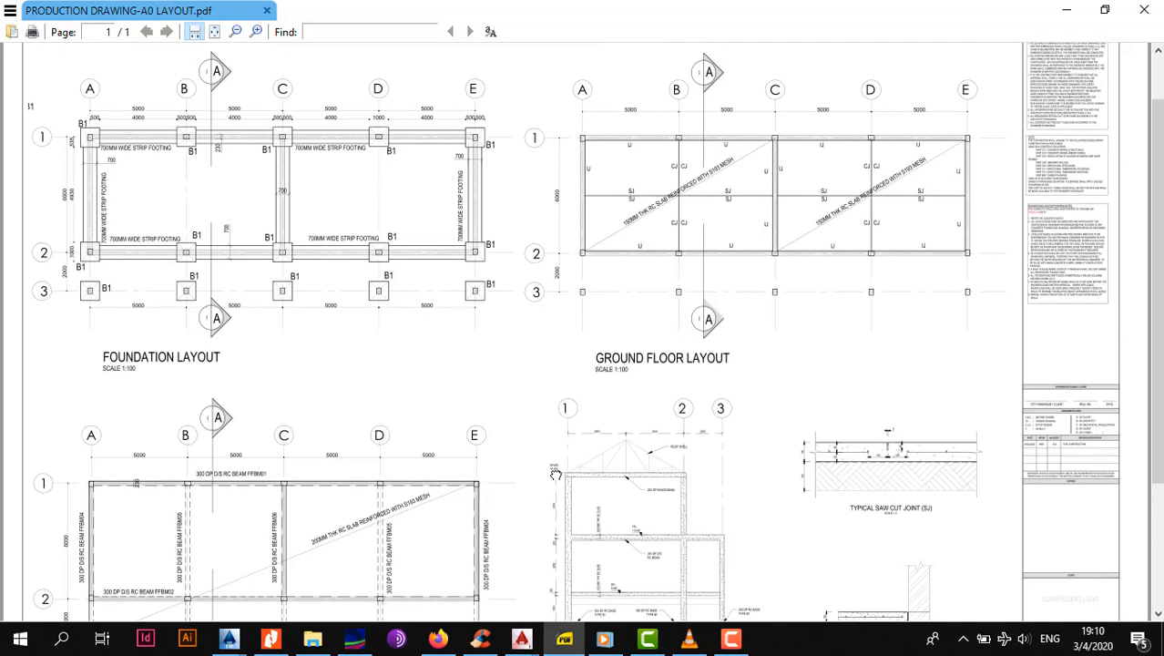